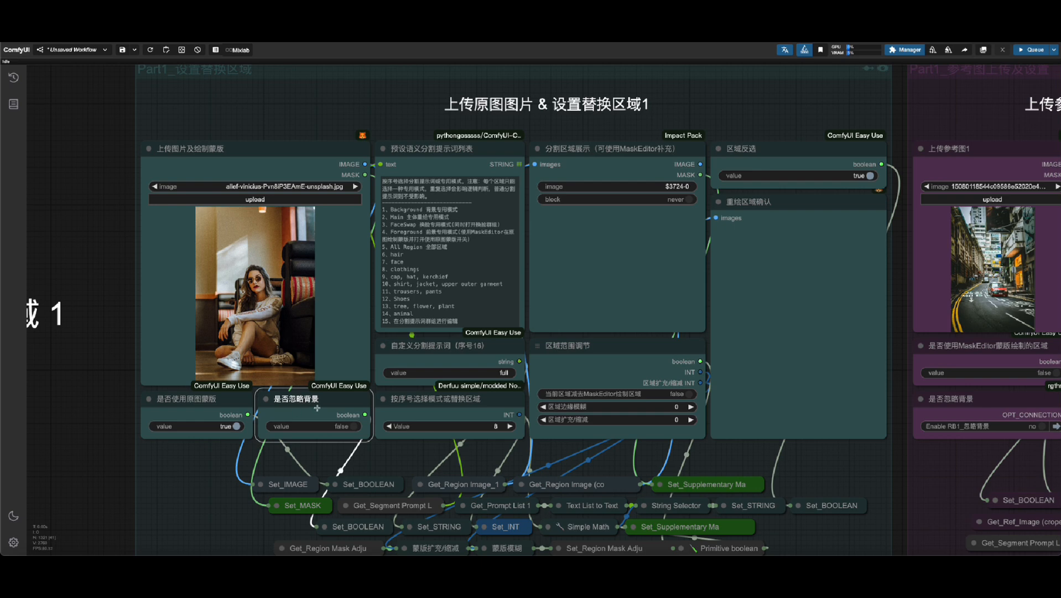
Set the custom segmentation prompt (自定义分割提示词) to "hand" and the region selection number to 16
{"action": "left_click", "coordinate": [444, 158]}
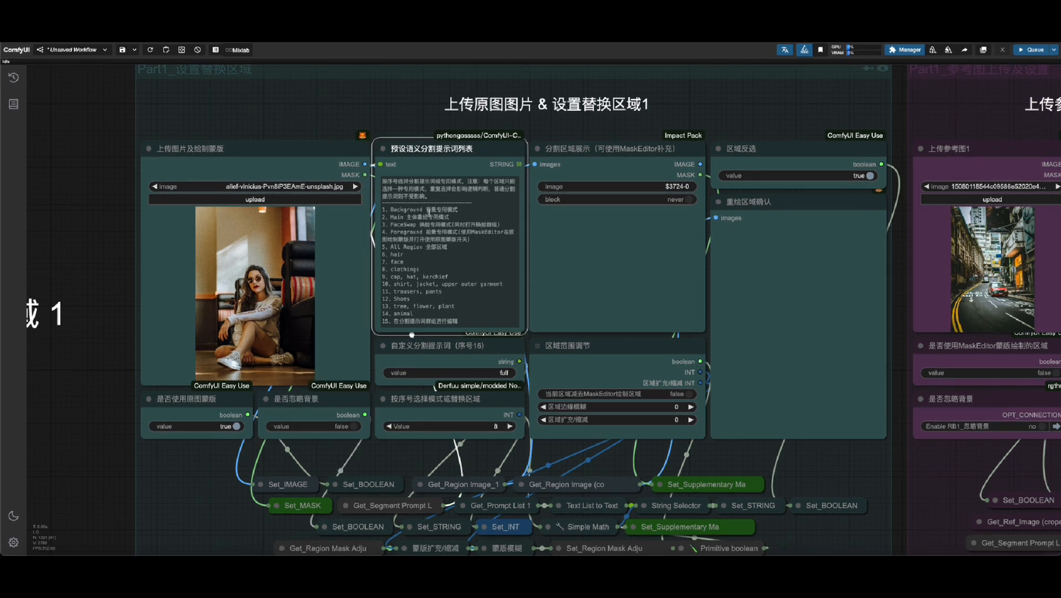
{"action": "scroll", "coordinate": [439, 174], "scroll_direction": "up", "scroll_amount": 8}
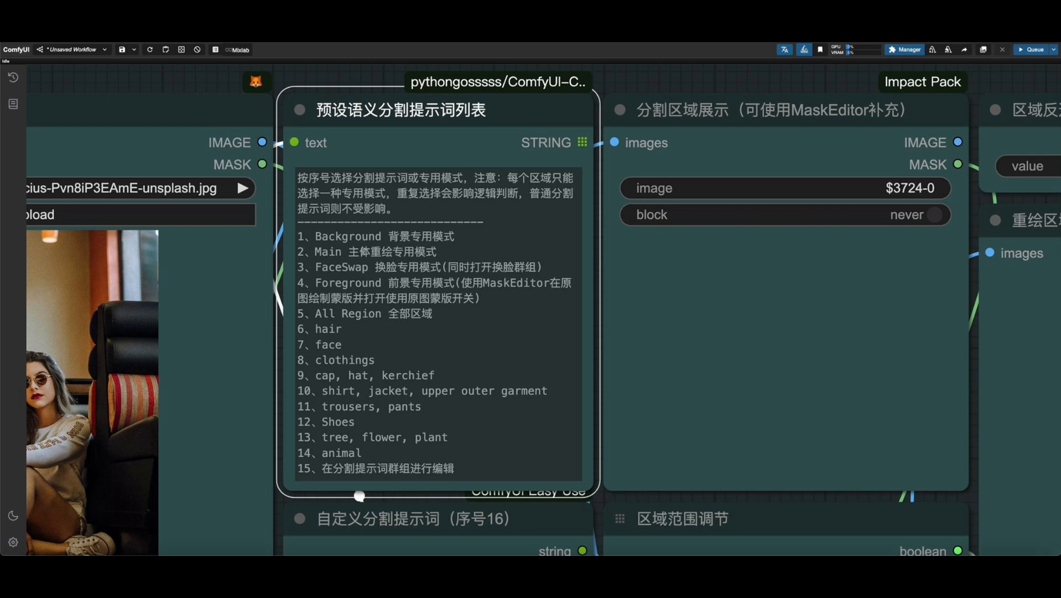
{"action": "scroll", "coordinate": [483, 120], "scroll_direction": "down", "scroll_amount": 7}
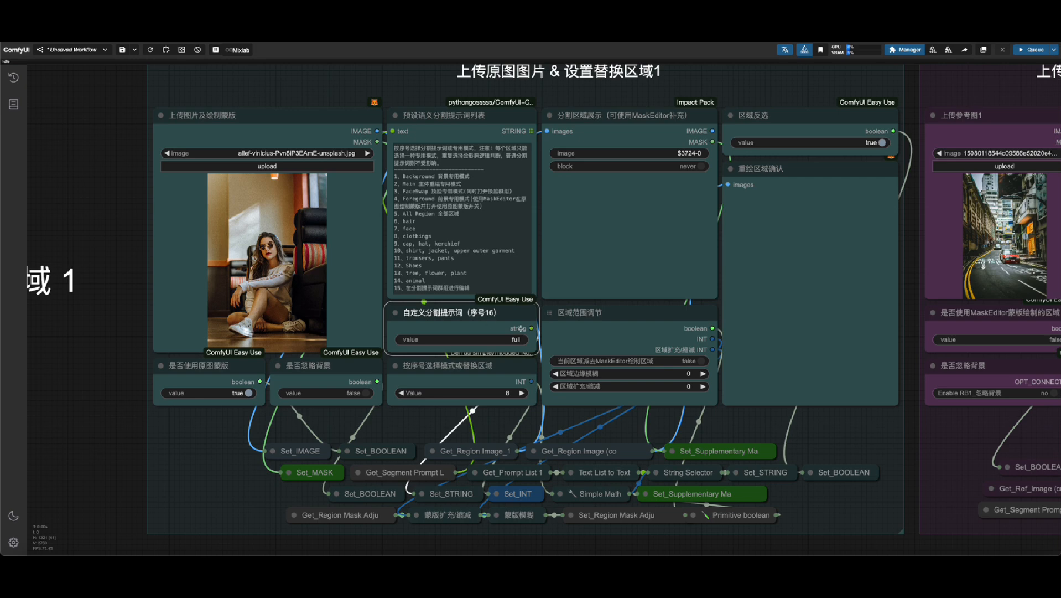
{"action": "left_click", "coordinate": [504, 338]}
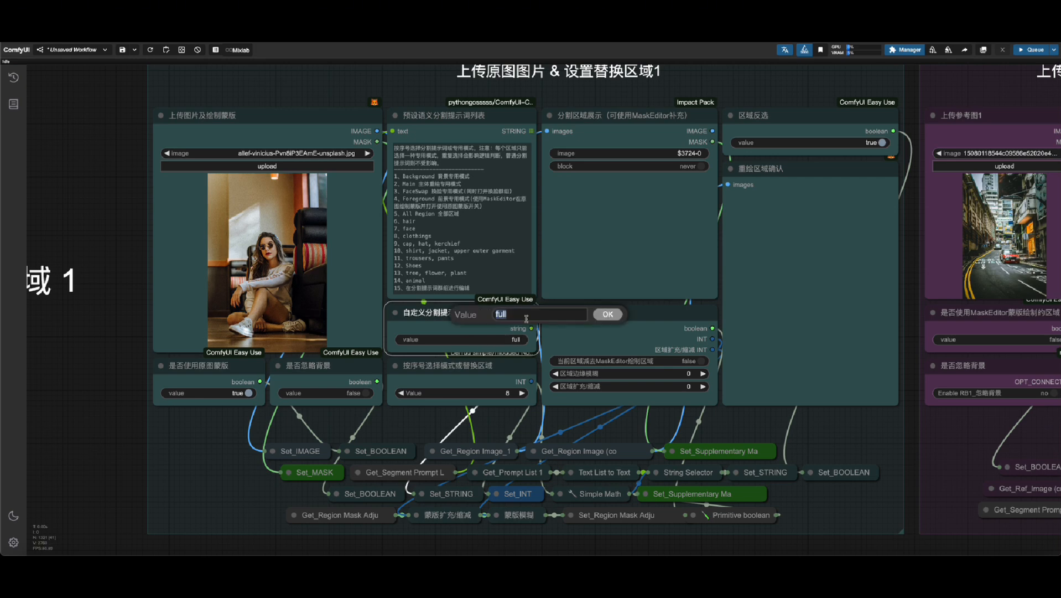
{"action": "type", "text": "hand"}
{"action": "key", "text": "Return"}
{"action": "left_click", "coordinate": [504, 394]}
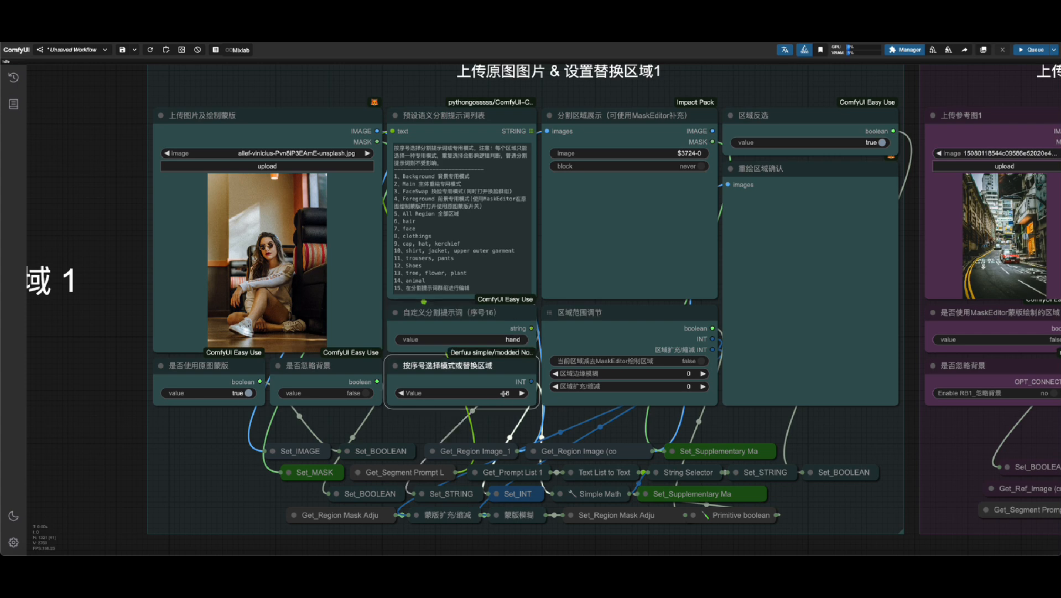
{"action": "type", "text": "16"}
{"action": "key", "text": "Return"}
Set the region selection number to 1 for the background mode and queue only the segmentation preview node
{"action": "left_click", "coordinate": [500, 391]}
{"action": "type", "text": "1"}
{"action": "key", "text": "Return"}
{"action": "right_click", "coordinate": [641, 189]}
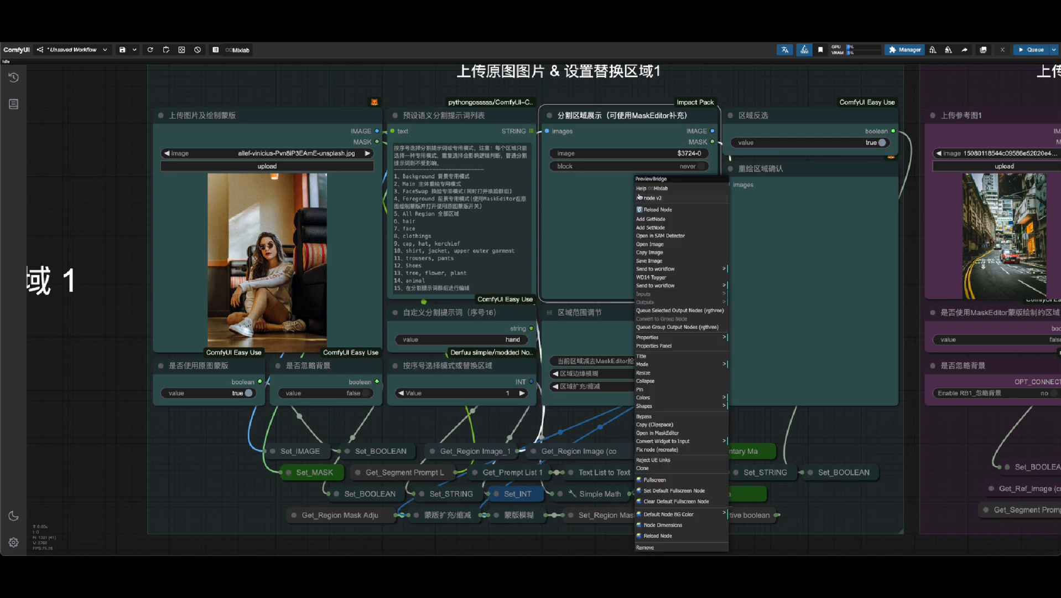
{"action": "left_click", "coordinate": [689, 311]}
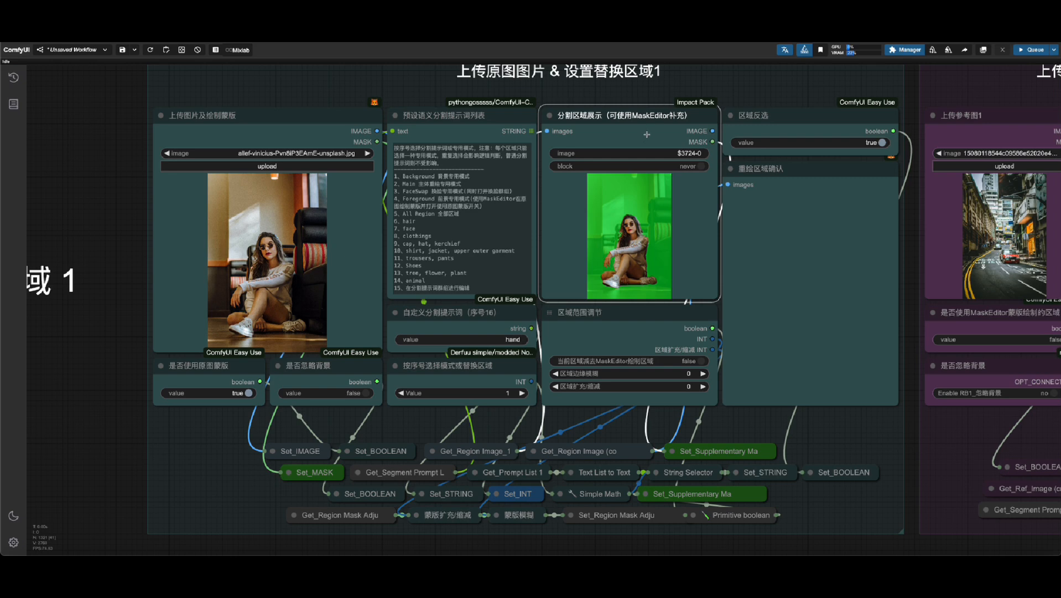
Run the segmentation preview with region selection number 2 and again with number 3
{"action": "left_click", "coordinate": [521, 392]}
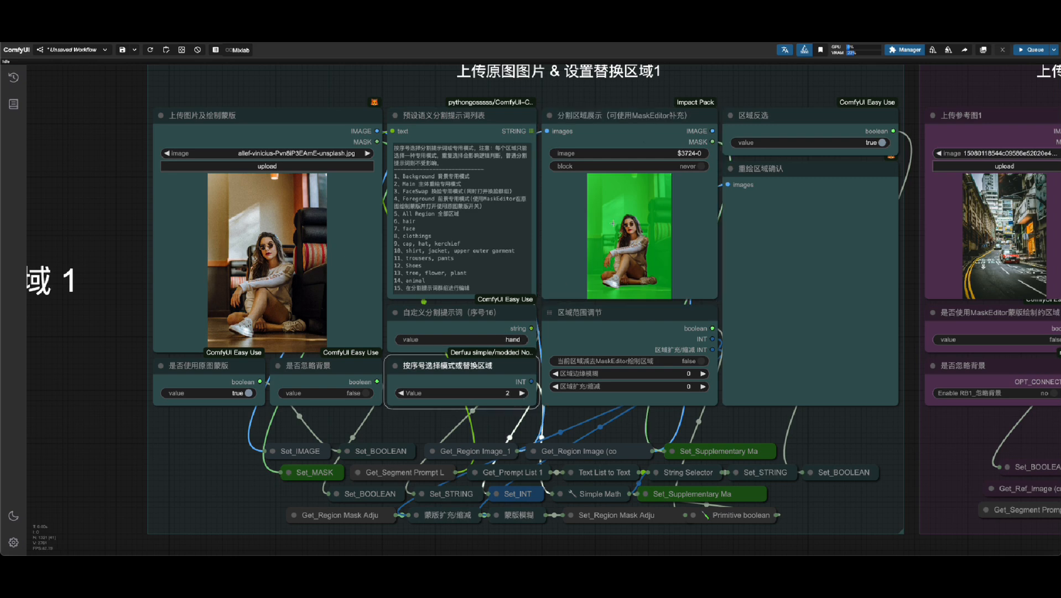
{"action": "right_click", "coordinate": [614, 293]}
{"action": "left_click", "coordinate": [664, 311]}
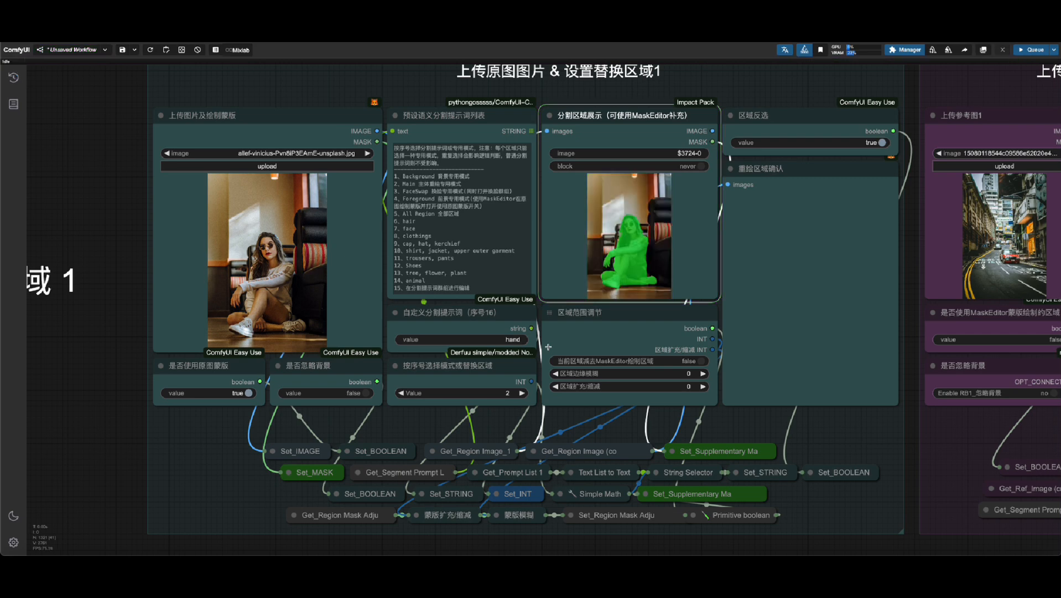
{"action": "left_click", "coordinate": [523, 393]}
{"action": "right_click", "coordinate": [663, 208]}
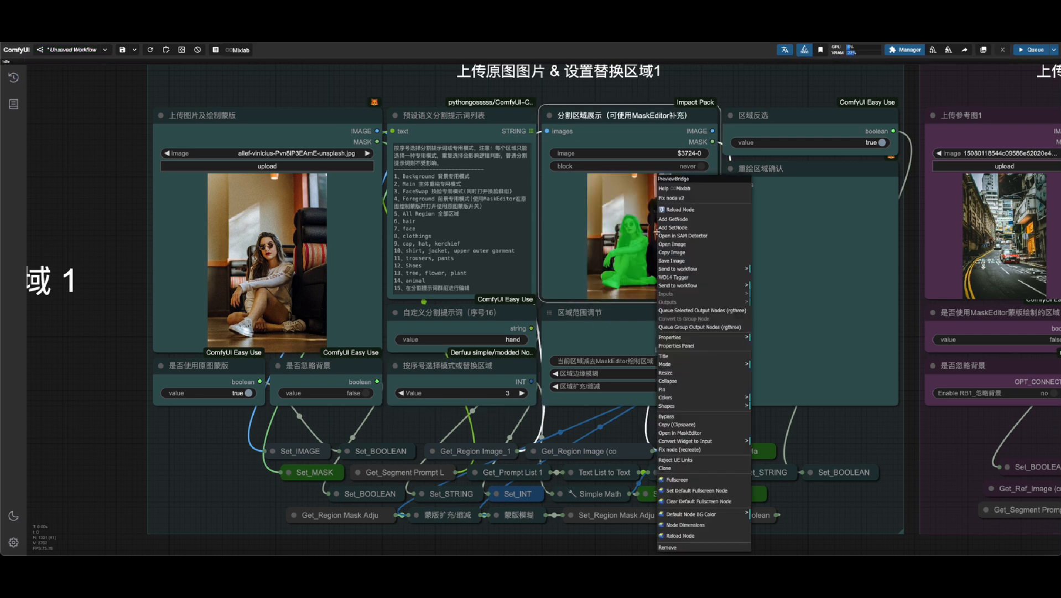
{"action": "left_click", "coordinate": [664, 312]}
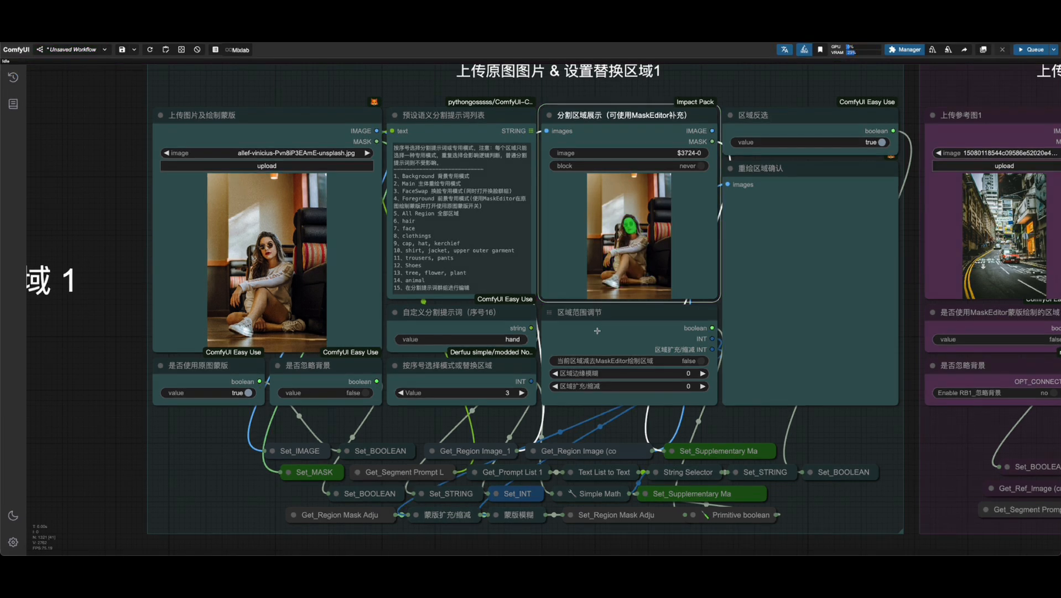
Set the region selection number to 4 for the foreground mode and queue only the segmentation preview
{"action": "left_click", "coordinate": [522, 392]}
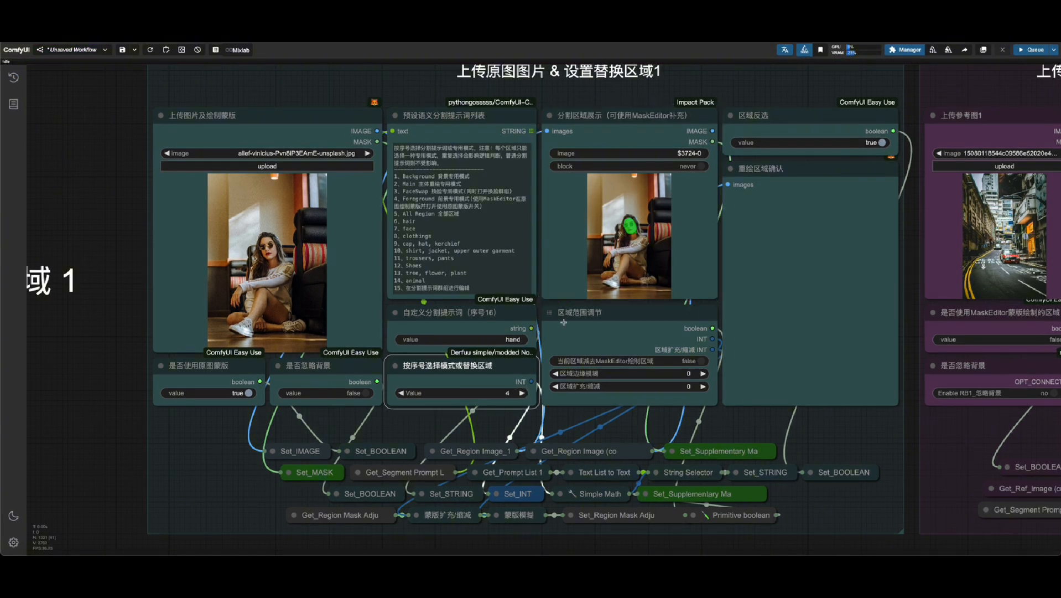
{"action": "right_click", "coordinate": [613, 230]}
{"action": "left_click", "coordinate": [617, 314]}
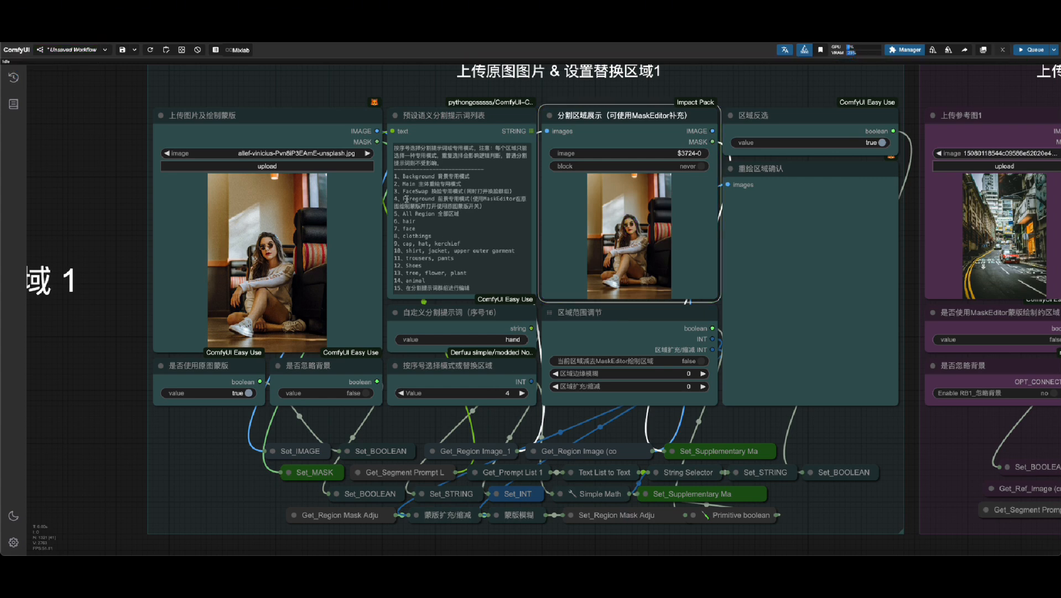
Paint a floor-lamp-shaped mask beside the woman on the source image using a thicker mask editor brush, and save it to the node
{"action": "right_click", "coordinate": [263, 220]}
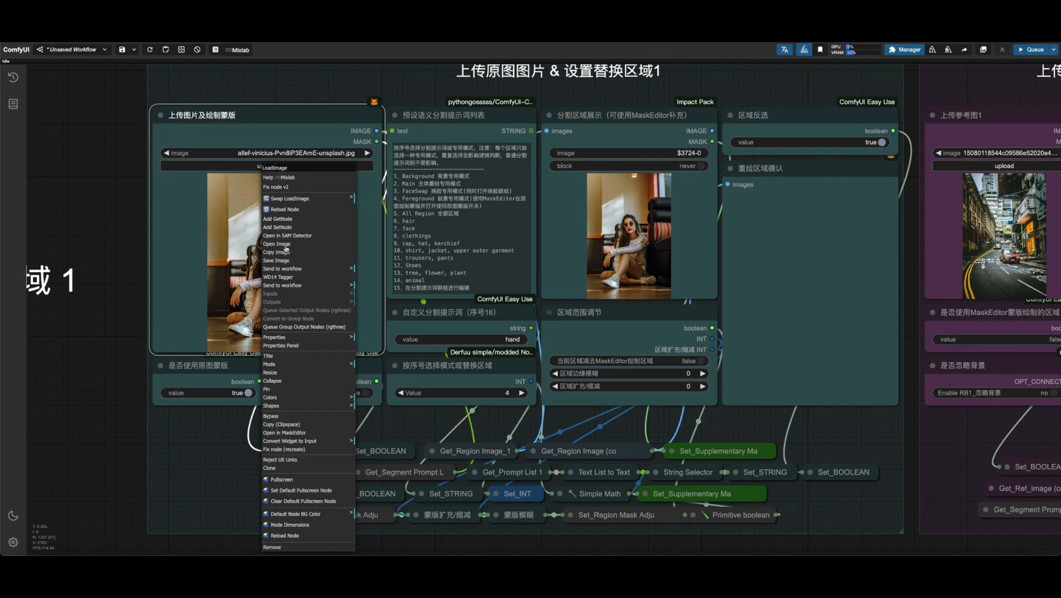
{"action": "left_click", "coordinate": [295, 433]}
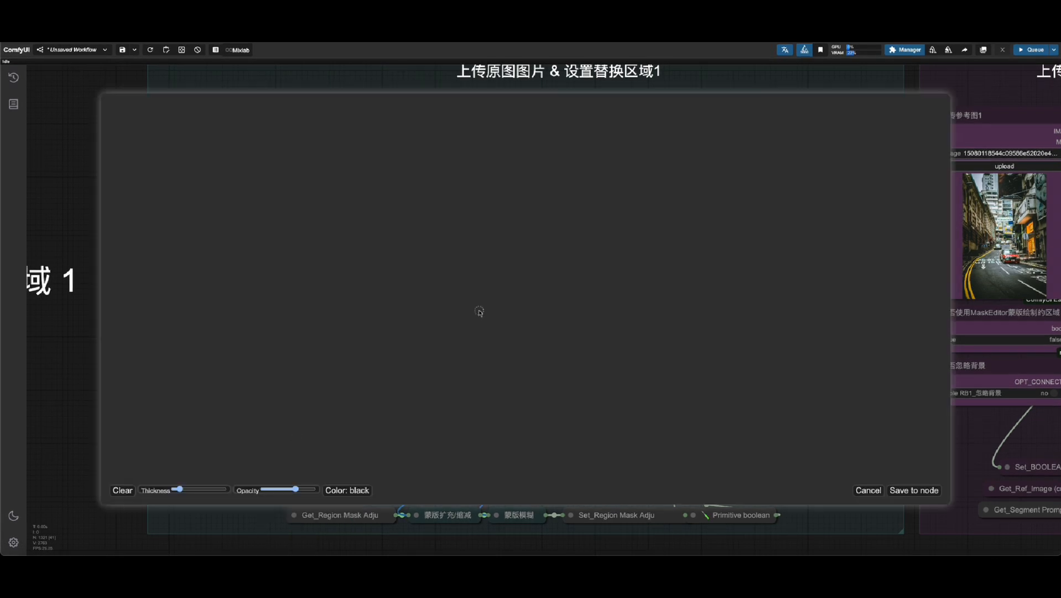
{"action": "scroll", "coordinate": [539, 304], "scroll_direction": "up", "scroll_amount": 10}
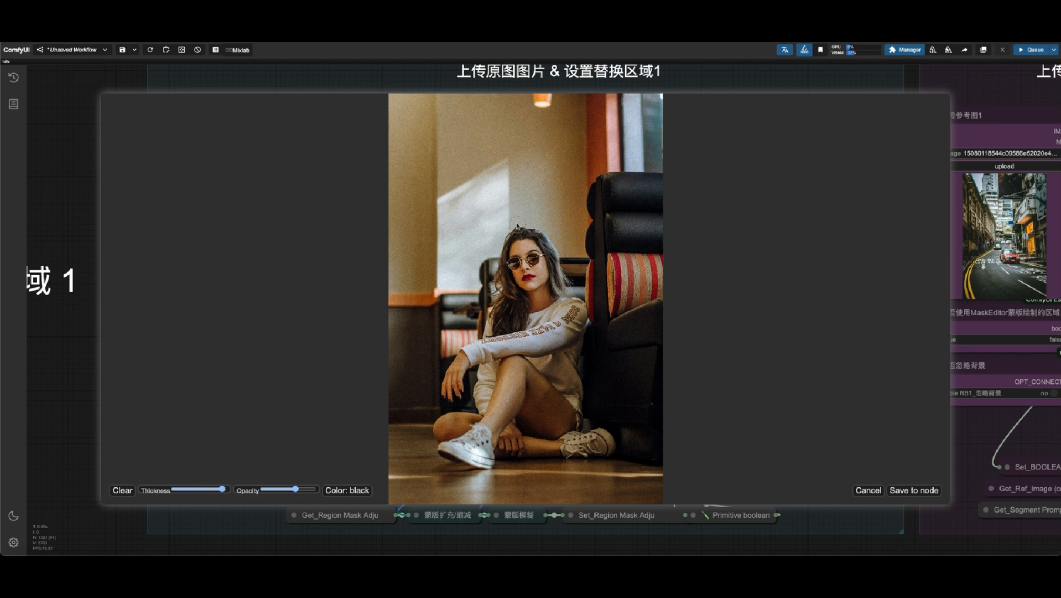
{"action": "mouse_move", "coordinate": [436, 136]}
{"action": "left_mouse_down"}
{"action": "mouse_move", "coordinate": [475, 136]}
{"action": "mouse_move", "coordinate": [485, 182]}
{"action": "mouse_move", "coordinate": [432, 144]}
{"action": "mouse_move", "coordinate": [471, 167]}
{"action": "mouse_move", "coordinate": [447, 169]}
{"action": "mouse_move", "coordinate": [429, 421]}
{"action": "mouse_move", "coordinate": [457, 342]}
{"action": "left_mouse_up"}
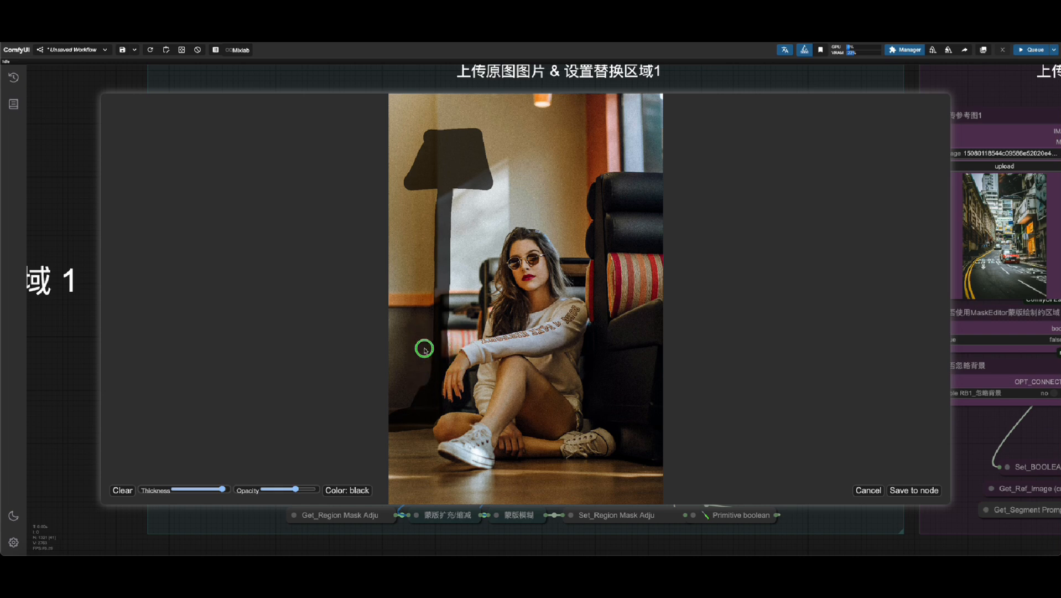
{"action": "left_click", "coordinate": [899, 491]}
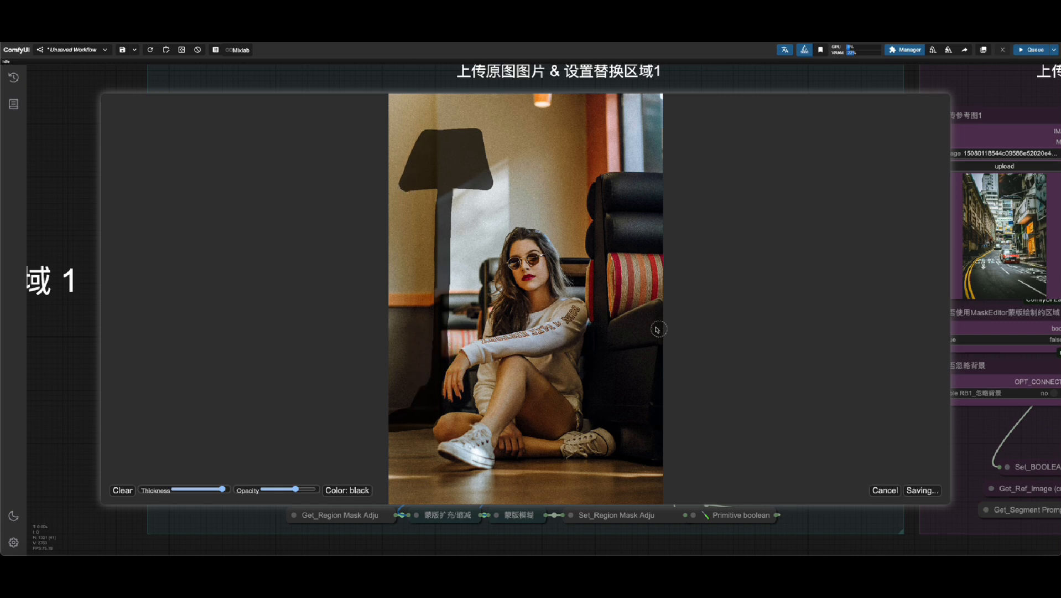
Queue the segmentation preview with the original image mask option (是否使用原图蒙版) set to true
{"action": "left_click", "coordinate": [205, 381]}
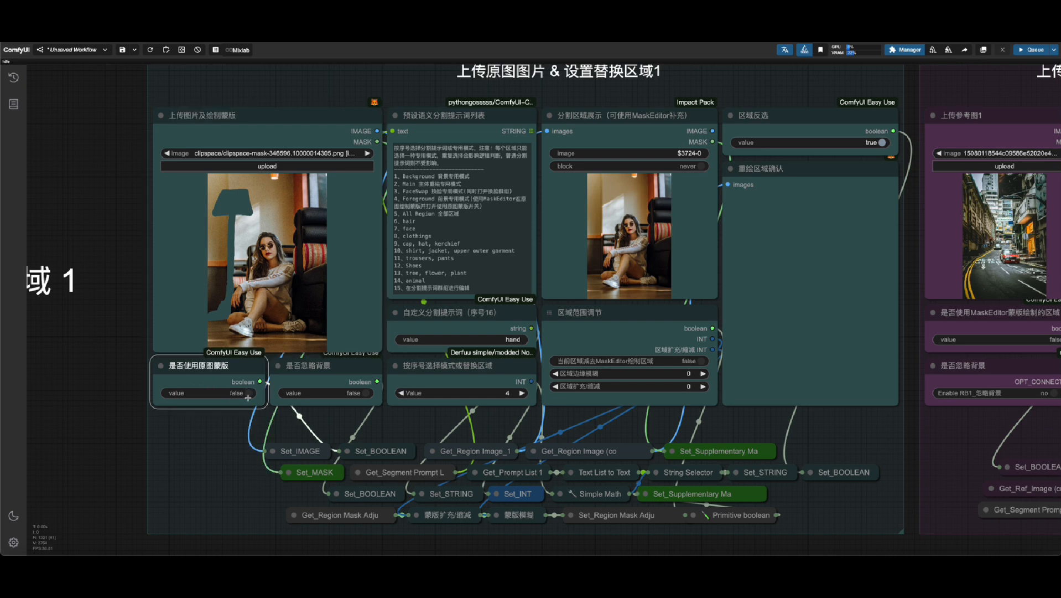
{"action": "right_click", "coordinate": [625, 188]}
{"action": "left_click", "coordinate": [674, 302]}
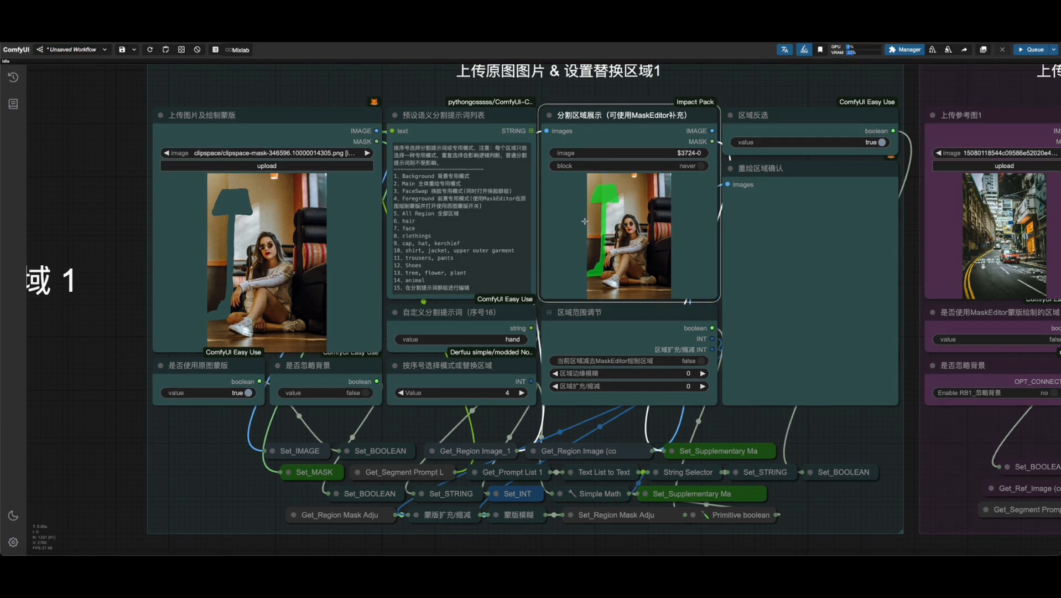
Set the original image mask option to false and queue only the segmentation preview
{"action": "left_click", "coordinate": [256, 393]}
{"action": "right_click", "coordinate": [594, 235]}
{"action": "left_click", "coordinate": [631, 301]}
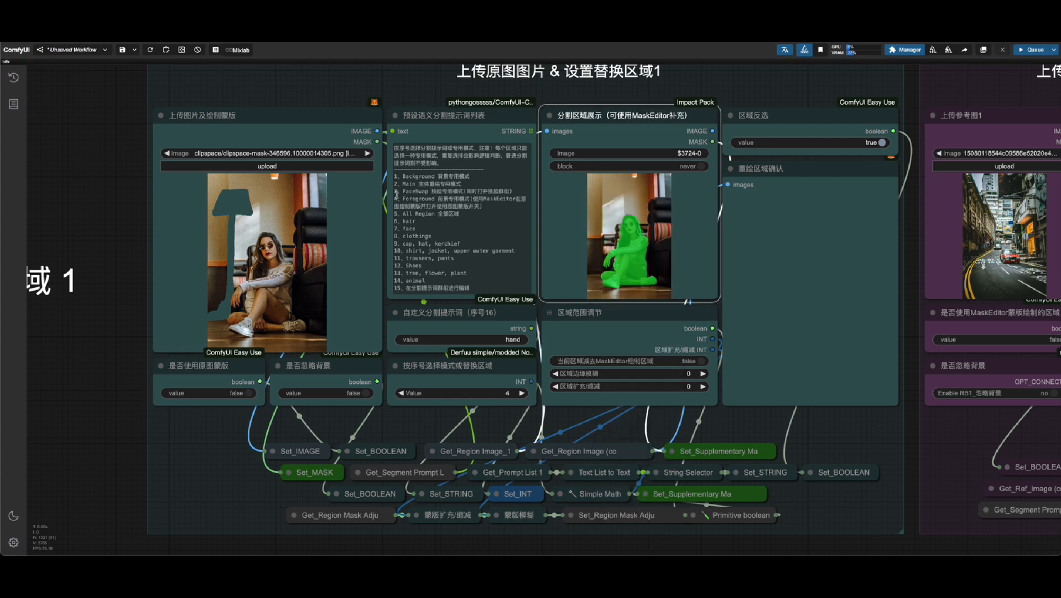
Run the segmentation preview with region selection number 5 and again with number 6 for hair
{"action": "left_click", "coordinate": [522, 393]}
{"action": "scroll", "coordinate": [207, 384], "scroll_direction": "down", "scroll_amount": 2}
{"action": "right_click", "coordinate": [573, 224]}
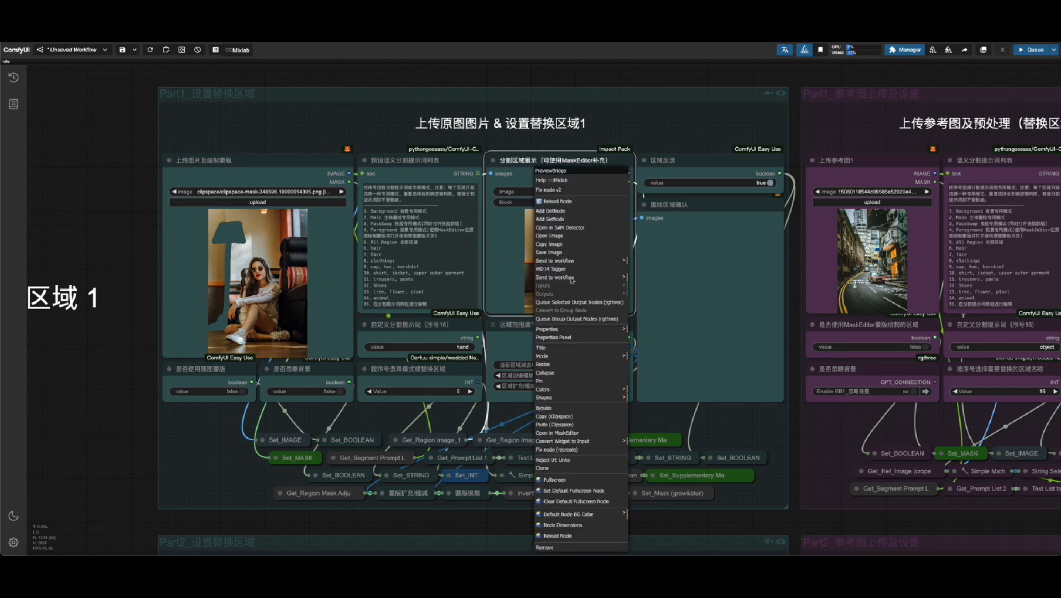
{"action": "left_click", "coordinate": [592, 301]}
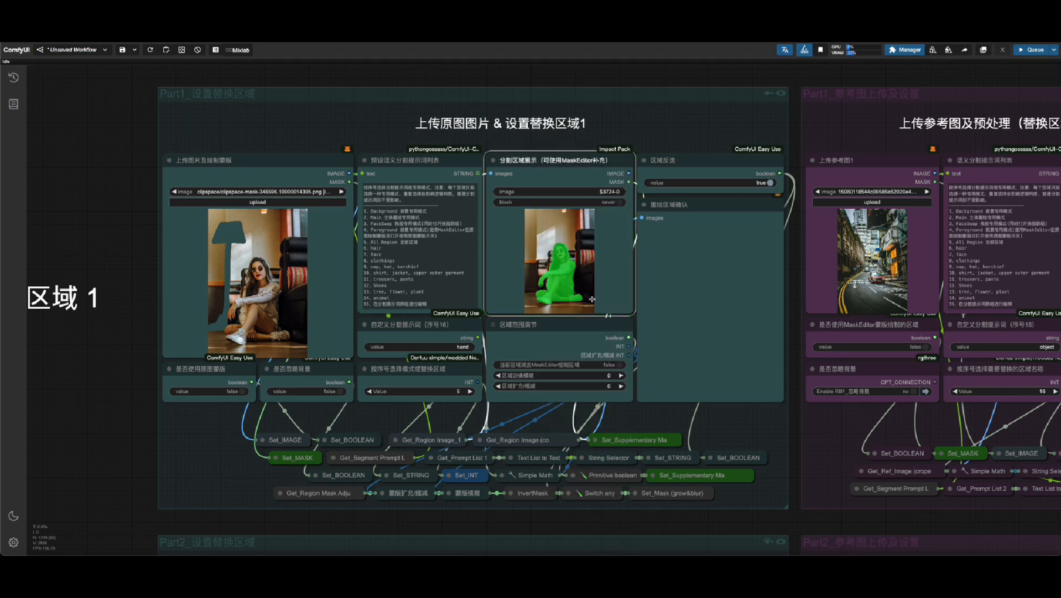
{"action": "left_click", "coordinate": [470, 391]}
{"action": "right_click", "coordinate": [573, 225]}
{"action": "left_click", "coordinate": [592, 301]}
Set the region selection number to 8 for clothings and queue only the segmentation preview
{"action": "scroll", "coordinate": [433, 266], "scroll_direction": "up", "scroll_amount": 2}
{"action": "left_click", "coordinate": [468, 390]}
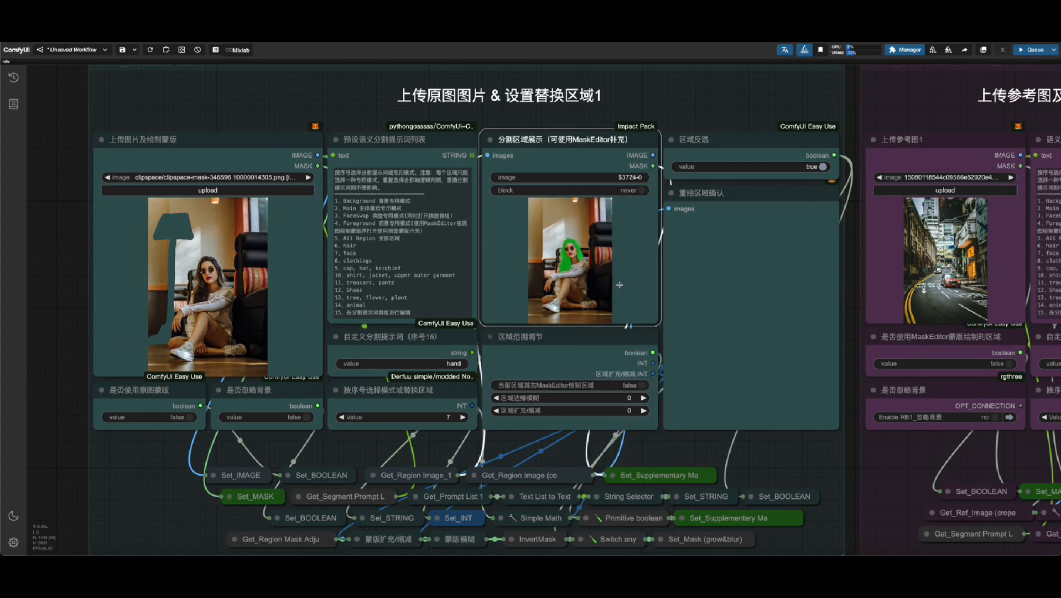
{"action": "left_click", "coordinate": [468, 390]}
{"action": "right_click", "coordinate": [579, 249]}
{"action": "left_click", "coordinate": [613, 319]}
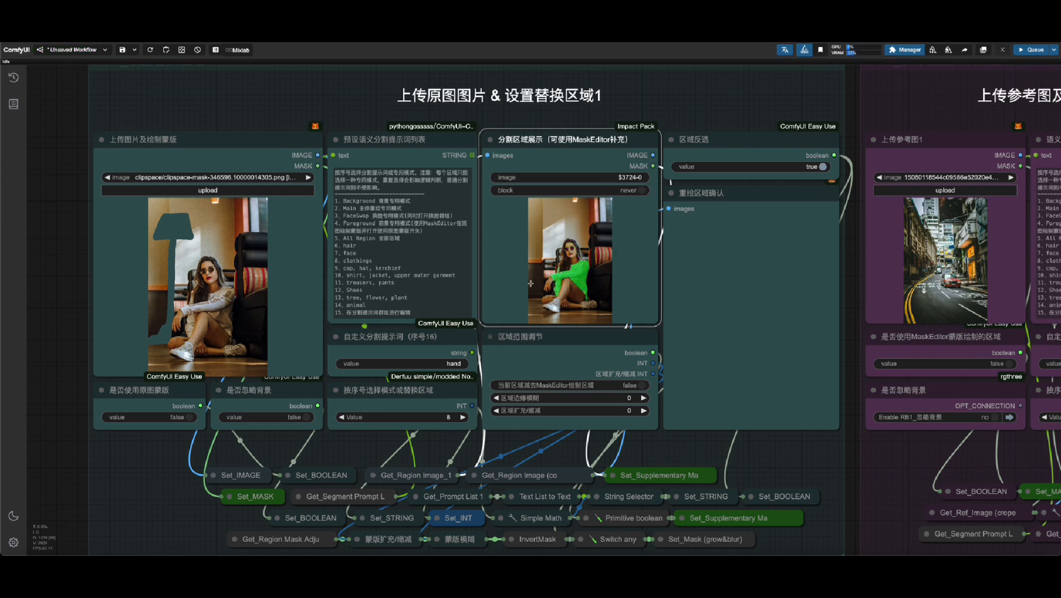
Set the region selection number to 12 for shoes and queue only the segmentation preview
{"action": "left_click", "coordinate": [463, 417]}
{"action": "left_click", "coordinate": [463, 417]}
{"action": "left_click", "coordinate": [463, 418]}
{"action": "left_click", "coordinate": [463, 417]}
{"action": "right_click", "coordinate": [562, 245]}
{"action": "left_click", "coordinate": [600, 319]}
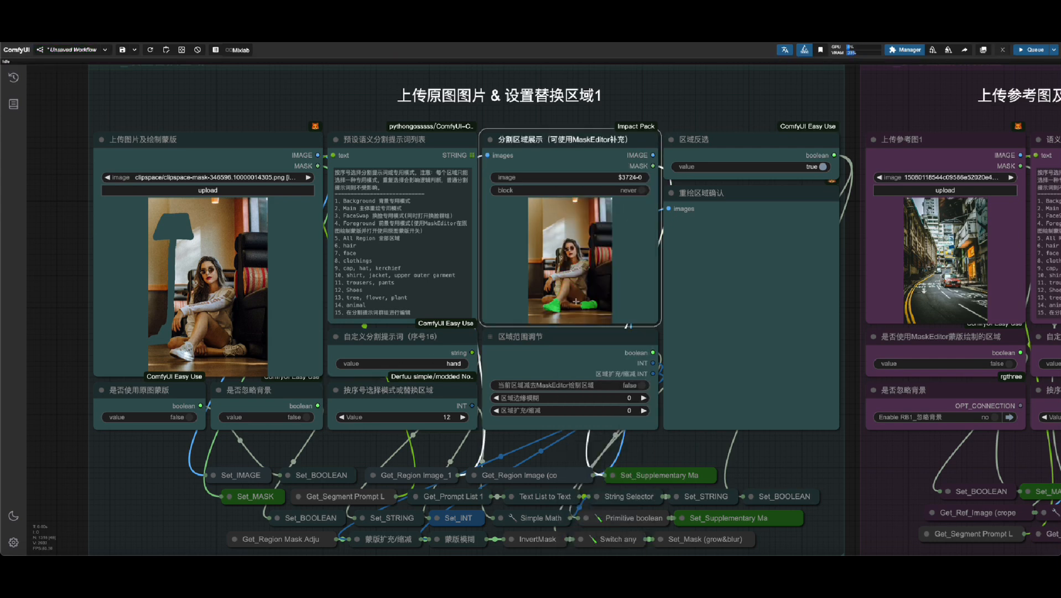
Set the region selection number to 16 and queue the segmentation preview with the custom prompt "hand"
{"action": "left_click", "coordinate": [448, 413]}
{"action": "type", "text": "16"}
{"action": "key", "text": "Return"}
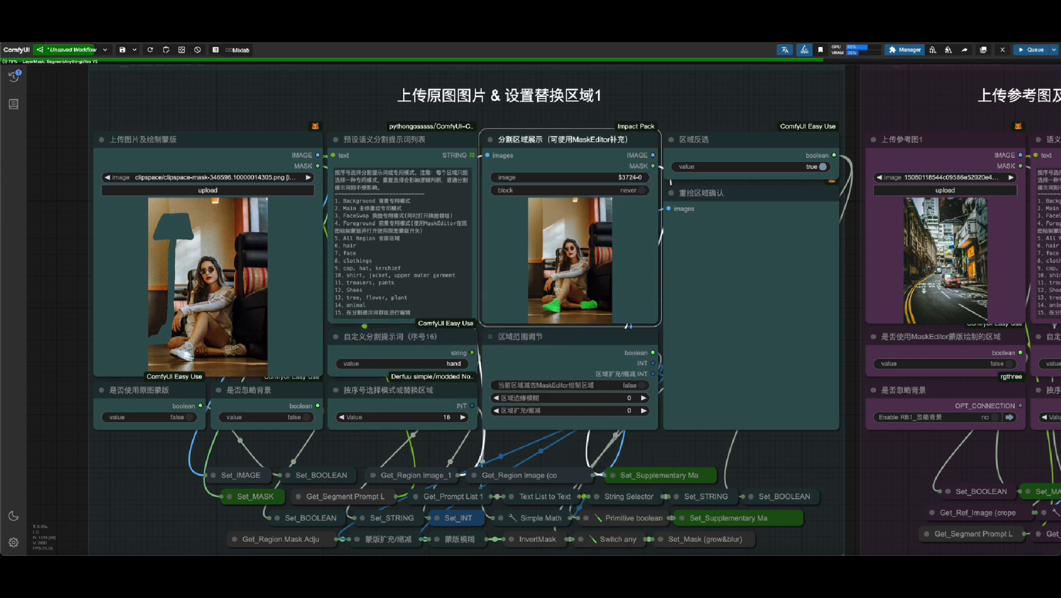
Set the custom segmentation prompt to "floor" and queue only the segmentation preview
{"action": "left_click", "coordinate": [452, 365]}
{"action": "type", "text": "floor"}
{"action": "key", "text": "Return"}
{"action": "right_click", "coordinate": [578, 256]}
{"action": "left_click", "coordinate": [614, 326]}
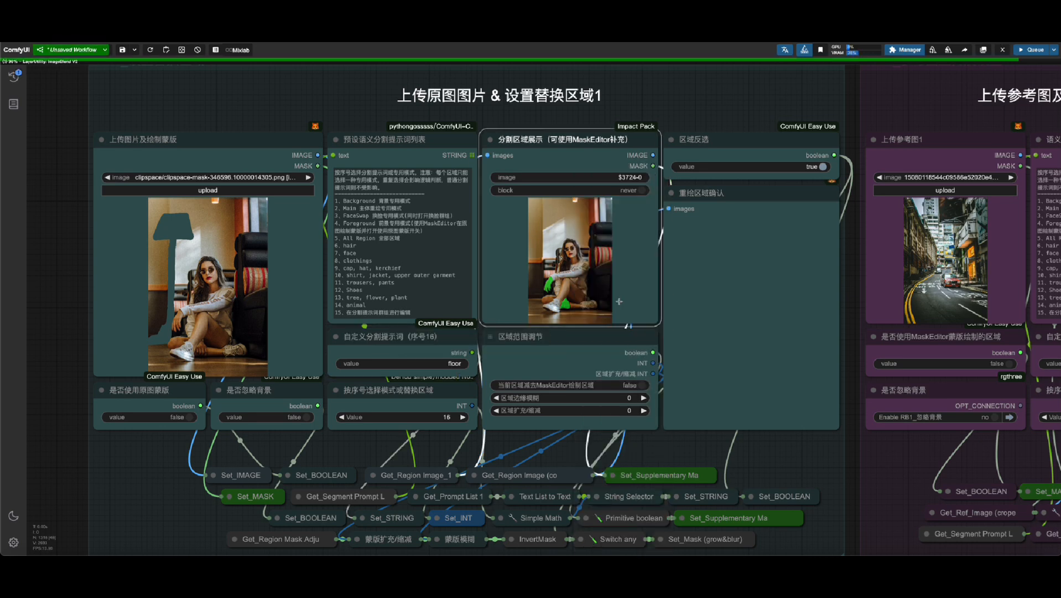
Set the custom segmentation prompt to "sofa"
{"action": "left_click", "coordinate": [452, 360]}
{"action": "type", "text": "sofa"}
{"action": "key", "text": "Return"}
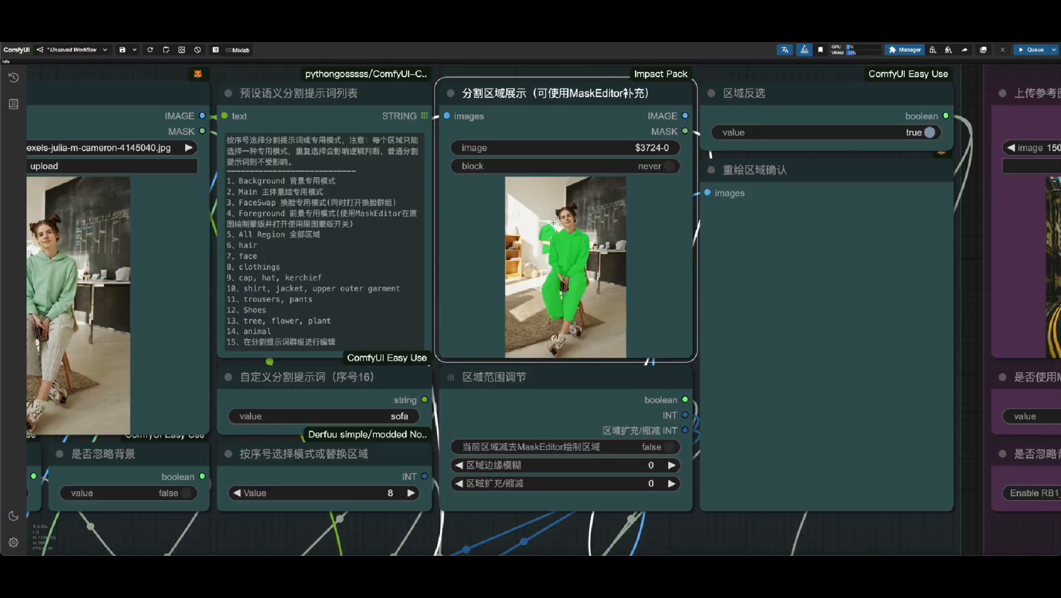
Set the ignore-background option (是否忽略背景) to true for the green hoodie photo and queue only its clothing segmentation preview
{"action": "scroll", "coordinate": [515, 223], "scroll_direction": "up", "scroll_amount": 10}
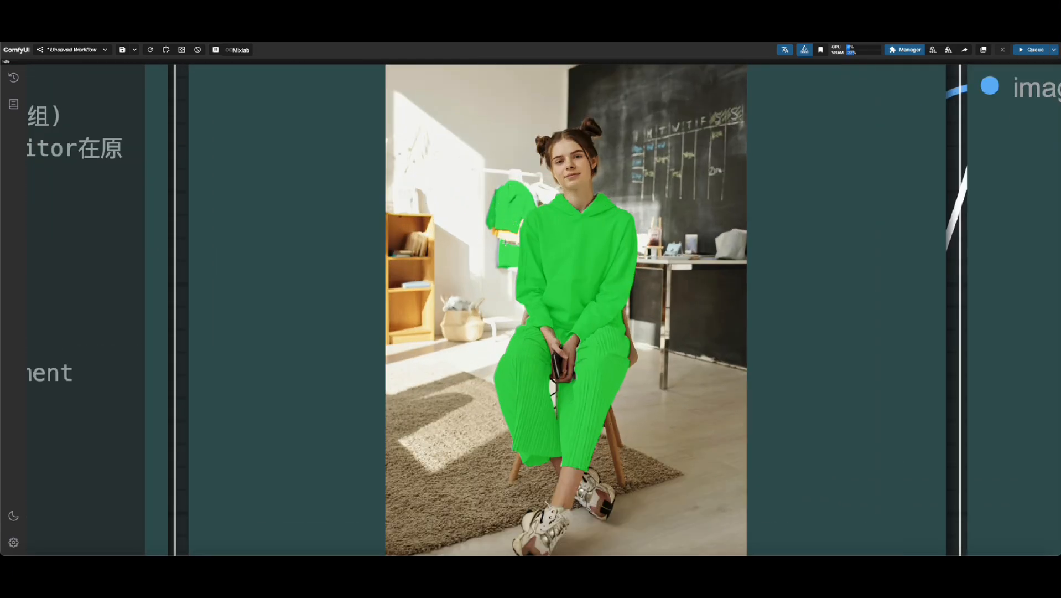
{"action": "scroll", "coordinate": [675, 307], "scroll_direction": "down", "scroll_amount": 10}
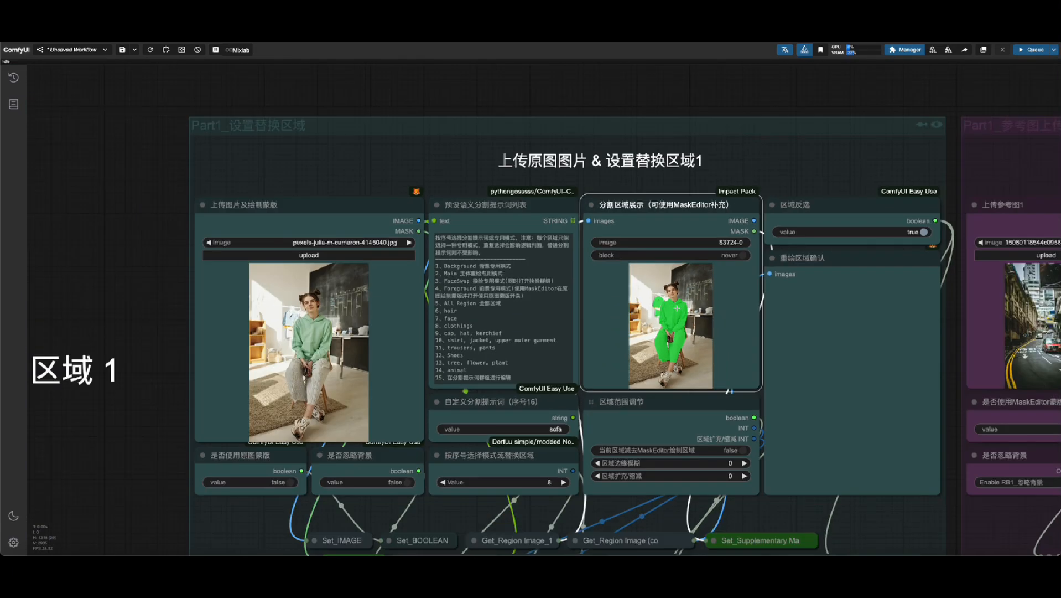
{"action": "scroll", "coordinate": [660, 322], "scroll_direction": "up", "scroll_amount": 1}
{"action": "left_click", "coordinate": [306, 493]}
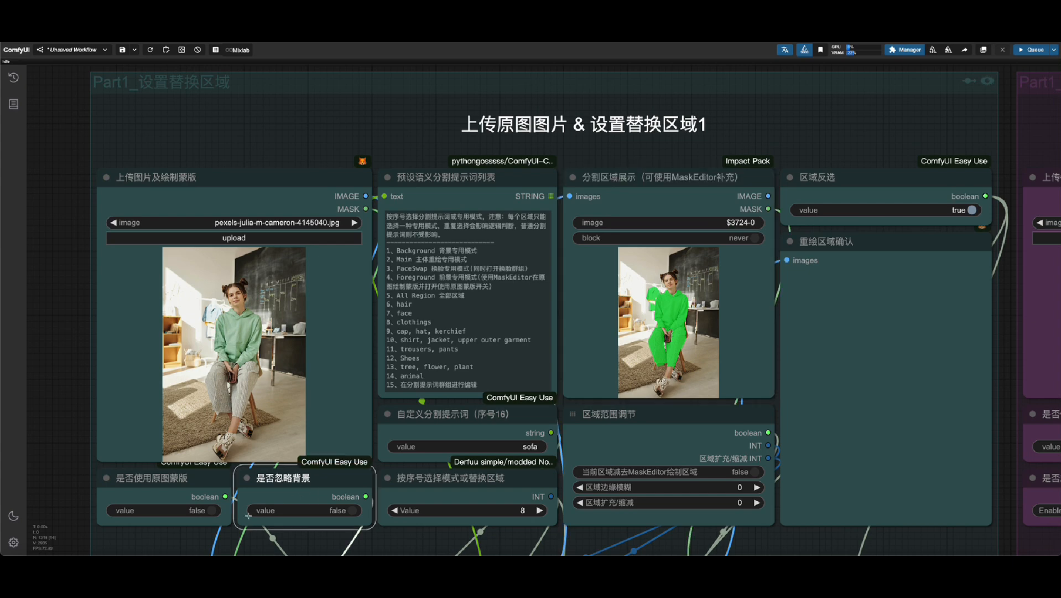
{"action": "scroll", "coordinate": [253, 517], "scroll_direction": "up", "scroll_amount": 2}
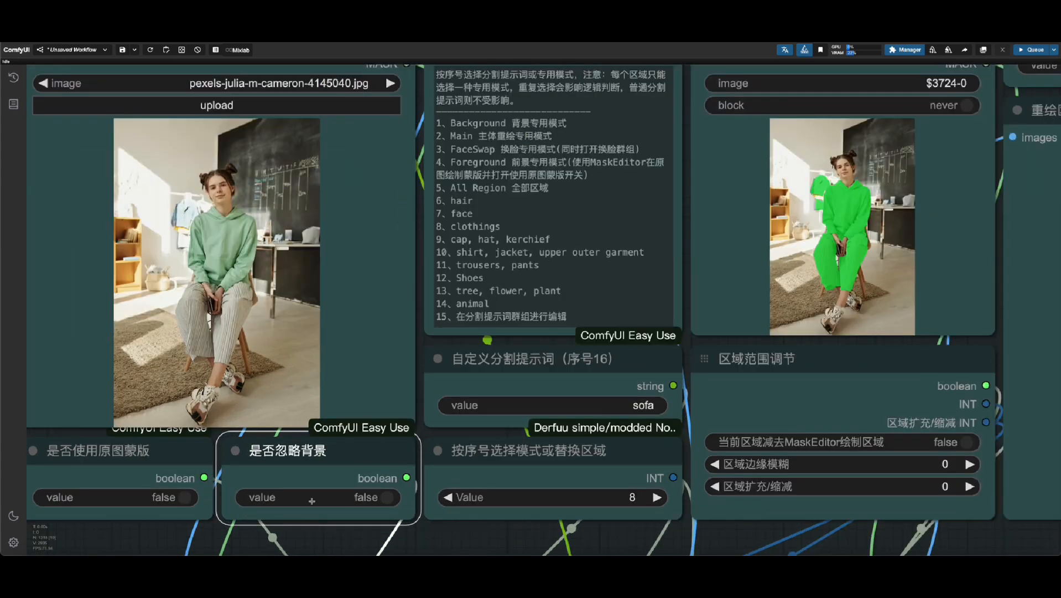
{"action": "left_click", "coordinate": [384, 498]}
{"action": "scroll", "coordinate": [383, 498], "scroll_direction": "down", "scroll_amount": 3}
{"action": "right_click", "coordinate": [711, 288]}
{"action": "left_click", "coordinate": [720, 302]}
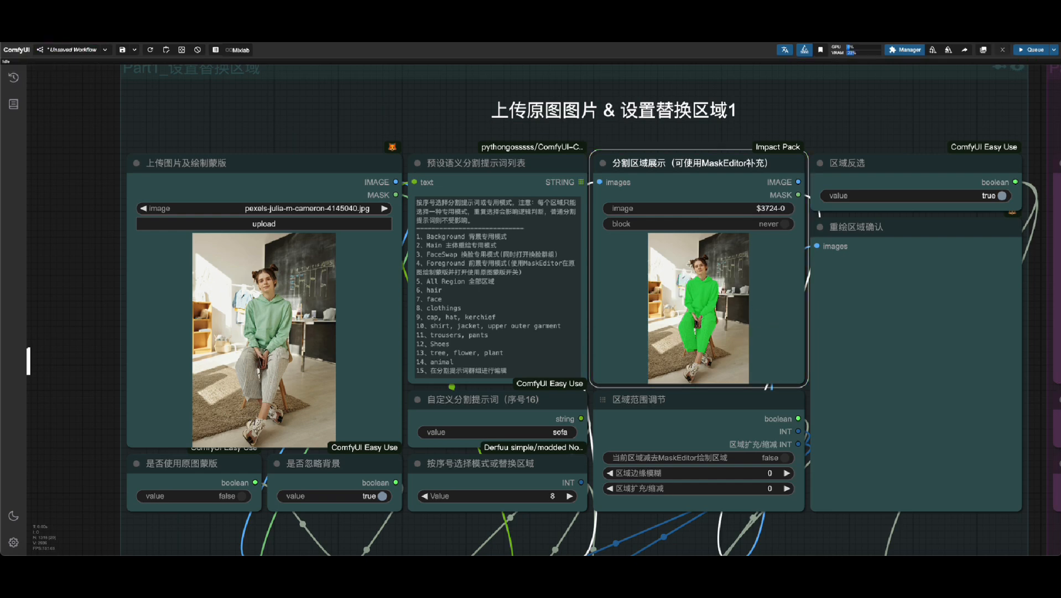
{"action": "scroll", "coordinate": [714, 293], "scroll_direction": "up", "scroll_amount": 5}
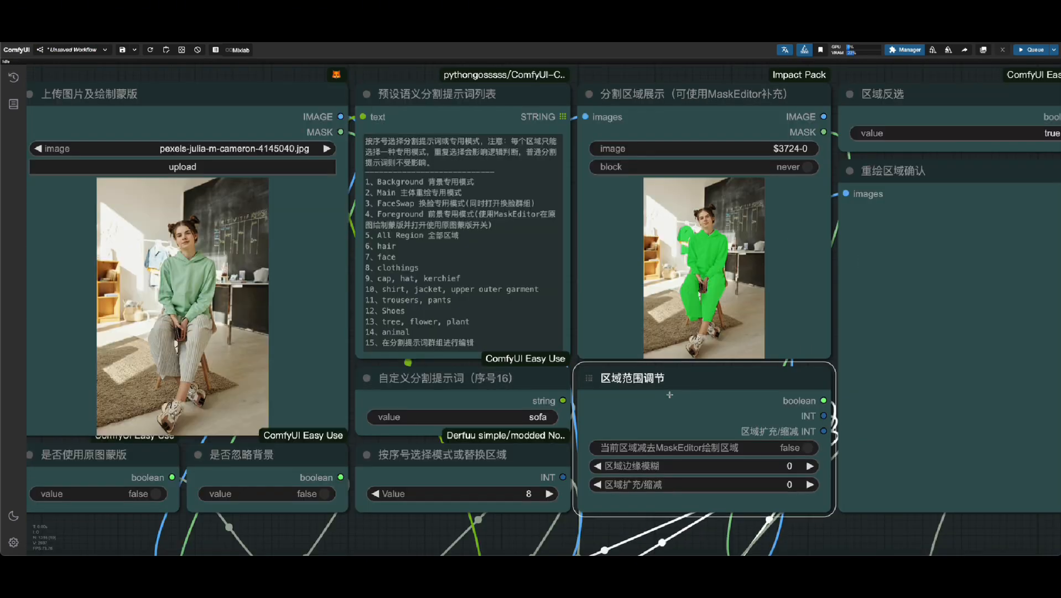
Paint a mask over both shoes in the segmentation preview (分割区域展示) with a smaller brush and save it to the node
{"action": "left_click_drag", "start_coordinate": [663, 389], "coordinate": [477, 387]}
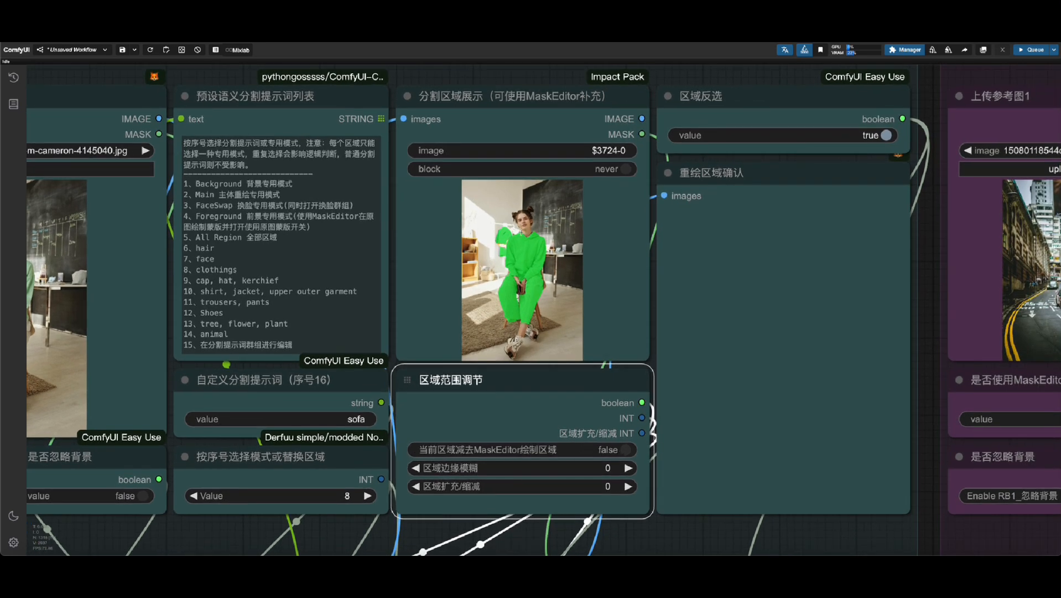
{"action": "right_click", "coordinate": [520, 161]}
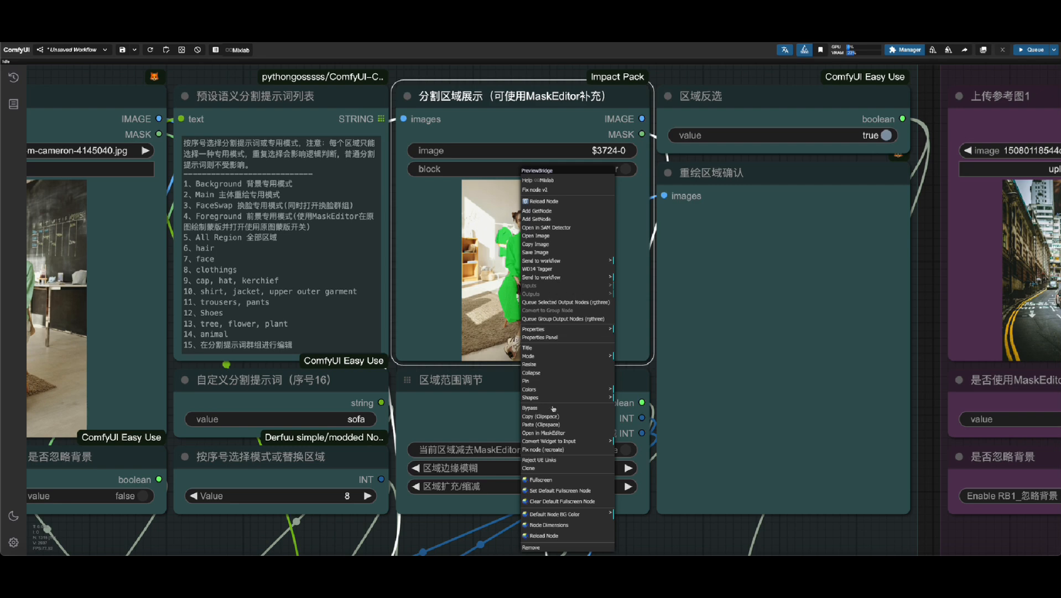
{"action": "left_click", "coordinate": [553, 431]}
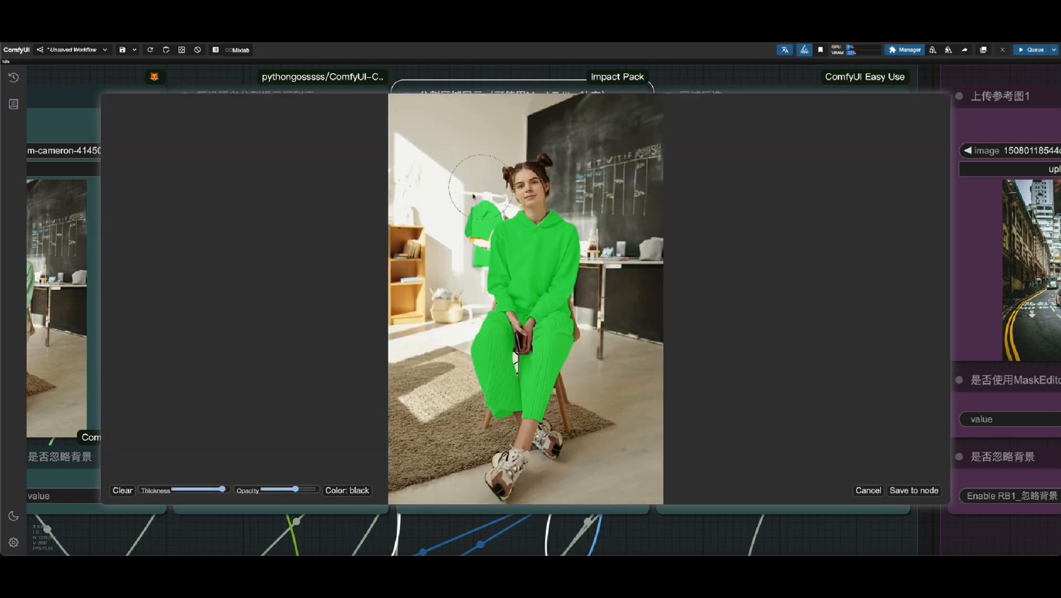
{"action": "left_click_drag", "start_coordinate": [222, 489], "coordinate": [190, 489]}
{"action": "scroll", "coordinate": [514, 460], "scroll_direction": "down", "scroll_amount": 2}
{"action": "mouse_move", "coordinate": [513, 457]}
{"action": "left_mouse_down"}
{"action": "mouse_move", "coordinate": [500, 491]}
{"action": "mouse_move", "coordinate": [544, 429]}
{"action": "mouse_move", "coordinate": [554, 448]}
{"action": "left_mouse_up"}
{"action": "left_click", "coordinate": [915, 491]}
Queue the redraw-region preview (重绘区域确认), then set region inversion (区域反选) to false and queue it again
{"action": "right_click", "coordinate": [768, 312]}
{"action": "left_click", "coordinate": [771, 297]}
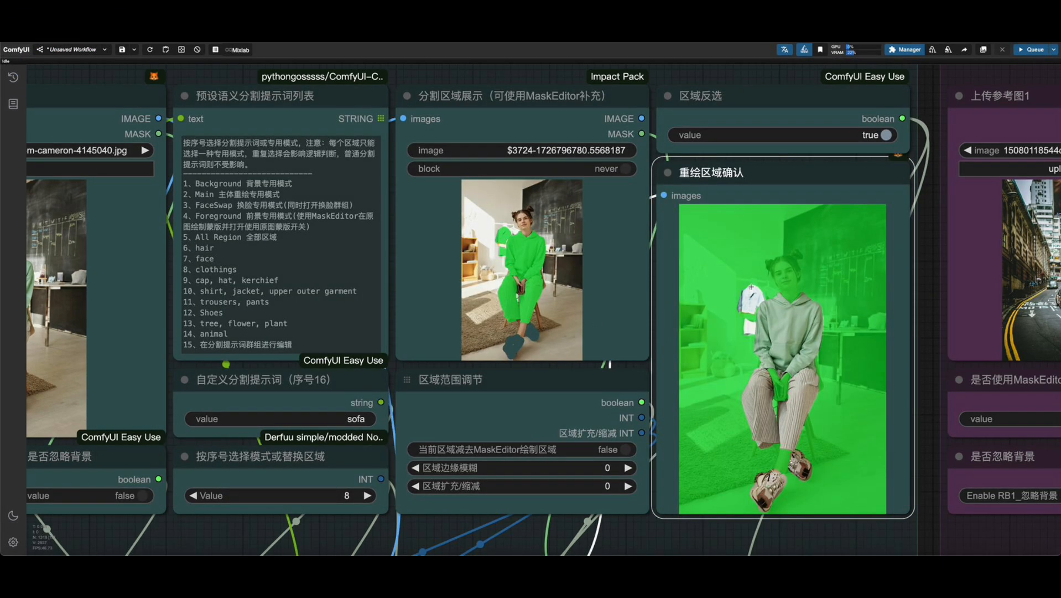
{"action": "left_click", "coordinate": [886, 136]}
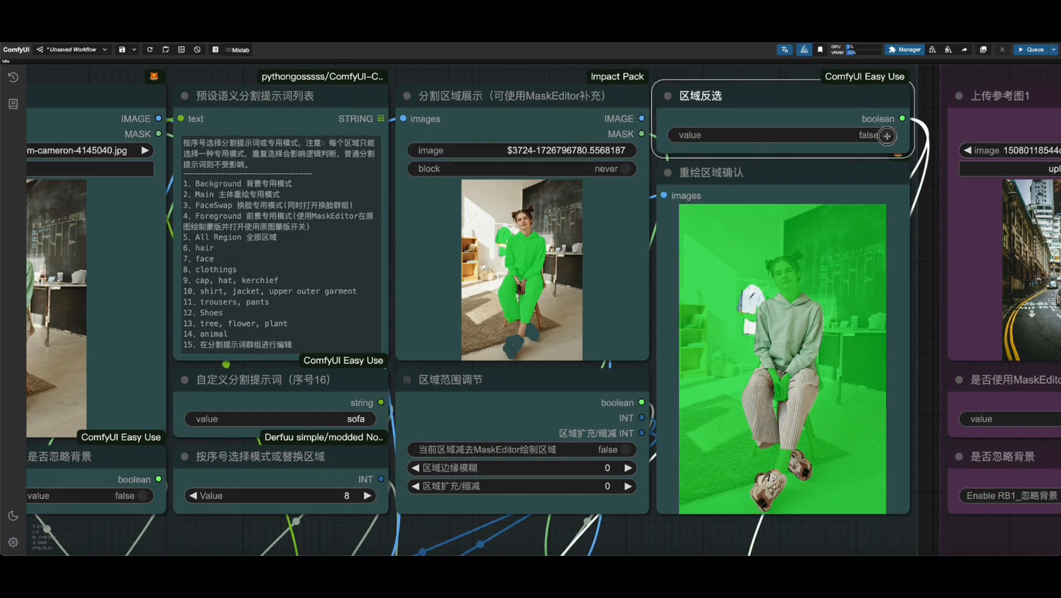
{"action": "left_click", "coordinate": [737, 290]}
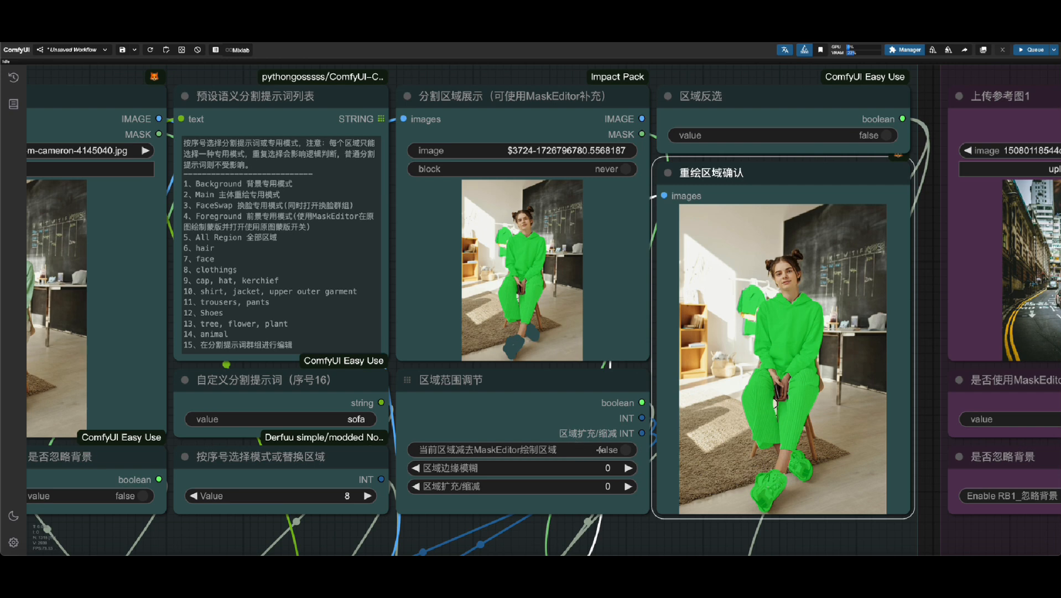
Set 当前区域减去MaskEditor绘制区域 to true and reopen the segmentation preview for mask painting
{"action": "left_click", "coordinate": [624, 450]}
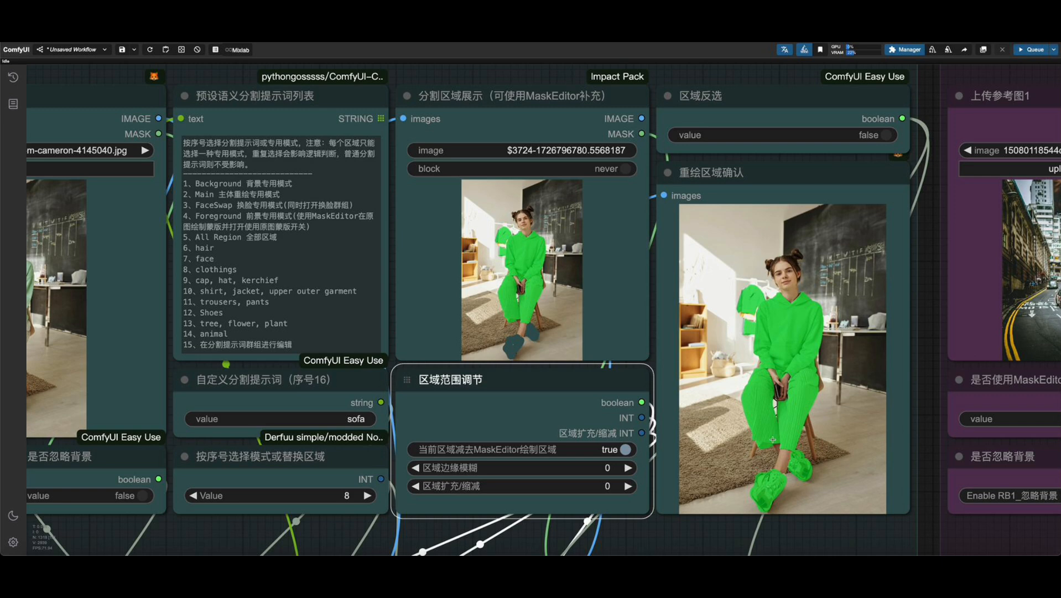
{"action": "left_click", "coordinate": [790, 408]}
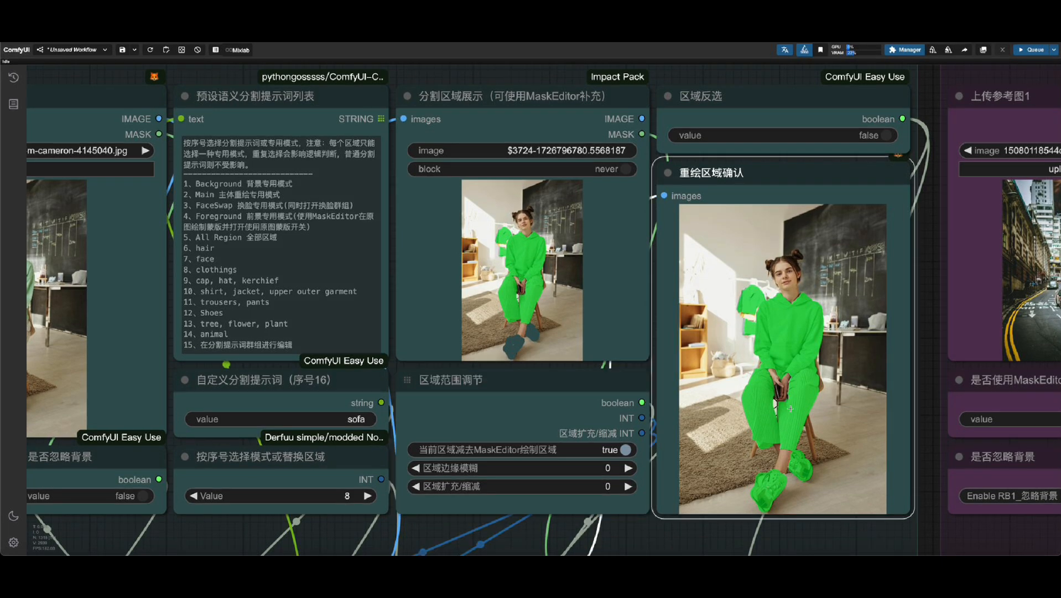
{"action": "key", "text": "ctrl+Return"}
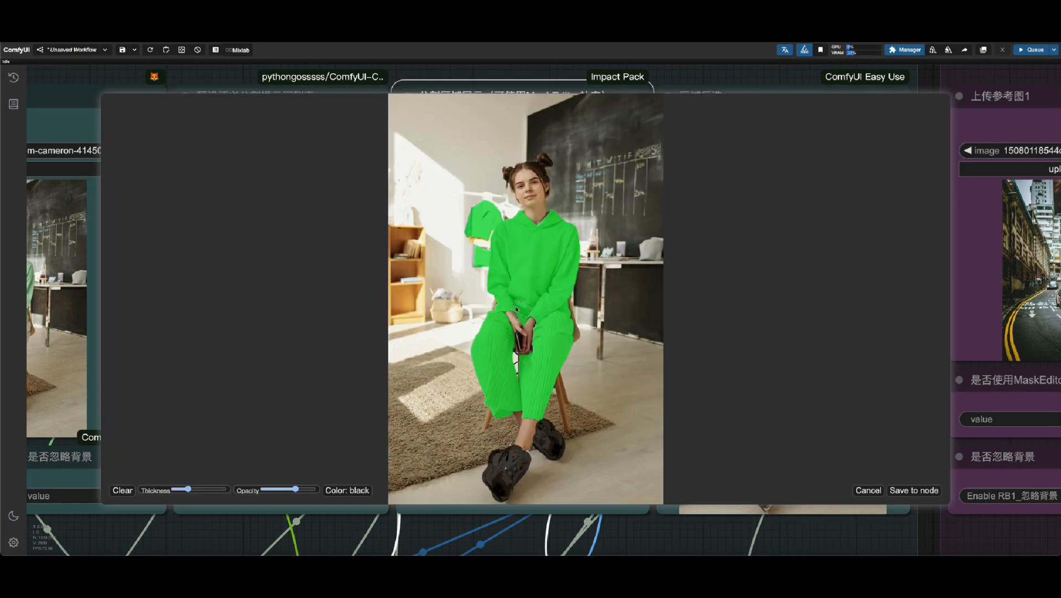
Paint the mask over the clothes hanging behind the woman, save it to the node and queue the redraw-region preview
{"action": "mouse_move", "coordinate": [501, 200]}
{"action": "left_mouse_down"}
{"action": "mouse_move", "coordinate": [479, 266]}
{"action": "mouse_move", "coordinate": [473, 213]}
{"action": "mouse_move", "coordinate": [464, 221]}
{"action": "left_mouse_up"}
{"action": "left_click", "coordinate": [914, 490]}
{"action": "right_click", "coordinate": [752, 318]}
{"action": "left_click", "coordinate": [814, 312]}
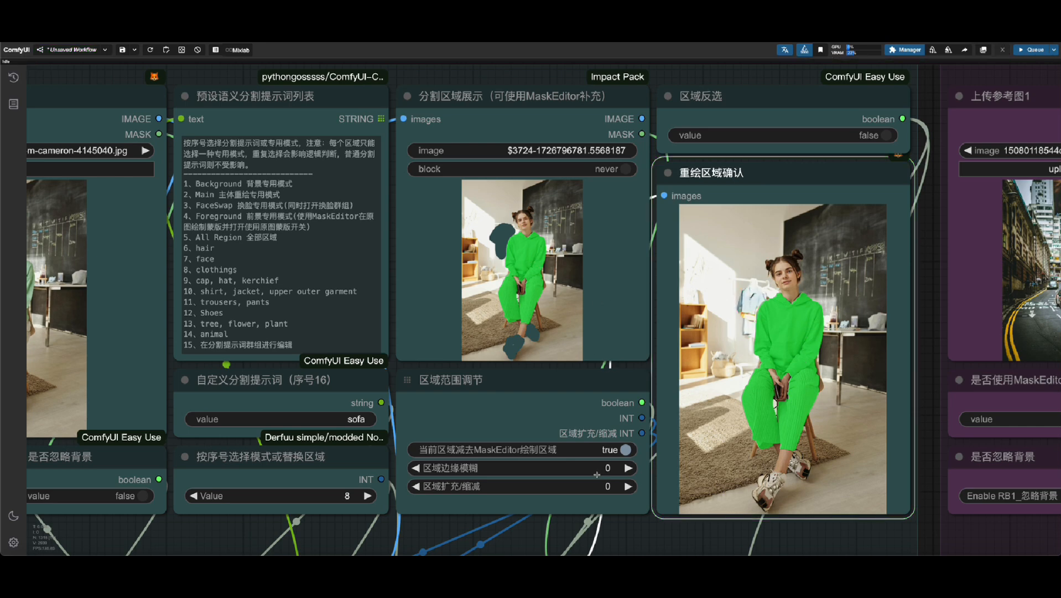
Set the region expand/shrink value (区域扩充/缩减) to 30 and queue the redraw-region preview
{"action": "left_click", "coordinate": [632, 488]}
{"action": "left_click", "coordinate": [632, 488]}
{"action": "left_click", "coordinate": [632, 488]}
{"action": "left_click", "coordinate": [802, 334]}
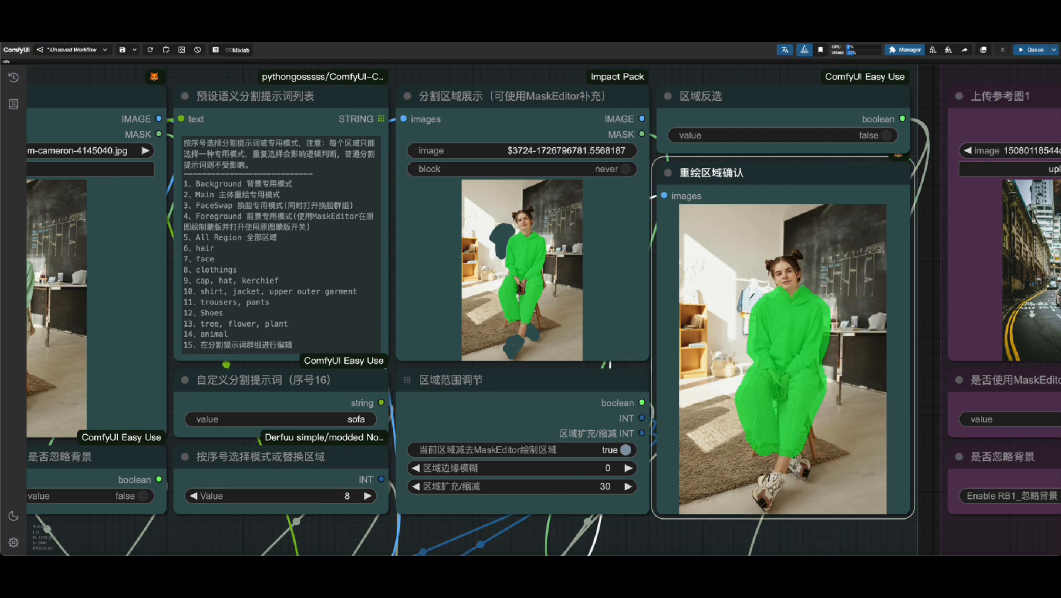
{"action": "left_click", "coordinate": [603, 470]}
{"action": "left_click", "coordinate": [835, 297]}
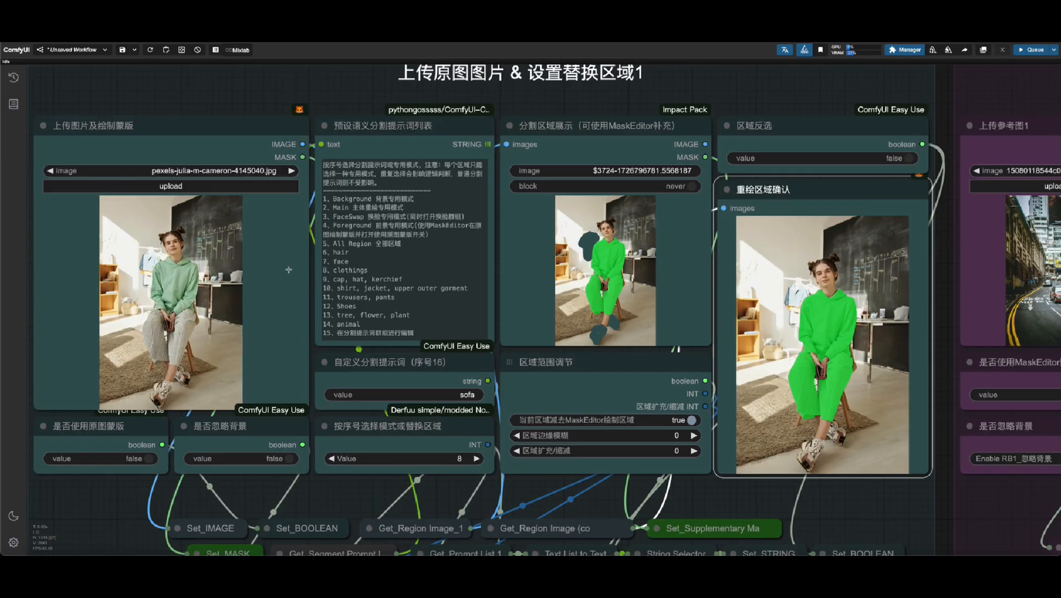
Set the source region number to 1 for Background mode and queue the segmentation and redraw-region previews
{"action": "scroll", "coordinate": [293, 188], "scroll_direction": "up", "scroll_amount": 3}
{"action": "left_click", "coordinate": [459, 533]}
{"action": "type", "text": "1"}
{"action": "key", "text": "Return"}
{"action": "right_click", "coordinate": [738, 171]}
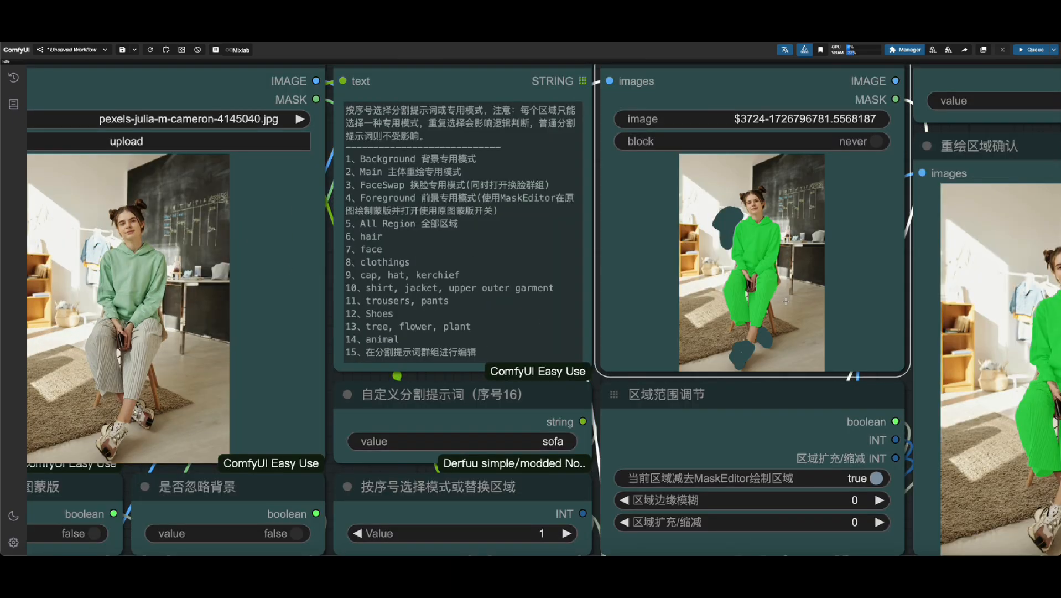
{"action": "left_click", "coordinate": [786, 304]}
{"action": "scroll", "coordinate": [643, 345], "scroll_direction": "down", "scroll_amount": 4}
{"action": "right_click", "coordinate": [946, 294]}
{"action": "left_click", "coordinate": [993, 296]}
Load the photo of the curly-haired woman in a brown shirt dress as reference image 1 (上传参考图1)
{"action": "left_click_drag", "start_coordinate": [1032, 102], "coordinate": [339, 118]}
{"action": "left_click_drag", "start_coordinate": [981, 137], "coordinate": [950, 142]}
{"action": "left_click", "coordinate": [403, 220]}
{"action": "left_click", "coordinate": [383, 420]}
{"action": "left_click", "coordinate": [416, 478]}
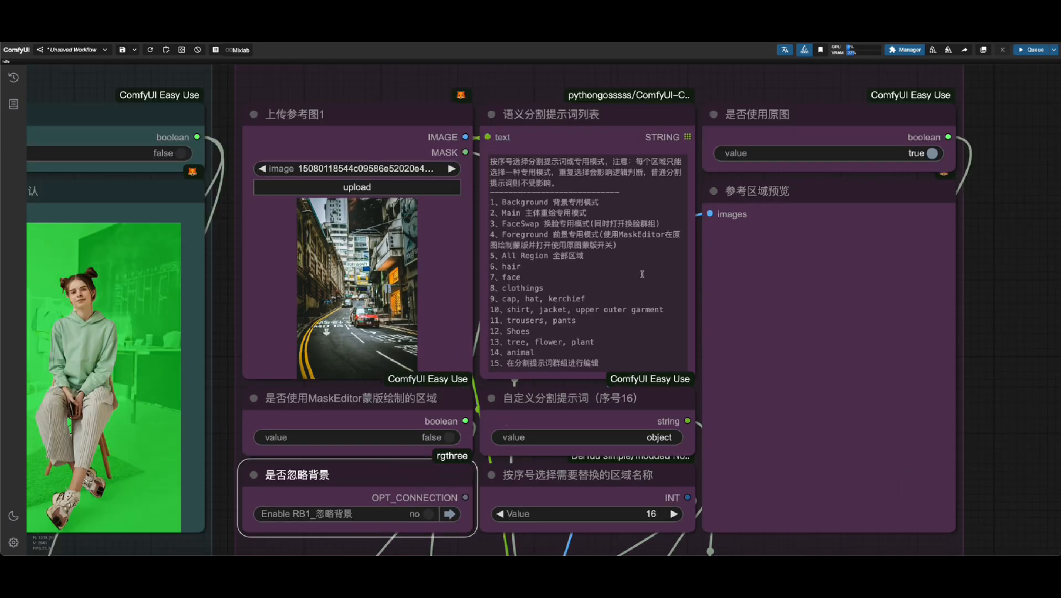
{"action": "left_click", "coordinate": [623, 239]}
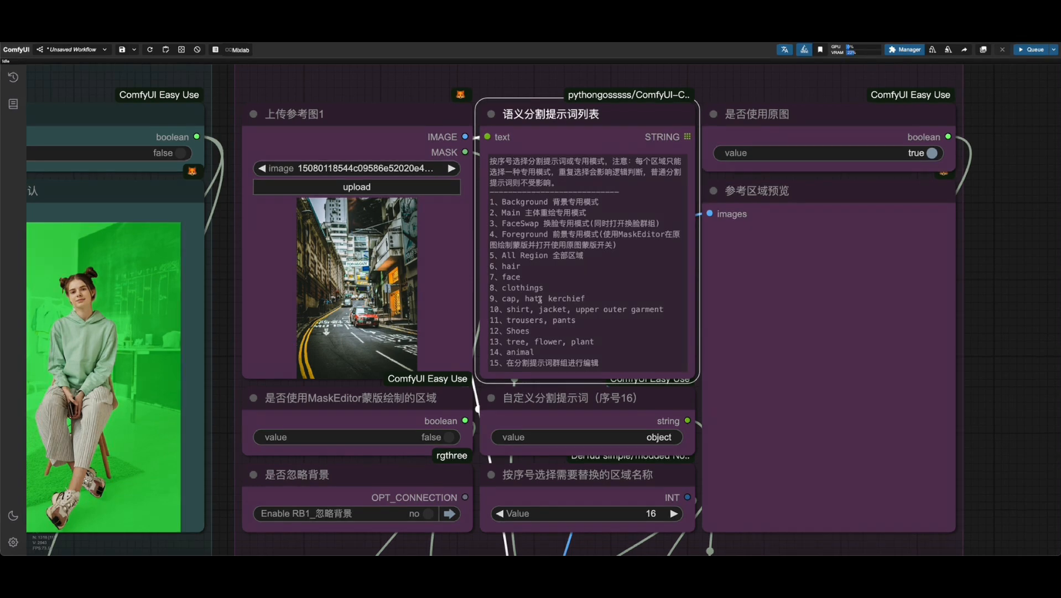
{"action": "left_click", "coordinate": [356, 186]}
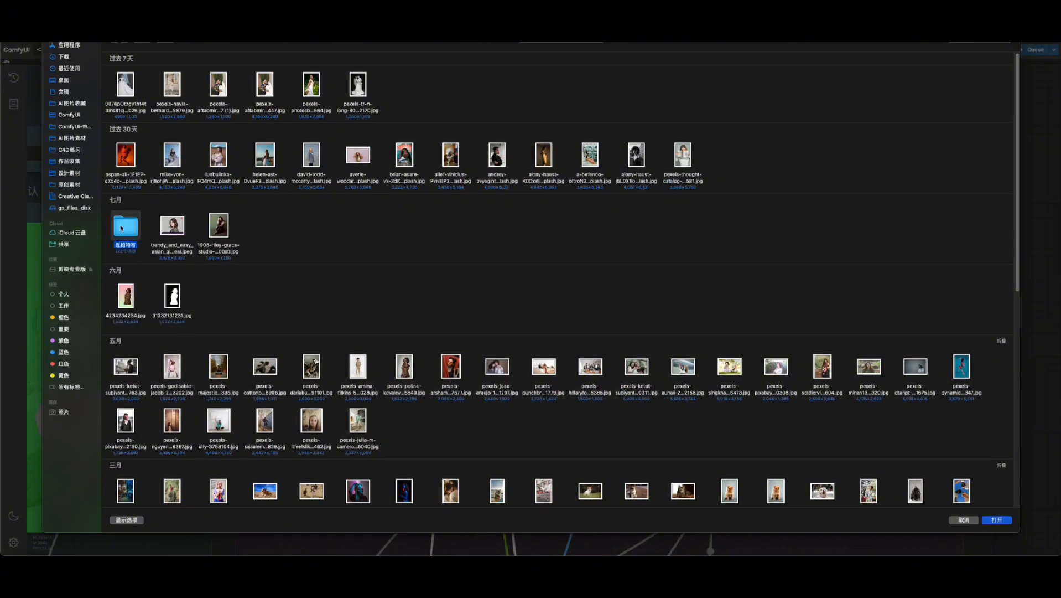
{"action": "left_click", "coordinate": [403, 367]}
{"action": "double_click", "coordinate": [403, 366]}
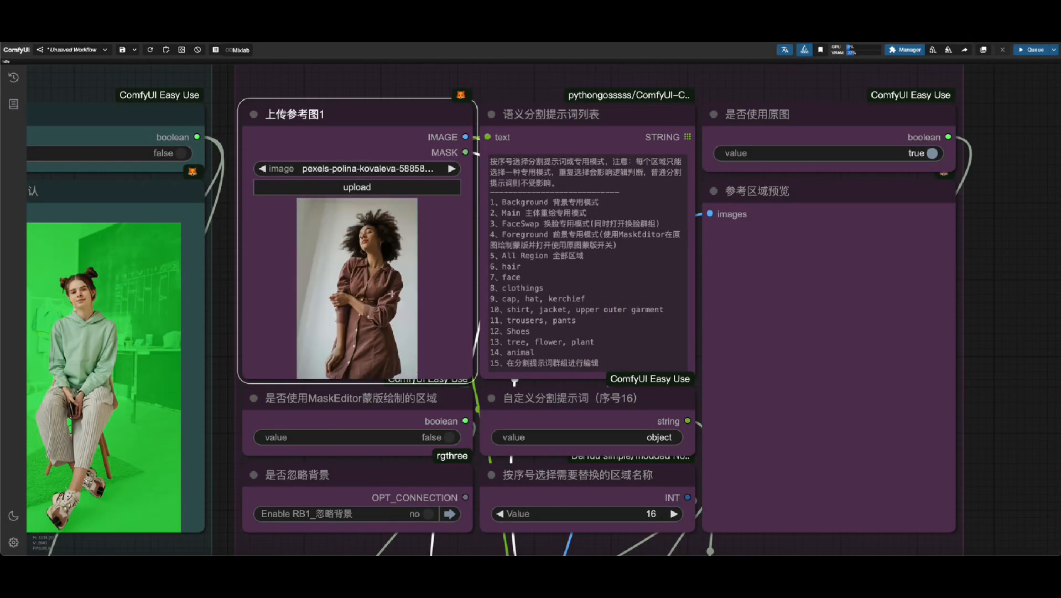
Set the reference region number to 8 and queue the reference preview (参考区域预览) with 是否使用原图 off
{"action": "left_click", "coordinate": [648, 513]}
{"action": "type", "text": "8"}
{"action": "key", "text": "Return"}
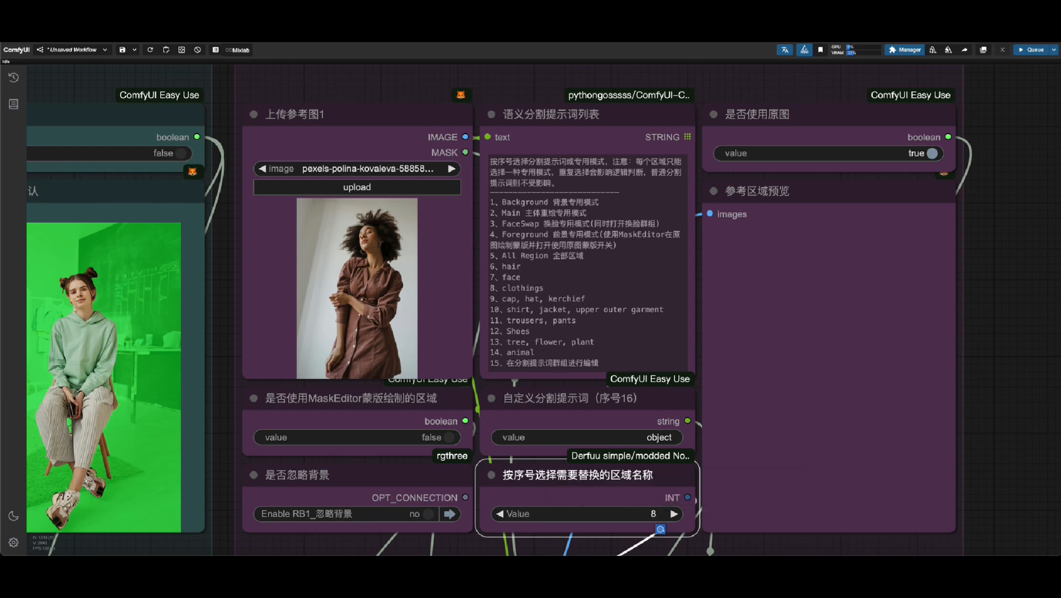
{"action": "right_click", "coordinate": [779, 266]}
{"action": "left_click", "coordinate": [817, 305]}
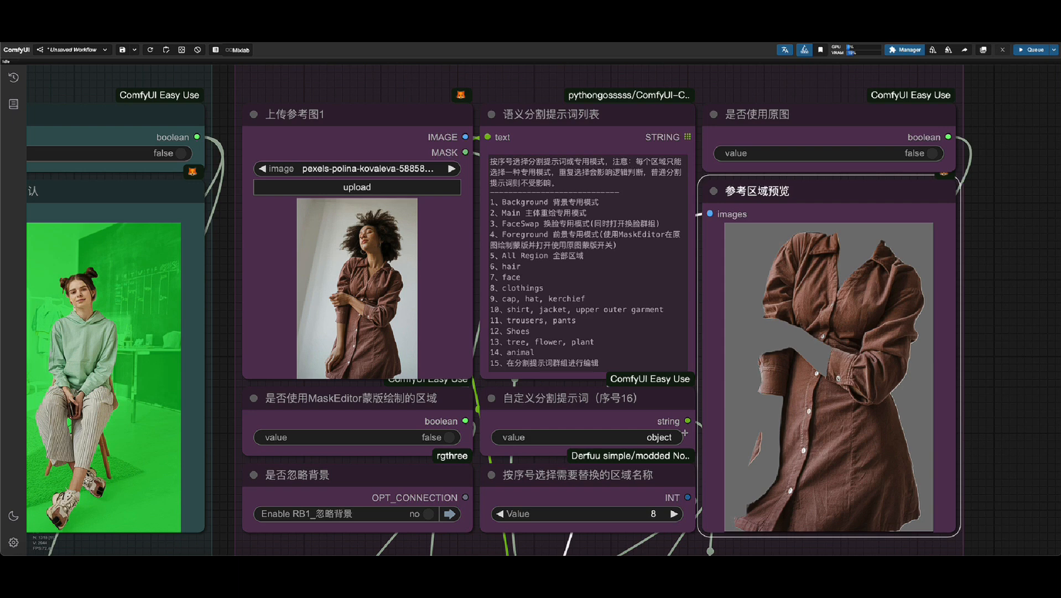
Set the reference region number to 6 for hair and queue the reference preview
{"action": "left_click", "coordinate": [650, 506]}
{"action": "type", "text": "6"}
{"action": "key", "text": "Return"}
{"action": "right_click", "coordinate": [797, 308]}
{"action": "left_click", "coordinate": [830, 291]}
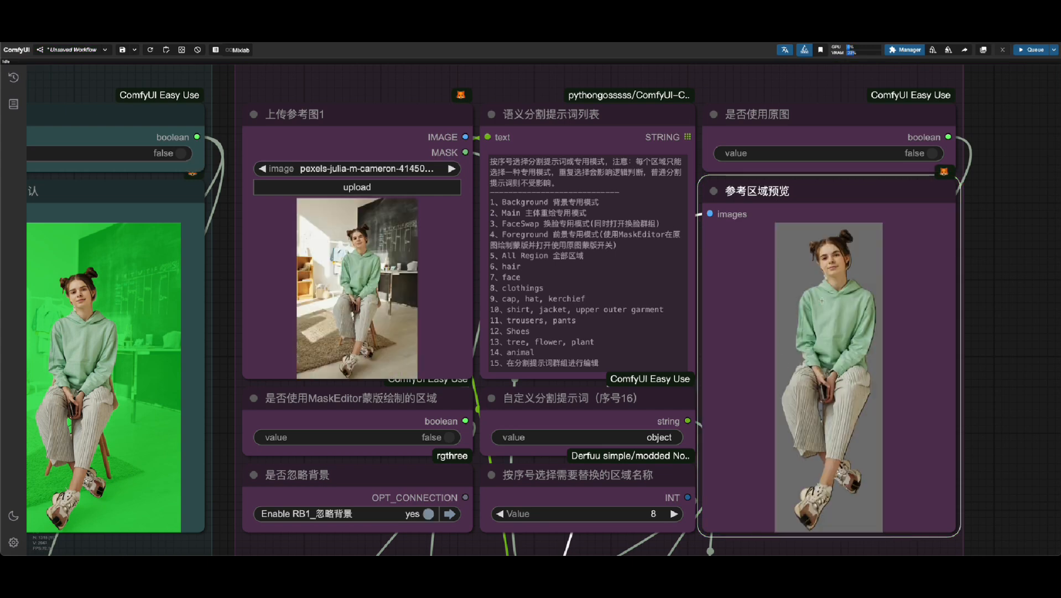
Set the reference region number to 16 with the custom prompt "shirt" and queue the reference preview
{"action": "left_click", "coordinate": [655, 510]}
{"action": "type", "text": "16"}
{"action": "key", "text": "Return"}
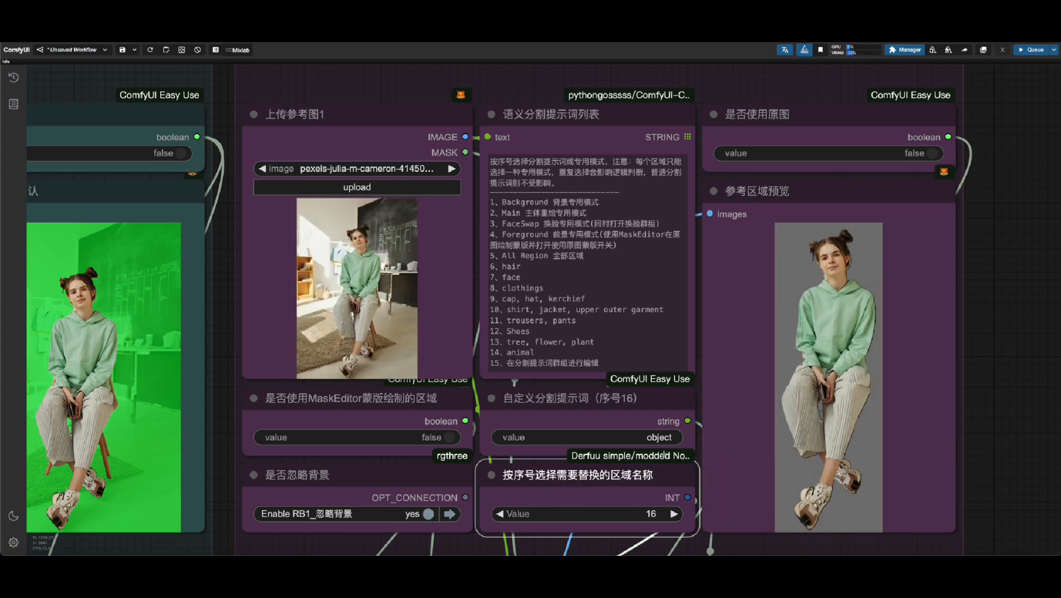
{"action": "left_click", "coordinate": [587, 437]}
{"action": "type", "text": "shirt"}
{"action": "key", "text": "Return"}
{"action": "right_click", "coordinate": [833, 310]}
{"action": "left_click", "coordinate": [872, 296]}
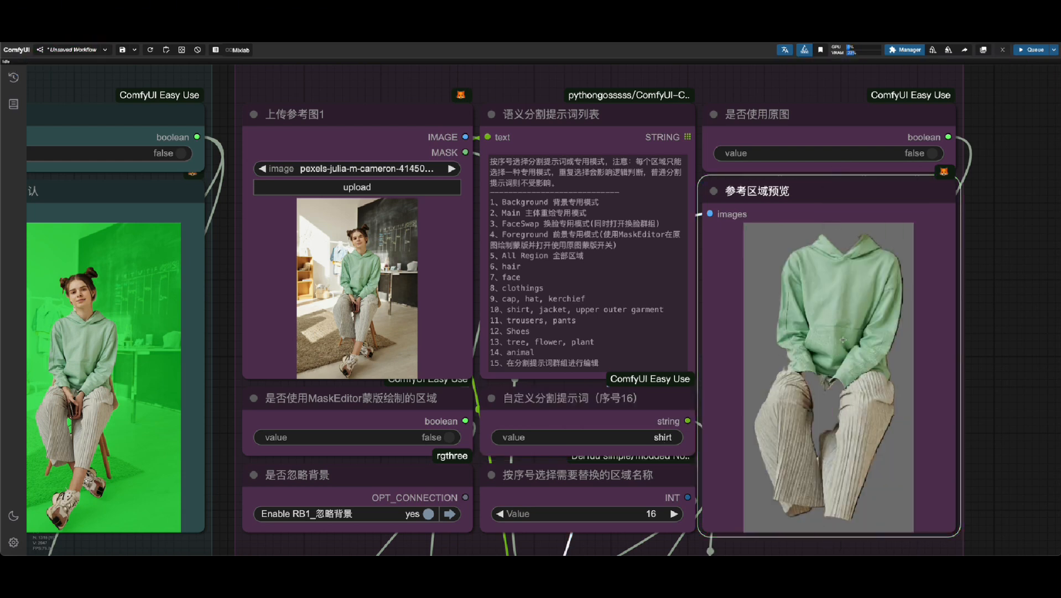
Load the red rock canyon photo as reference image 1
{"action": "left_click", "coordinate": [357, 187]}
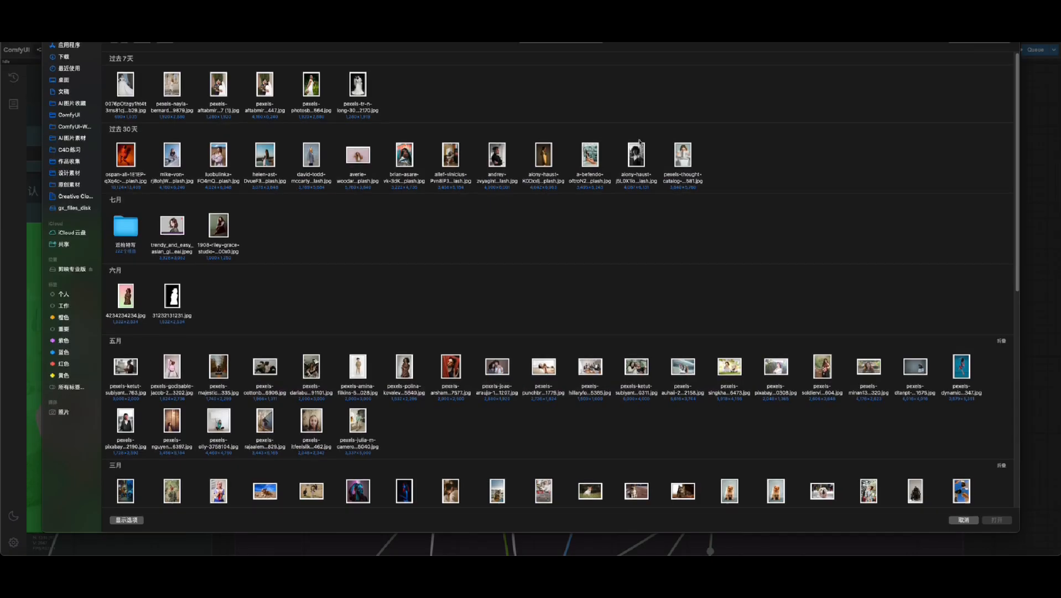
{"action": "double_click", "coordinate": [358, 387]}
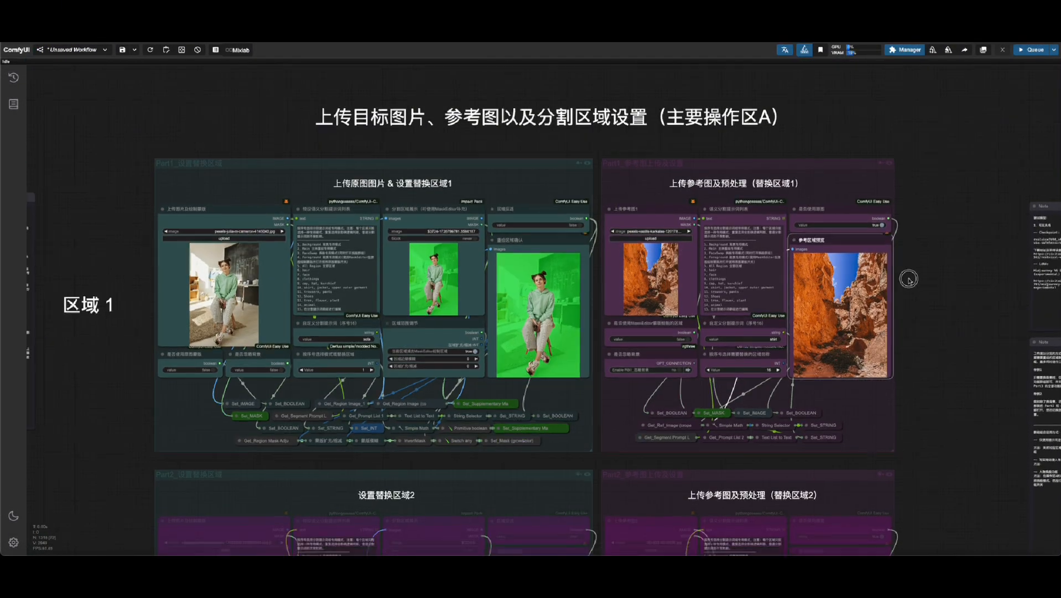
Enable the bypassed groups for the additional replacement regions and their reference images
{"action": "scroll", "coordinate": [918, 288], "scroll_direction": "down", "scroll_amount": 5}
{"action": "left_click_drag", "start_coordinate": [945, 389], "coordinate": [960, 249]}
{"action": "scroll", "coordinate": [977, 171], "scroll_direction": "down", "scroll_amount": 6}
{"action": "left_click_drag", "start_coordinate": [976, 166], "coordinate": [736, 436]}
{"action": "scroll", "coordinate": [888, 256], "scroll_direction": "up", "scroll_amount": 6}
{"action": "scroll", "coordinate": [853, 259], "scroll_direction": "up", "scroll_amount": 8}
{"action": "left_click", "coordinate": [803, 182]}
{"action": "left_click", "coordinate": [804, 201]}
{"action": "left_click", "coordinate": [804, 218]}
{"action": "left_click", "coordinate": [804, 237]}
{"action": "left_click", "coordinate": [804, 255]}
{"action": "left_click", "coordinate": [804, 274]}
{"action": "left_click", "coordinate": [804, 351]}
{"action": "left_click", "coordinate": [804, 369]}
{"action": "left_click", "coordinate": [803, 387]}
{"action": "left_click", "coordinate": [804, 405]}
{"action": "left_click", "coordinate": [804, 424]}
{"action": "left_click", "coordinate": [804, 442]}
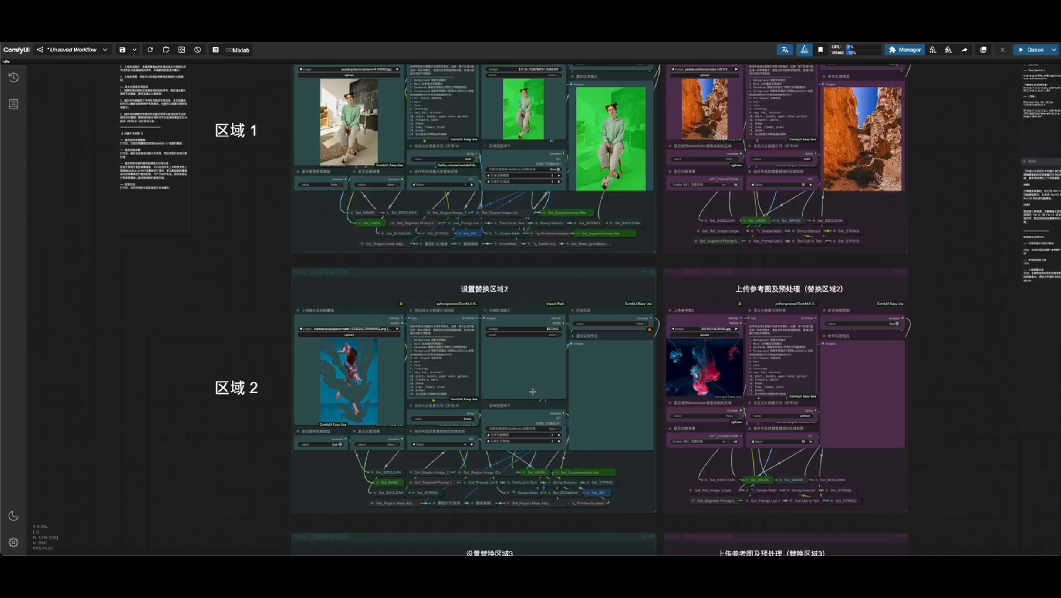
Queue the redraw preview (重绘区域预览) of replacement region 2 using the mask painted on its source image
{"action": "scroll", "coordinate": [533, 391], "scroll_direction": "up", "scroll_amount": 4}
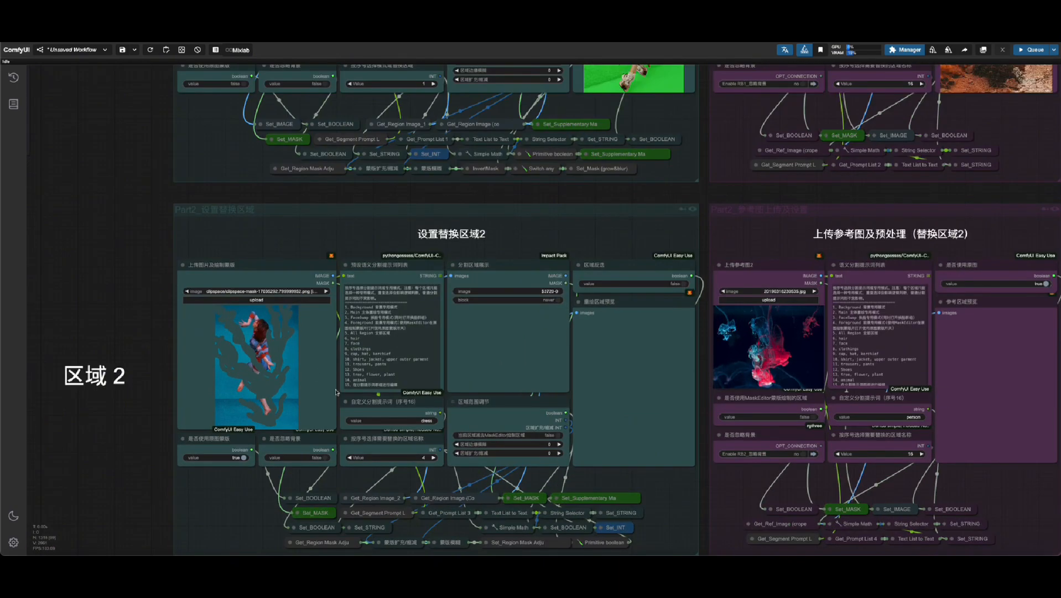
{"action": "scroll", "coordinate": [445, 404], "scroll_direction": "up", "scroll_amount": 4}
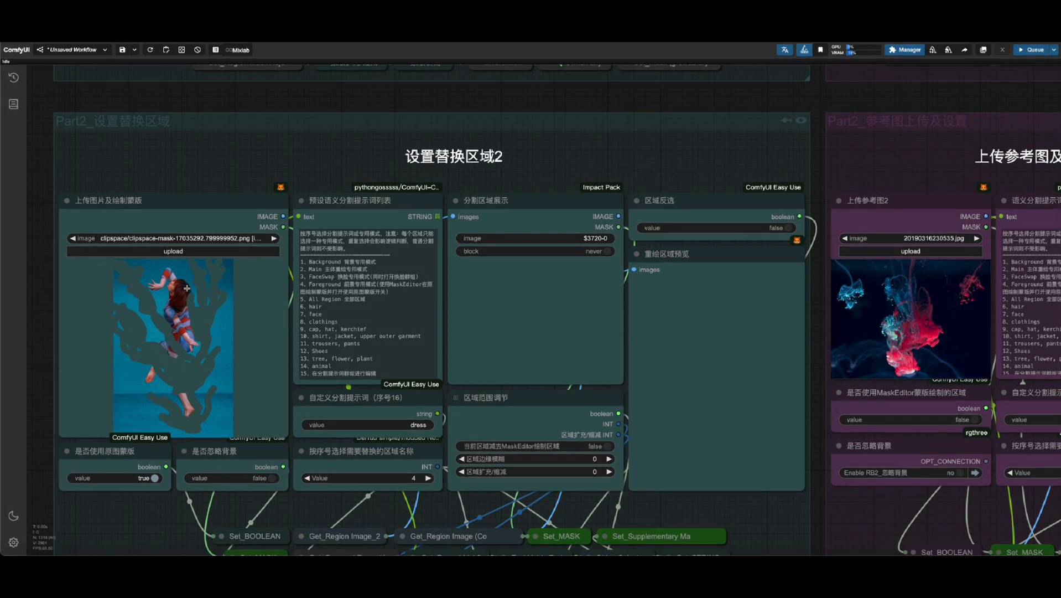
{"action": "right_click", "coordinate": [742, 299]}
{"action": "left_click", "coordinate": [781, 304]}
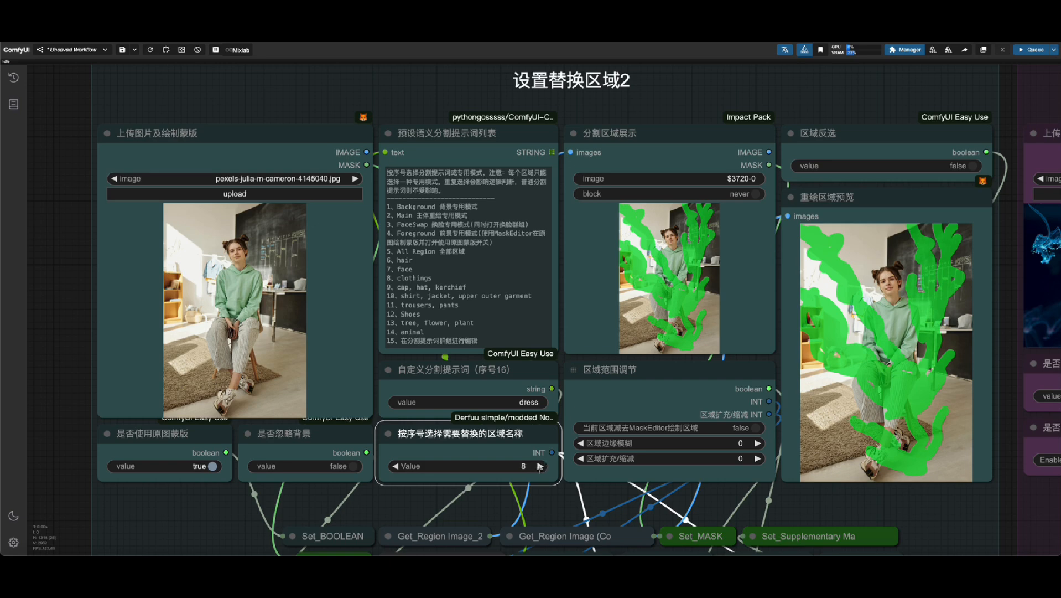
Queue replacement region 2's redraw preview for region number 8, then repeat it with 是否忽略背景 set to true
{"action": "right_click", "coordinate": [919, 279]}
{"action": "left_click", "coordinate": [956, 293]}
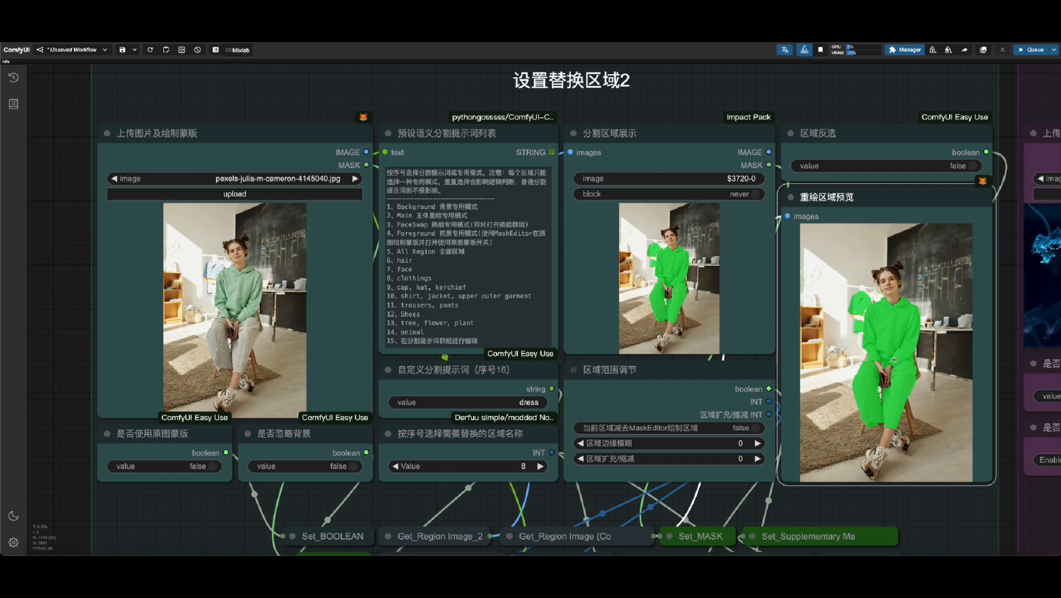
{"action": "left_click", "coordinate": [352, 466]}
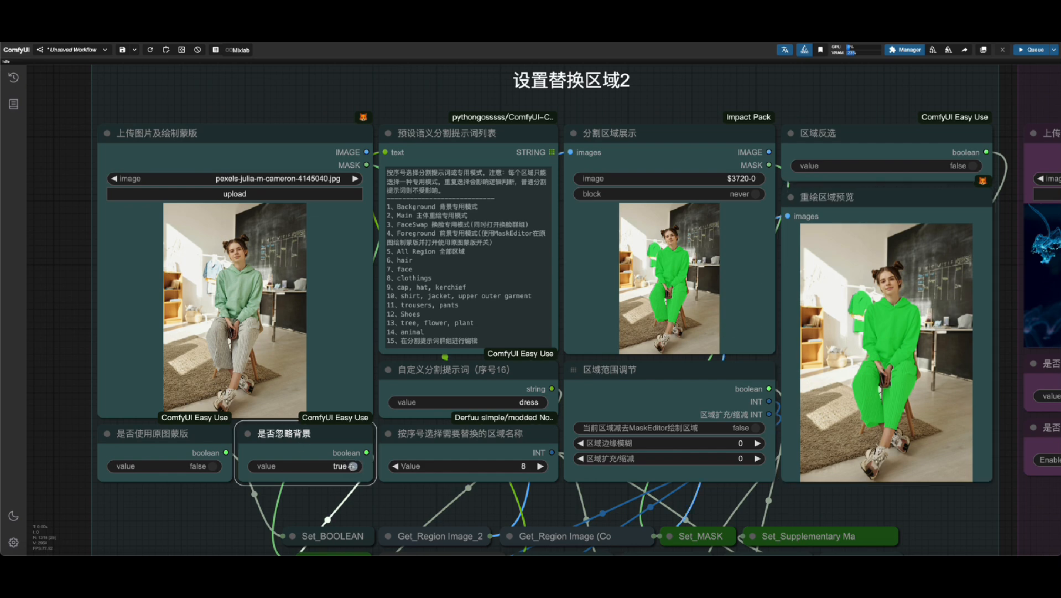
{"action": "right_click", "coordinate": [910, 286]}
{"action": "left_click", "coordinate": [960, 299]}
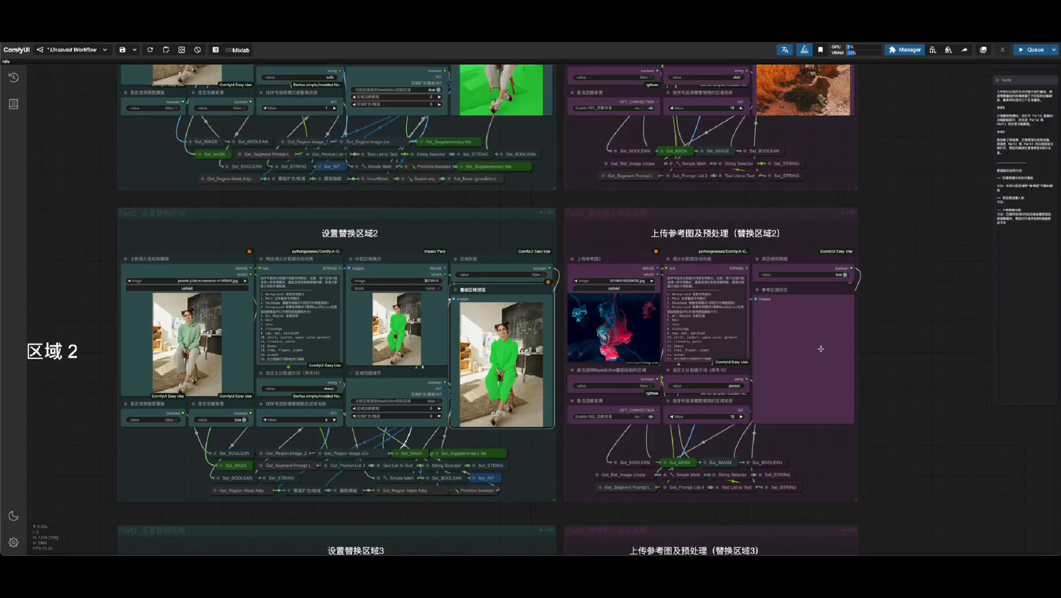
Load the picture of the woman in a beige knitted dress as reference image 2 (上传参考图2)
{"action": "scroll", "coordinate": [857, 348], "scroll_direction": "up", "scroll_amount": 10}
{"action": "left_click", "coordinate": [282, 165]}
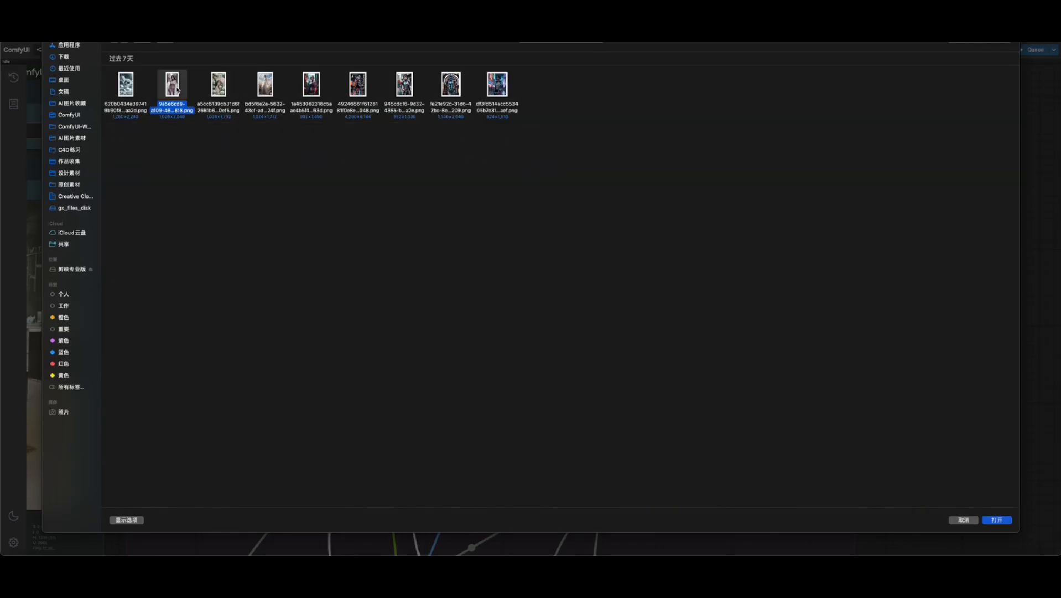
{"action": "double_click", "coordinate": [181, 91]}
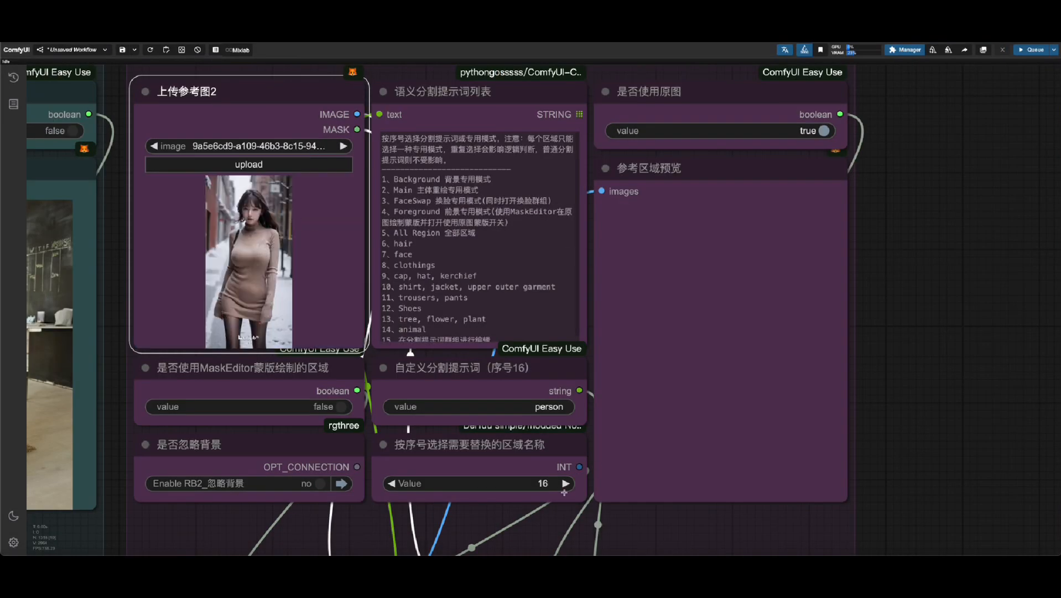
Set reference 2's region number to 8 and queue its reference preview with 是否使用原图 off
{"action": "left_click", "coordinate": [548, 484]}
{"action": "type", "text": "8"}
{"action": "key", "text": "Return"}
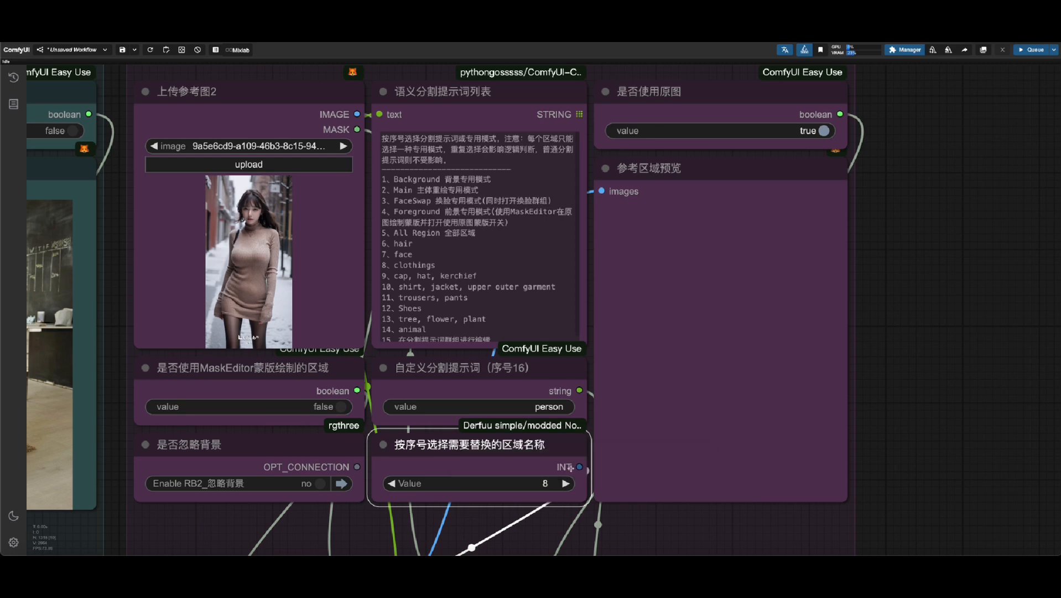
{"action": "right_click", "coordinate": [698, 232]}
{"action": "left_click", "coordinate": [755, 304]}
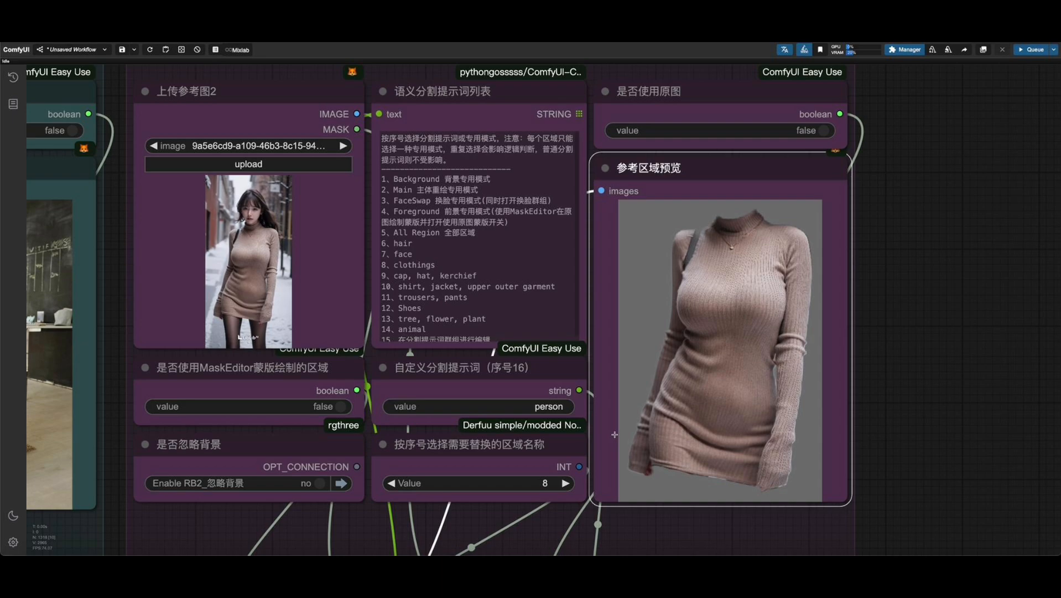
Turn off all six switches in the Part 3 功能群组, from 原图语义分割设置 through 参考图反推词
{"action": "scroll", "coordinate": [745, 335], "scroll_direction": "down", "scroll_amount": 15}
{"action": "left_click_drag", "start_coordinate": [818, 249], "coordinate": [574, 308]}
{"action": "scroll", "coordinate": [718, 292], "scroll_direction": "up", "scroll_amount": 15}
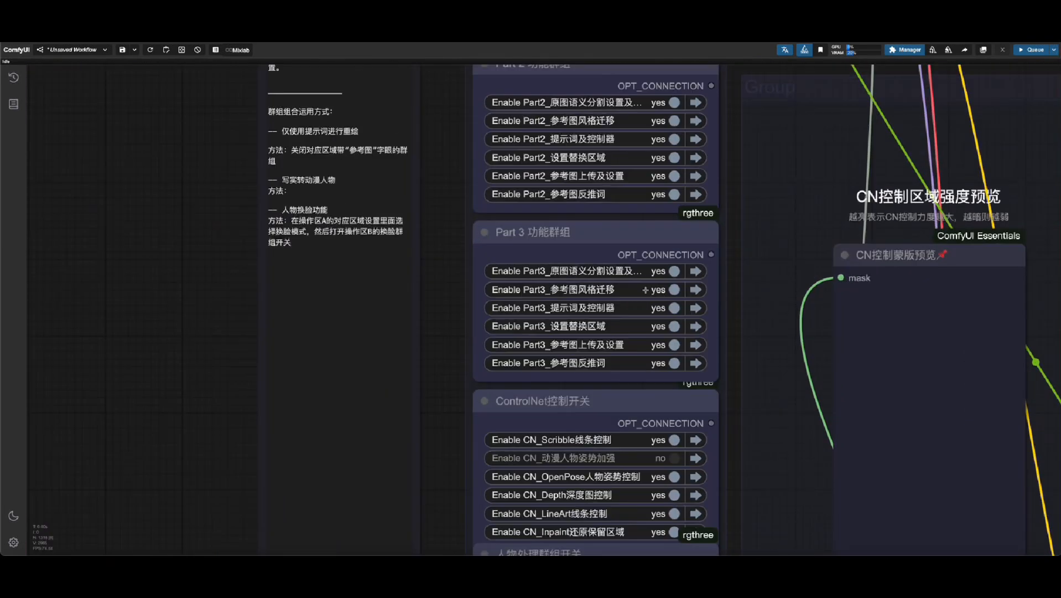
{"action": "left_click", "coordinate": [673, 270]}
{"action": "left_click", "coordinate": [674, 289]}
{"action": "left_click", "coordinate": [674, 308]}
{"action": "left_click", "coordinate": [673, 326]}
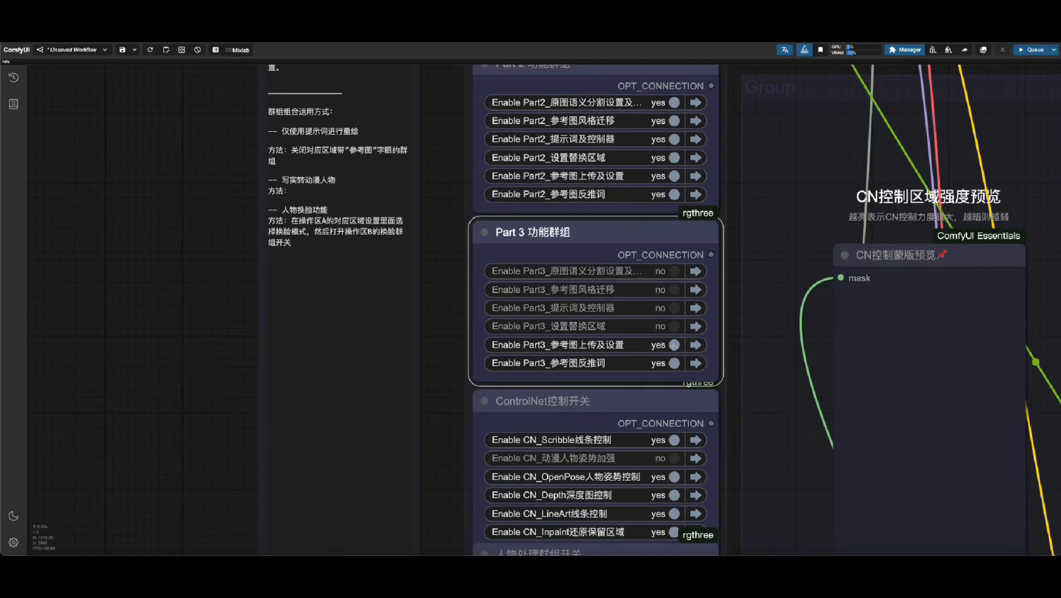
{"action": "left_click", "coordinate": [674, 344]}
{"action": "left_click", "coordinate": [674, 365]}
{"action": "scroll", "coordinate": [598, 326], "scroll_direction": "down", "scroll_amount": 15}
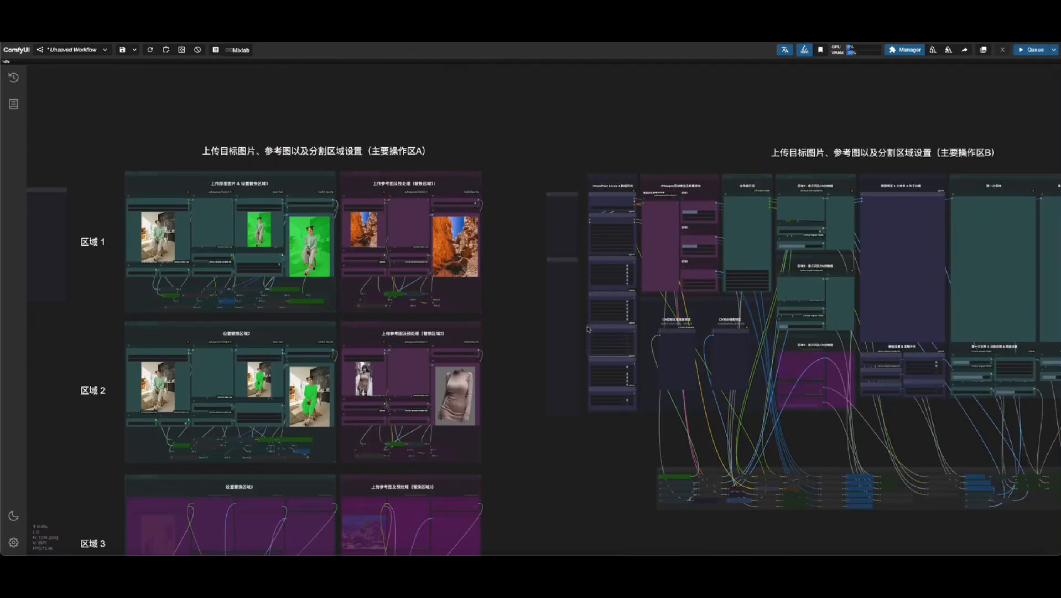
Choose realvisxlV40_v40LightningBakedvae.safetensors as the model in Load Checkpoint
{"action": "scroll", "coordinate": [680, 233], "scroll_direction": "up", "scroll_amount": 15}
{"action": "scroll", "coordinate": [351, 155], "scroll_direction": "up", "scroll_amount": 4}
{"action": "left_click", "coordinate": [478, 164]}
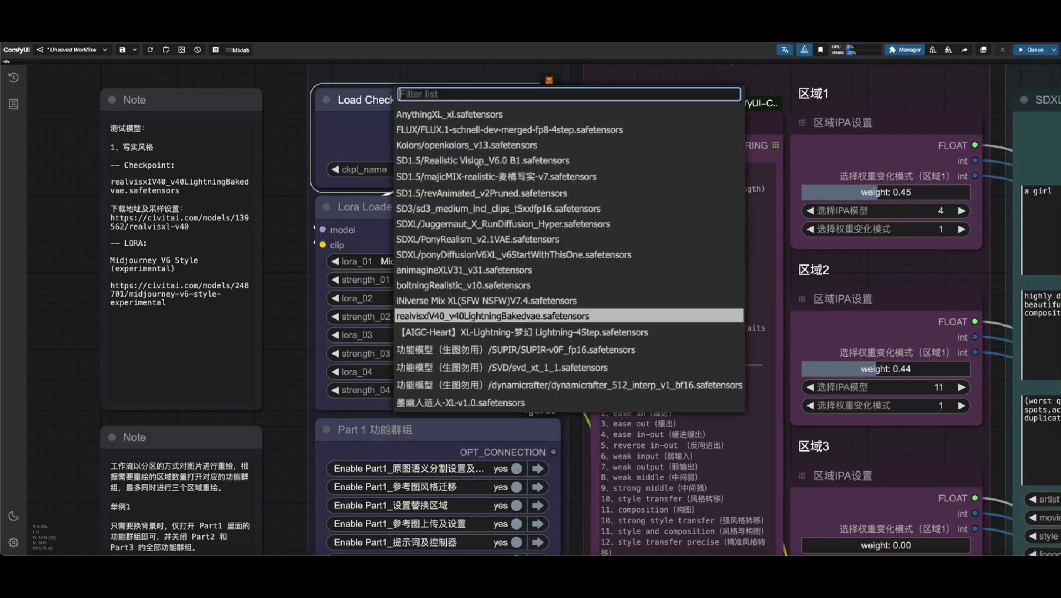
{"action": "left_click", "coordinate": [497, 321]}
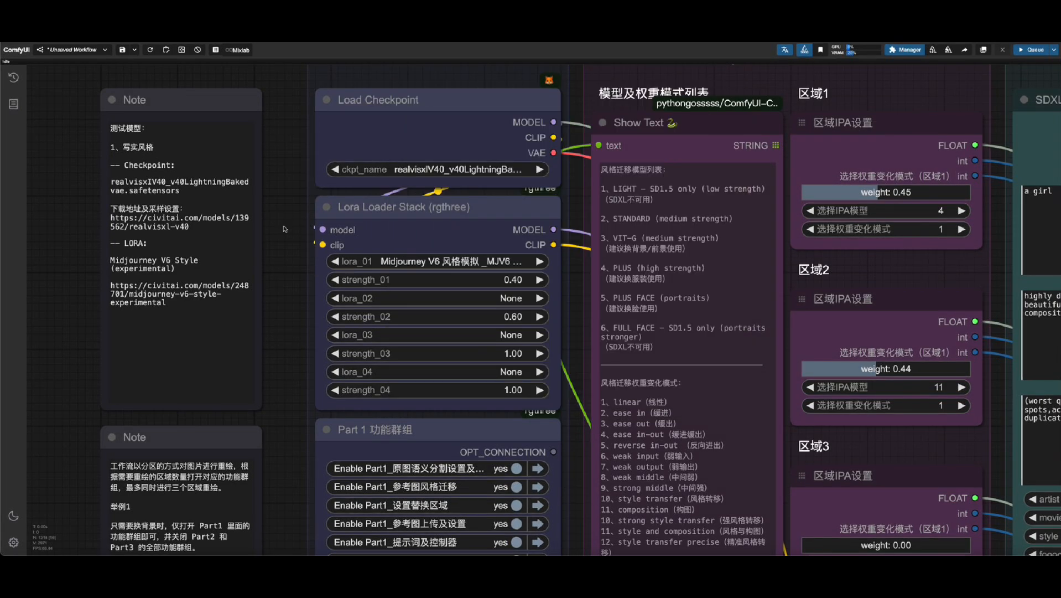
Look through the lora_01 model choices and the Part, ControlNet and 人物处理 group switches
{"action": "left_click_drag", "start_coordinate": [570, 283], "coordinate": [557, 213]}
{"action": "left_click", "coordinate": [381, 189]}
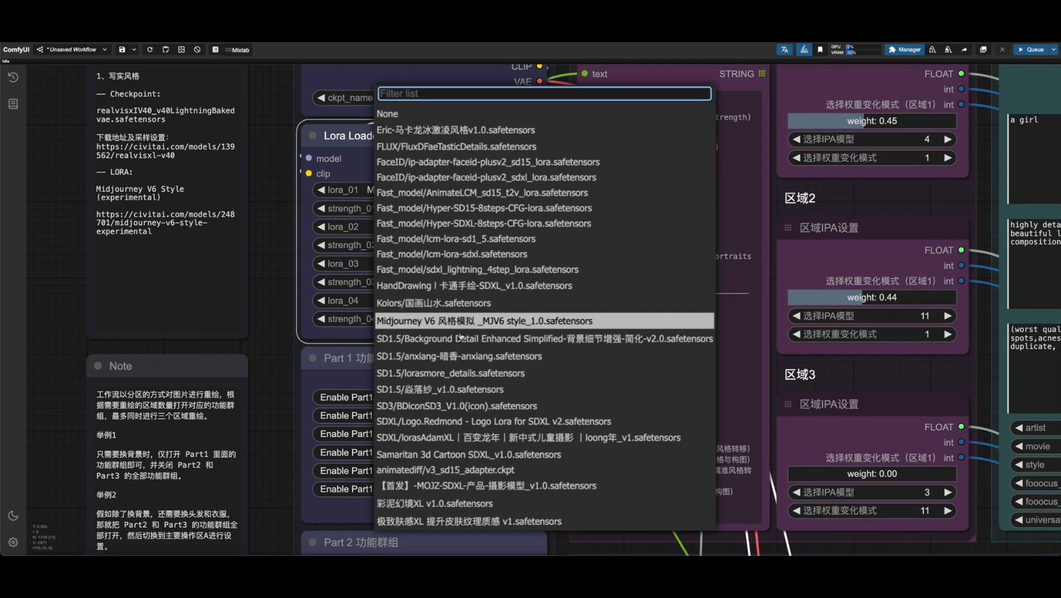
{"action": "left_click", "coordinate": [263, 331]}
{"action": "scroll", "coordinate": [561, 369], "scroll_direction": "down", "scroll_amount": 6}
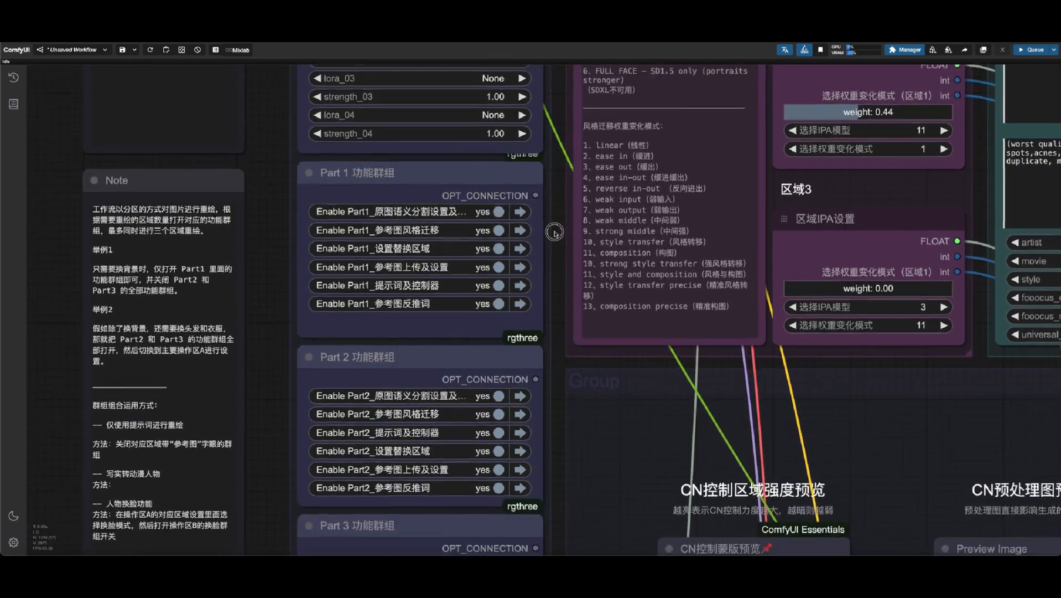
{"action": "scroll", "coordinate": [550, 303], "scroll_direction": "down", "scroll_amount": 5}
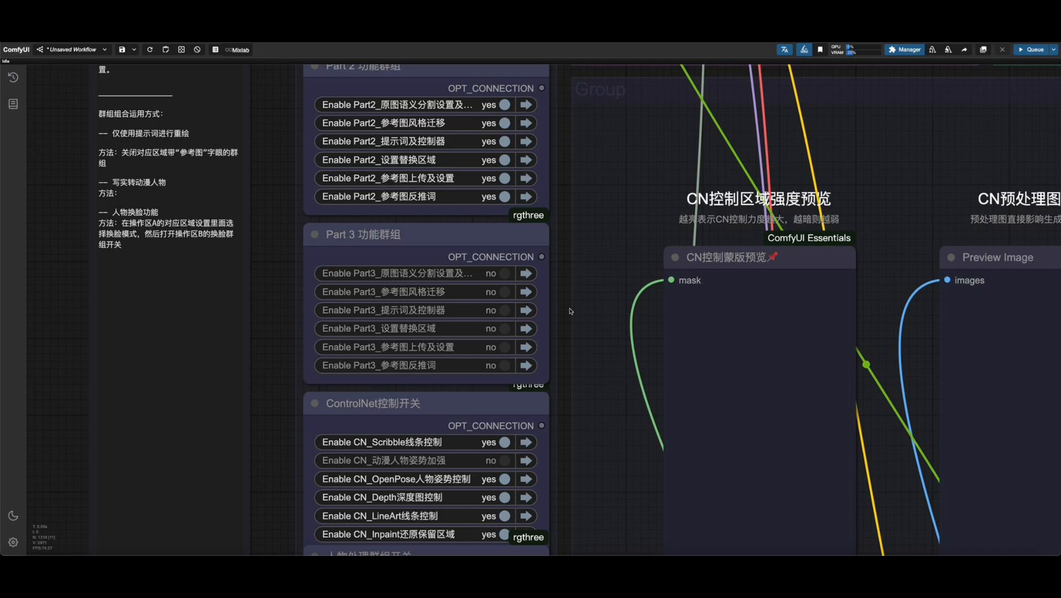
{"action": "scroll", "coordinate": [569, 311], "scroll_direction": "down", "scroll_amount": 2}
{"action": "scroll", "coordinate": [570, 309], "scroll_direction": "down", "scroll_amount": 2}
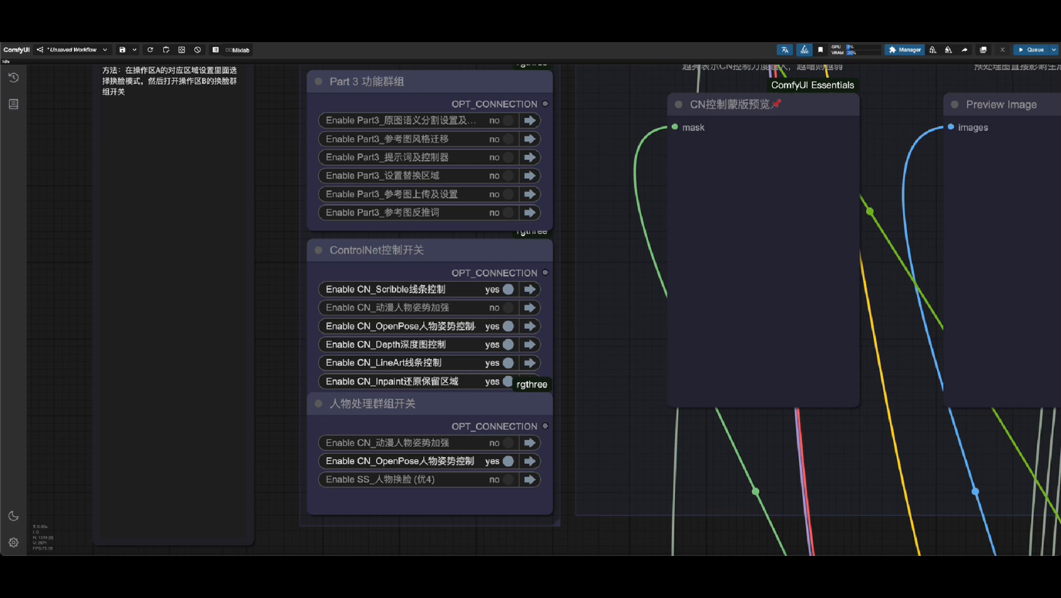
Examine the list of style transfer models and weight change modes in the IPAdapter region group
{"action": "scroll", "coordinate": [455, 365], "scroll_direction": "down", "scroll_amount": 10}
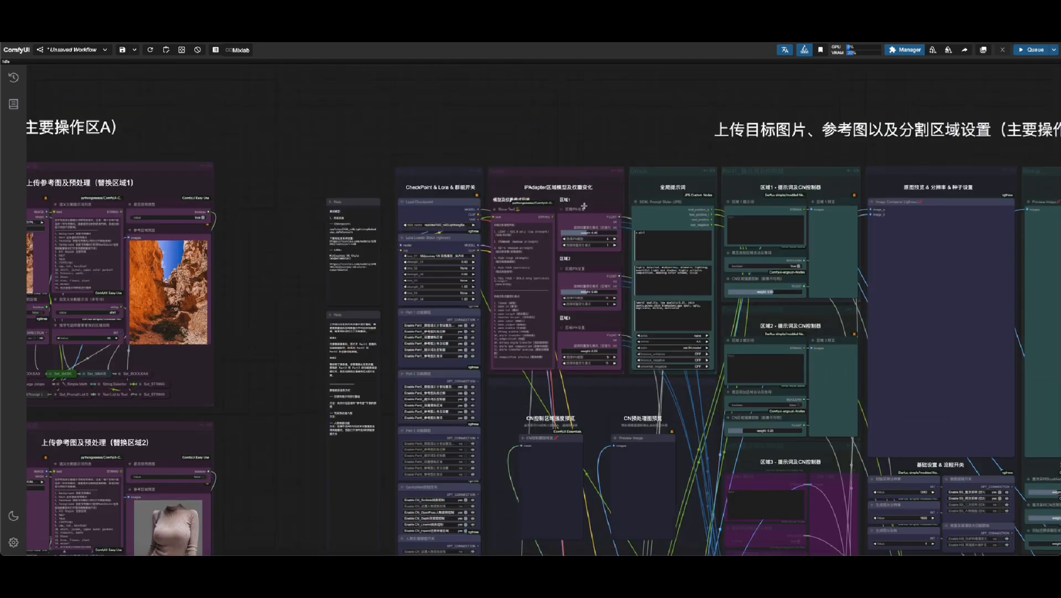
{"action": "scroll", "coordinate": [565, 205], "scroll_direction": "up", "scroll_amount": 10}
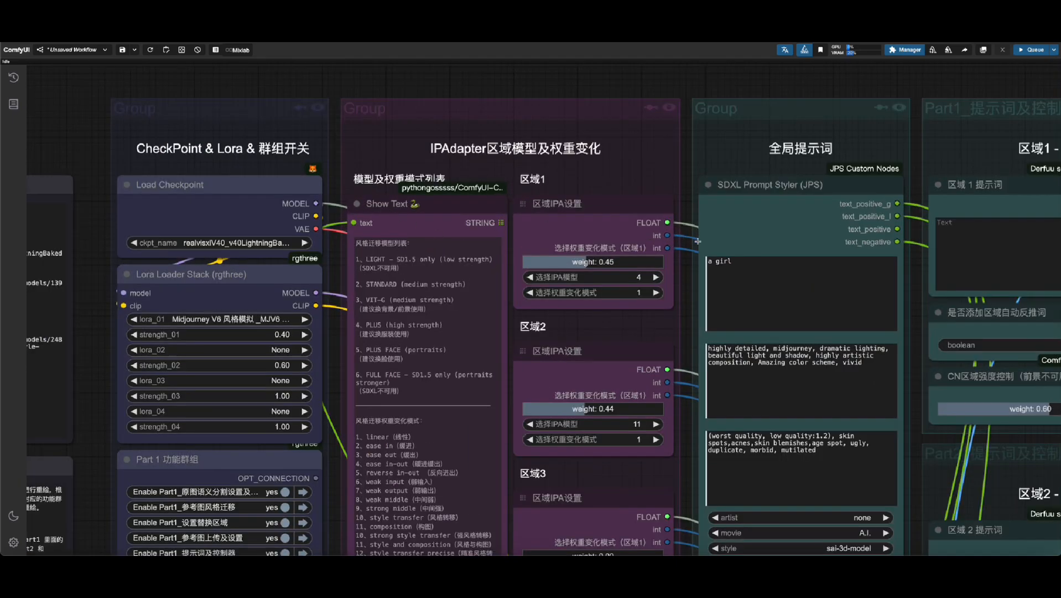
{"action": "left_click_drag", "start_coordinate": [690, 275], "coordinate": [693, 222]}
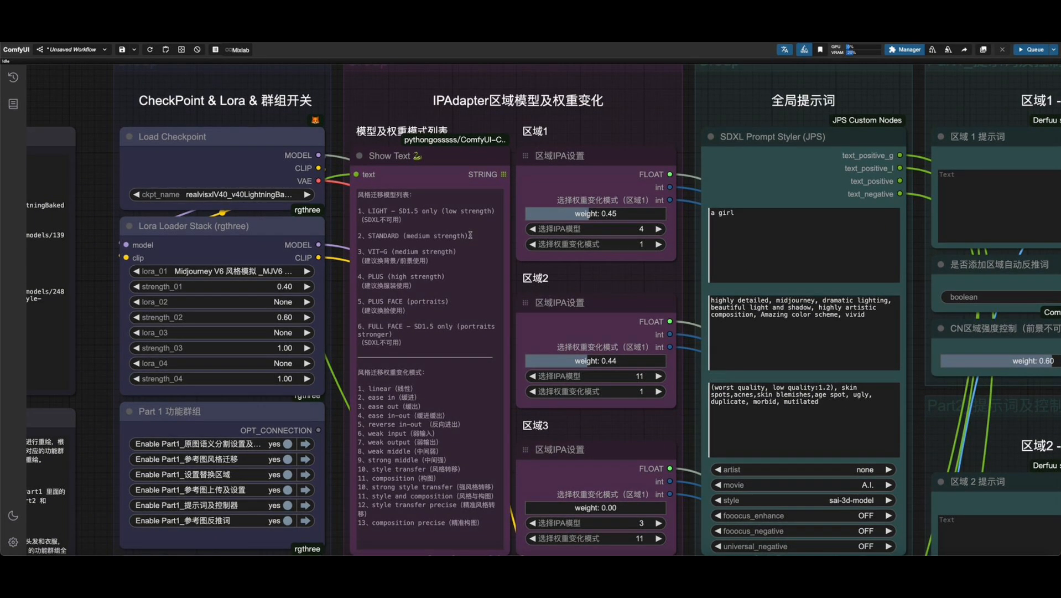
{"action": "left_click_drag", "start_coordinate": [690, 261], "coordinate": [680, 228]}
{"action": "left_click", "coordinate": [469, 198]}
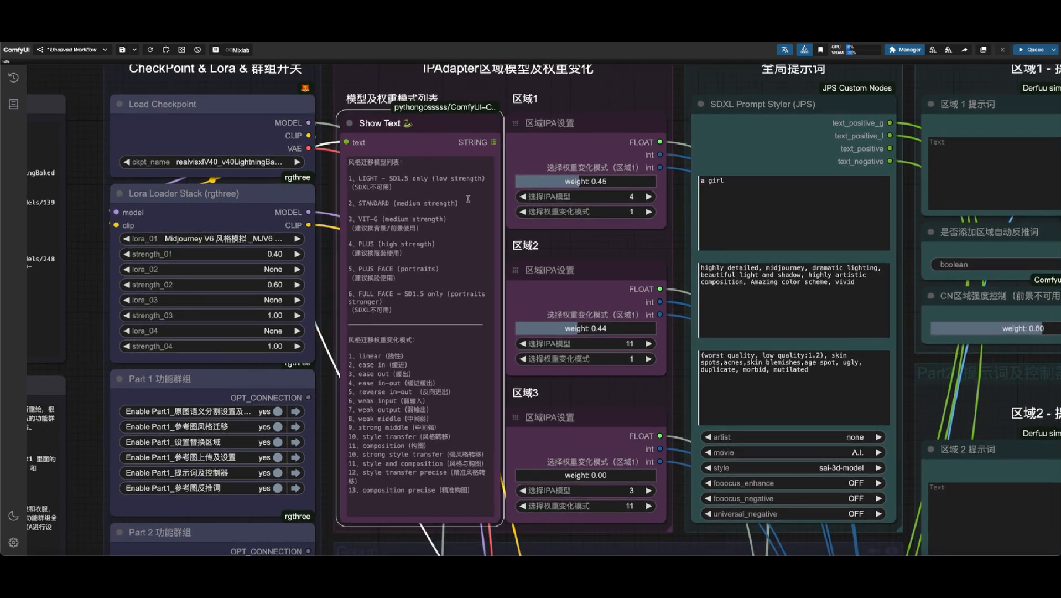
{"action": "left_click", "coordinate": [702, 197]}
{"action": "left_click_drag", "start_coordinate": [679, 193], "coordinate": [644, 227]}
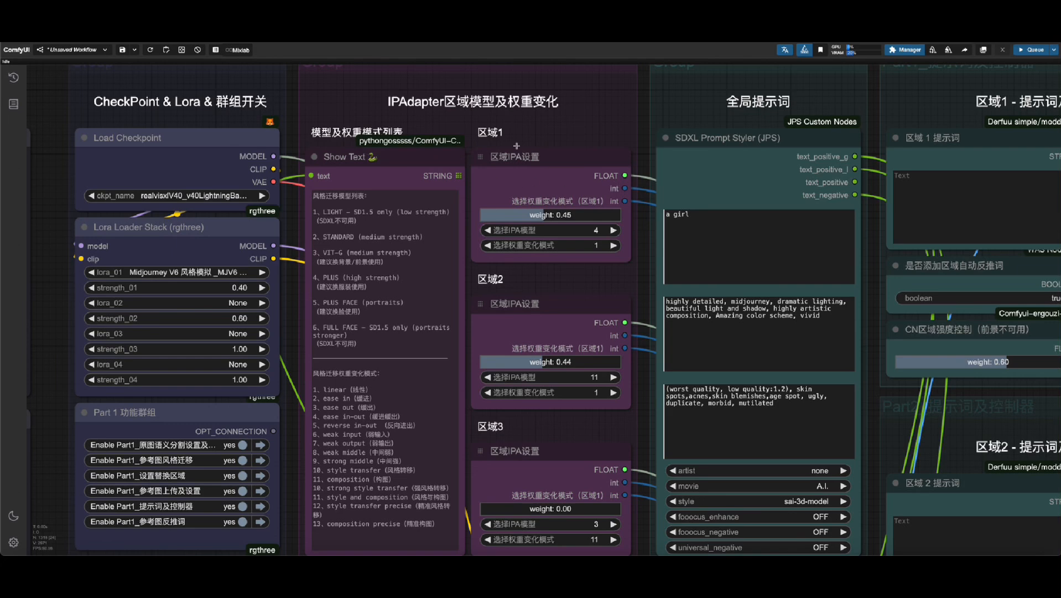
Set region 1's IPA weight to 0.35, its IPA model to 3 and its weight change mode to 11
{"action": "left_click_drag", "start_coordinate": [563, 214], "coordinate": [529, 215]}
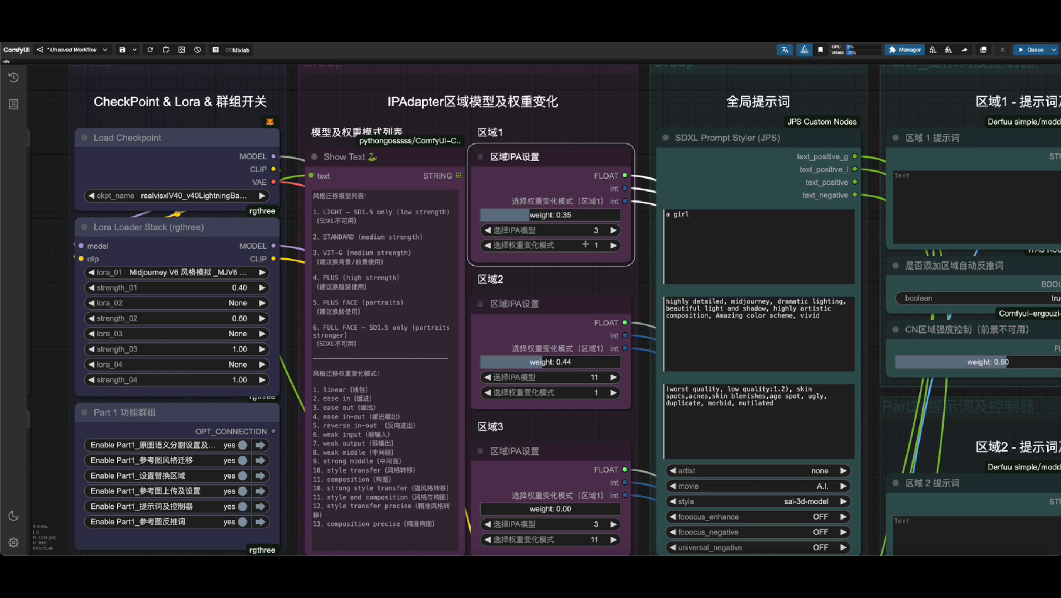
{"action": "left_click", "coordinate": [614, 245]}
{"action": "left_click", "coordinate": [595, 247]}
{"action": "type", "text": "11"}
{"action": "key", "text": "Return"}
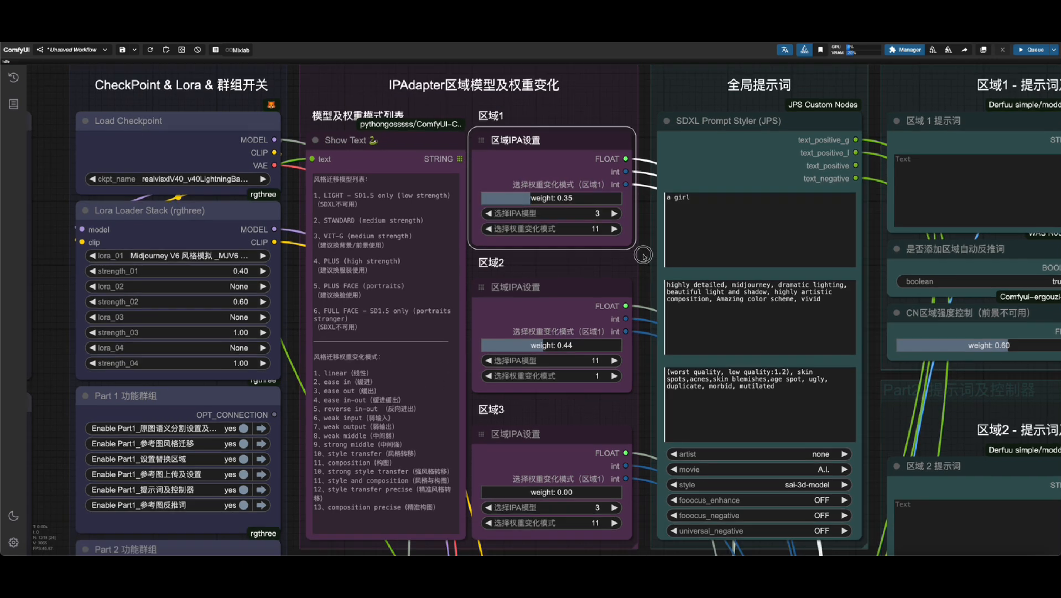
Set region 2's IPA model to 3 and keep its weight change mode at 1
{"action": "scroll", "coordinate": [642, 243], "scroll_direction": "down", "scroll_amount": 2}
{"action": "left_click", "coordinate": [595, 311]}
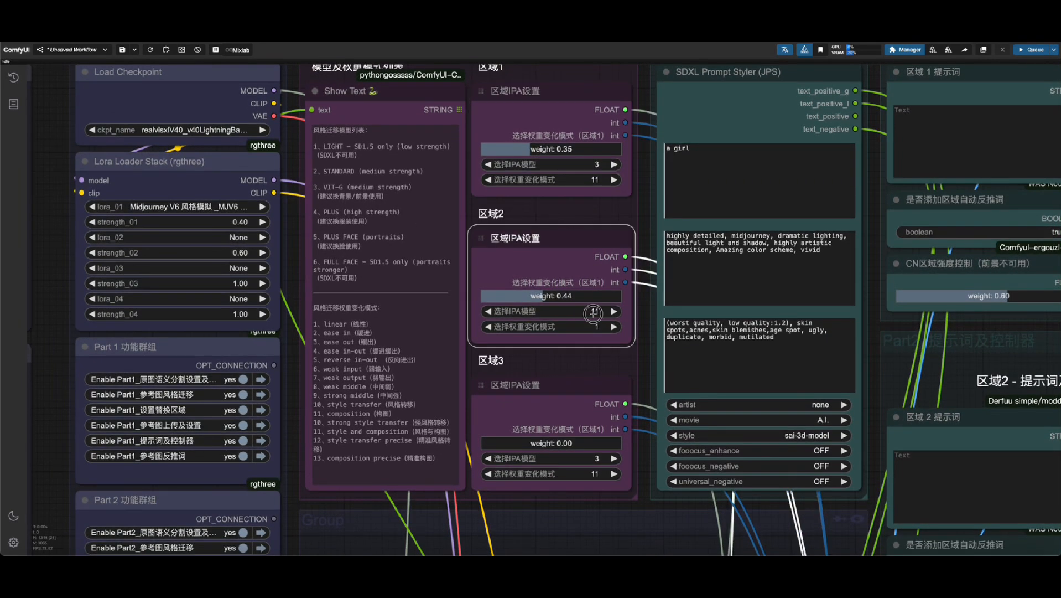
{"action": "type", "text": "3"}
{"action": "key", "text": "Return"}
{"action": "left_click", "coordinate": [598, 326]}
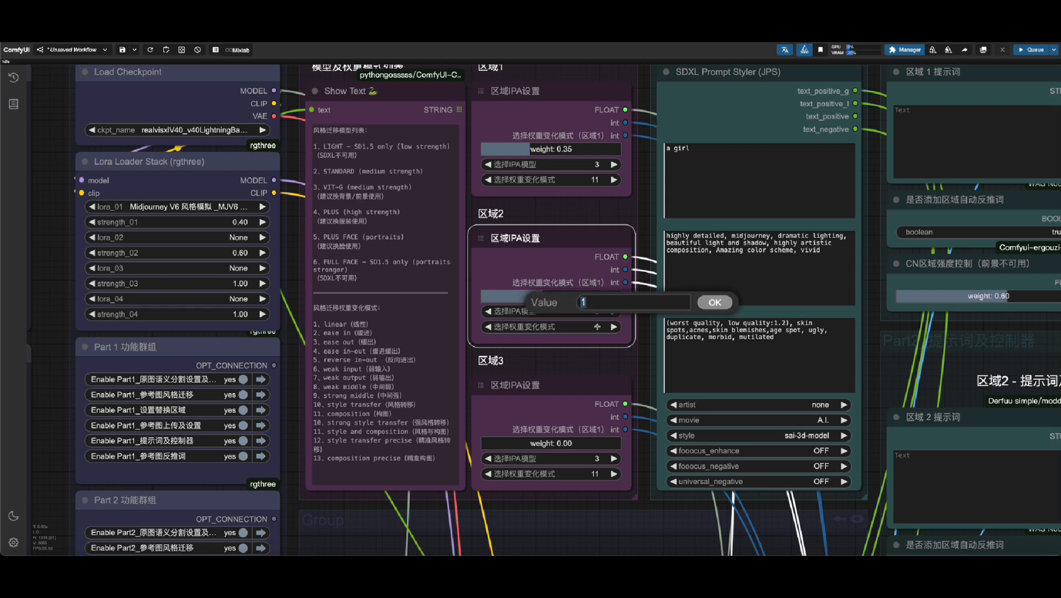
{"action": "left_click", "coordinate": [715, 302]}
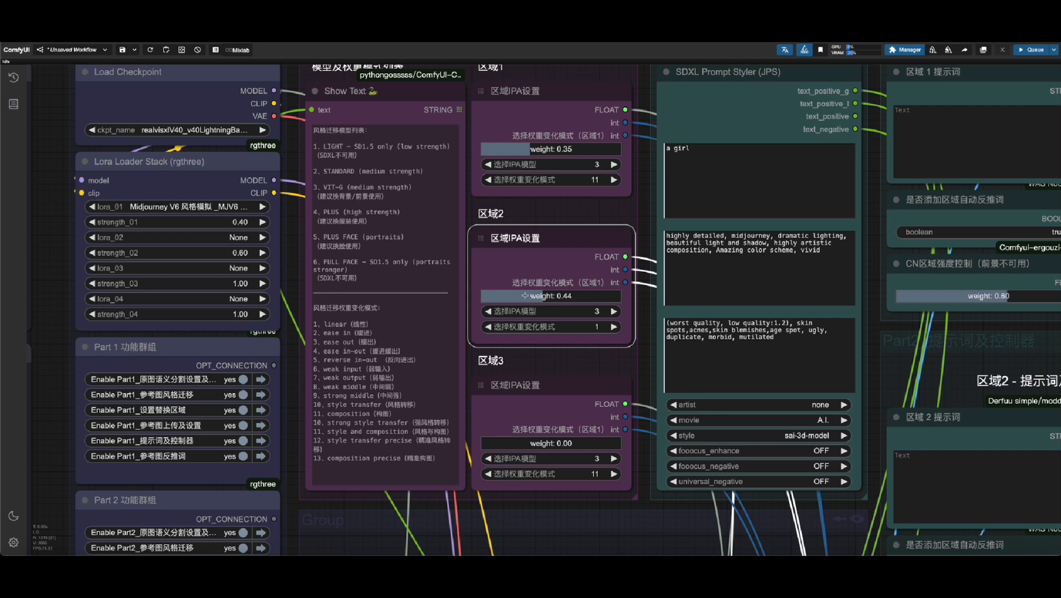
{"action": "left_click_drag", "start_coordinate": [644, 323], "coordinate": [644, 319]}
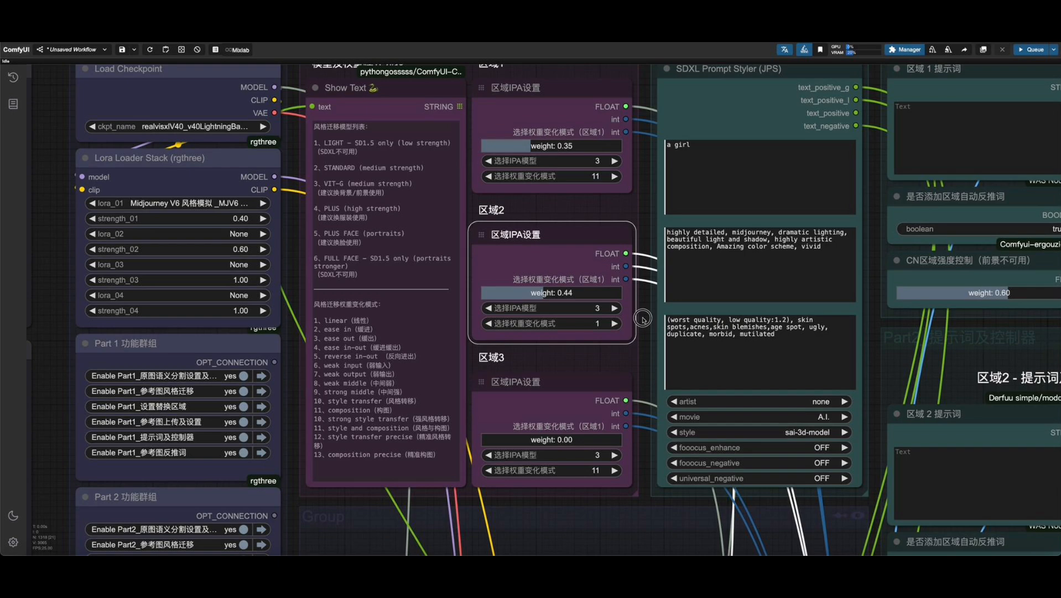
{"action": "left_click_drag", "start_coordinate": [643, 319], "coordinate": [640, 313]}
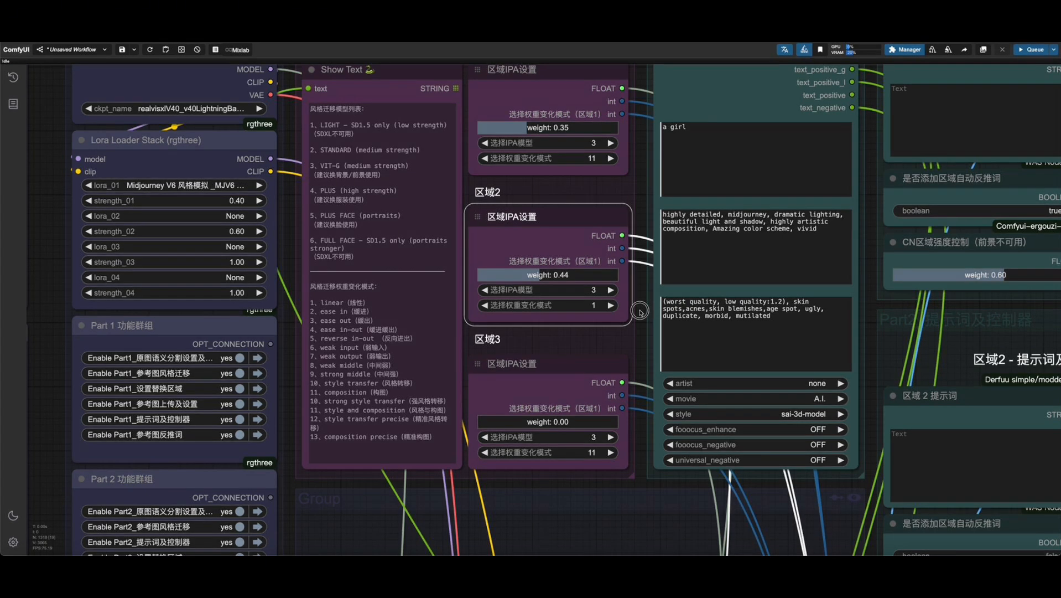
Turn off 参考图风格迁移, 参考图上传及设置 and 参考图反推词 in the Part 1 功能群组
{"action": "left_click", "coordinate": [538, 194]}
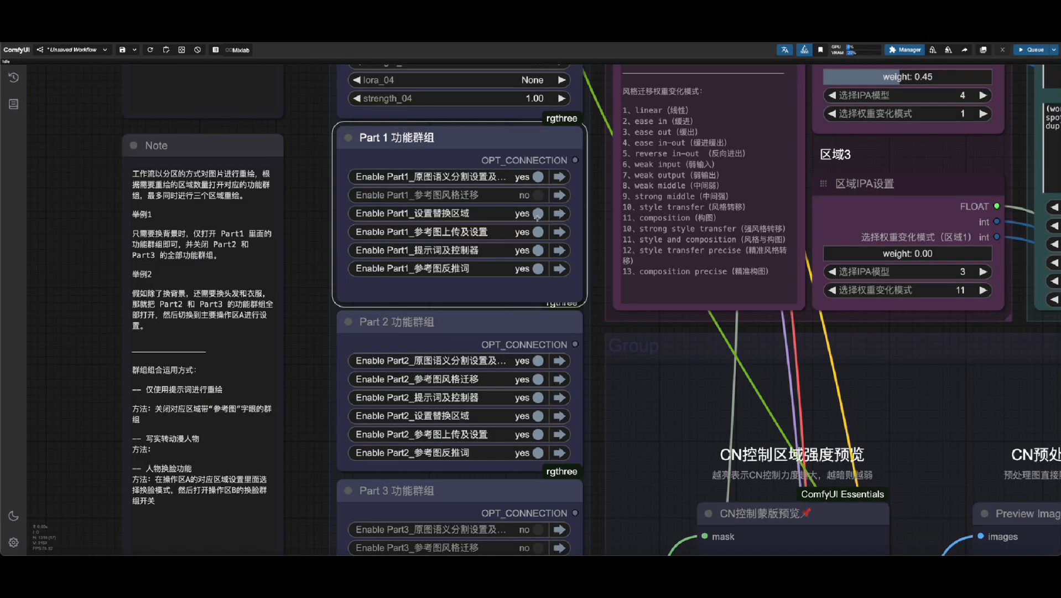
{"action": "left_click", "coordinate": [538, 231]}
{"action": "left_click", "coordinate": [540, 268]}
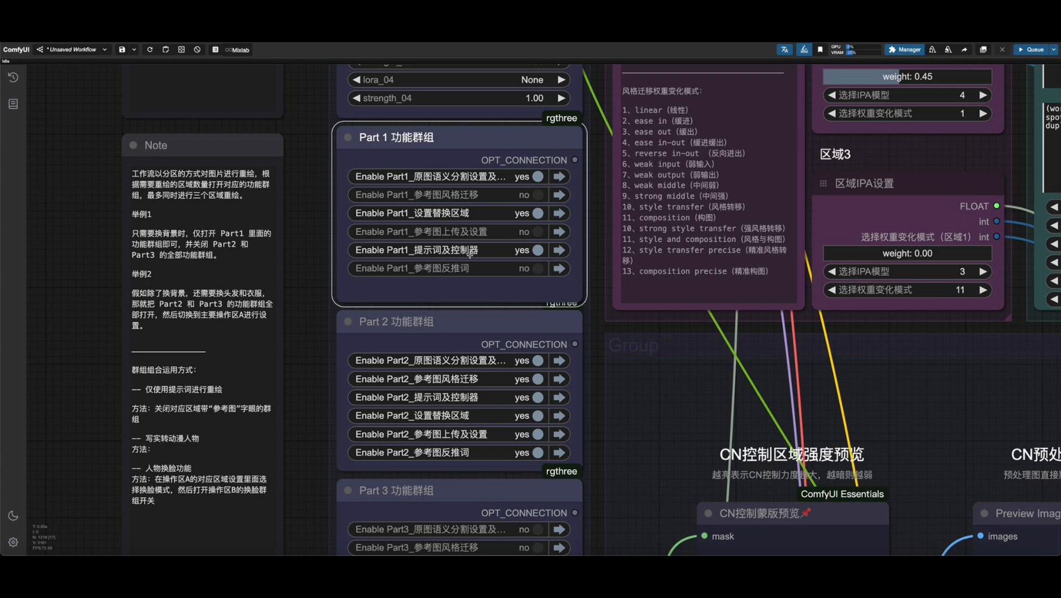
Bypass region 1's IPAdapter Unified Loader and IPAdapter Advanced in the IPA模型及开关 group
{"action": "scroll", "coordinate": [343, 182], "scroll_direction": "up", "scroll_amount": 10}
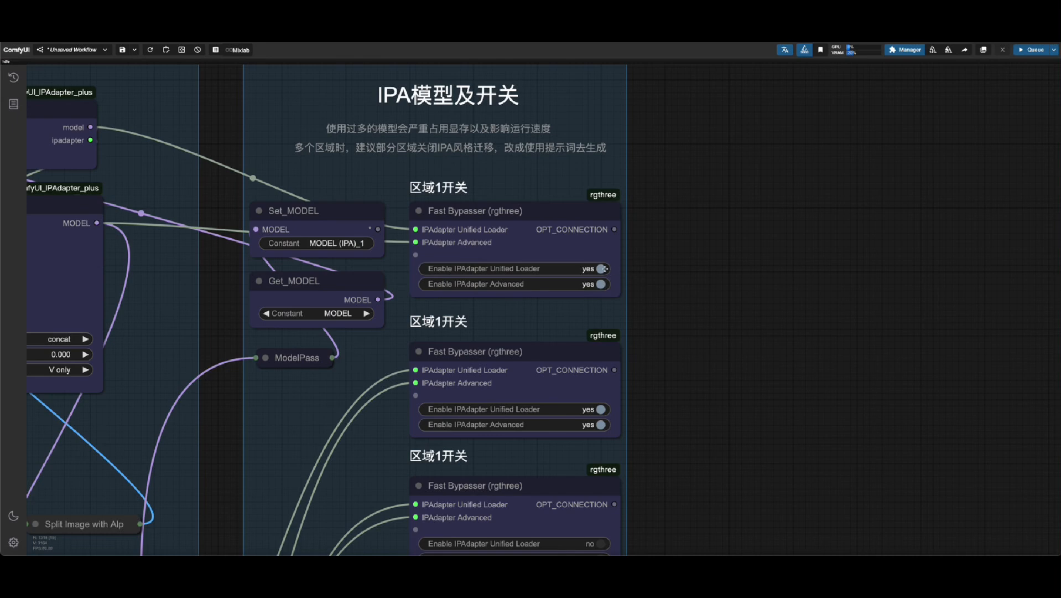
{"action": "left_click", "coordinate": [604, 269]}
{"action": "left_click", "coordinate": [600, 284]}
Review the subject, style and negative prompts of the global SDXL Prompt Styler
{"action": "left_click_drag", "start_coordinate": [698, 322], "coordinate": [779, 288]}
{"action": "scroll", "coordinate": [779, 288], "scroll_direction": "down", "scroll_amount": 6}
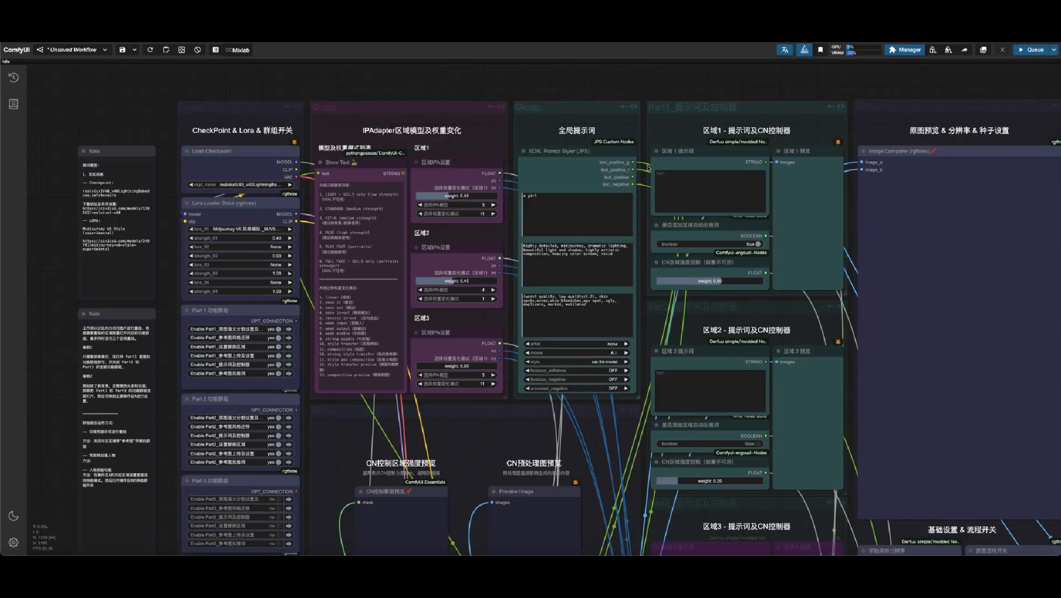
{"action": "scroll", "coordinate": [648, 167], "scroll_direction": "up", "scroll_amount": 4}
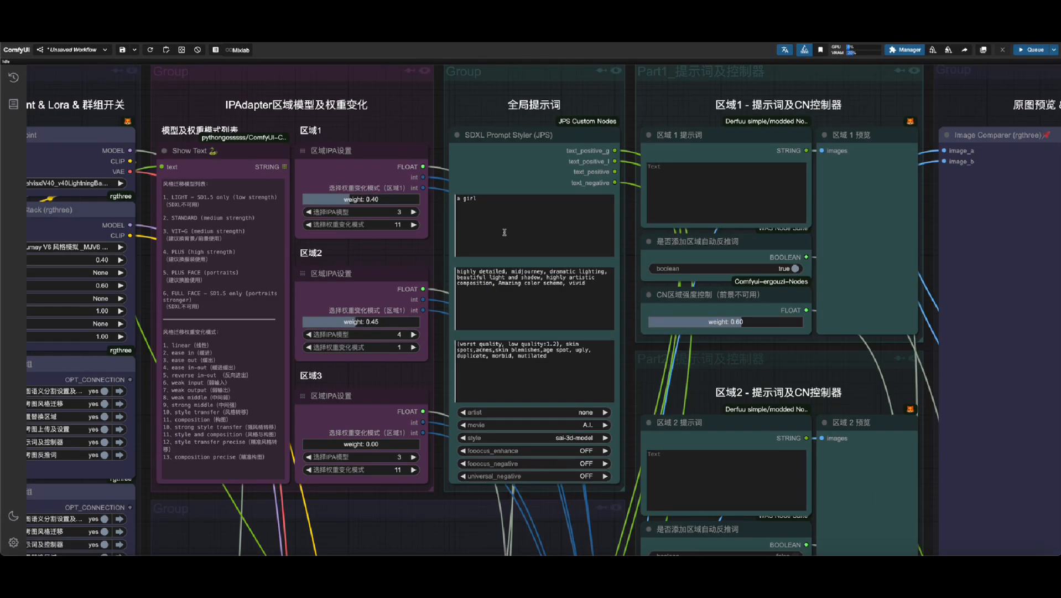
{"action": "left_click", "coordinate": [484, 203]}
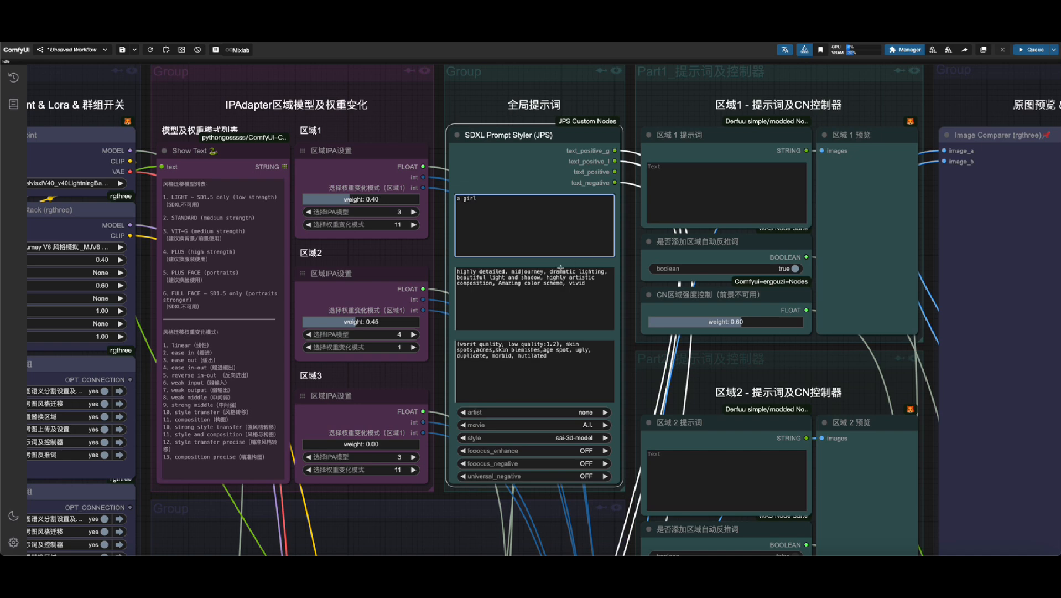
{"action": "left_click", "coordinate": [496, 305]}
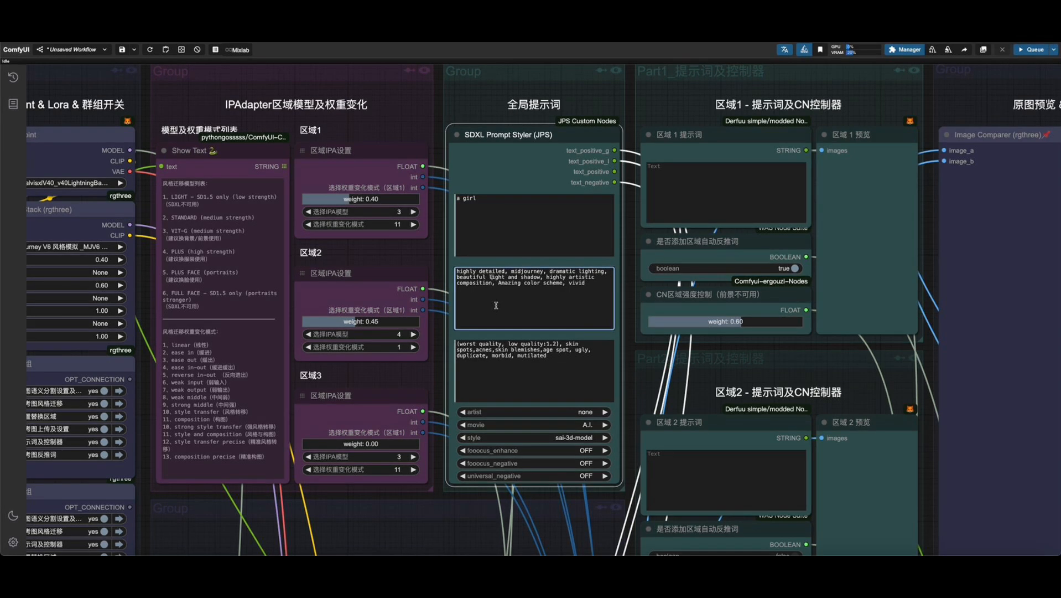
{"action": "left_click", "coordinate": [485, 213]}
{"action": "left_click", "coordinate": [505, 278]}
{"action": "left_click", "coordinate": [504, 347]}
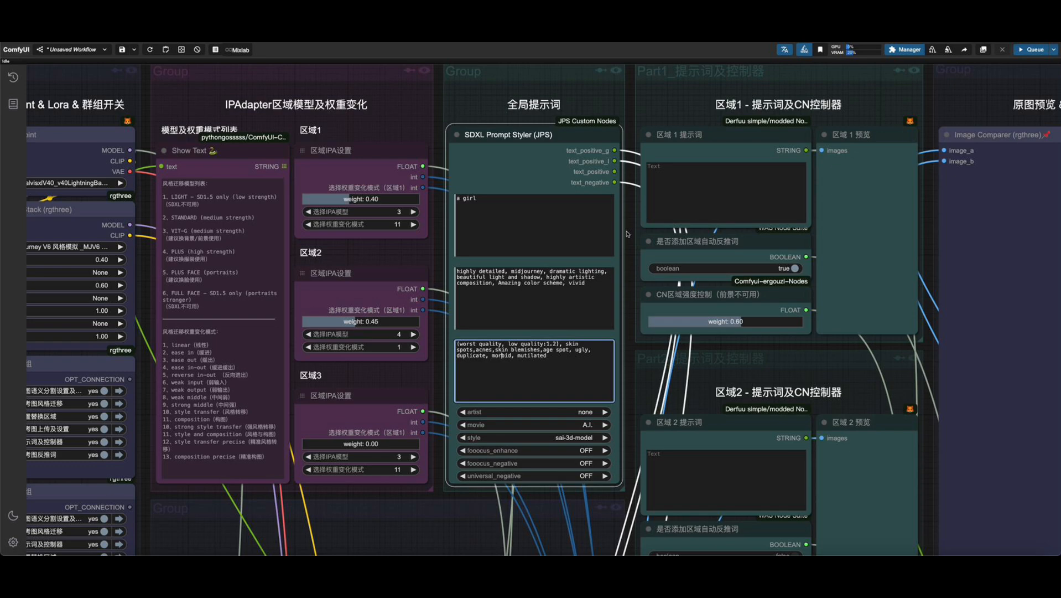
Inspect region 1's prompt box and its switch for adding the automatically interrogated prompt (是否添加区域自动反推词)
{"action": "left_click_drag", "start_coordinate": [628, 229], "coordinate": [436, 261]}
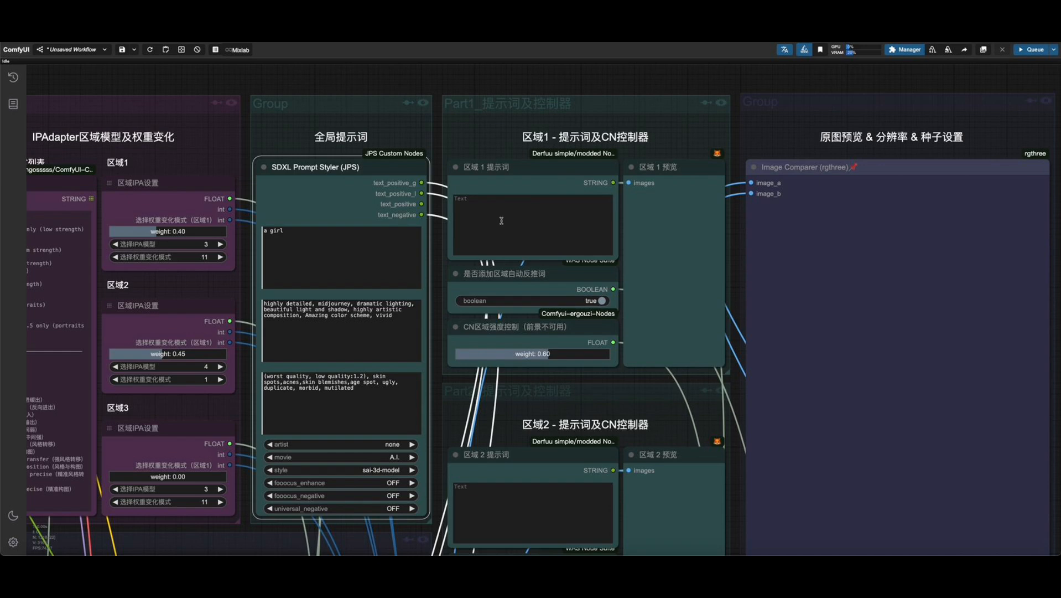
{"action": "scroll", "coordinate": [685, 244], "scroll_direction": "up", "scroll_amount": 1}
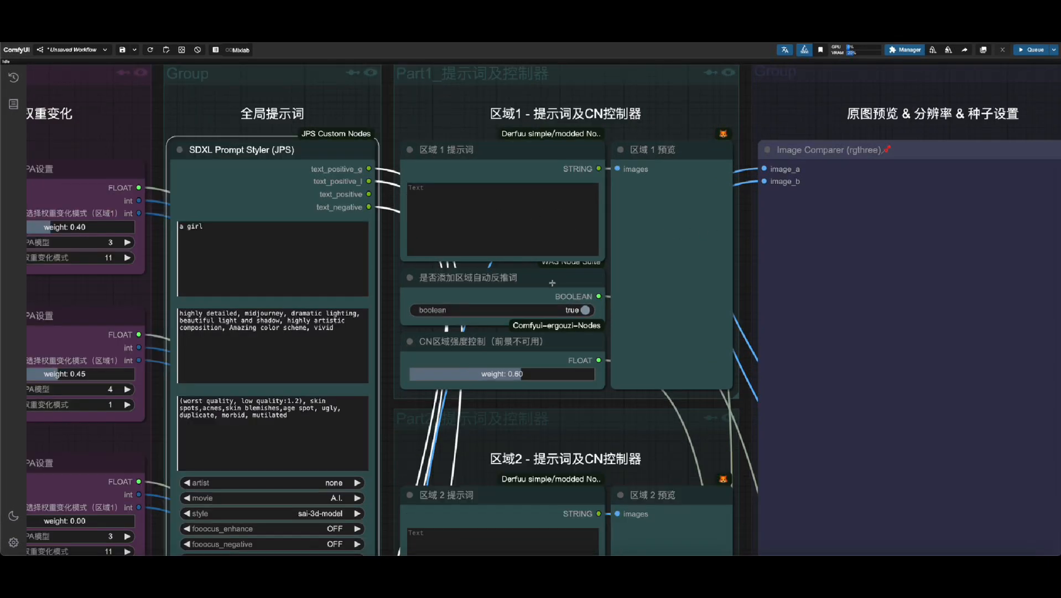
{"action": "left_click", "coordinate": [462, 281]}
{"action": "scroll", "coordinate": [464, 280], "scroll_direction": "up", "scroll_amount": 1}
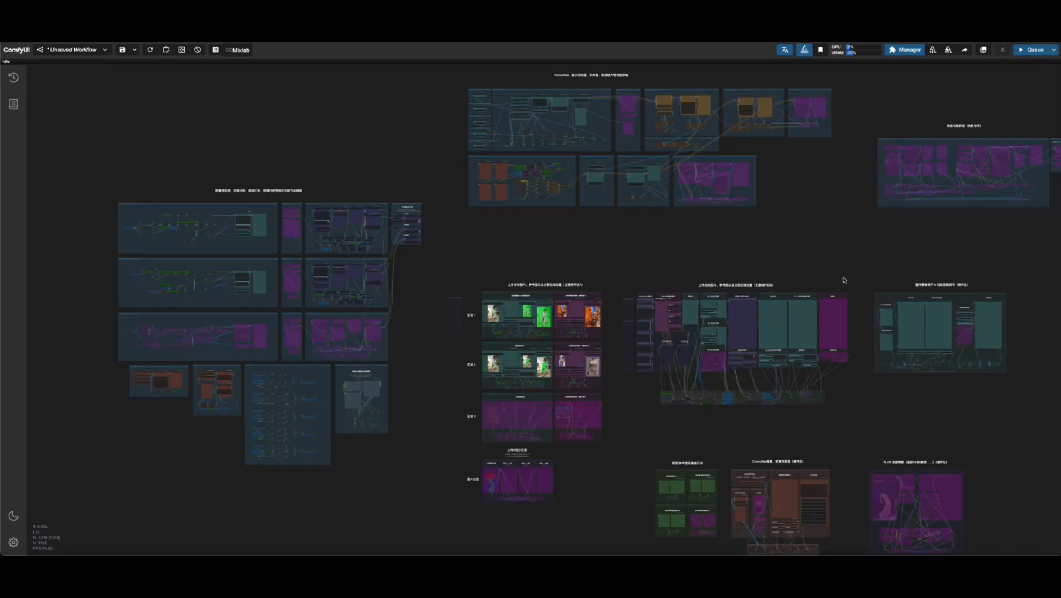
Queue the Preview Image and Show Text nodes of 区域1参考图反推提示词, and highlight the generated prompt text
{"action": "scroll", "coordinate": [719, 501], "scroll_direction": "up", "scroll_amount": 14}
{"action": "right_click", "coordinate": [481, 216]}
{"action": "left_click", "coordinate": [519, 281]}
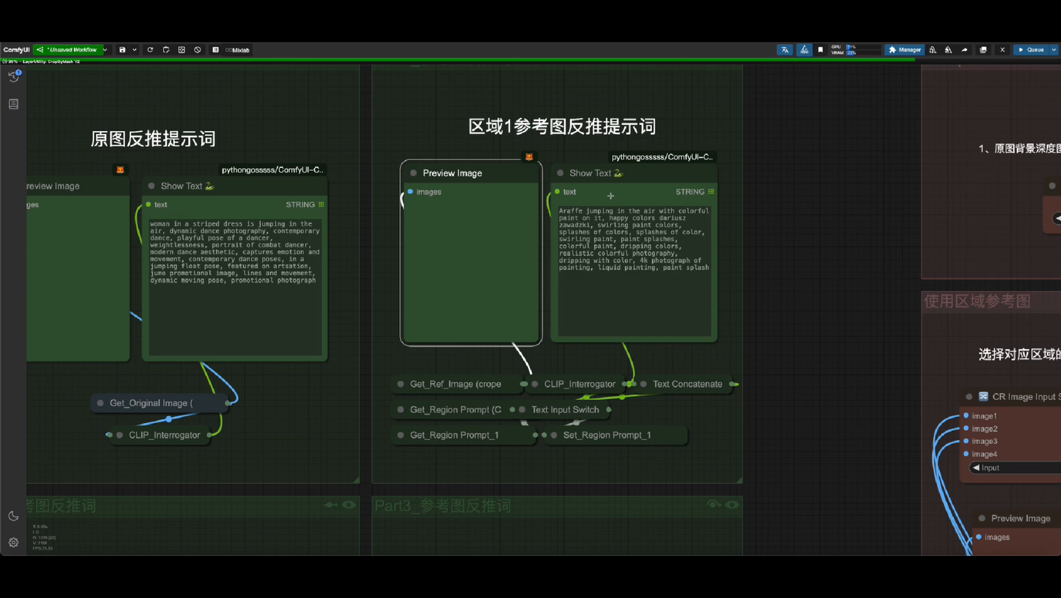
{"action": "right_click", "coordinate": [613, 189]}
{"action": "left_click", "coordinate": [664, 264]}
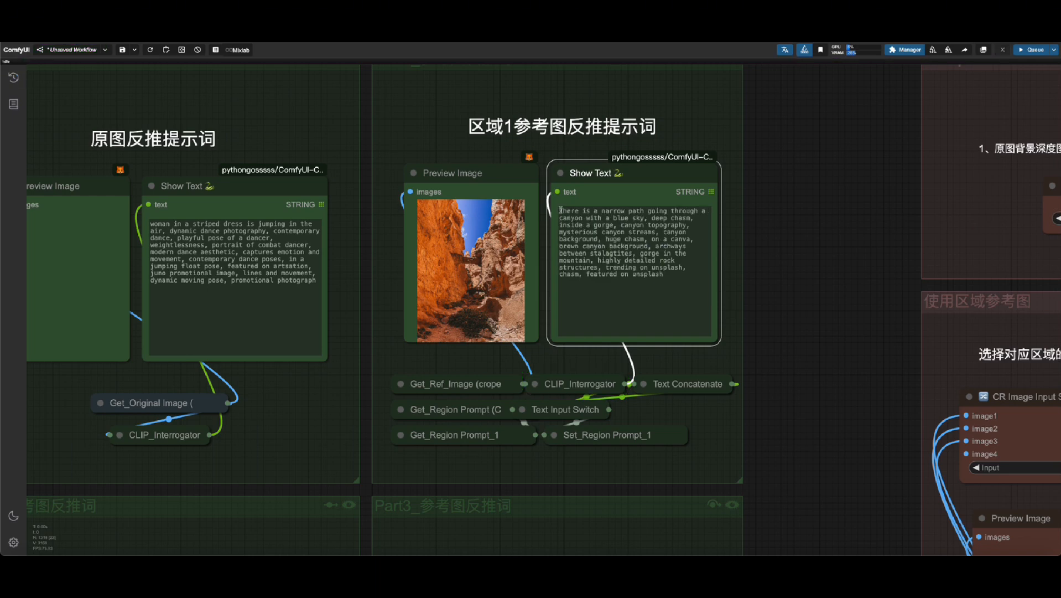
{"action": "left_click_drag", "start_coordinate": [561, 211], "coordinate": [664, 274]}
{"action": "left_click", "coordinate": [656, 270]}
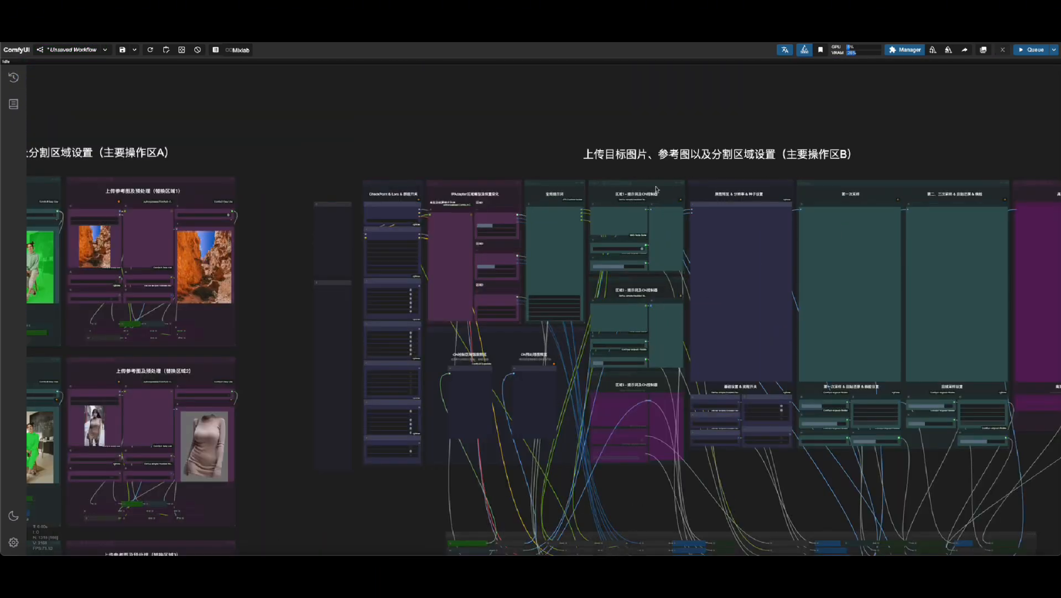
Queue the CN控制蒙版预览 mask preview and the CN预处理图预览 Preview Image, and examine both results up close
{"action": "scroll", "coordinate": [664, 208], "scroll_direction": "up", "scroll_amount": 12}
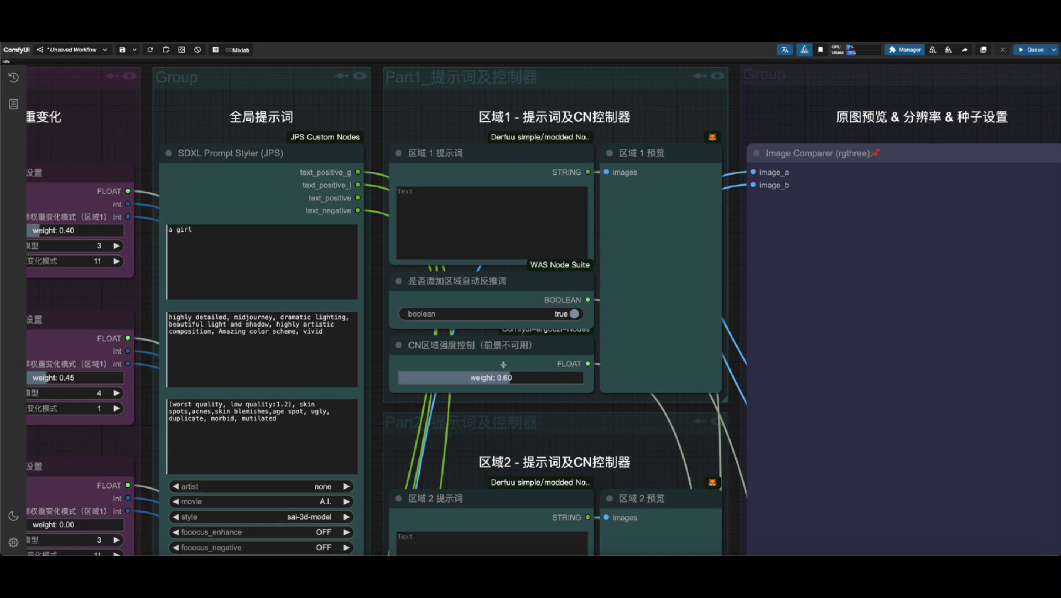
{"action": "scroll", "coordinate": [504, 364], "scroll_direction": "down", "scroll_amount": 5}
{"action": "scroll", "coordinate": [498, 340], "scroll_direction": "up", "scroll_amount": 2}
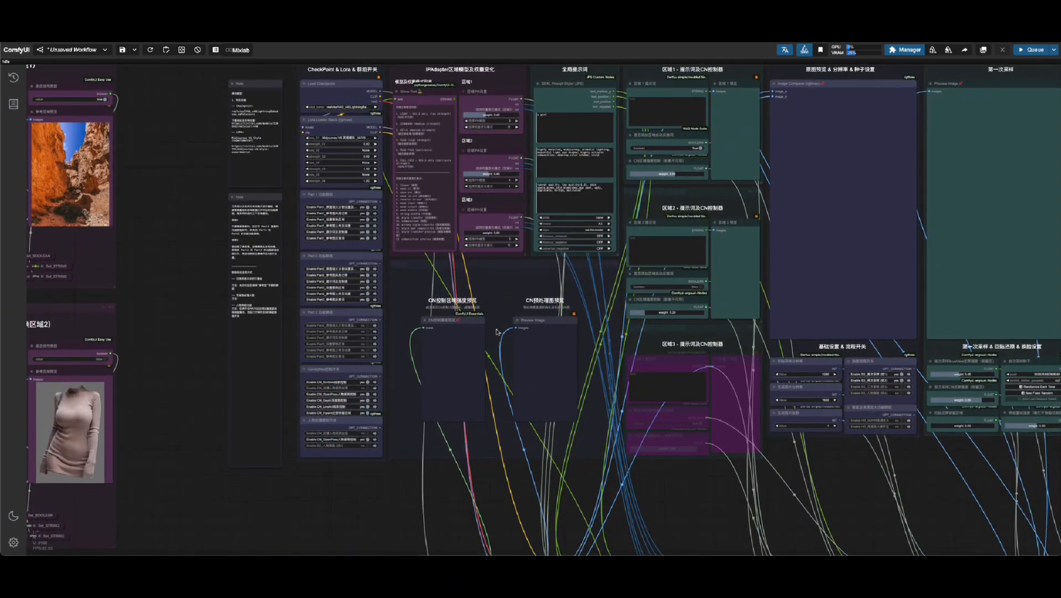
{"action": "scroll", "coordinate": [498, 340], "scroll_direction": "up", "scroll_amount": 8}
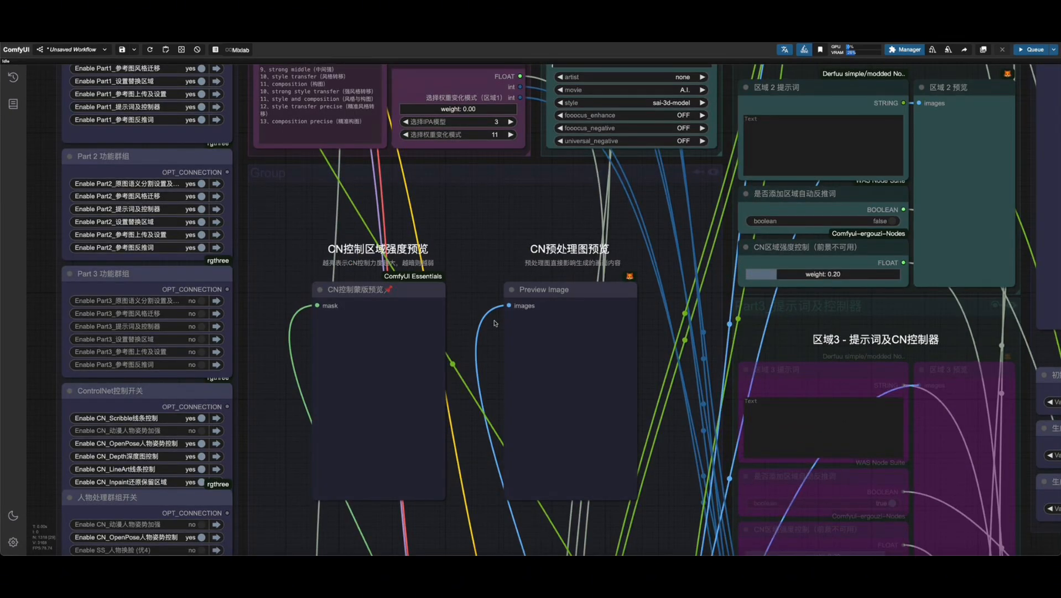
{"action": "right_click", "coordinate": [365, 288]}
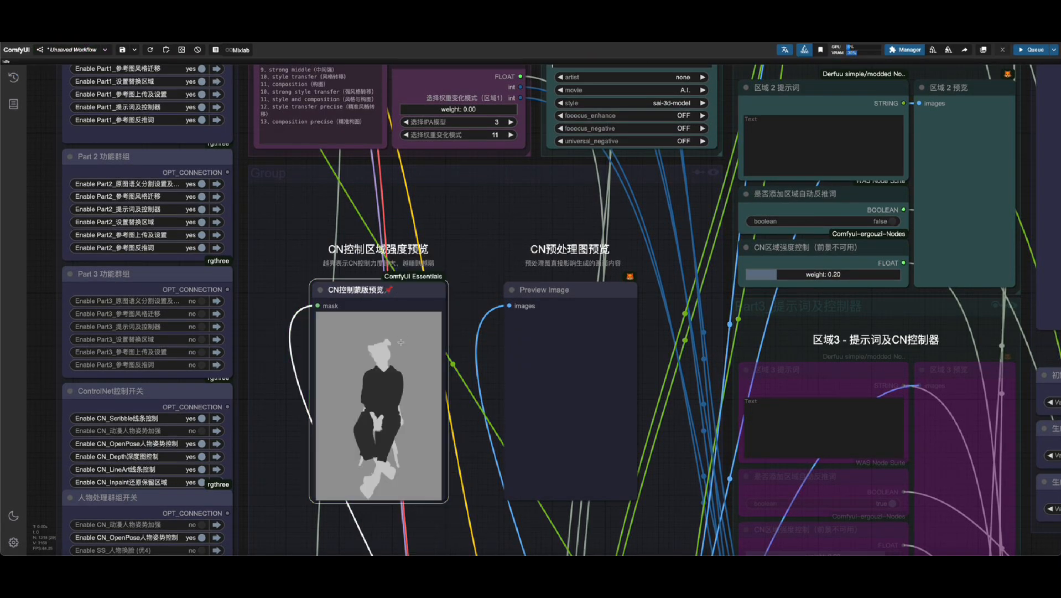
{"action": "scroll", "coordinate": [299, 453], "scroll_direction": "up", "scroll_amount": 4}
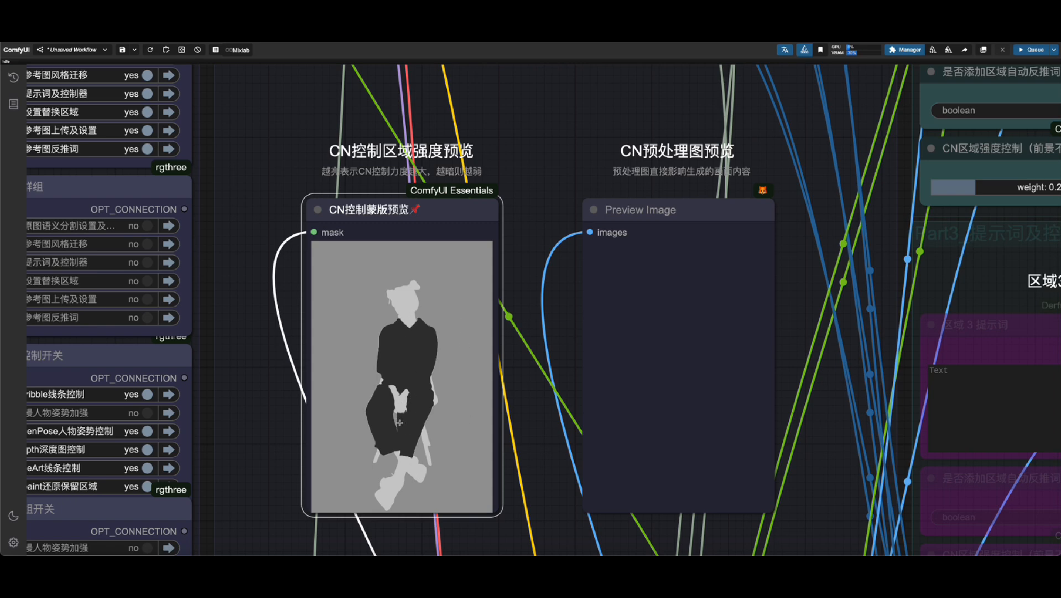
{"action": "right_click", "coordinate": [655, 270]}
{"action": "left_click", "coordinate": [722, 306]}
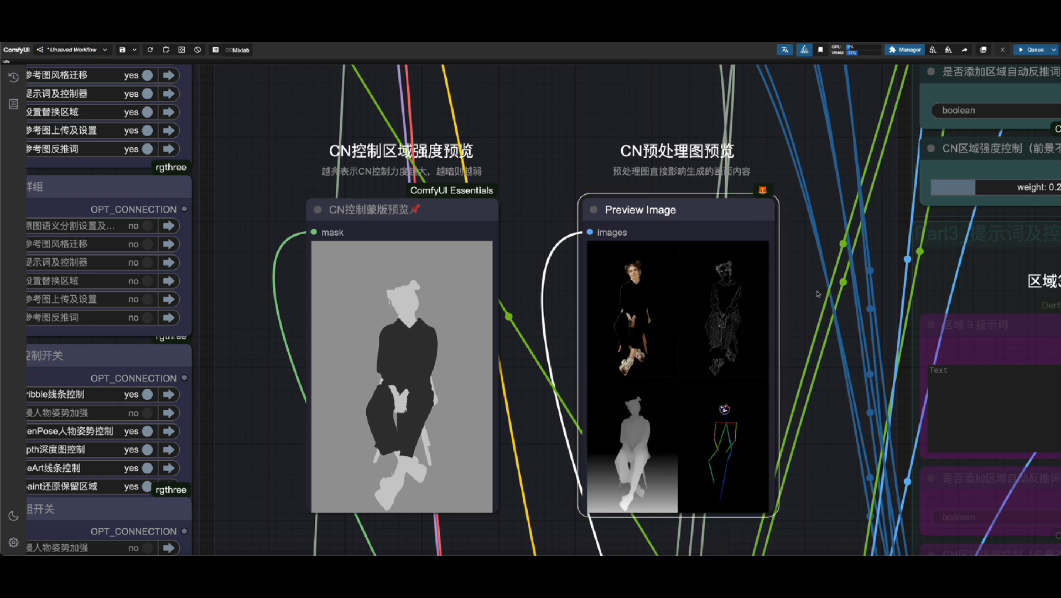
{"action": "scroll", "coordinate": [761, 431], "scroll_direction": "up", "scroll_amount": 4}
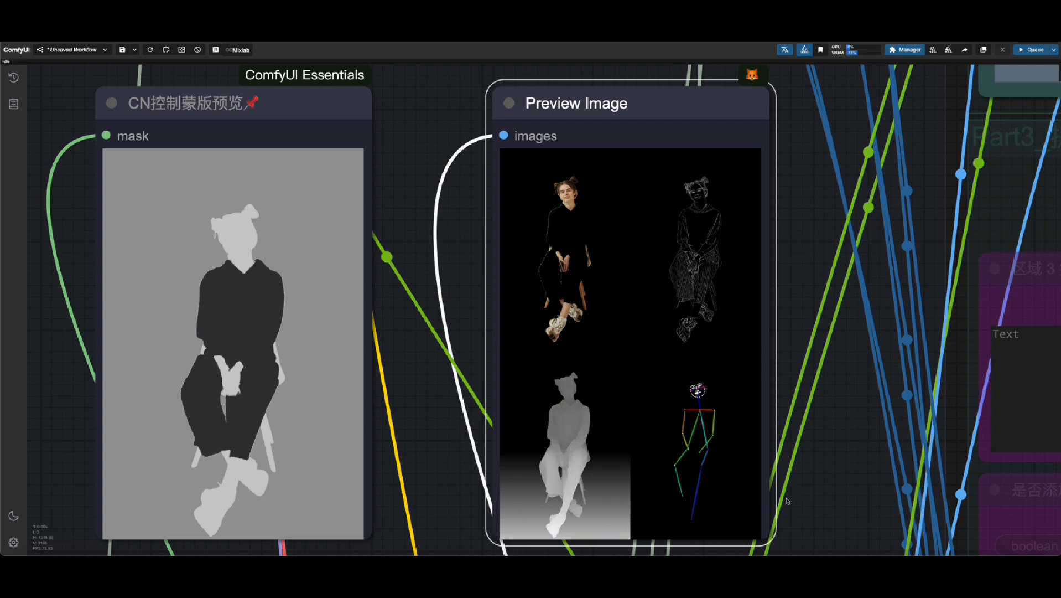
{"action": "scroll", "coordinate": [789, 501], "scroll_direction": "up", "scroll_amount": 4}
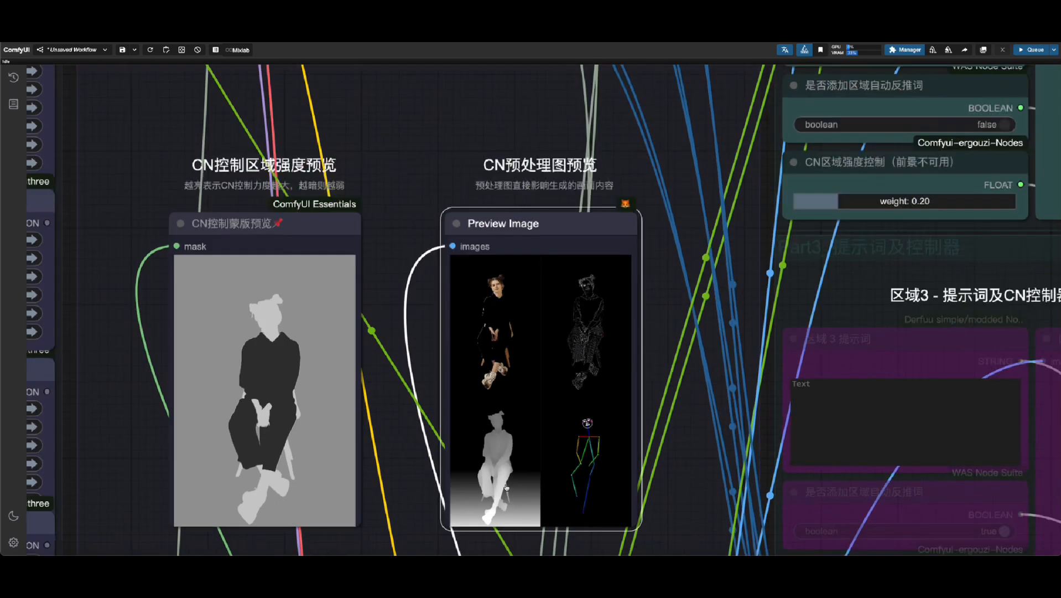
Queue the 区域 1 预览 node in region 1's prompt and CN controller group
{"action": "scroll", "coordinate": [508, 490], "scroll_direction": "down", "scroll_amount": 12}
{"action": "scroll", "coordinate": [615, 292], "scroll_direction": "down", "scroll_amount": 4}
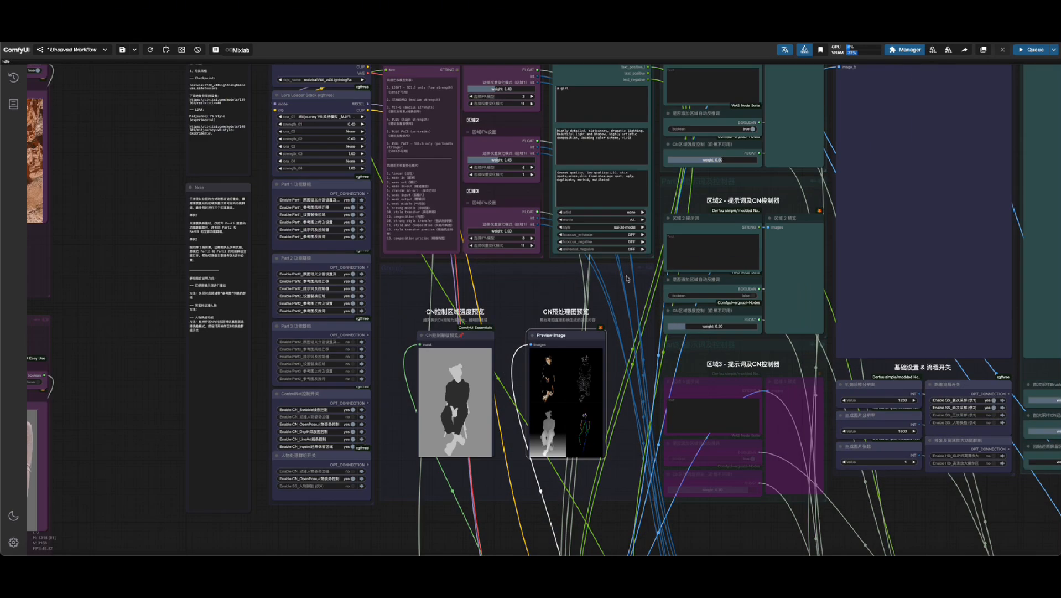
{"action": "left_click_drag", "start_coordinate": [820, 183], "coordinate": [723, 353]}
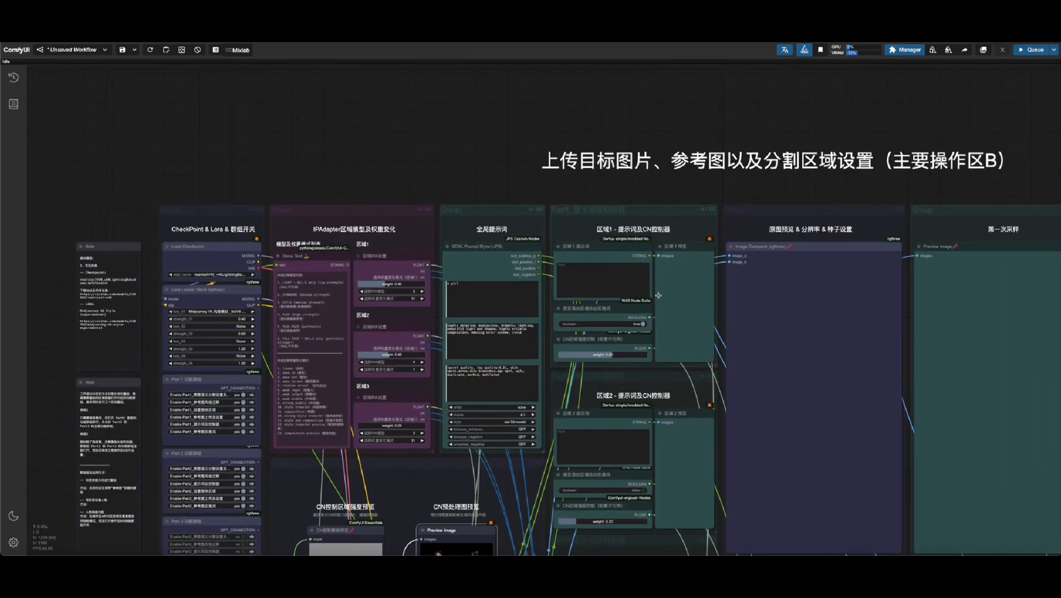
{"action": "scroll", "coordinate": [658, 295], "scroll_direction": "up", "scroll_amount": 6}
{"action": "right_click", "coordinate": [685, 252]}
{"action": "left_click", "coordinate": [723, 303]}
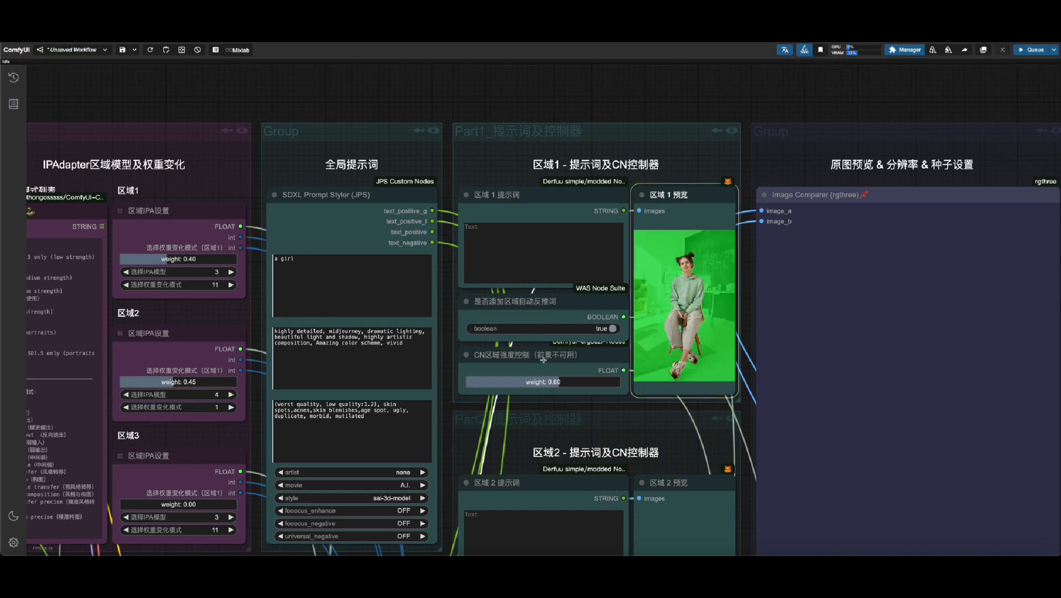
Queue the 深度图预览及前景调节 Preview Image in the ControlNet background and foreground depth area, and examine the depth map
{"action": "scroll", "coordinate": [539, 362], "scroll_direction": "down", "scroll_amount": 15}
{"action": "left_click_drag", "start_coordinate": [570, 471], "coordinate": [598, 254]}
{"action": "scroll", "coordinate": [642, 422], "scroll_direction": "up", "scroll_amount": 8}
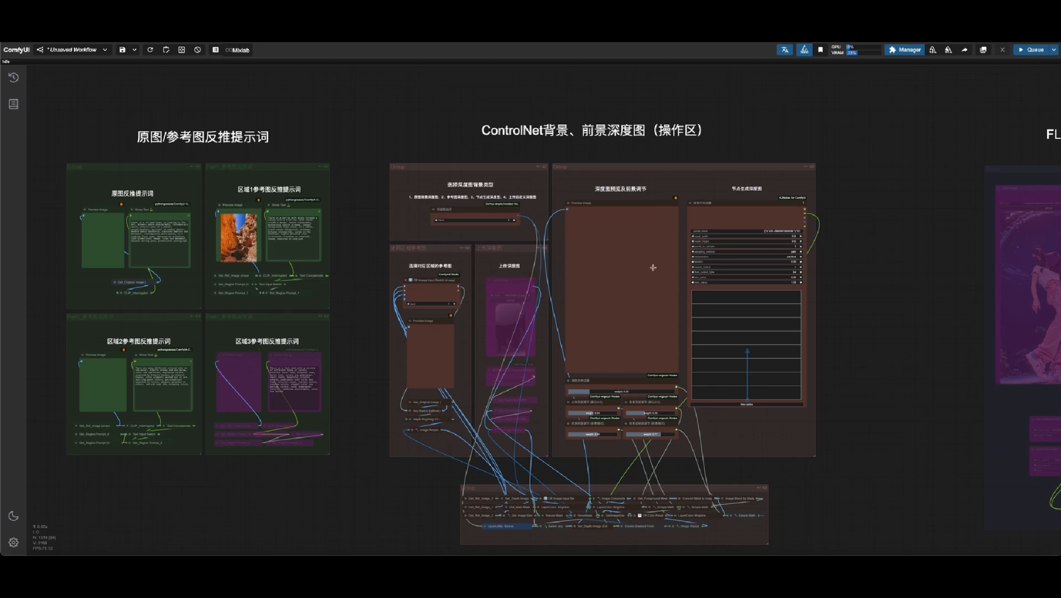
{"action": "scroll", "coordinate": [654, 267], "scroll_direction": "up", "scroll_amount": 2}
{"action": "right_click", "coordinate": [581, 263]}
{"action": "left_click", "coordinate": [630, 305]}
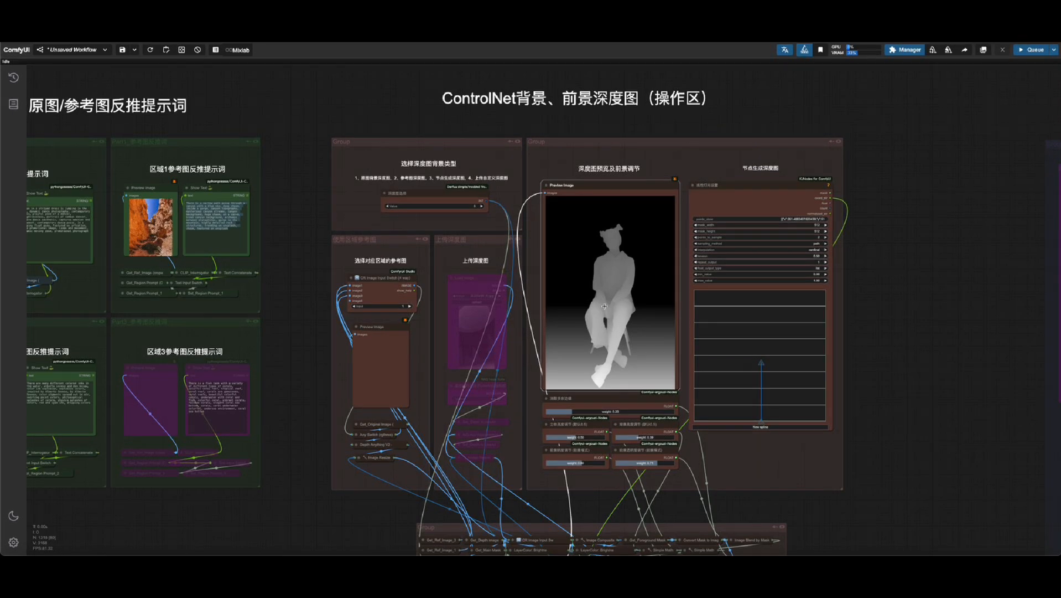
{"action": "scroll", "coordinate": [602, 328], "scroll_direction": "up", "scroll_amount": 3}
{"action": "scroll", "coordinate": [603, 316], "scroll_direction": "down", "scroll_amount": 2}
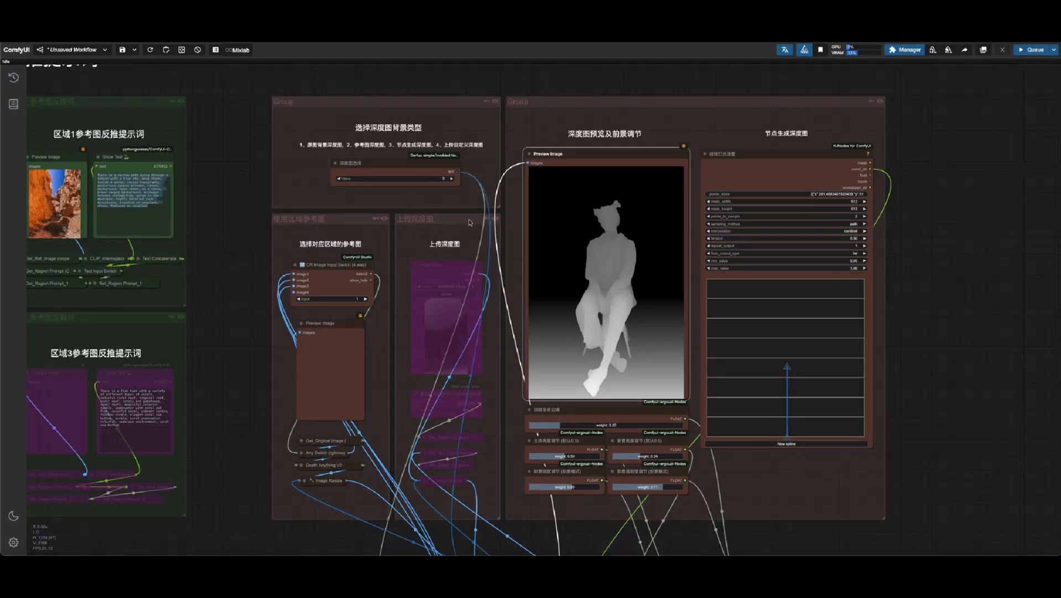
Try moving the upper point of the 线性灯光设置 spline near the top of its canvas and requeue the depth preview
{"action": "left_click", "coordinate": [414, 173]}
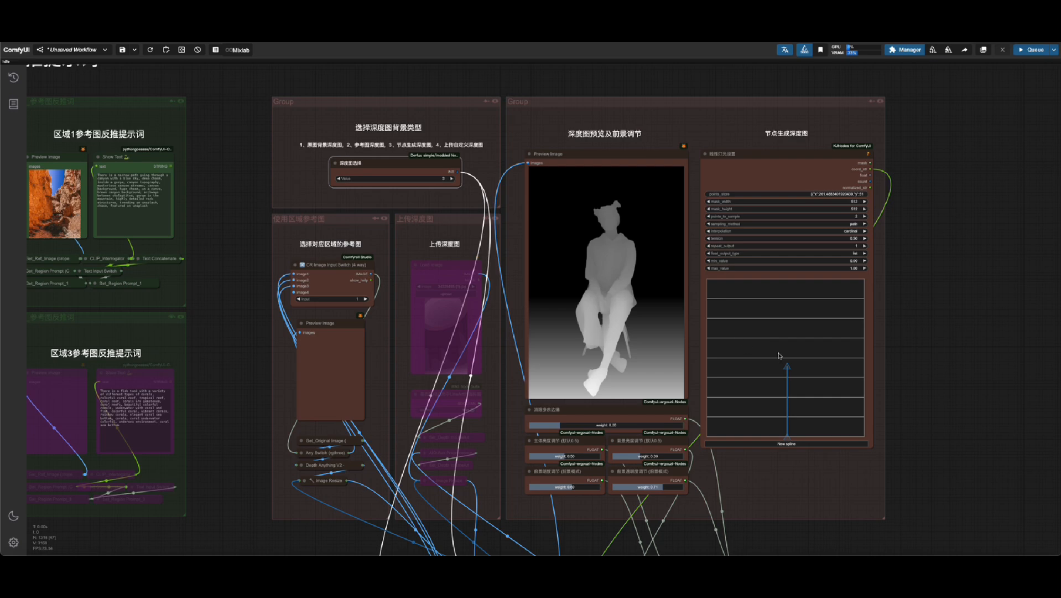
{"action": "left_click_drag", "start_coordinate": [790, 365], "coordinate": [788, 298]}
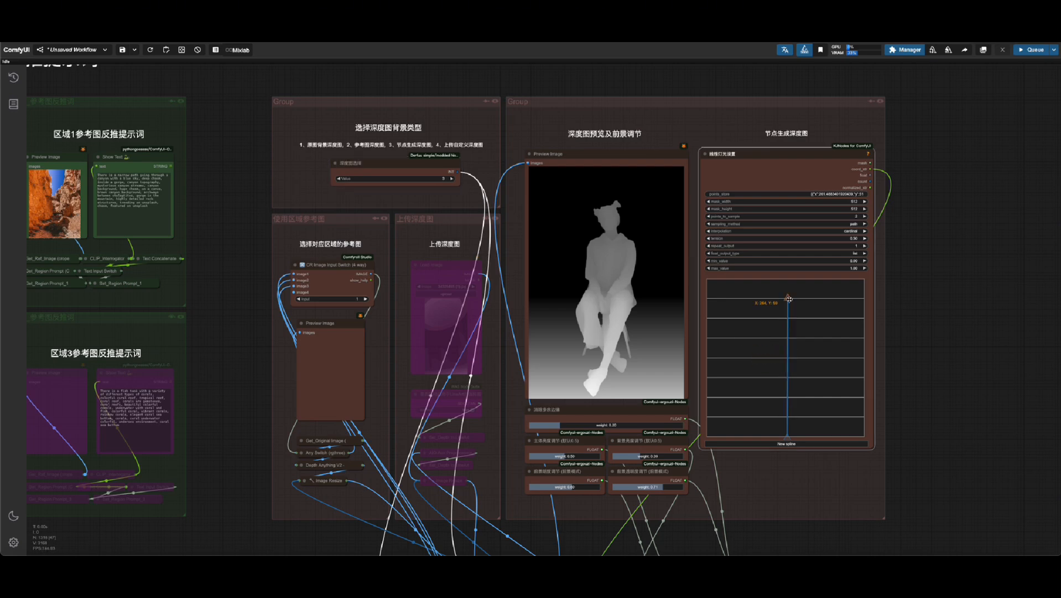
{"action": "right_click", "coordinate": [664, 174]}
{"action": "left_click", "coordinate": [713, 297]}
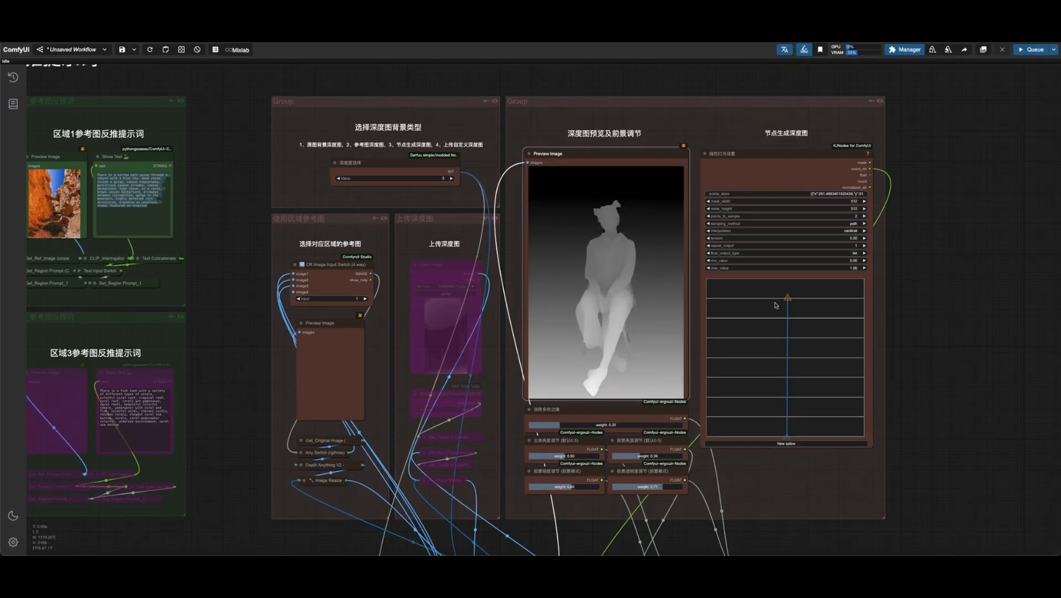
Lower the 线性灯光设置 spline's upper point to about mid-canvas, nudge its lower point, and requeue the depth preview after the changes
{"action": "left_click_drag", "start_coordinate": [832, 255], "coordinate": [832, 350]}
{"action": "right_click", "coordinate": [637, 317]}
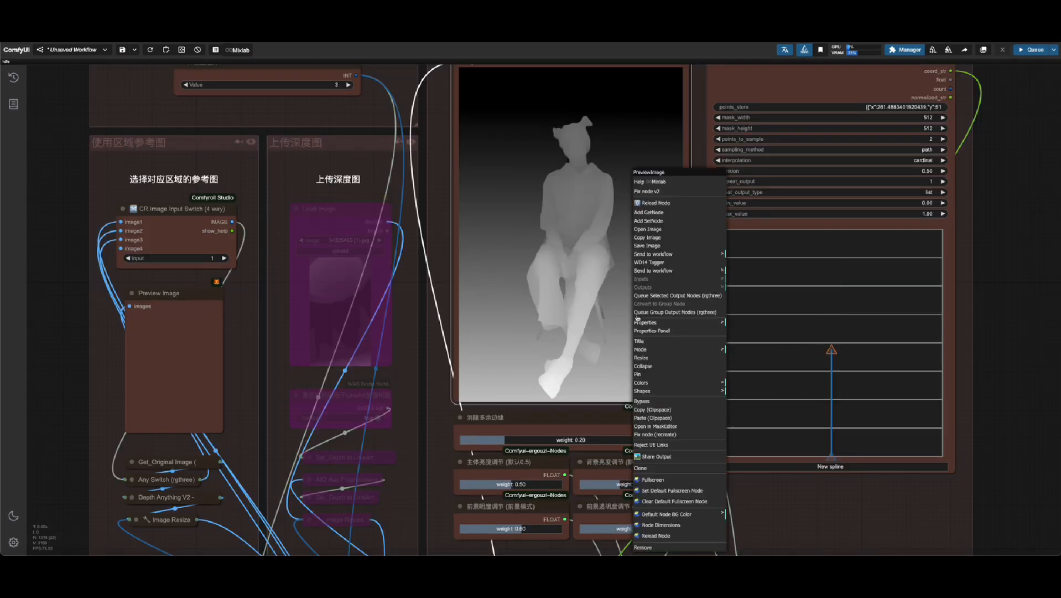
{"action": "left_click", "coordinate": [661, 312]}
{"action": "mouse_move", "coordinate": [832, 456]}
{"action": "left_mouse_down"}
{"action": "mouse_move", "coordinate": [831, 422]}
{"action": "mouse_move", "coordinate": [879, 388]}
{"action": "mouse_move", "coordinate": [893, 348]}
{"action": "mouse_move", "coordinate": [833, 451]}
{"action": "left_mouse_up"}
{"action": "right_click", "coordinate": [639, 315]}
{"action": "left_click", "coordinate": [664, 310]}
{"action": "right_click", "coordinate": [687, 302]}
{"action": "right_click", "coordinate": [604, 313]}
{"action": "left_click", "coordinate": [653, 312]}
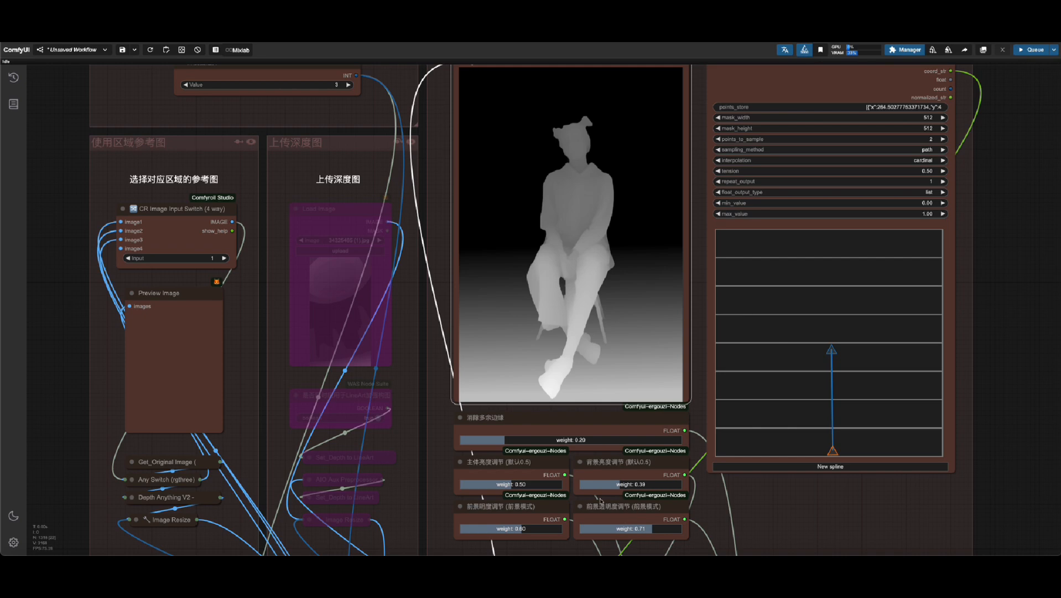
Try a higher background brightness (背景亮度调节) in the depth preview, and set the weight to 0.50
{"action": "left_click_drag", "start_coordinate": [638, 485], "coordinate": [658, 486]}
{"action": "right_click", "coordinate": [591, 343]}
{"action": "left_click", "coordinate": [651, 297]}
{"action": "left_click", "coordinate": [631, 484]}
Set 深度图选择 to 1 for the original image's depth background, requeue the depth preview and examine it
{"action": "scroll", "coordinate": [617, 489], "scroll_direction": "down", "scroll_amount": 2}
{"action": "scroll", "coordinate": [342, 185], "scroll_direction": "up", "scroll_amount": 8}
{"action": "left_click", "coordinate": [372, 217]}
{"action": "left_click", "coordinate": [298, 245]}
{"action": "left_click", "coordinate": [298, 245]}
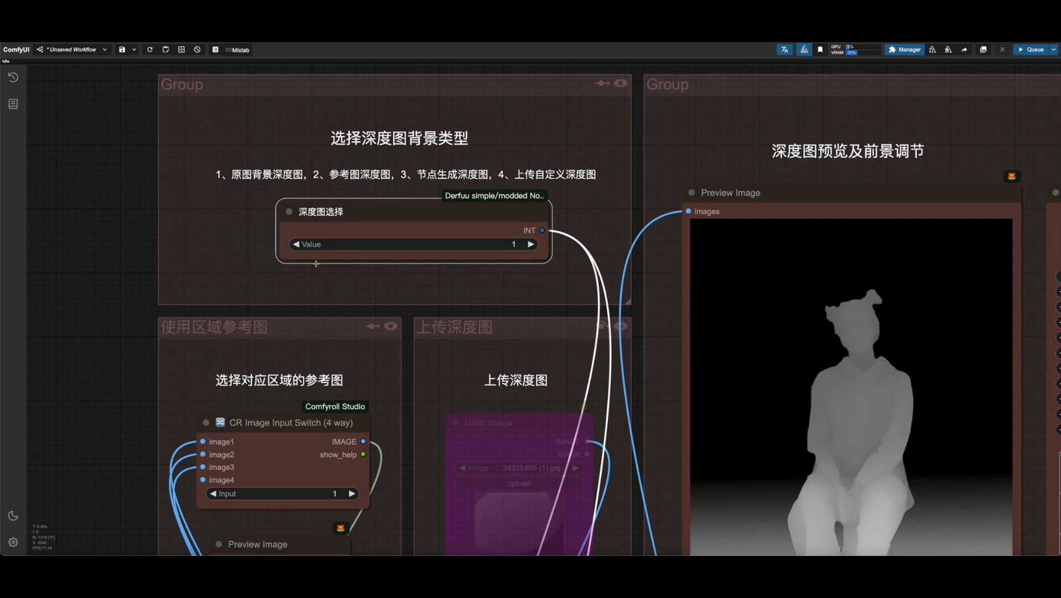
{"action": "scroll", "coordinate": [370, 287], "scroll_direction": "down", "scroll_amount": 4}
{"action": "left_click_drag", "start_coordinate": [369, 286], "coordinate": [307, 250]}
{"action": "scroll", "coordinate": [658, 358], "scroll_direction": "up", "scroll_amount": 2}
{"action": "right_click", "coordinate": [659, 357]}
{"action": "left_click", "coordinate": [699, 297]}
{"action": "left_click_drag", "start_coordinate": [794, 371], "coordinate": [761, 264]}
{"action": "scroll", "coordinate": [617, 393], "scroll_direction": "up", "scroll_amount": 4}
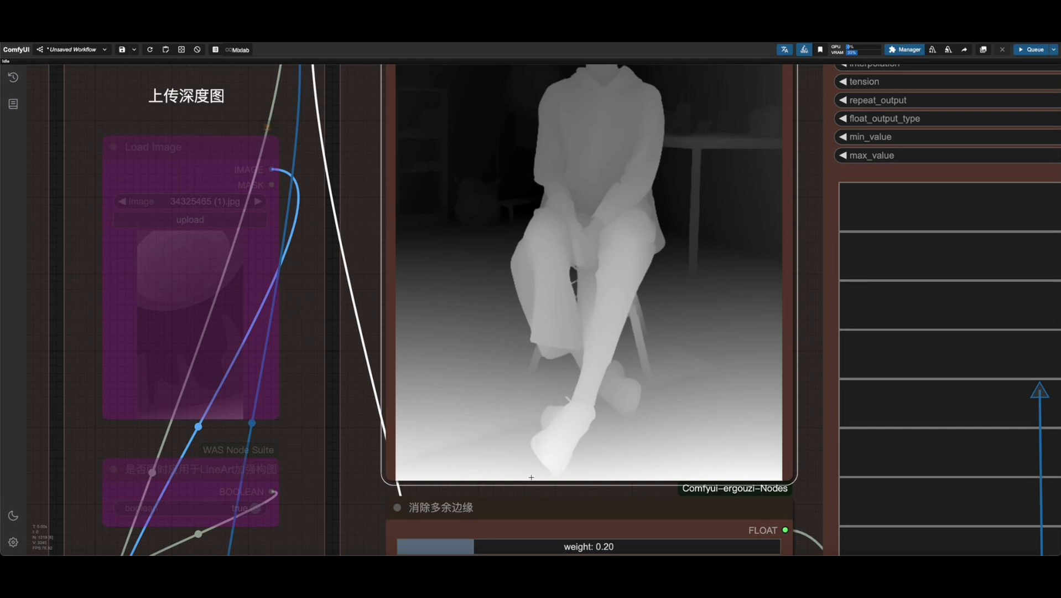
Set 深度图选择 to 2 for the reference image's depth, and queue the depth preview and the reference image preview
{"action": "scroll", "coordinate": [623, 435], "scroll_direction": "down", "scroll_amount": 8}
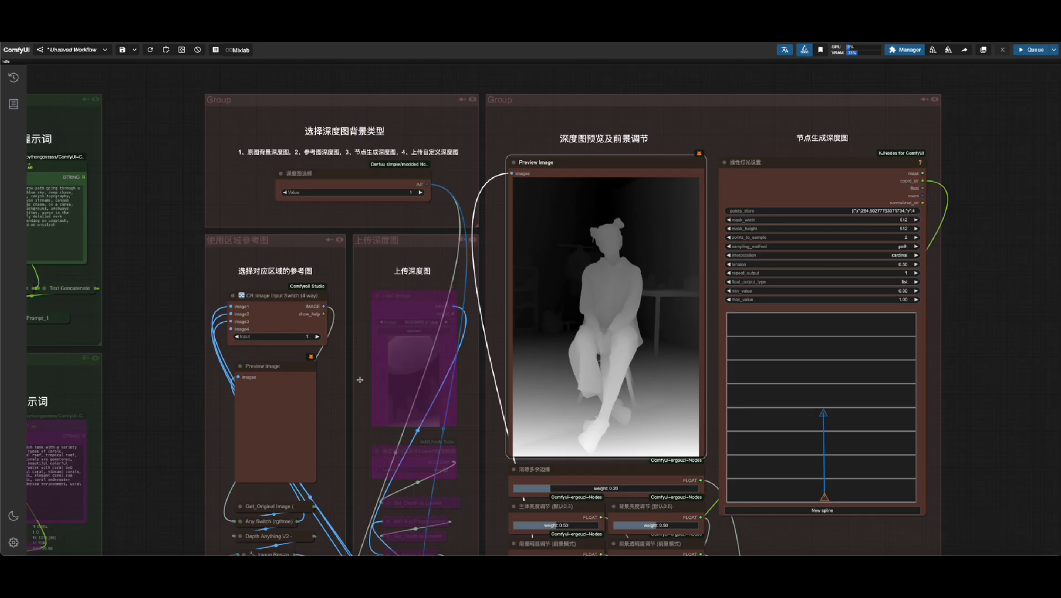
{"action": "left_click_drag", "start_coordinate": [145, 349], "coordinate": [161, 320]}
{"action": "left_click", "coordinate": [438, 165]}
{"action": "right_click", "coordinate": [643, 243]}
{"action": "left_click", "coordinate": [673, 295]}
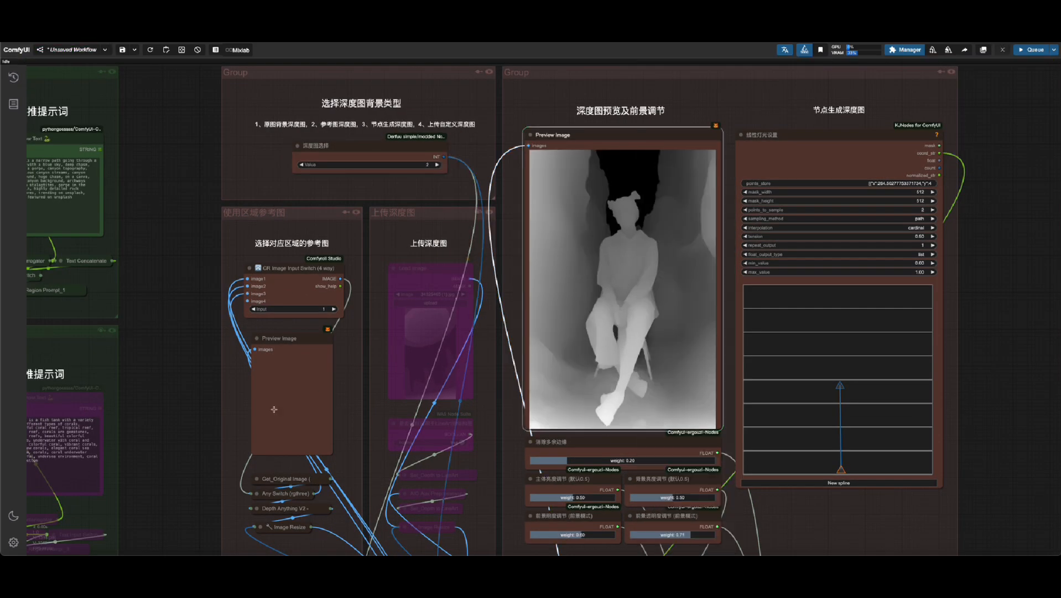
{"action": "right_click", "coordinate": [280, 376]}
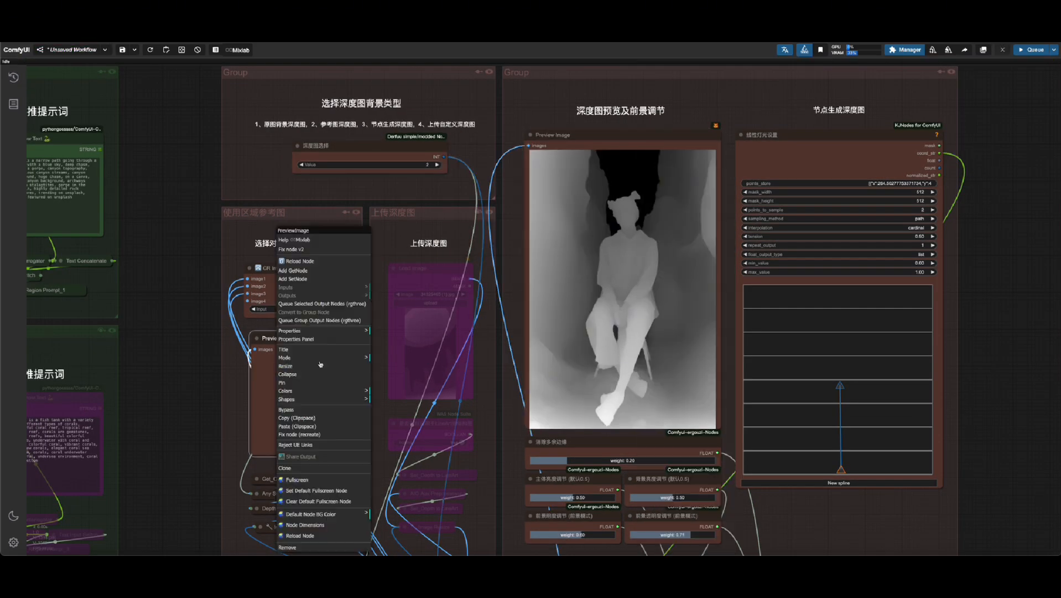
{"action": "left_click", "coordinate": [327, 303]}
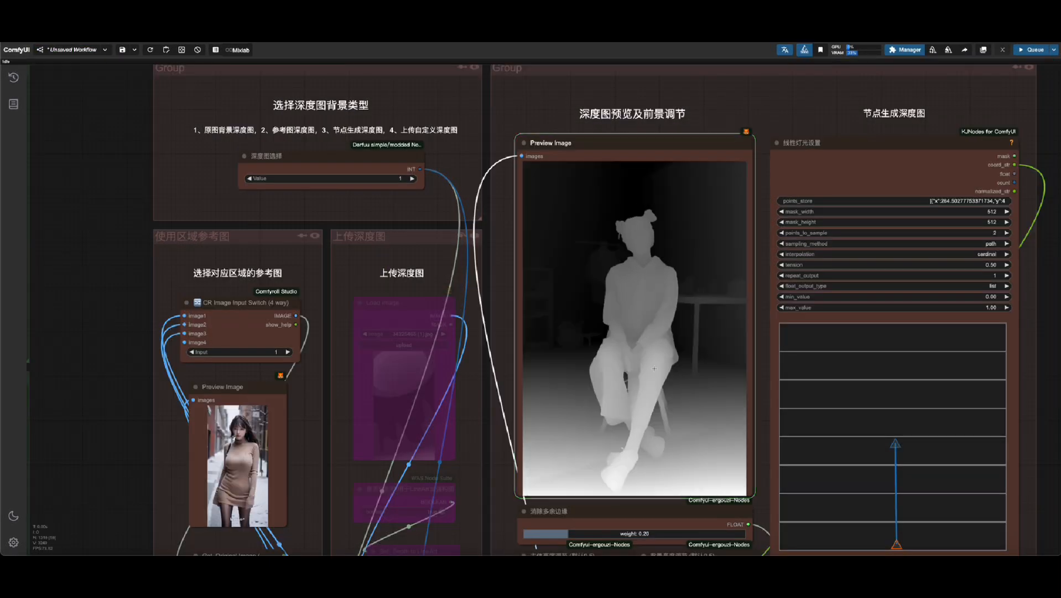
Set region 1's CN区域强度控制 weight to 0.45
{"action": "scroll", "coordinate": [491, 336], "scroll_direction": "down", "scroll_amount": 12}
{"action": "scroll", "coordinate": [502, 450], "scroll_direction": "up", "scroll_amount": 18}
{"action": "right_click", "coordinate": [548, 181]}
{"action": "left_click", "coordinate": [588, 255]}
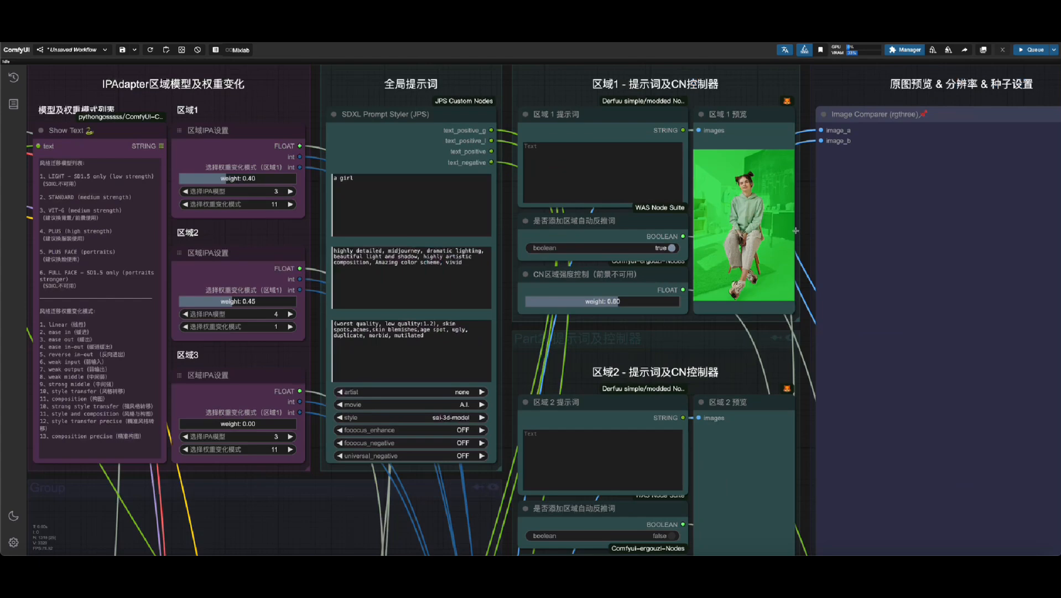
{"action": "scroll", "coordinate": [797, 235], "scroll_direction": "up", "scroll_amount": 4}
{"action": "left_click_drag", "start_coordinate": [487, 321], "coordinate": [495, 322]}
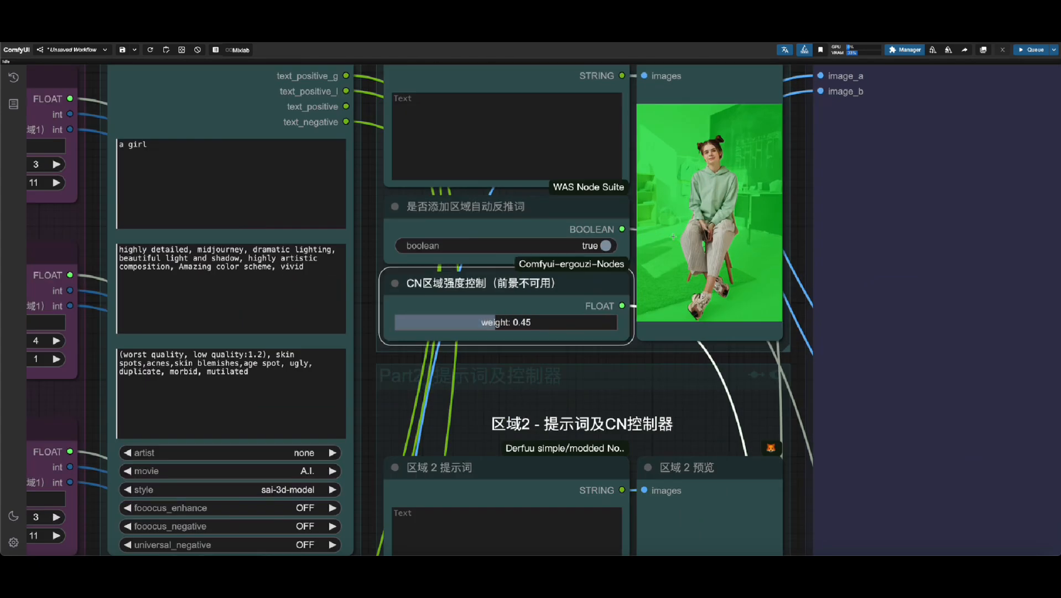
Examine the 基础设置 & 流程开关 group: initial and output resolution, image count, sampling flow switches, and repair and upscale switches
{"action": "scroll", "coordinate": [412, 362], "scroll_direction": "down", "scroll_amount": 5}
{"action": "scroll", "coordinate": [412, 362], "scroll_direction": "down", "scroll_amount": 3}
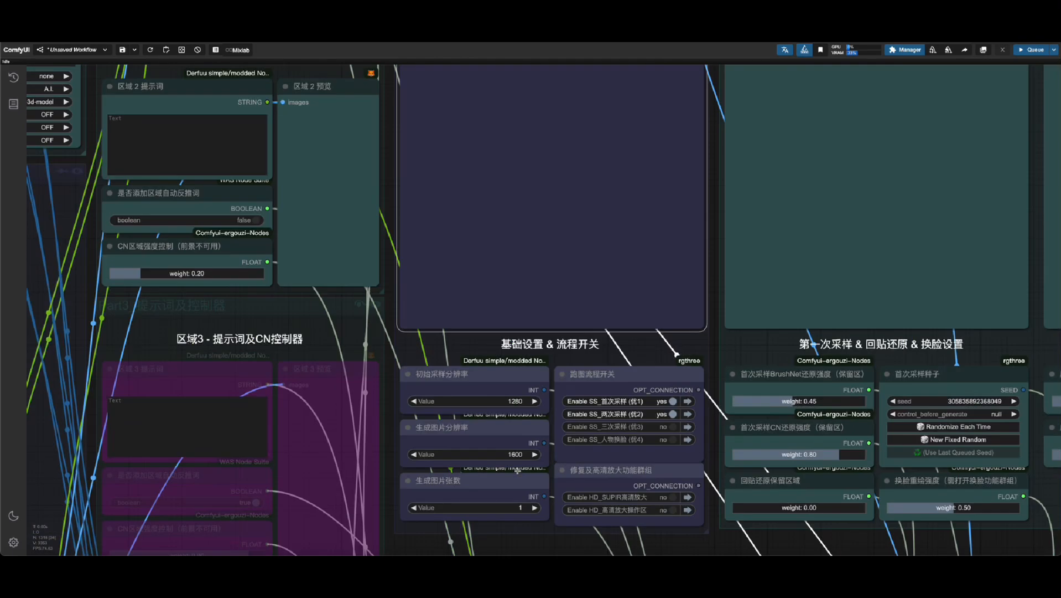
{"action": "scroll", "coordinate": [575, 498], "scroll_direction": "up", "scroll_amount": 2}
{"action": "left_click_drag", "start_coordinate": [751, 487], "coordinate": [735, 429]}
{"action": "left_click", "coordinate": [469, 321]}
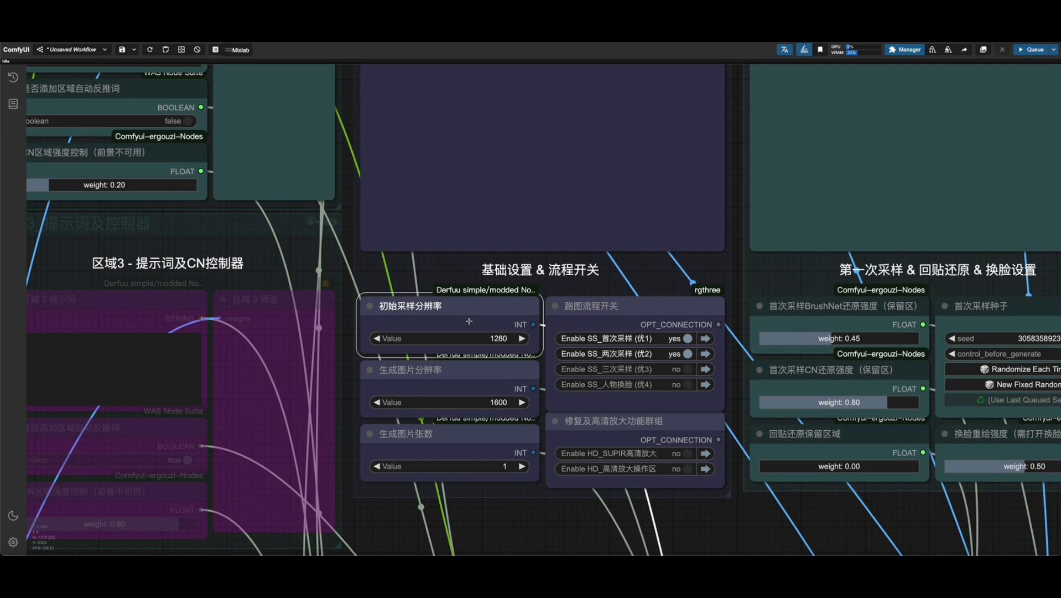
{"action": "left_click", "coordinate": [453, 382]}
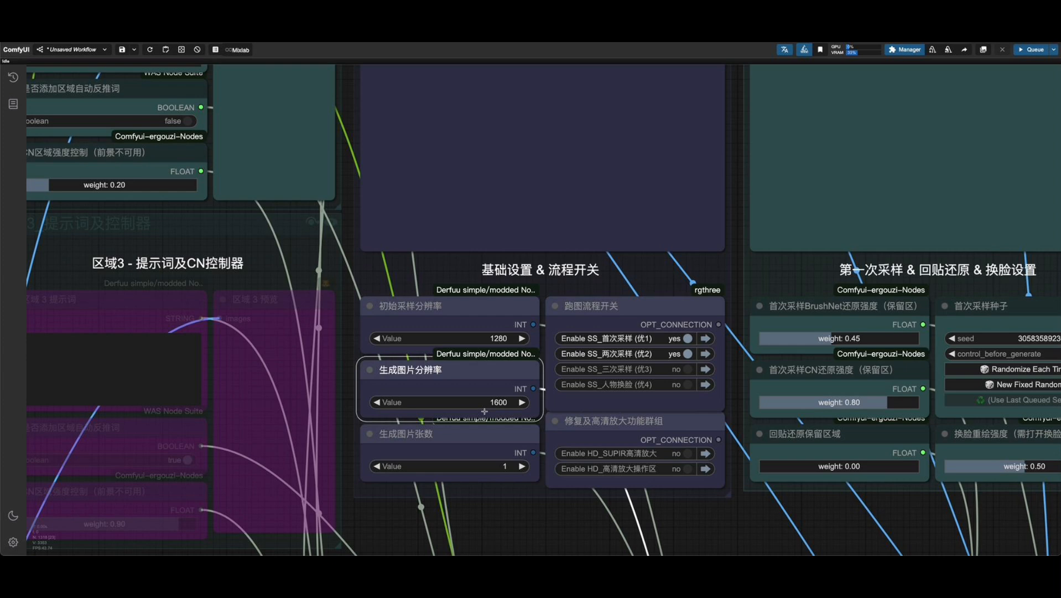
{"action": "left_click", "coordinate": [501, 438]}
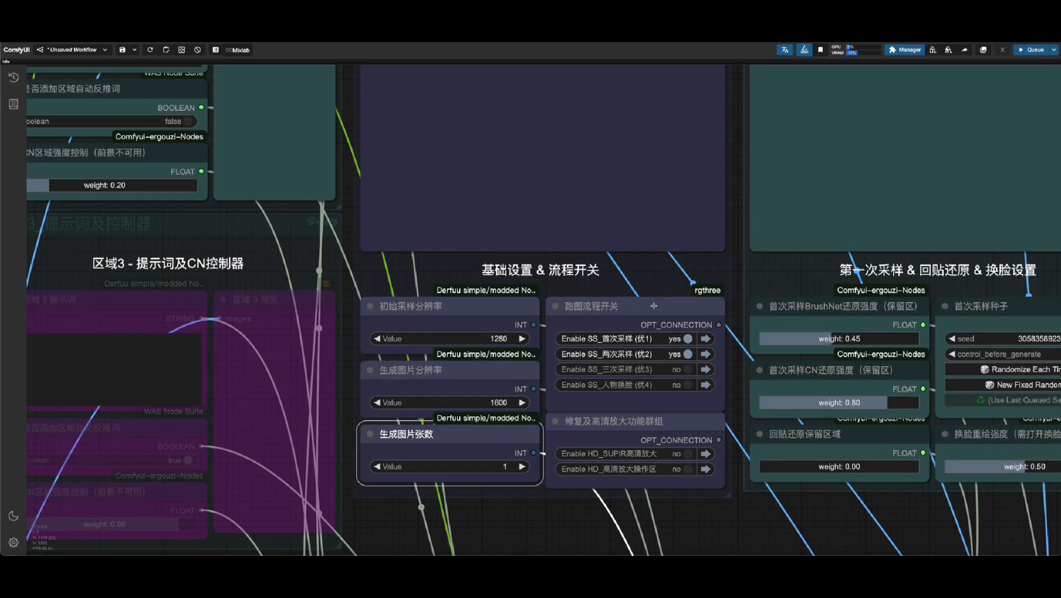
{"action": "left_click", "coordinate": [643, 350]}
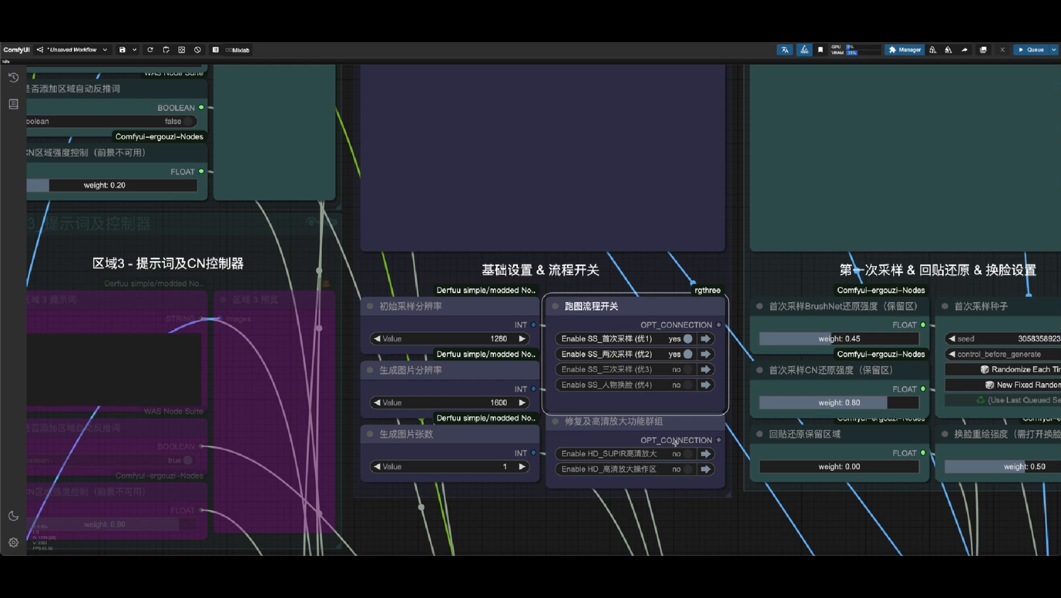
{"action": "left_click", "coordinate": [635, 438]}
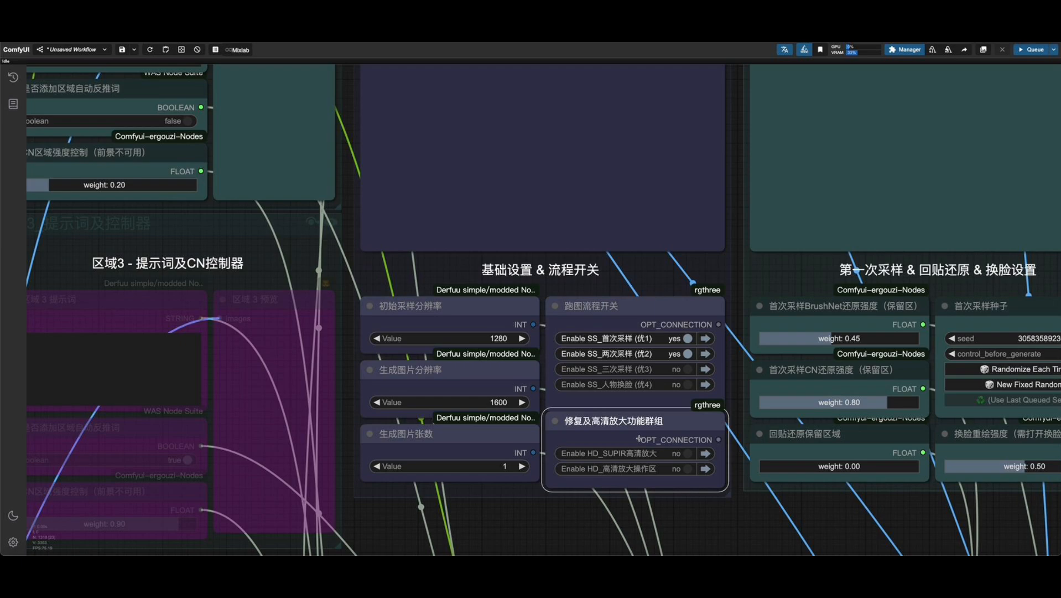
Try enabling HD_SUPIR高清放大 and HD_高清放大操作区 in the repair and upscale group, and switch both off again
{"action": "scroll", "coordinate": [639, 438], "scroll_direction": "down", "scroll_amount": 7}
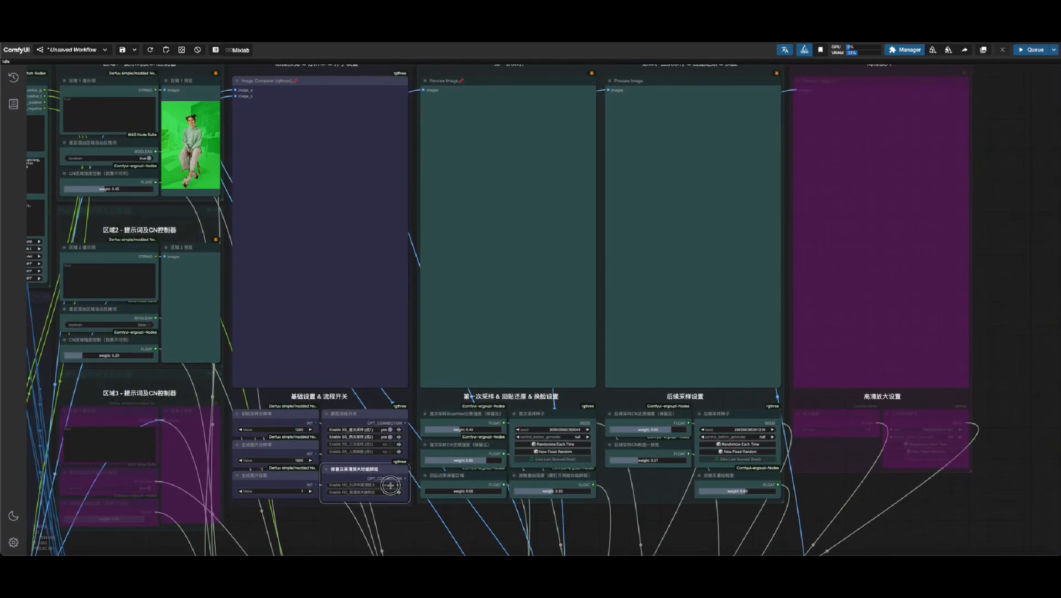
{"action": "left_click", "coordinate": [390, 485]}
{"action": "left_click", "coordinate": [390, 491]}
{"action": "left_click", "coordinate": [390, 484]}
{"action": "left_click", "coordinate": [390, 491]}
{"action": "scroll", "coordinate": [462, 489], "scroll_direction": "up", "scroll_amount": 10}
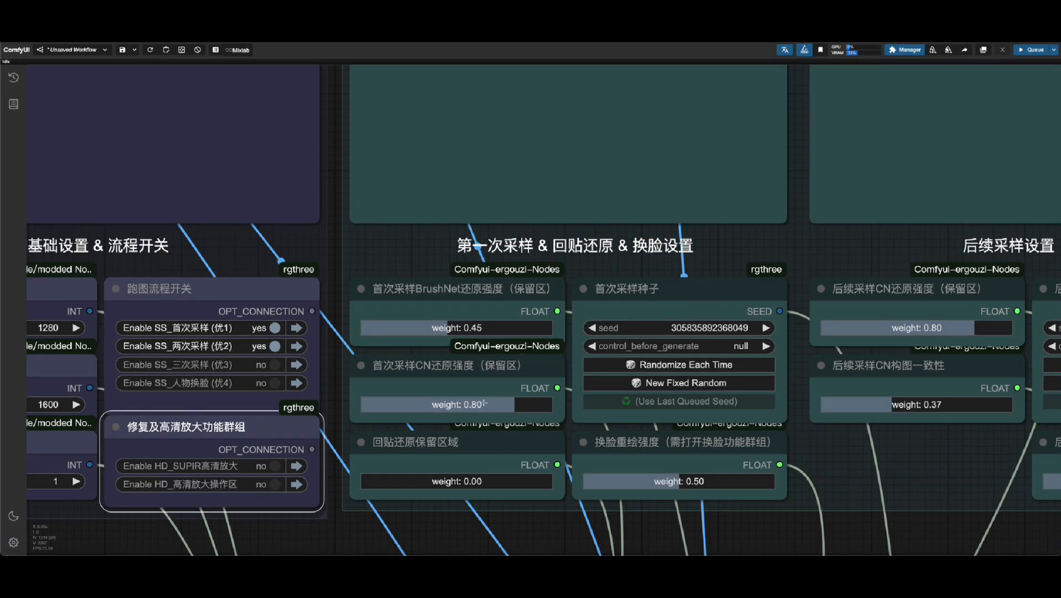
Examine the first-sampling settings (回贴还原保留区域, 首次采样种子, 换脸重绘强度) and inspect the 第一次采样 preview image closely
{"action": "left_click", "coordinate": [379, 461]}
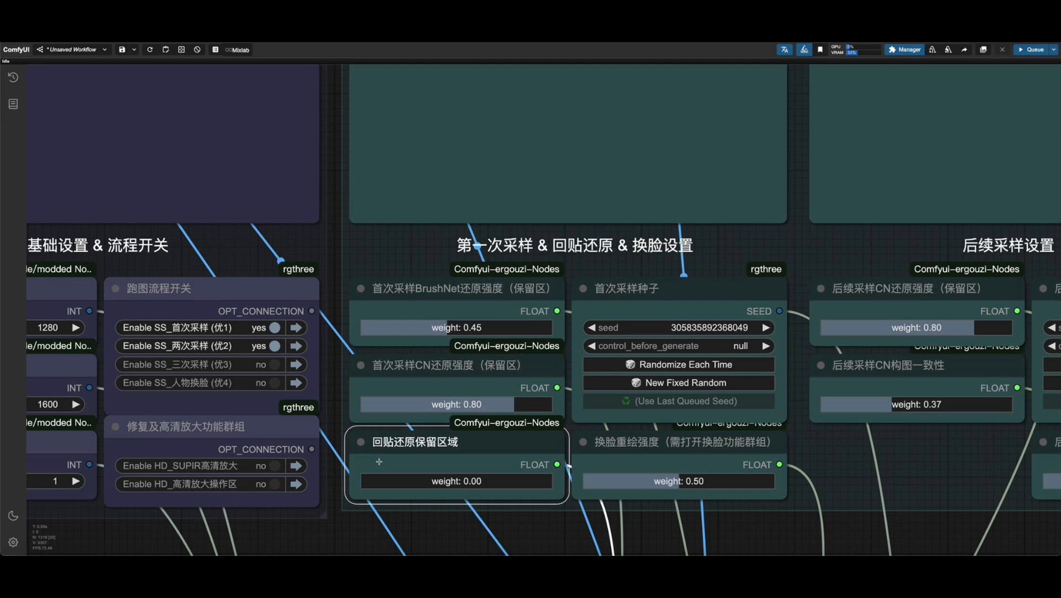
{"action": "left_click", "coordinate": [704, 289]}
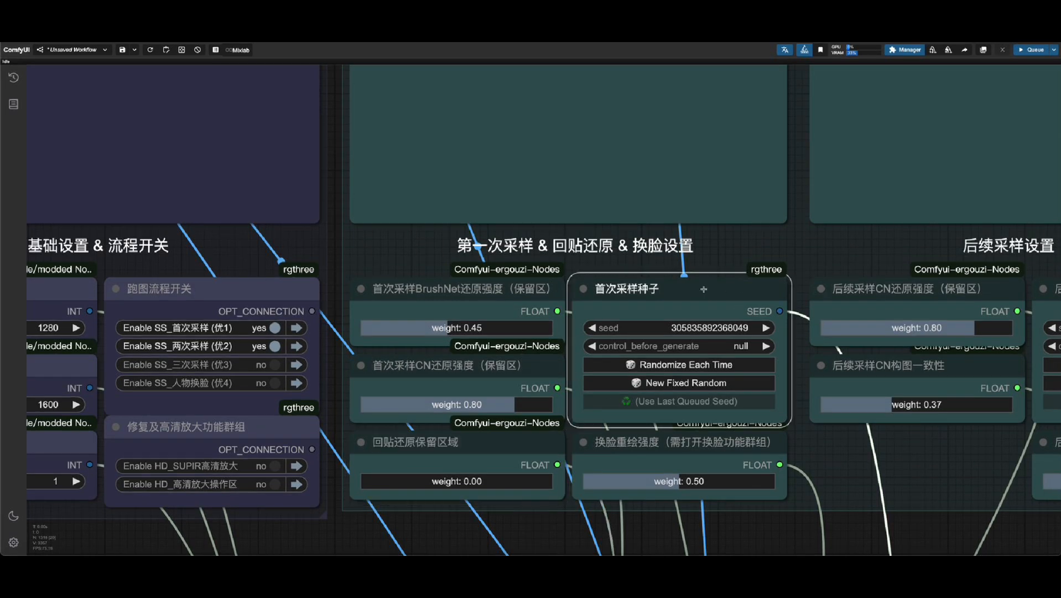
{"action": "left_click", "coordinate": [599, 474]}
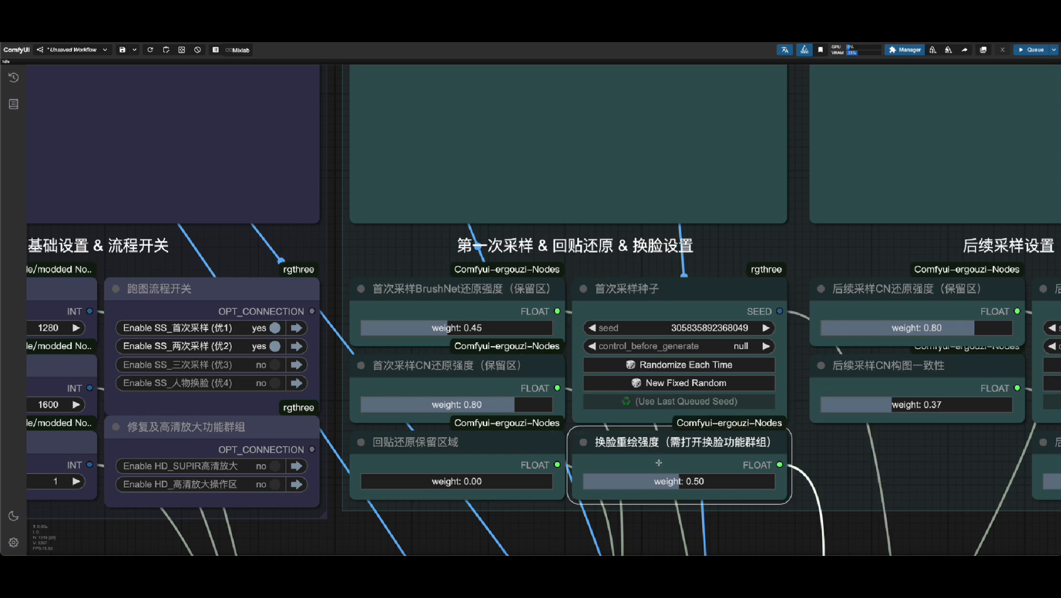
{"action": "scroll", "coordinate": [659, 463], "scroll_direction": "down", "scroll_amount": 6}
{"action": "scroll", "coordinate": [657, 202], "scroll_direction": "up", "scroll_amount": 2}
{"action": "left_click", "coordinate": [693, 267]}
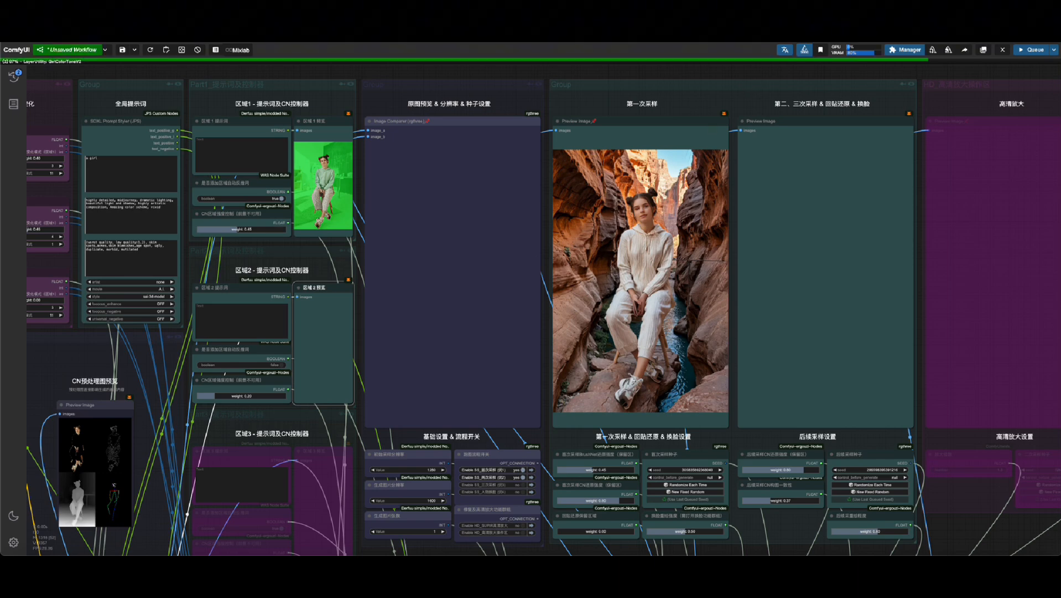
{"action": "scroll", "coordinate": [591, 253], "scroll_direction": "up", "scroll_amount": 6}
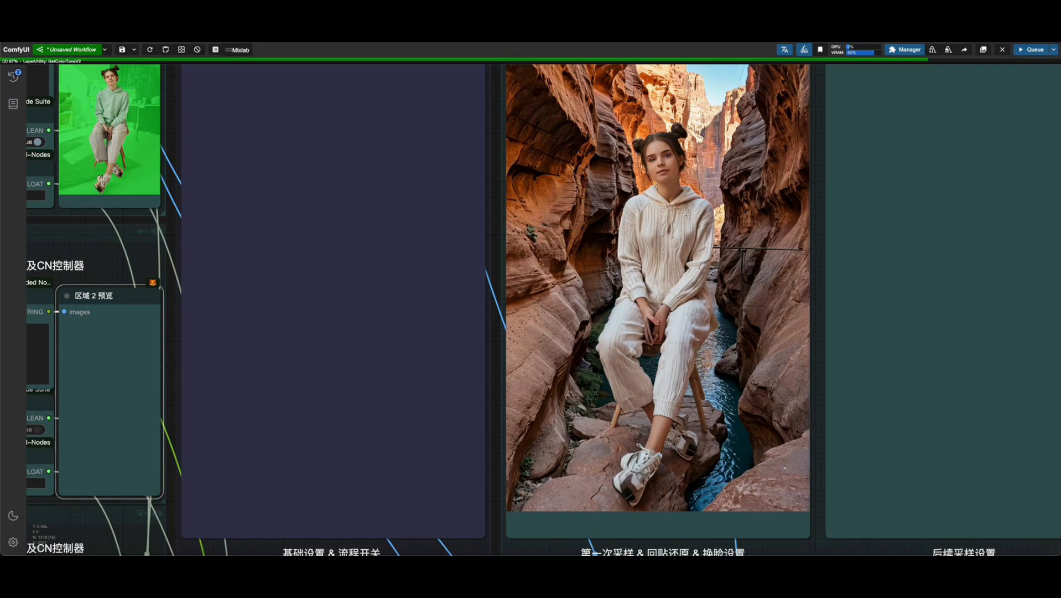
{"action": "scroll", "coordinate": [709, 461], "scroll_direction": "up", "scroll_amount": 6}
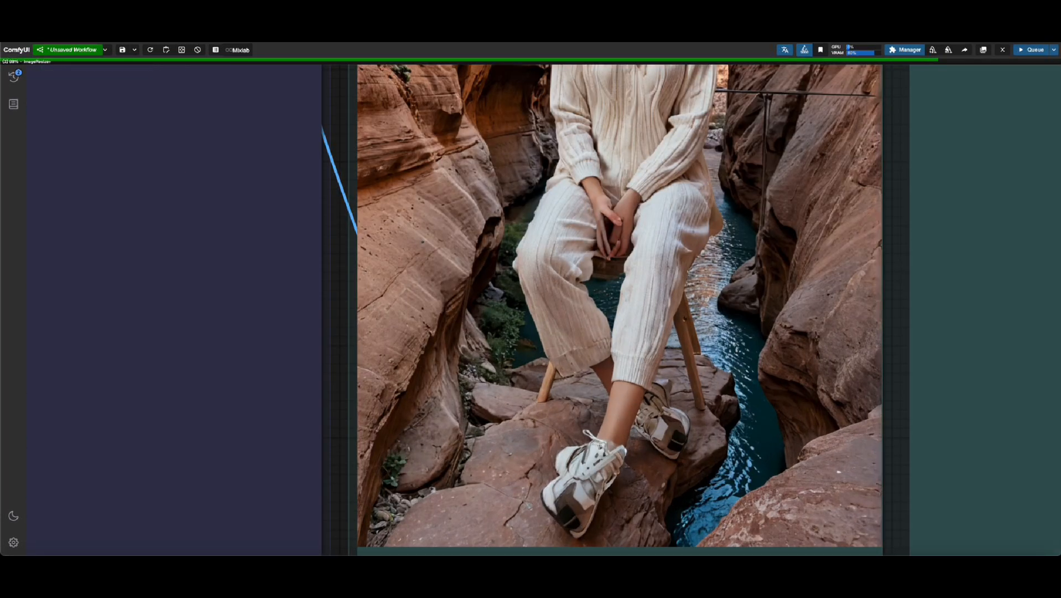
{"action": "scroll", "coordinate": [747, 426], "scroll_direction": "down", "scroll_amount": 8}
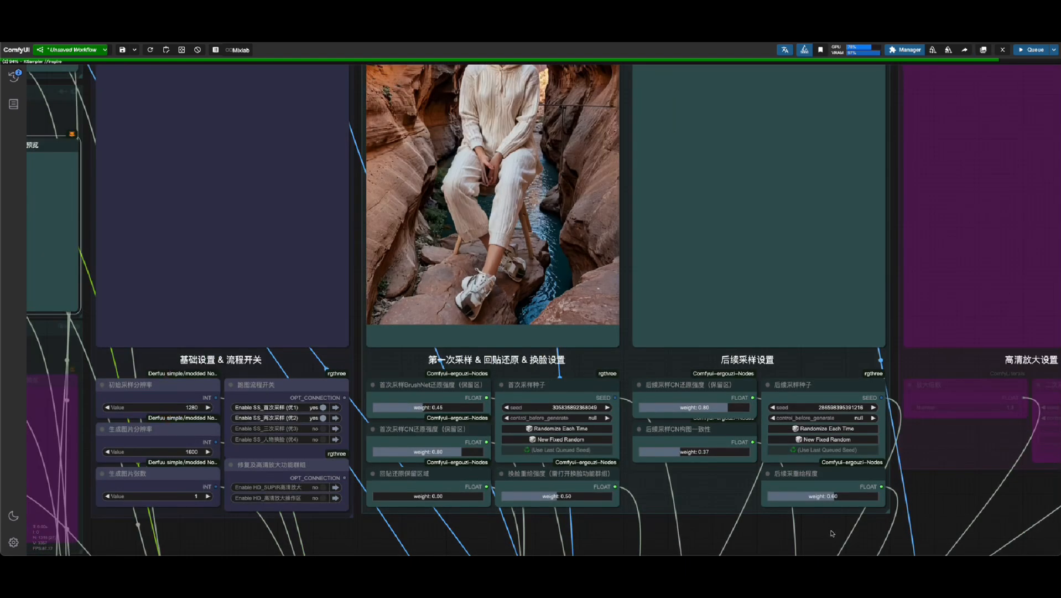
Try a higher 后续采样CN还原强度（保留区）weight in the 后续采样设置 group and set it back to 0.80
{"action": "scroll", "coordinate": [830, 531], "scroll_direction": "up", "scroll_amount": 2}
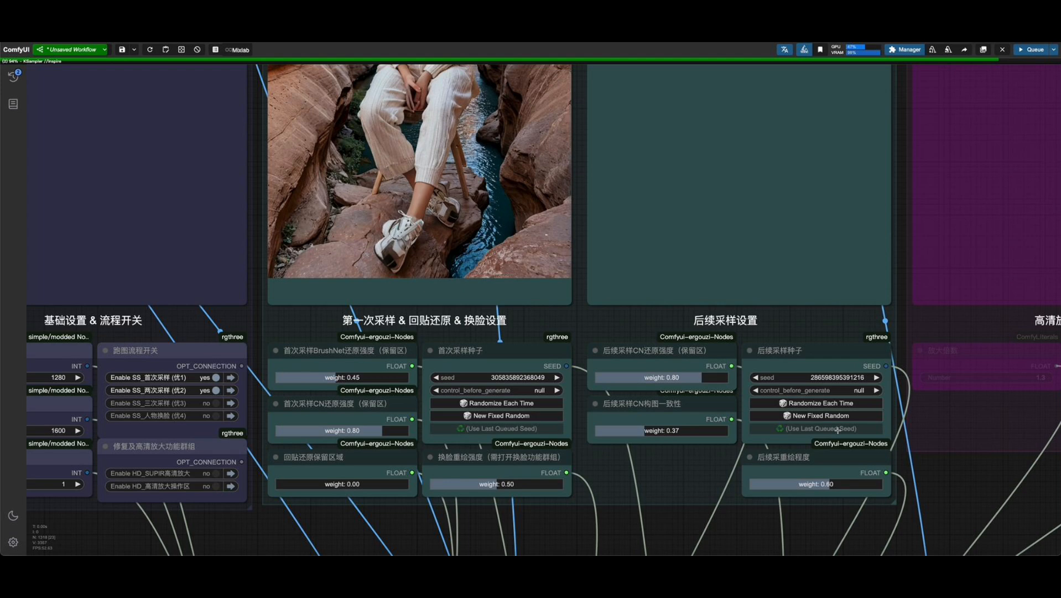
{"action": "scroll", "coordinate": [837, 429], "scroll_direction": "up", "scroll_amount": 4}
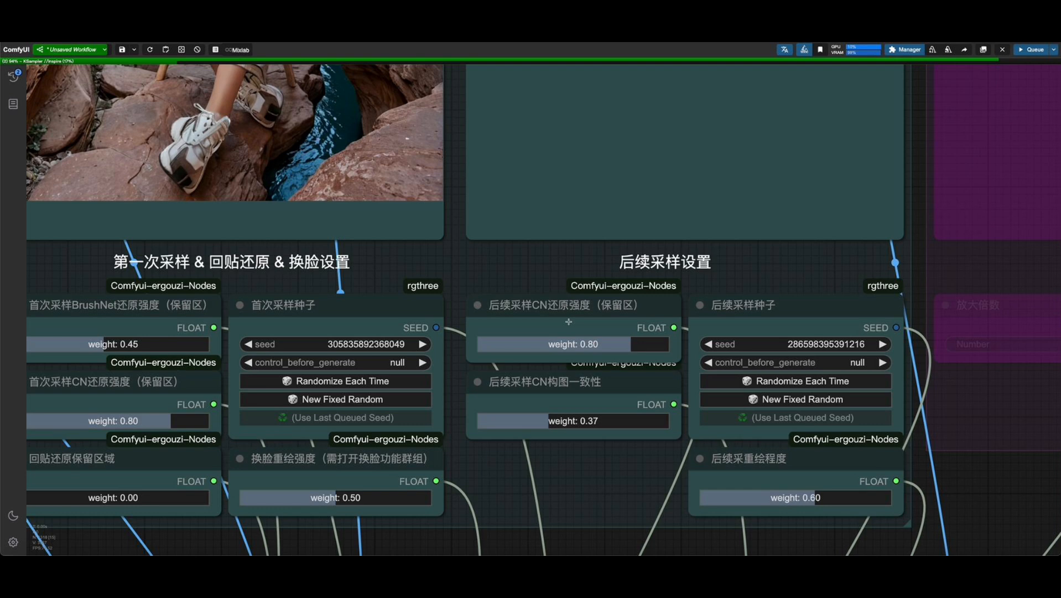
{"action": "left_click", "coordinate": [580, 315]}
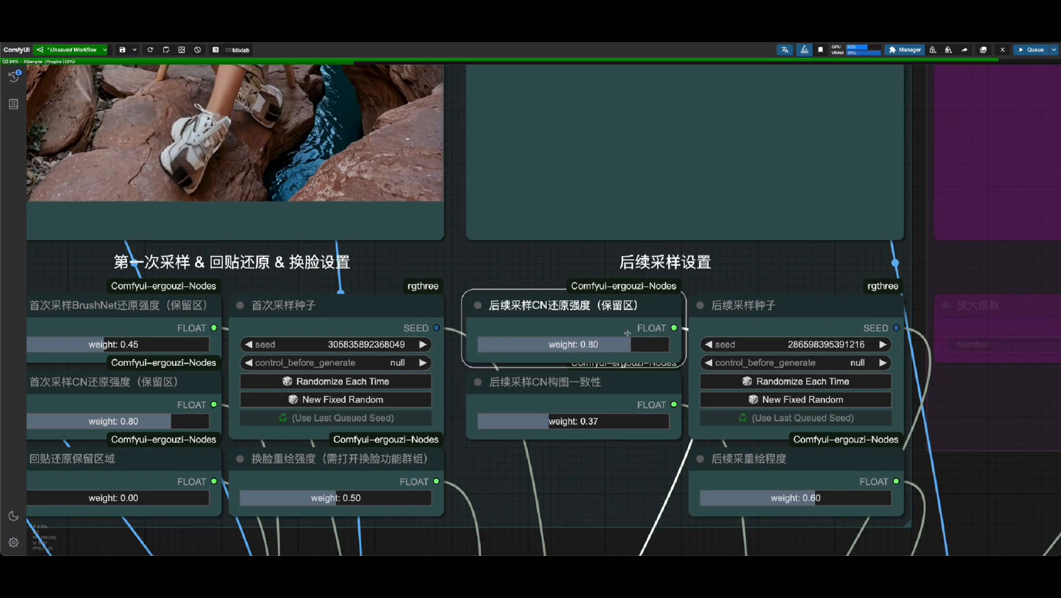
{"action": "left_click", "coordinate": [660, 345]}
{"action": "left_click_drag", "start_coordinate": [660, 346], "coordinate": [631, 345]}
Review 后续采样CN构图一致性 and 后续采样种子, and set the 后续采重绘程度 weight to 0.45
{"action": "left_click", "coordinate": [550, 392]}
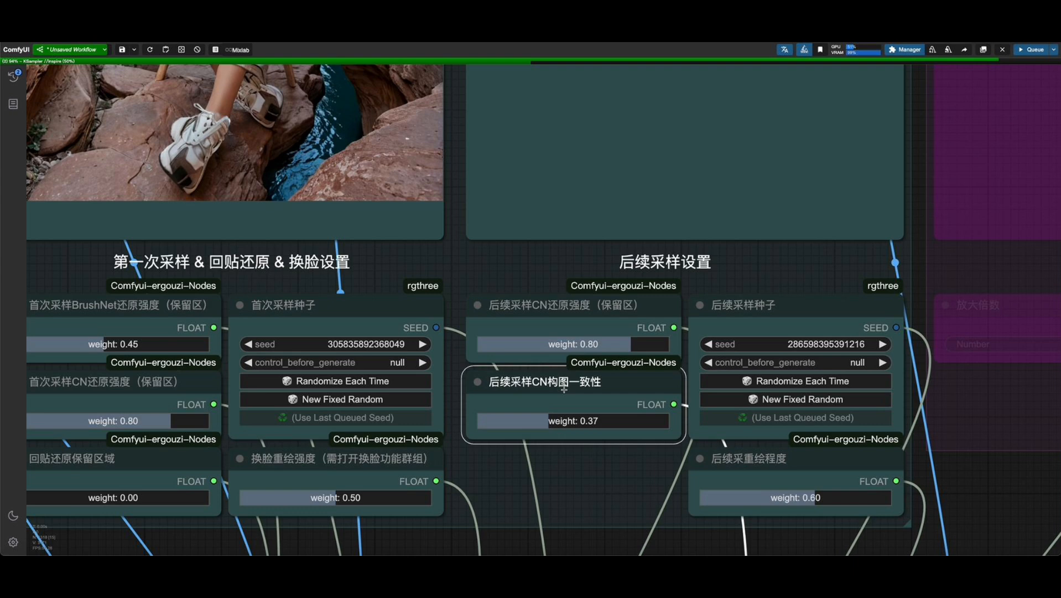
{"action": "left_click", "coordinate": [797, 321]}
{"action": "left_click", "coordinate": [803, 460]}
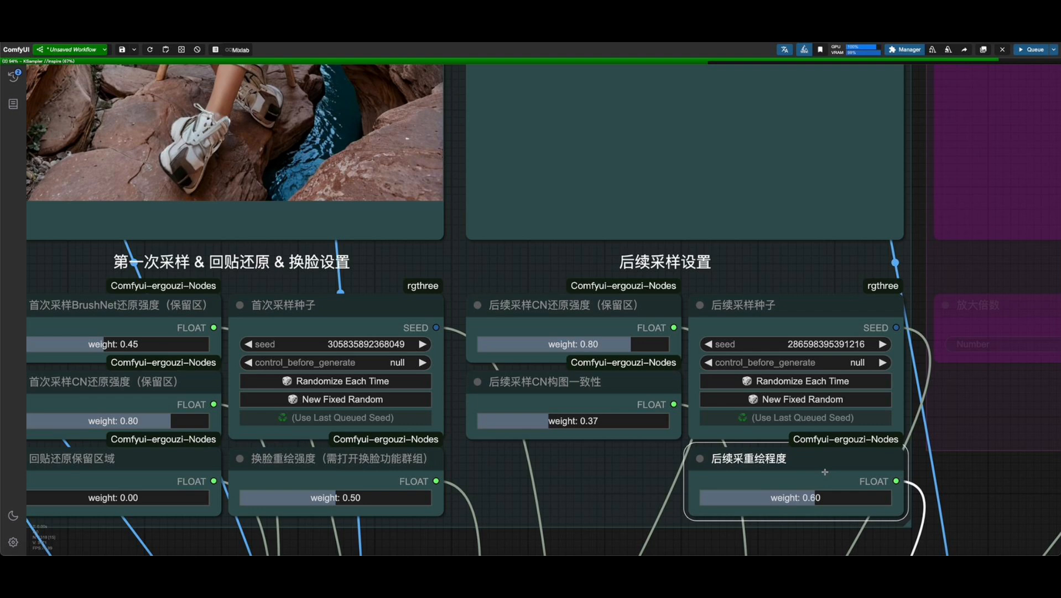
{"action": "left_click_drag", "start_coordinate": [796, 497], "coordinate": [784, 498]}
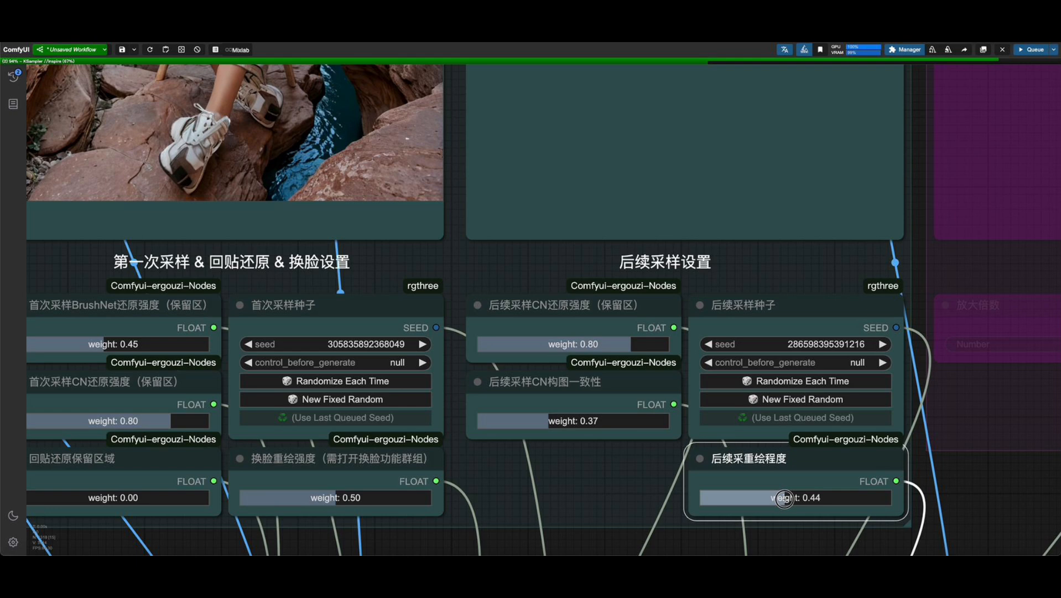
{"action": "left_click_drag", "start_coordinate": [784, 497], "coordinate": [785, 497]}
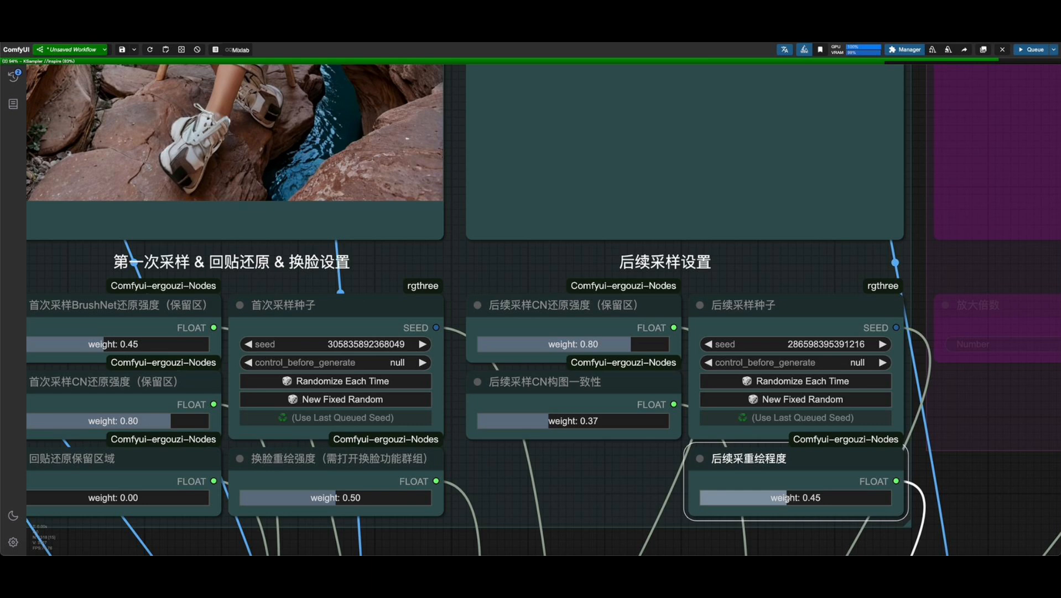
Compare the second sampling result with the first, and raise the 回贴还原保留区域 weight in the first-sampling settings
{"action": "scroll", "coordinate": [966, 526], "scroll_direction": "down", "scroll_amount": 10}
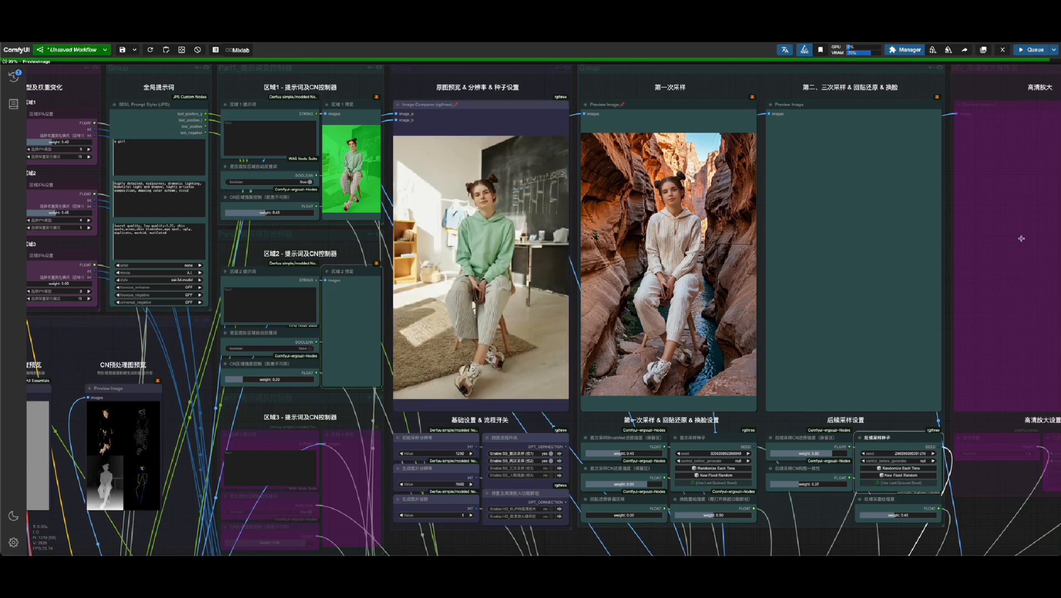
{"action": "right_click", "coordinate": [873, 187]}
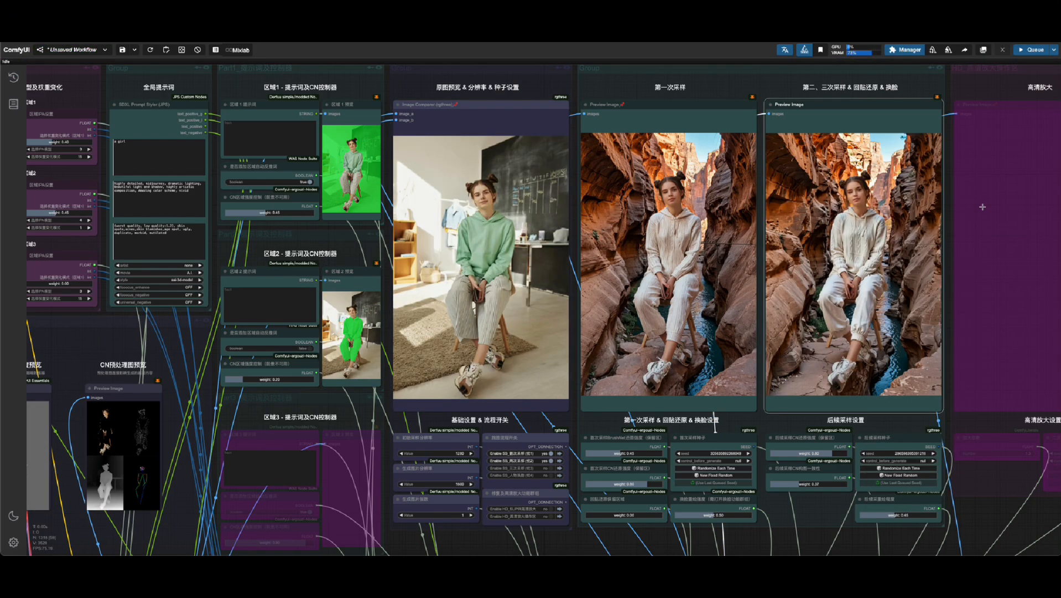
{"action": "scroll", "coordinate": [877, 261], "scroll_direction": "up", "scroll_amount": 4}
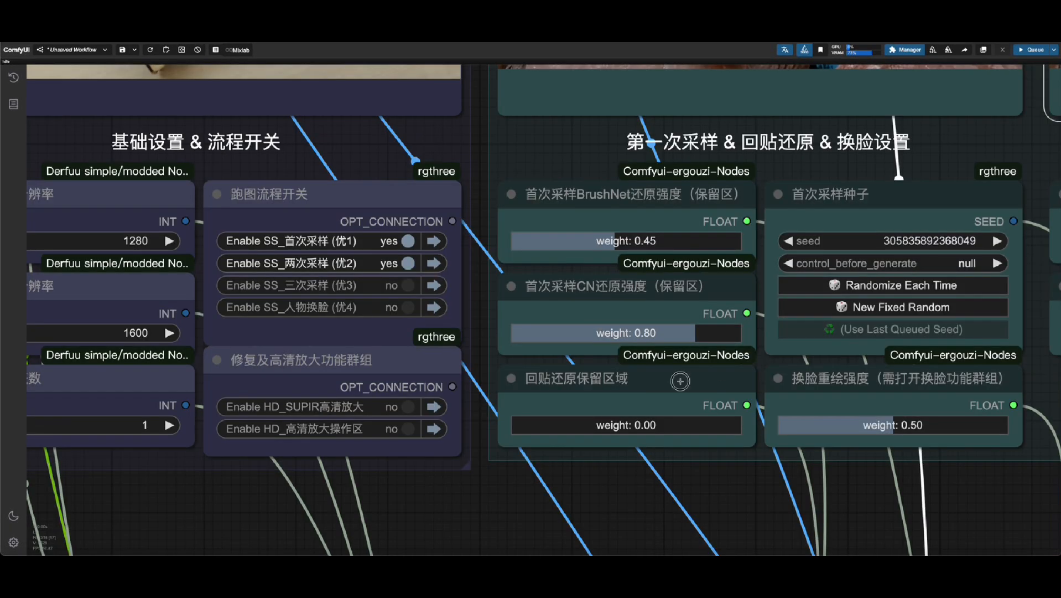
{"action": "left_click", "coordinate": [639, 393]}
{"action": "left_click_drag", "start_coordinate": [587, 426], "coordinate": [599, 425]}
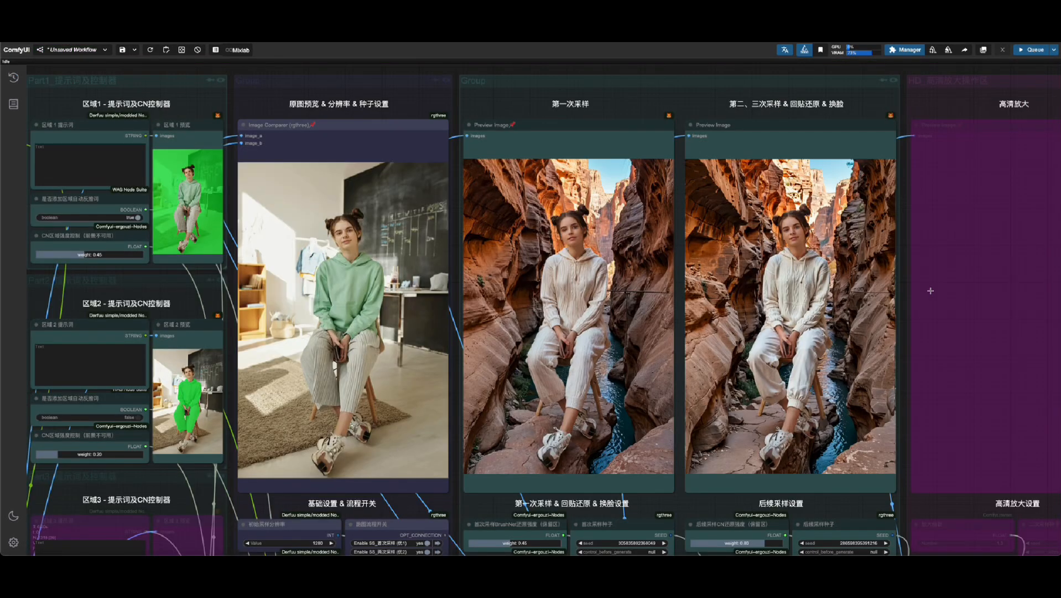
Set region 2's 是否添加区域自动反推词 switch to true
{"action": "scroll", "coordinate": [738, 283], "scroll_direction": "up", "scroll_amount": 6}
{"action": "scroll", "coordinate": [856, 406], "scroll_direction": "up", "scroll_amount": 2}
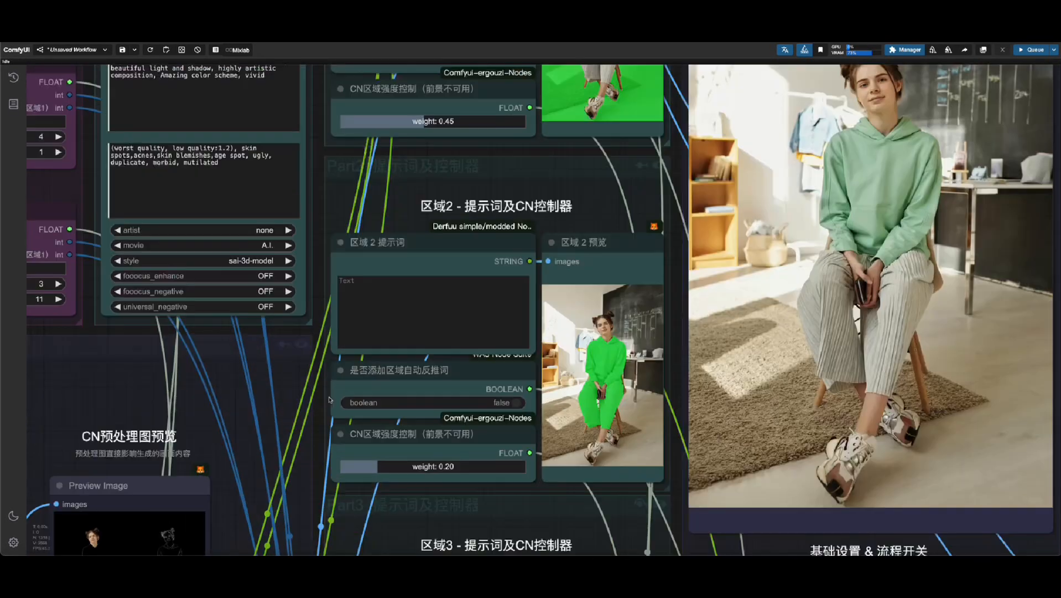
{"action": "scroll", "coordinate": [330, 399], "scroll_direction": "up", "scroll_amount": 2}
{"action": "left_click", "coordinate": [434, 365]}
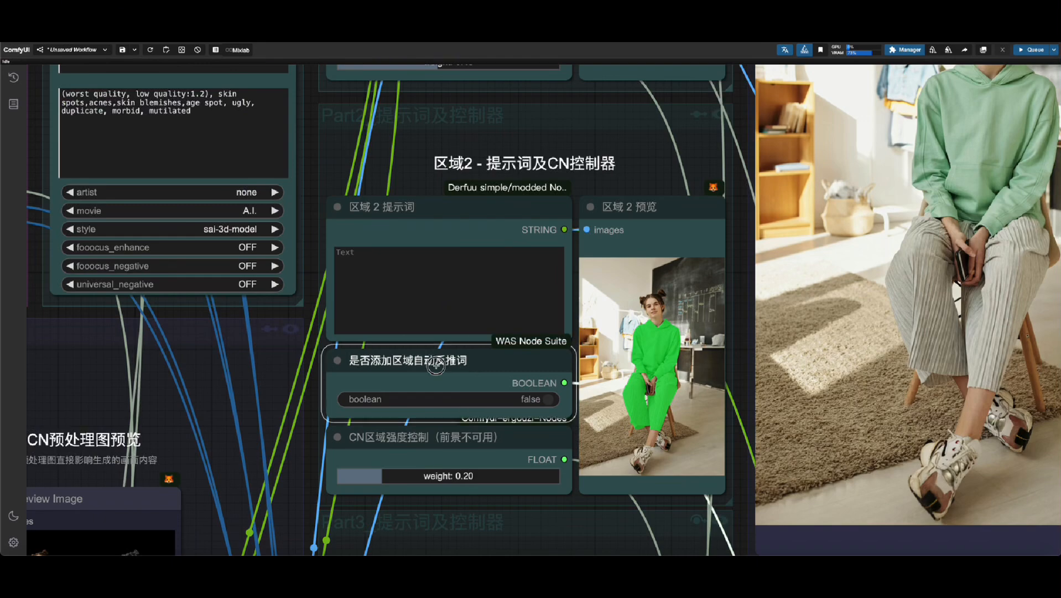
{"action": "left_click", "coordinate": [543, 398]}
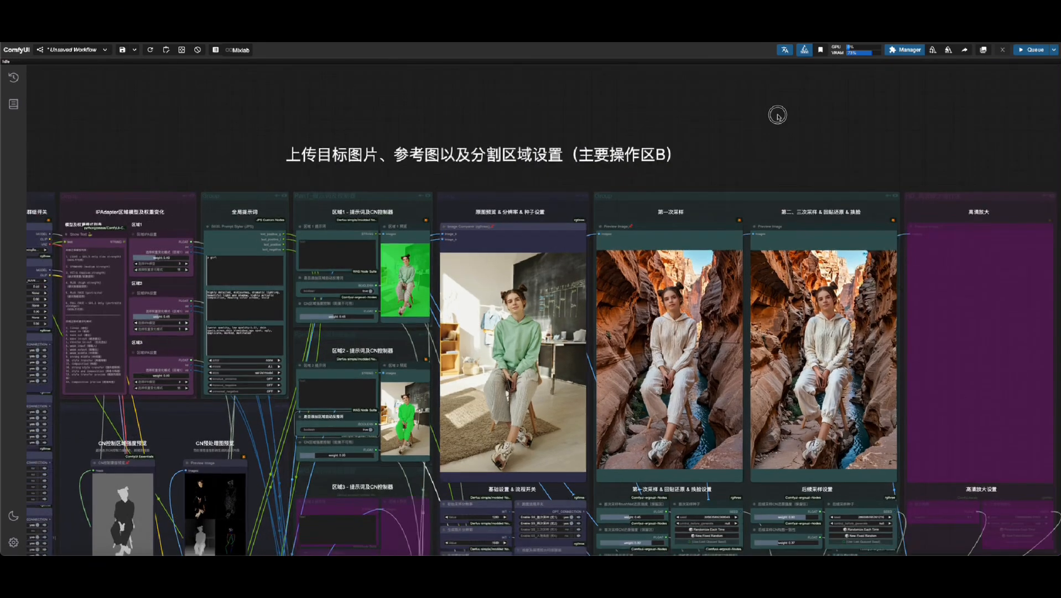
Replace reference image 2 with the yellow suit photo, and set region 2's CN区域强度控制 weight to 0.20
{"action": "scroll", "coordinate": [951, 198], "scroll_direction": "up", "scroll_amount": 3}
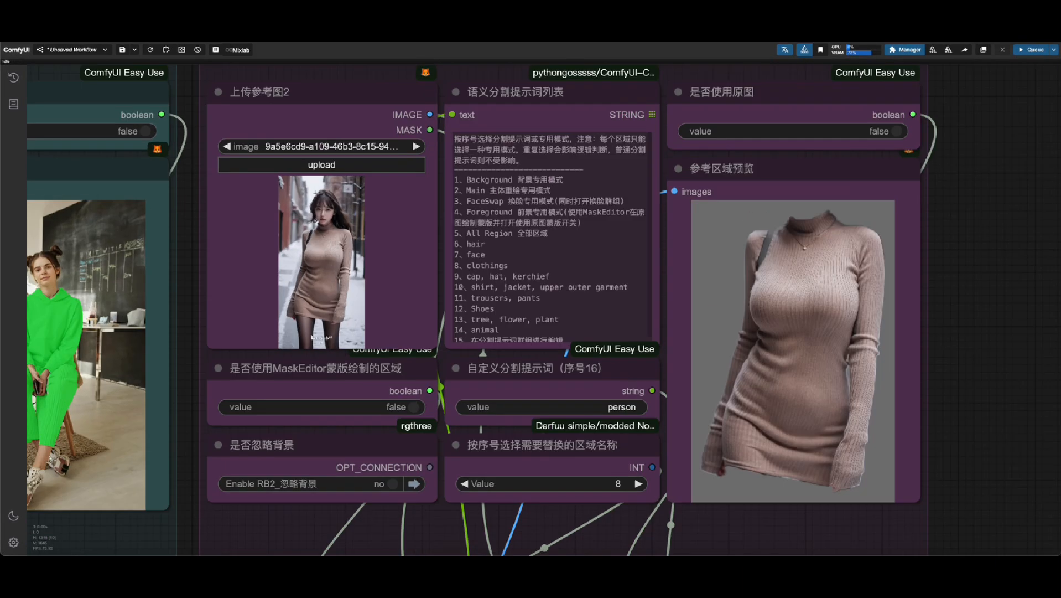
{"action": "left_click", "coordinate": [336, 171]}
{"action": "double_click", "coordinate": [818, 244]}
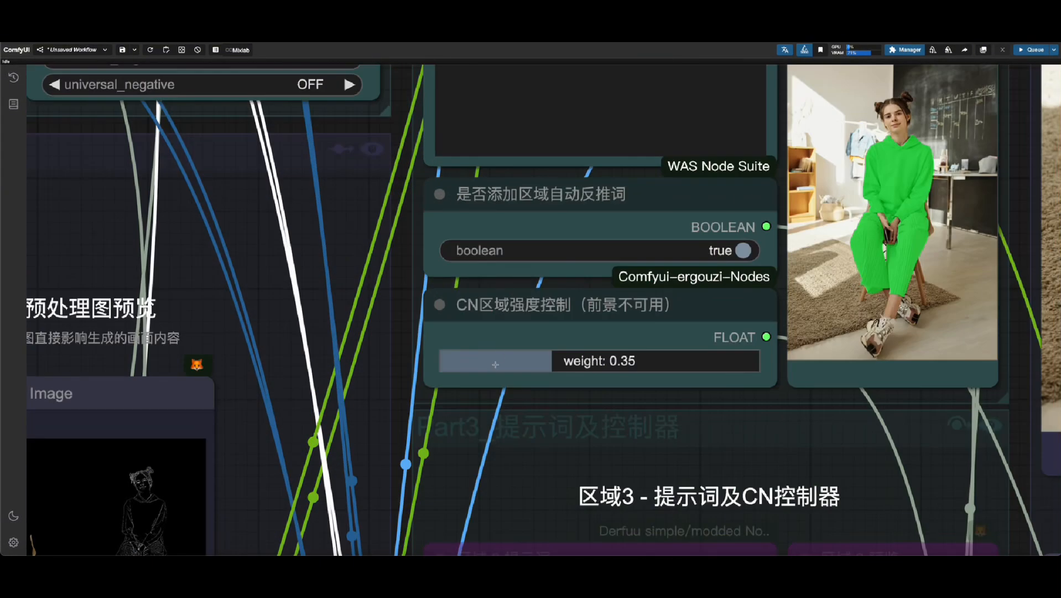
{"action": "left_click_drag", "start_coordinate": [552, 363], "coordinate": [503, 363]}
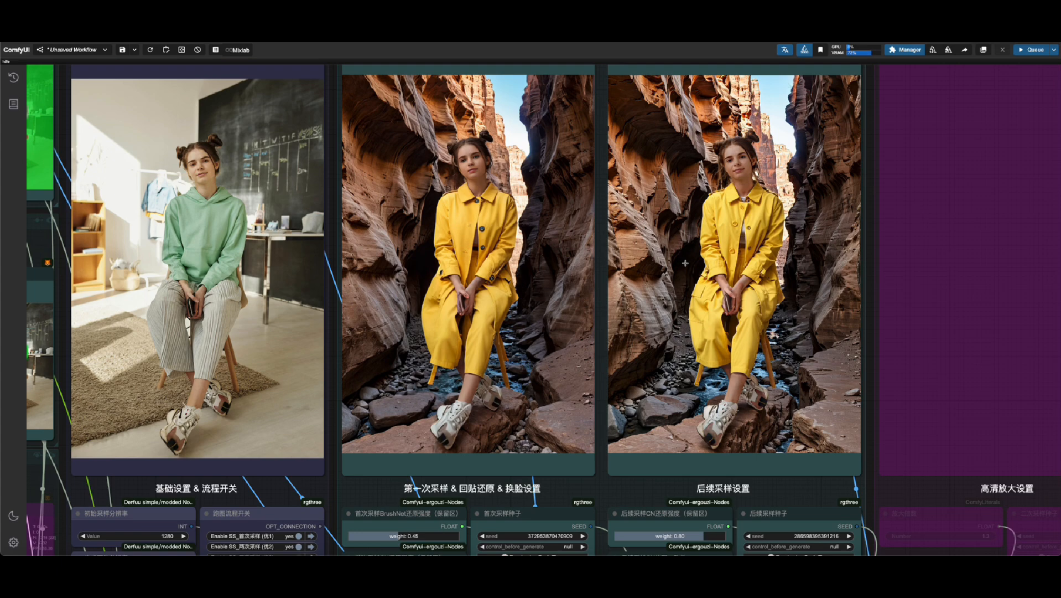
Inspect the yellow suit results and generate a new fixed random seed for 首次采样种子
{"action": "scroll", "coordinate": [689, 293], "scroll_direction": "down", "scroll_amount": 9}
{"action": "scroll", "coordinate": [563, 444], "scroll_direction": "up", "scroll_amount": 11}
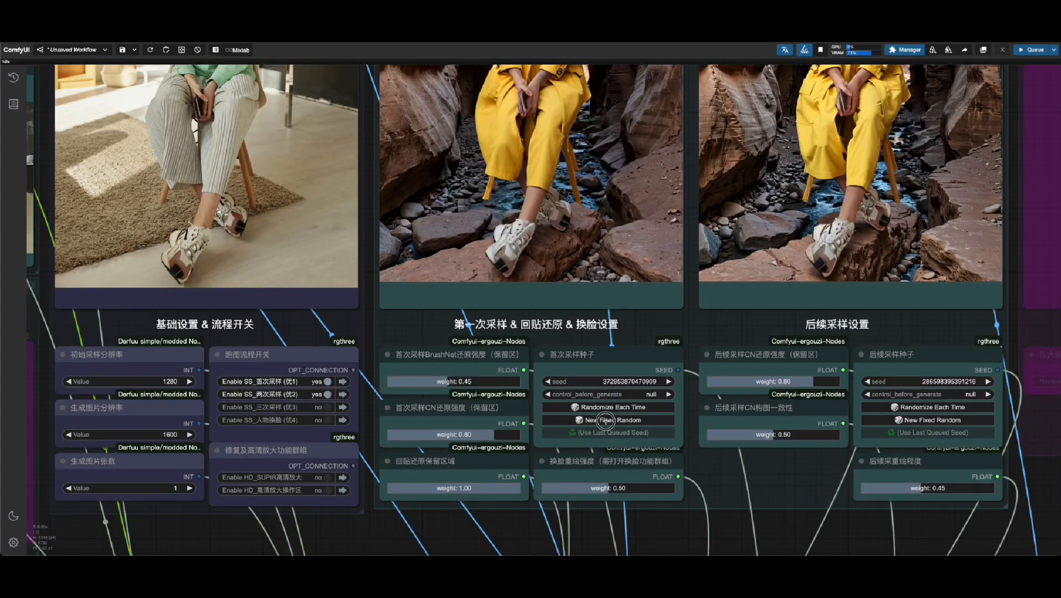
{"action": "left_click", "coordinate": [605, 421]}
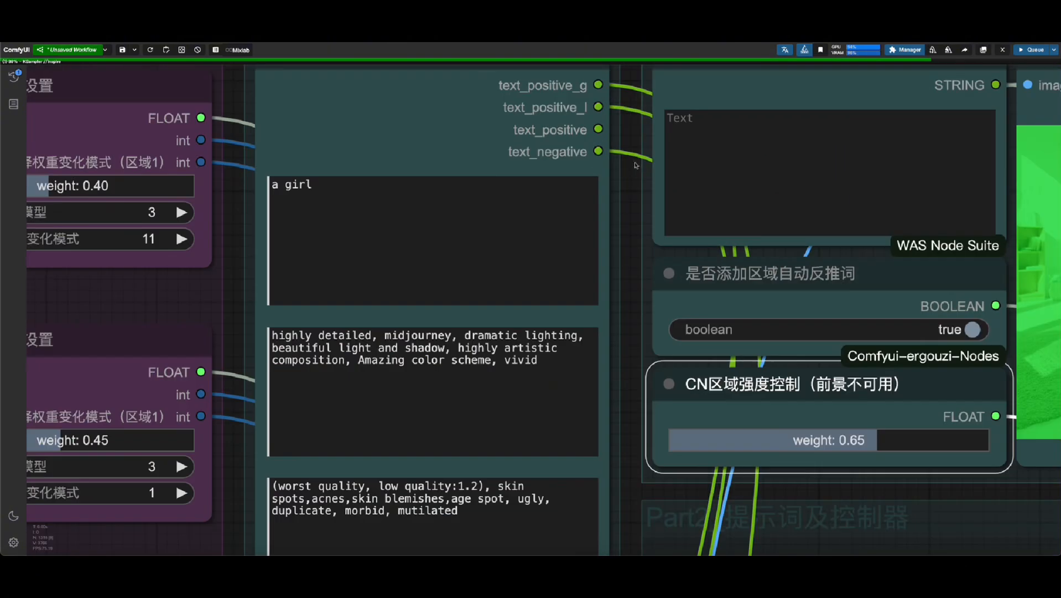
Extend the global positive prompt to "a girl sits on the chair"
{"action": "scroll", "coordinate": [260, 166], "scroll_direction": "up", "scroll_amount": 2}
{"action": "type", "text": "sits on"}
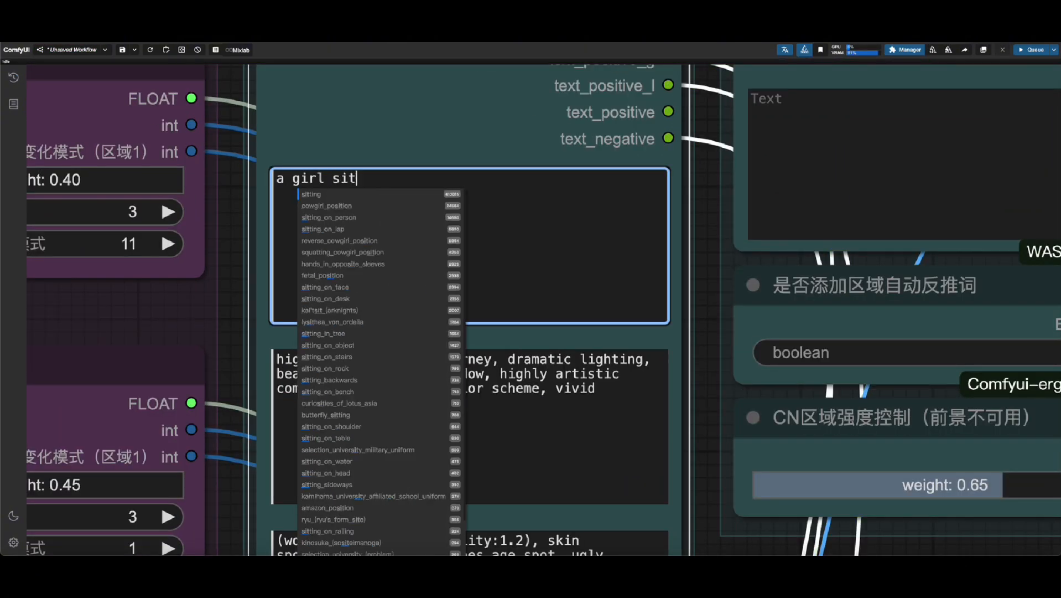
{"action": "type", "text": " the chair"}
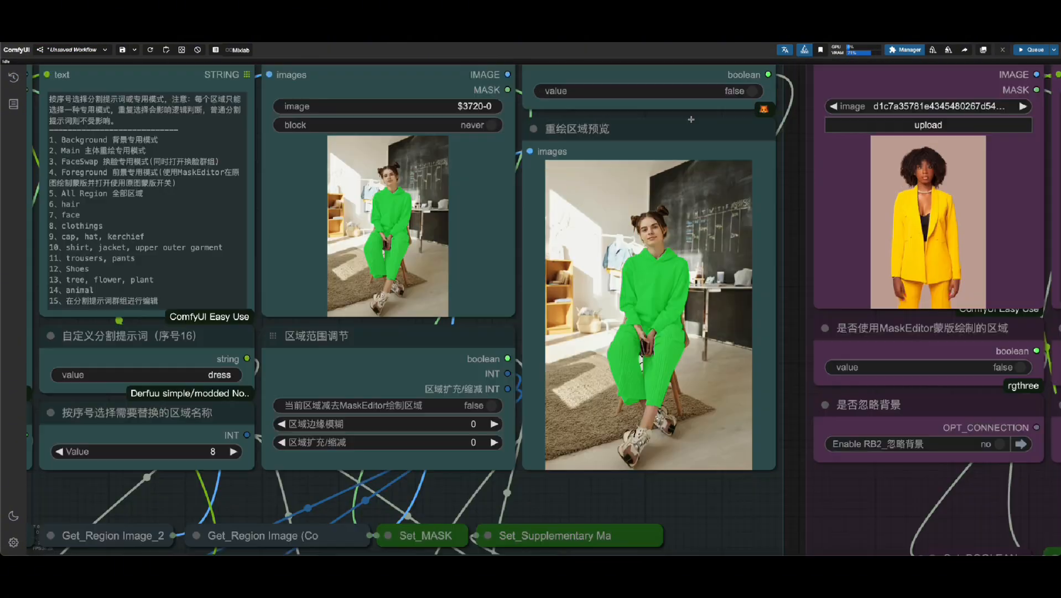
Paint a mask around the edges of the trousers on region 2's image in MaskEditor, save it to the node, and queue the workflow
{"action": "scroll", "coordinate": [736, 138], "scroll_direction": "up", "scroll_amount": 2}
{"action": "right_click", "coordinate": [313, 271]}
{"action": "left_click", "coordinate": [355, 301]}
{"action": "scroll", "coordinate": [470, 335], "scroll_direction": "up", "scroll_amount": 6}
{"action": "mouse_move", "coordinate": [553, 326]}
{"action": "left_mouse_down"}
{"action": "mouse_move", "coordinate": [518, 188]}
{"action": "mouse_move", "coordinate": [477, 332]}
{"action": "mouse_move", "coordinate": [601, 437]}
{"action": "mouse_move", "coordinate": [631, 426]}
{"action": "mouse_move", "coordinate": [692, 331]}
{"action": "mouse_move", "coordinate": [643, 429]}
{"action": "left_mouse_up"}
{"action": "key", "text": "bracketleft"}
{"action": "mouse_move", "coordinate": [643, 428]}
{"action": "left_mouse_down"}
{"action": "mouse_move", "coordinate": [678, 350]}
{"action": "mouse_move", "coordinate": [658, 213]}
{"action": "left_mouse_up"}
{"action": "left_click_drag", "start_coordinate": [472, 266], "coordinate": [486, 273]}
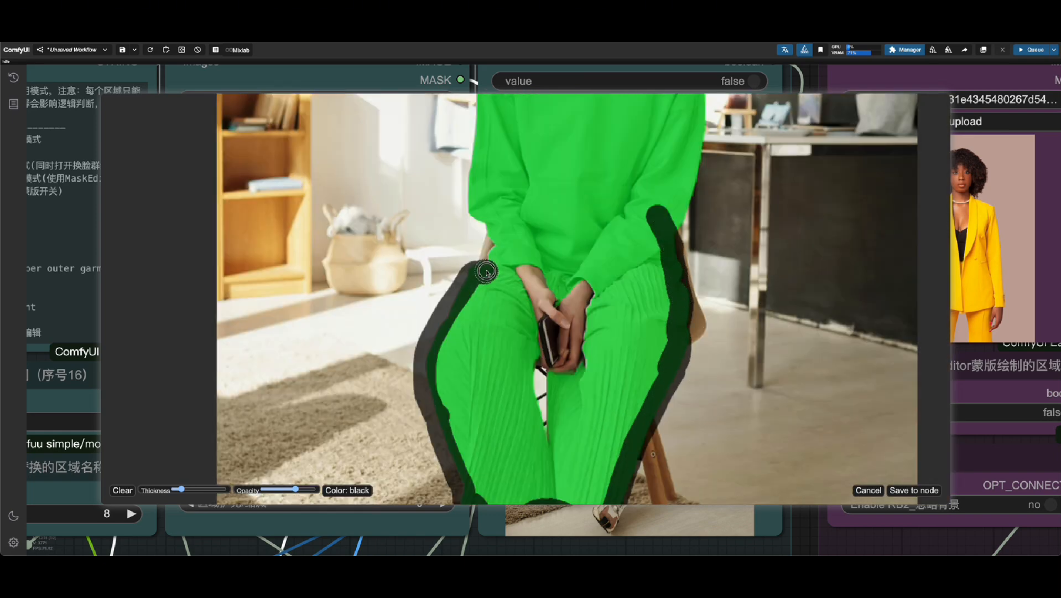
{"action": "left_click", "coordinate": [916, 492]}
{"action": "left_click", "coordinate": [706, 290]}
{"action": "key", "text": "ctrl+Return"}
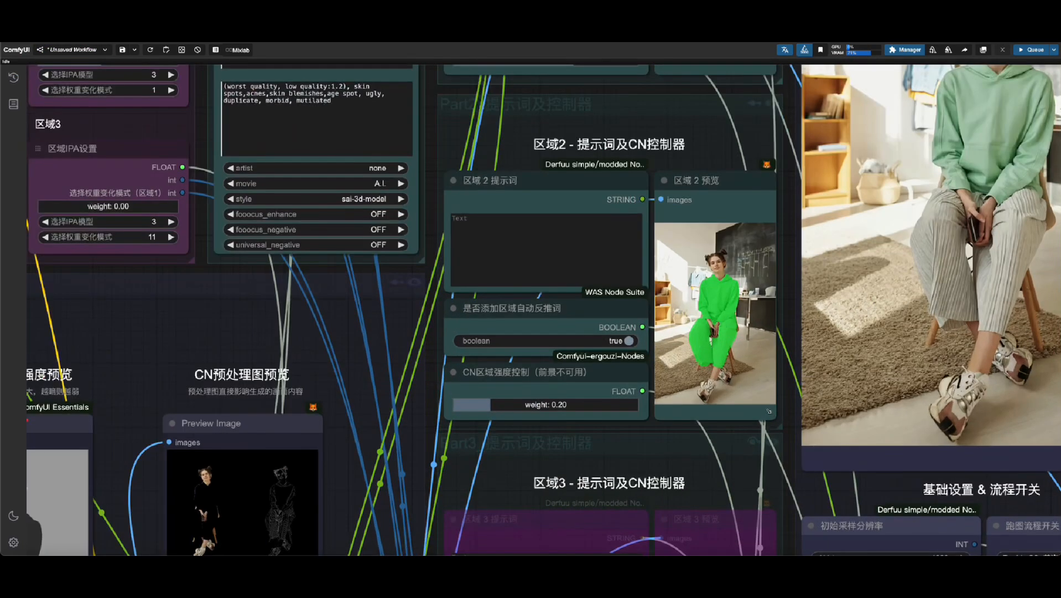
Enter "(blue jeans:1.2)" as region 2's prompt
{"action": "scroll", "coordinate": [770, 414], "scroll_direction": "up", "scroll_amount": 2}
{"action": "left_click_drag", "start_coordinate": [319, 392], "coordinate": [344, 390]}
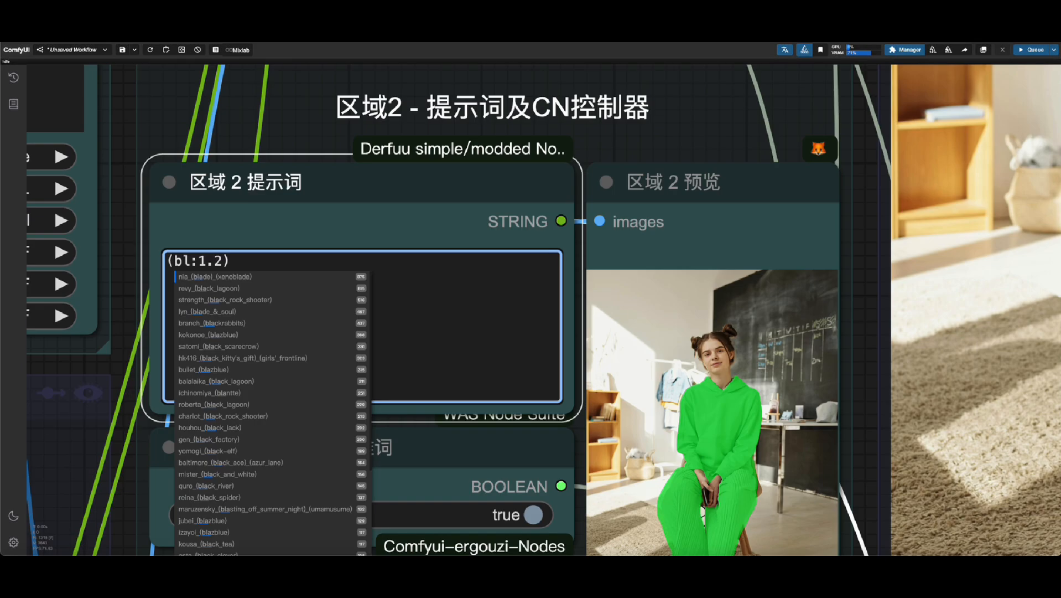
{"action": "type", "text": "ue jeans"}
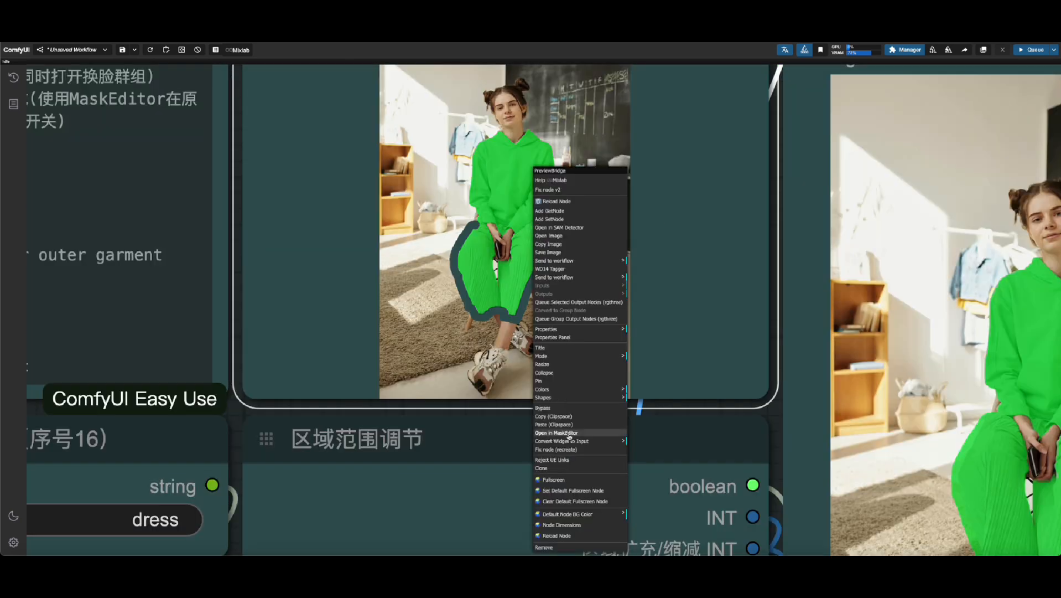
Paint the mask over both shoes on region 2's image in MaskEditor, and add "white sneakers" to region 2's prompt
{"action": "left_click", "coordinate": [578, 435]}
{"action": "scroll", "coordinate": [508, 459], "scroll_direction": "up", "scroll_amount": 5}
{"action": "mouse_move", "coordinate": [520, 275]}
{"action": "left_mouse_down"}
{"action": "mouse_move", "coordinate": [488, 388]}
{"action": "mouse_move", "coordinate": [548, 304]}
{"action": "mouse_move", "coordinate": [523, 283]}
{"action": "mouse_move", "coordinate": [492, 305]}
{"action": "mouse_move", "coordinate": [537, 293]}
{"action": "mouse_move", "coordinate": [586, 219]}
{"action": "mouse_move", "coordinate": [576, 266]}
{"action": "mouse_move", "coordinate": [603, 265]}
{"action": "left_mouse_up"}
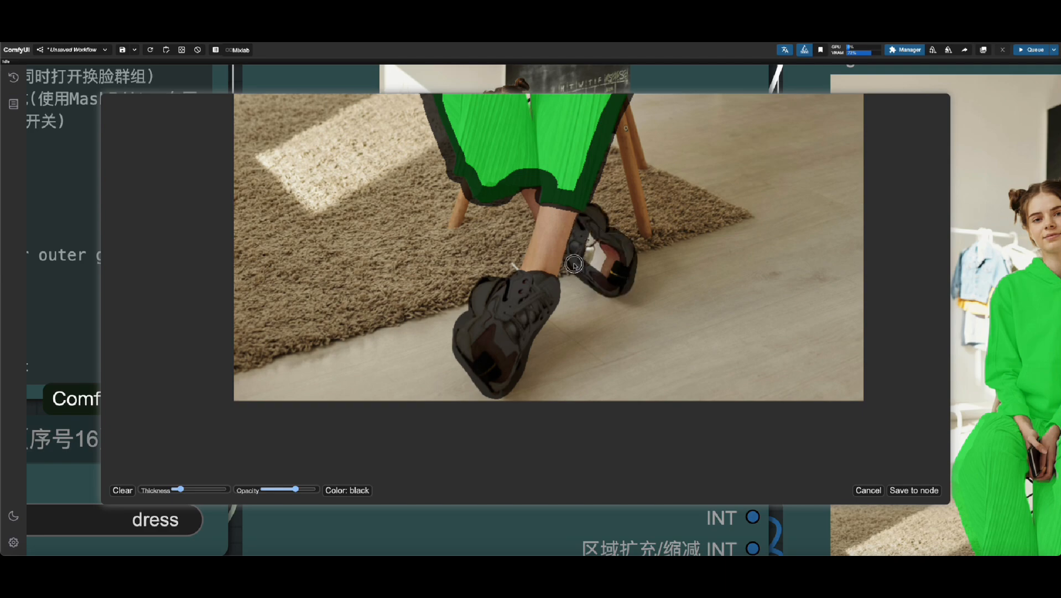
{"action": "left_click_drag", "start_coordinate": [603, 266], "coordinate": [586, 255]}
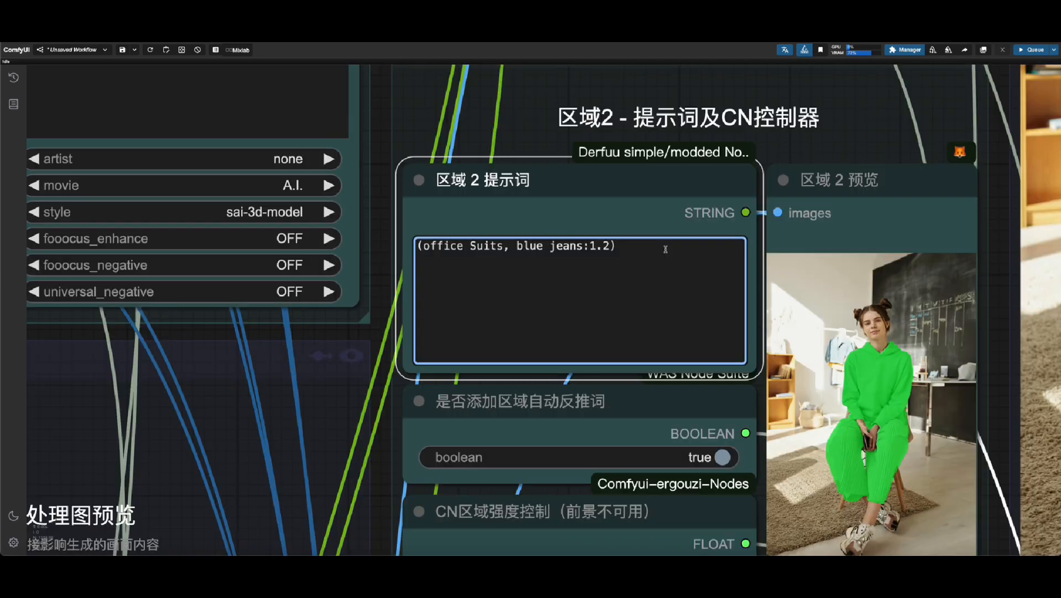
{"action": "type", "text": "white sneakers"}
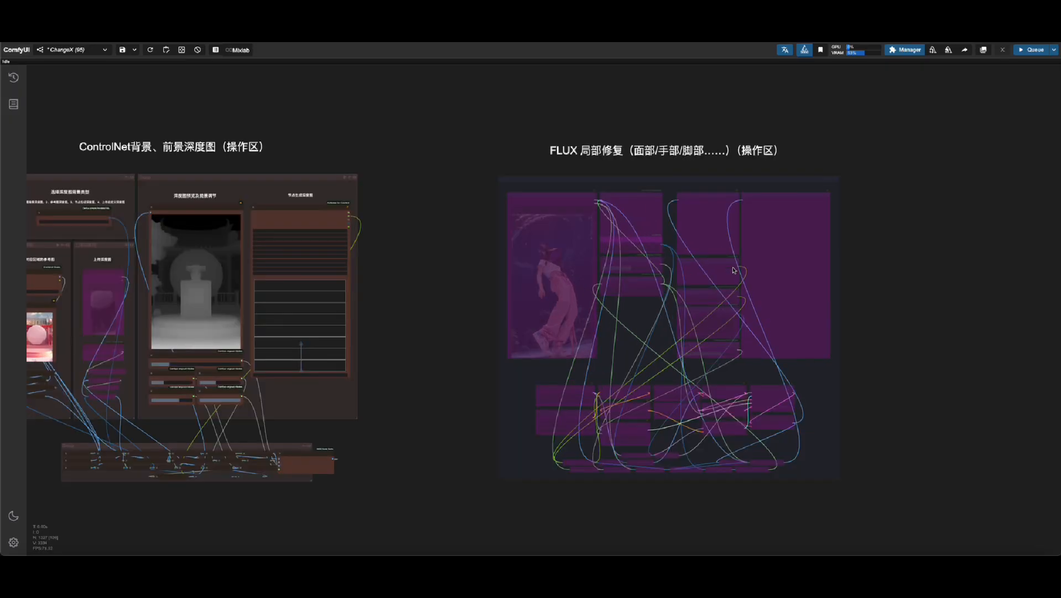
In the FLUX local repair section, paint a mask over both of the girl's hands on the loaded image in MaskEditor
{"action": "scroll", "coordinate": [843, 304], "scroll_direction": "up", "scroll_amount": 4}
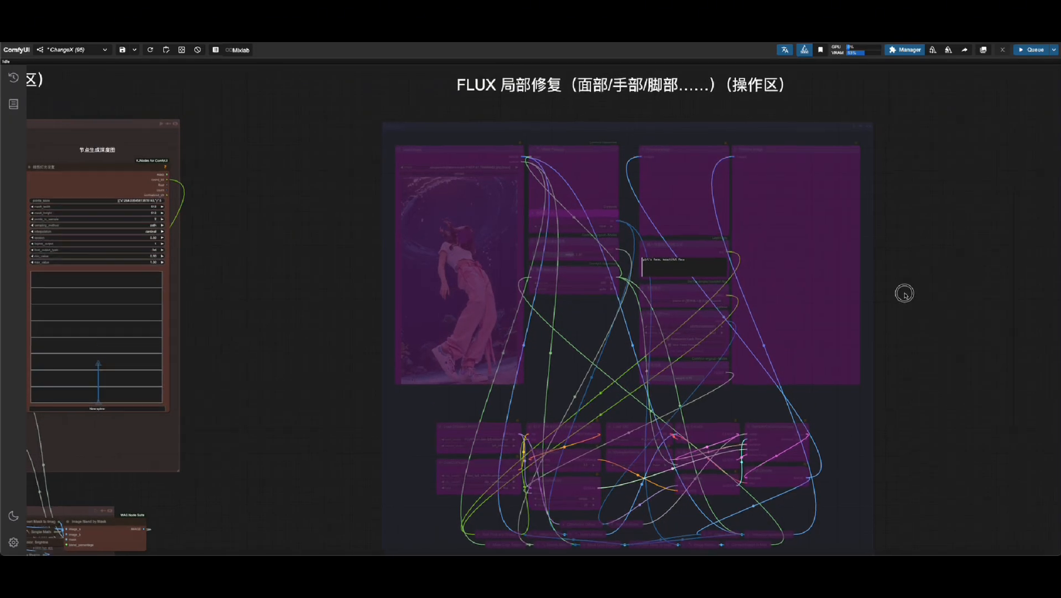
{"action": "left_click_drag", "start_coordinate": [922, 285], "coordinate": [878, 312]}
{"action": "scroll", "coordinate": [797, 151], "scroll_direction": "up", "scroll_amount": 2}
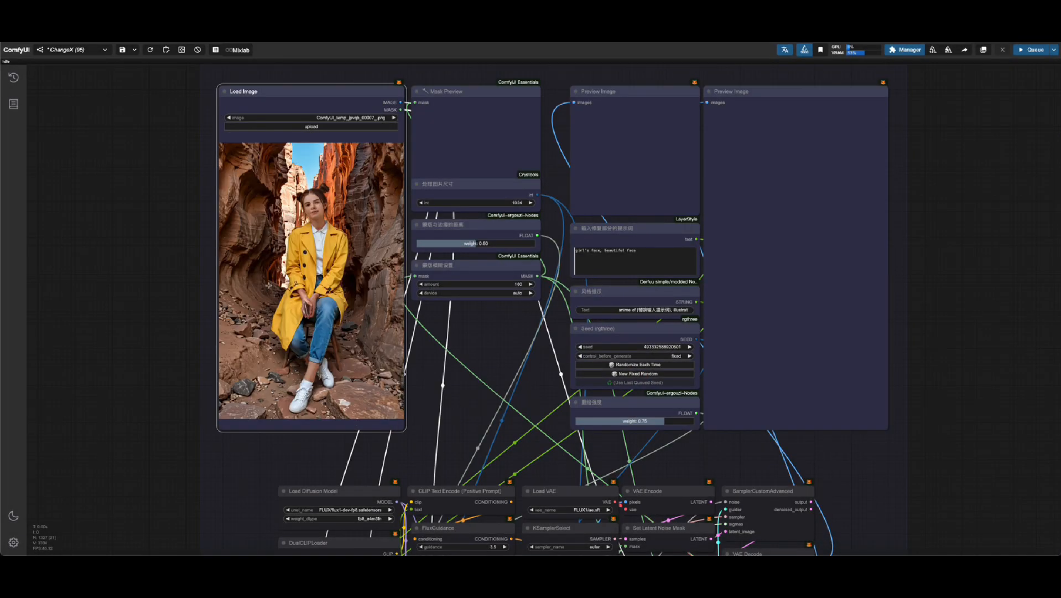
{"action": "scroll", "coordinate": [310, 276], "scroll_direction": "up", "scroll_amount": 10}
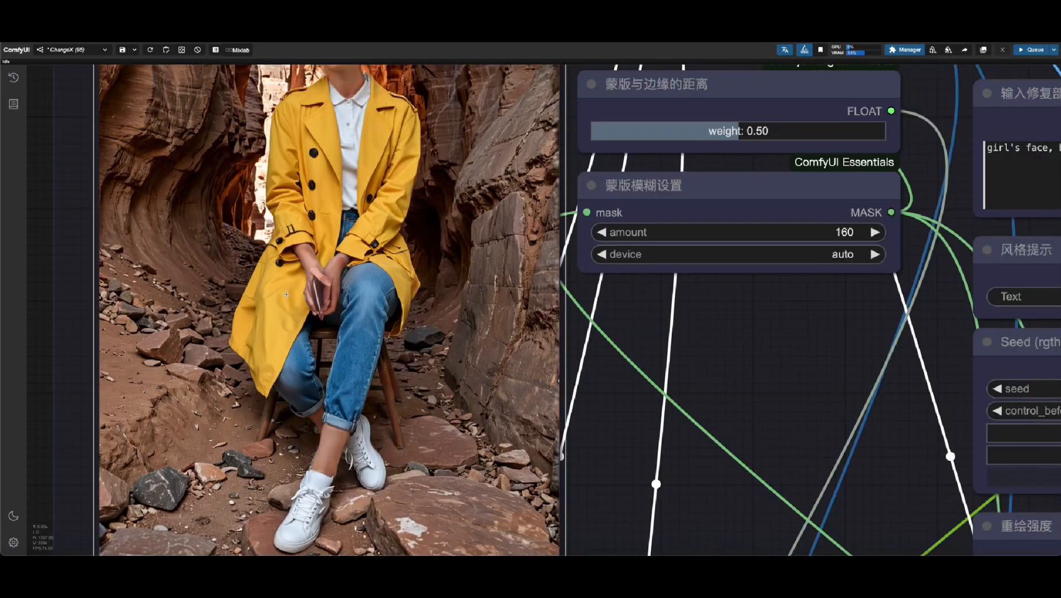
{"action": "right_click", "coordinate": [344, 158]}
{"action": "left_click", "coordinate": [385, 434]}
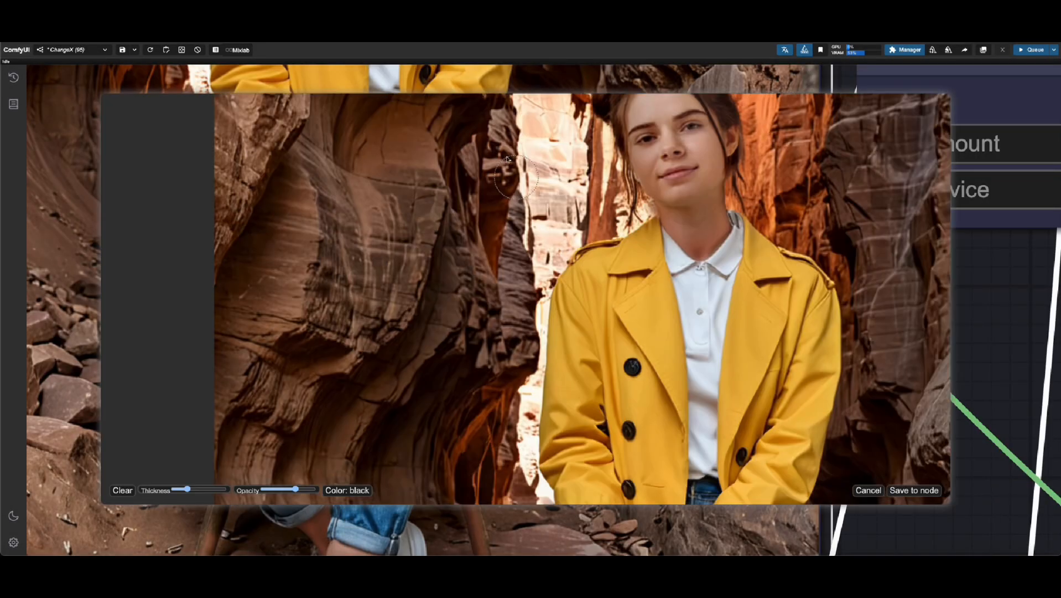
{"action": "mouse_move", "coordinate": [628, 297]}
{"action": "left_mouse_down"}
{"action": "mouse_move", "coordinate": [616, 339]}
{"action": "mouse_move", "coordinate": [548, 373]}
{"action": "mouse_move", "coordinate": [579, 335]}
{"action": "mouse_move", "coordinate": [586, 402]}
{"action": "mouse_move", "coordinate": [592, 387]}
{"action": "left_mouse_up"}
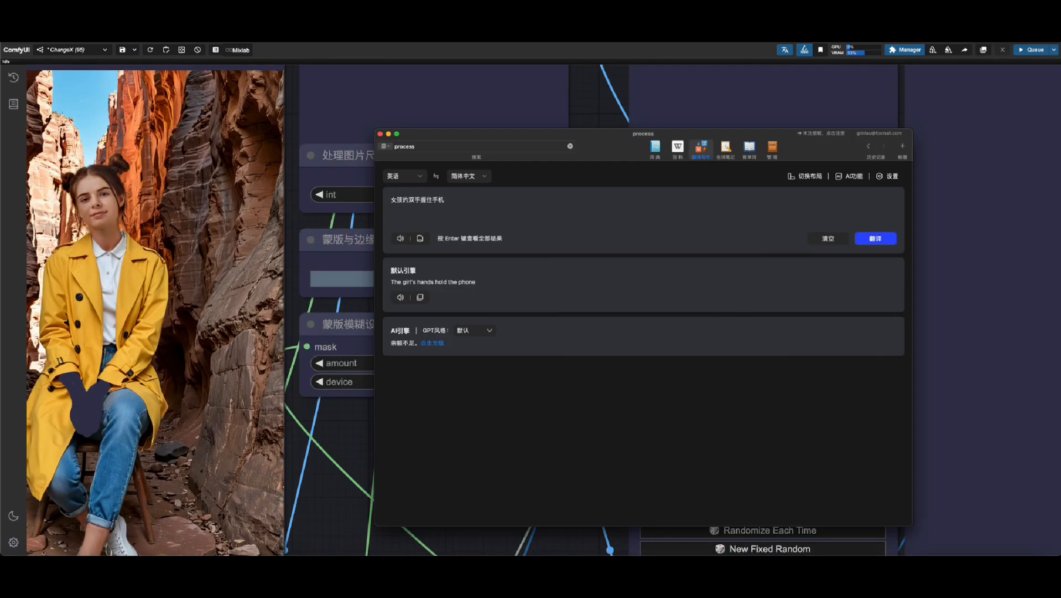
Copy the English translation from the dictionary app, enter "The girl's hands hold the phone" as the ComfyUI repair prompt, and queue the workflow
{"action": "left_click", "coordinate": [420, 298]}
{"action": "key", "text": "super+Tab"}
{"action": "key", "text": "super+a"}
{"action": "type", "text": "The girl's hands hold the phone"}
{"action": "left_click", "coordinate": [609, 341]}
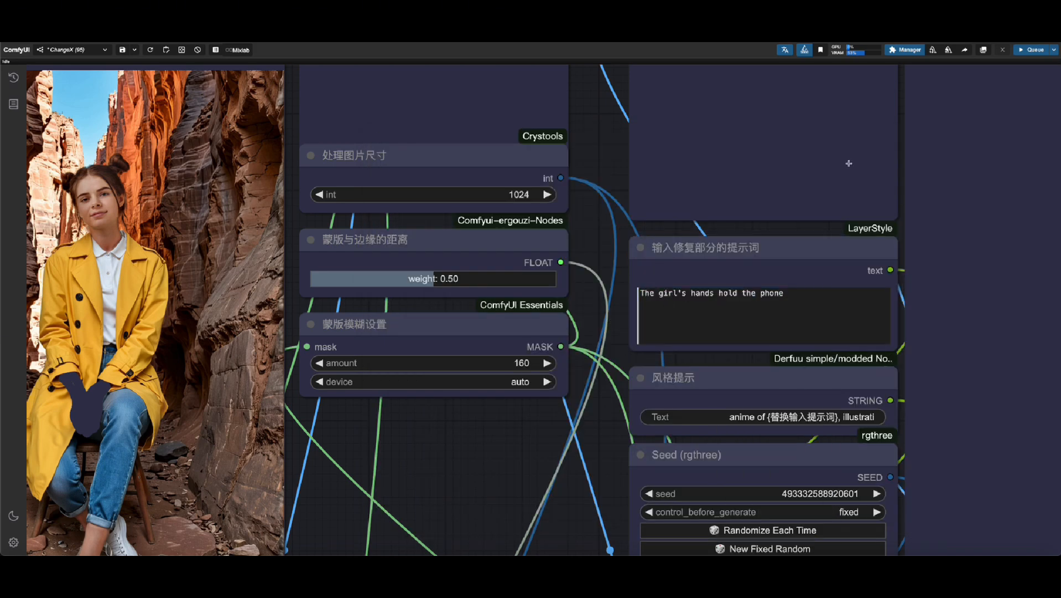
{"action": "left_click", "coordinate": [1032, 50]}
Examine the repaired hands and phone in both the cropped preview and the full composite image
{"action": "left_click_drag", "start_coordinate": [471, 476], "coordinate": [297, 286]}
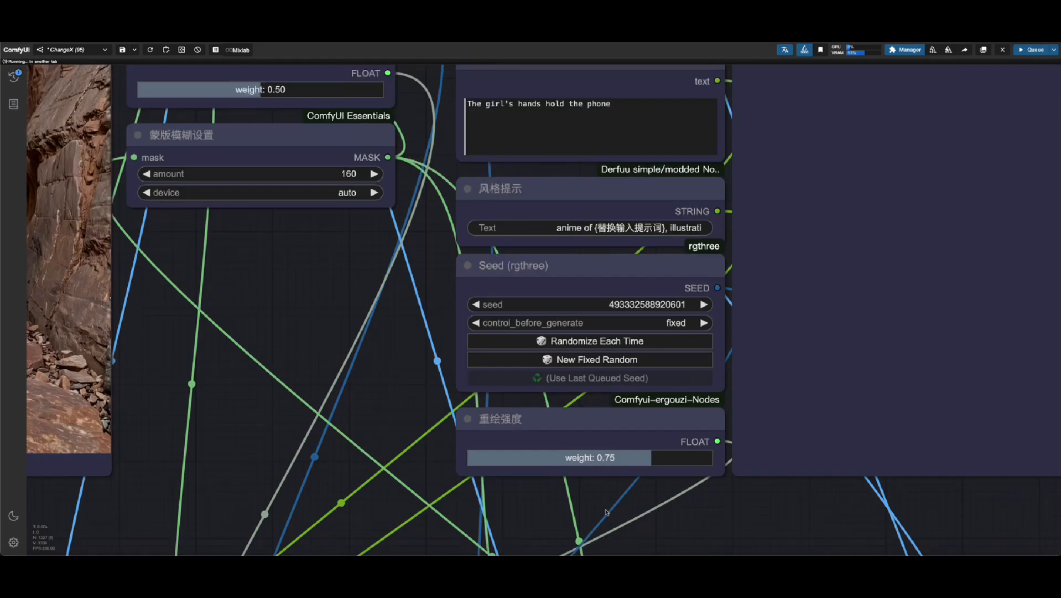
{"action": "left_click", "coordinate": [558, 424]}
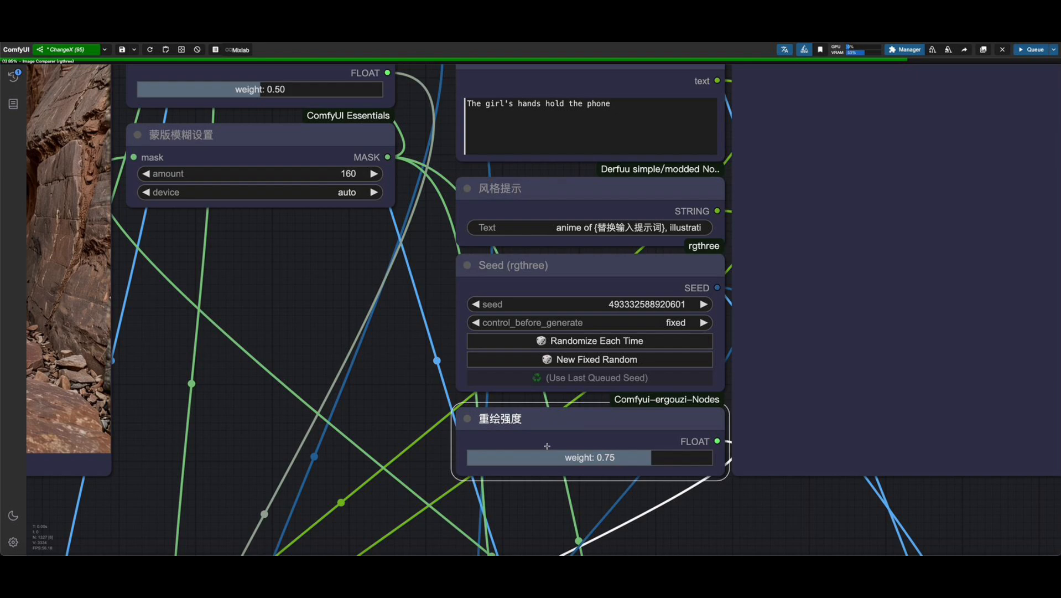
{"action": "scroll", "coordinate": [547, 446], "scroll_direction": "down", "scroll_amount": 10}
{"action": "left_click_drag", "start_coordinate": [844, 293], "coordinate": [926, 284]}
{"action": "scroll", "coordinate": [926, 284], "scroll_direction": "up", "scroll_amount": 2}
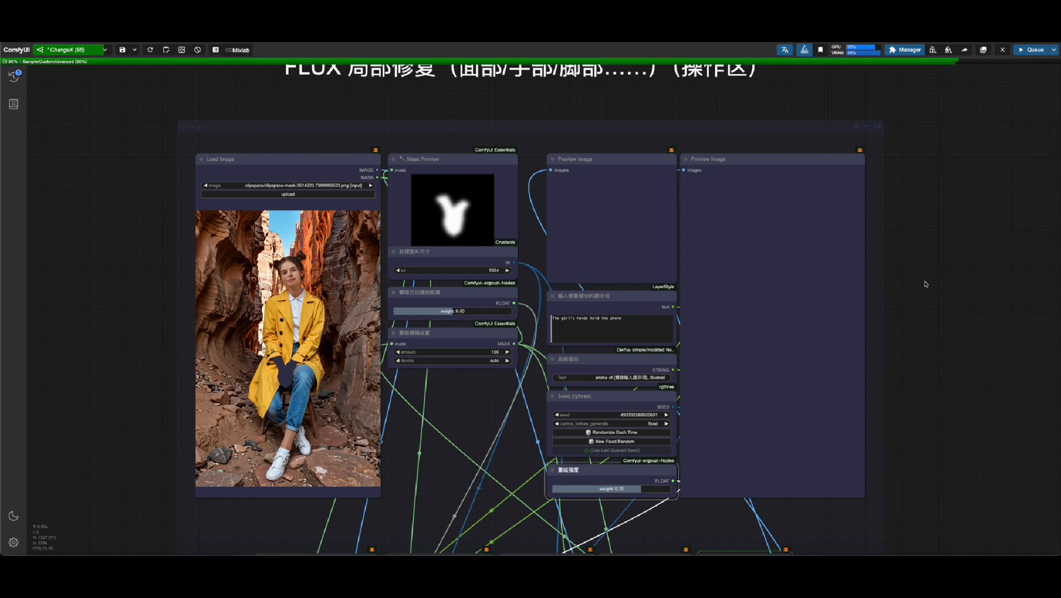
{"action": "scroll", "coordinate": [609, 227], "scroll_direction": "up", "scroll_amount": 10}
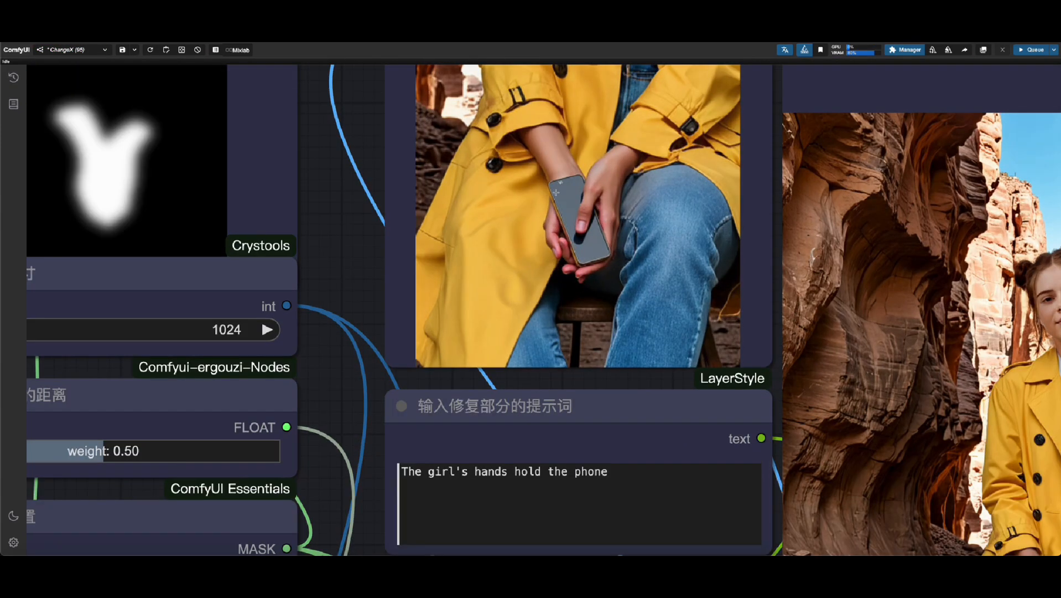
{"action": "scroll", "coordinate": [552, 247], "scroll_direction": "down", "scroll_amount": 12}
{"action": "scroll", "coordinate": [750, 394], "scroll_direction": "up", "scroll_amount": 12}
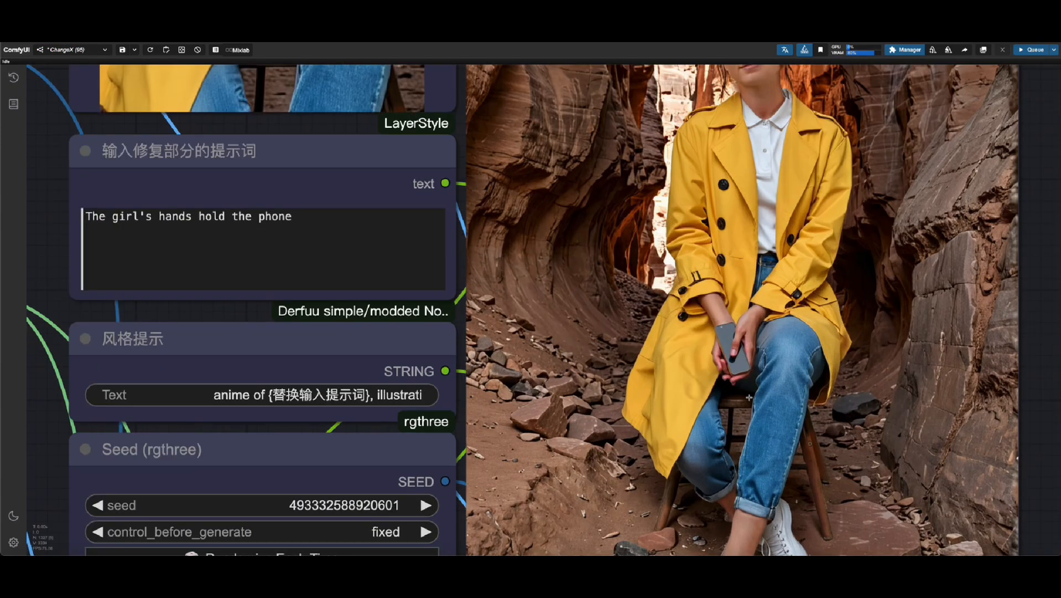
{"action": "scroll", "coordinate": [735, 369], "scroll_direction": "up", "scroll_amount": 8}
{"action": "scroll", "coordinate": [691, 332], "scroll_direction": "down", "scroll_amount": 15}
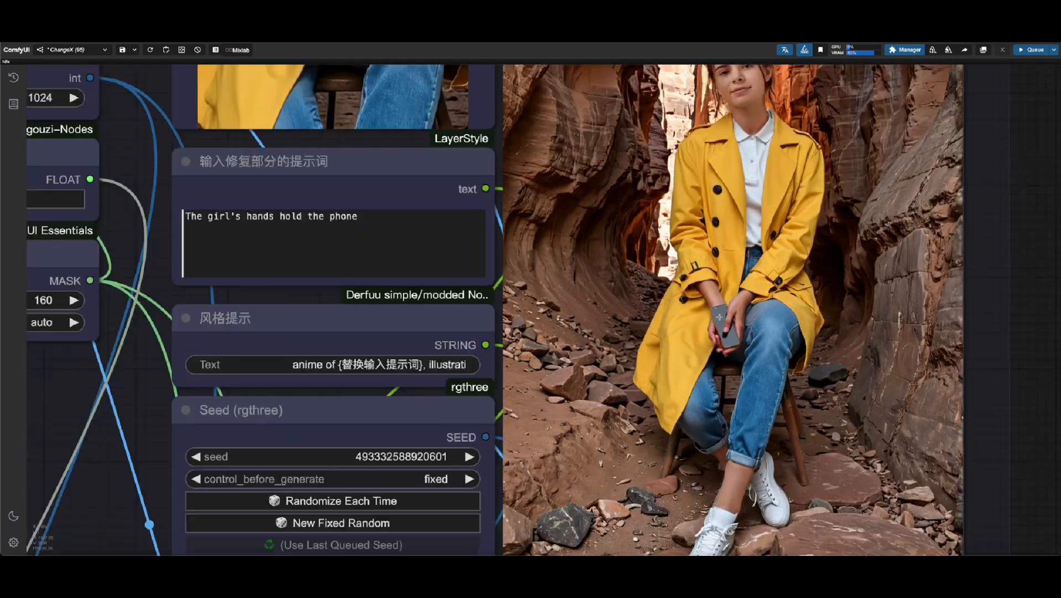
Set the local repair's redraw strength to 0.40 and queue the workflow again
{"action": "scroll", "coordinate": [501, 463], "scroll_direction": "up", "scroll_amount": 2}
{"action": "left_click", "coordinate": [479, 521]}
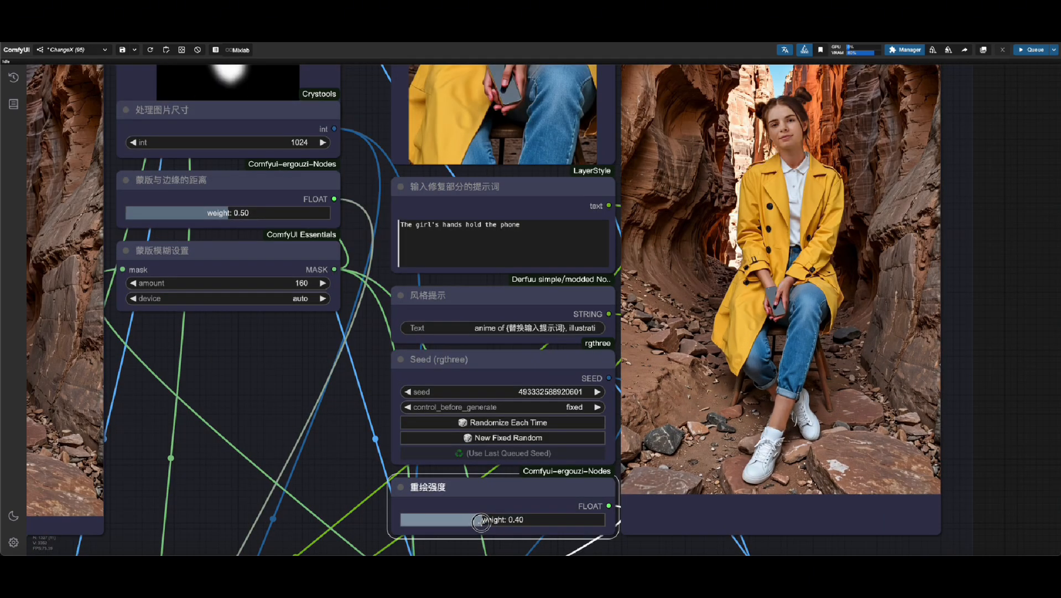
{"action": "key", "text": "ctrl+Return"}
{"action": "scroll", "coordinate": [841, 226], "scroll_direction": "down", "scroll_amount": 2}
{"action": "left_click_drag", "start_coordinate": [970, 164], "coordinate": [931, 212]}
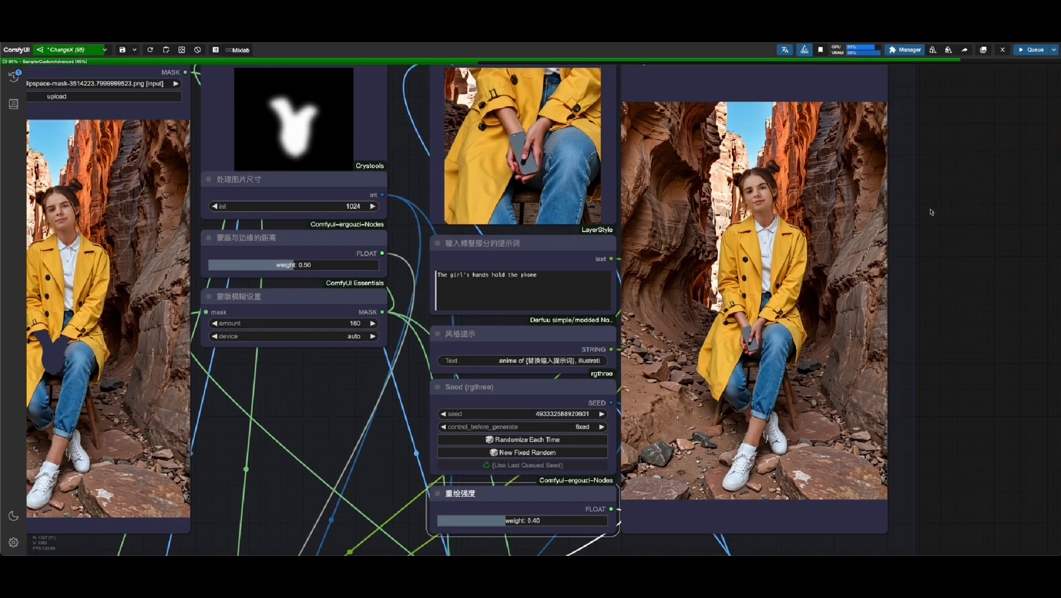
Set the local repair seed to randomize each time and queue the workflow
{"action": "scroll", "coordinate": [495, 134], "scroll_direction": "up", "scroll_amount": 13}
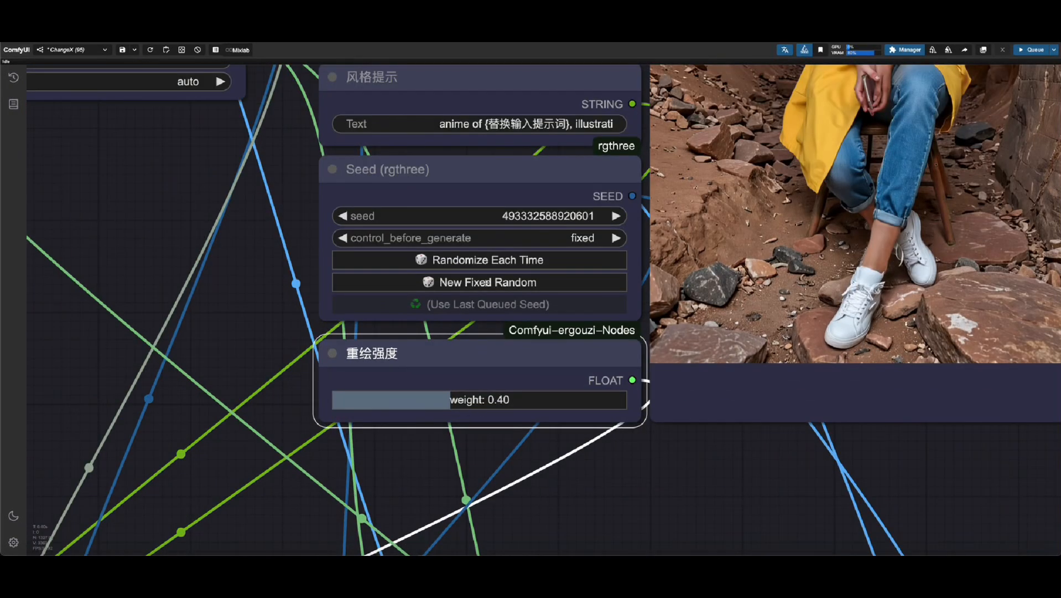
{"action": "left_click", "coordinate": [542, 263]}
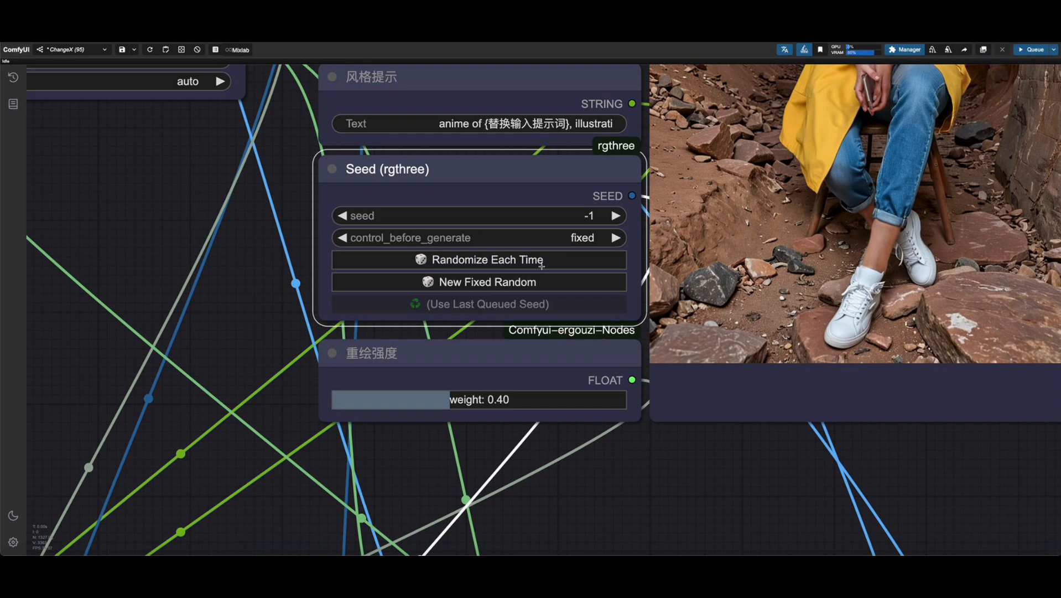
{"action": "scroll", "coordinate": [514, 286], "scroll_direction": "down", "scroll_amount": 10}
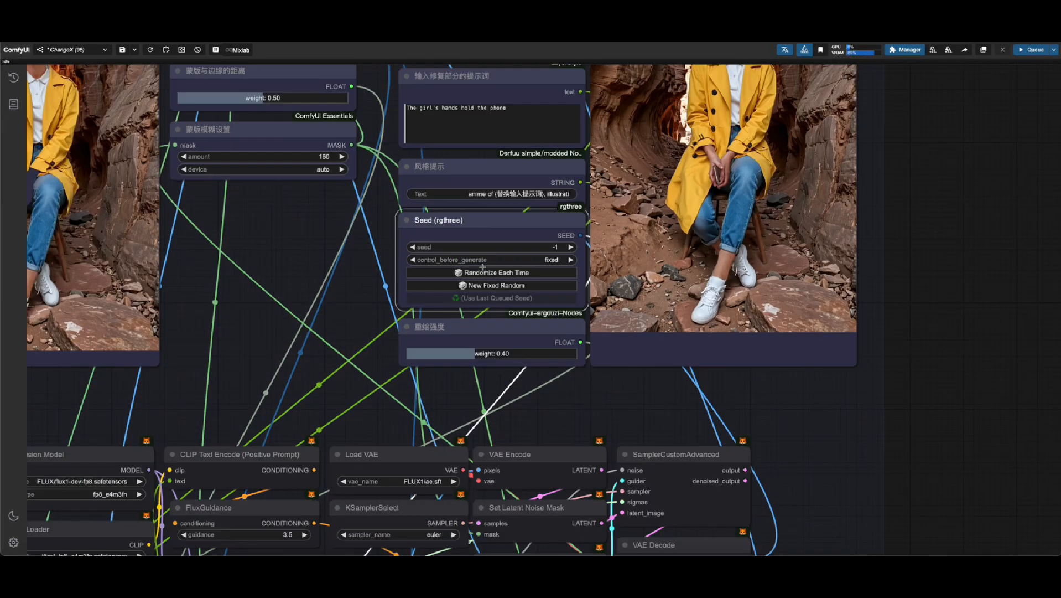
{"action": "scroll", "coordinate": [613, 182], "scroll_direction": "up", "scroll_amount": 6}
{"action": "left_click", "coordinate": [1037, 54]}
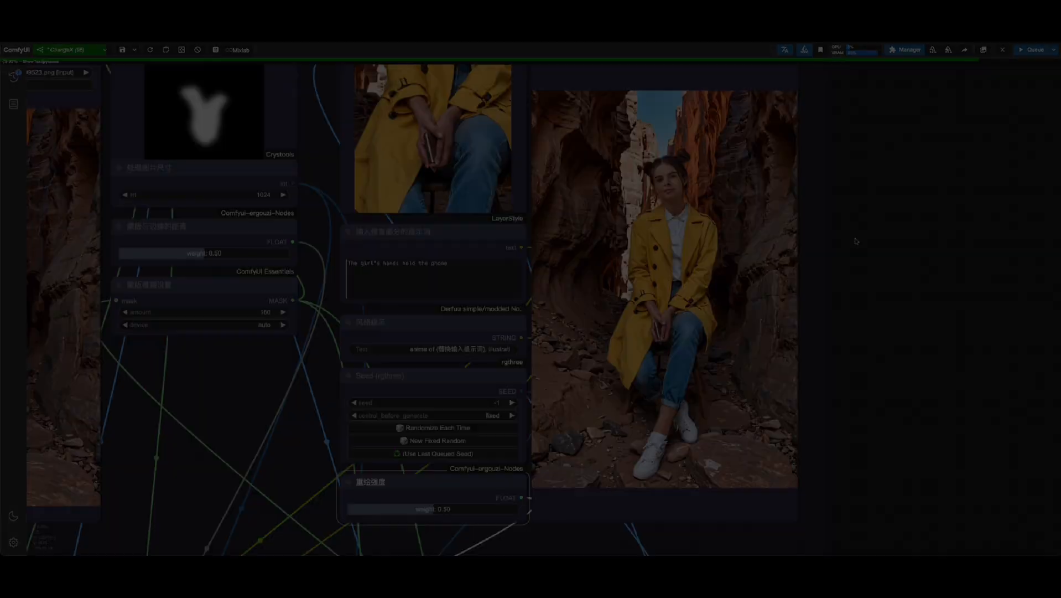
Examine the newly repaired hands in the composite preview and open that image at full size
{"action": "scroll", "coordinate": [661, 296], "scroll_direction": "up", "scroll_amount": 10}
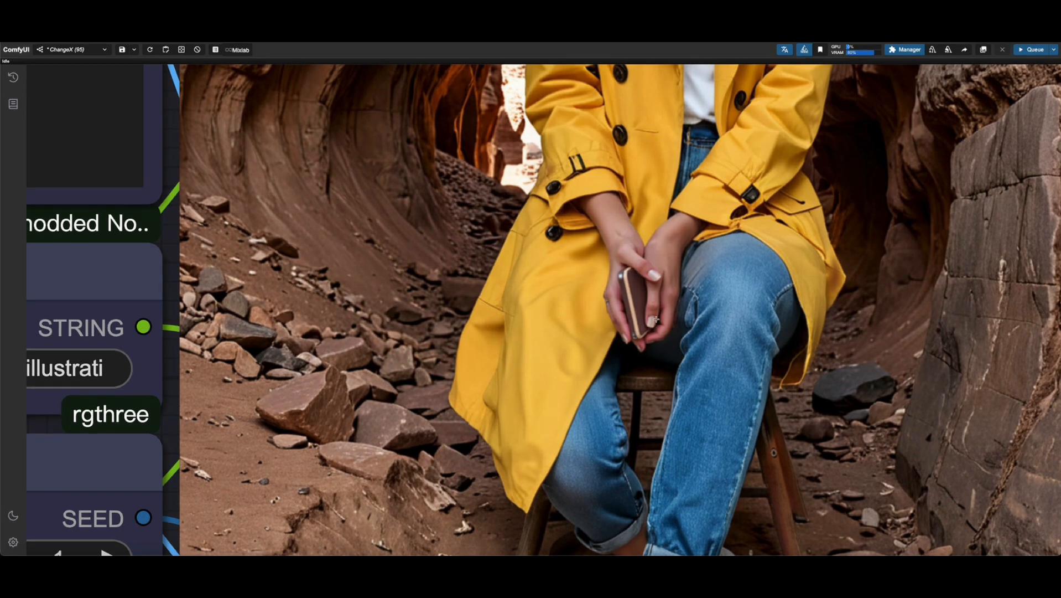
{"action": "scroll", "coordinate": [683, 338], "scroll_direction": "down", "scroll_amount": 15}
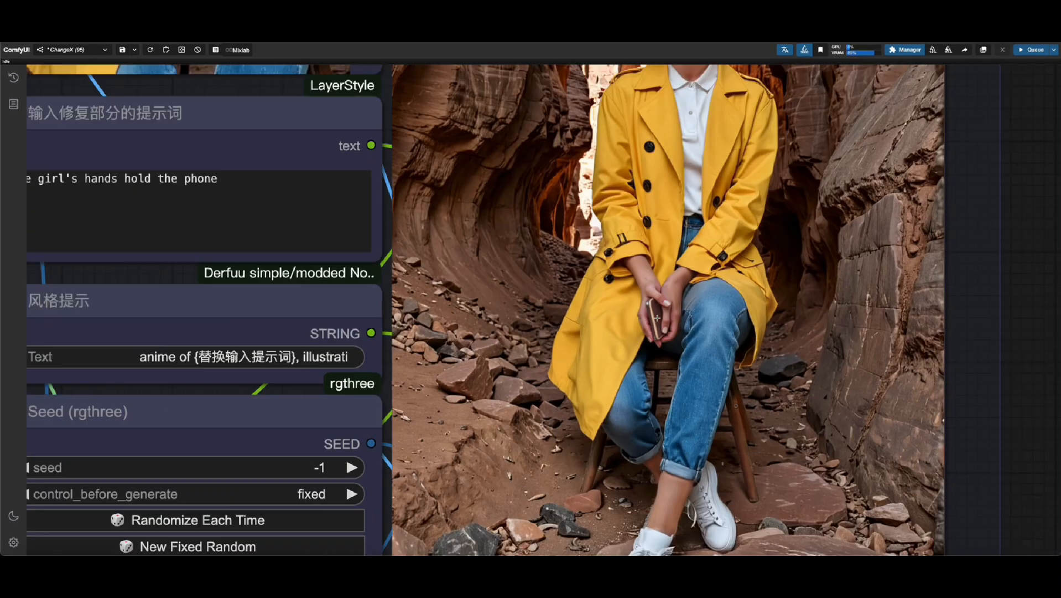
{"action": "right_click", "coordinate": [672, 319]}
{"action": "left_click", "coordinate": [706, 238]}
{"action": "scroll", "coordinate": [621, 315], "scroll_direction": "up", "scroll_amount": 6}
{"action": "right_click", "coordinate": [655, 305]}
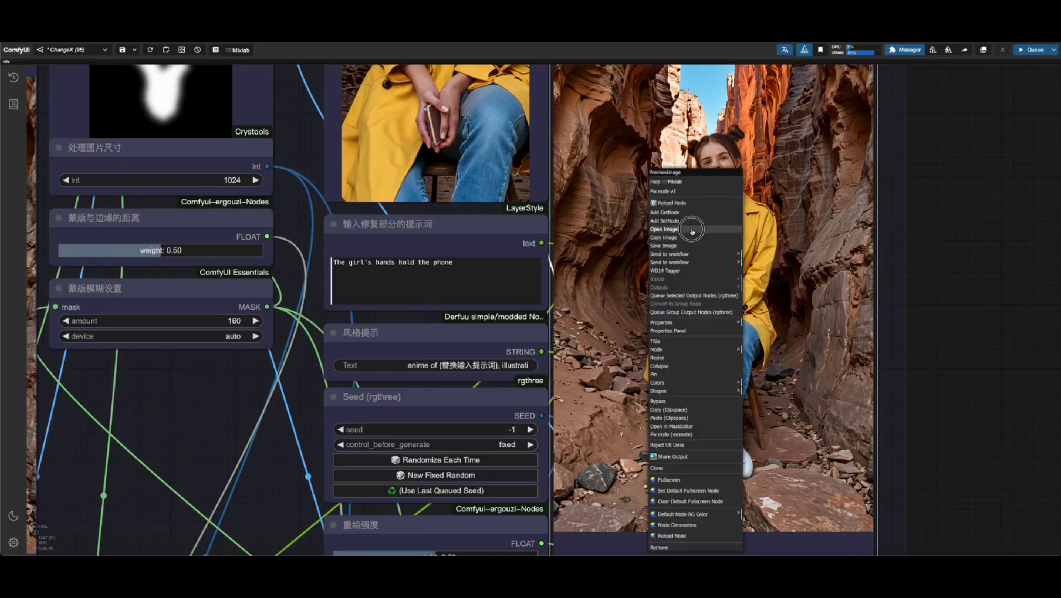
{"action": "left_click", "coordinate": [691, 229]}
{"action": "left_click", "coordinate": [520, 360]}
{"action": "scroll", "coordinate": [516, 312], "scroll_direction": "up", "scroll_amount": 3}
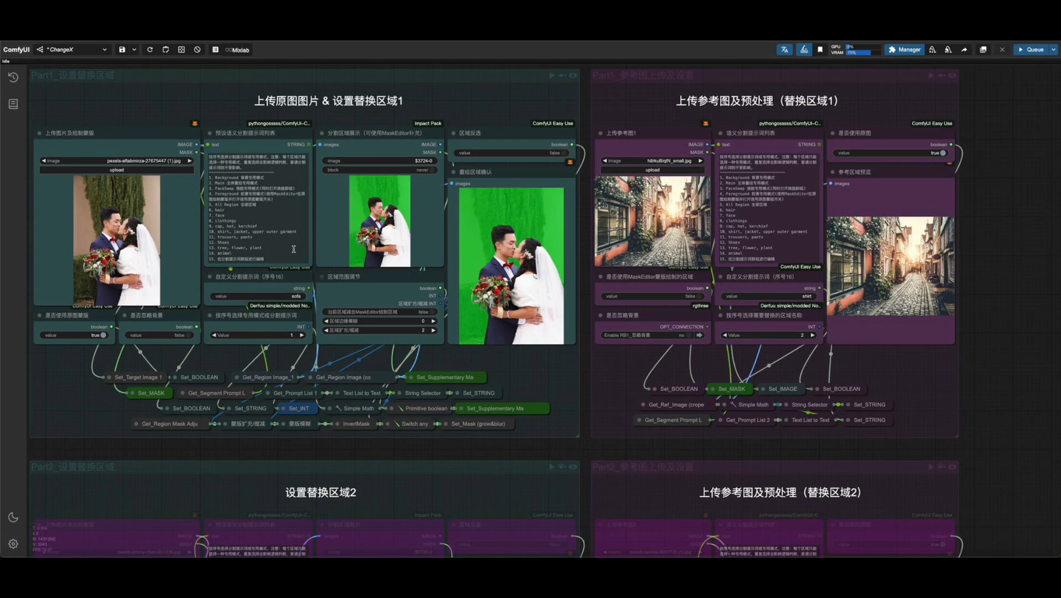
Examine the wedding workflow's original image alongside its first and later sampling results with the replaced street background
{"action": "scroll", "coordinate": [350, 245], "scroll_direction": "down", "scroll_amount": 11}
{"action": "left_click_drag", "start_coordinate": [799, 115], "coordinate": [388, 74]}
{"action": "scroll", "coordinate": [569, 221], "scroll_direction": "up", "scroll_amount": 6}
{"action": "scroll", "coordinate": [567, 246], "scroll_direction": "up", "scroll_amount": 4}
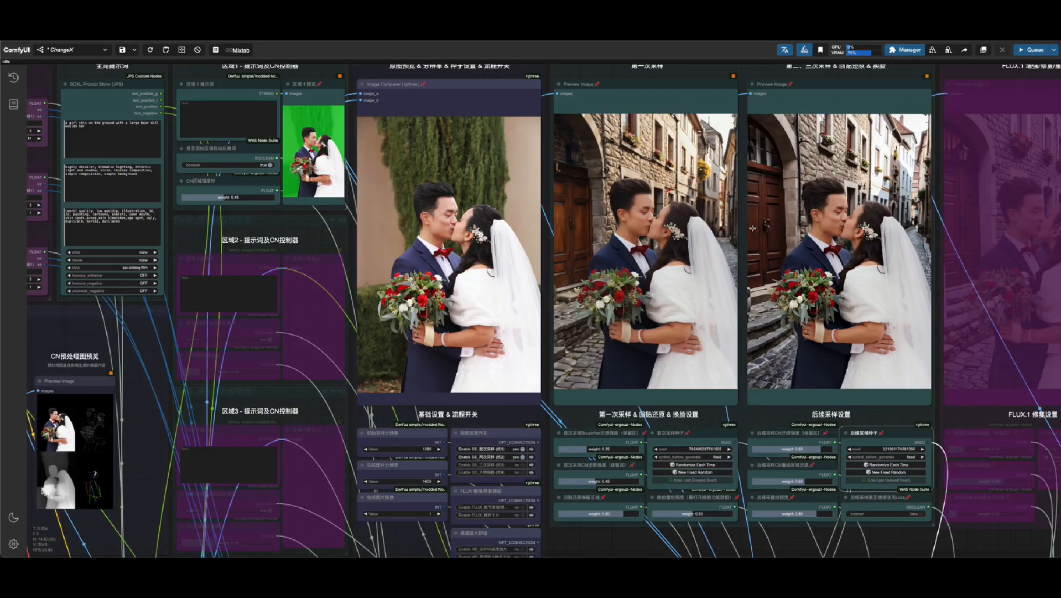
{"action": "scroll", "coordinate": [574, 336], "scroll_direction": "down", "scroll_amount": 4}
{"action": "left_click_drag", "start_coordinate": [541, 419], "coordinate": [526, 336]}
{"action": "scroll", "coordinate": [526, 336], "scroll_direction": "up", "scroll_amount": 13}
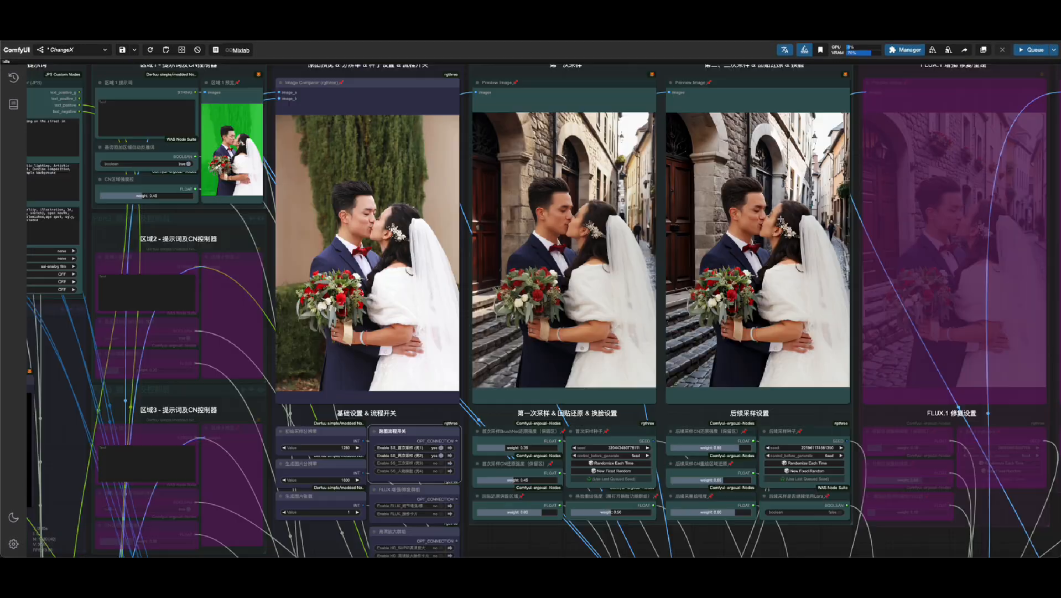
{"action": "scroll", "coordinate": [780, 218], "scroll_direction": "down", "scroll_amount": 2}
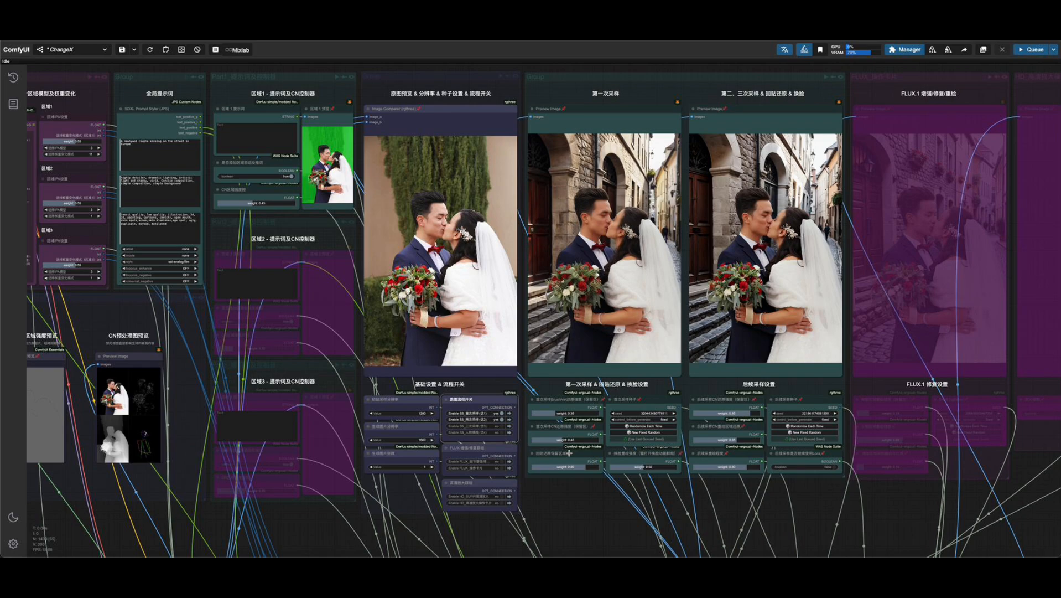
Enable both switches in the FLUX enhancement and repair group, and queue the wedding workflow
{"action": "scroll", "coordinate": [514, 487], "scroll_direction": "up", "scroll_amount": 10}
{"action": "left_click", "coordinate": [464, 387]}
{"action": "left_click", "coordinate": [469, 410]}
{"action": "scroll", "coordinate": [479, 407], "scroll_direction": "down", "scroll_amount": 10}
{"action": "scroll", "coordinate": [478, 408], "scroll_direction": "down", "scroll_amount": 2}
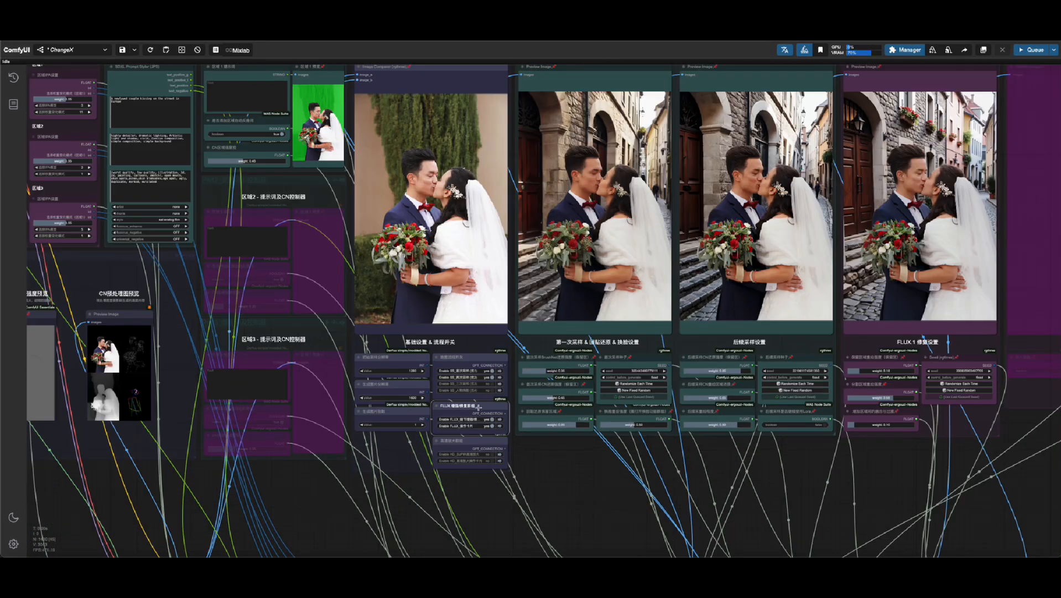
{"action": "left_click_drag", "start_coordinate": [649, 478], "coordinate": [564, 518]}
{"action": "left_click", "coordinate": [1032, 50]}
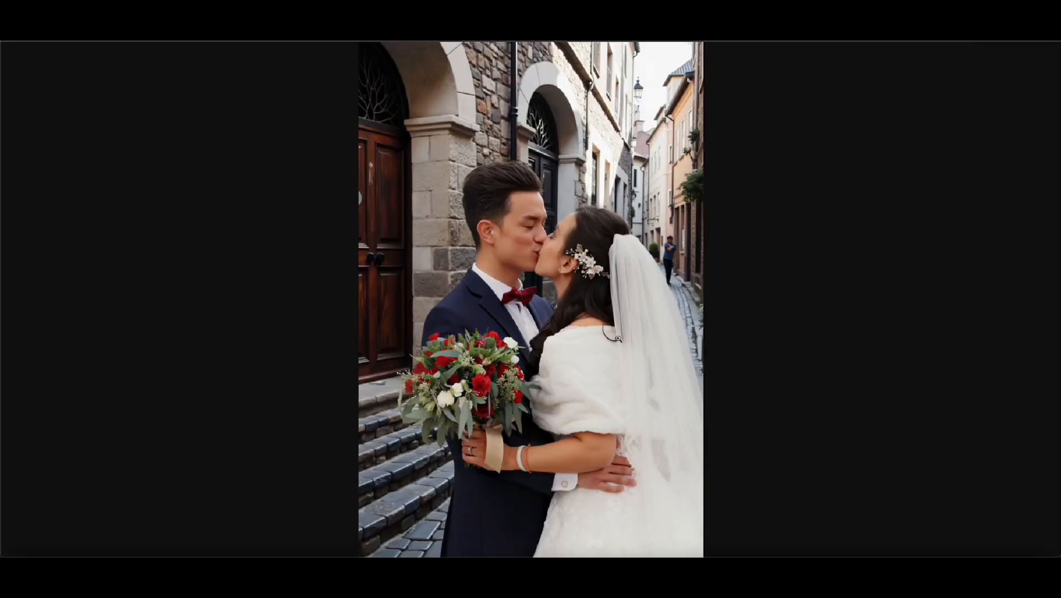
Examine the faces, bouquet and dress in the full-size wedding result
{"action": "left_click", "coordinate": [623, 350]}
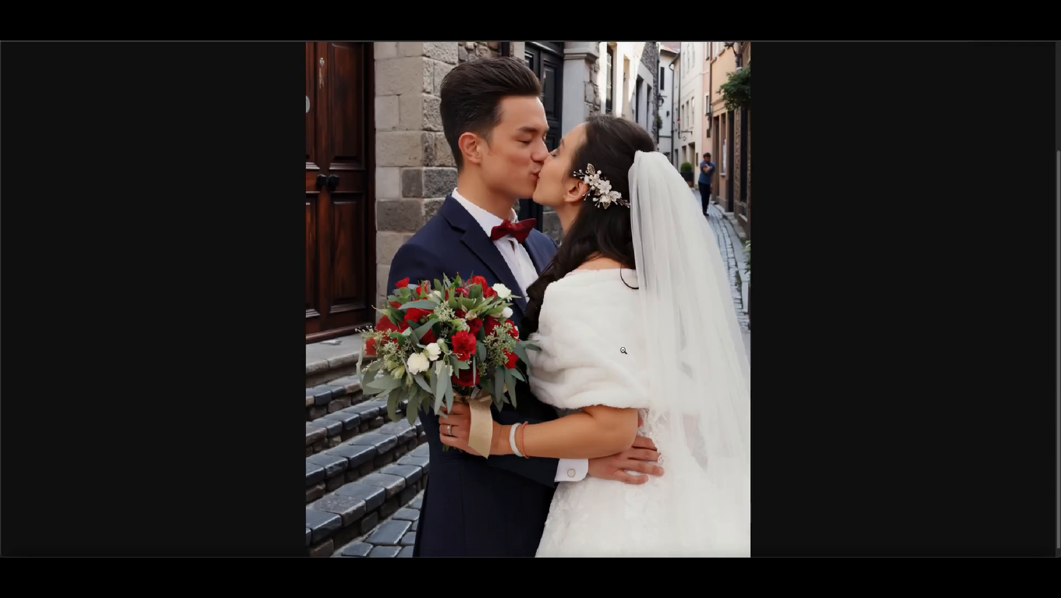
{"action": "scroll", "coordinate": [638, 348], "scroll_direction": "up", "scroll_amount": 3}
{"action": "scroll", "coordinate": [638, 347], "scroll_direction": "down", "scroll_amount": 1}
{"action": "scroll", "coordinate": [638, 347], "scroll_direction": "down", "scroll_amount": 2}
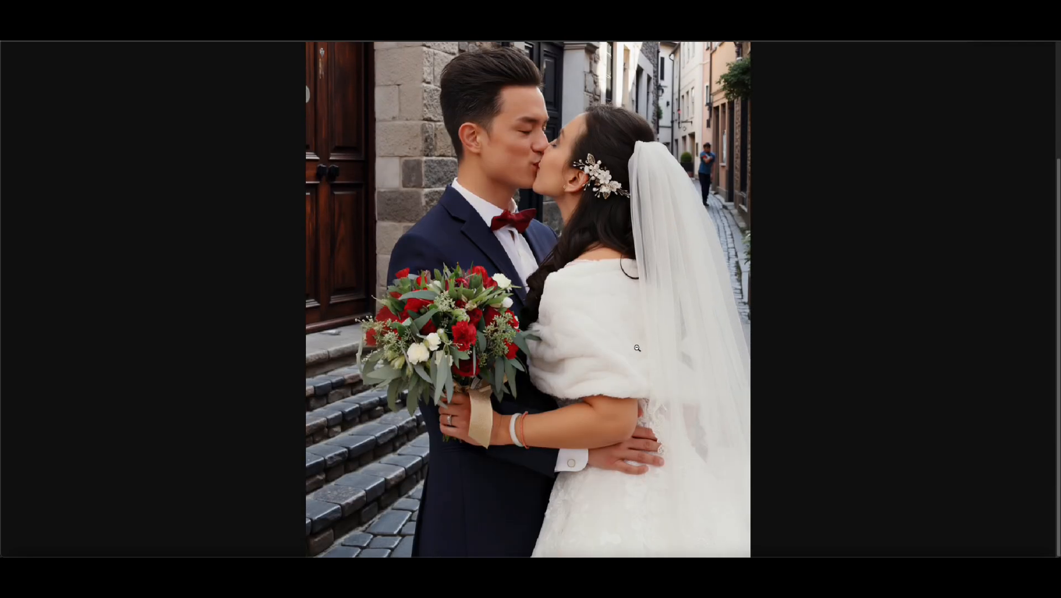
{"action": "scroll", "coordinate": [637, 347], "scroll_direction": "up", "scroll_amount": 3}
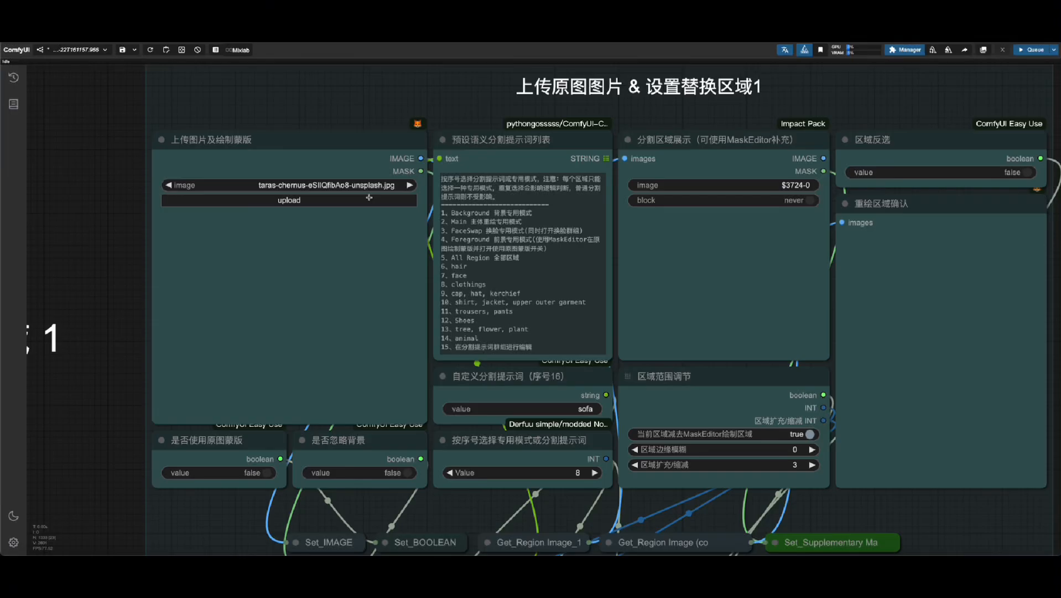
Upload the beautiful-curly-brunette-attractive-asian-young photo as the original image for region 1
{"action": "left_click", "coordinate": [366, 198]}
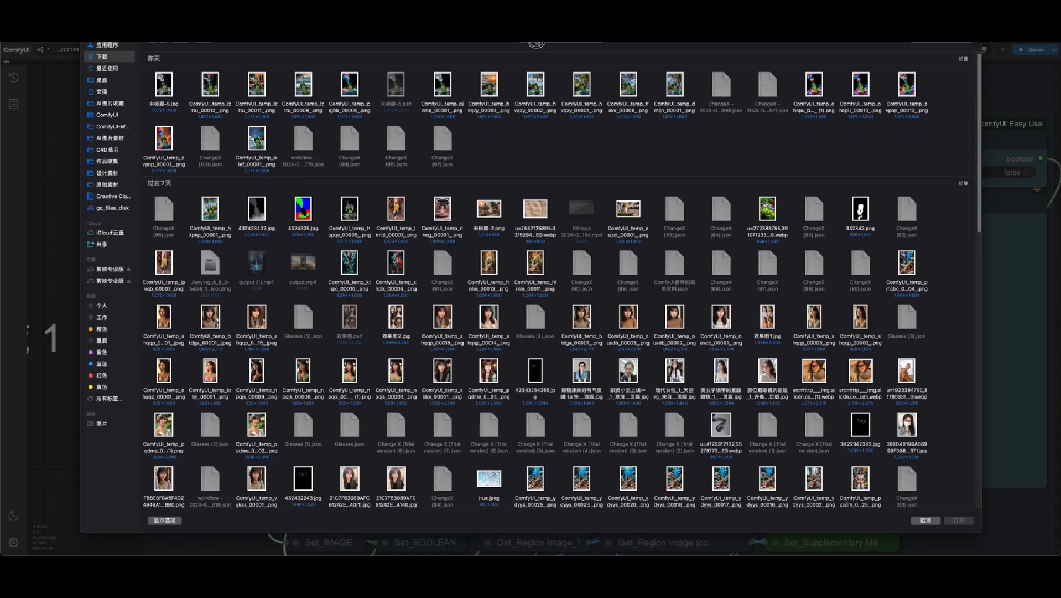
{"action": "left_click", "coordinate": [533, 45]}
{"action": "left_click", "coordinate": [541, 107]}
{"action": "double_click", "coordinate": [256, 318]}
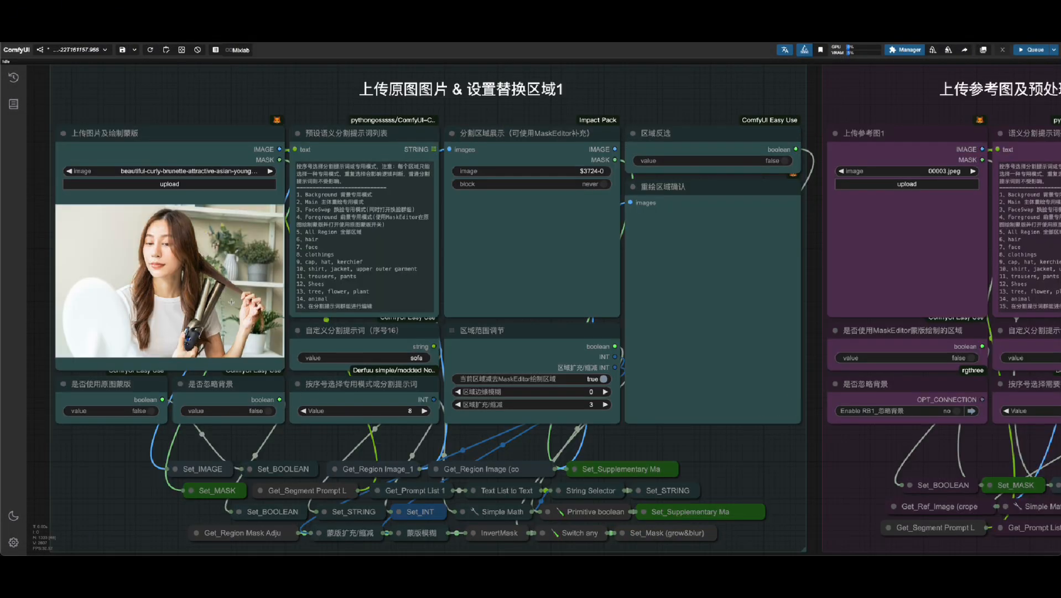
Select mode 1 (Background) for region 1 and run only the redraw area confirmation preview
{"action": "left_click", "coordinate": [373, 411]}
{"action": "type", "text": "1"}
{"action": "key", "text": "Return"}
{"action": "right_click", "coordinate": [706, 290]}
{"action": "left_click", "coordinate": [740, 313]}
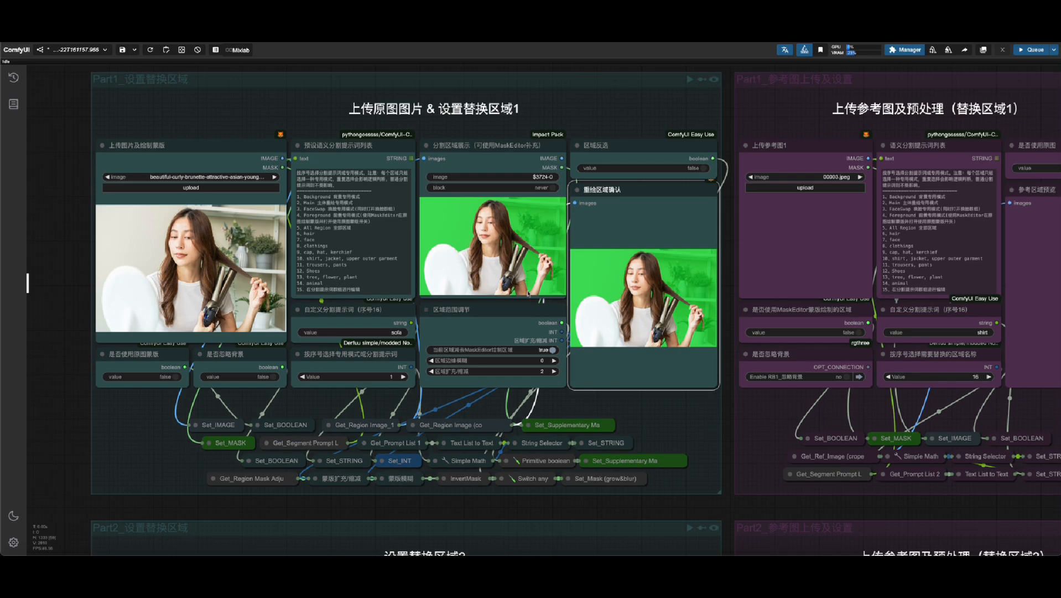
Upload the furnished living-room interior photo as reference image 1 for region 1, and run its reference area preview
{"action": "left_click_drag", "start_coordinate": [730, 124], "coordinate": [385, 136]}
{"action": "left_click", "coordinate": [460, 199]}
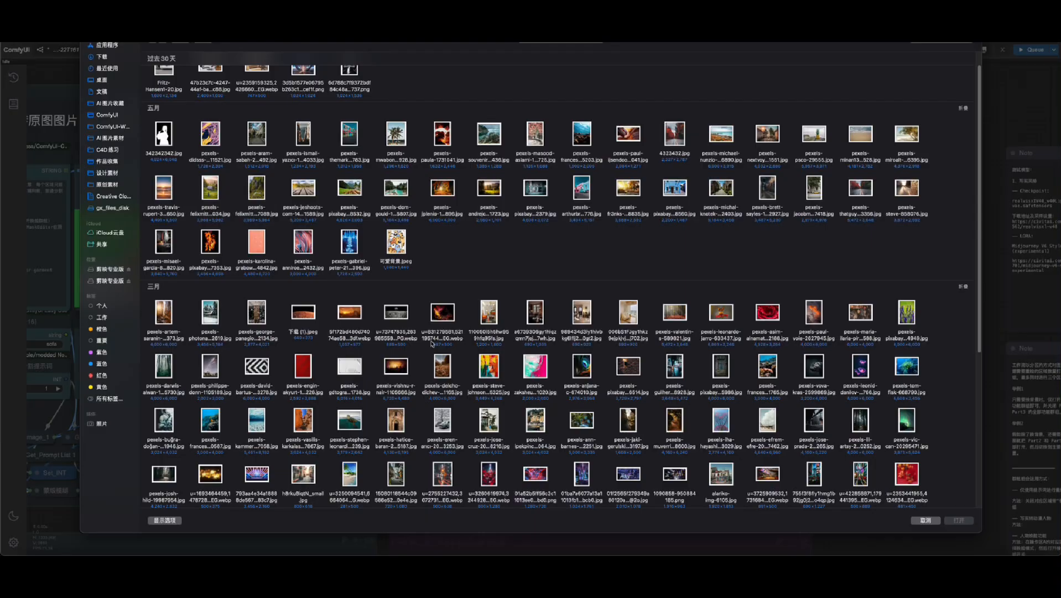
{"action": "left_click", "coordinate": [482, 315]}
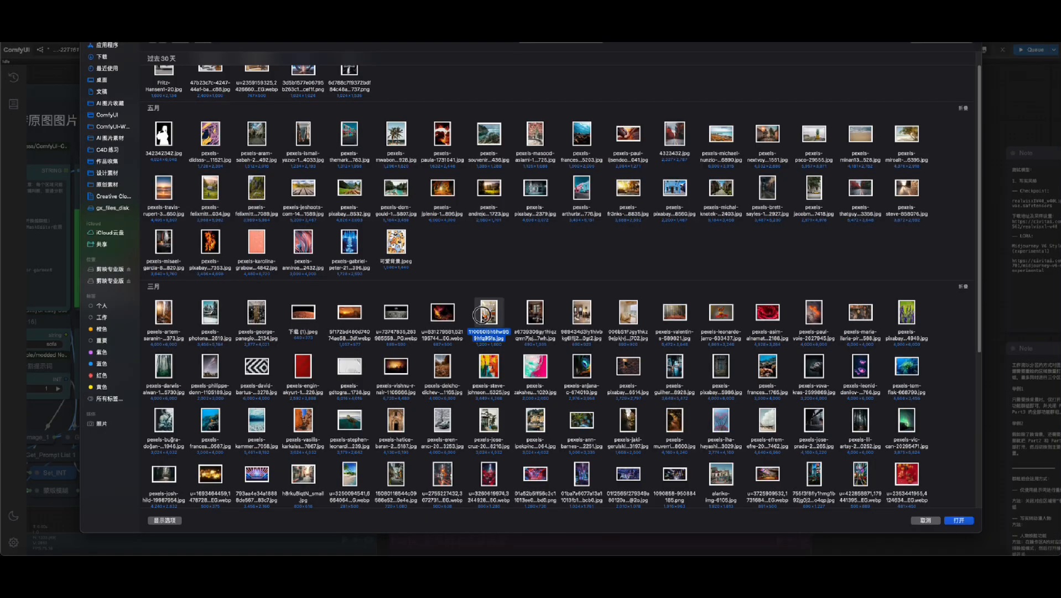
{"action": "double_click", "coordinate": [483, 316]}
{"action": "right_click", "coordinate": [739, 242]}
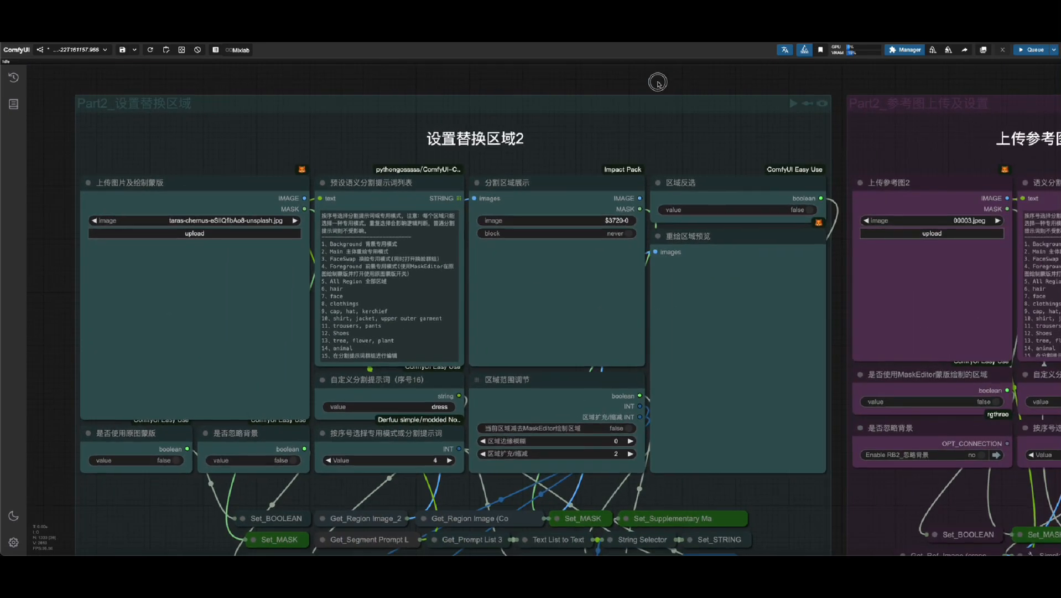
Select mode 3 (FaceSwap) for region 2, and run only its redraw area preview
{"action": "scroll", "coordinate": [332, 476], "scroll_direction": "up", "scroll_amount": 5}
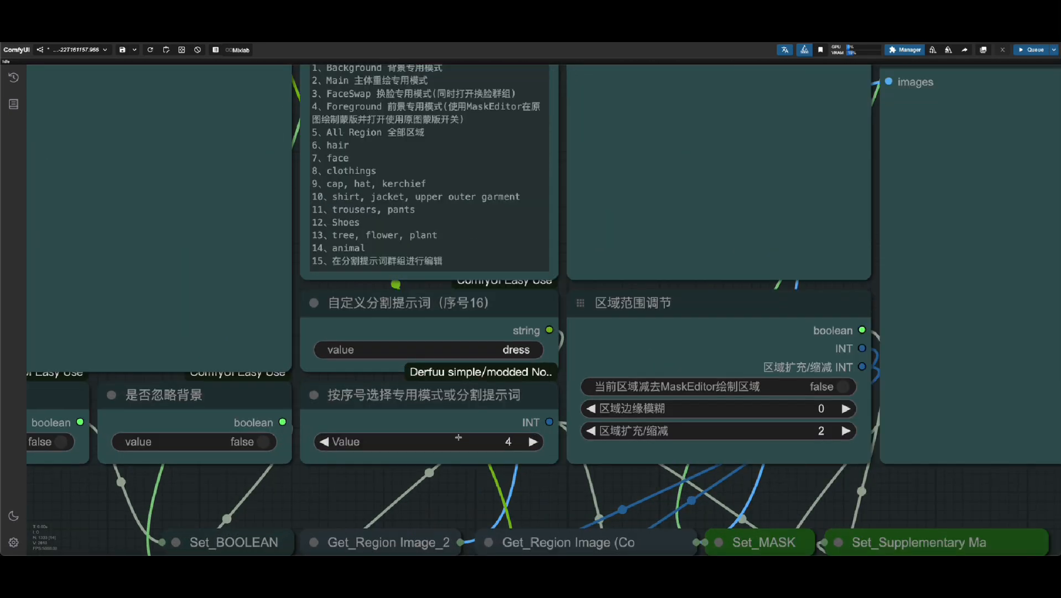
{"action": "left_click", "coordinate": [324, 441]}
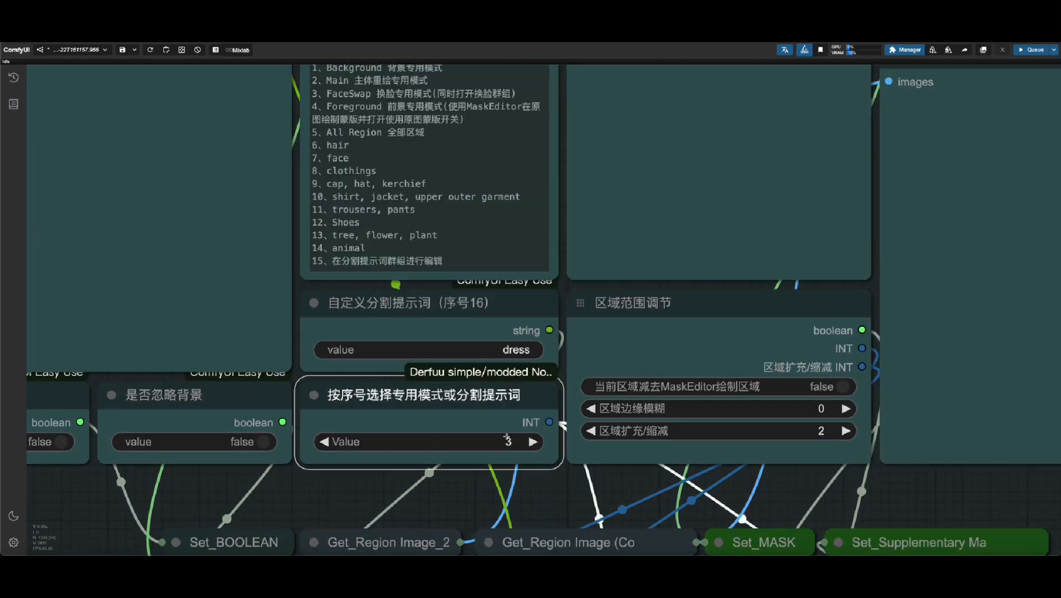
{"action": "scroll", "coordinate": [530, 455], "scroll_direction": "down", "scroll_amount": 4}
{"action": "left_click", "coordinate": [863, 282]}
{"action": "key", "text": "ctrl+Return"}
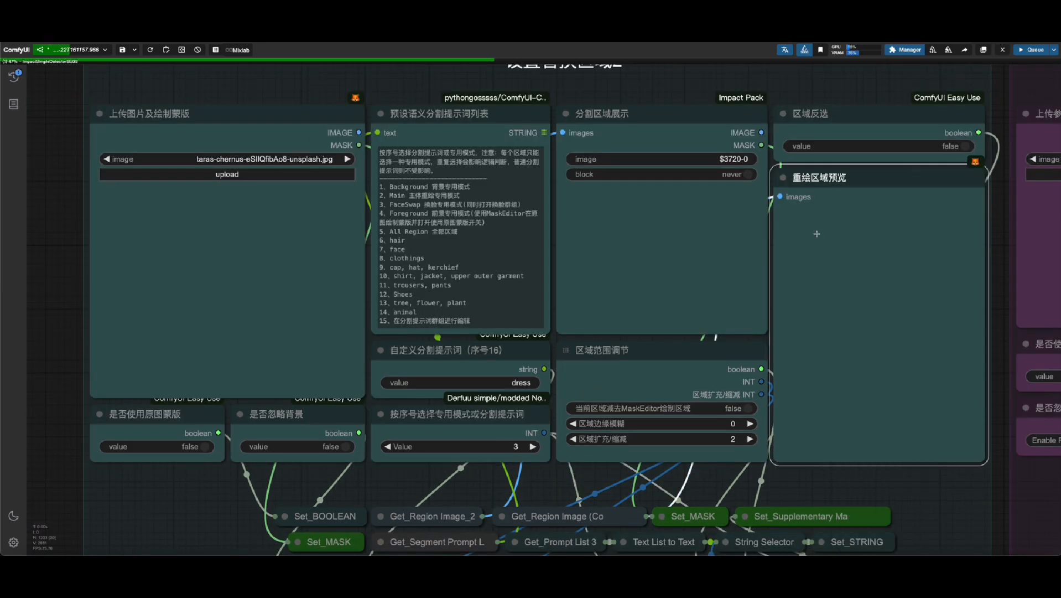
Paint the missed chin area into region 2's face mask in MaskEditor, and save the mask
{"action": "scroll", "coordinate": [775, 260], "scroll_direction": "up", "scroll_amount": 10}
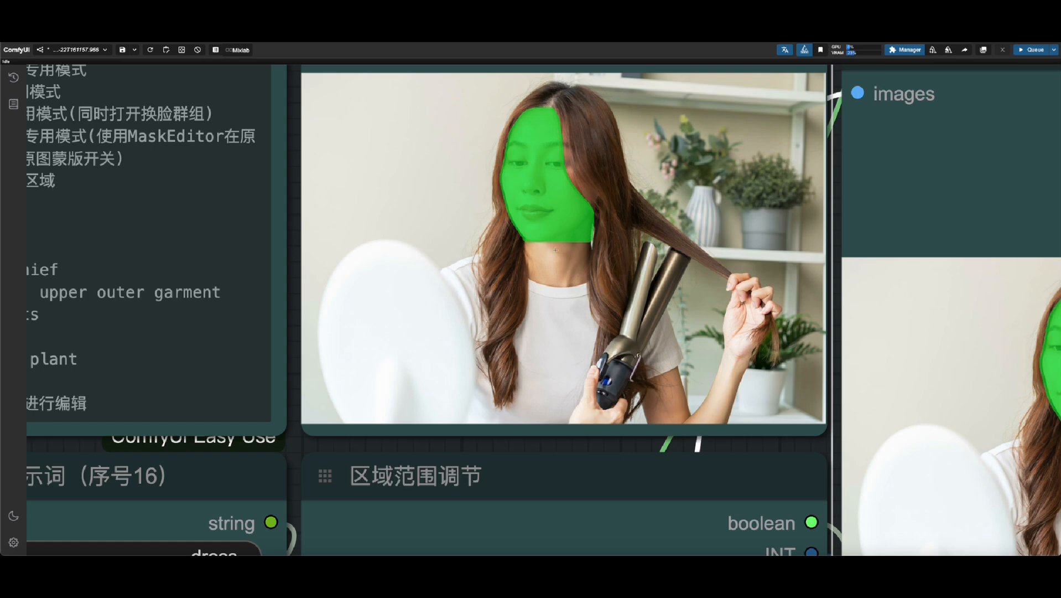
{"action": "scroll", "coordinate": [564, 246], "scroll_direction": "down", "scroll_amount": 5}
{"action": "right_click", "coordinate": [565, 274]}
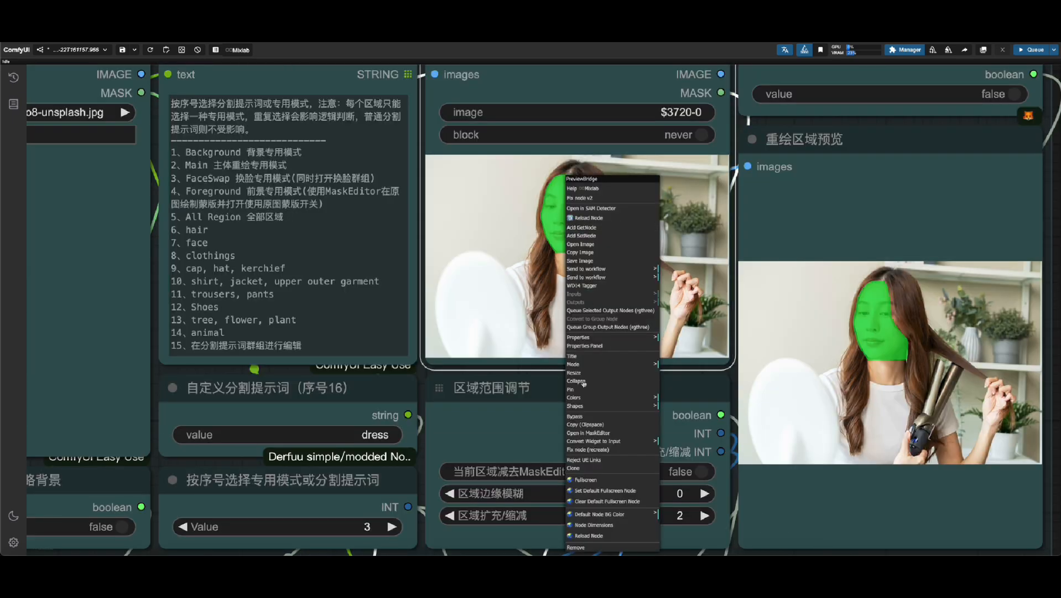
{"action": "left_click", "coordinate": [589, 432]}
{"action": "scroll", "coordinate": [570, 299], "scroll_direction": "up", "scroll_amount": 5}
{"action": "scroll", "coordinate": [567, 300], "scroll_direction": "up", "scroll_amount": 5}
{"action": "mouse_move", "coordinate": [482, 300]}
{"action": "left_mouse_down"}
{"action": "mouse_move", "coordinate": [566, 309]}
{"action": "mouse_move", "coordinate": [557, 334]}
{"action": "mouse_move", "coordinate": [475, 316]}
{"action": "mouse_move", "coordinate": [471, 274]}
{"action": "left_mouse_up"}
{"action": "left_click", "coordinate": [897, 489]}
Upload Lisa_3.webp as reference image 2 for region 2, and preview its reference area
{"action": "scroll", "coordinate": [934, 314], "scroll_direction": "down", "scroll_amount": 3}
{"action": "scroll", "coordinate": [934, 314], "scroll_direction": "up", "scroll_amount": 3}
{"action": "scroll", "coordinate": [579, 335], "scroll_direction": "down", "scroll_amount": 10}
{"action": "scroll", "coordinate": [941, 310], "scroll_direction": "up", "scroll_amount": 8}
{"action": "left_click", "coordinate": [497, 223]}
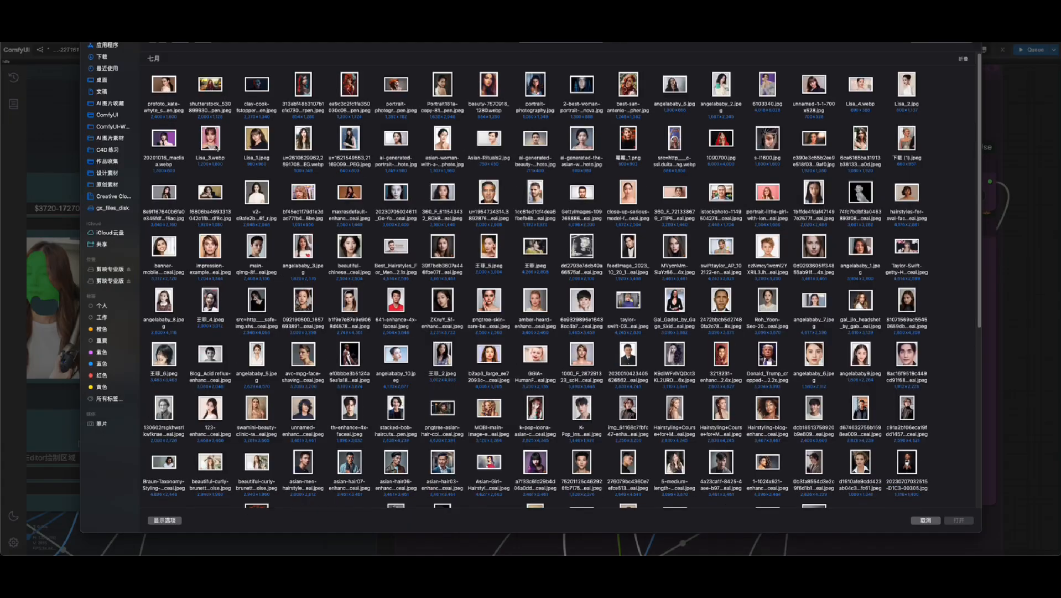
{"action": "left_click", "coordinate": [213, 144]}
{"action": "double_click", "coordinate": [213, 144]}
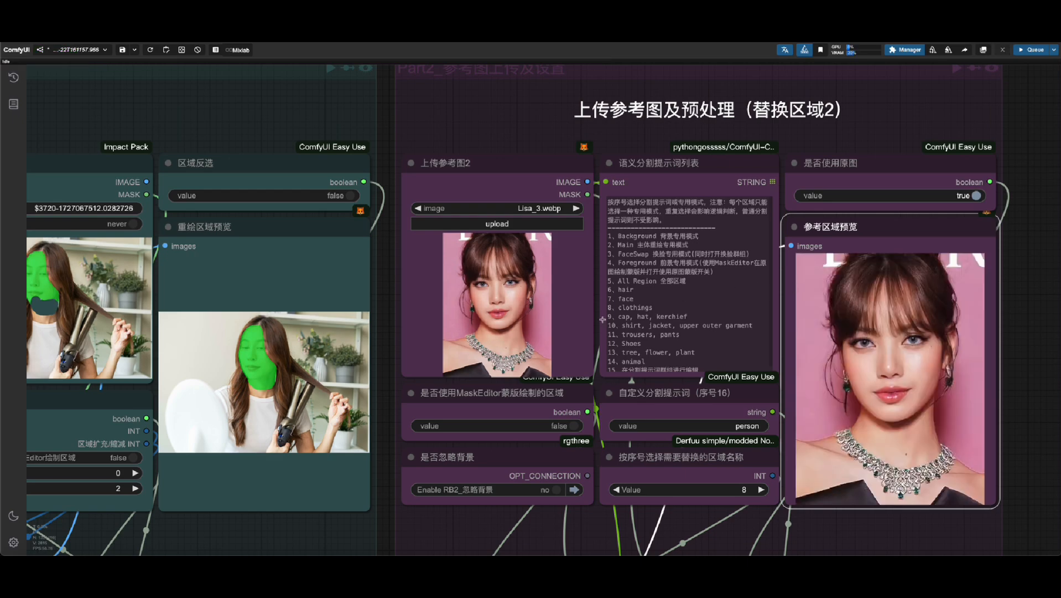
Switch to the dictionary app, copy the English translation about a girl blowing her hair, and close its window
{"action": "scroll", "coordinate": [602, 319], "scroll_direction": "down", "scroll_amount": 15}
{"action": "scroll", "coordinate": [877, 171], "scroll_direction": "up", "scroll_amount": 3}
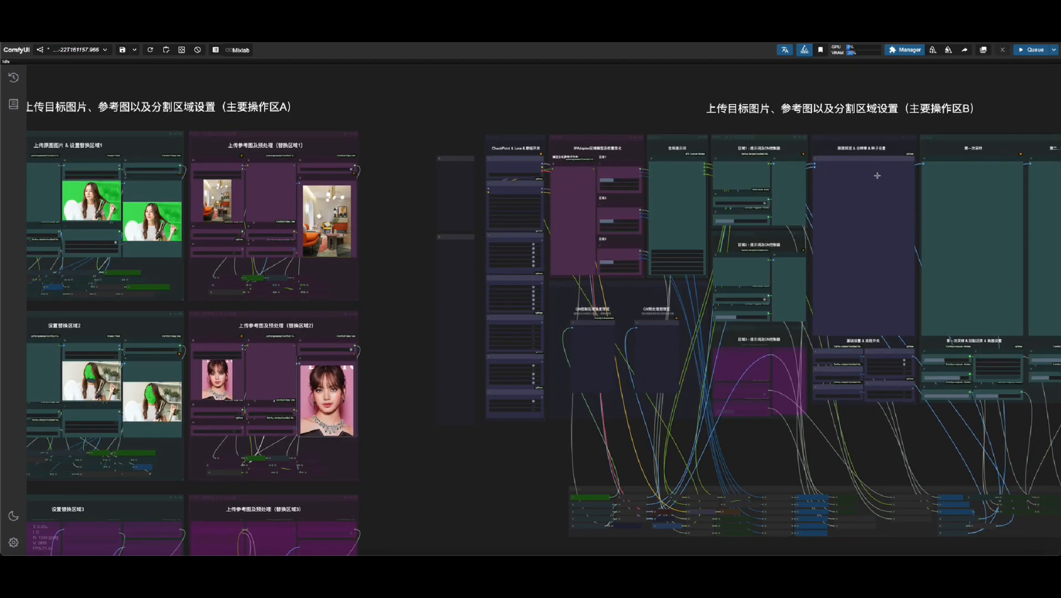
{"action": "scroll", "coordinate": [637, 205], "scroll_direction": "up", "scroll_amount": 10}
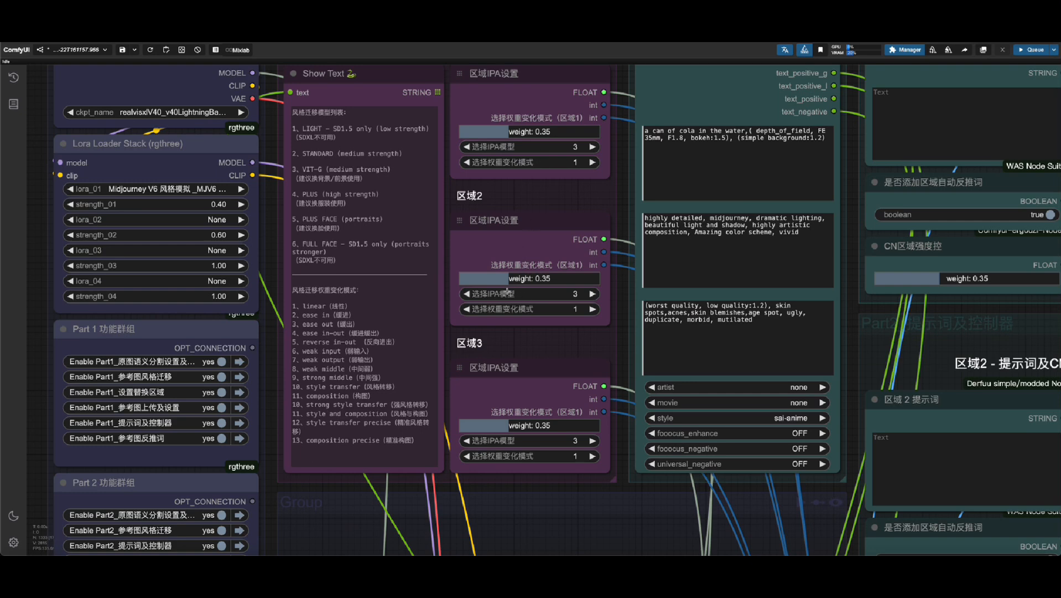
{"action": "scroll", "coordinate": [458, 279], "scroll_direction": "down", "scroll_amount": 2}
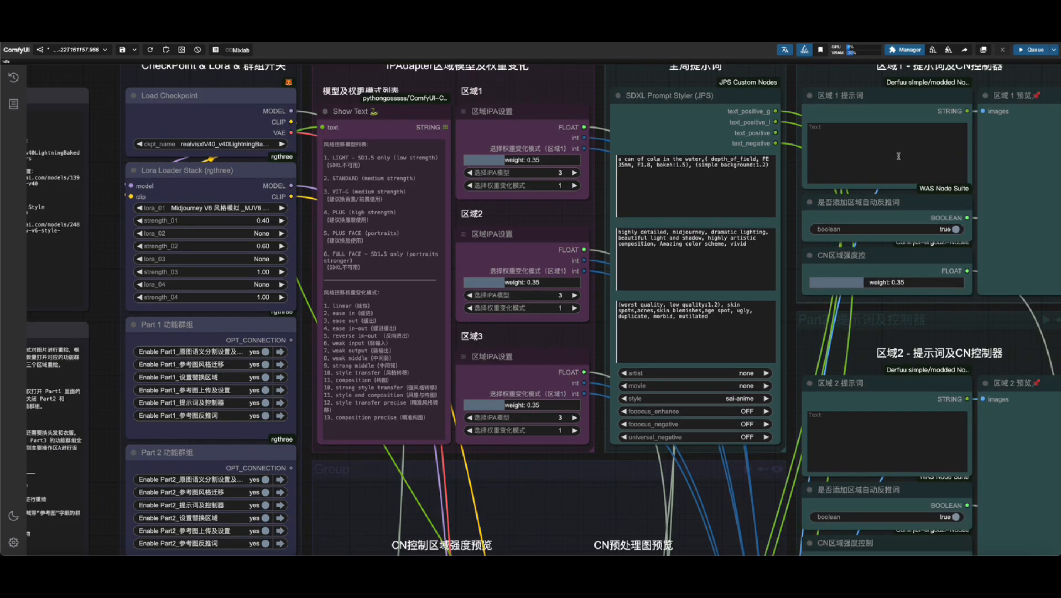
{"action": "scroll", "coordinate": [1043, 210], "scroll_direction": "up", "scroll_amount": 4}
{"action": "left_click", "coordinate": [868, 36]}
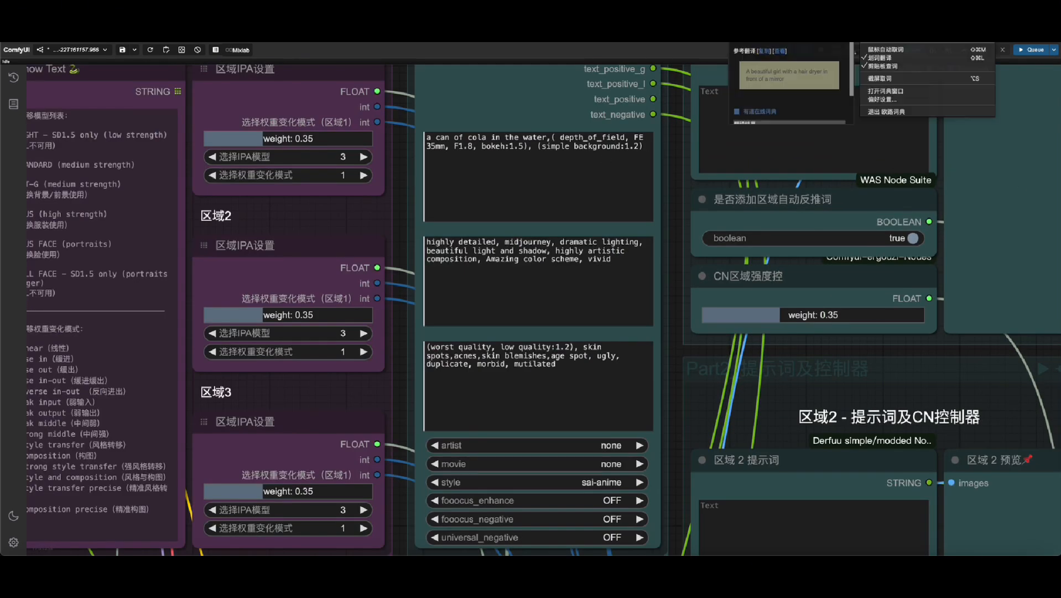
{"action": "left_click", "coordinate": [887, 50]}
{"action": "left_click", "coordinate": [422, 297]}
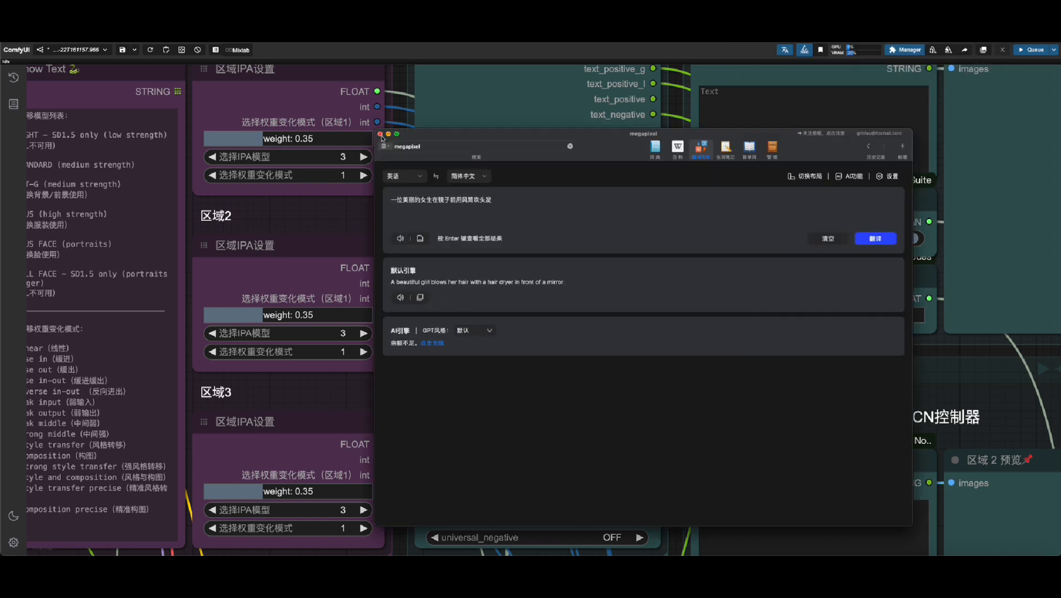
{"action": "left_click", "coordinate": [380, 134]}
Replace the global positive prompt with "A beautiful girl blows her hair with a hair dryer in front of a mirror", removing the camera and background terms
{"action": "left_click_drag", "start_coordinate": [545, 136], "coordinate": [430, 132]}
{"action": "type", "text": "A beautiful girl blows her hair with a hair dryer in front of a mirror"}
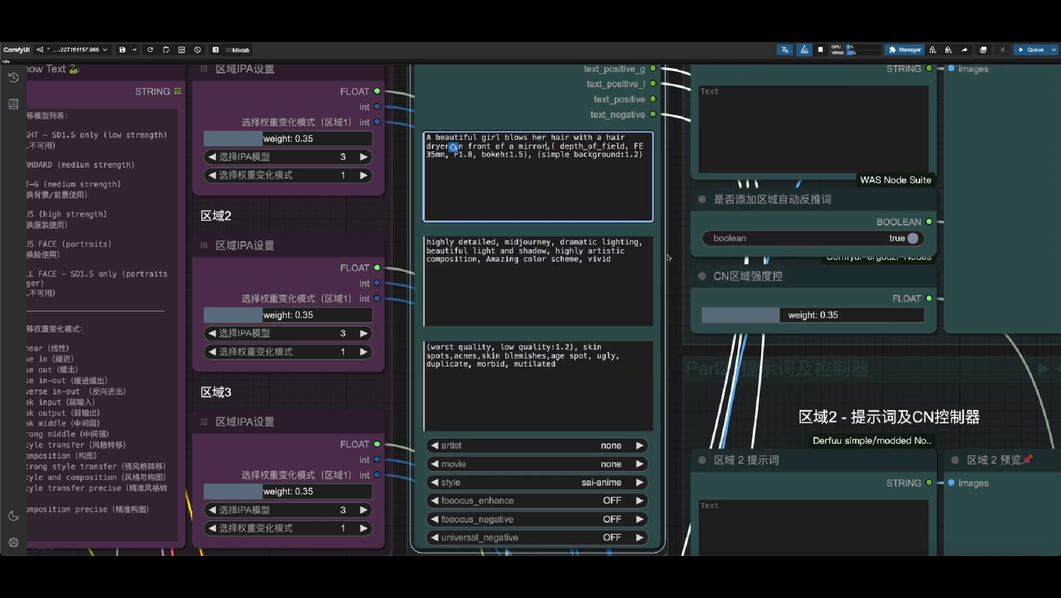
{"action": "left_click_drag", "start_coordinate": [551, 146], "coordinate": [644, 169]}
{"action": "key", "text": "BackSpace"}
{"action": "key", "text": "BackSpace"}
Set the style in the SDXL Prompt Styler to sai-analog film
{"action": "left_click", "coordinate": [675, 351]}
{"action": "left_click_drag", "start_coordinate": [675, 350], "coordinate": [656, 228]}
{"action": "left_click", "coordinate": [586, 360]}
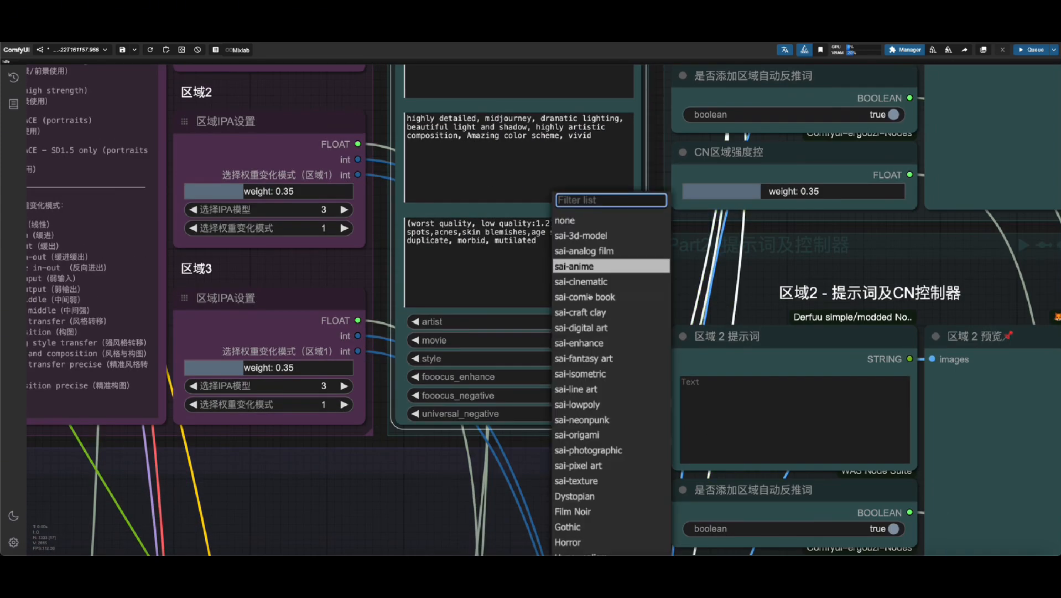
{"action": "type", "text": "an"}
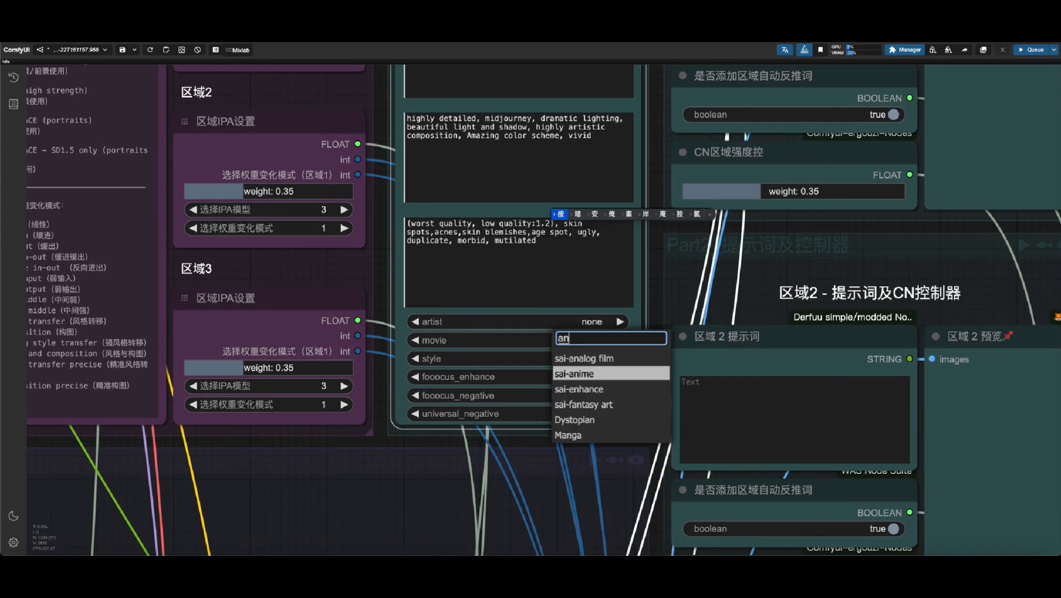
{"action": "left_click", "coordinate": [609, 358]}
Run the workflow to generate the region 1 background and region 2 face redraw
{"action": "scroll", "coordinate": [401, 396], "scroll_direction": "down", "scroll_amount": 4}
{"action": "left_click_drag", "start_coordinate": [890, 210], "coordinate": [826, 143]}
{"action": "scroll", "coordinate": [775, 199], "scroll_direction": "down", "scroll_amount": 3}
{"action": "scroll", "coordinate": [608, 193], "scroll_direction": "down", "scroll_amount": 3}
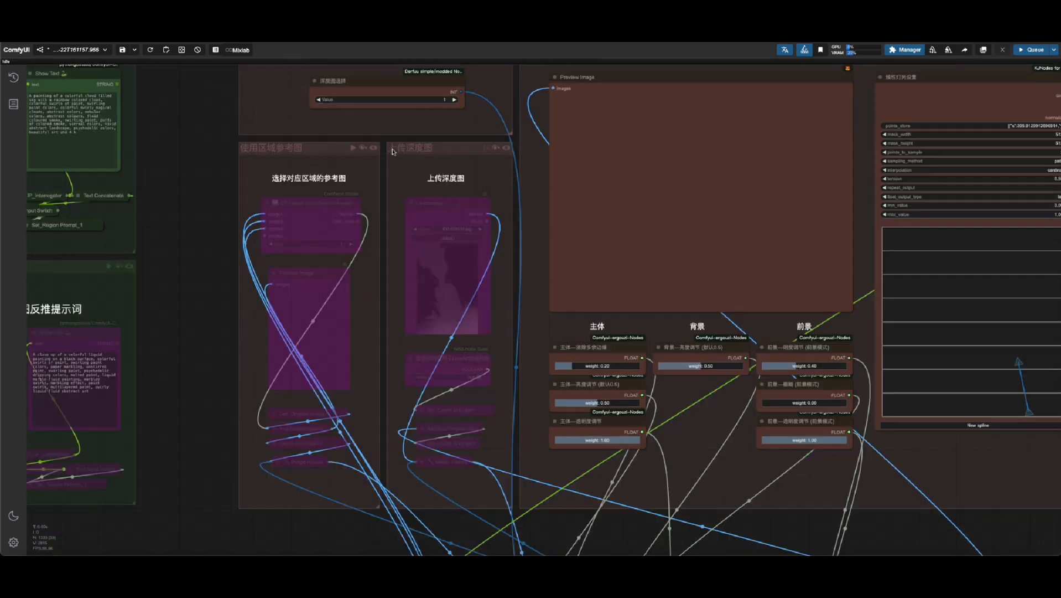
{"action": "right_click", "coordinate": [670, 135]}
{"action": "left_click", "coordinate": [1004, 221]}
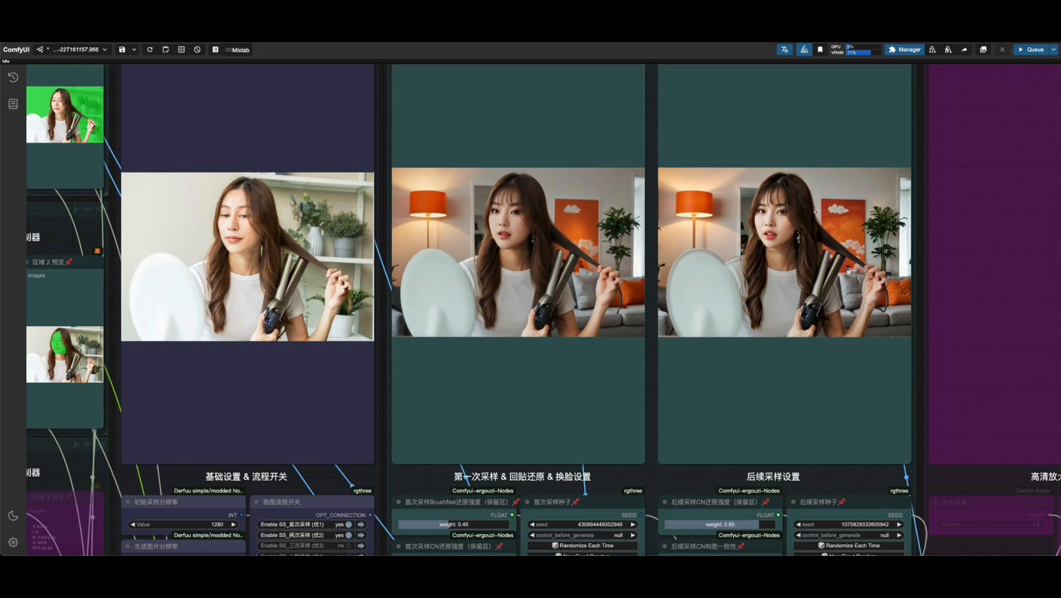
Examine the face, hair and background in the sampling results and in the pasted-back image
{"action": "scroll", "coordinate": [817, 211], "scroll_direction": "up", "scroll_amount": 15}
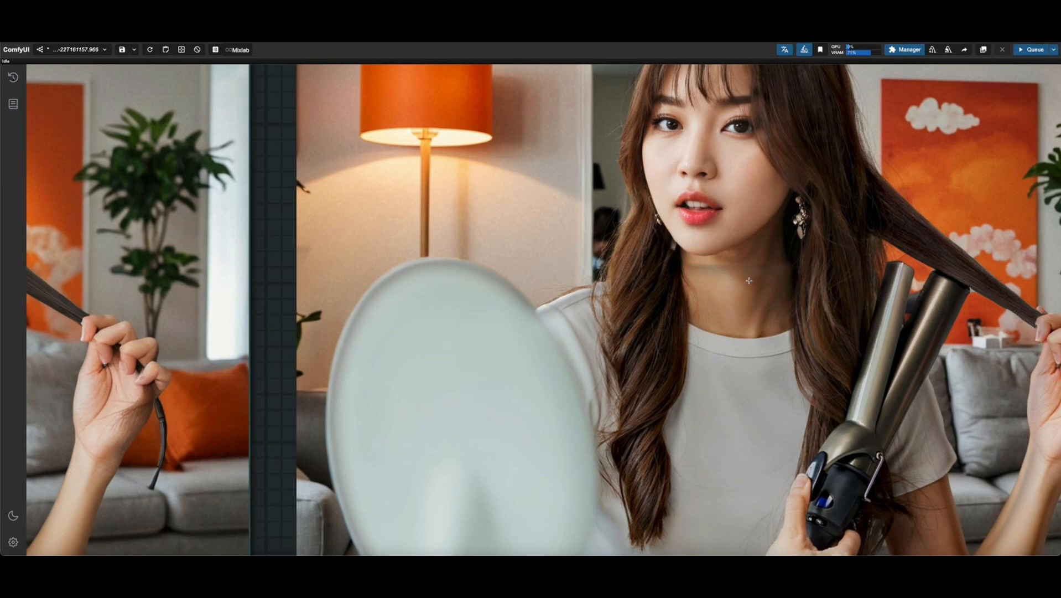
{"action": "scroll", "coordinate": [749, 281], "scroll_direction": "down", "scroll_amount": 15}
{"action": "left_click_drag", "start_coordinate": [897, 331], "coordinate": [372, 266]}
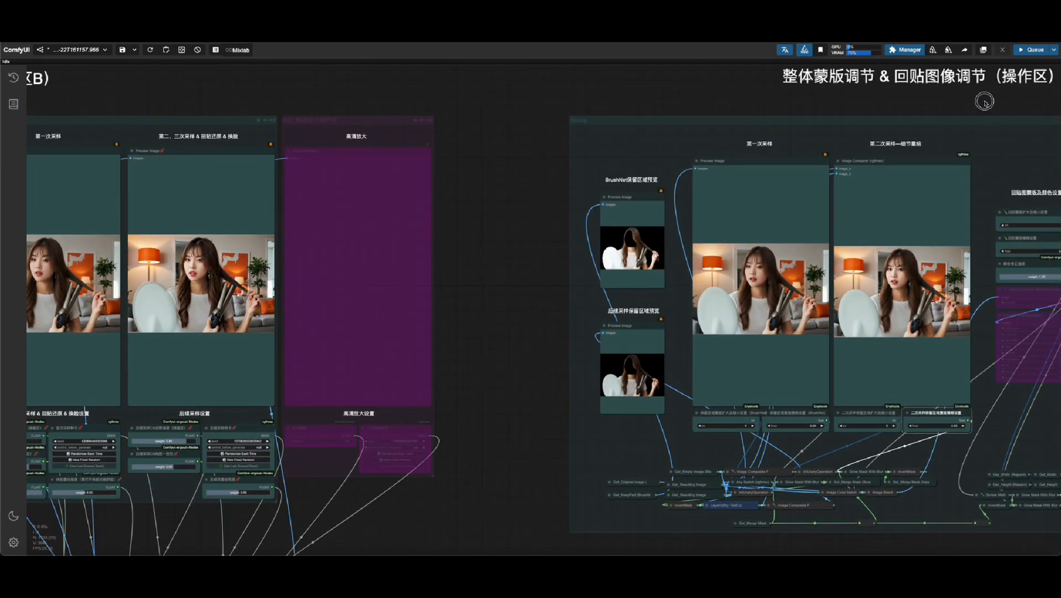
{"action": "left_click_drag", "start_coordinate": [899, 96], "coordinate": [636, 87]}
{"action": "scroll", "coordinate": [637, 87], "scroll_direction": "up", "scroll_amount": 10}
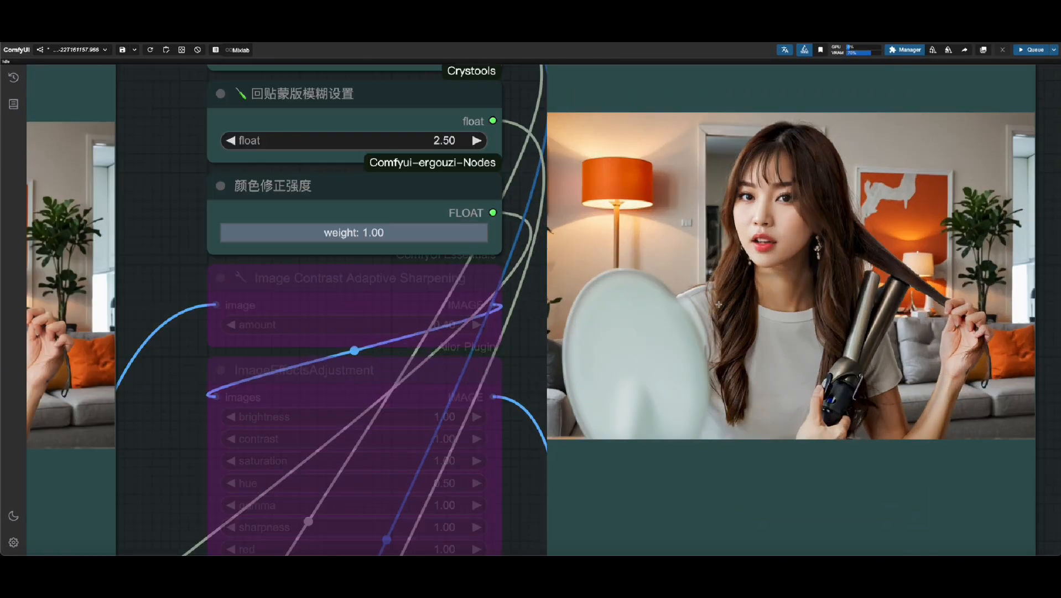
Set the paste-back mask expansion to -20 and its blur to 10, and rerun the pasted-back result
{"action": "scroll", "coordinate": [631, 332], "scroll_direction": "down", "scroll_amount": 4}
{"action": "left_click_drag", "start_coordinate": [1015, 185], "coordinate": [1014, 221]}
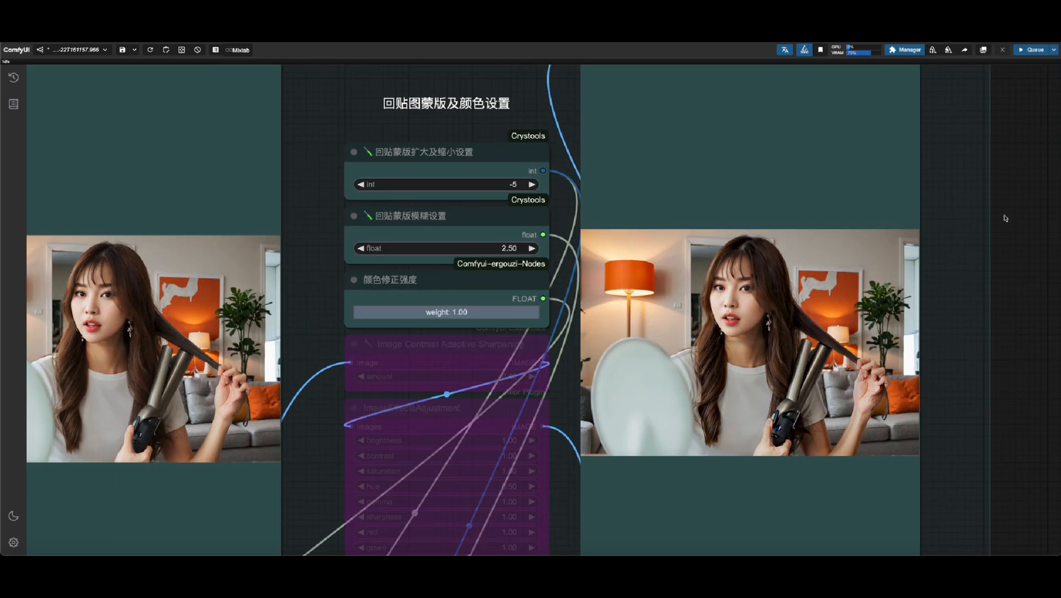
{"action": "scroll", "coordinate": [794, 279], "scroll_direction": "up", "scroll_amount": 4}
{"action": "left_click", "coordinate": [381, 139]}
{"action": "scroll", "coordinate": [642, 166], "scroll_direction": "down", "scroll_amount": 2}
{"action": "type", "text": "-20"}
{"action": "key", "text": "Return"}
{"action": "left_click", "coordinate": [423, 219]}
{"action": "type", "text": "10"}
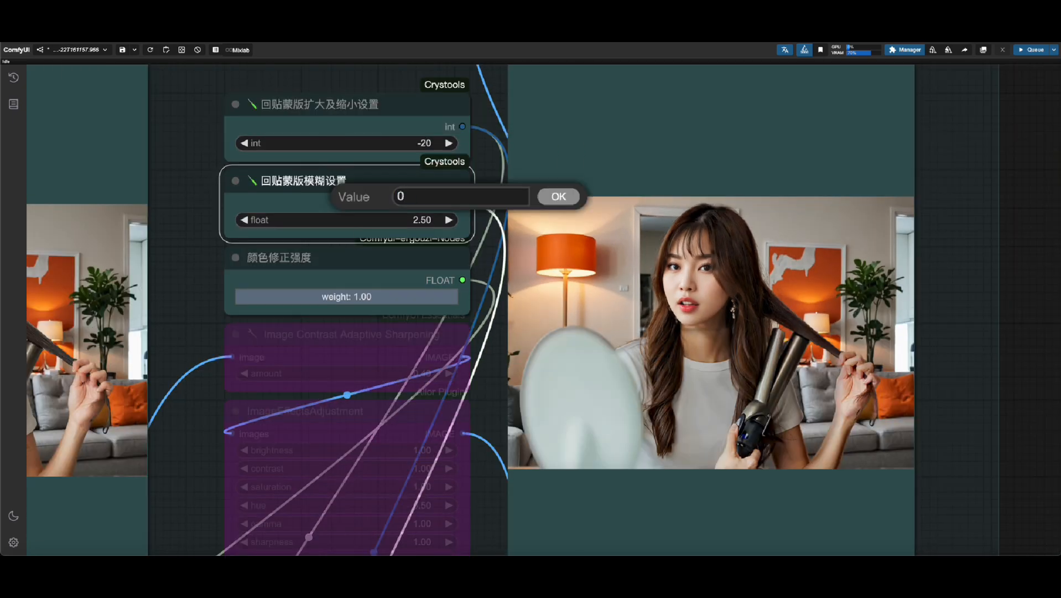
{"action": "key", "text": "Return"}
{"action": "right_click", "coordinate": [811, 171]}
{"action": "left_click", "coordinate": [863, 285]}
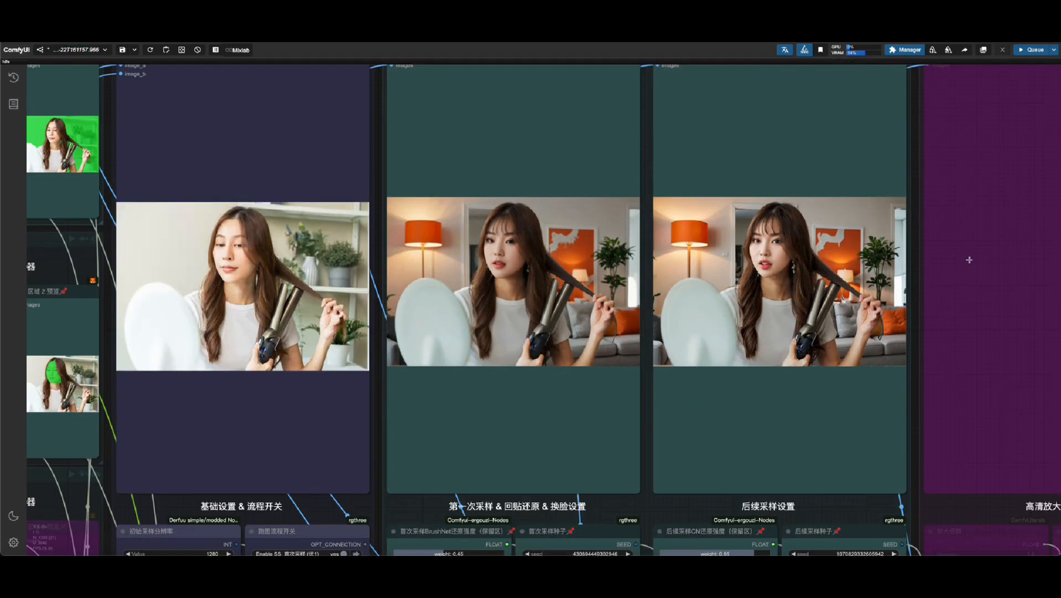
Enable the SS_人物换脸 (优4) face-swap switch with the initial sampling resolution at 1200, and queue the workflow
{"action": "scroll", "coordinate": [969, 259], "scroll_direction": "down", "scroll_amount": 8}
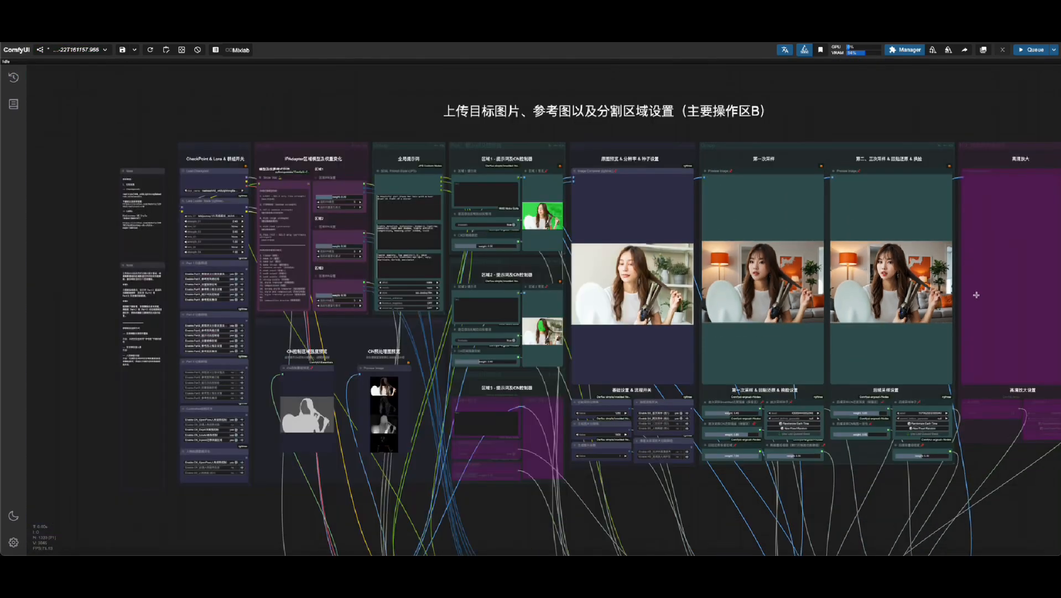
{"action": "scroll", "coordinate": [692, 437], "scroll_direction": "up", "scroll_amount": 10}
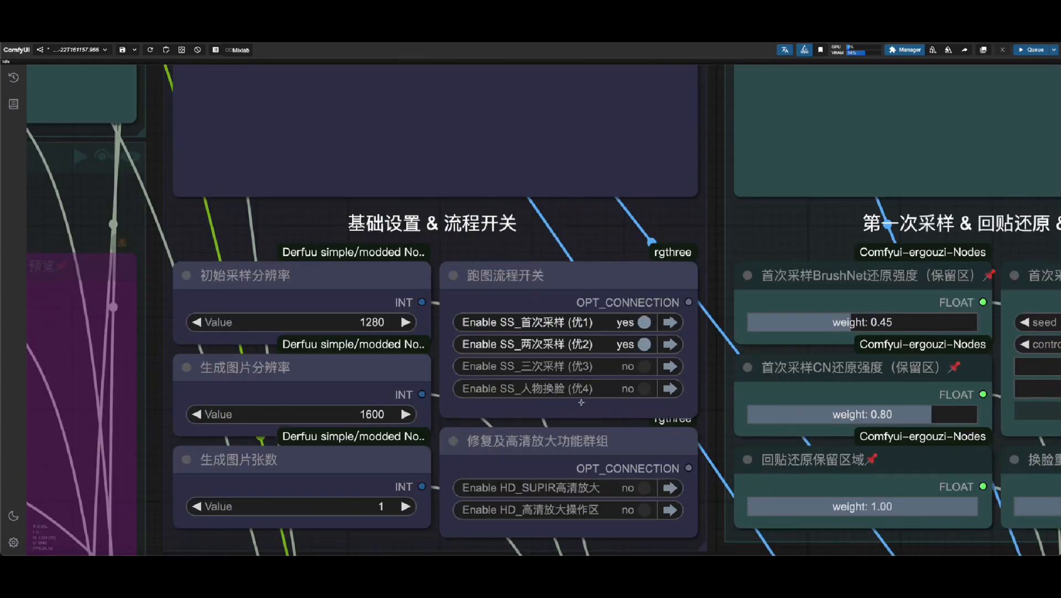
{"action": "left_click", "coordinate": [647, 390]}
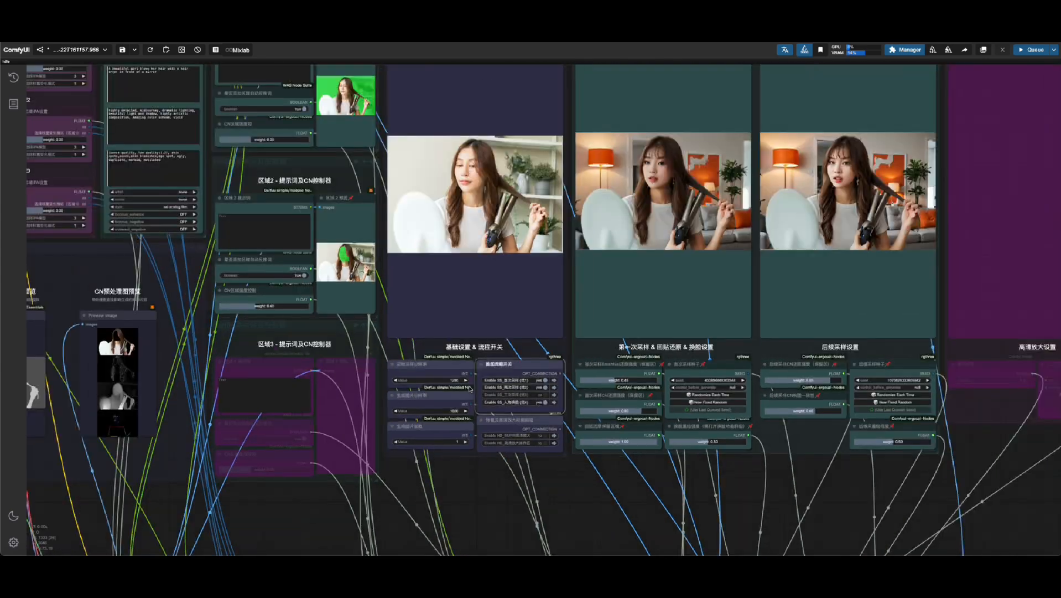
{"action": "scroll", "coordinate": [974, 223], "scroll_direction": "up", "scroll_amount": 8}
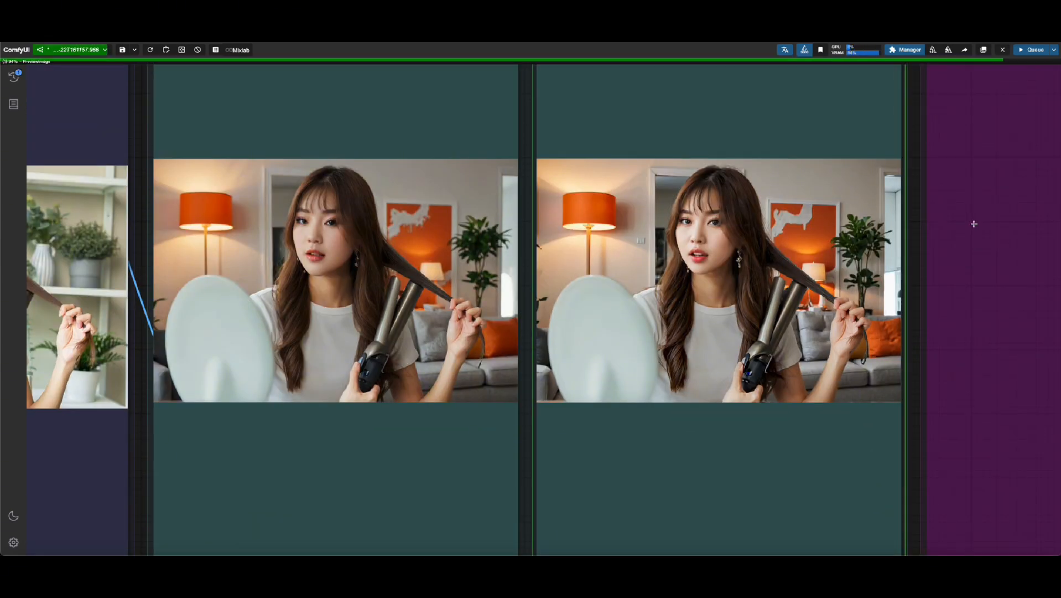
{"action": "scroll", "coordinate": [664, 211], "scroll_direction": "up", "scroll_amount": 2}
{"action": "scroll", "coordinate": [664, 211], "scroll_direction": "up", "scroll_amount": 2}
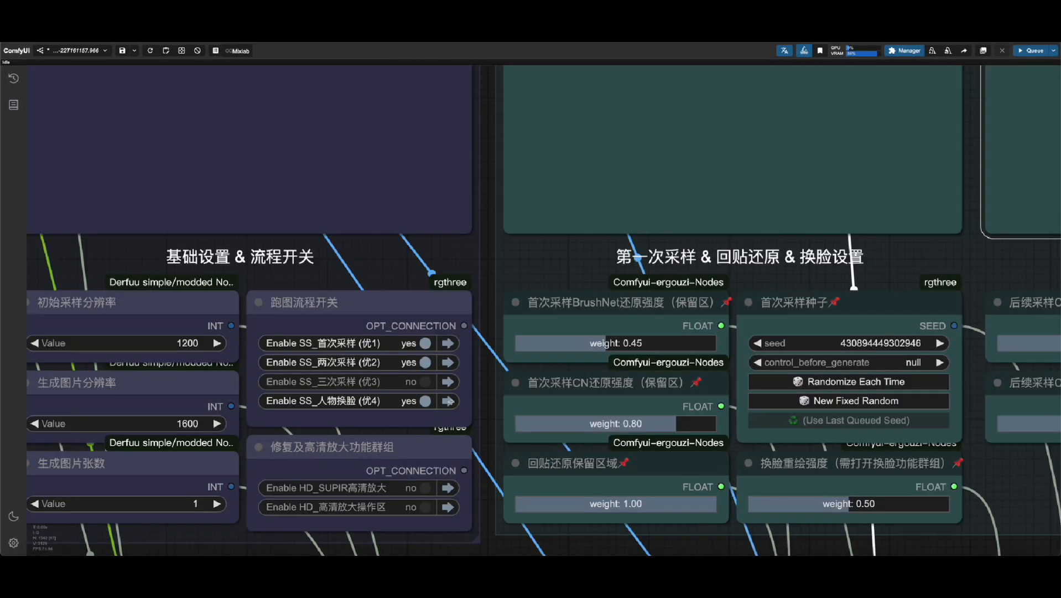
Go to the face-swap group and examine its face mask, prompts, GrowMask node and swapped-face image
{"action": "left_click", "coordinate": [448, 401]}
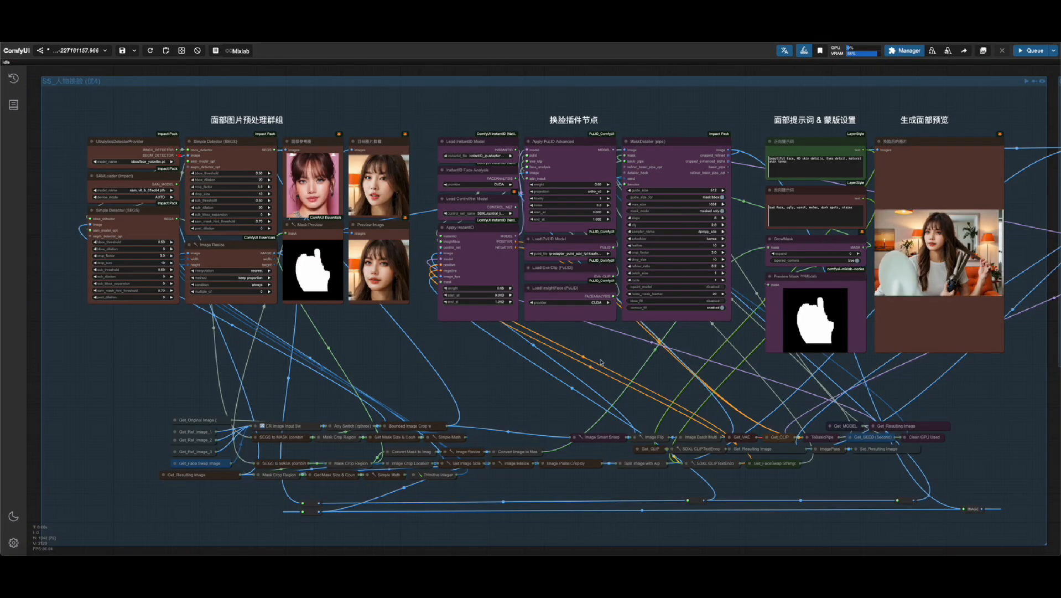
{"action": "scroll", "coordinate": [600, 362], "scroll_direction": "down", "scroll_amount": 2}
{"action": "scroll", "coordinate": [992, 209], "scroll_direction": "up", "scroll_amount": 6}
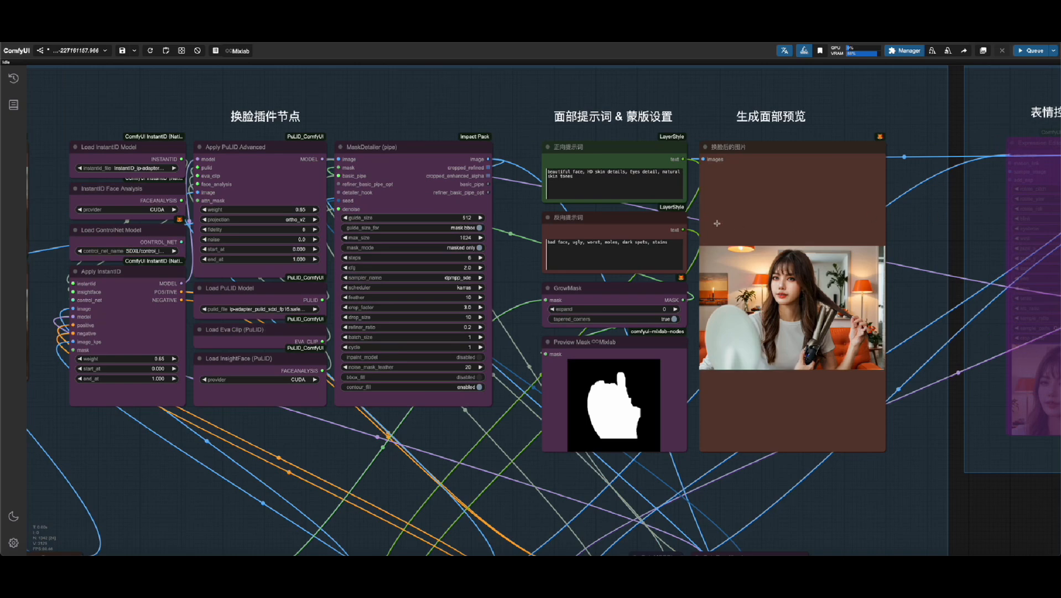
{"action": "scroll", "coordinate": [718, 224], "scroll_direction": "up", "scroll_amount": 4}
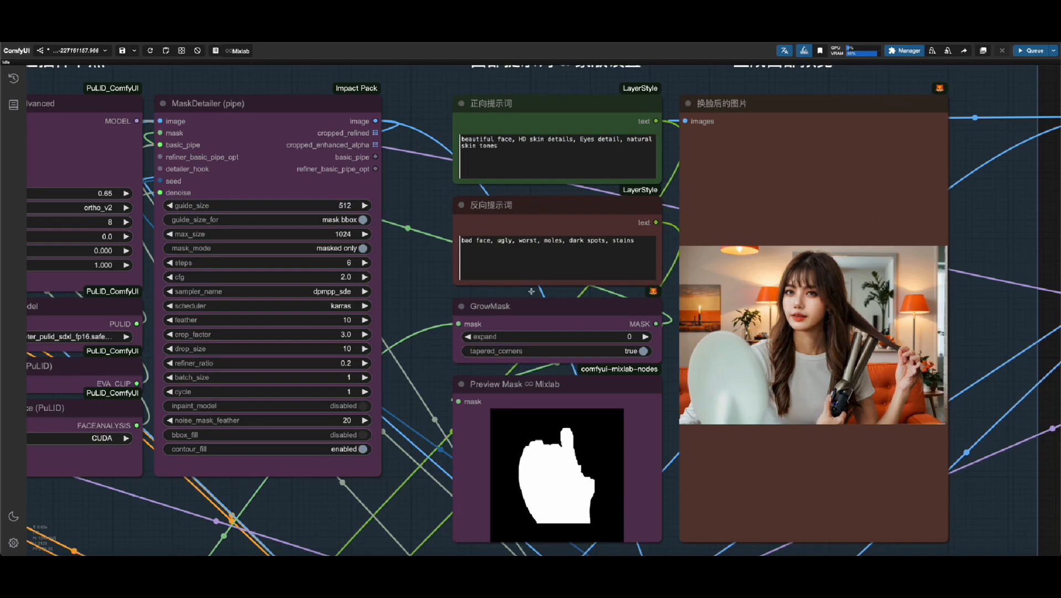
{"action": "left_click_drag", "start_coordinate": [433, 303], "coordinate": [364, 280]}
{"action": "left_click", "coordinate": [482, 292]}
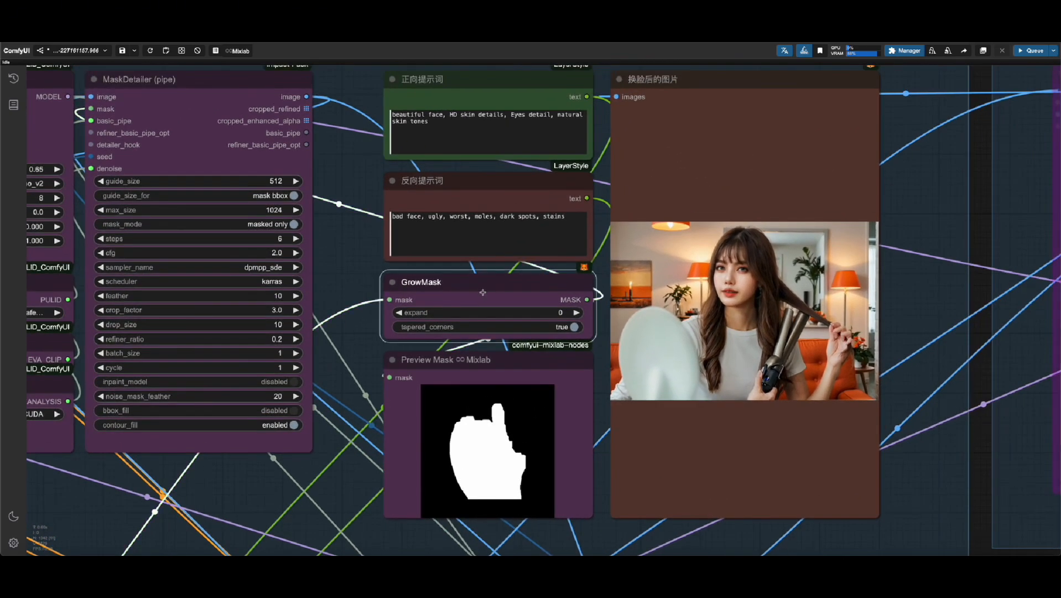
Enable the bypassed 表情控制 (expression control) group beside the face-swap group and focus on its Expression Editor (PHM) node
{"action": "left_click", "coordinate": [496, 372]}
{"action": "left_click_drag", "start_coordinate": [970, 222], "coordinate": [847, 236]}
{"action": "scroll", "coordinate": [574, 273], "scroll_direction": "down", "scroll_amount": 4}
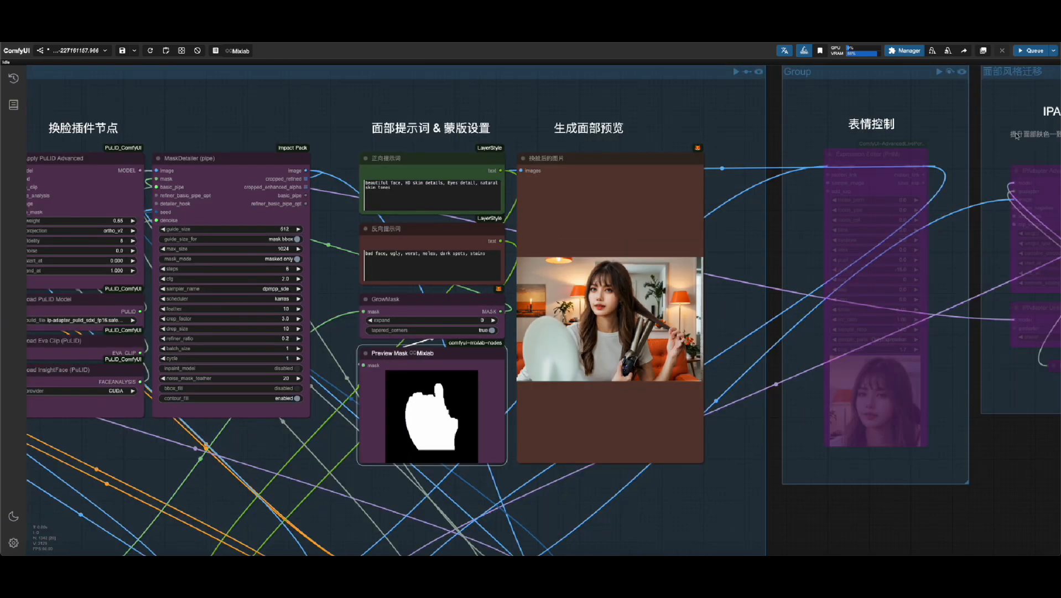
{"action": "left_click_drag", "start_coordinate": [997, 404], "coordinate": [891, 434]}
{"action": "left_click", "coordinate": [842, 98]}
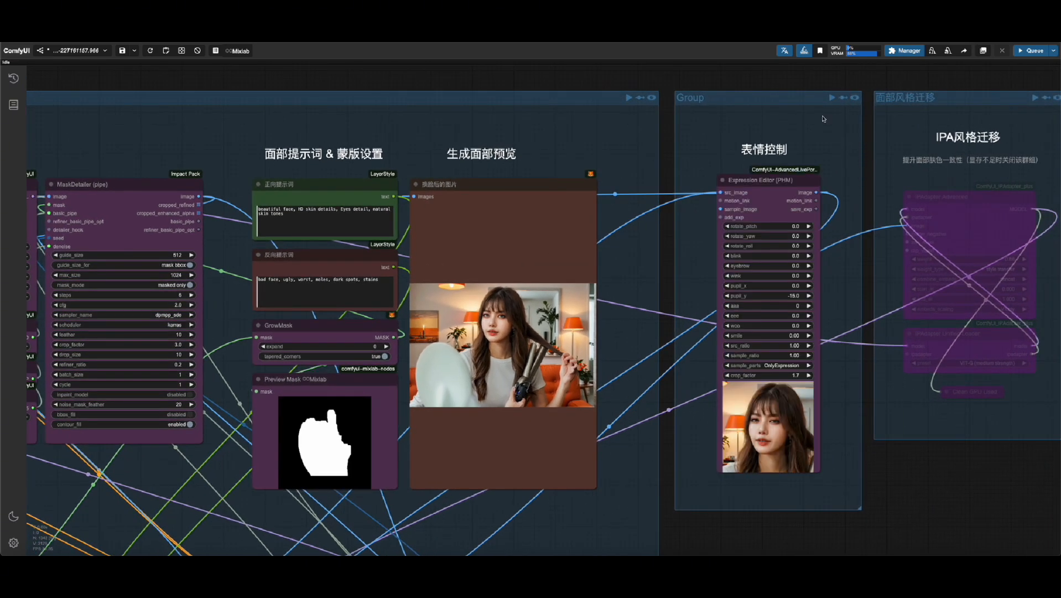
{"action": "scroll", "coordinate": [582, 345], "scroll_direction": "up", "scroll_amount": 3}
{"action": "left_click", "coordinate": [874, 264]}
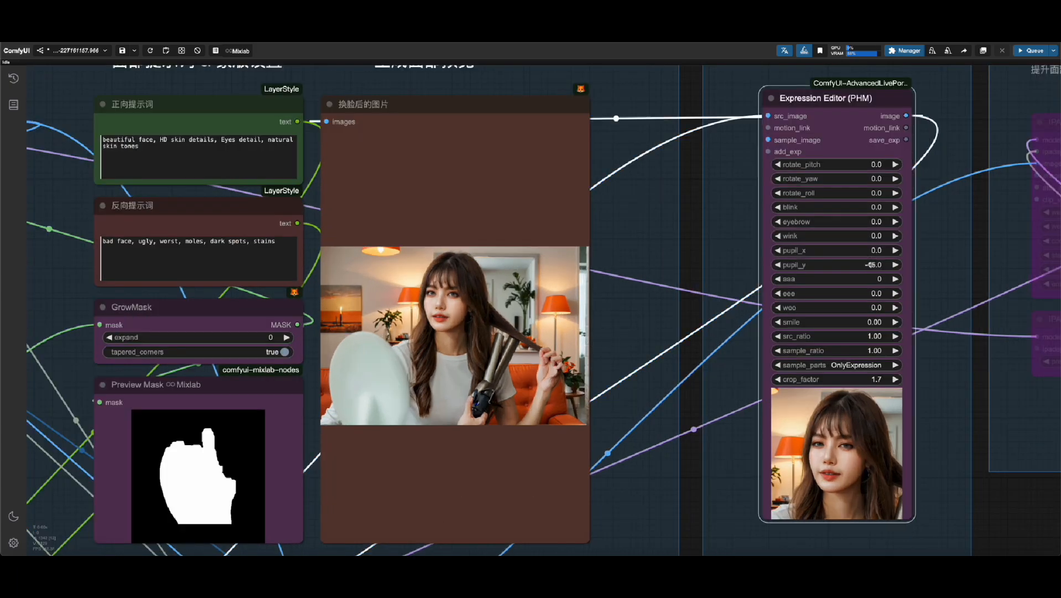
{"action": "left_click", "coordinate": [982, 240]}
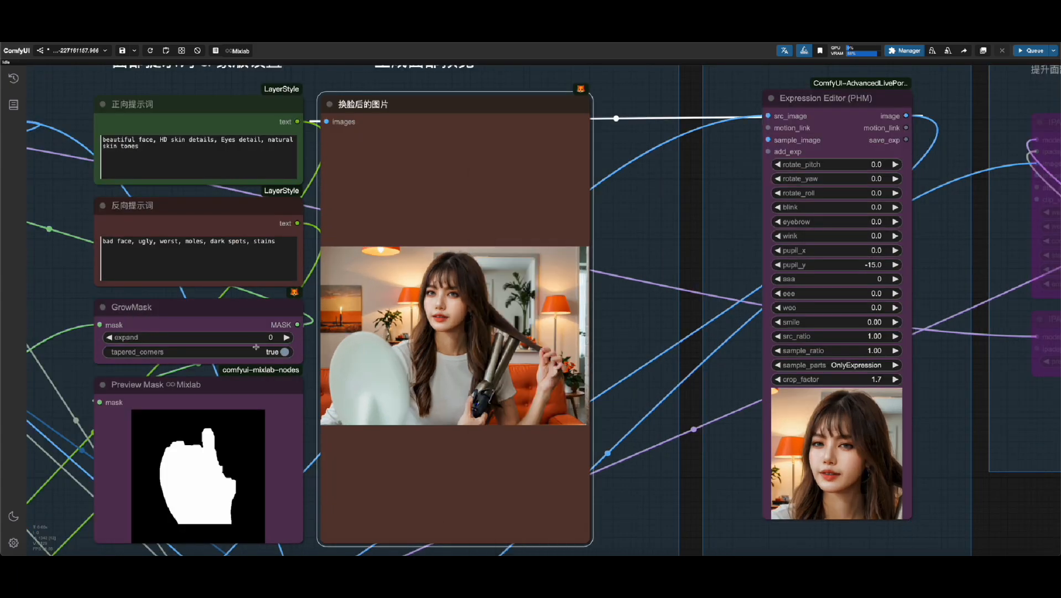
Try pupil_y at 15 and rotate_pitch at 15 in the Expression Editor, rerunning the expression output
{"action": "scroll", "coordinate": [283, 370], "scroll_direction": "up", "scroll_amount": 3}
{"action": "scroll", "coordinate": [490, 299], "scroll_direction": "down", "scroll_amount": 3}
{"action": "scroll", "coordinate": [882, 228], "scroll_direction": "up", "scroll_amount": 2}
{"action": "left_click", "coordinate": [879, 257]}
{"action": "type", "text": "15"}
{"action": "key", "text": "Return"}
{"action": "right_click", "coordinate": [387, 298]}
{"action": "left_click_drag", "start_coordinate": [650, 350], "coordinate": [656, 331]}
{"action": "key", "text": "ctrl+Return"}
{"action": "left_click", "coordinate": [877, 135]}
{"action": "type", "text": "15"}
{"action": "key", "text": "Return"}
{"action": "right_click", "coordinate": [380, 167]}
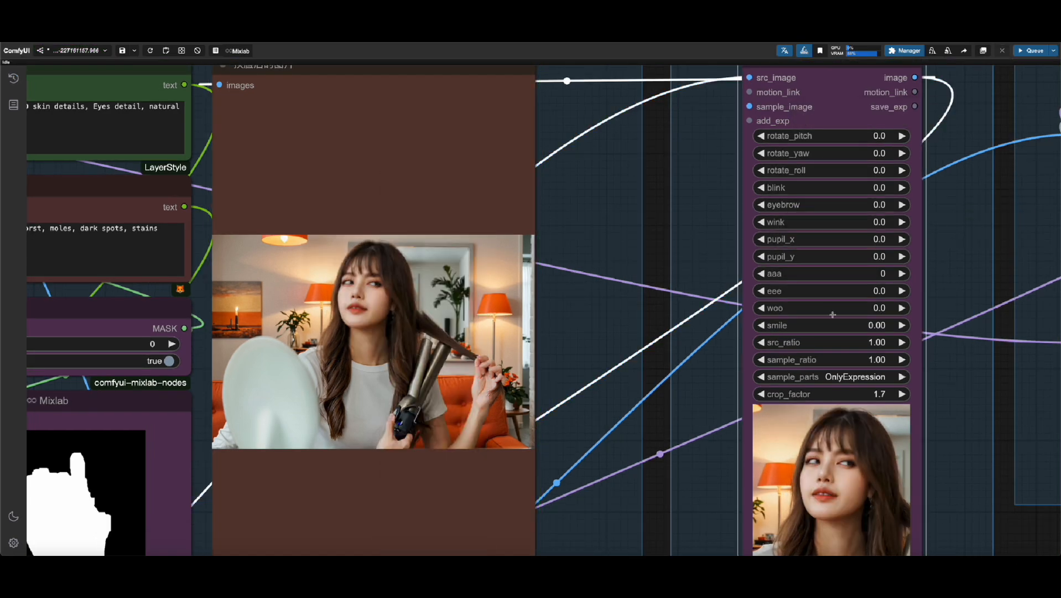
Open the smiling version of the swapped-face image full size and compare it with the neutral-expression version
{"action": "right_click", "coordinate": [403, 286]}
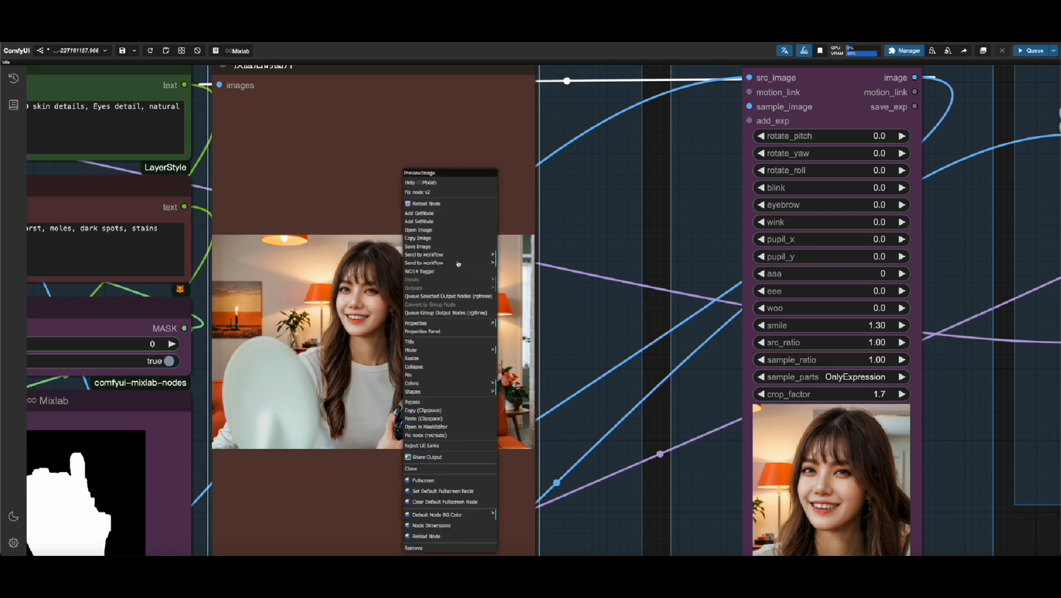
{"action": "left_click", "coordinate": [433, 232]}
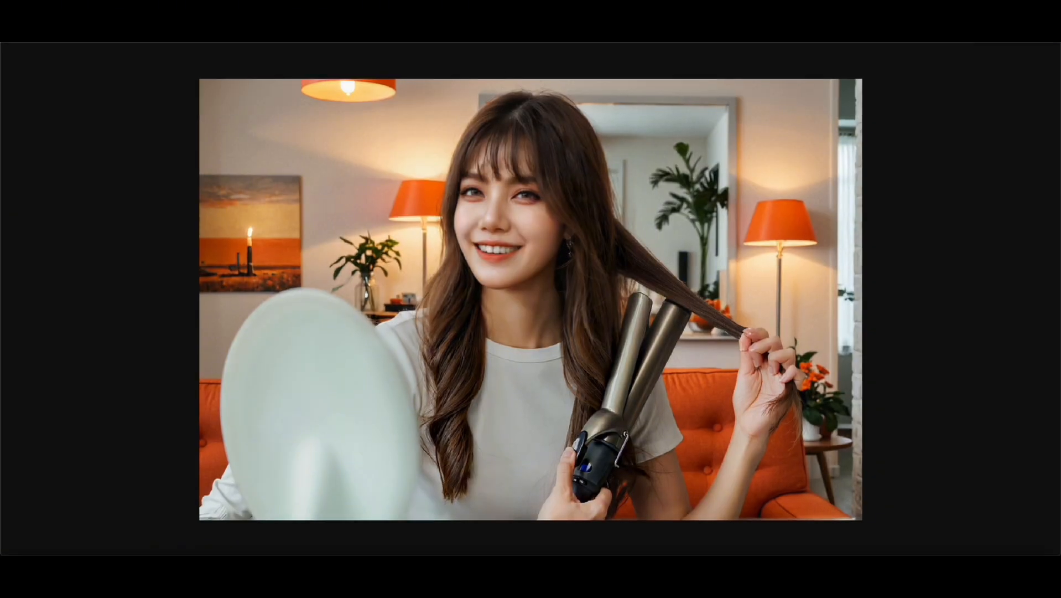
{"action": "key", "text": "ctrl+Tab"}
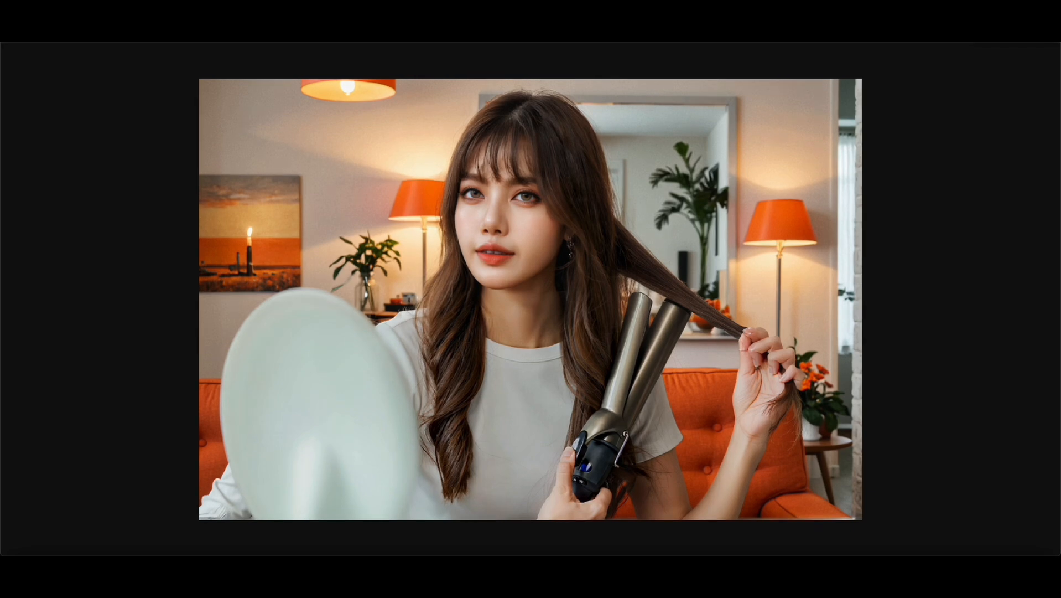
{"action": "key", "text": "ctrl+Tab"}
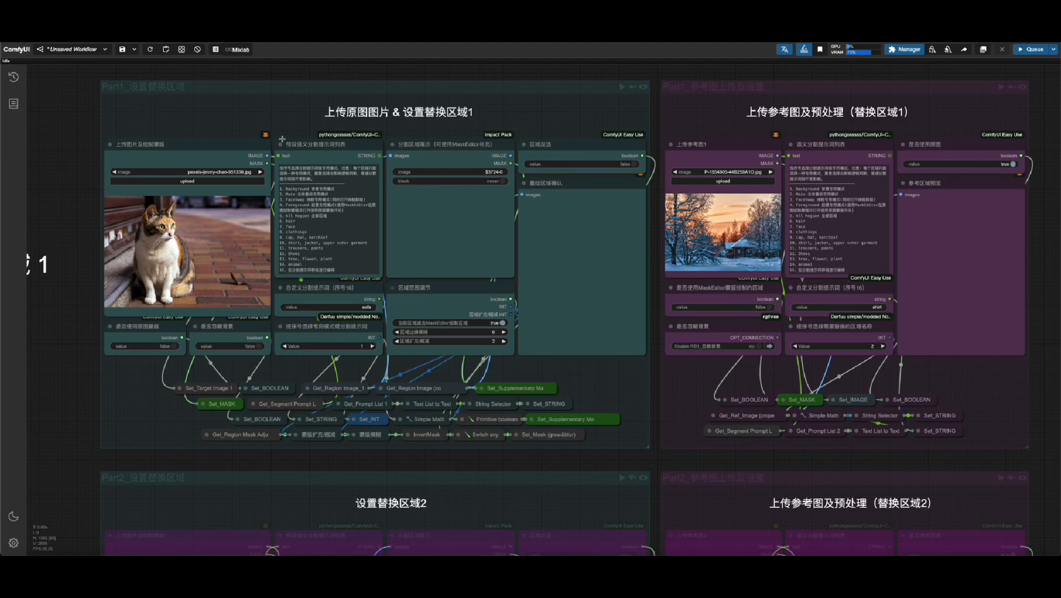
In the unsaved cat workflow, set region 1's segmentation mode number to 4 and run only the 重绘区域确认 preview
{"action": "scroll", "coordinate": [309, 161], "scroll_direction": "up", "scroll_amount": 2}
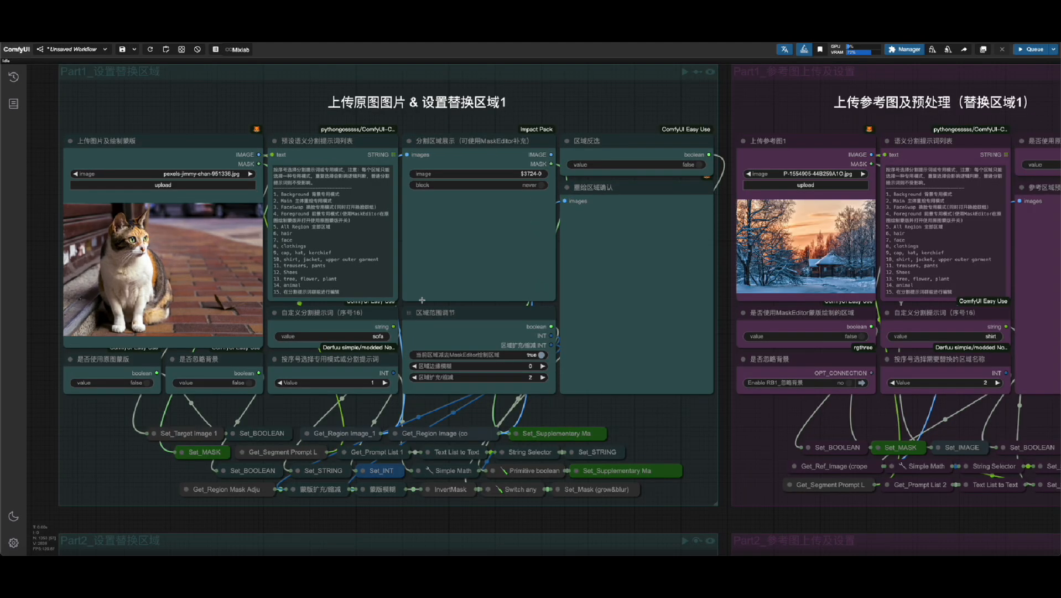
{"action": "left_click", "coordinate": [384, 381]}
{"action": "type", "text": "4"}
{"action": "key", "text": "Return"}
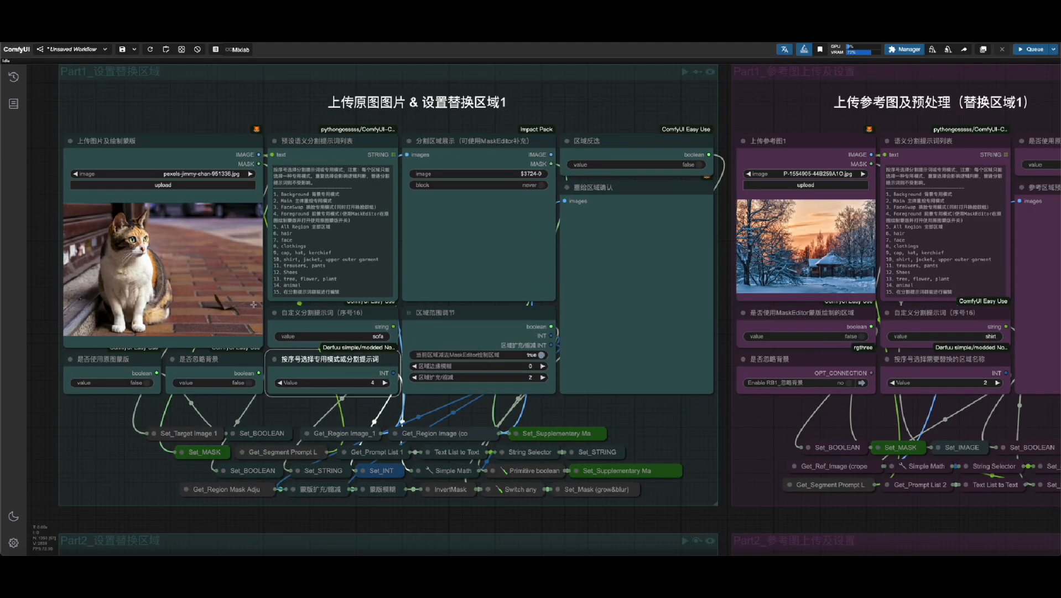
{"action": "right_click", "coordinate": [596, 256]}
{"action": "left_click", "coordinate": [616, 312]}
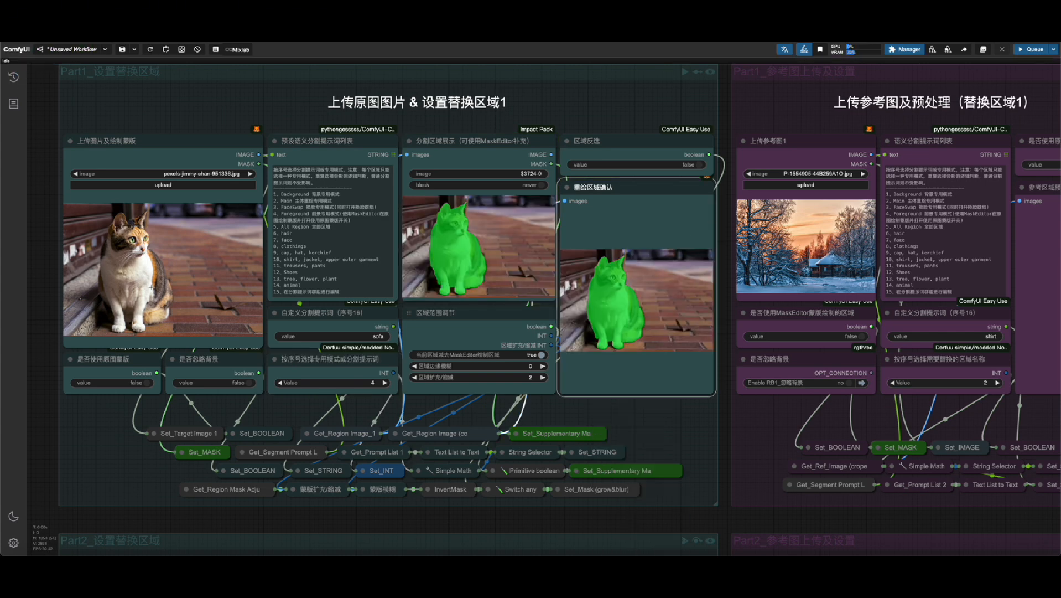
Open the cat photo in MaskEditor, paint two flower shapes and a strip of ground plants in front of the cat, and save the mask
{"action": "right_click", "coordinate": [157, 277]}
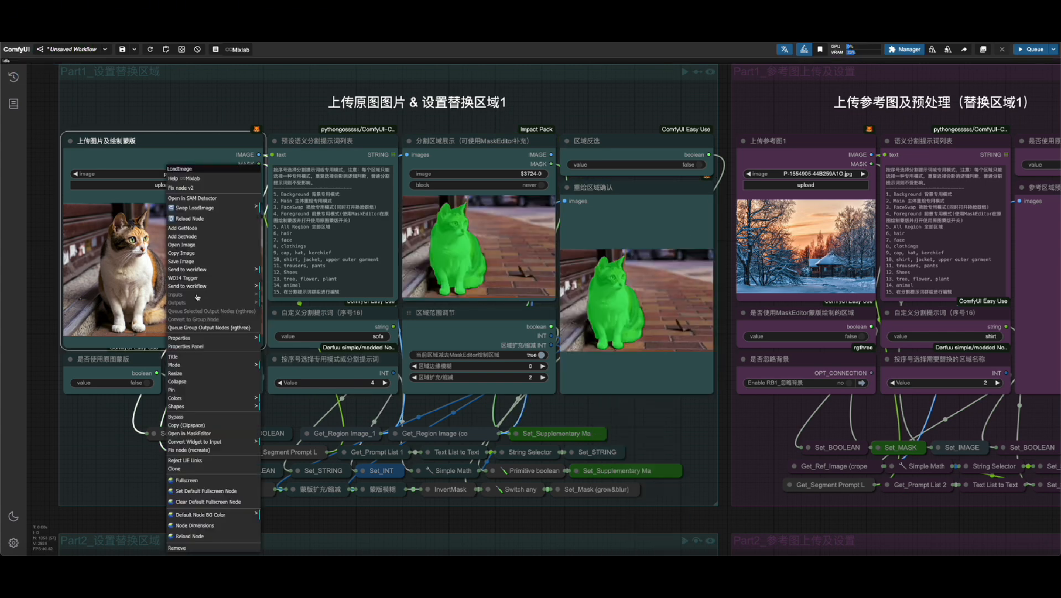
{"action": "left_click", "coordinate": [190, 434]}
{"action": "scroll", "coordinate": [283, 373], "scroll_direction": "up", "scroll_amount": 20}
{"action": "scroll", "coordinate": [282, 373], "scroll_direction": "down", "scroll_amount": 15}
{"action": "scroll", "coordinate": [283, 373], "scroll_direction": "up", "scroll_amount": 5}
{"action": "mouse_move", "coordinate": [289, 324]}
{"action": "left_mouse_down"}
{"action": "mouse_move", "coordinate": [272, 312]}
{"action": "mouse_move", "coordinate": [295, 309]}
{"action": "mouse_move", "coordinate": [298, 292]}
{"action": "left_mouse_up"}
{"action": "mouse_move", "coordinate": [427, 380]}
{"action": "left_mouse_down"}
{"action": "mouse_move", "coordinate": [418, 362]}
{"action": "mouse_move", "coordinate": [432, 381]}
{"action": "mouse_move", "coordinate": [443, 353]}
{"action": "left_mouse_up"}
{"action": "scroll", "coordinate": [281, 329], "scroll_direction": "down", "scroll_amount": 6}
{"action": "left_click_drag", "start_coordinate": [280, 327], "coordinate": [252, 314]}
{"action": "left_click_drag", "start_coordinate": [288, 380], "coordinate": [288, 477]}
{"action": "left_click_drag", "start_coordinate": [432, 407], "coordinate": [411, 465]}
{"action": "scroll", "coordinate": [227, 455], "scroll_direction": "up", "scroll_amount": 18}
{"action": "scroll", "coordinate": [227, 455], "scroll_direction": "down", "scroll_amount": 12}
{"action": "mouse_move", "coordinate": [225, 438]}
{"action": "left_mouse_down"}
{"action": "mouse_move", "coordinate": [339, 460]}
{"action": "mouse_move", "coordinate": [346, 488]}
{"action": "mouse_move", "coordinate": [321, 496]}
{"action": "mouse_move", "coordinate": [570, 492]}
{"action": "left_mouse_up"}
{"action": "left_click", "coordinate": [896, 490]}
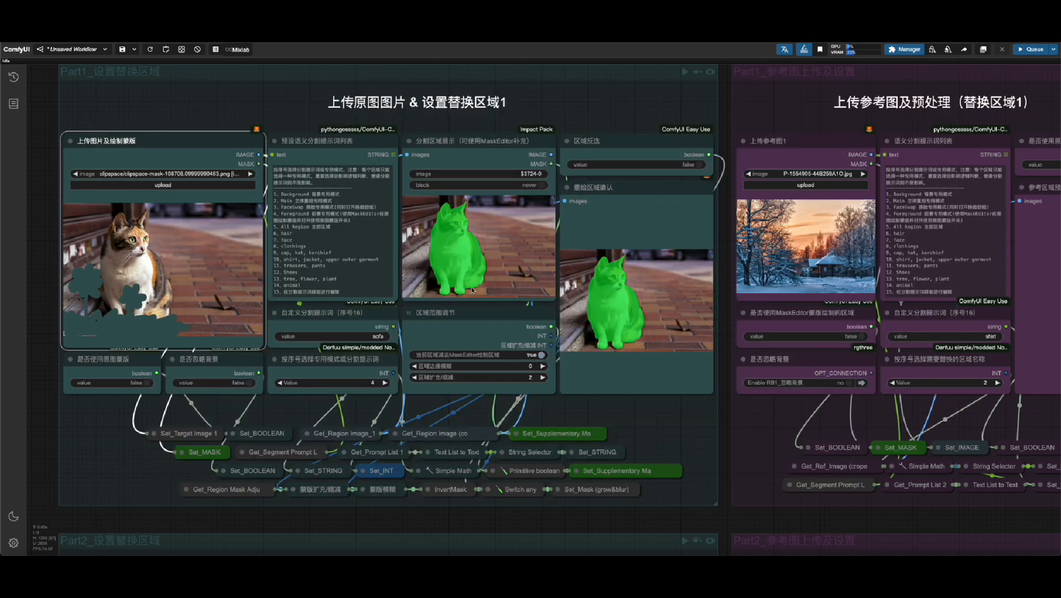
Set 是否使用原图蒙版 to true for region 1 and rerun the 重绘区域确认 preview
{"action": "left_click", "coordinate": [103, 361]}
{"action": "scroll", "coordinate": [75, 398], "scroll_direction": "up", "scroll_amount": 10}
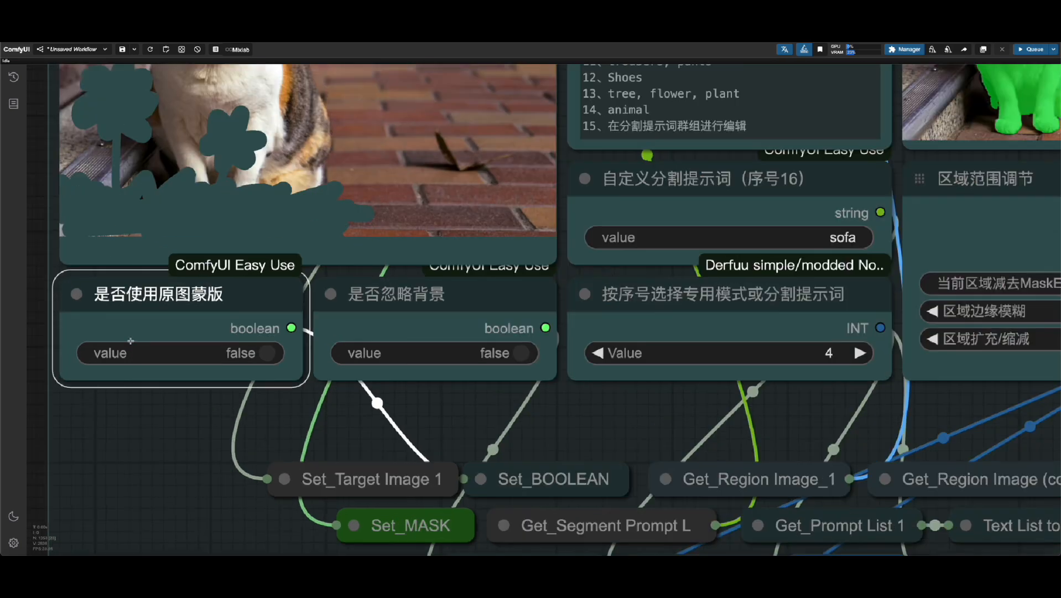
{"action": "left_click_drag", "start_coordinate": [109, 408], "coordinate": [317, 430]}
{"action": "left_click", "coordinate": [453, 382]}
{"action": "scroll", "coordinate": [280, 439], "scroll_direction": "down", "scroll_amount": 10}
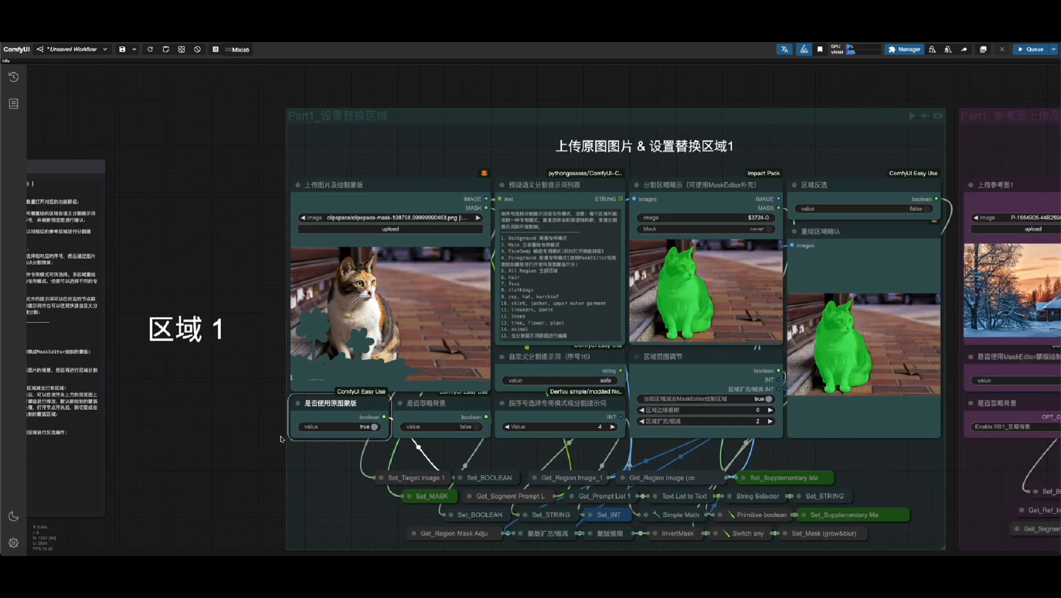
{"action": "left_click_drag", "start_coordinate": [884, 459], "coordinate": [801, 459]}
{"action": "scroll", "coordinate": [783, 328], "scroll_direction": "up", "scroll_amount": 4}
{"action": "right_click", "coordinate": [791, 347]}
{"action": "left_click", "coordinate": [858, 291]}
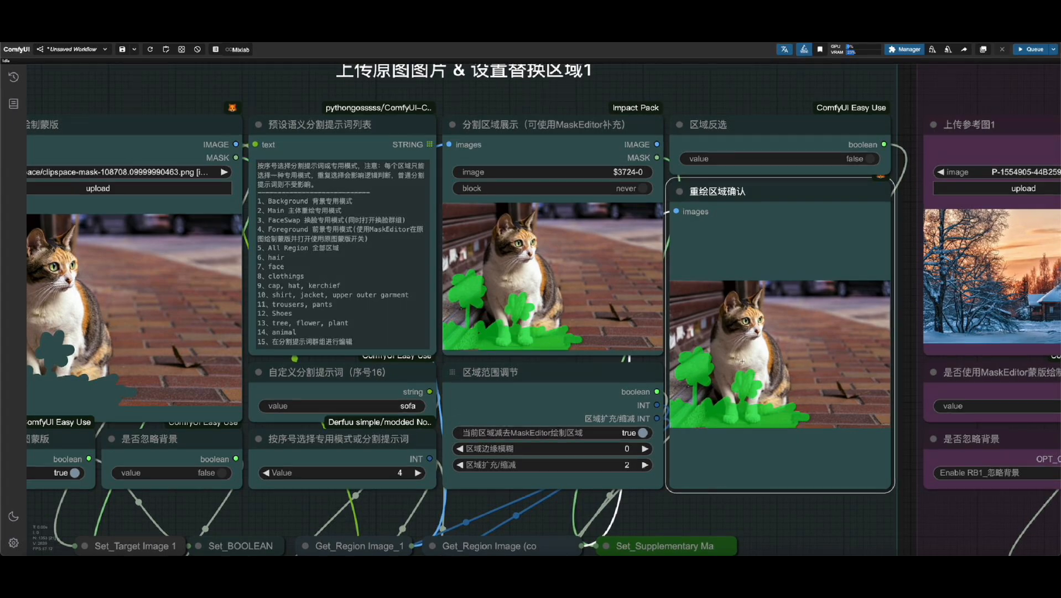
Upload the white-and-red flower photo as 参考图1 and run only the 参考区域预览 output
{"action": "scroll", "coordinate": [443, 305], "scroll_direction": "down", "scroll_amount": 10}
{"action": "scroll", "coordinate": [769, 294], "scroll_direction": "up", "scroll_amount": 9}
{"action": "left_click", "coordinate": [451, 225]}
{"action": "scroll", "coordinate": [437, 279], "scroll_direction": "down", "scroll_amount": 2}
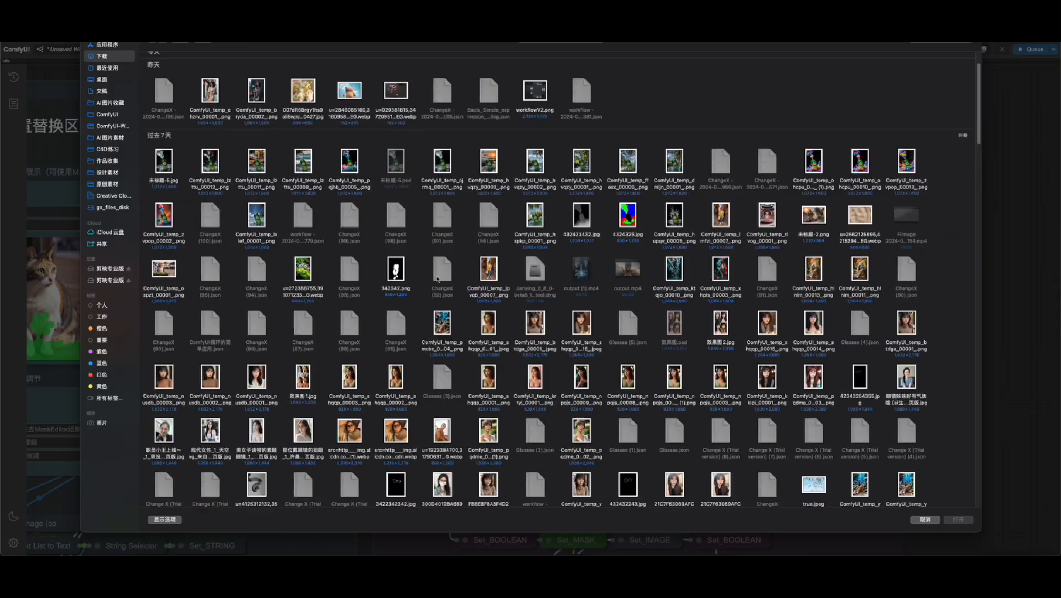
{"action": "double_click", "coordinate": [303, 271]}
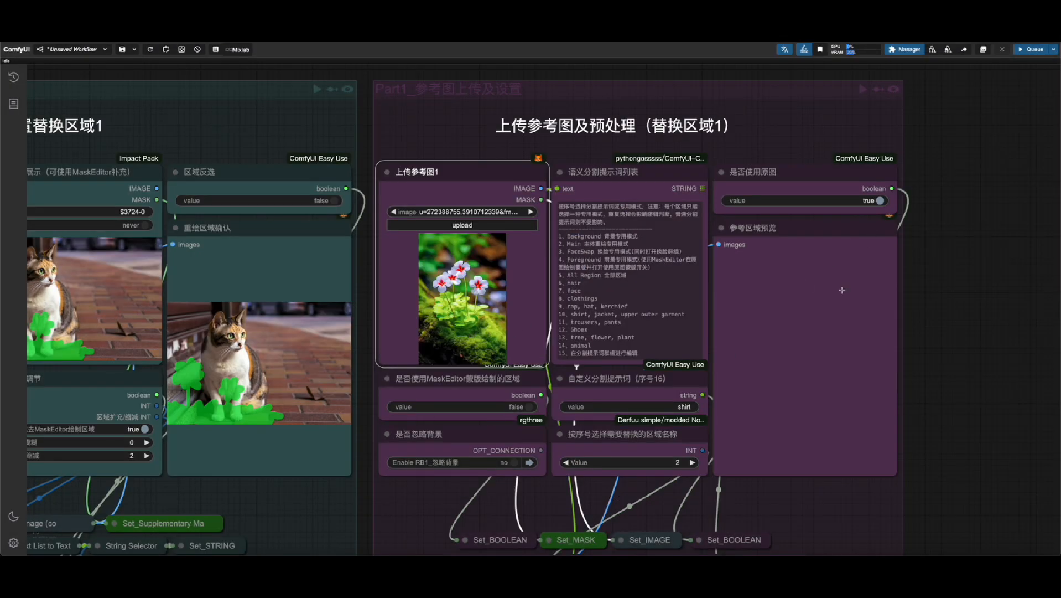
{"action": "right_click", "coordinate": [844, 287]}
{"action": "left_click", "coordinate": [878, 308]}
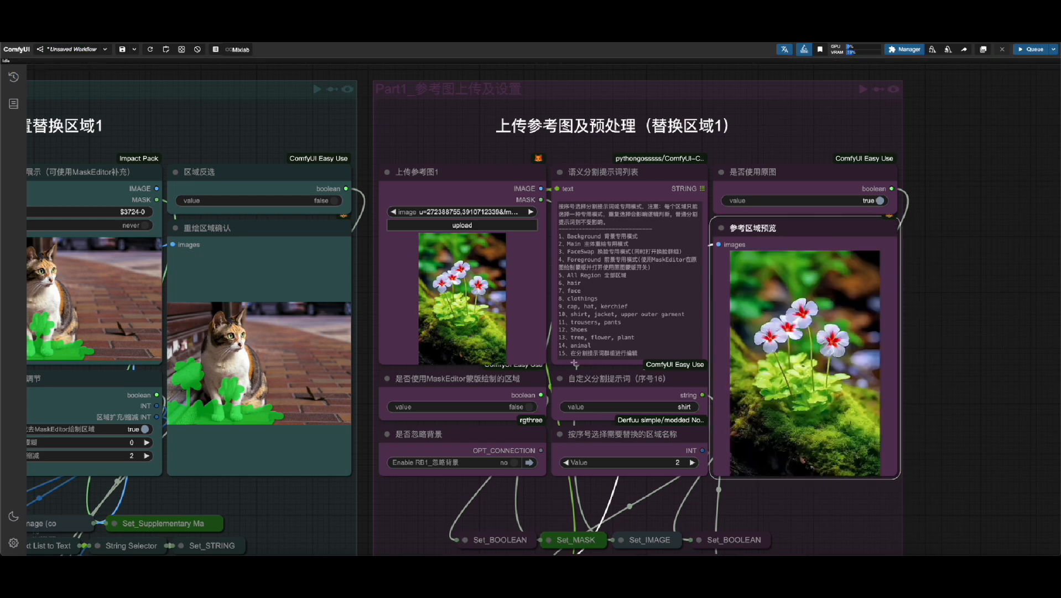
In the global positive prompt, replace "snow" with "street" and add "Flowers and plants grow in front" after it
{"action": "scroll", "coordinate": [567, 362], "scroll_direction": "down", "scroll_amount": 5}
{"action": "scroll", "coordinate": [354, 195], "scroll_direction": "up", "scroll_amount": 6}
{"action": "left_click", "coordinate": [365, 179]}
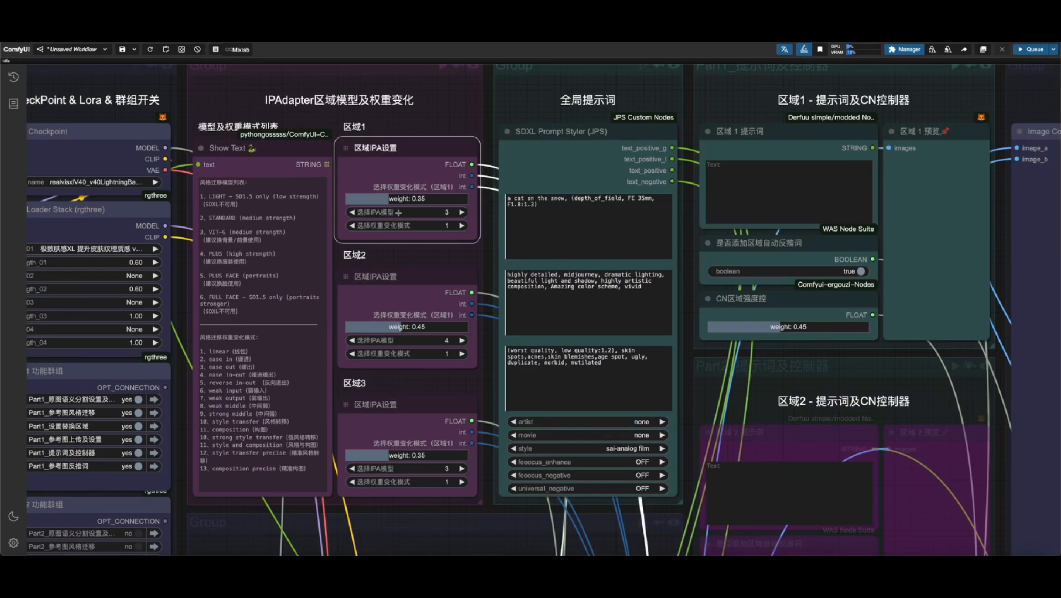
{"action": "left_click", "coordinate": [560, 200]}
{"action": "double_click", "coordinate": [558, 198]}
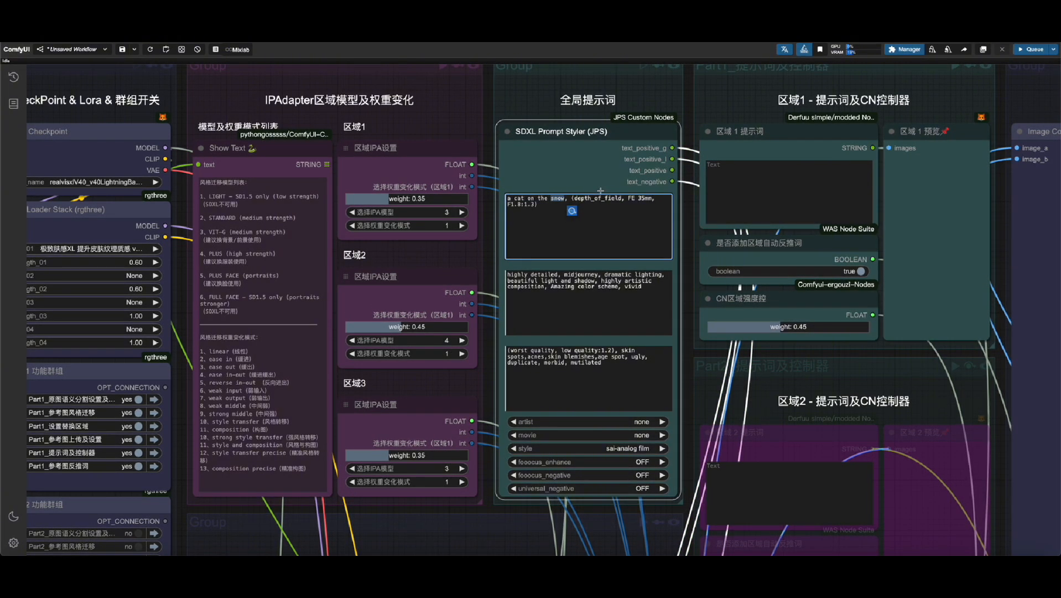
{"action": "type", "text": "street"}
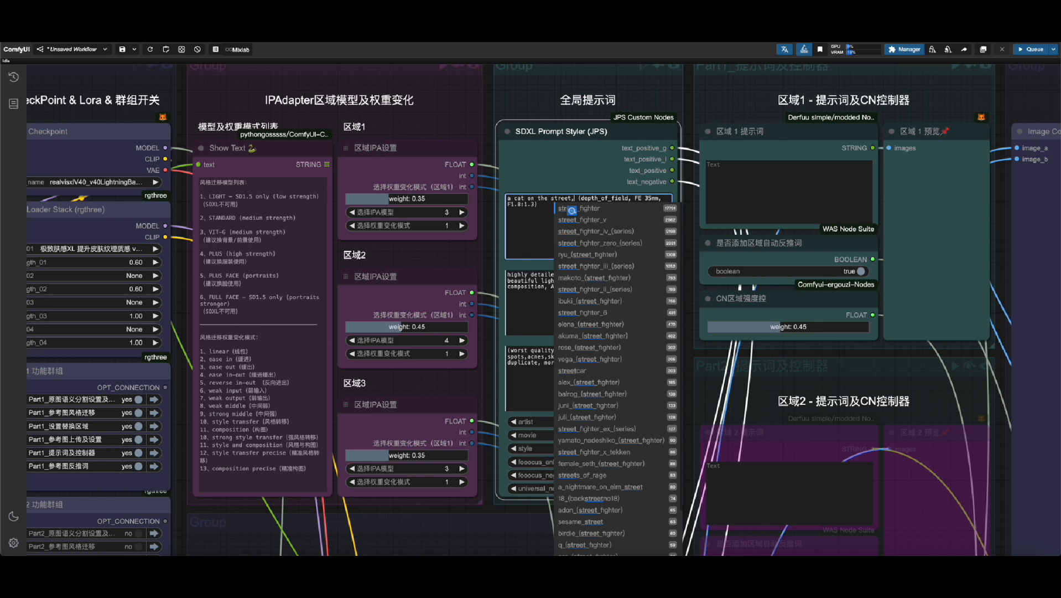
{"action": "type", "text": "Flowers and plants grow in front"}
{"action": "left_click", "coordinate": [575, 197]}
{"action": "left_click", "coordinate": [605, 232]}
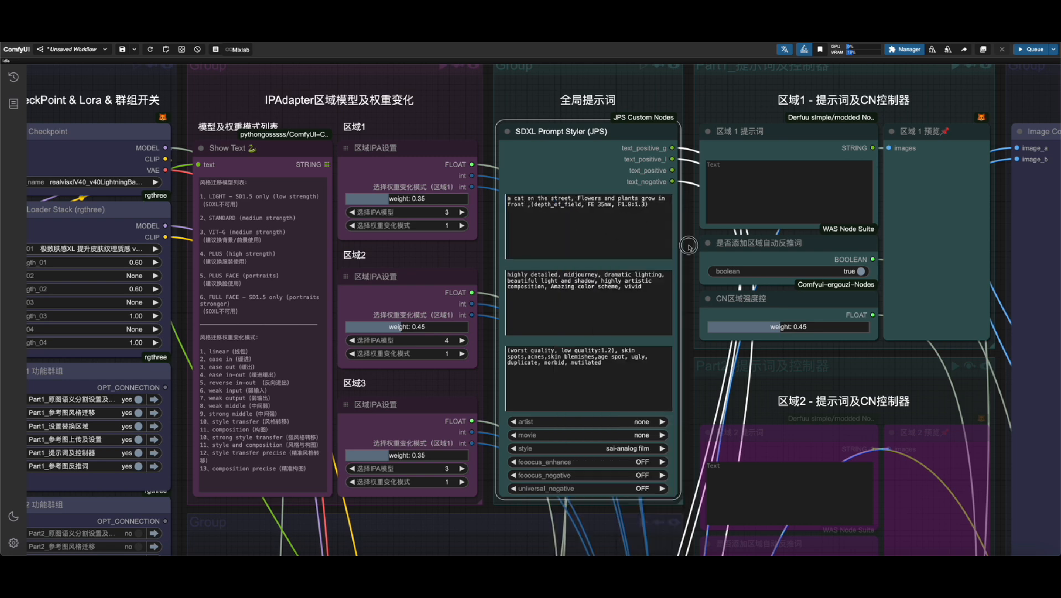
Go to the depth-map group and run only its Preview Image node to generate the depth map
{"action": "scroll", "coordinate": [734, 203], "scroll_direction": "down", "scroll_amount": 10}
{"action": "scroll", "coordinate": [667, 402], "scroll_direction": "up", "scroll_amount": 6}
{"action": "right_click", "coordinate": [517, 246]}
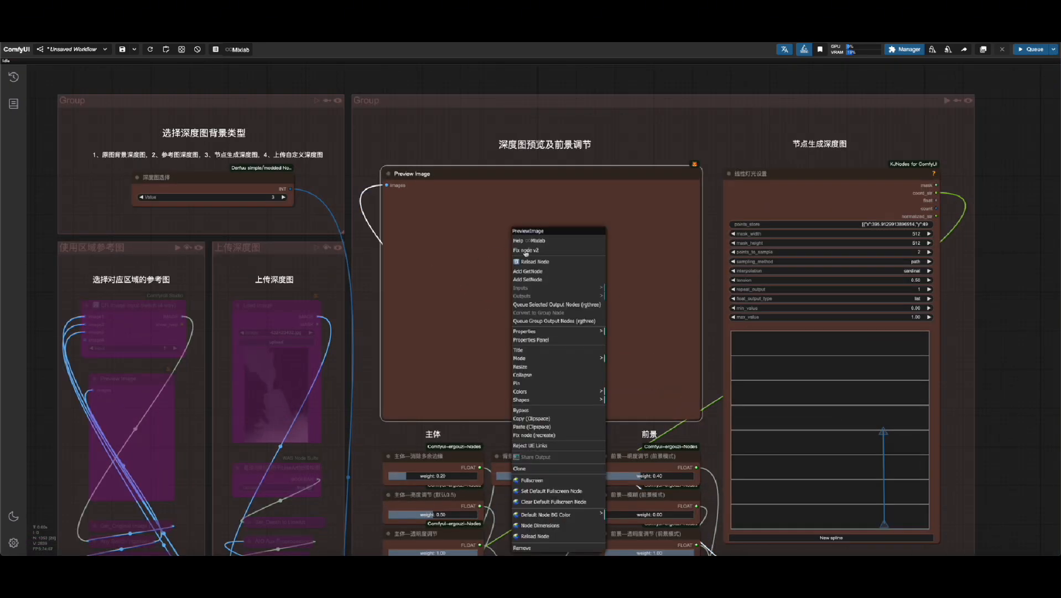
{"action": "left_click", "coordinate": [570, 304]}
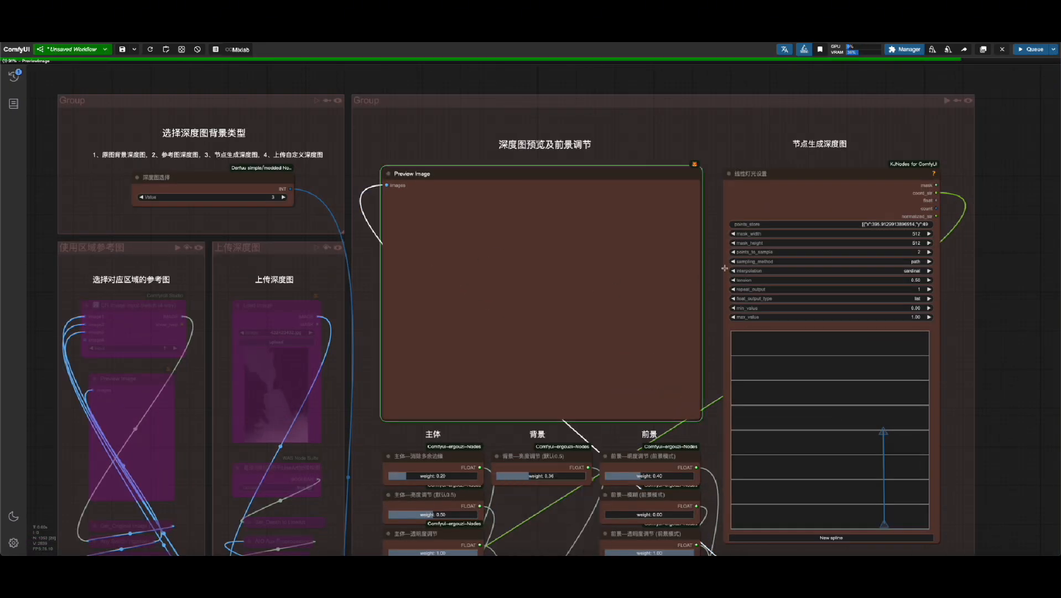
{"action": "left_click_drag", "start_coordinate": [1001, 371], "coordinate": [998, 311]}
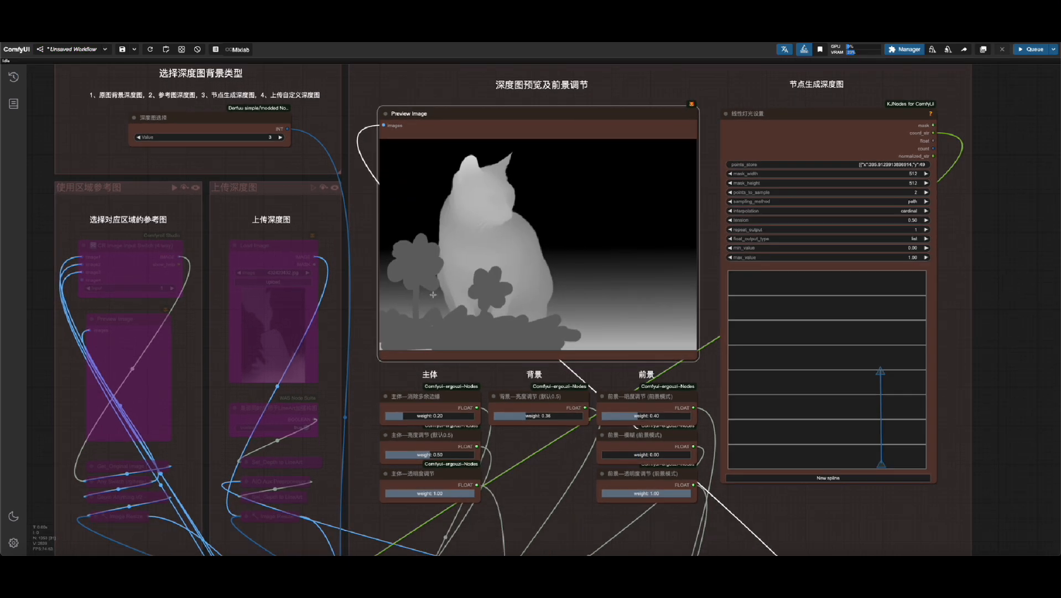
Raise the foreground brightness weight (前景—明度调节) in stages, rerunning the depth-map preview after each adjustment
{"action": "left_click", "coordinate": [646, 414]}
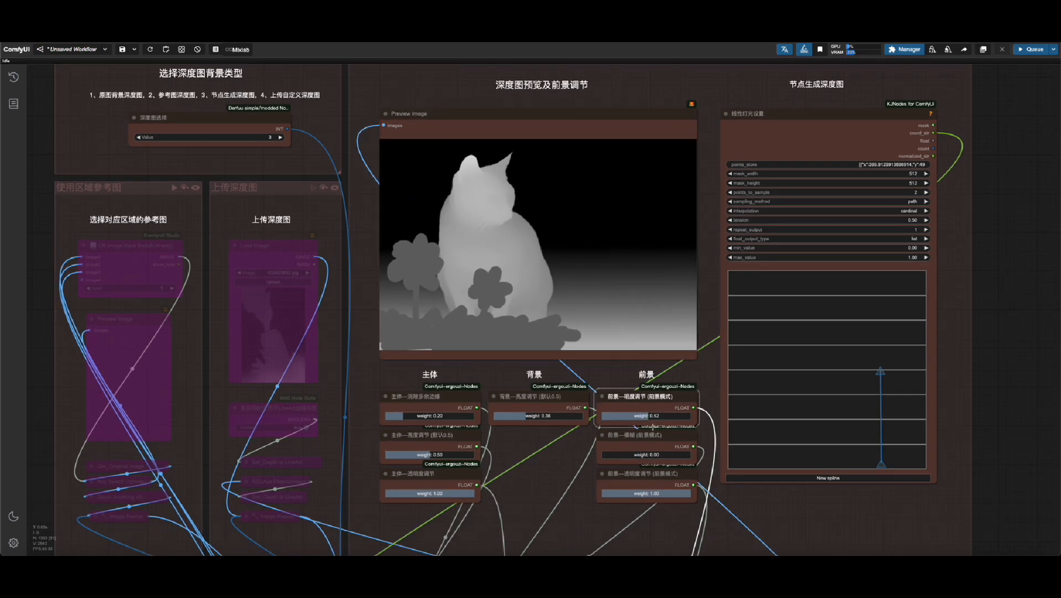
{"action": "left_click_drag", "start_coordinate": [649, 415], "coordinate": [653, 415]}
{"action": "right_click", "coordinate": [606, 283]}
{"action": "left_click", "coordinate": [634, 296]}
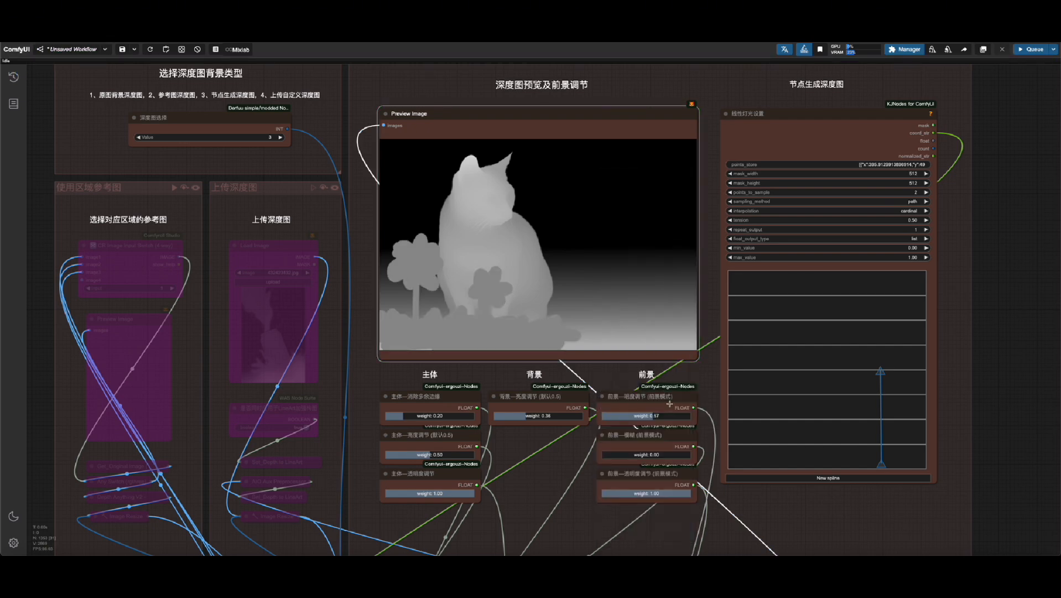
{"action": "left_click", "coordinate": [663, 415]}
{"action": "right_click", "coordinate": [640, 311]}
{"action": "left_click", "coordinate": [673, 296]}
{"action": "left_click", "coordinate": [672, 415]}
{"action": "right_click", "coordinate": [653, 316]}
{"action": "left_click", "coordinate": [686, 296]}
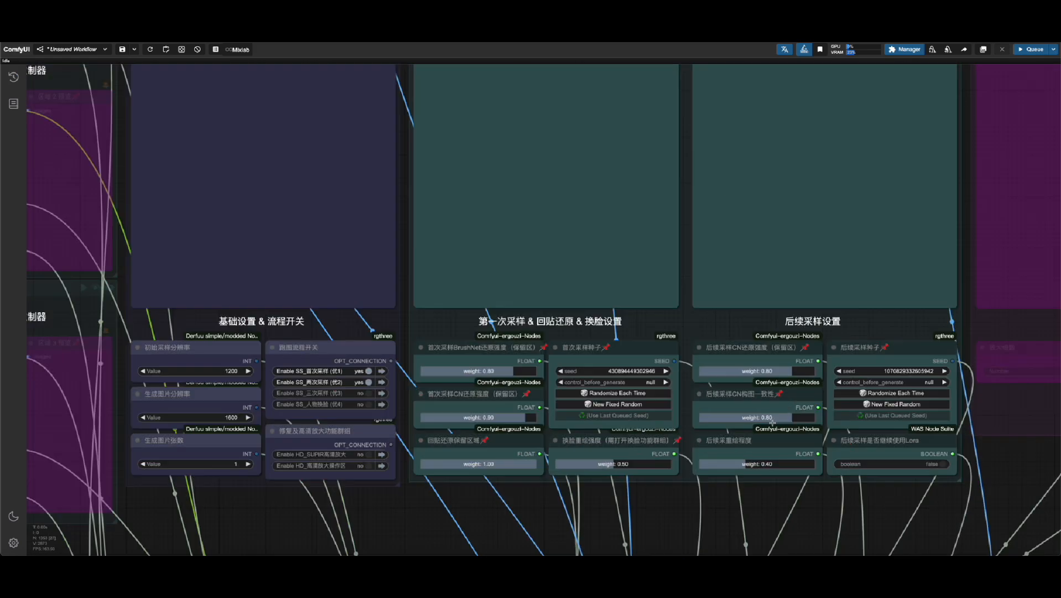
Set the first-sampling BrushNet restore strength to 0.60 and the first-sampling CN restore strength to 0.80
{"action": "scroll", "coordinate": [803, 410], "scroll_direction": "up", "scroll_amount": 2}
{"action": "left_click_drag", "start_coordinate": [343, 338], "coordinate": [355, 343]}
{"action": "left_click_drag", "start_coordinate": [399, 405], "coordinate": [388, 405]}
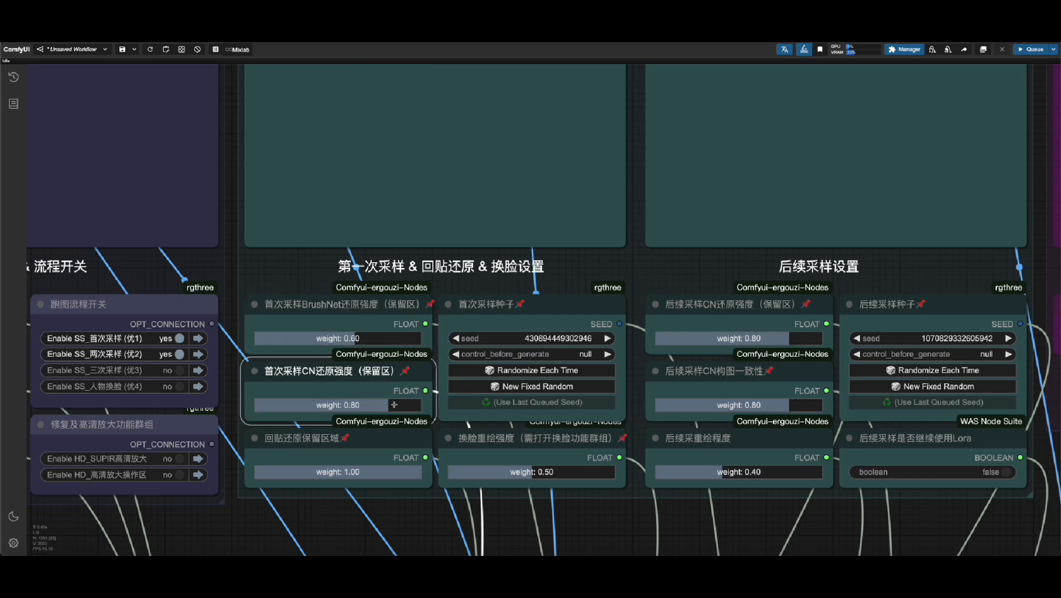
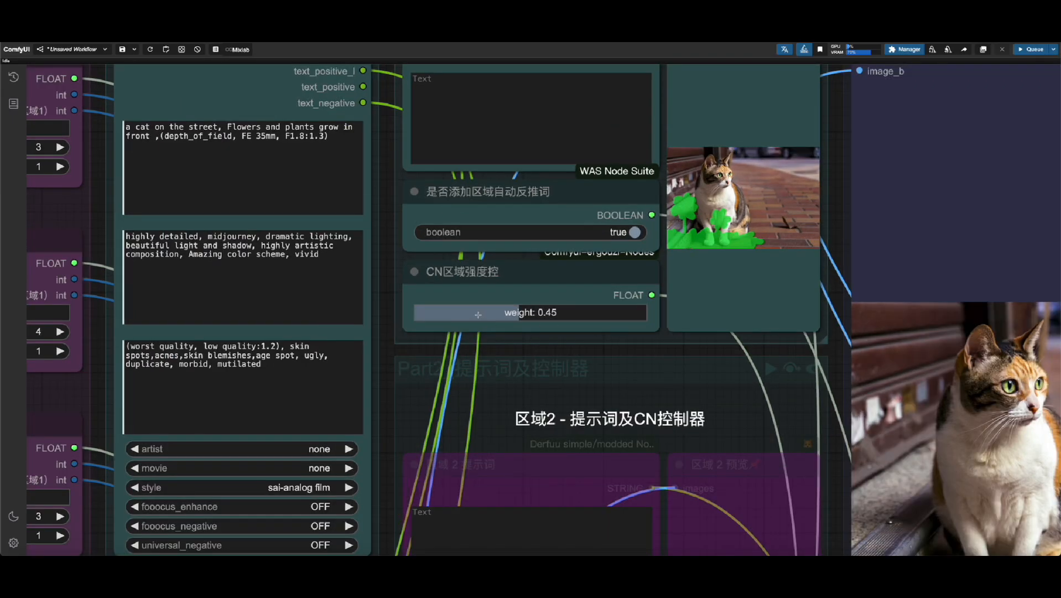
Set region 1's CN strength (CN区域强度控) to 0.25, queue the workflow, and open the follow-up sampling image full size
{"action": "left_click_drag", "start_coordinate": [478, 314], "coordinate": [473, 318]}
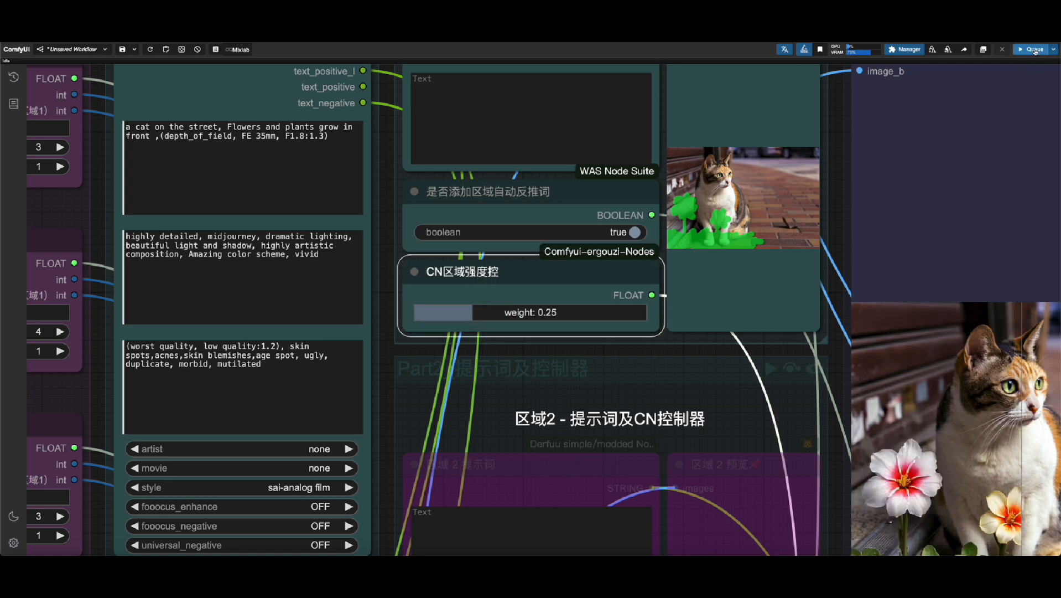
{"action": "left_click", "coordinate": [1035, 51]}
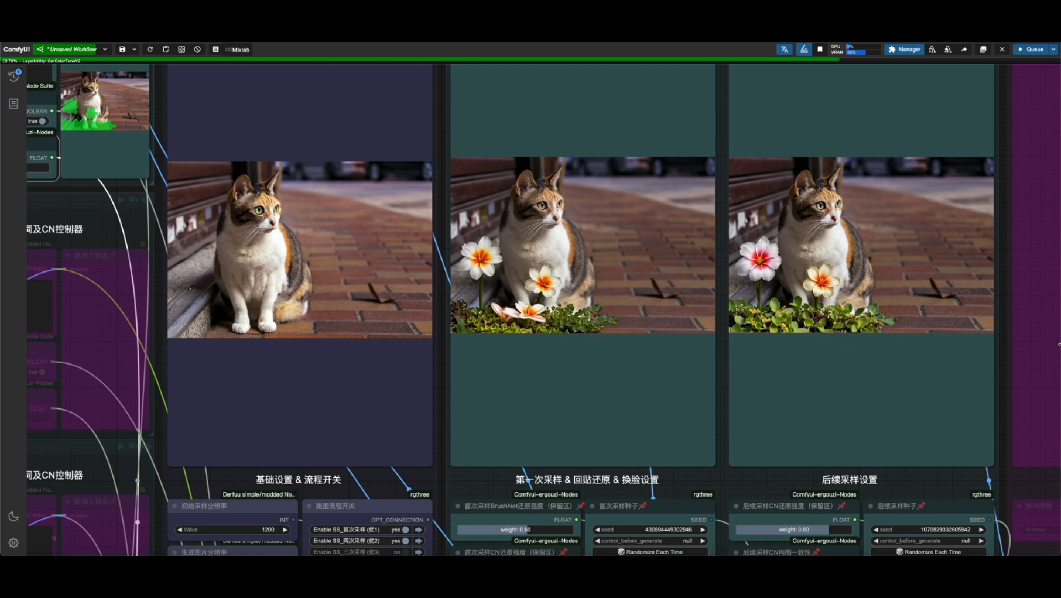
{"action": "right_click", "coordinate": [853, 256]}
{"action": "left_click", "coordinate": [883, 247]}
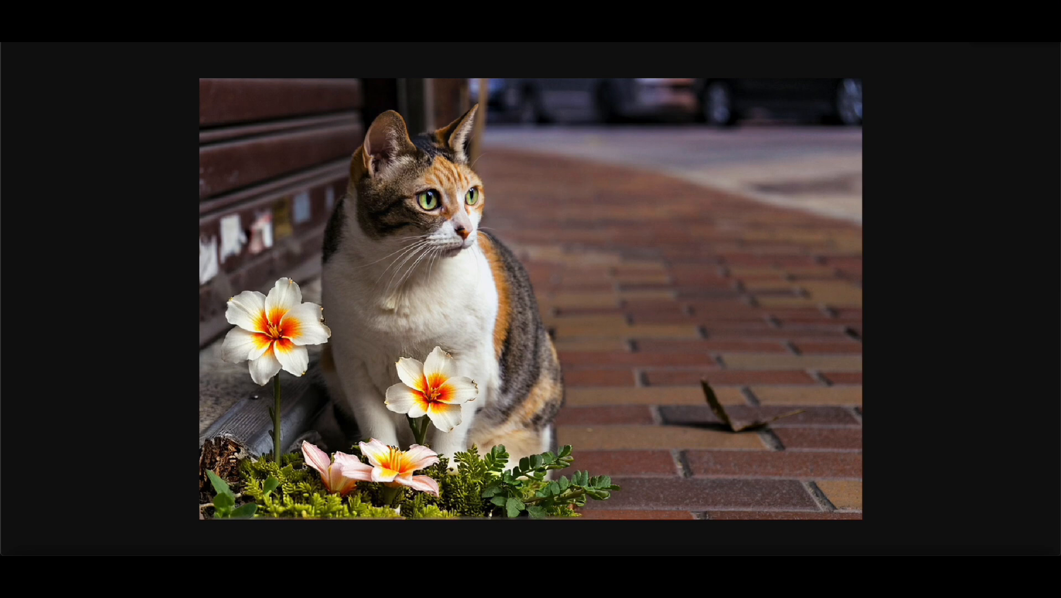
Raise the follow-up sampling redraw strength (后续采重绘程度) and queue the workflow
{"action": "key", "text": "Escape"}
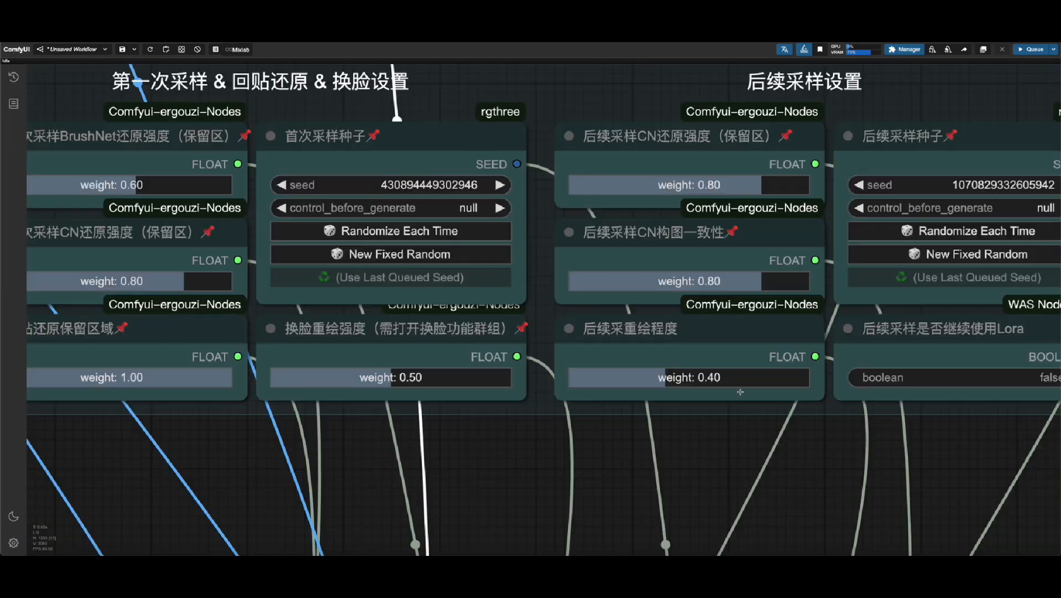
{"action": "left_click", "coordinate": [727, 380]}
{"action": "left_click_drag", "start_coordinate": [726, 379], "coordinate": [761, 379]}
{"action": "left_click", "coordinate": [1033, 49]}
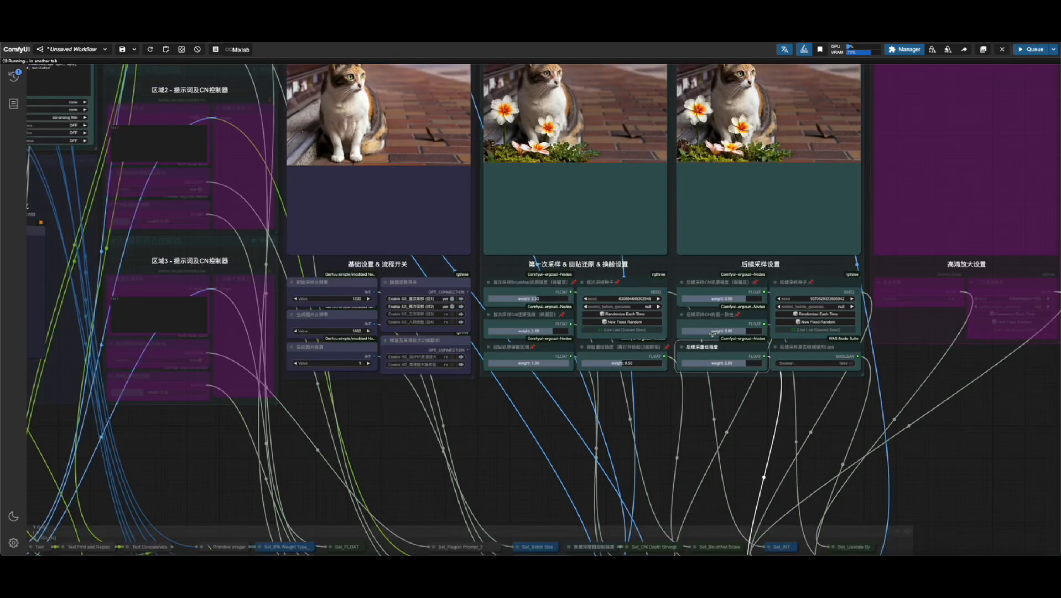
Open the new follow-up sampling image full size to inspect the redrawn flowers
{"action": "scroll", "coordinate": [1022, 212], "scroll_direction": "up", "scroll_amount": 5}
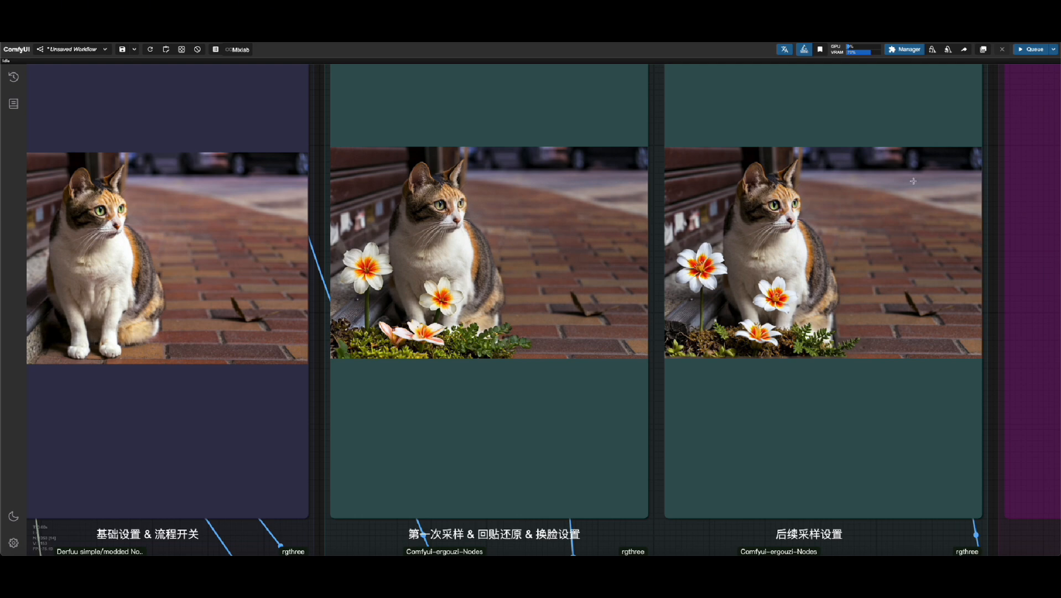
{"action": "right_click", "coordinate": [776, 247]}
{"action": "left_click", "coordinate": [814, 247]}
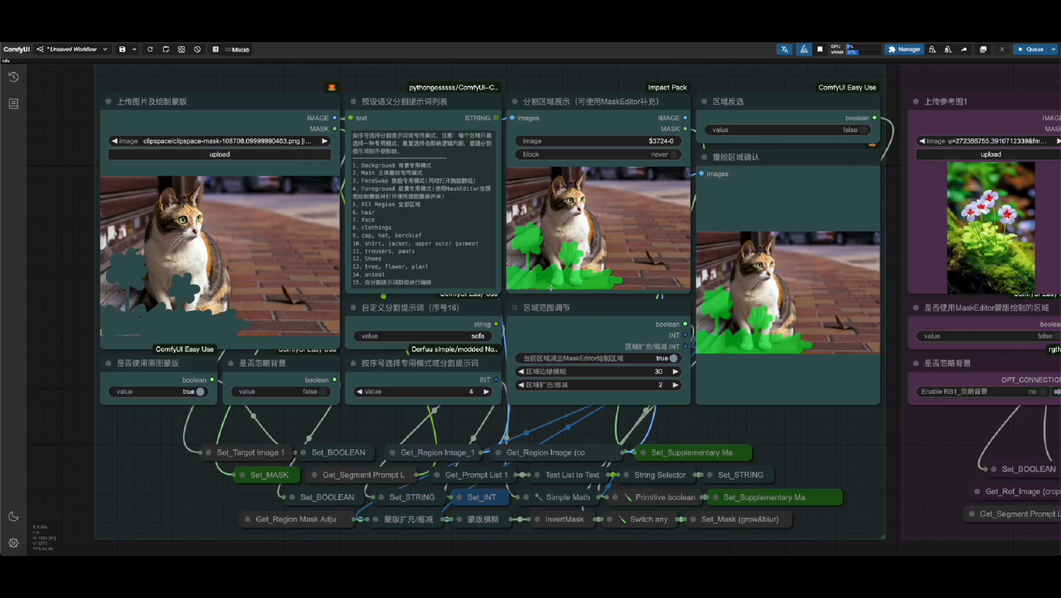
Turn off region 1's original-image mask (是否使用原图蒙版), set its segmentation number to 1 for Background, and rerun the redraw-region preview
{"action": "scroll", "coordinate": [306, 282], "scroll_direction": "up", "scroll_amount": 2}
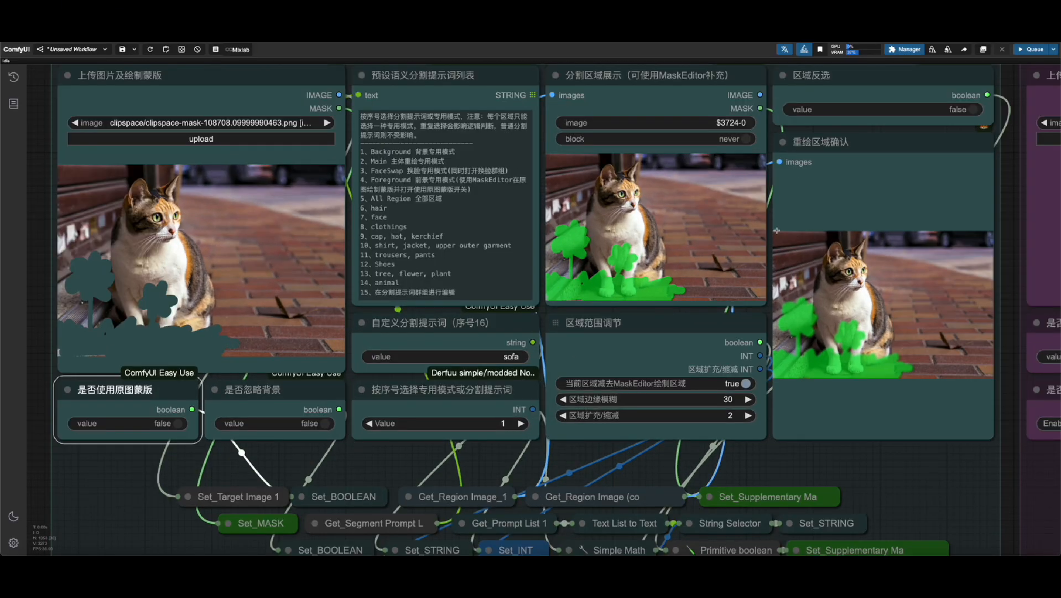
{"action": "left_click", "coordinate": [777, 230]}
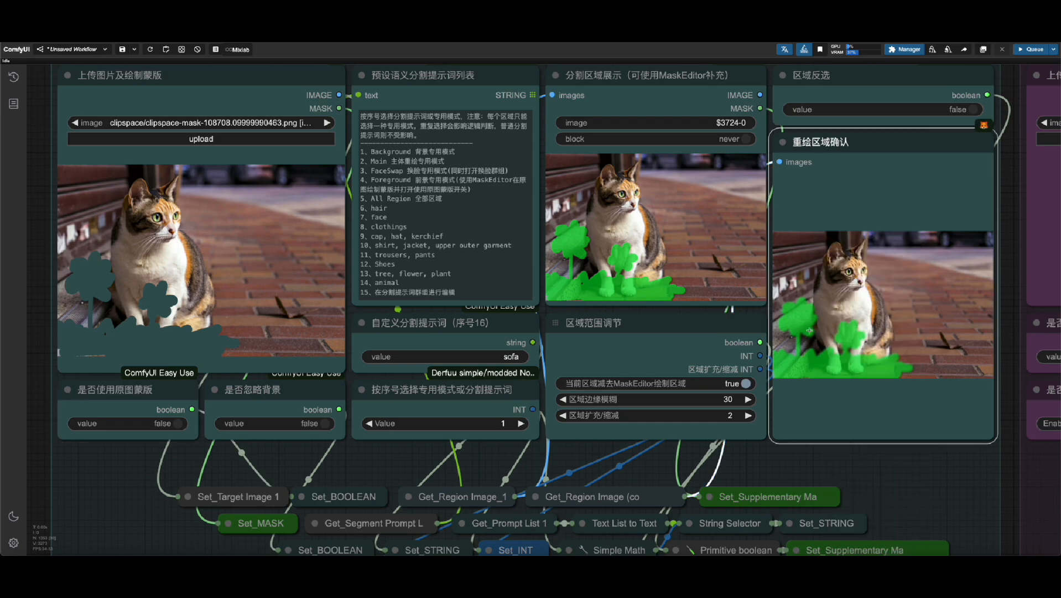
Go to region 1's reference image upload and preprocessing group (上传参考图及预处理)
{"action": "scroll", "coordinate": [878, 335], "scroll_direction": "down", "scroll_amount": 10}
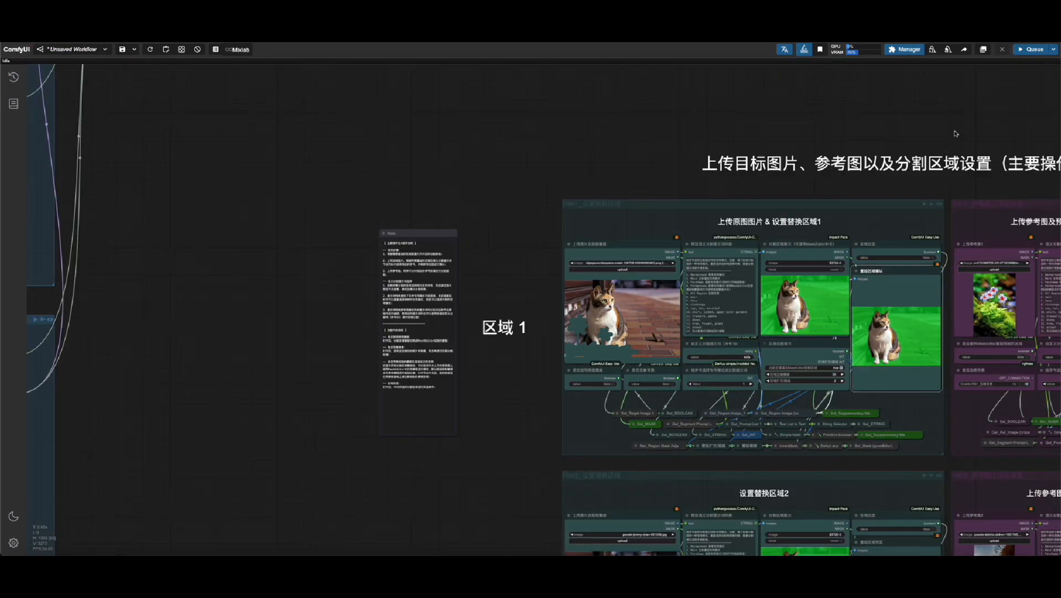
{"action": "left_click_drag", "start_coordinate": [945, 154], "coordinate": [531, 87]}
{"action": "scroll", "coordinate": [599, 533], "scroll_direction": "up", "scroll_amount": 8}
{"action": "scroll", "coordinate": [560, 402], "scroll_direction": "down", "scroll_amount": 2}
{"action": "scroll", "coordinate": [560, 402], "scroll_direction": "down", "scroll_amount": 5}
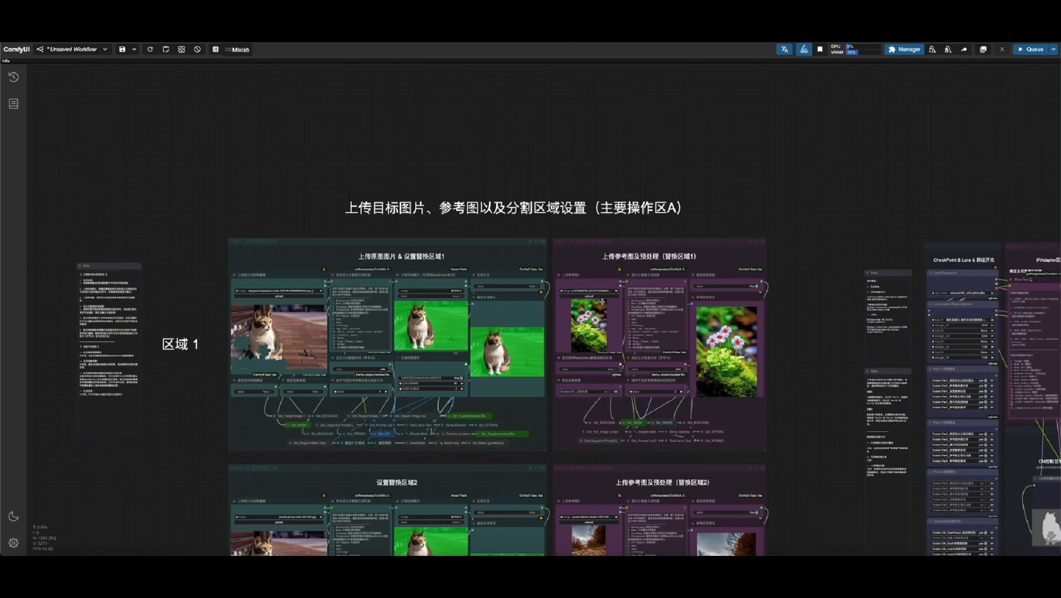
Paint foreground flower and ground shapes in front of the cat on region 2's image with the mask editor and save the mask
{"action": "scroll", "coordinate": [585, 273], "scroll_direction": "up", "scroll_amount": 8}
{"action": "left_click", "coordinate": [535, 223]}
{"action": "type", "text": "16511"}
{"action": "left_click", "coordinate": [492, 237]}
{"action": "right_click", "coordinate": [980, 307]}
{"action": "right_click", "coordinate": [385, 331]}
{"action": "left_click", "coordinate": [398, 432]}
{"action": "left_click_drag", "start_coordinate": [260, 326], "coordinate": [321, 354]}
{"action": "mouse_move", "coordinate": [434, 351]}
{"action": "left_mouse_down"}
{"action": "mouse_move", "coordinate": [459, 405]}
{"action": "mouse_move", "coordinate": [451, 366]}
{"action": "mouse_move", "coordinate": [455, 403]}
{"action": "mouse_move", "coordinate": [300, 398]}
{"action": "mouse_move", "coordinate": [252, 431]}
{"action": "mouse_move", "coordinate": [475, 465]}
{"action": "mouse_move", "coordinate": [239, 494]}
{"action": "mouse_move", "coordinate": [558, 496]}
{"action": "left_mouse_up"}
{"action": "left_click", "coordinate": [913, 490]}
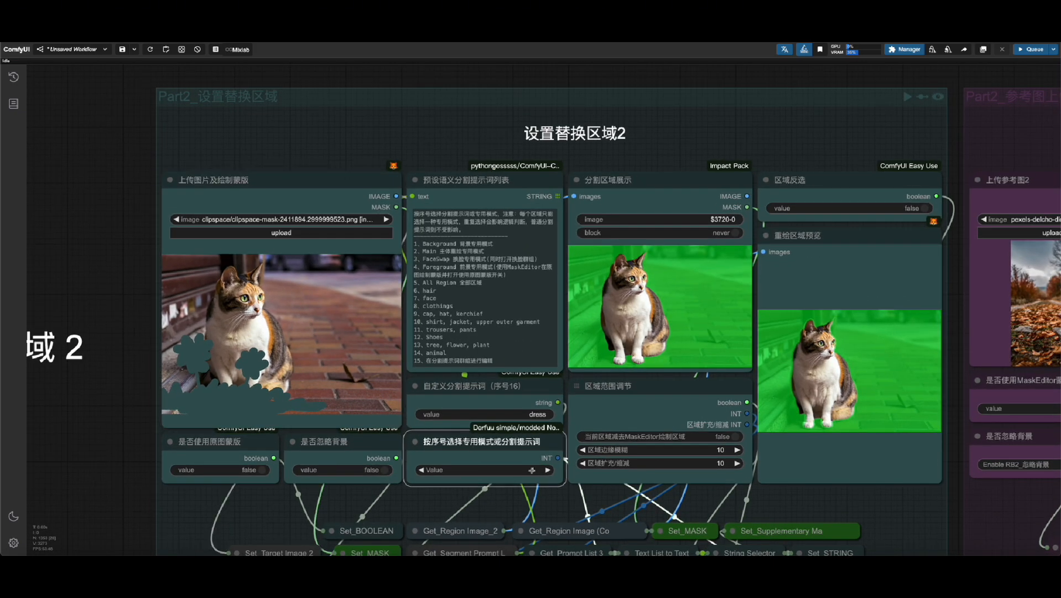
Set region 2's segmentation mode to 4 for foreground, and its IPA weight to 0.35 with model 3
{"action": "left_click", "coordinate": [485, 469]}
{"action": "type", "text": "45"}
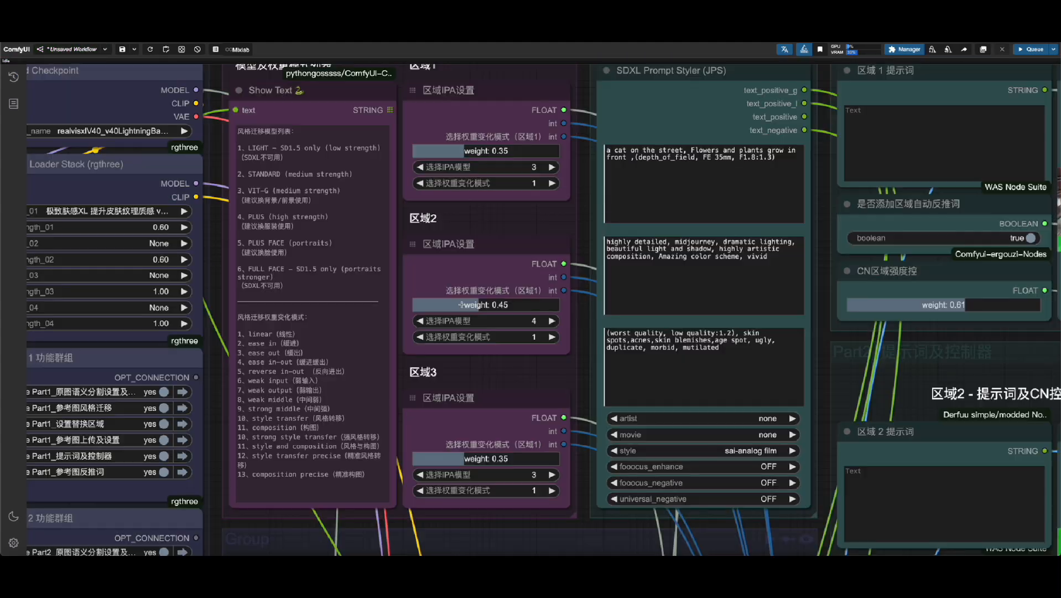
{"action": "left_click_drag", "start_coordinate": [458, 303], "coordinate": [462, 303]}
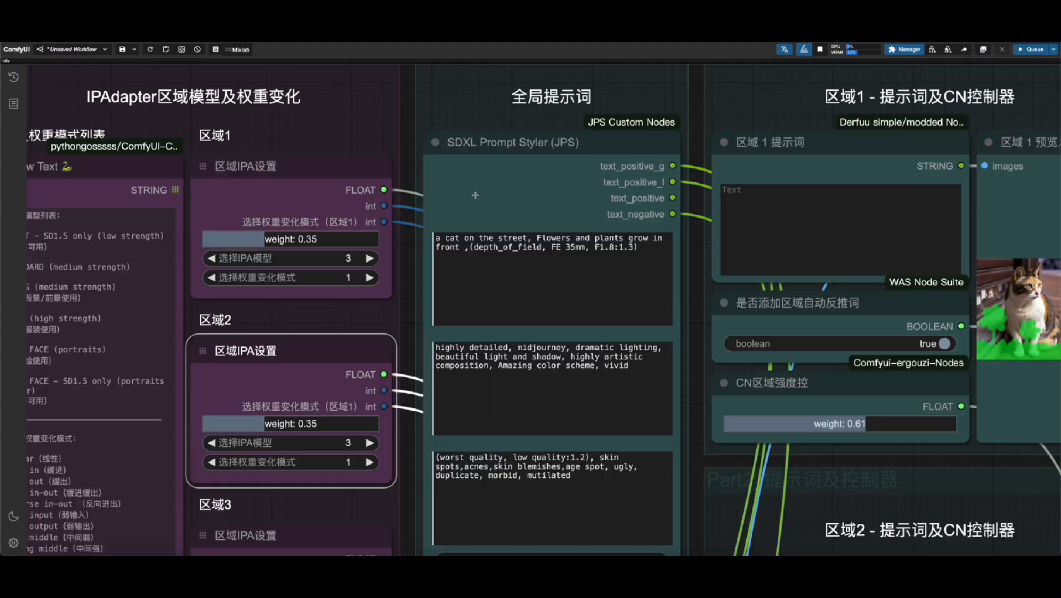
Replace the word "street" with "ground" in the global positive prompt
{"action": "scroll", "coordinate": [514, 249], "scroll_direction": "up", "scroll_amount": 3}
{"action": "double_click", "coordinate": [516, 240]}
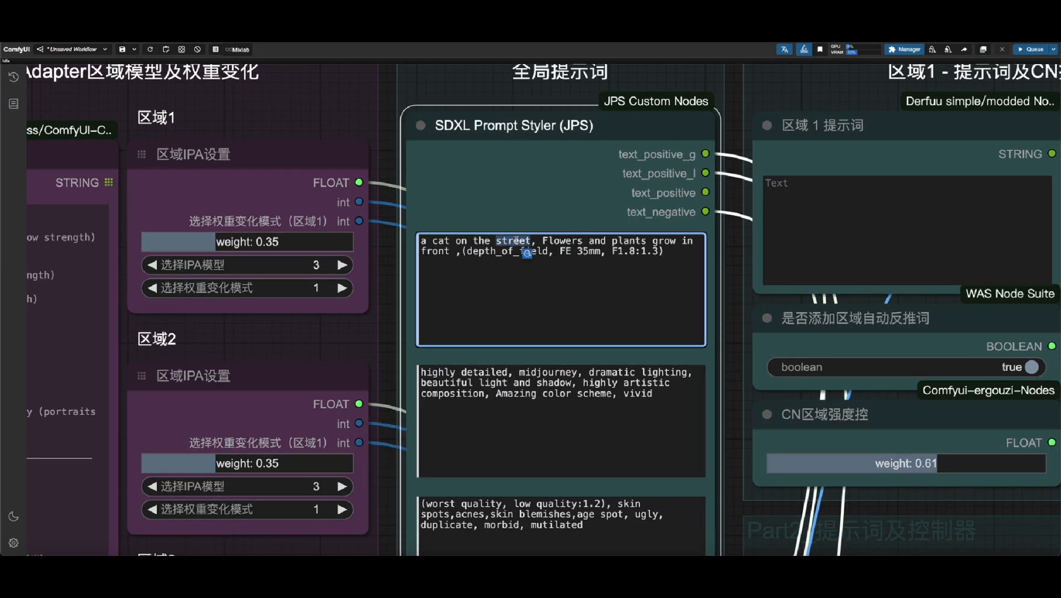
{"action": "type", "text": "road"}
{"action": "key", "text": "Escape"}
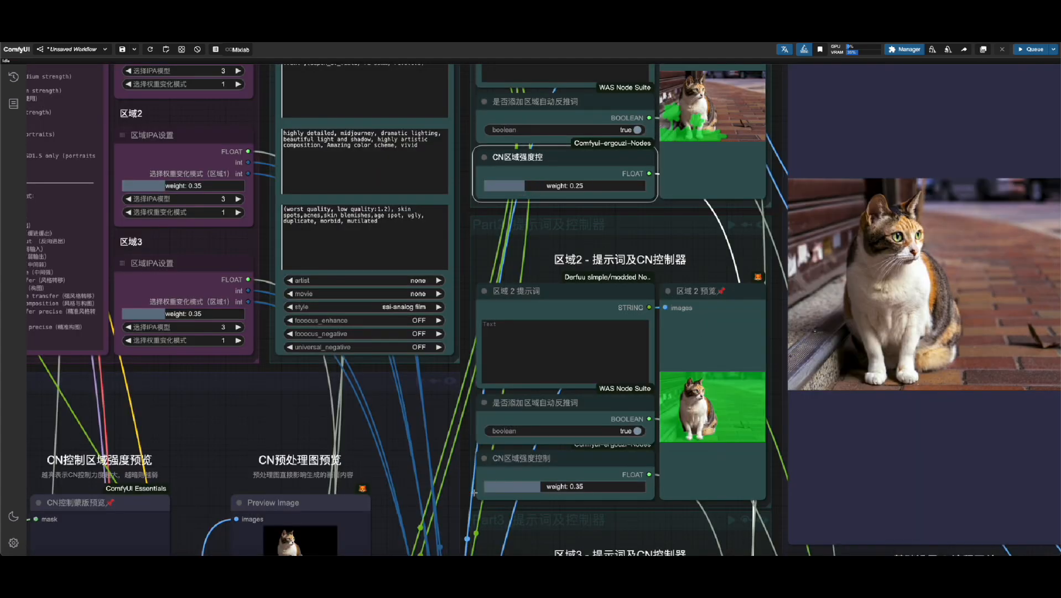
Set region 2's CN strength weight to 0.50 and generate the CN control mask preview
{"action": "left_click_drag", "start_coordinate": [474, 492], "coordinate": [492, 352]}
{"action": "left_click", "coordinate": [581, 347]}
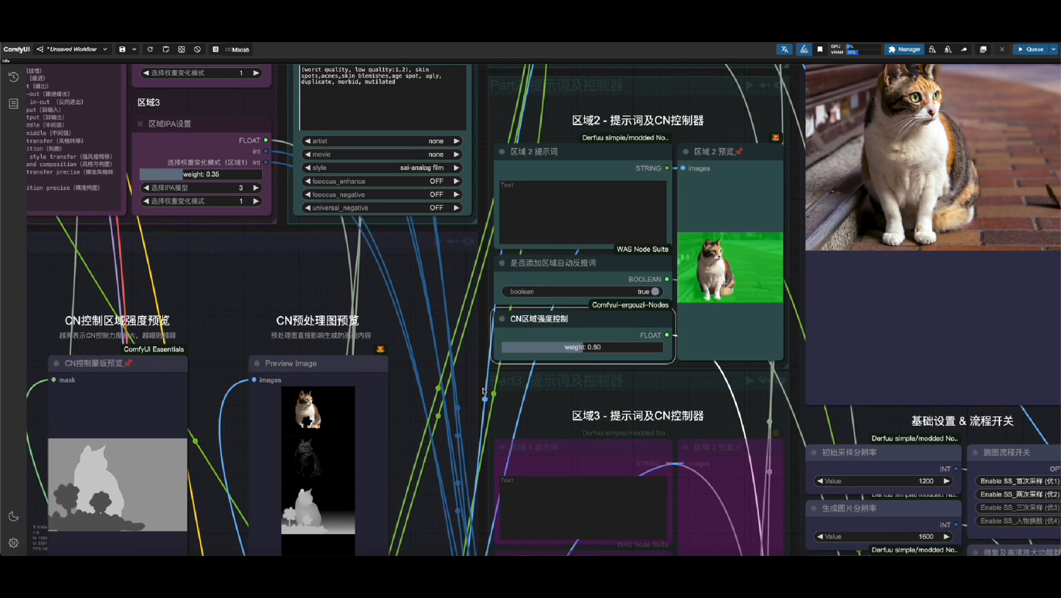
{"action": "left_click_drag", "start_coordinate": [219, 476], "coordinate": [511, 359]}
{"action": "scroll", "coordinate": [387, 401], "scroll_direction": "up", "scroll_amount": 2}
{"action": "right_click", "coordinate": [398, 387]}
{"action": "left_click", "coordinate": [477, 327]}
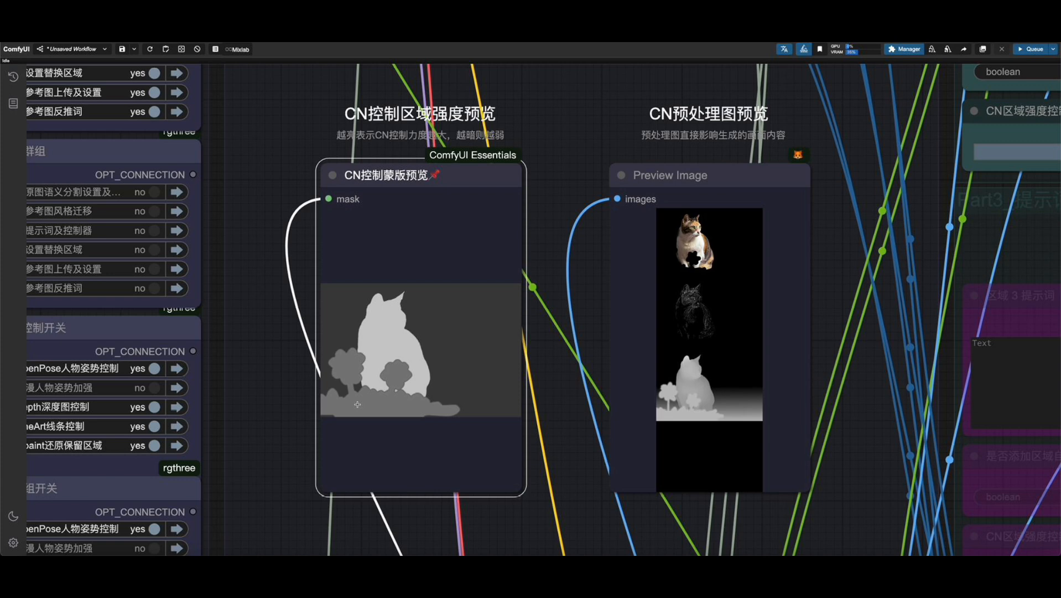
Set region 2's edge blur to 0 and its expand/shrink value to 2, and regenerate the CN control mask preview
{"action": "scroll", "coordinate": [357, 404], "scroll_direction": "up", "scroll_amount": 10}
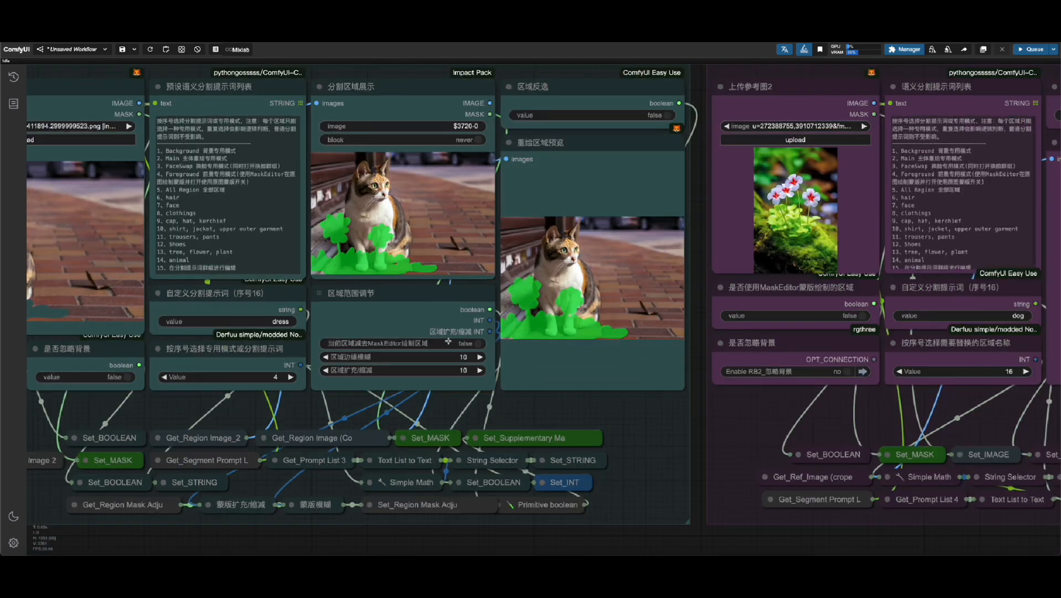
{"action": "scroll", "coordinate": [426, 354], "scroll_direction": "up", "scroll_amount": 5}
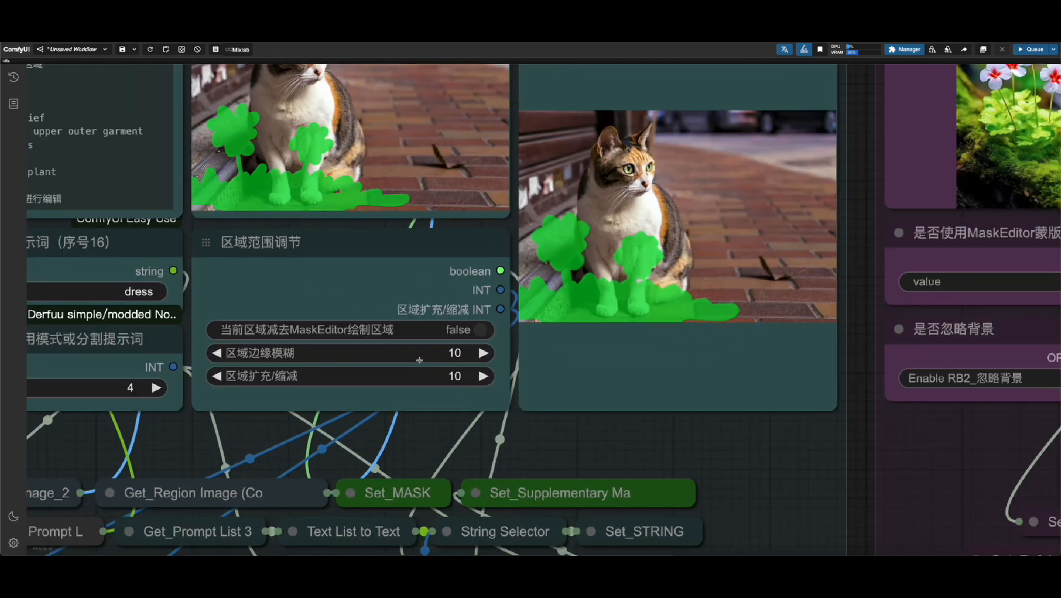
{"action": "left_click", "coordinate": [451, 354]}
{"action": "type", "text": "0"}
{"action": "key", "text": "Return"}
{"action": "left_click", "coordinate": [453, 376]}
{"action": "type", "text": "2"}
{"action": "key", "text": "Return"}
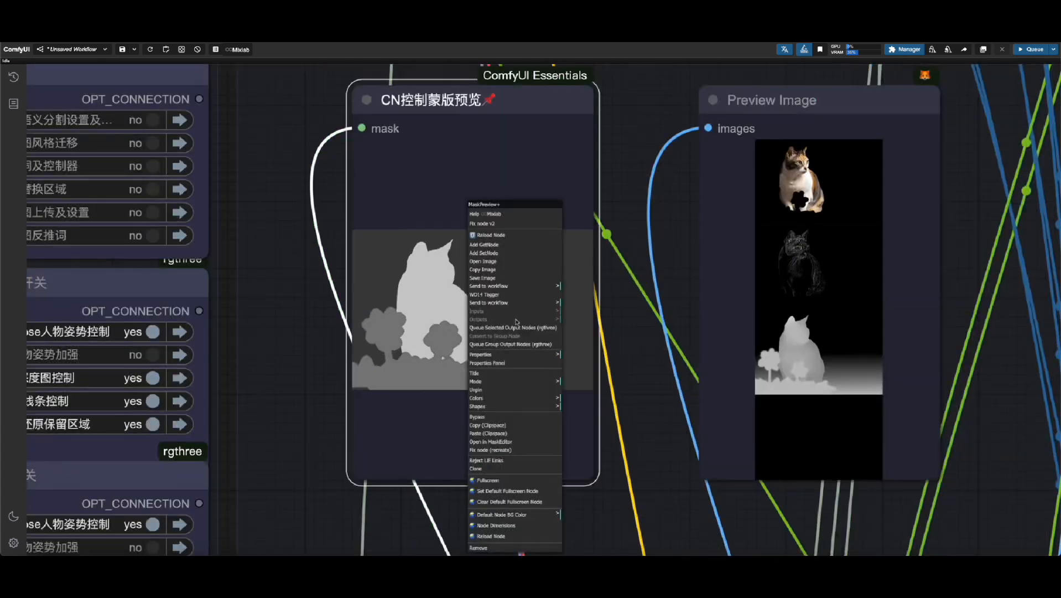
{"action": "left_click", "coordinate": [513, 327]}
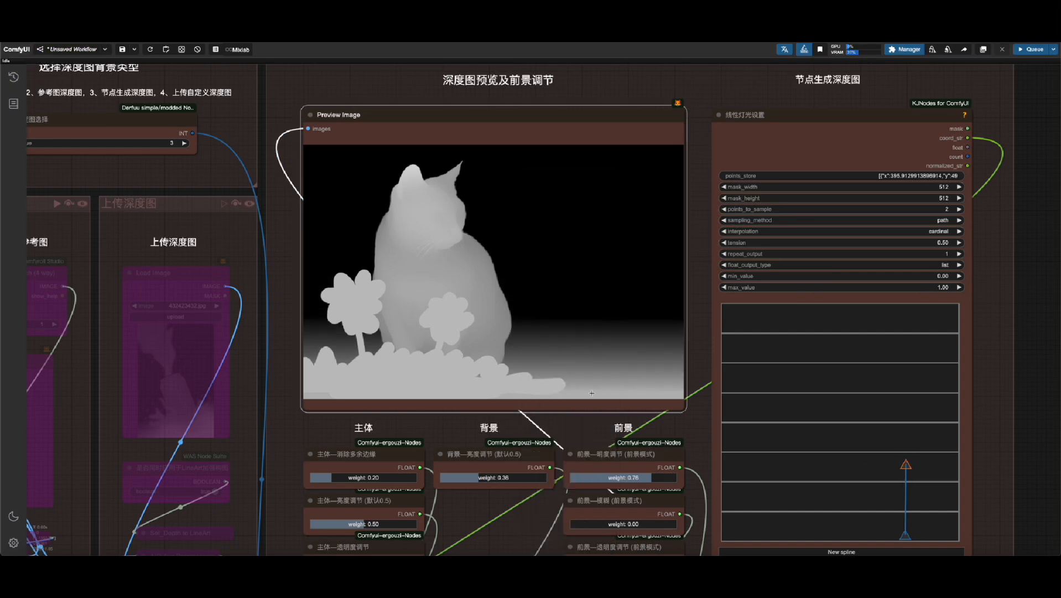
Shift the linear light spline's lower point slightly up and its upper point slightly down, regenerating the depth map preview after each move
{"action": "left_click_drag", "start_coordinate": [905, 534], "coordinate": [906, 528]}
{"action": "right_click", "coordinate": [599, 282]}
{"action": "left_click", "coordinate": [644, 295]}
{"action": "left_click_drag", "start_coordinate": [906, 464], "coordinate": [907, 471]}
{"action": "right_click", "coordinate": [617, 285]}
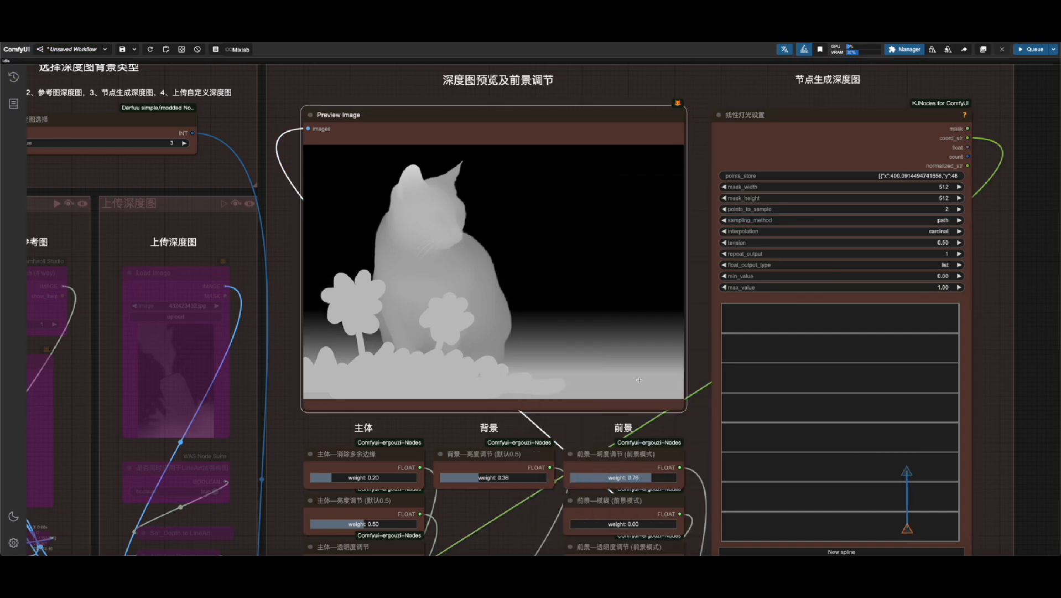
{"action": "left_click", "coordinate": [668, 295]}
Set the depth map's background brightness weight to 0.38 and regenerate the depth map preview
{"action": "left_click_drag", "start_coordinate": [486, 520], "coordinate": [486, 456]}
{"action": "left_click_drag", "start_coordinate": [475, 414], "coordinate": [481, 414]}
{"action": "right_click", "coordinate": [553, 283]}
{"action": "left_click", "coordinate": [598, 295]}
{"action": "right_click", "coordinate": [552, 283]}
{"action": "left_click", "coordinate": [598, 295]}
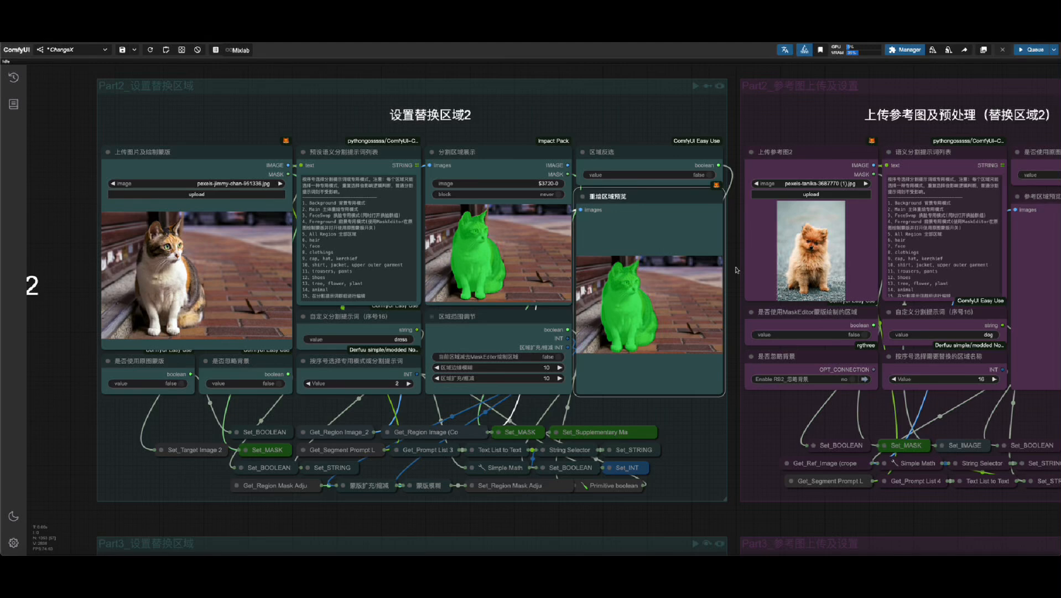
Set region 2's expand/shrink value and edge blur both to 10 in the cat-to-dog replacement workflow
{"action": "left_click", "coordinate": [736, 268]}
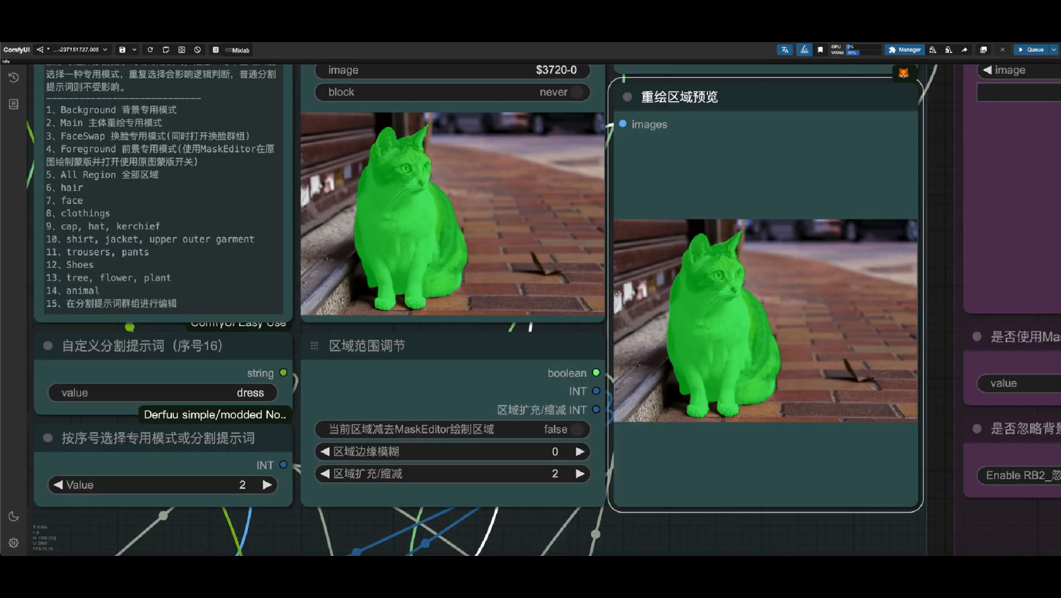
{"action": "scroll", "coordinate": [692, 315], "scroll_direction": "up", "scroll_amount": 4}
{"action": "scroll", "coordinate": [678, 362], "scroll_direction": "down", "scroll_amount": 4}
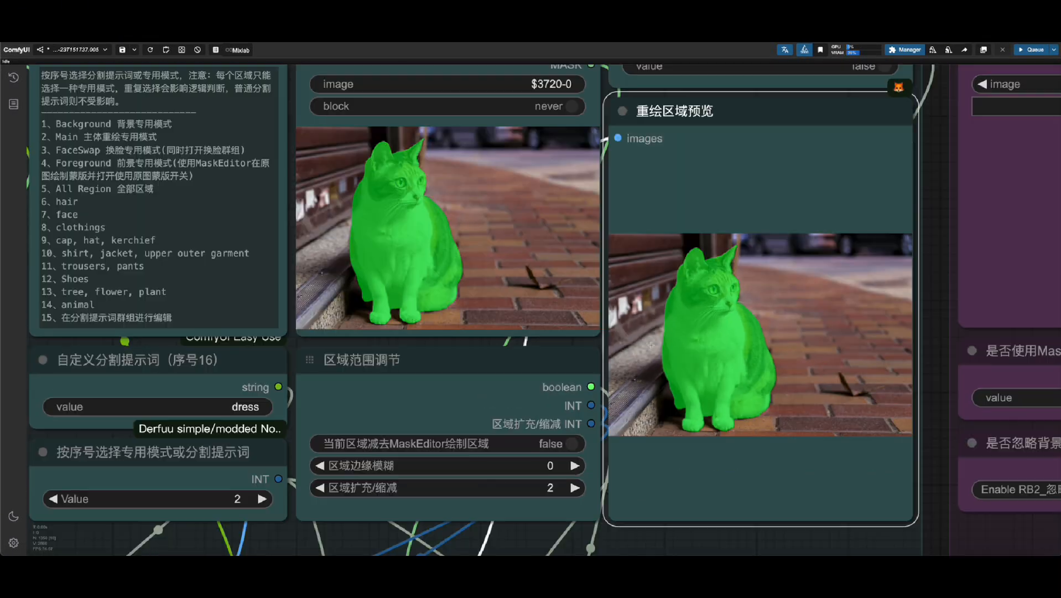
{"action": "left_click", "coordinate": [548, 487]}
{"action": "type", "text": "10"}
{"action": "key", "text": "Return"}
{"action": "left_click", "coordinate": [547, 464]}
{"action": "type", "text": "5"}
{"action": "key", "text": "Return"}
{"action": "left_click", "coordinate": [548, 465]}
{"action": "type", "text": "10"}
{"action": "key", "text": "Return"}
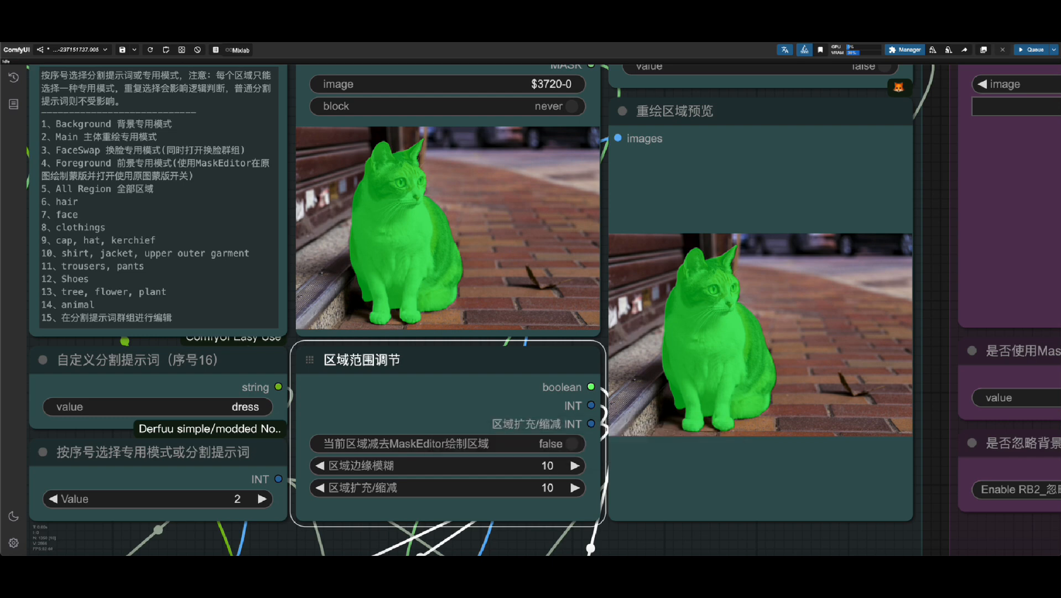
Regenerate region 2's redraw preview and examine the mask's edge around the cat
{"action": "right_click", "coordinate": [780, 179]}
{"action": "scroll", "coordinate": [714, 321], "scroll_direction": "up", "scroll_amount": 6}
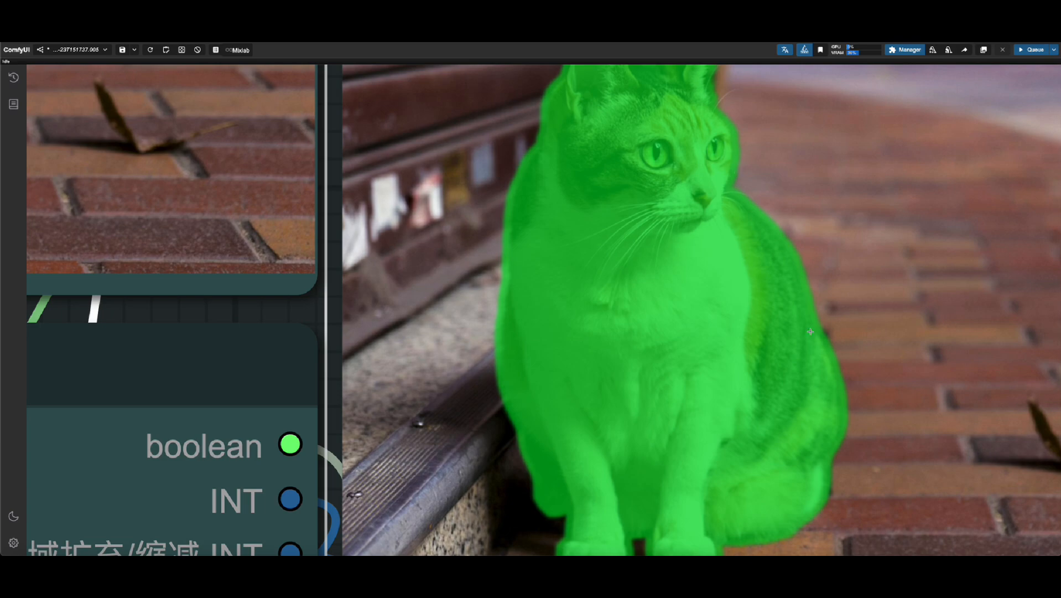
{"action": "scroll", "coordinate": [648, 363], "scroll_direction": "down", "scroll_amount": 4}
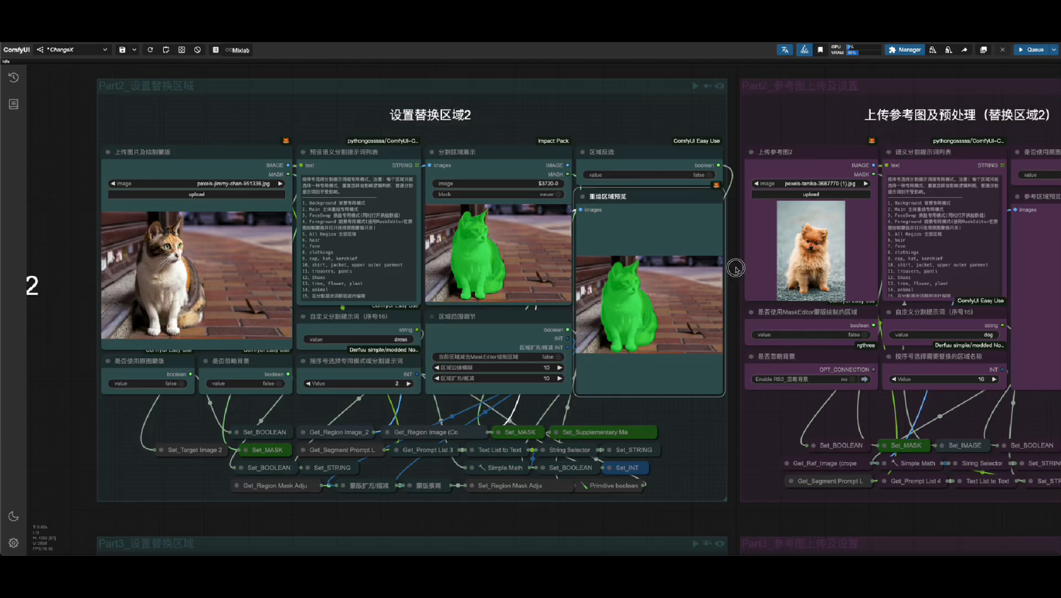
Run the sampling preview to generate the image with the cat replaced by the reference dog, and examine the output
{"action": "left_click_drag", "start_coordinate": [736, 268], "coordinate": [318, 298]}
{"action": "scroll", "coordinate": [706, 288], "scroll_direction": "up", "scroll_amount": 2}
{"action": "right_click", "coordinate": [623, 274]}
{"action": "left_click", "coordinate": [653, 271]}
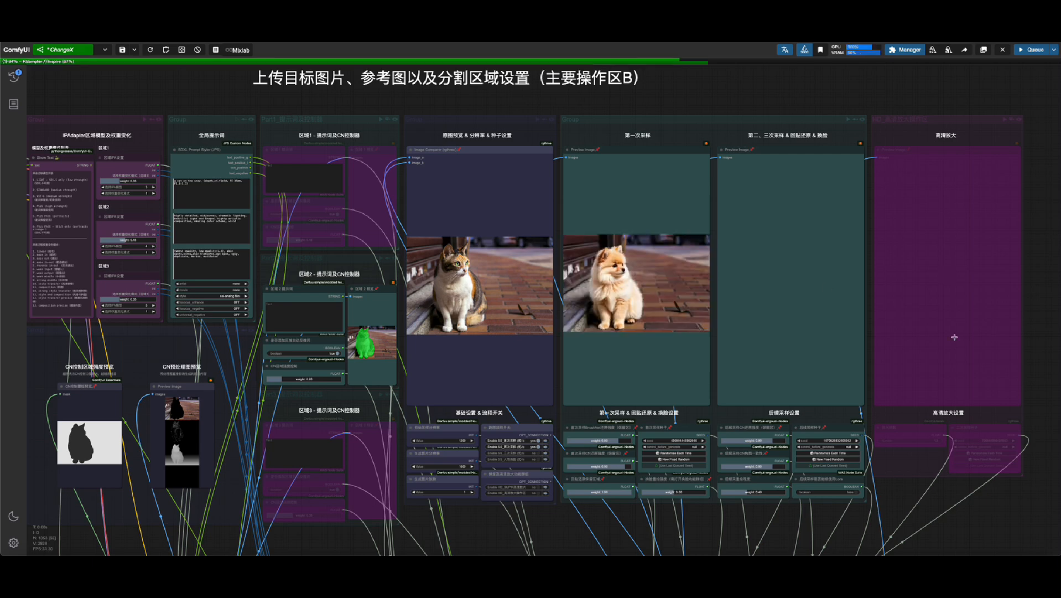
{"action": "scroll", "coordinate": [815, 309], "scroll_direction": "up", "scroll_amount": 4}
{"action": "scroll", "coordinate": [658, 250], "scroll_direction": "up", "scroll_amount": 2}
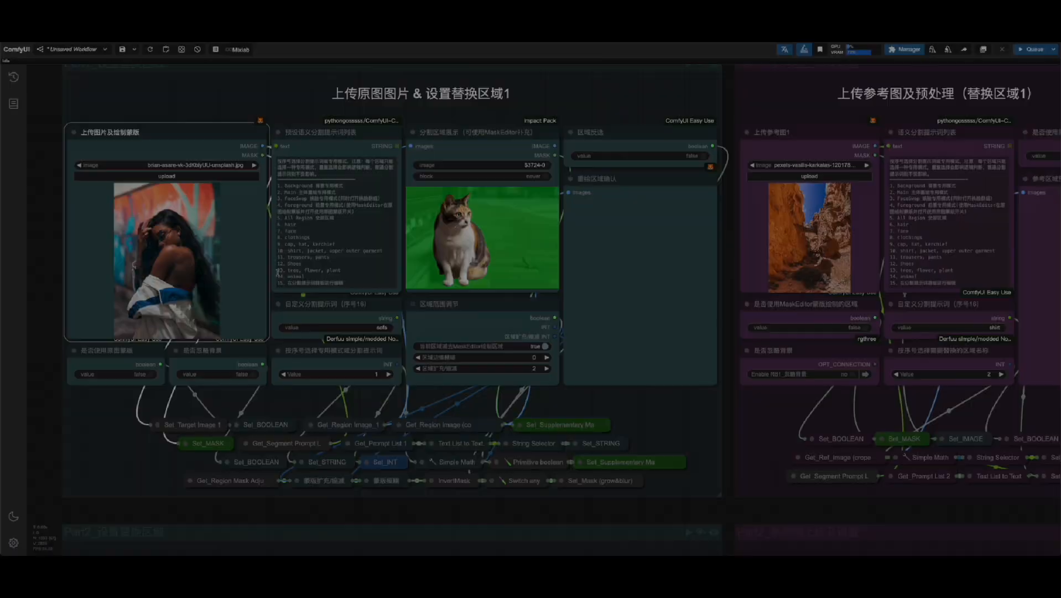
Set region 1's segmentation mode to 5 for the whole image of the woman and generate the redraw region preview
{"action": "scroll", "coordinate": [210, 278], "scroll_direction": "up", "scroll_amount": 5}
{"action": "left_click", "coordinate": [419, 383]}
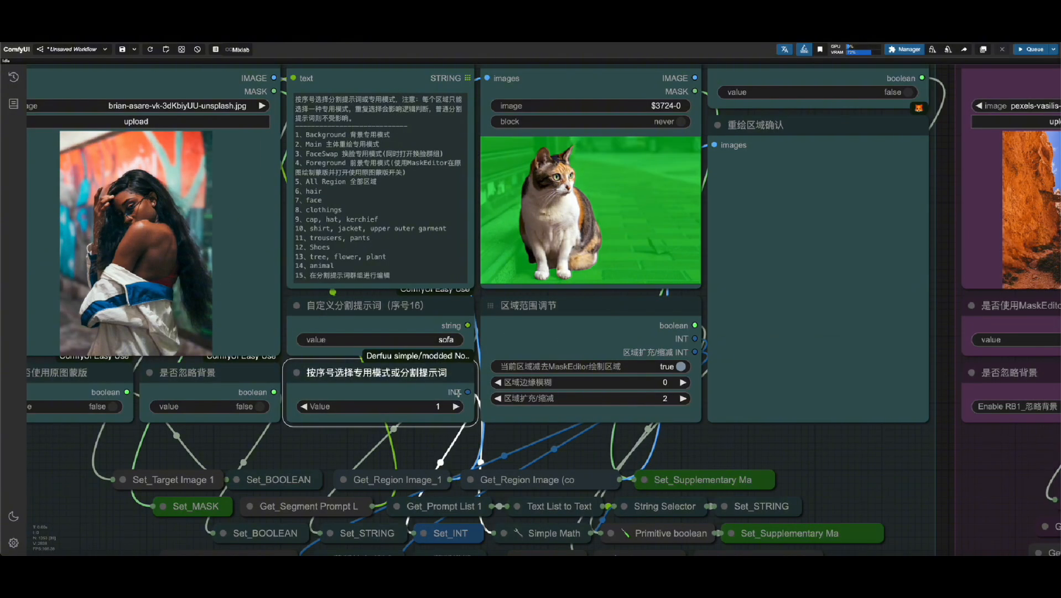
{"action": "left_click", "coordinate": [457, 409]}
{"action": "left_click", "coordinate": [456, 408]}
{"action": "left_click", "coordinate": [456, 408]}
{"action": "left_click", "coordinate": [457, 408]}
{"action": "left_click_drag", "start_coordinate": [452, 438], "coordinate": [490, 499]}
{"action": "right_click", "coordinate": [784, 278]}
{"action": "left_click", "coordinate": [808, 311]}
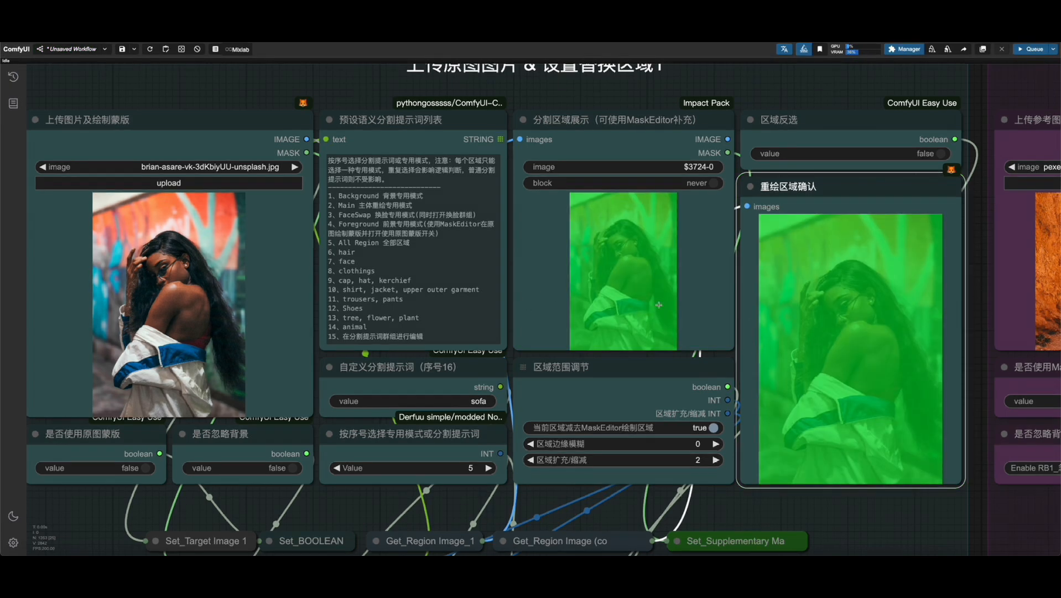
Upload the AIGC poster of the silver-haired character as region 1's reference image and generate its reference region preview
{"action": "scroll", "coordinate": [659, 304], "scroll_direction": "down", "scroll_amount": 10}
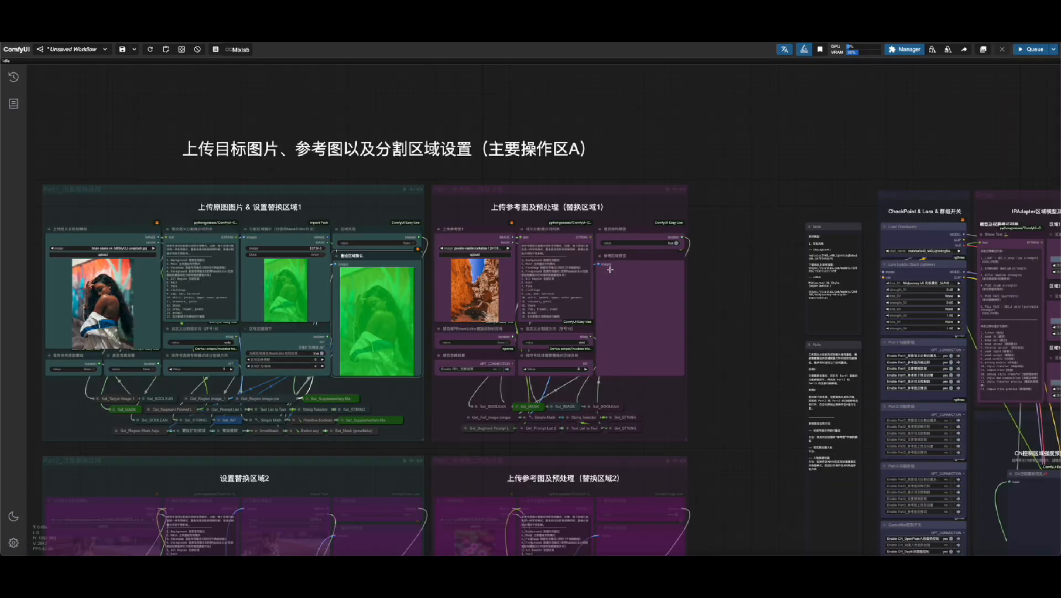
{"action": "scroll", "coordinate": [609, 268], "scroll_direction": "up", "scroll_amount": 8}
{"action": "left_click_drag", "start_coordinate": [754, 270], "coordinate": [792, 270]}
{"action": "left_click", "coordinate": [349, 217]}
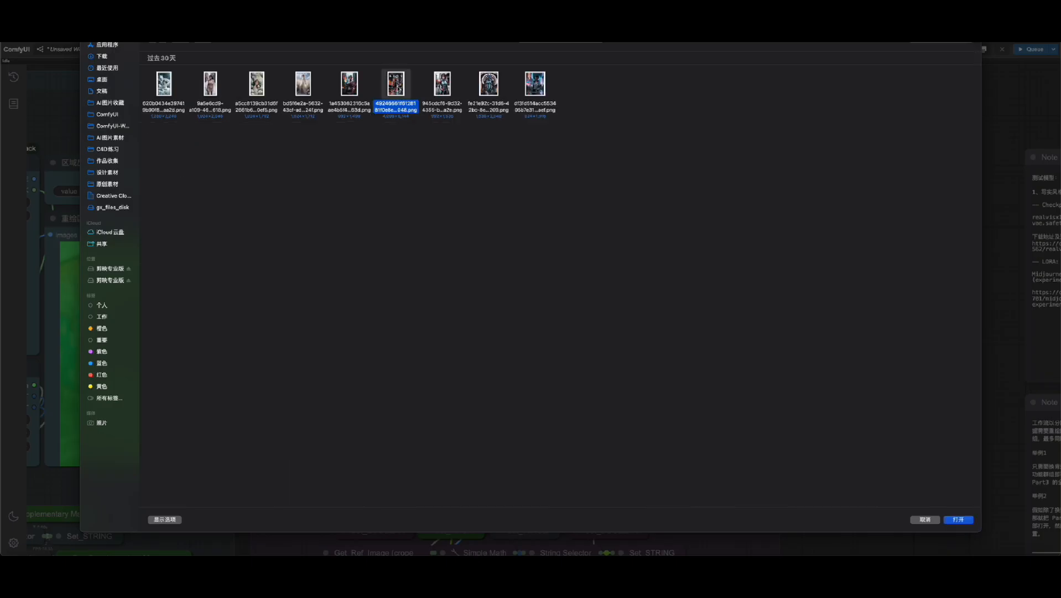
{"action": "double_click", "coordinate": [396, 84]}
{"action": "scroll", "coordinate": [608, 277], "scroll_direction": "up", "scroll_amount": 3}
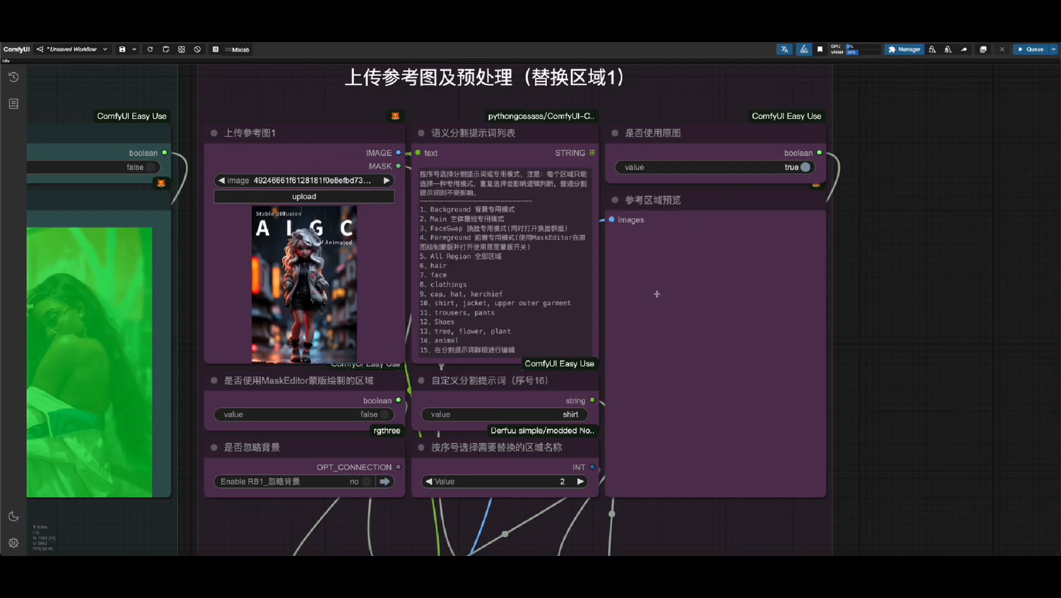
{"action": "right_click", "coordinate": [698, 238]}
{"action": "left_click", "coordinate": [731, 312]}
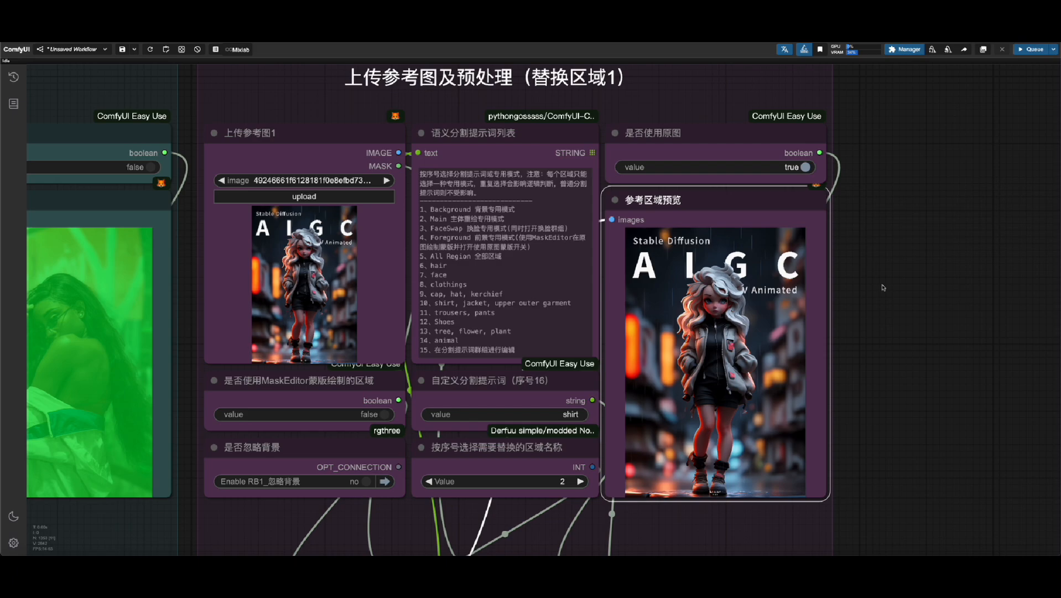
Set lora_01 to None in the Lora Loader Stack
{"action": "scroll", "coordinate": [856, 346], "scroll_direction": "down", "scroll_amount": 5}
{"action": "left_click_drag", "start_coordinate": [958, 207], "coordinate": [358, 119]}
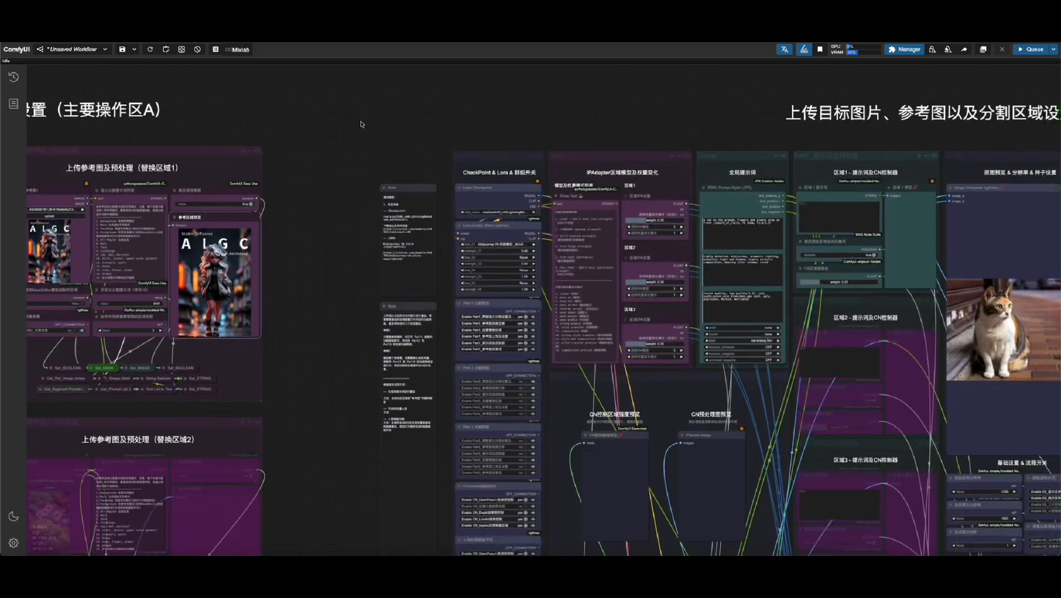
{"action": "scroll", "coordinate": [487, 213], "scroll_direction": "up", "scroll_amount": 11}
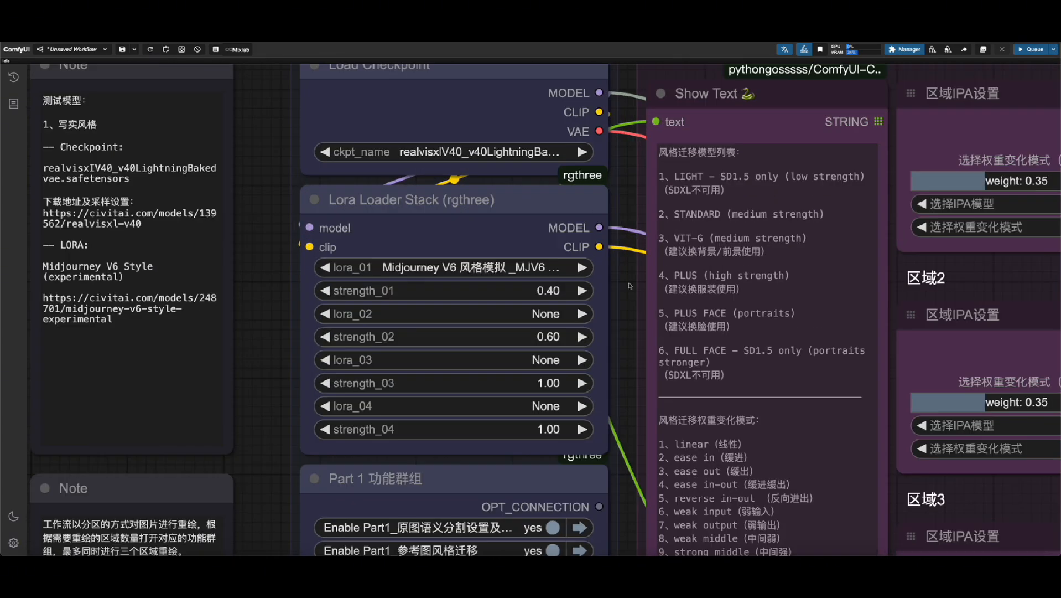
{"action": "left_click", "coordinate": [388, 268]}
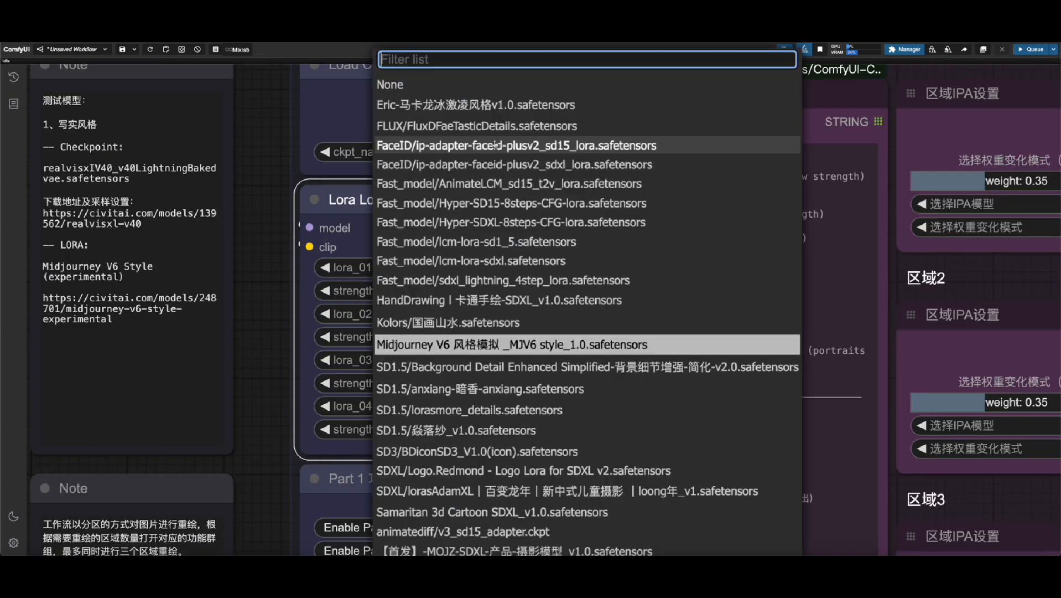
{"action": "left_click", "coordinate": [416, 95]}
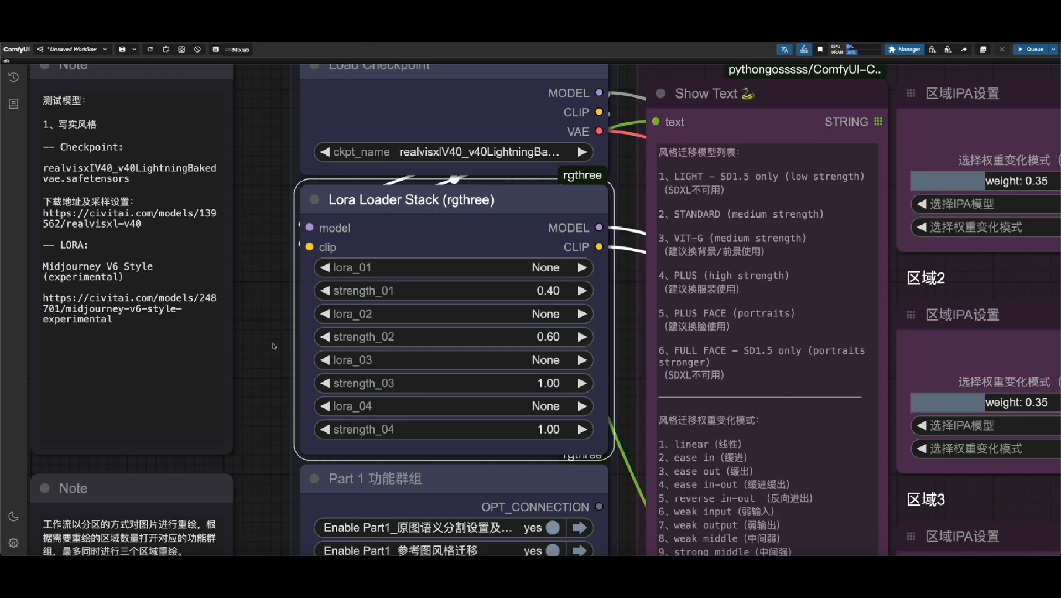
Review the IPAdapter model and weight mode list alongside region 1's IPA settings
{"action": "scroll", "coordinate": [272, 346], "scroll_direction": "down", "scroll_amount": 9}
{"action": "left_click_drag", "start_coordinate": [629, 158], "coordinate": [414, 95]}
{"action": "scroll", "coordinate": [202, 238], "scroll_direction": "up", "scroll_amount": 2}
{"action": "scroll", "coordinate": [228, 254], "scroll_direction": "up", "scroll_amount": 2}
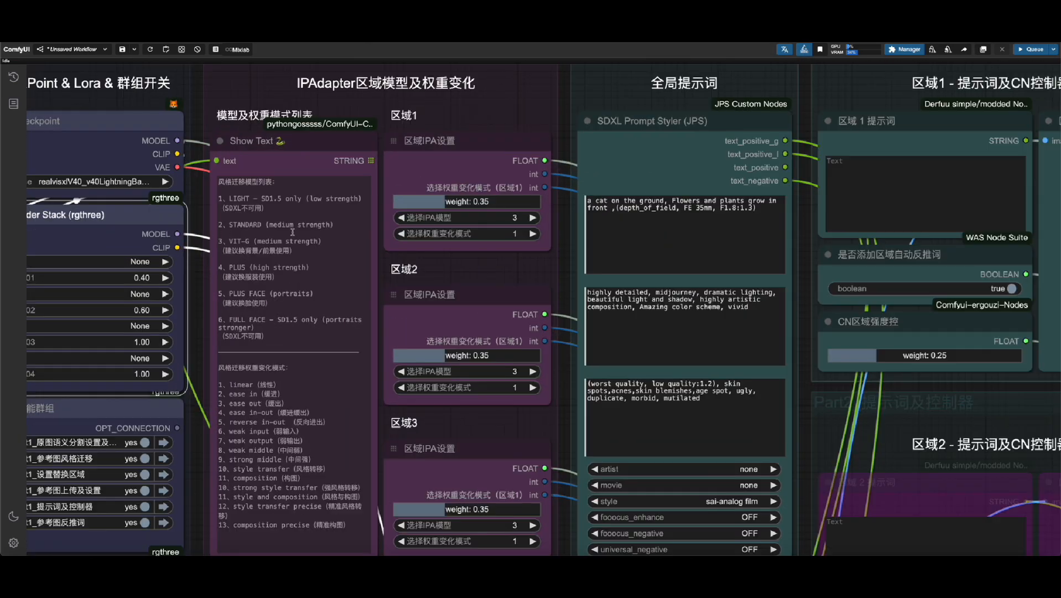
{"action": "left_click", "coordinate": [462, 176]}
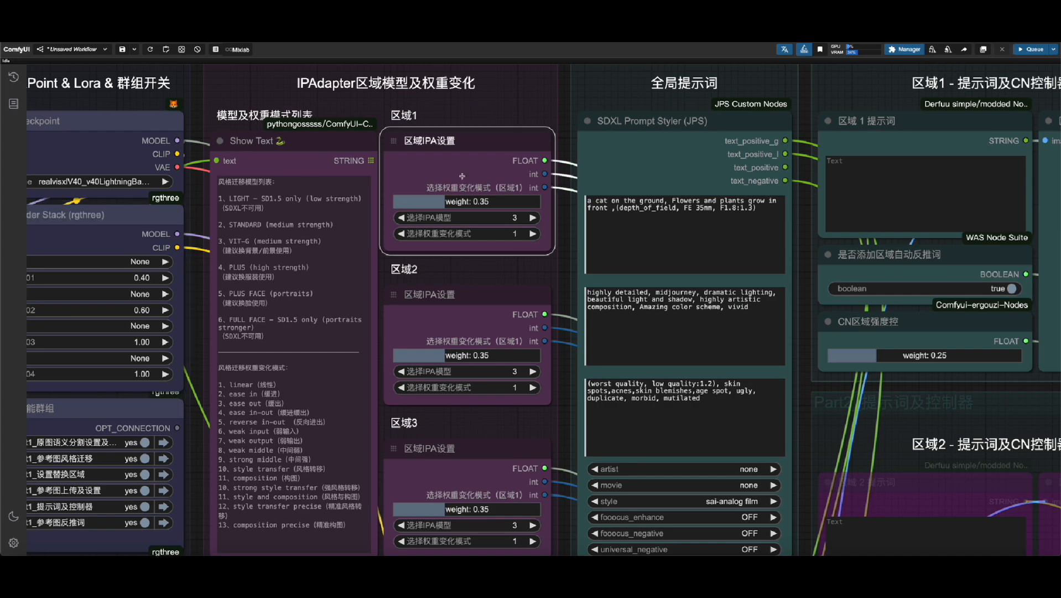
{"action": "left_click", "coordinate": [441, 184]}
Generate the depth map preview for the woman's photo in the ControlNet depth area
{"action": "left_click_drag", "start_coordinate": [565, 264], "coordinate": [506, 228]}
{"action": "scroll", "coordinate": [507, 229], "scroll_direction": "down", "scroll_amount": 8}
{"action": "left_click_drag", "start_coordinate": [389, 407], "coordinate": [419, 316]}
{"action": "scroll", "coordinate": [392, 451], "scroll_direction": "up", "scroll_amount": 10}
{"action": "left_click", "coordinate": [422, 333]}
{"action": "left_click", "coordinate": [714, 310]}
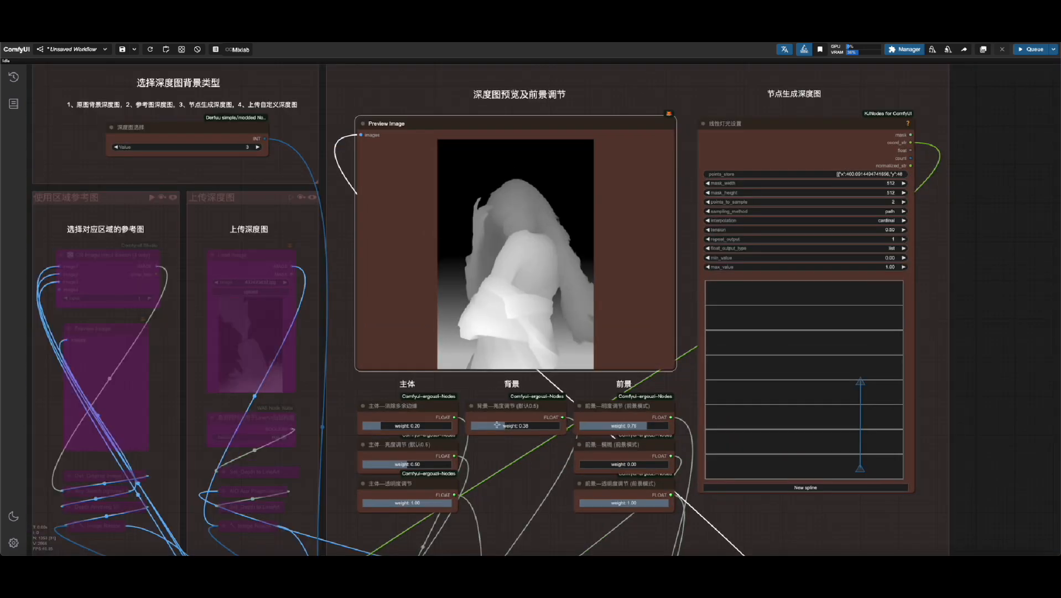
Set the depth map's background brightness weight to 0.23 and regenerate the depth map preview
{"action": "left_click_drag", "start_coordinate": [497, 425], "coordinate": [491, 425]}
{"action": "right_click", "coordinate": [565, 308]}
{"action": "left_click", "coordinate": [605, 307]}
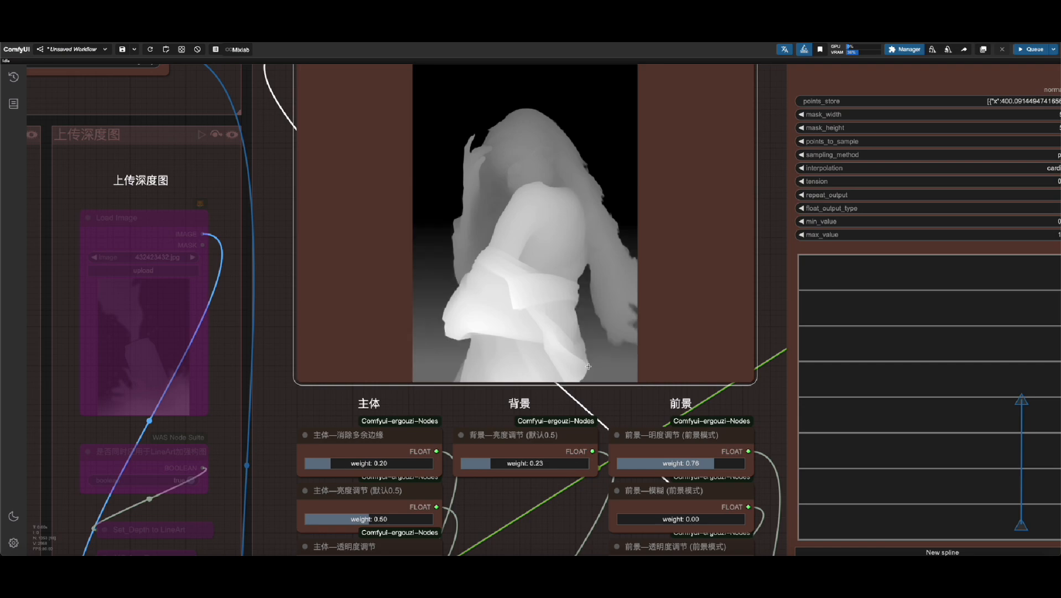
{"action": "scroll", "coordinate": [557, 360], "scroll_direction": "down", "scroll_amount": 19}
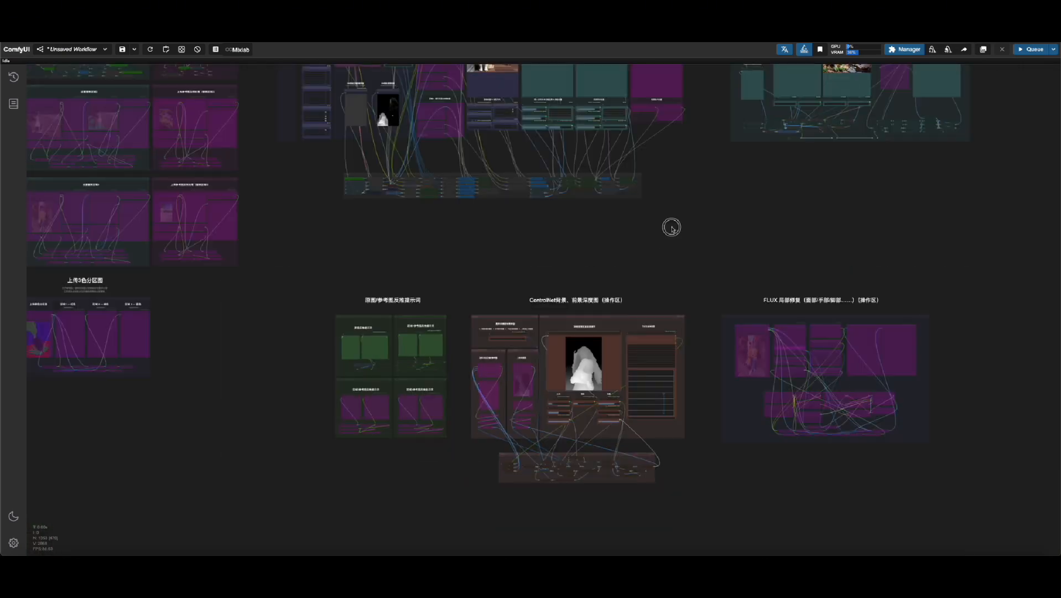
Set the first-sampling BrushNet and CN restore strengths and the later-sampling CN restore strength to 0.00
{"action": "left_click_drag", "start_coordinate": [654, 242], "coordinate": [608, 467]}
{"action": "scroll", "coordinate": [424, 260], "scroll_direction": "up", "scroll_amount": 11}
{"action": "left_click_drag", "start_coordinate": [424, 260], "coordinate": [463, 214]}
{"action": "scroll", "coordinate": [761, 481], "scroll_direction": "up", "scroll_amount": 10}
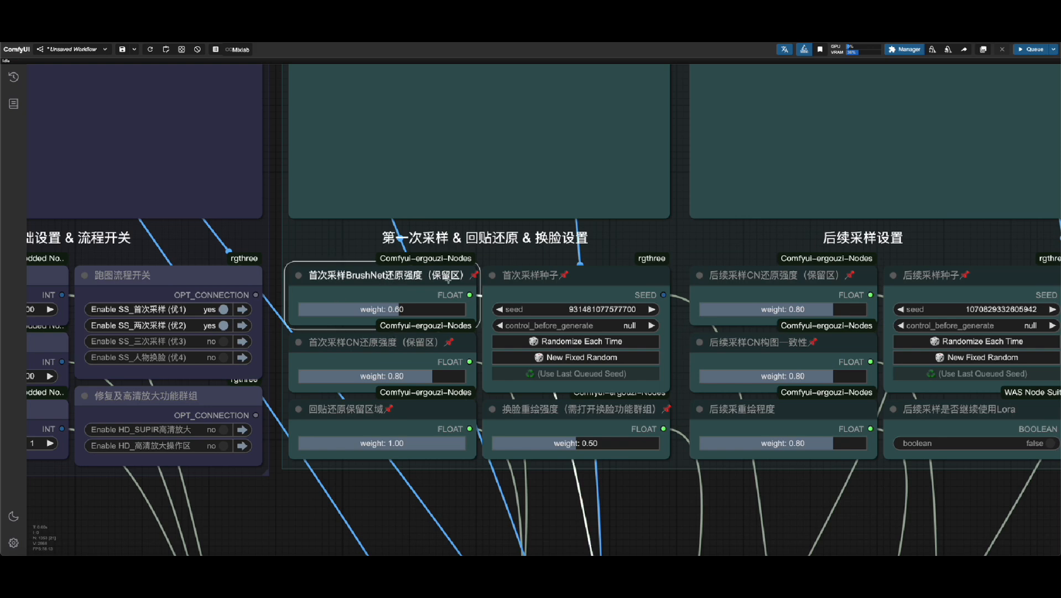
{"action": "left_click", "coordinate": [761, 288]}
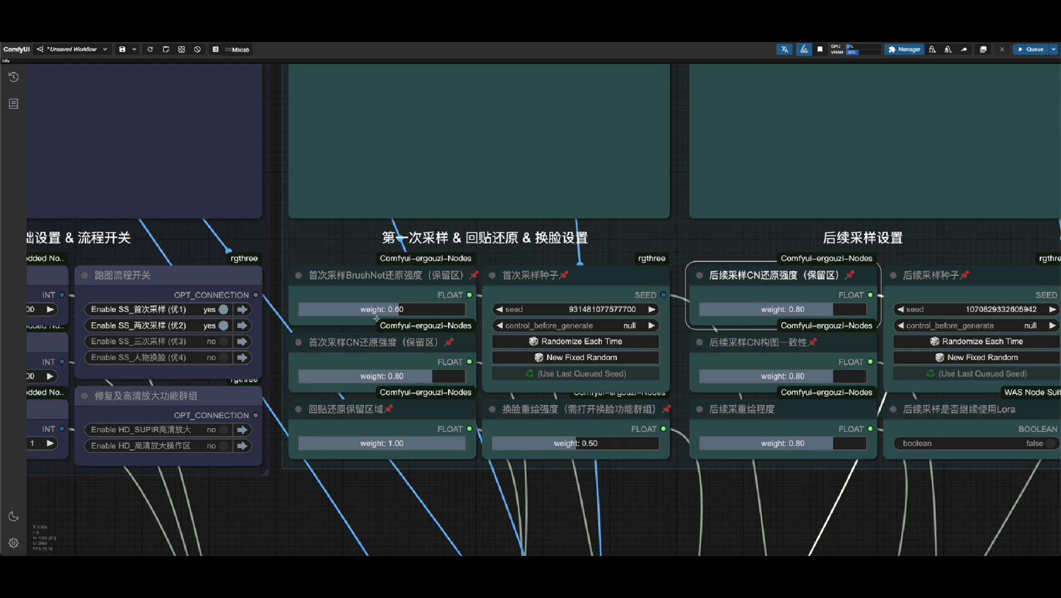
{"action": "left_click_drag", "start_coordinate": [376, 309], "coordinate": [268, 335]}
{"action": "left_click_drag", "start_coordinate": [326, 376], "coordinate": [265, 366]}
{"action": "left_click_drag", "start_coordinate": [776, 305], "coordinate": [587, 327]}
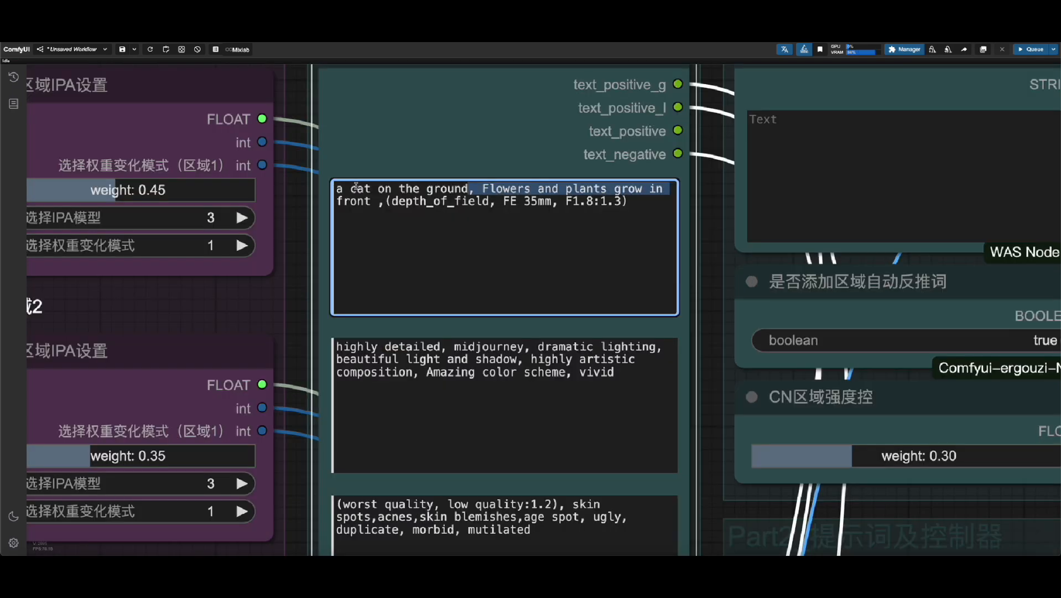
Replace "cat" with "girl" and "ground" with "street" in the positive prompt, and raise region 1's CN strength weight
{"action": "left_click", "coordinate": [462, 188]}
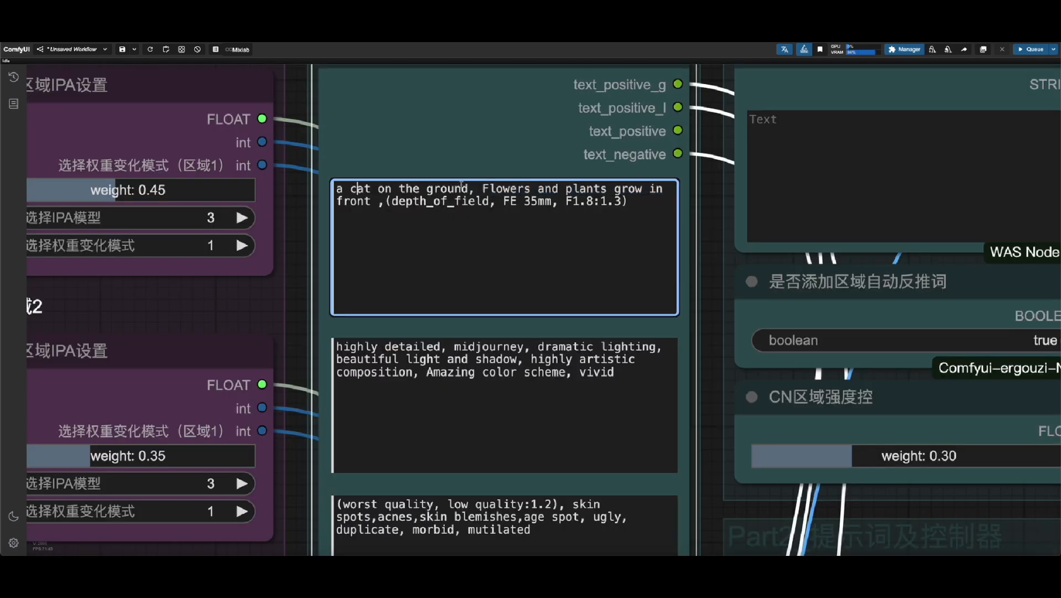
{"action": "double_click", "coordinate": [360, 188]}
{"action": "type", "text": "girl"}
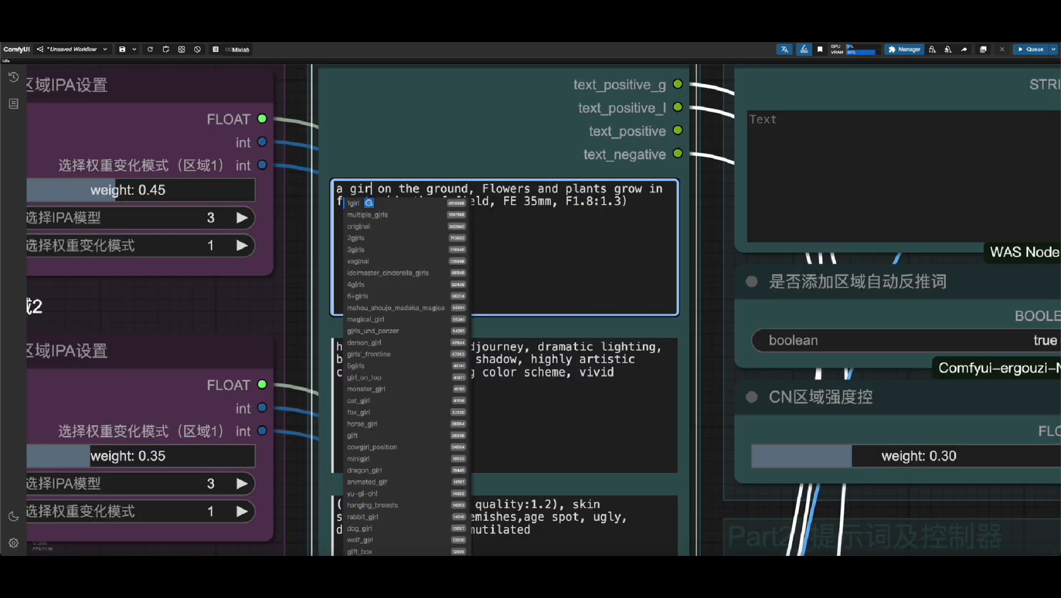
{"action": "double_click", "coordinate": [442, 190]}
{"action": "type", "text": "street"}
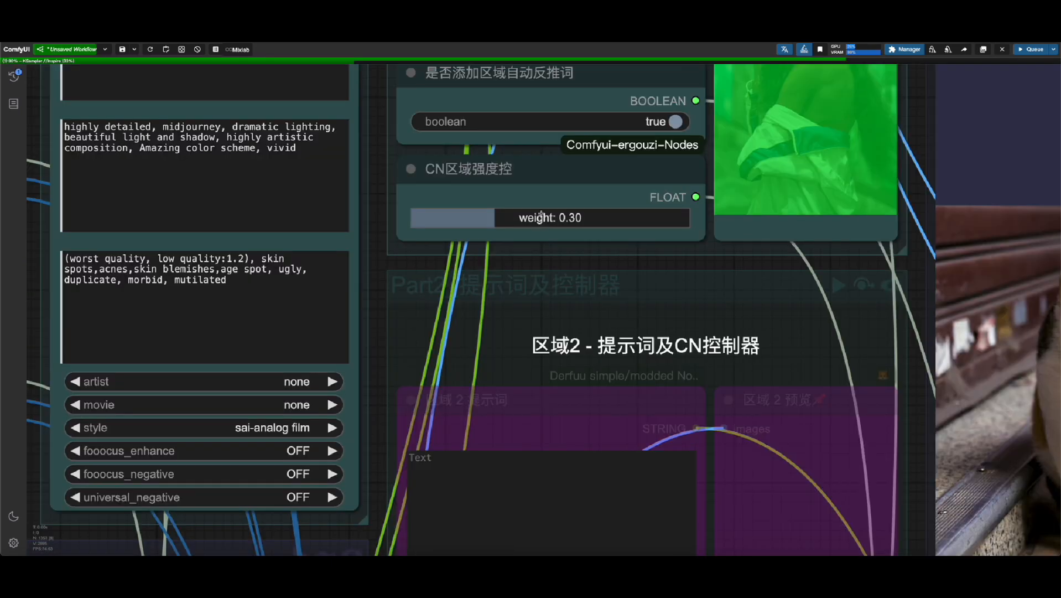
{"action": "left_click_drag", "start_coordinate": [531, 216], "coordinate": [536, 216]}
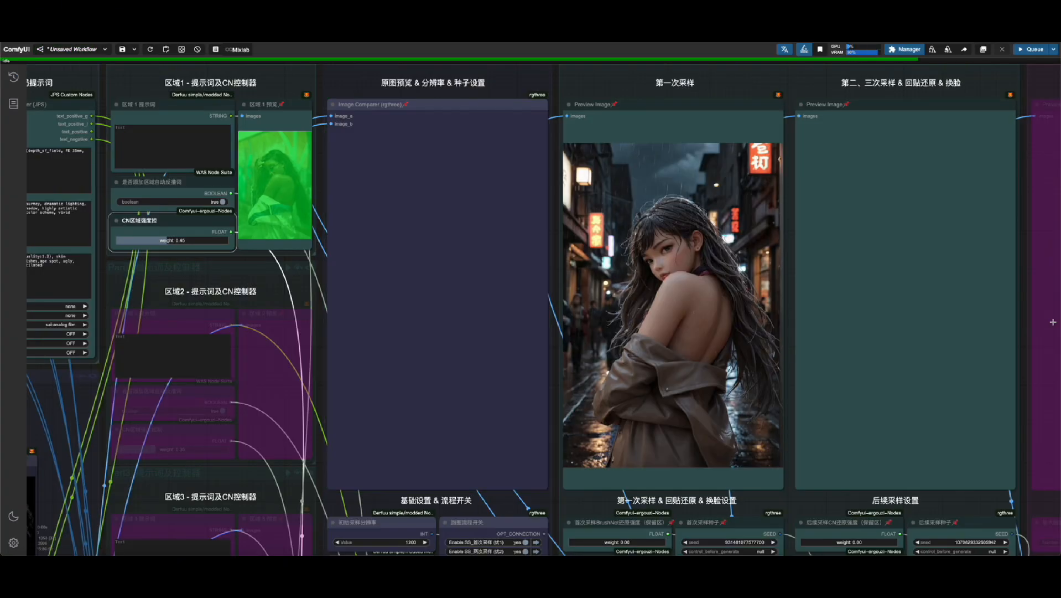
Open the second-sampling result image at full size and adjust the later-sampling redraw strength weight
{"action": "right_click", "coordinate": [938, 247]}
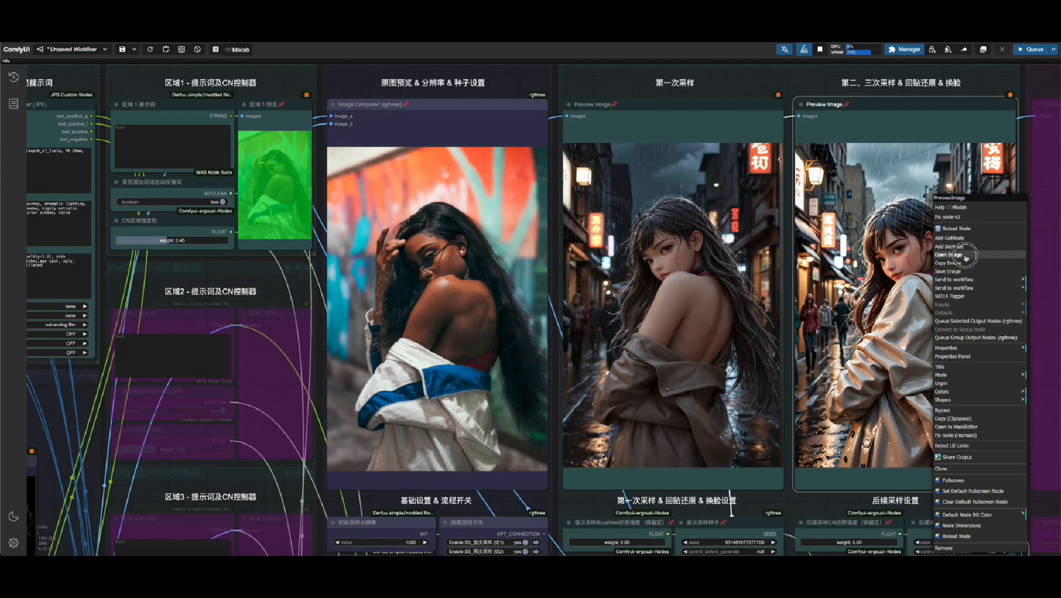
{"action": "left_click", "coordinate": [966, 255]}
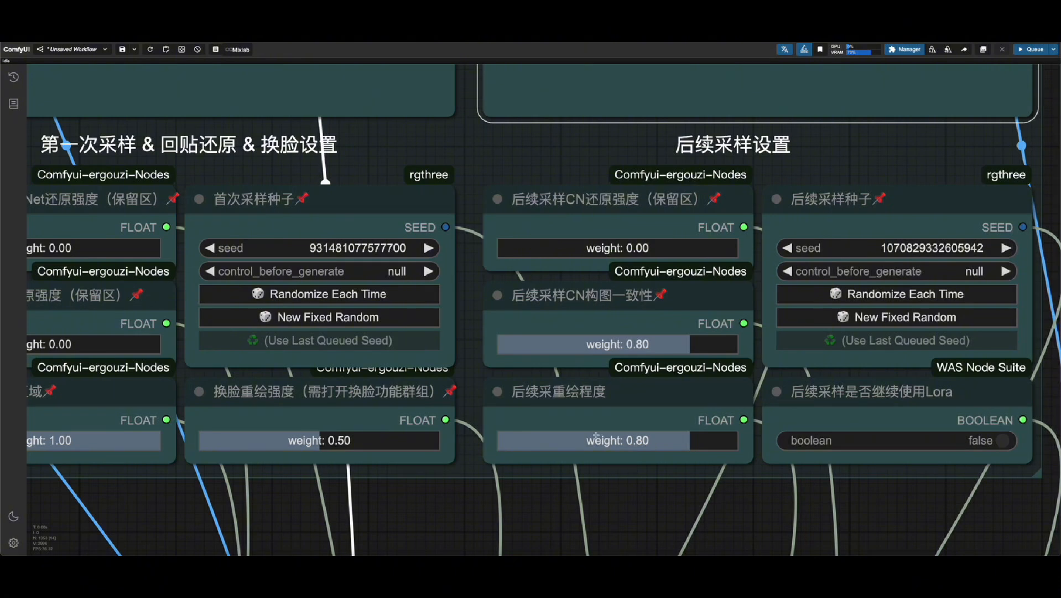
{"action": "left_click_drag", "start_coordinate": [594, 438], "coordinate": [606, 435]}
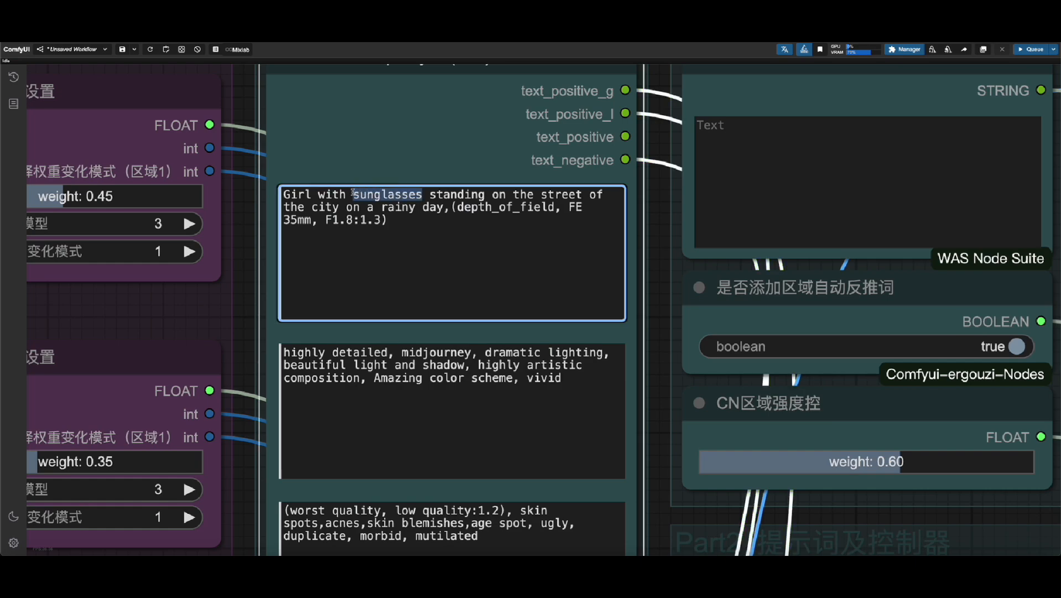
Add the weighted term (sunglasses:1.15) to the positive prompt before the depth_of_field terms
{"action": "type", "text": "sunglasses"}
{"action": "key", "text": "Return"}
{"action": "left_click", "coordinate": [353, 219]}
{"action": "type", "text": ","}
{"action": "left_click_drag", "start_coordinate": [527, 207], "coordinate": [455, 205]}
{"action": "key", "text": "ctrl+Up"}
{"action": "key", "text": "ctrl+Up"}
{"action": "key", "text": "ctrl+Up"}
{"action": "left_click", "coordinate": [244, 299]}
Set the SDXL Prompt Styler's style to sai-3d-model
{"action": "scroll", "coordinate": [393, 265], "scroll_direction": "down", "scroll_amount": 6}
{"action": "left_click_drag", "start_coordinate": [556, 340], "coordinate": [589, 136]}
{"action": "scroll", "coordinate": [429, 311], "scroll_direction": "up", "scroll_amount": 8}
{"action": "left_click", "coordinate": [563, 305]}
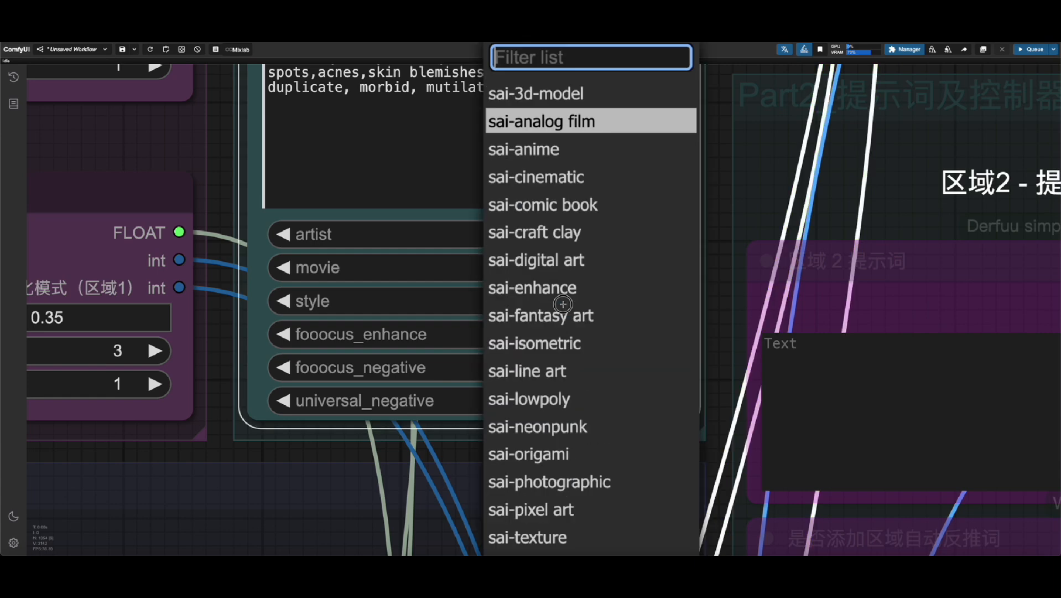
{"action": "left_click", "coordinate": [563, 93]}
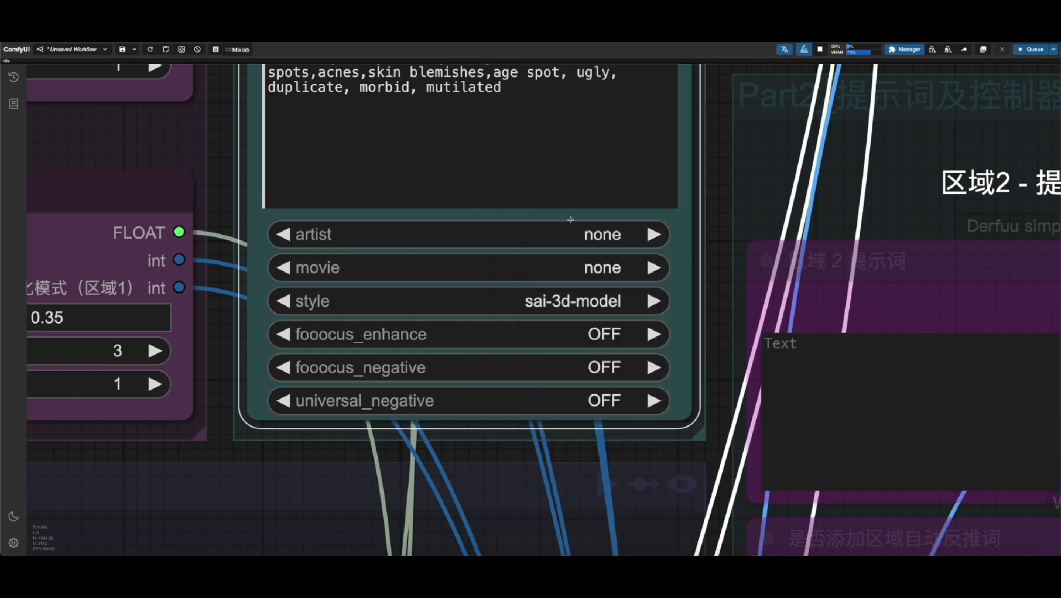
Check the CN preprocessing preview and turn off the Inpaint, LineArt and OpenPose switches in the ControlNet group
{"action": "scroll", "coordinate": [492, 432], "scroll_direction": "down", "scroll_amount": 6}
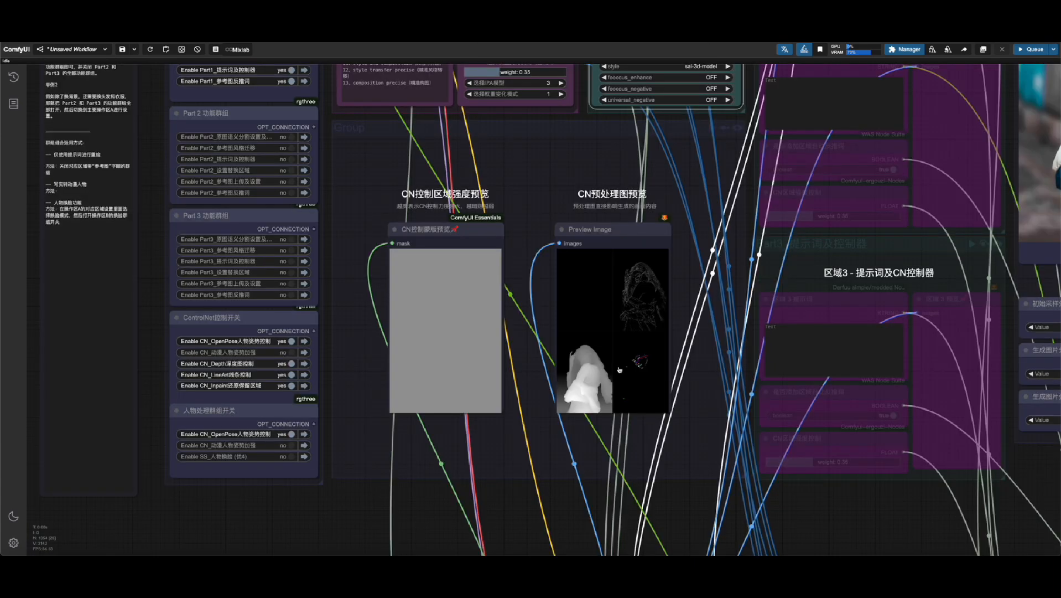
{"action": "scroll", "coordinate": [612, 371], "scroll_direction": "up", "scroll_amount": 5}
{"action": "scroll", "coordinate": [601, 314], "scroll_direction": "up", "scroll_amount": 4}
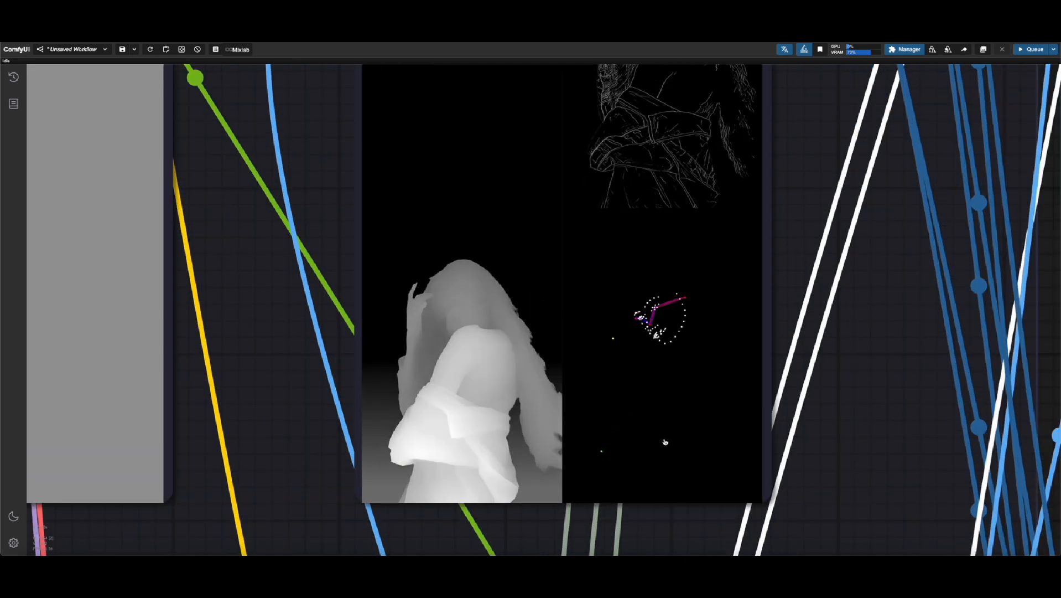
{"action": "scroll", "coordinate": [608, 329], "scroll_direction": "down", "scroll_amount": 6}
{"action": "scroll", "coordinate": [670, 258], "scroll_direction": "up", "scroll_amount": 6}
{"action": "scroll", "coordinate": [670, 259], "scroll_direction": "down", "scroll_amount": 10}
{"action": "scroll", "coordinate": [90, 396], "scroll_direction": "up", "scroll_amount": 8}
{"action": "left_click", "coordinate": [520, 381]}
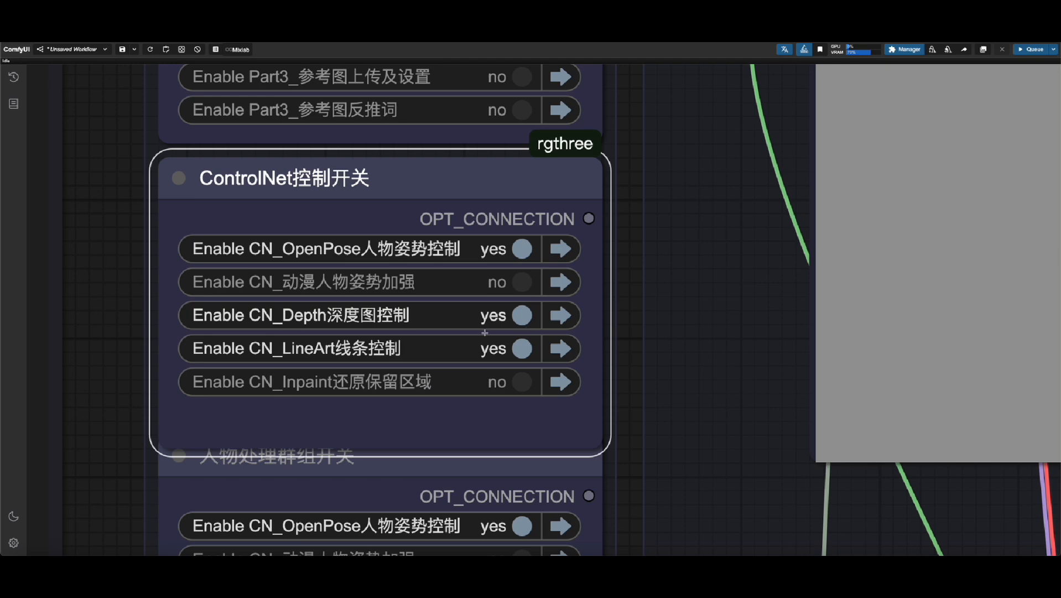
{"action": "left_click", "coordinate": [520, 347]}
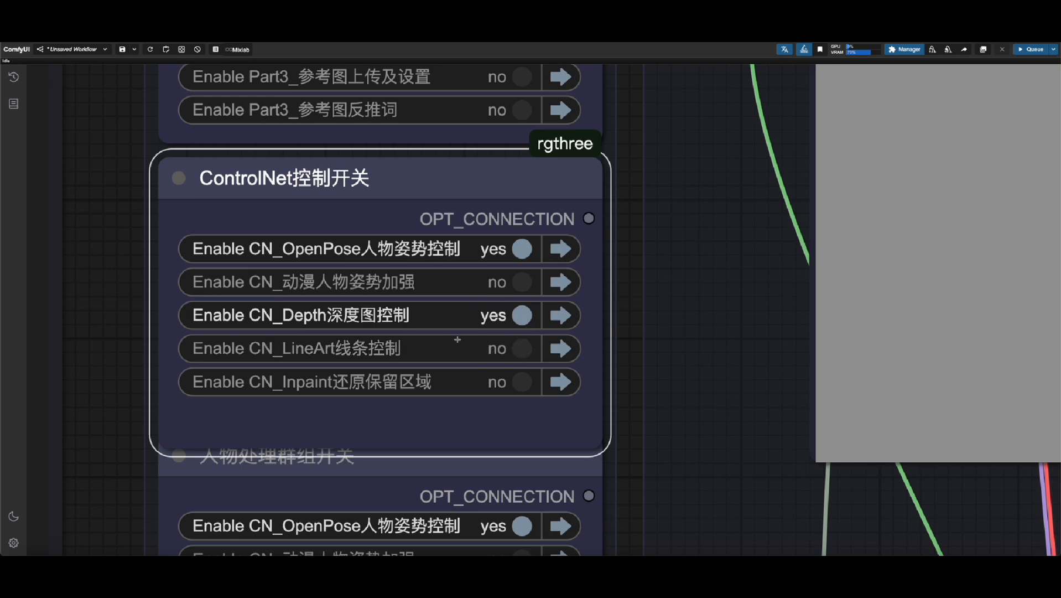
{"action": "left_click", "coordinate": [523, 248]}
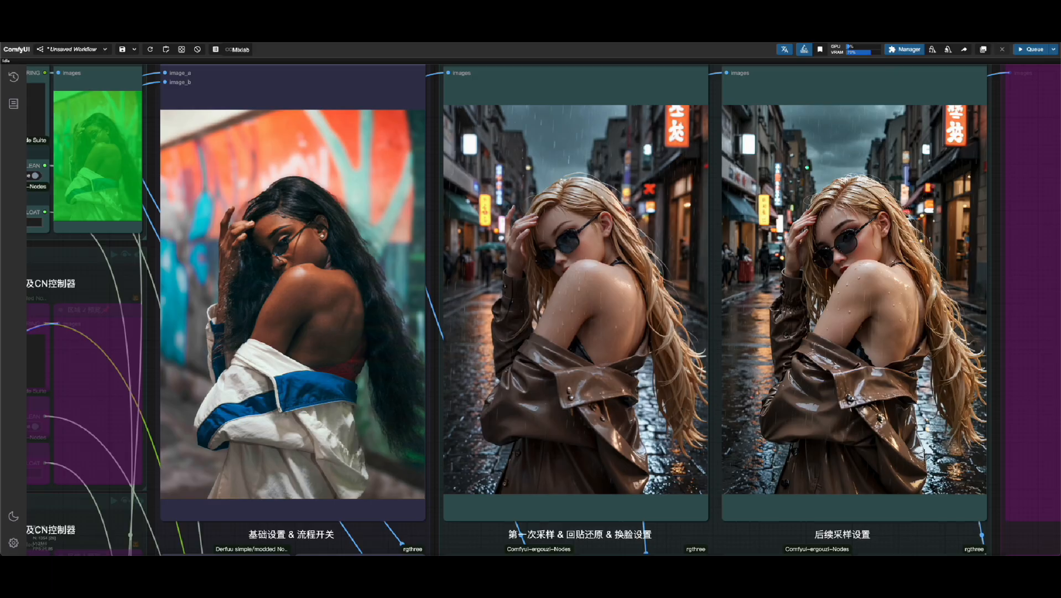
Open the second-sampling result image and switch the checkpoint to 【AIGC-Heart】XL-Lightning-梦幻 Lightning-4Step.safetensors
{"action": "right_click", "coordinate": [908, 267]}
{"action": "left_click", "coordinate": [935, 270]}
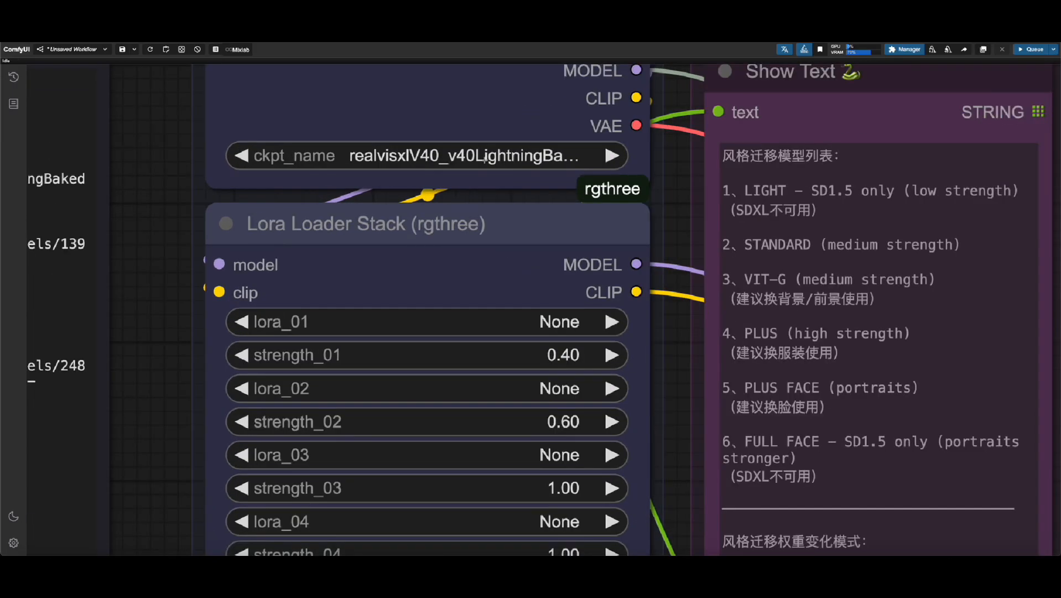
{"action": "left_click", "coordinate": [460, 156]}
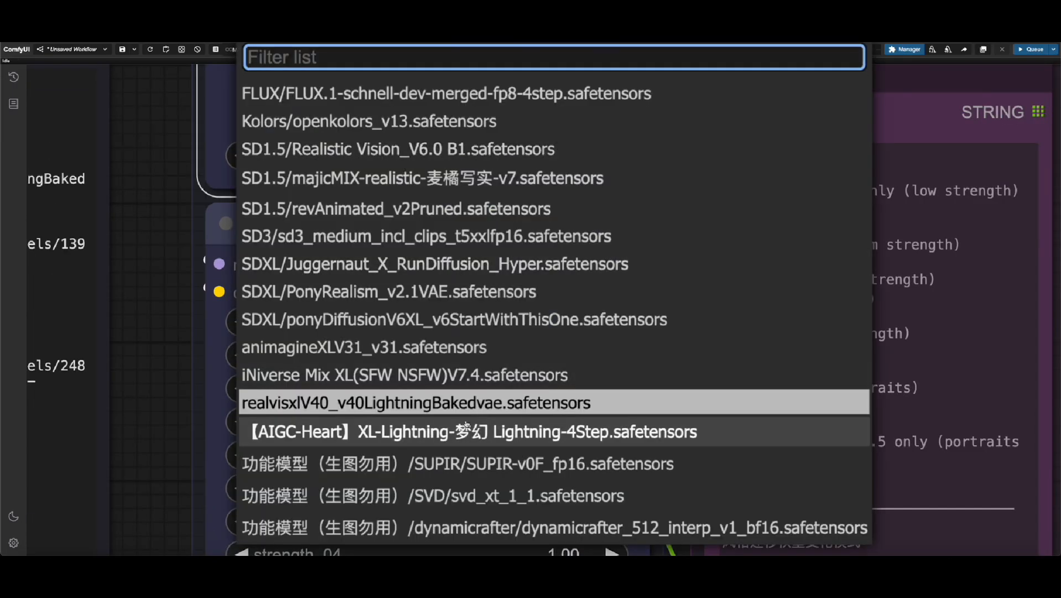
{"action": "left_click", "coordinate": [459, 423]}
Change the global prompt's style from sai-photographic to sai-3d-model for the AIGC-Heart checkpoint
{"action": "scroll", "coordinate": [148, 313], "scroll_direction": "down", "scroll_amount": 7}
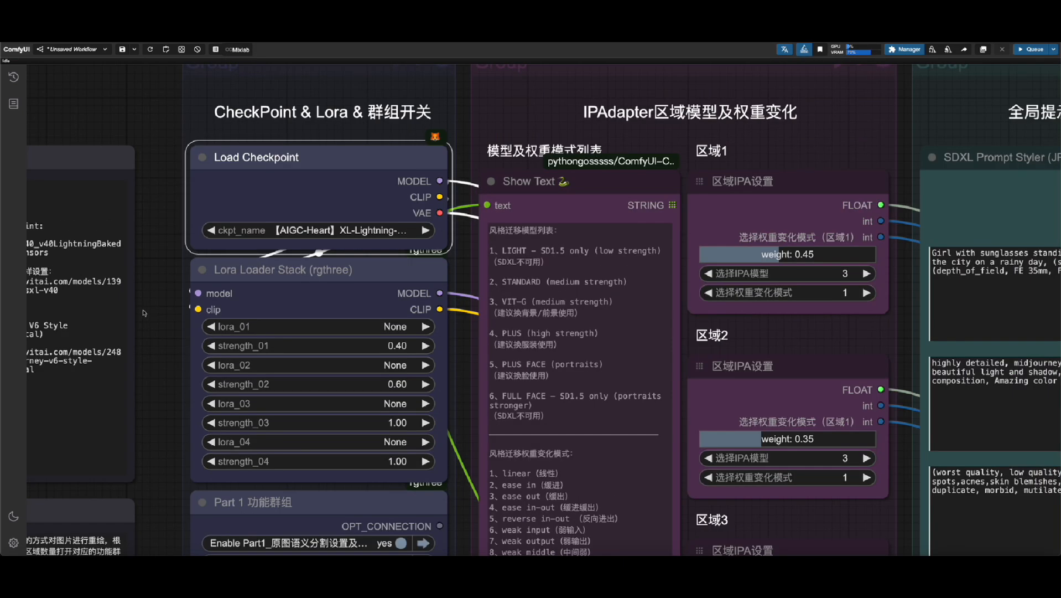
{"action": "left_click_drag", "start_coordinate": [993, 545], "coordinate": [719, 420]}
{"action": "scroll", "coordinate": [697, 418], "scroll_direction": "up", "scroll_amount": 2}
{"action": "scroll", "coordinate": [632, 404], "scroll_direction": "up", "scroll_amount": 2}
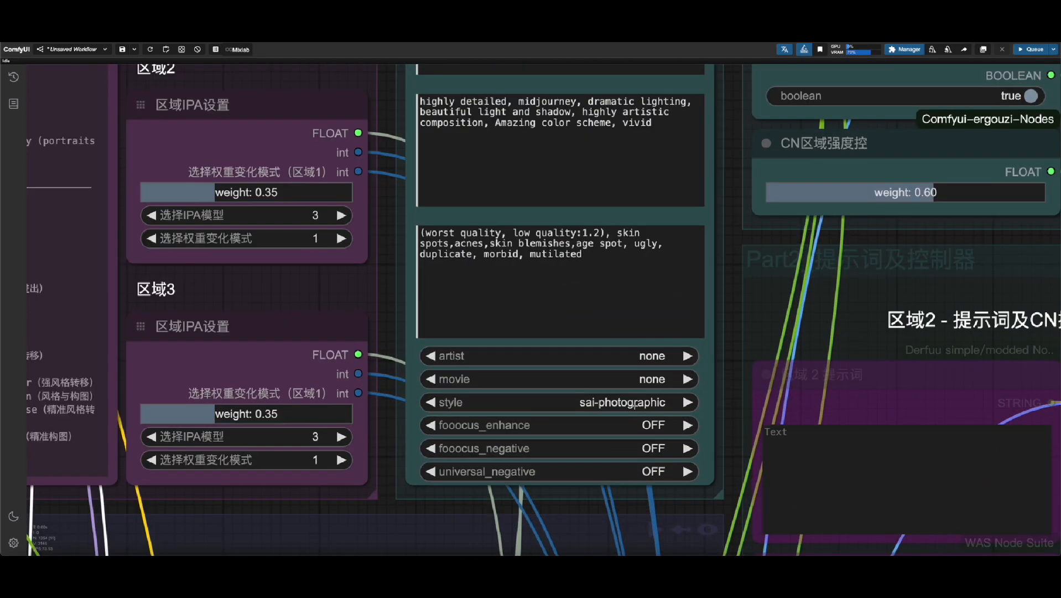
{"action": "left_click", "coordinate": [636, 404]}
{"action": "left_click", "coordinate": [635, 206]}
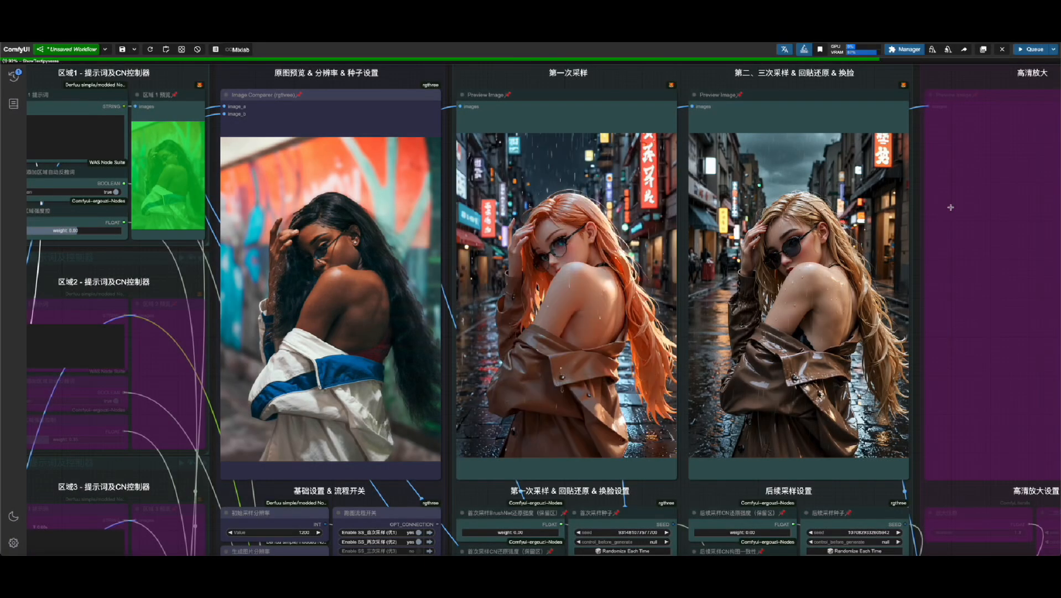
Review the recommended sampler, steps, cfg and resolution settings on the AIGC Heart checkpoint's download page
{"action": "right_click", "coordinate": [951, 207]}
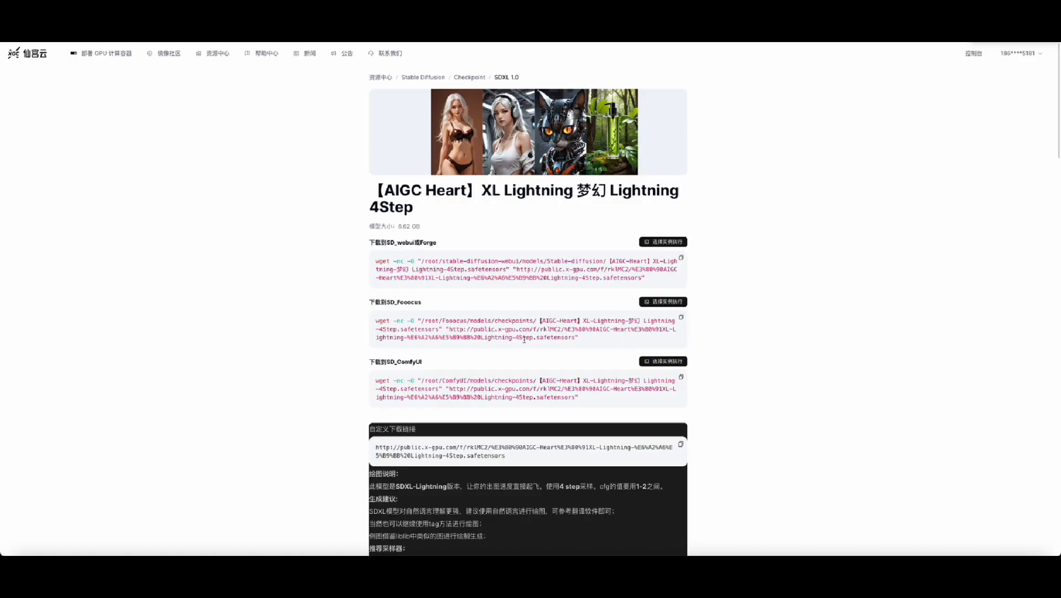
{"action": "scroll", "coordinate": [524, 339], "scroll_direction": "down", "scroll_amount": 3}
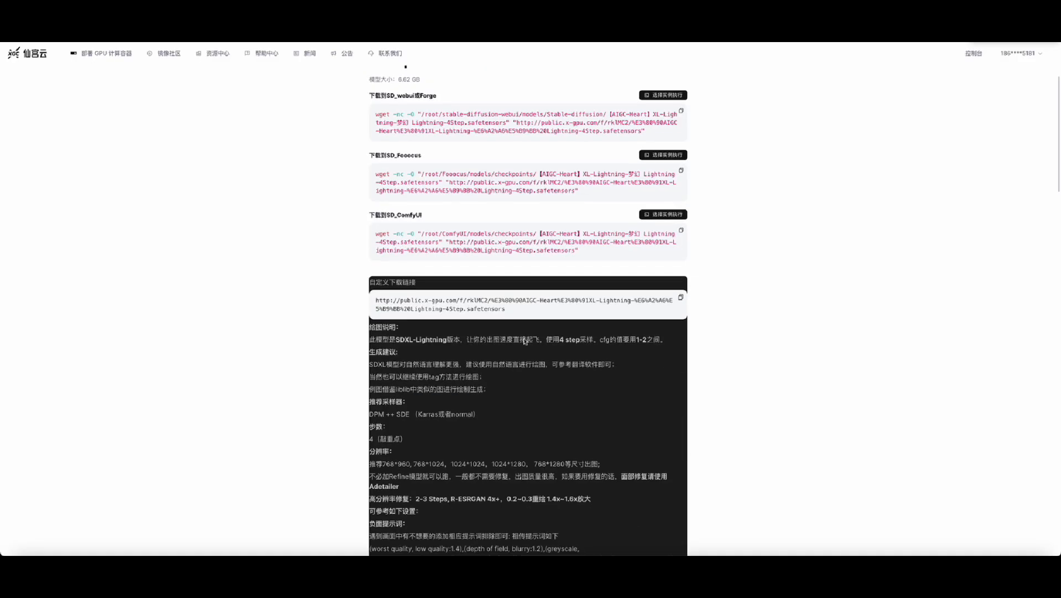
{"action": "scroll", "coordinate": [524, 336], "scroll_direction": "down", "scroll_amount": 1}
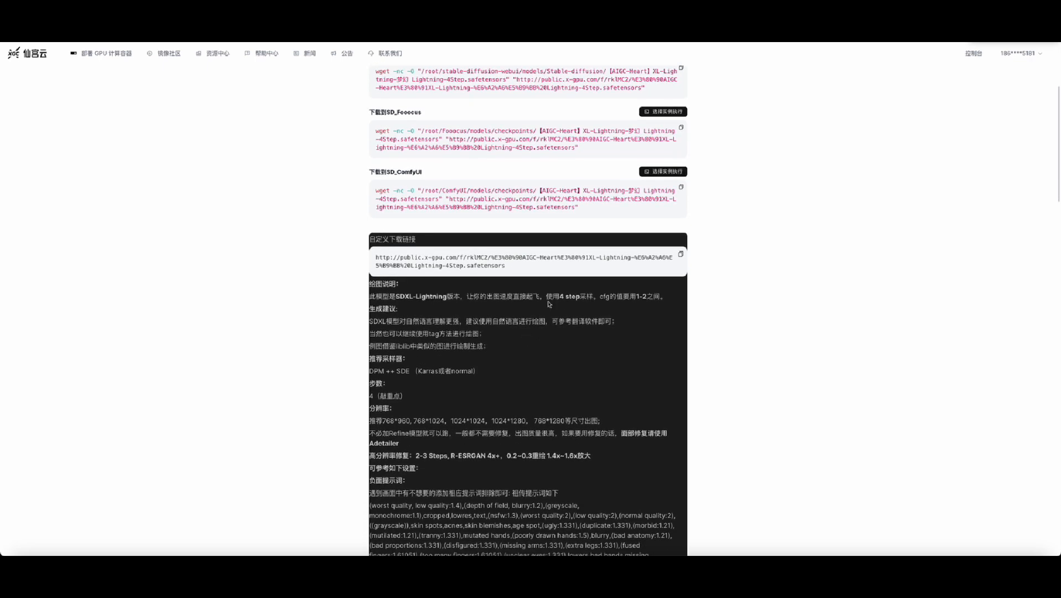
{"action": "scroll", "coordinate": [442, 322], "scroll_direction": "down", "scroll_amount": 5}
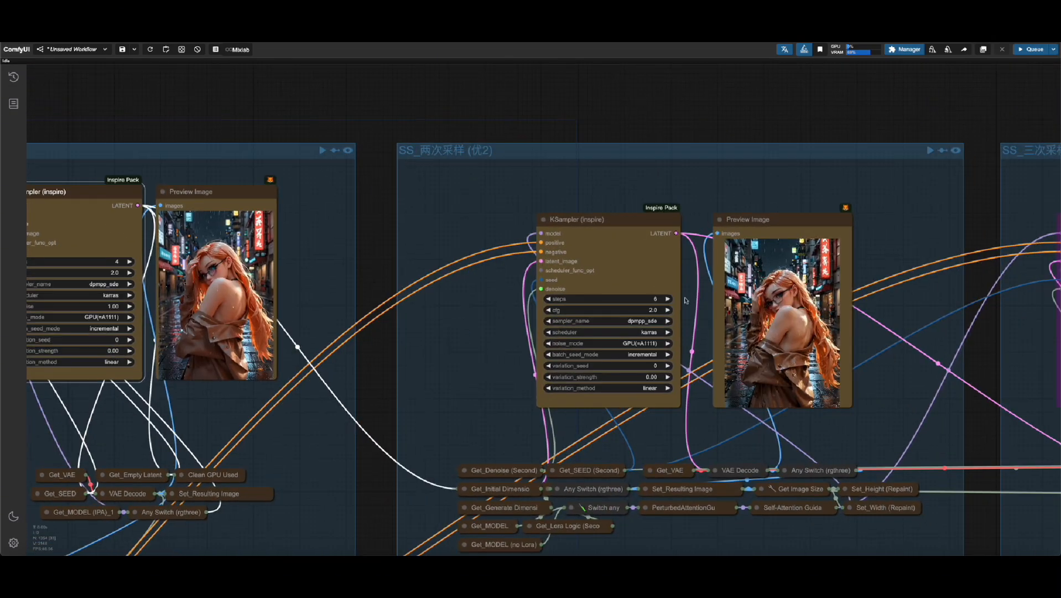
Adjust the steps of the second-sampling KSampler and open the new second-sampling result image
{"action": "scroll", "coordinate": [670, 286], "scroll_direction": "up", "scroll_amount": 5}
{"action": "left_click", "coordinate": [429, 275]}
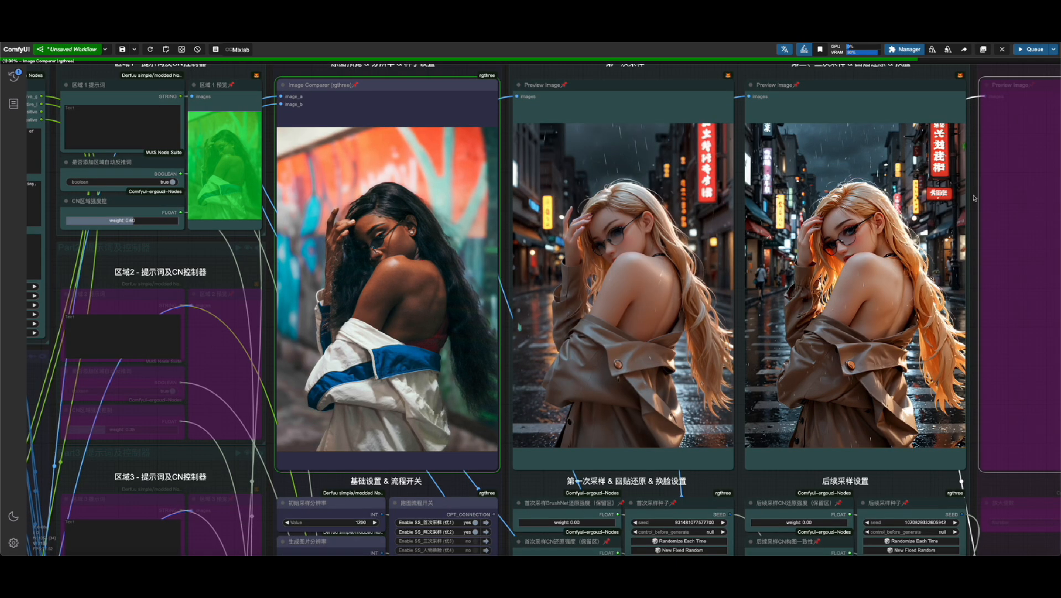
{"action": "right_click", "coordinate": [866, 249]}
{"action": "left_click", "coordinate": [875, 253]}
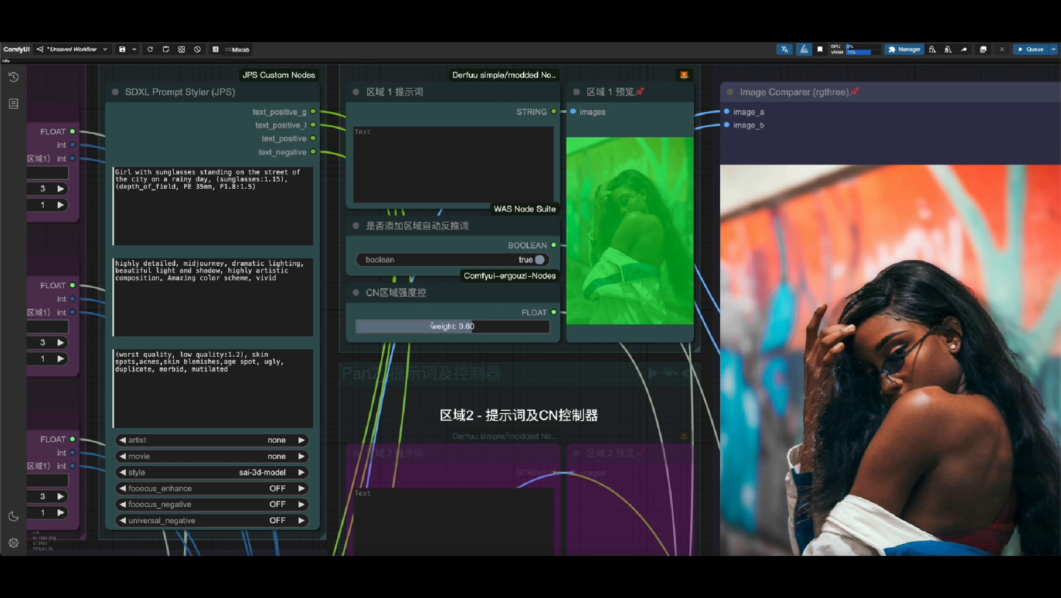
Set region 1's CN strength weight to 0.30, run the workflow and open the second-sampling result image
{"action": "left_click_drag", "start_coordinate": [428, 325], "coordinate": [412, 326]}
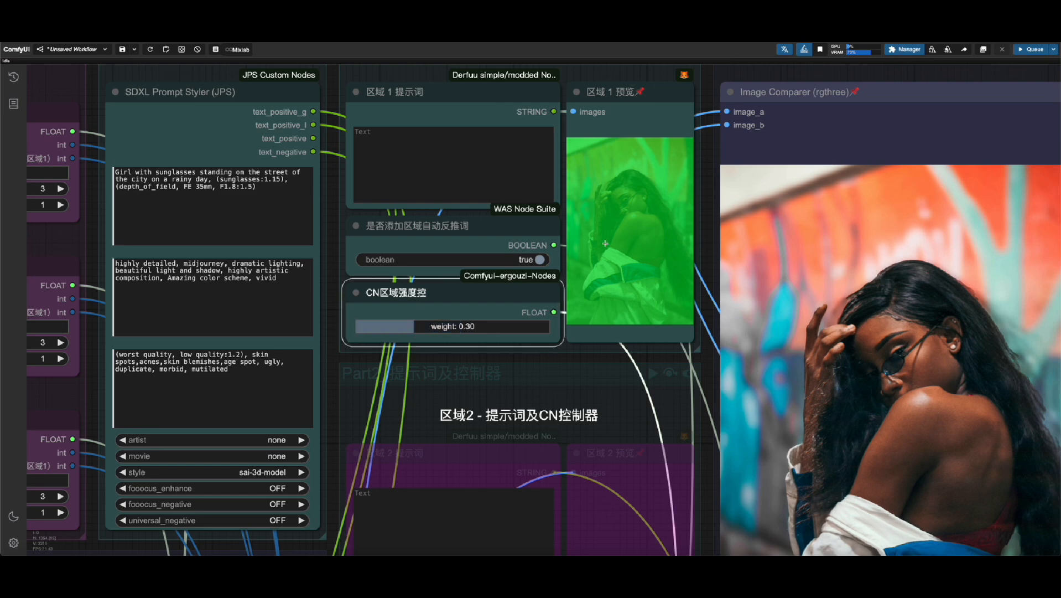
{"action": "left_click", "coordinate": [1030, 49]}
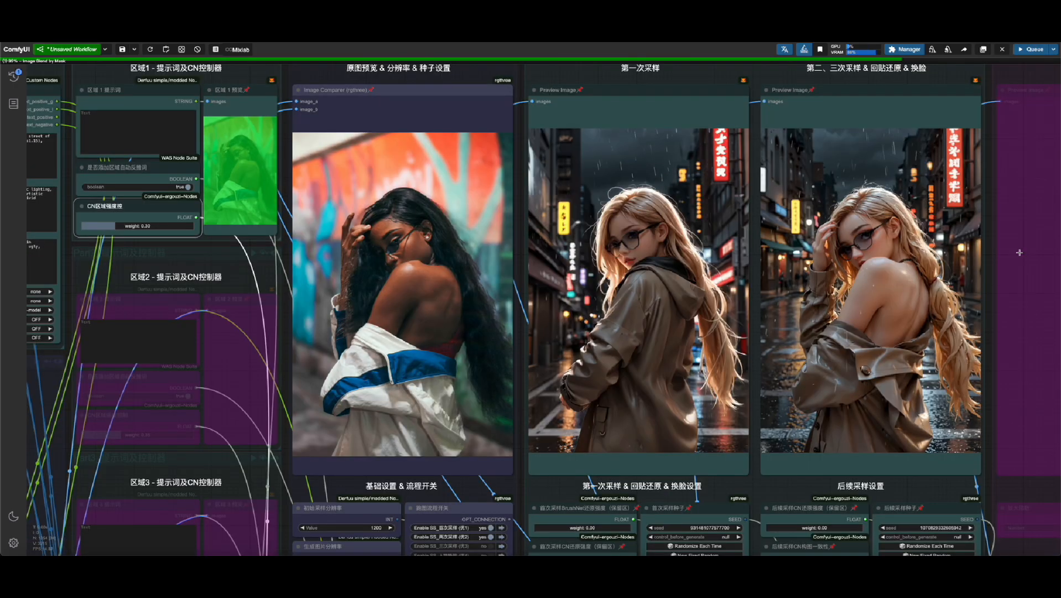
{"action": "right_click", "coordinate": [907, 204]}
{"action": "left_click", "coordinate": [941, 251]}
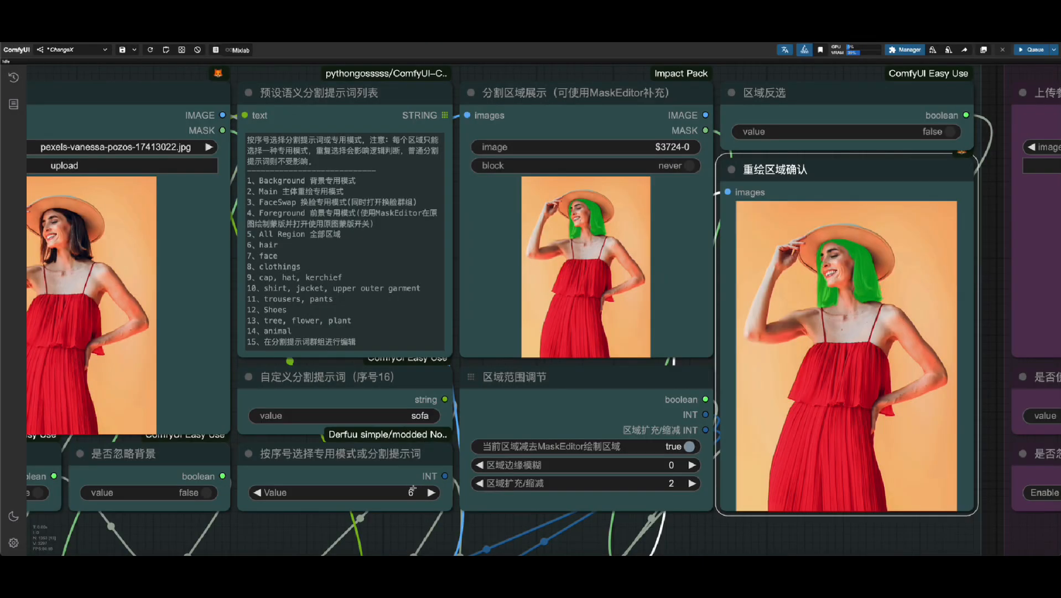
Set the segmentation prompt number to 7 for the face and regenerate the redraw region preview
{"action": "left_click", "coordinate": [433, 492]}
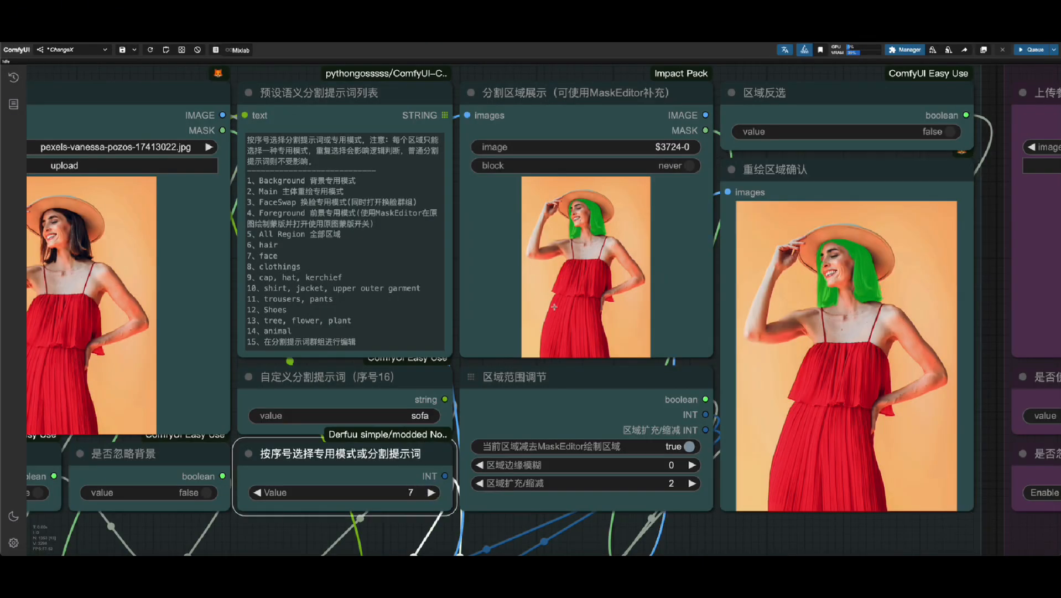
{"action": "right_click", "coordinate": [877, 253]}
{"action": "left_click", "coordinate": [958, 303]}
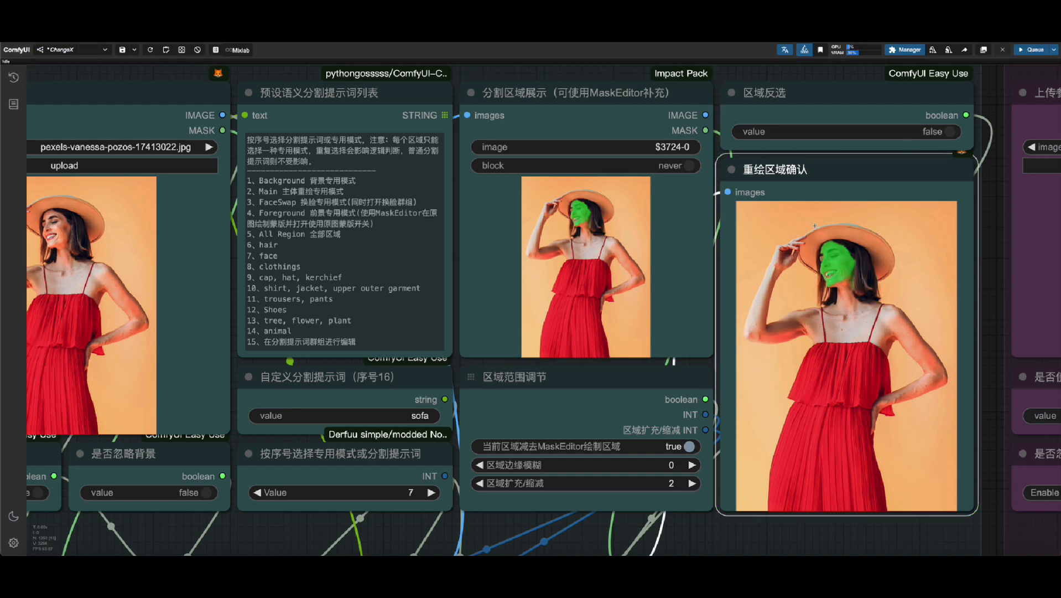
Open the segmented region preview in the MaskEditor and paint a mask over the lower part of the woman's face
{"action": "scroll", "coordinate": [814, 225], "scroll_direction": "up", "scroll_amount": 10}
{"action": "right_click", "coordinate": [549, 202]}
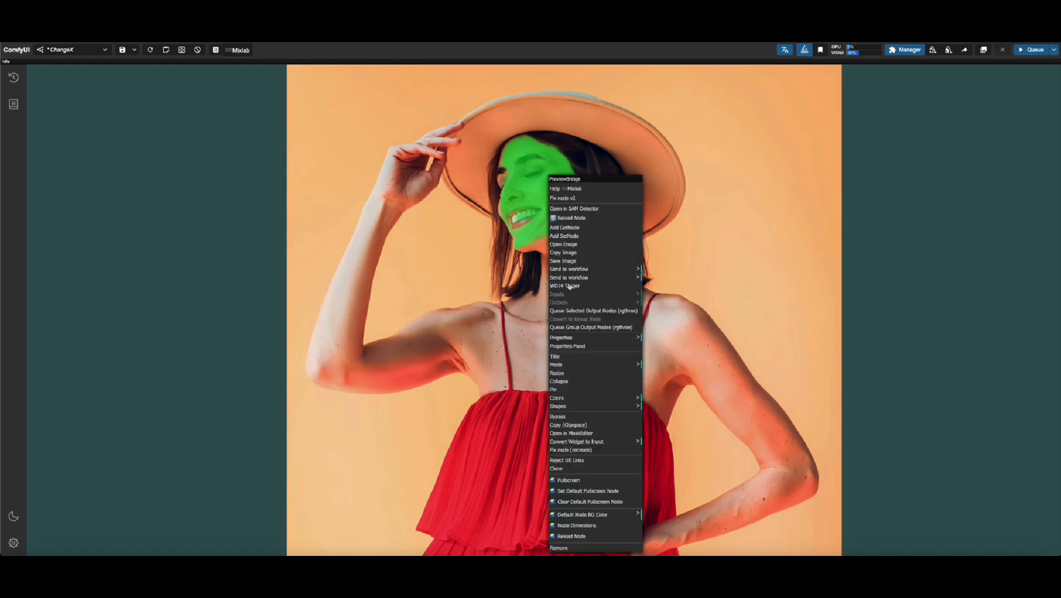
{"action": "left_click", "coordinate": [586, 433]}
{"action": "mouse_move", "coordinate": [516, 183]}
{"action": "left_mouse_down"}
{"action": "mouse_move", "coordinate": [495, 239]}
{"action": "mouse_move", "coordinate": [503, 322]}
{"action": "mouse_move", "coordinate": [524, 364]}
{"action": "mouse_move", "coordinate": [601, 400]}
{"action": "mouse_move", "coordinate": [535, 324]}
{"action": "left_mouse_up"}
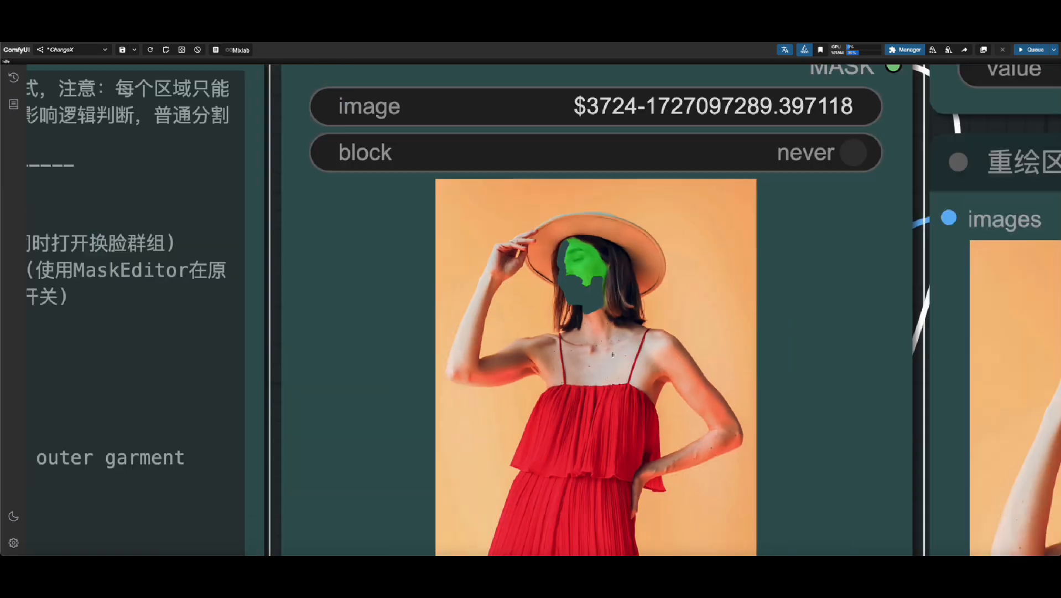
Regenerate the redraw region preview with the MaskEditor-painted area subtracted from the face region
{"action": "scroll", "coordinate": [912, 404], "scroll_direction": "down", "scroll_amount": 5}
{"action": "left_click_drag", "start_coordinate": [912, 404], "coordinate": [897, 306]}
{"action": "right_click", "coordinate": [814, 297]}
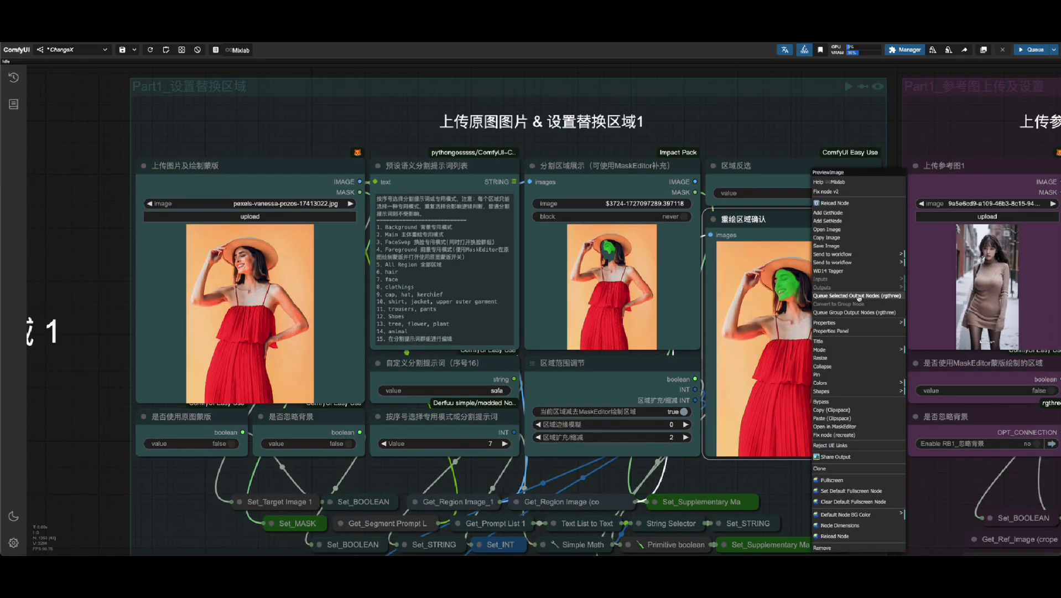
{"action": "left_click", "coordinate": [859, 295]}
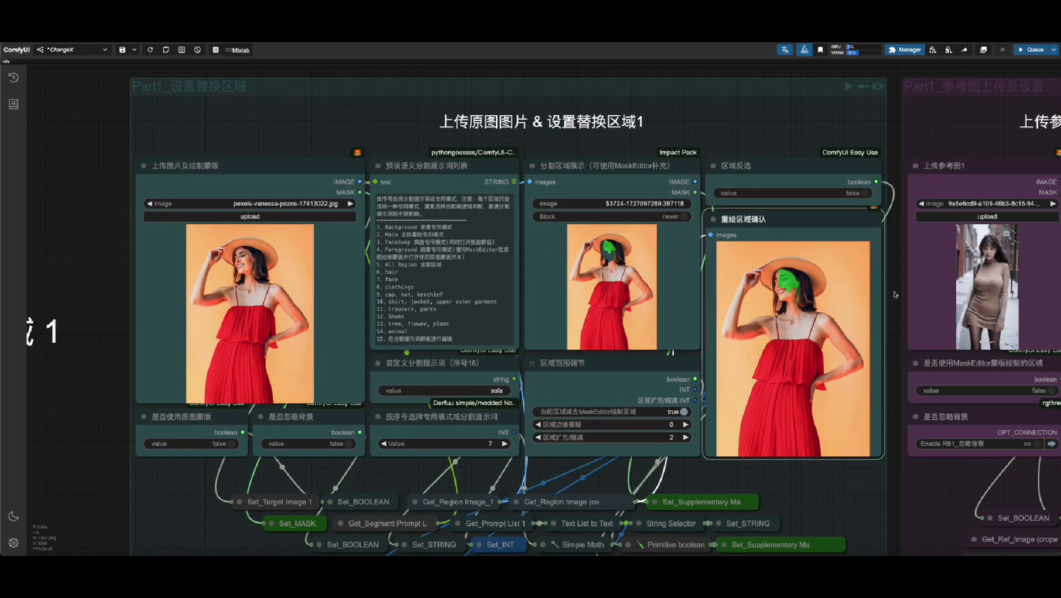
Turn off subtracting the MaskEditor-painted area from the current region and regenerate the redraw region preview
{"action": "scroll", "coordinate": [892, 294], "scroll_direction": "up", "scroll_amount": 4}
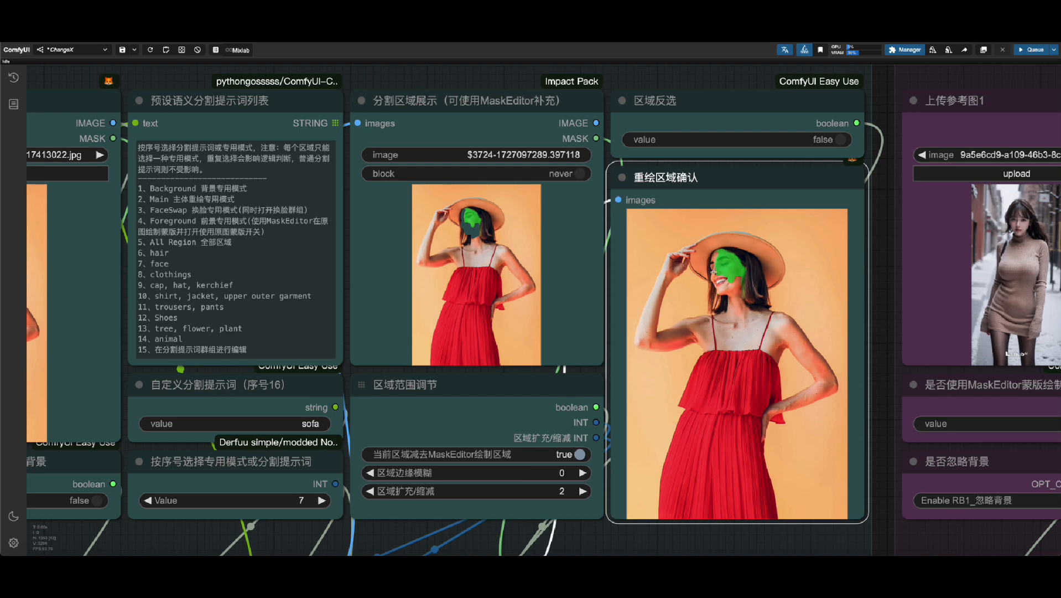
{"action": "left_click", "coordinate": [497, 441]}
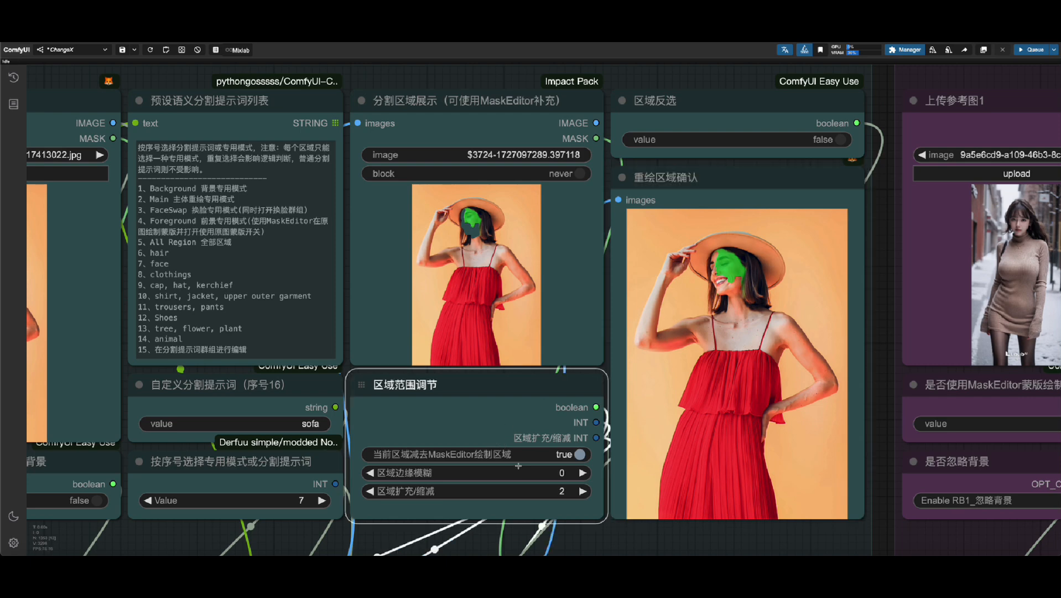
{"action": "left_click", "coordinate": [570, 454]}
{"action": "right_click", "coordinate": [748, 301]}
{"action": "left_click", "coordinate": [792, 294]}
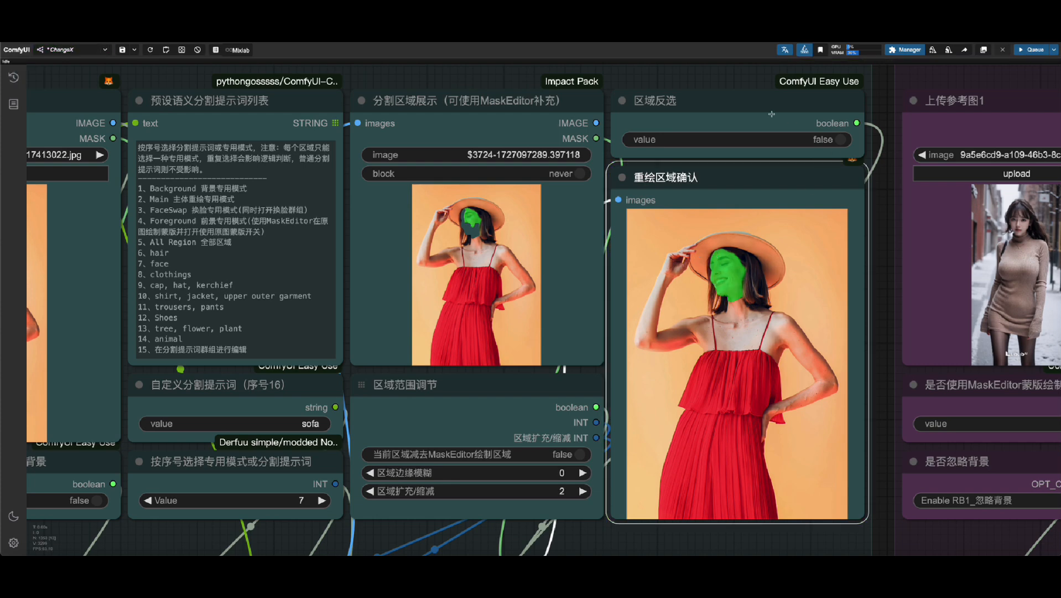
Enable region inversion (区域反选) and regenerate the redraw region preview
{"action": "left_click", "coordinate": [841, 139]}
{"action": "right_click", "coordinate": [763, 253]}
{"action": "left_click", "coordinate": [797, 295]}
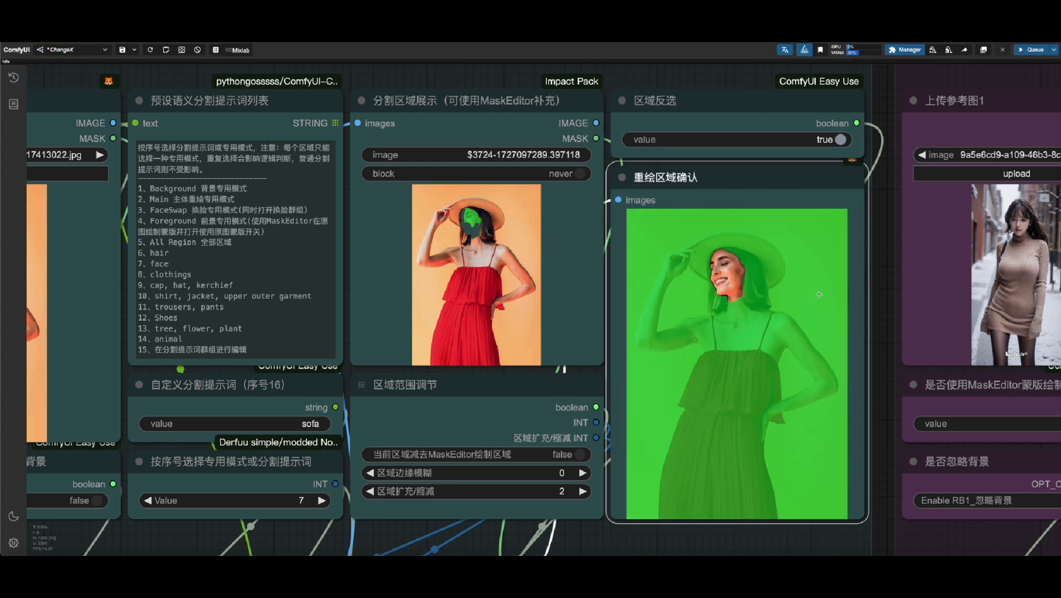
Run the workflow with the inverted face region and compare the redrawn result with the original photo
{"action": "scroll", "coordinate": [624, 326], "scroll_direction": "down", "scroll_amount": 7}
{"action": "left_click_drag", "start_coordinate": [941, 161], "coordinate": [576, 155]}
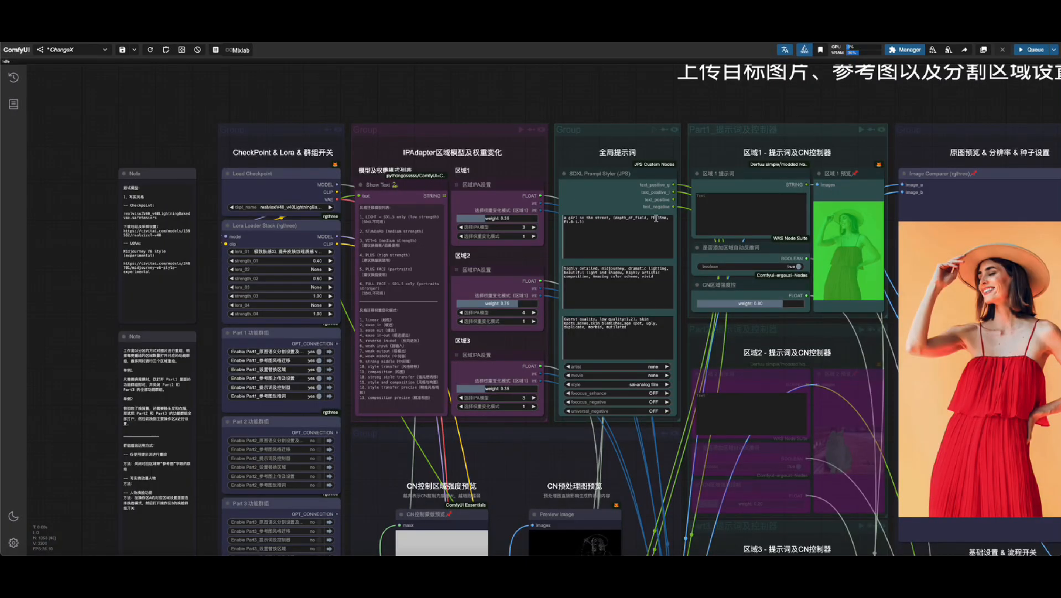
{"action": "left_click_drag", "start_coordinate": [851, 101], "coordinate": [436, 92]}
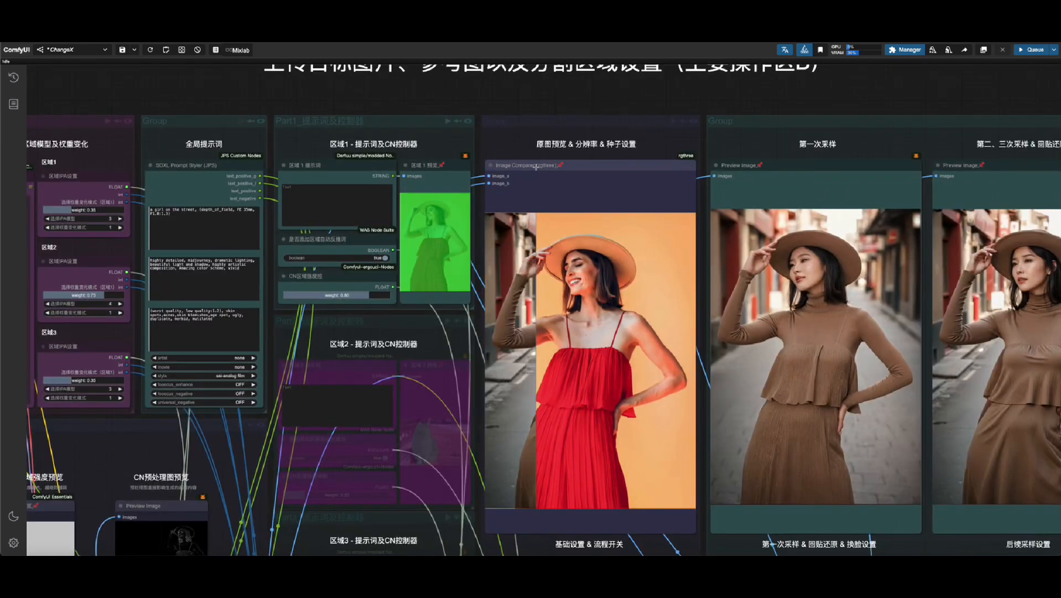
{"action": "scroll", "coordinate": [565, 191], "scroll_direction": "down", "scroll_amount": 4}
{"action": "scroll", "coordinate": [913, 260], "scroll_direction": "up", "scroll_amount": 2}
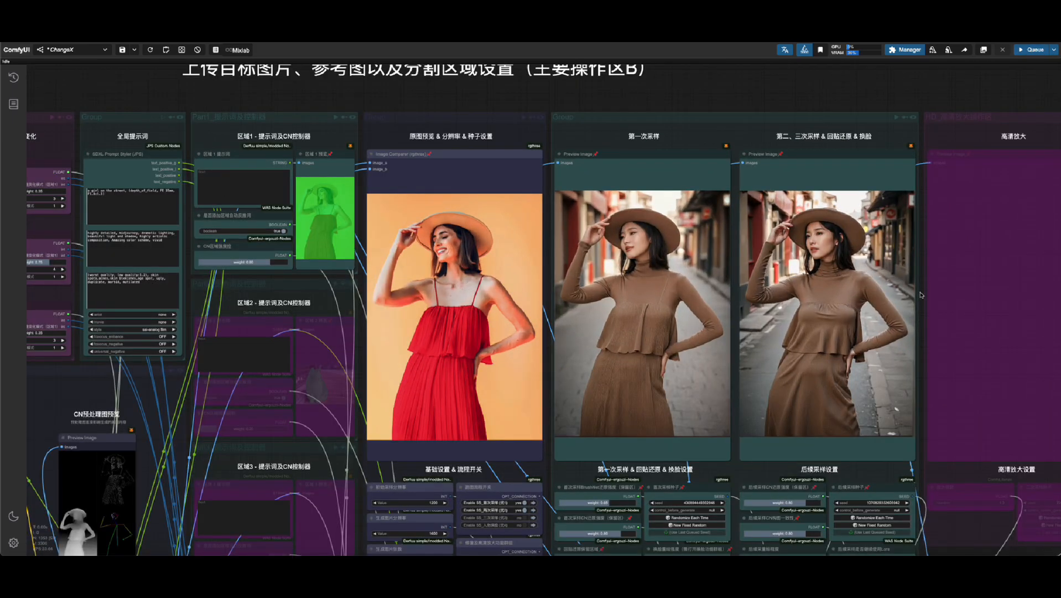
{"action": "scroll", "coordinate": [933, 274], "scroll_direction": "up", "scroll_amount": 4}
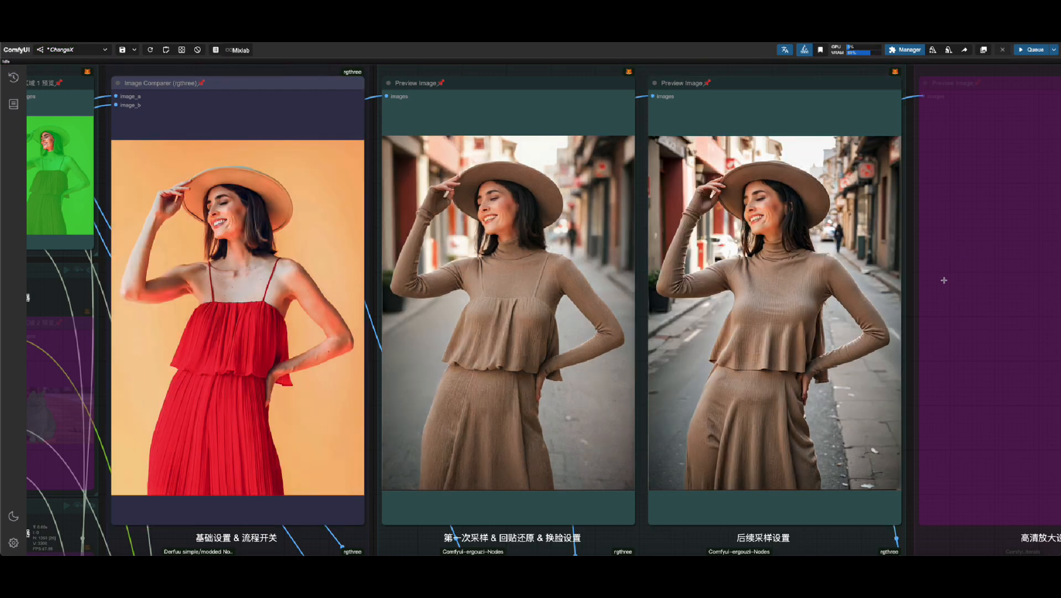
{"action": "scroll", "coordinate": [61, 313], "scroll_direction": "up", "scroll_amount": 3}
{"action": "scroll", "coordinate": [110, 296], "scroll_direction": "down", "scroll_amount": 1}
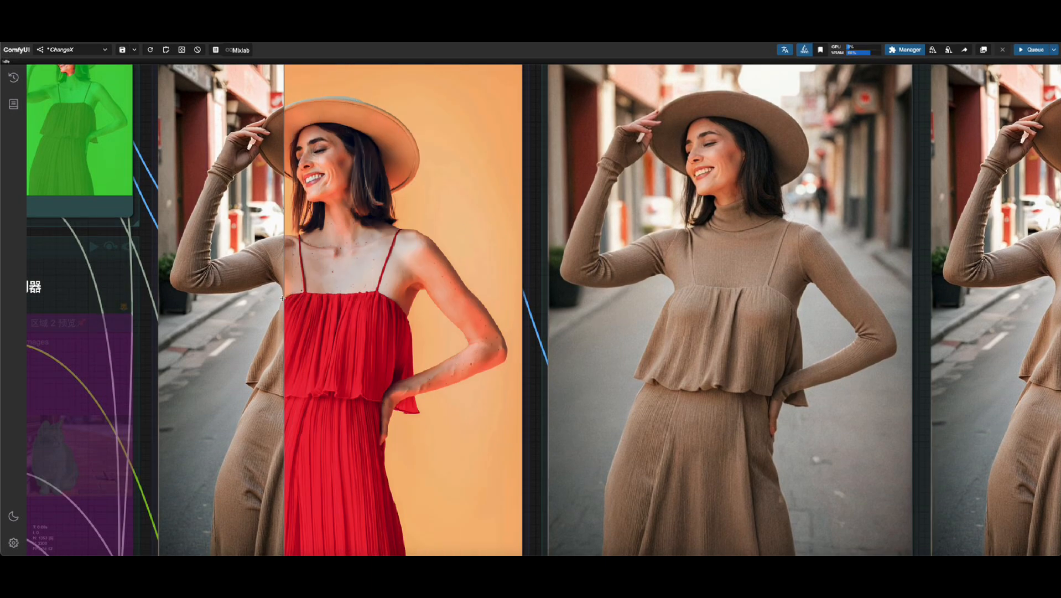
{"action": "scroll", "coordinate": [258, 175], "scroll_direction": "up", "scroll_amount": 5}
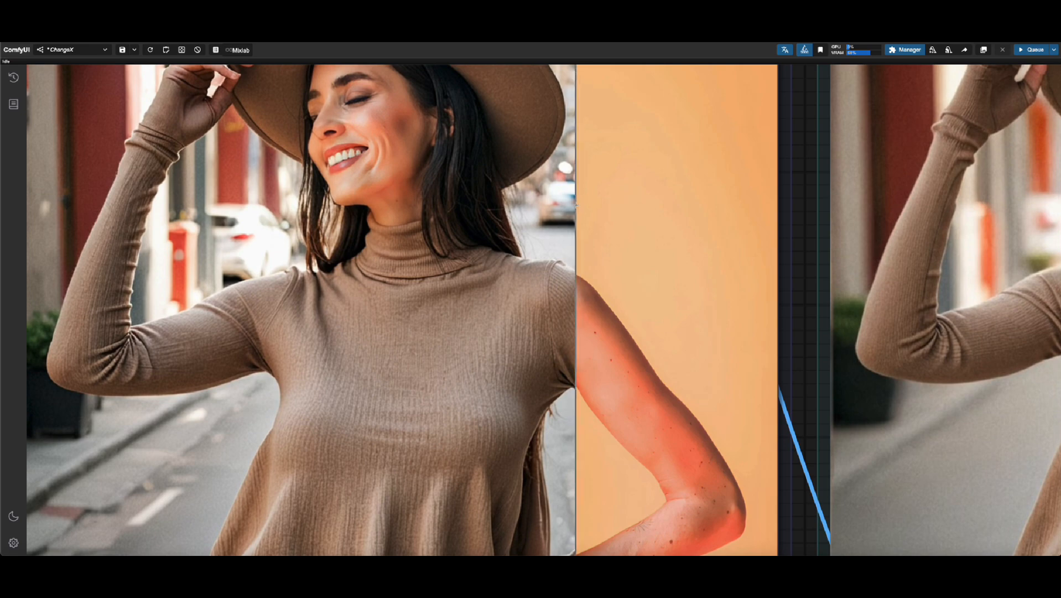
{"action": "scroll", "coordinate": [565, 207], "scroll_direction": "down", "scroll_amount": 4}
{"action": "scroll", "coordinate": [565, 207], "scroll_direction": "down", "scroll_amount": 3}
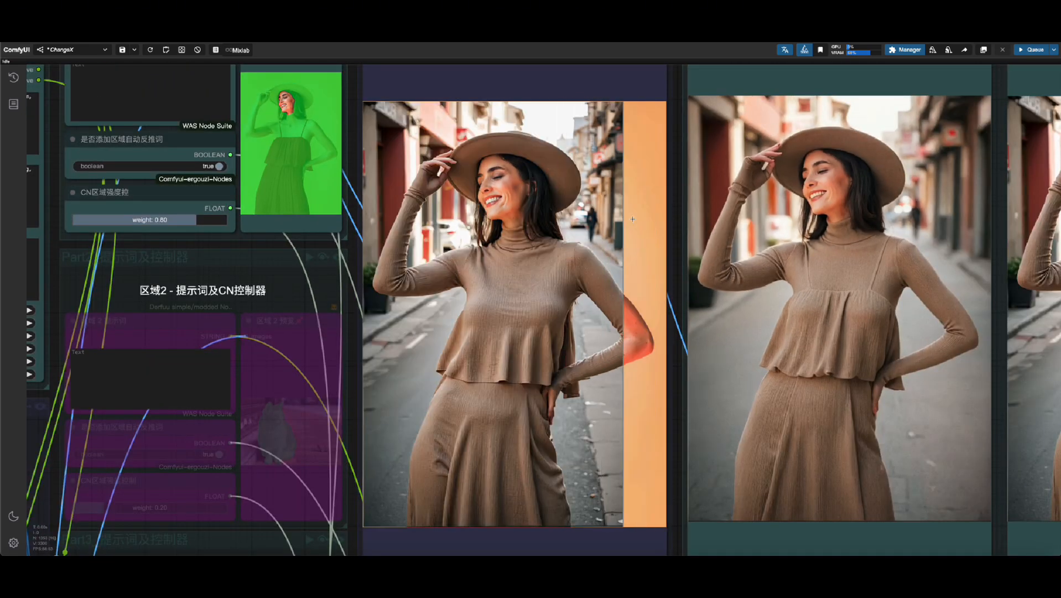
Set the first-sampling BrushNet restoration strength to 0.80 and the subsequent-sampling CN restoration strength to 1.00
{"action": "scroll", "coordinate": [645, 216], "scroll_direction": "down", "scroll_amount": 5}
{"action": "scroll", "coordinate": [808, 546], "scroll_direction": "up", "scroll_amount": 7}
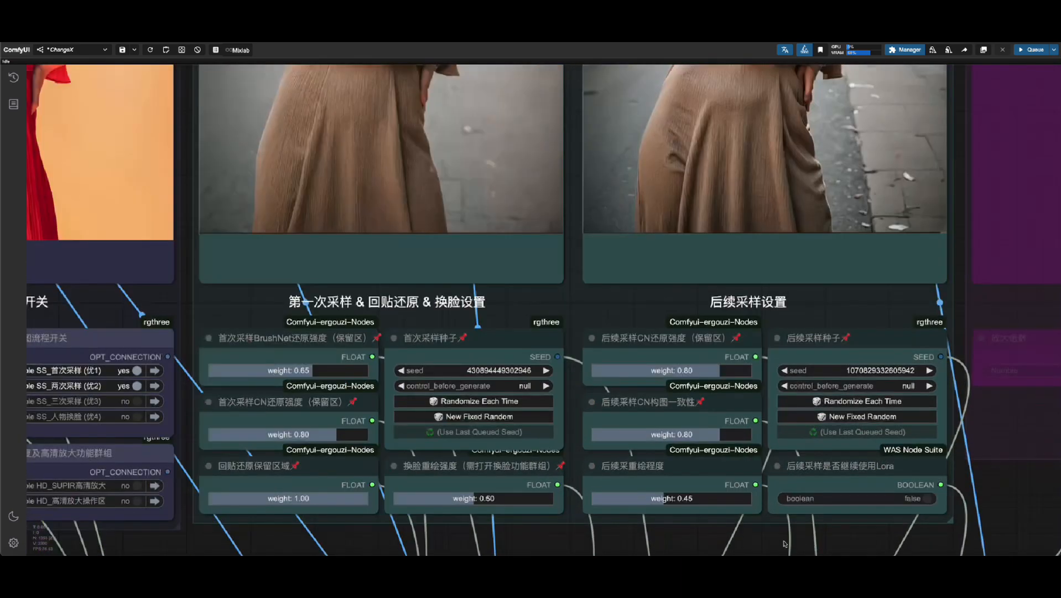
{"action": "scroll", "coordinate": [179, 409], "scroll_direction": "up", "scroll_amount": 2}
{"action": "left_click_drag", "start_coordinate": [357, 362], "coordinate": [364, 358]}
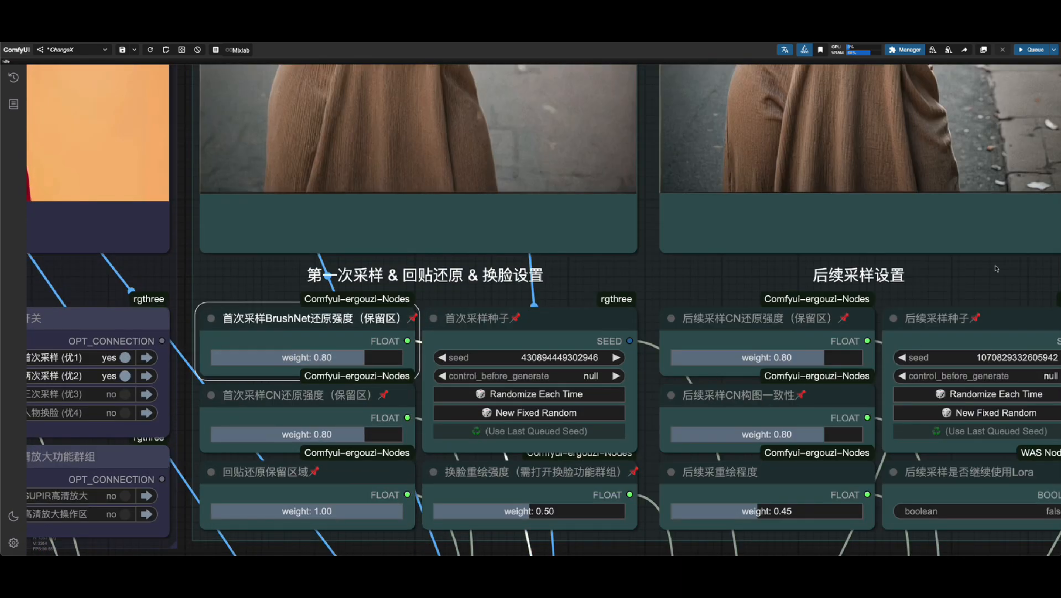
{"action": "left_click_drag", "start_coordinate": [998, 268], "coordinate": [789, 253]}
{"action": "left_click_drag", "start_coordinate": [621, 344], "coordinate": [662, 345]}
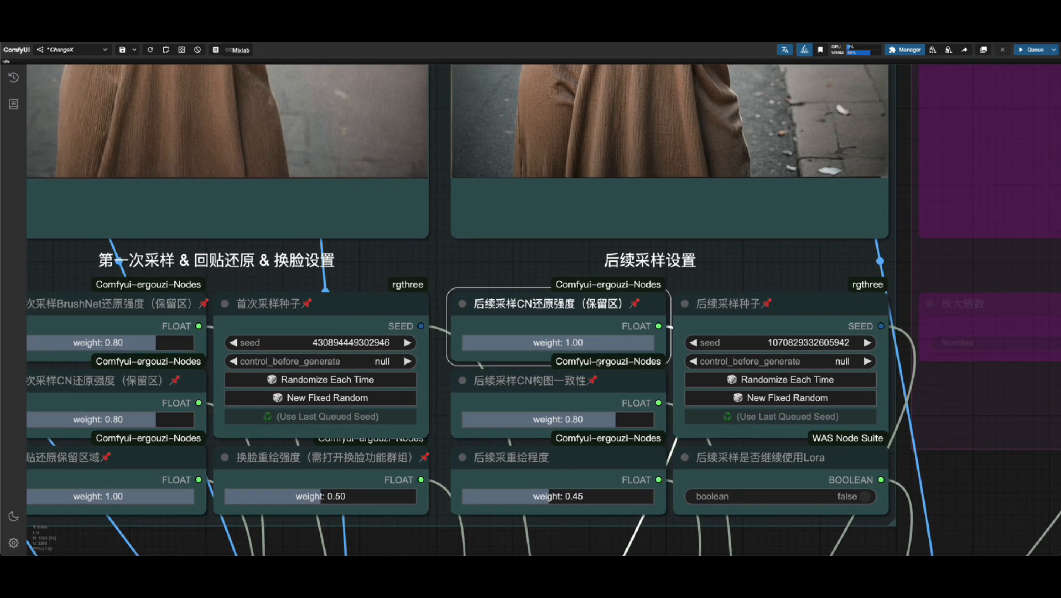
Run the workflow with the new restoration strengths and compare the woman's face in the result with the original
{"action": "scroll", "coordinate": [574, 404], "scroll_direction": "down", "scroll_amount": 5}
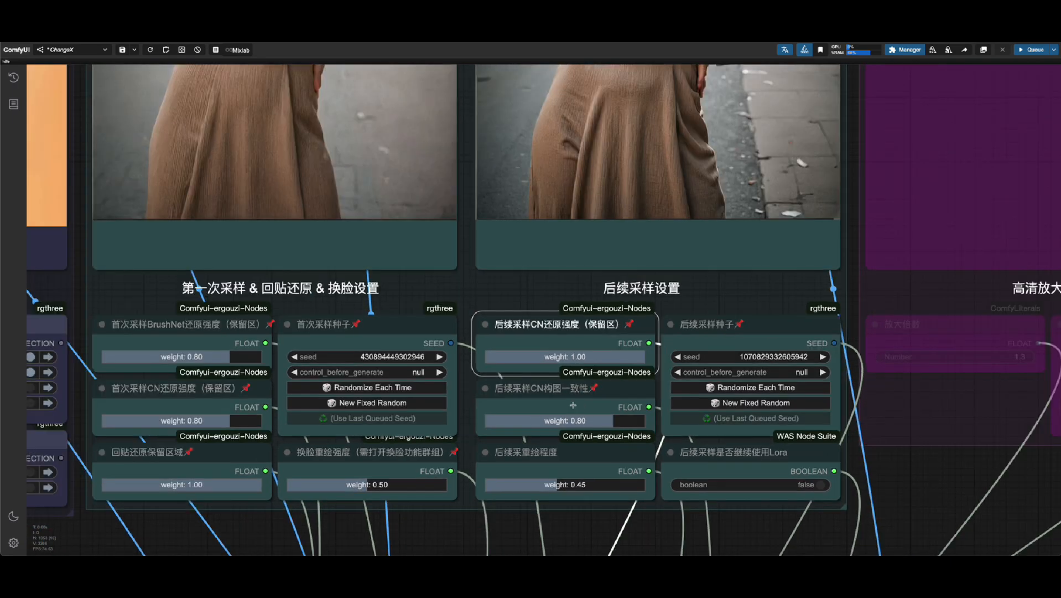
{"action": "scroll", "coordinate": [573, 405], "scroll_direction": "up", "scroll_amount": 5}
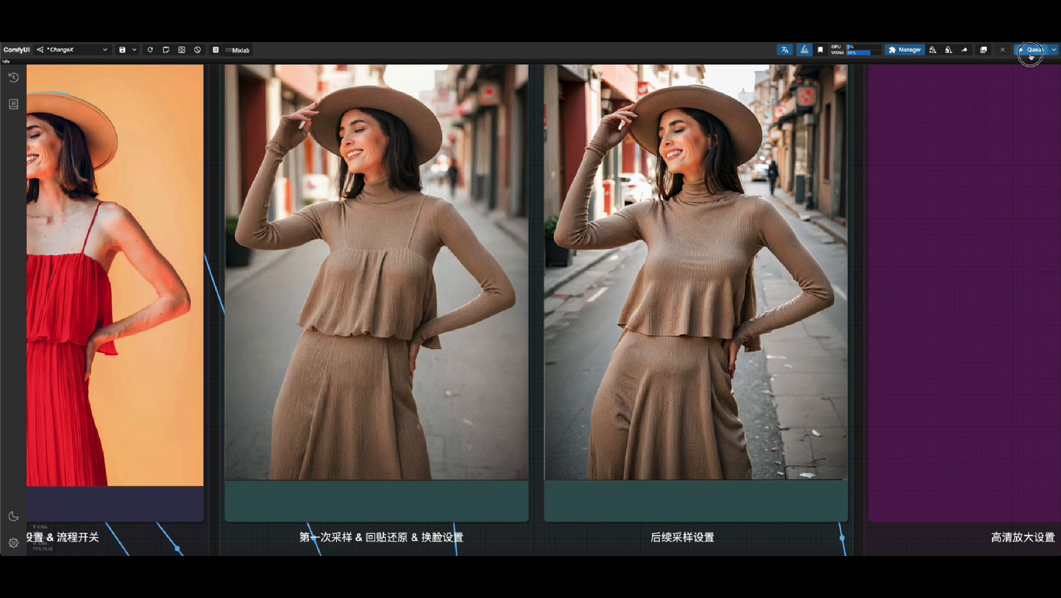
{"action": "scroll", "coordinate": [543, 300], "scroll_direction": "down", "scroll_amount": 2}
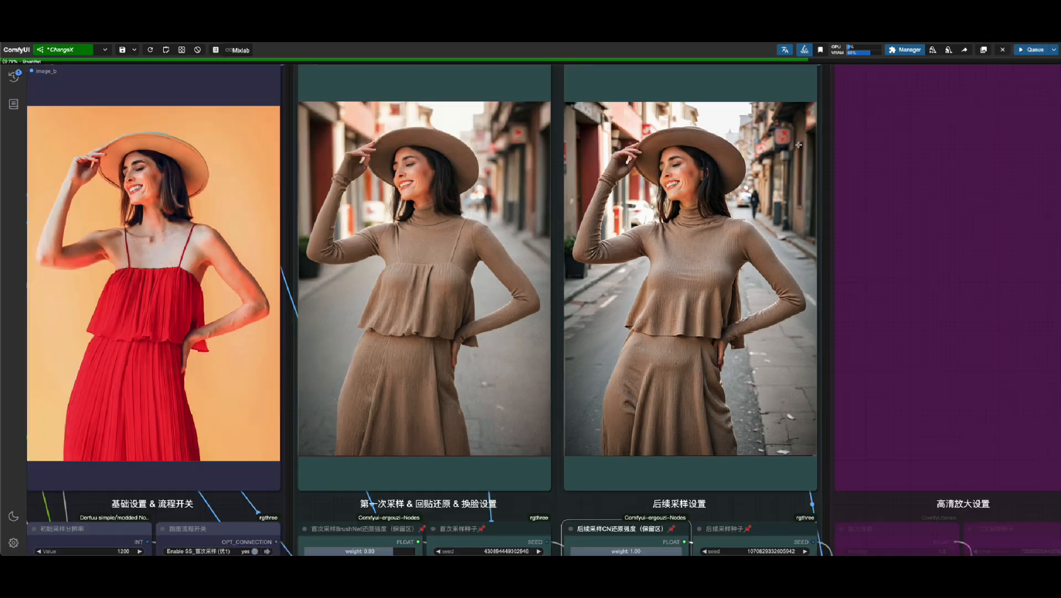
{"action": "scroll", "coordinate": [448, 133], "scroll_direction": "up", "scroll_amount": 5}
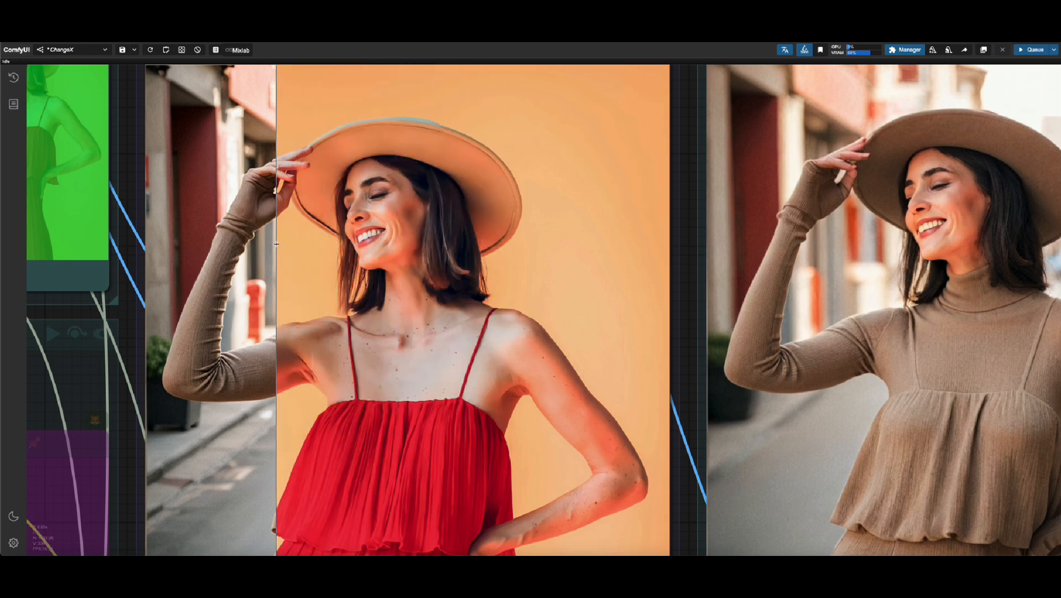
{"action": "scroll", "coordinate": [324, 244], "scroll_direction": "up", "scroll_amount": 5}
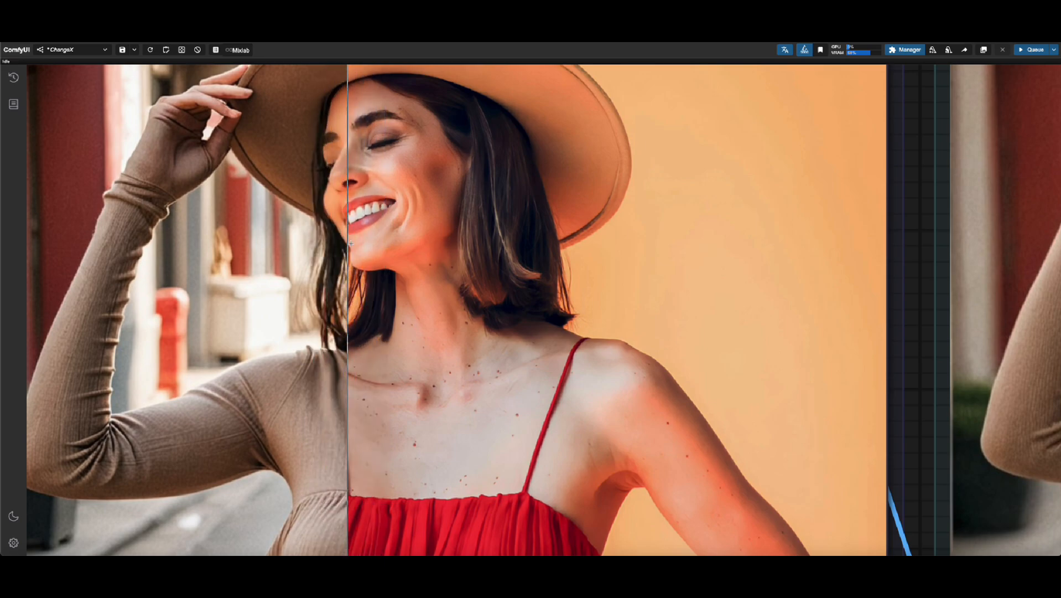
Examine the kept-area previews and compare the first-sampling image with the second-sampling detail redraw around the face
{"action": "scroll", "coordinate": [419, 244], "scroll_direction": "down", "scroll_amount": 20}
{"action": "left_click_drag", "start_coordinate": [866, 267], "coordinate": [384, 254]}
{"action": "scroll", "coordinate": [723, 268], "scroll_direction": "up", "scroll_amount": 5}
{"action": "scroll", "coordinate": [722, 268], "scroll_direction": "up", "scroll_amount": 10}
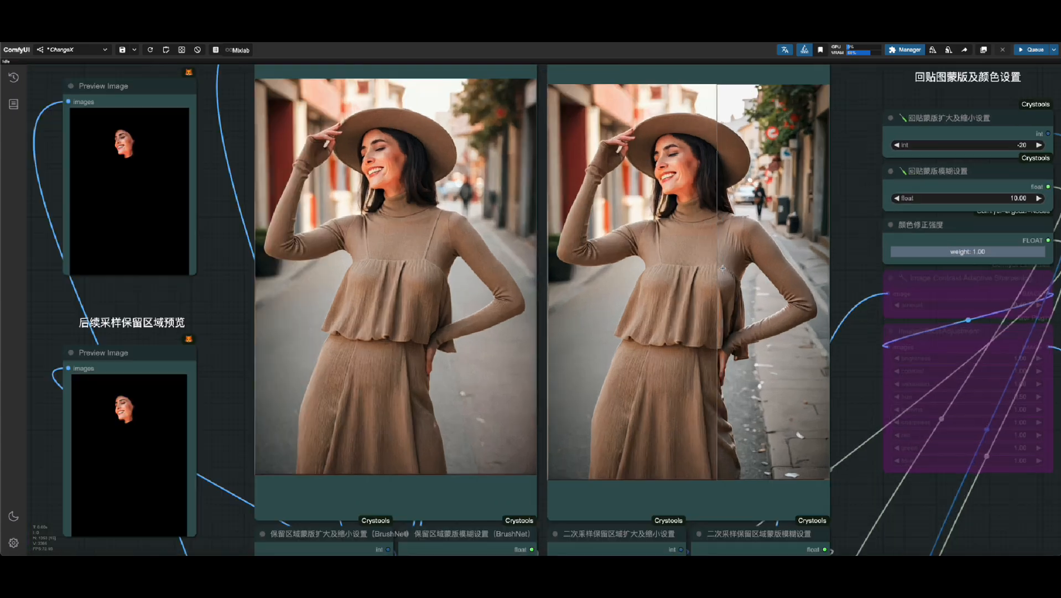
{"action": "scroll", "coordinate": [658, 140], "scroll_direction": "up", "scroll_amount": 2}
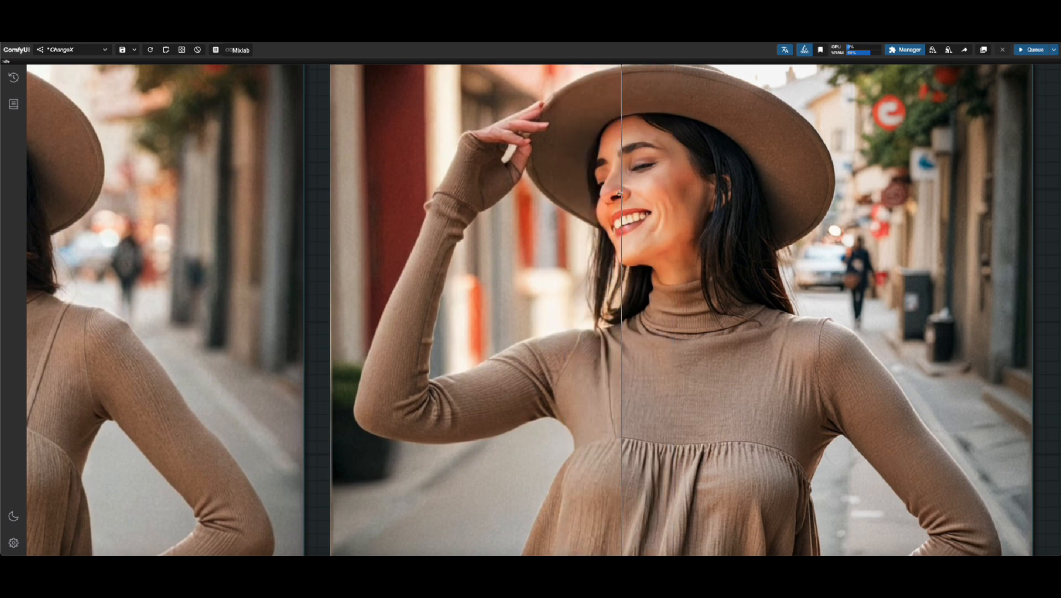
{"action": "scroll", "coordinate": [547, 194], "scroll_direction": "down", "scroll_amount": 5}
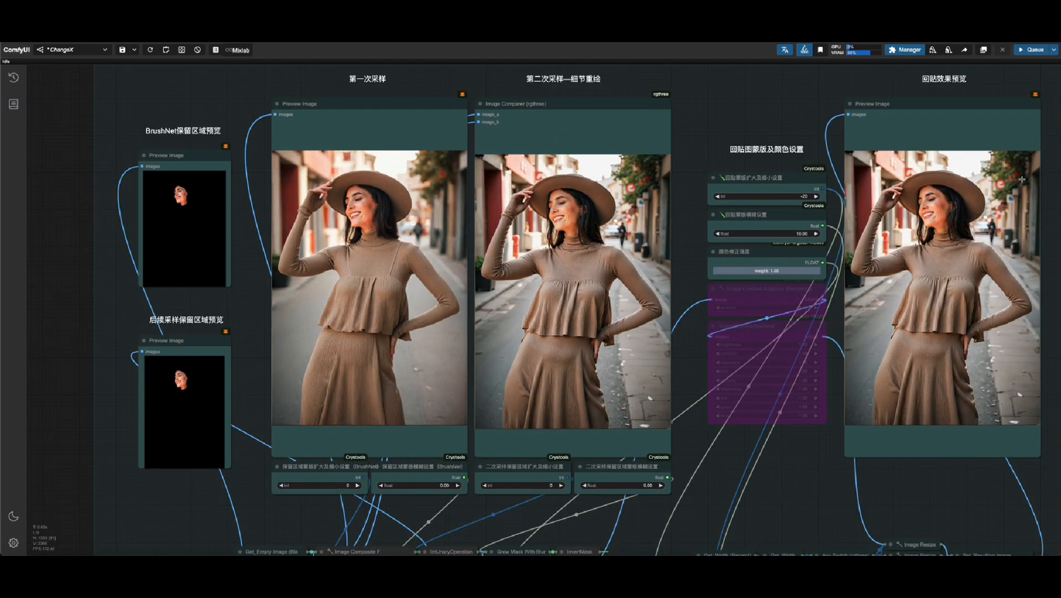
Set the paste-back mask's expansion to 0 and its blur to 0.00, and inspect the paste-back preview
{"action": "scroll", "coordinate": [1020, 183], "scroll_direction": "up", "scroll_amount": 10}
{"action": "scroll", "coordinate": [642, 250], "scroll_direction": "down", "scroll_amount": 2}
{"action": "scroll", "coordinate": [642, 249], "scroll_direction": "up", "scroll_amount": 2}
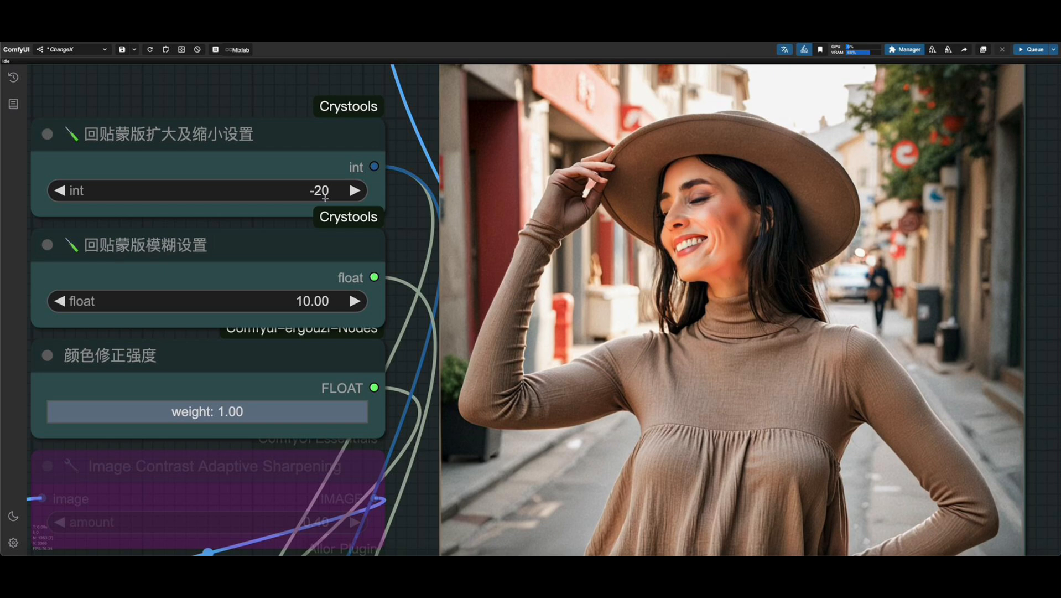
{"action": "left_click", "coordinate": [261, 164]}
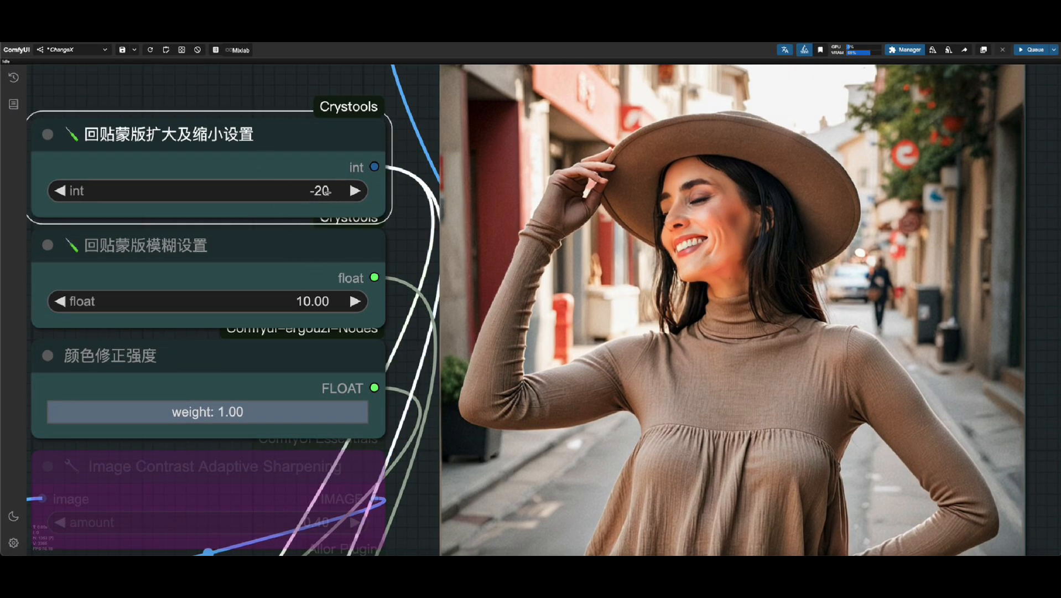
{"action": "left_click", "coordinate": [327, 191]}
{"action": "type", "text": "0"}
{"action": "key", "text": "Return"}
{"action": "left_click", "coordinate": [311, 304]}
{"action": "type", "text": "0"}
{"action": "key", "text": "Return"}
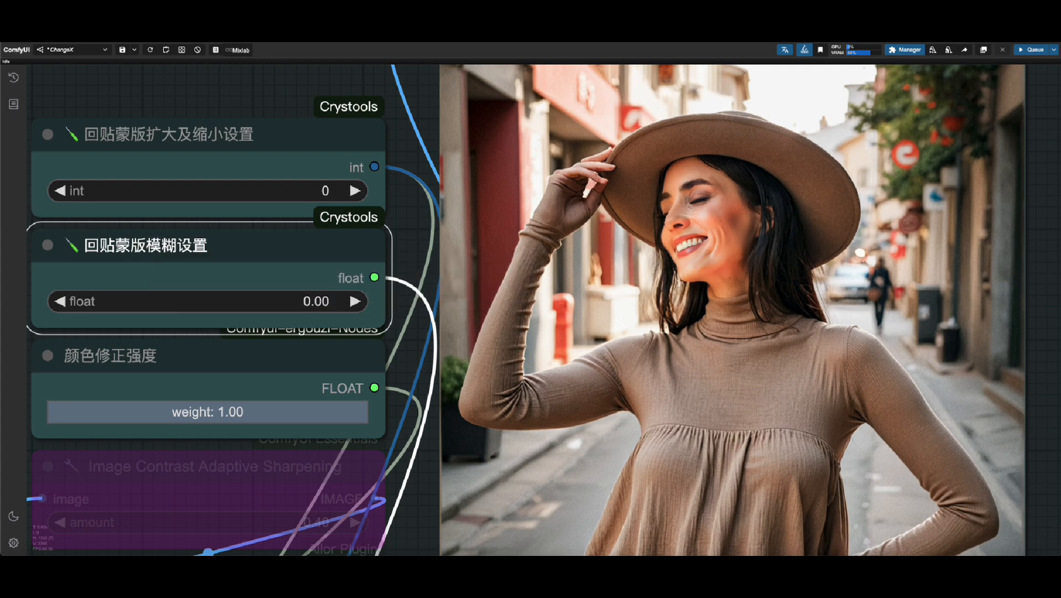
{"action": "left_click", "coordinate": [745, 224]}
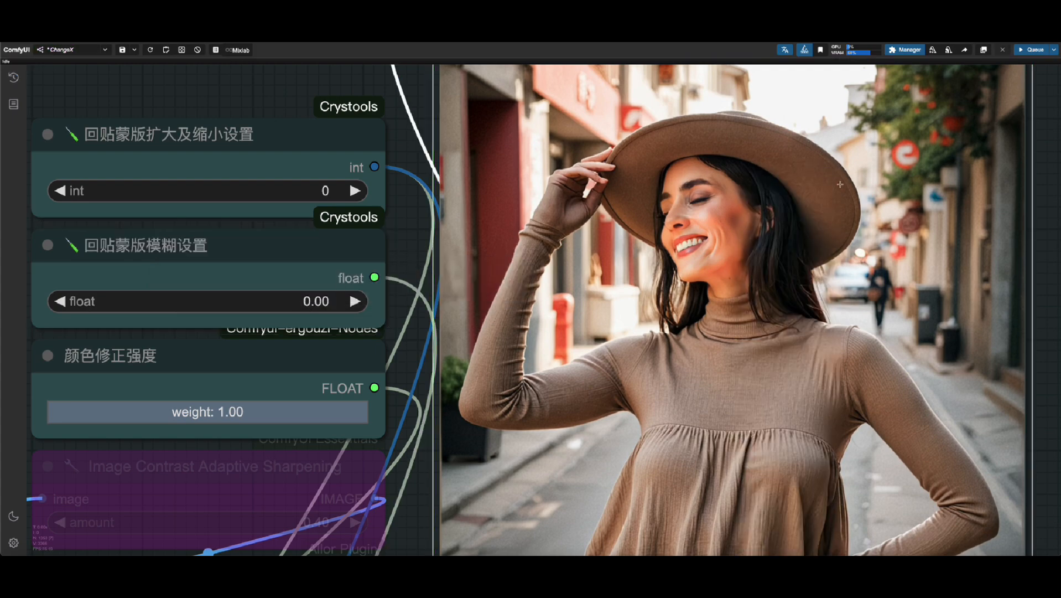
{"action": "scroll", "coordinate": [731, 232], "scroll_direction": "up", "scroll_amount": 8}
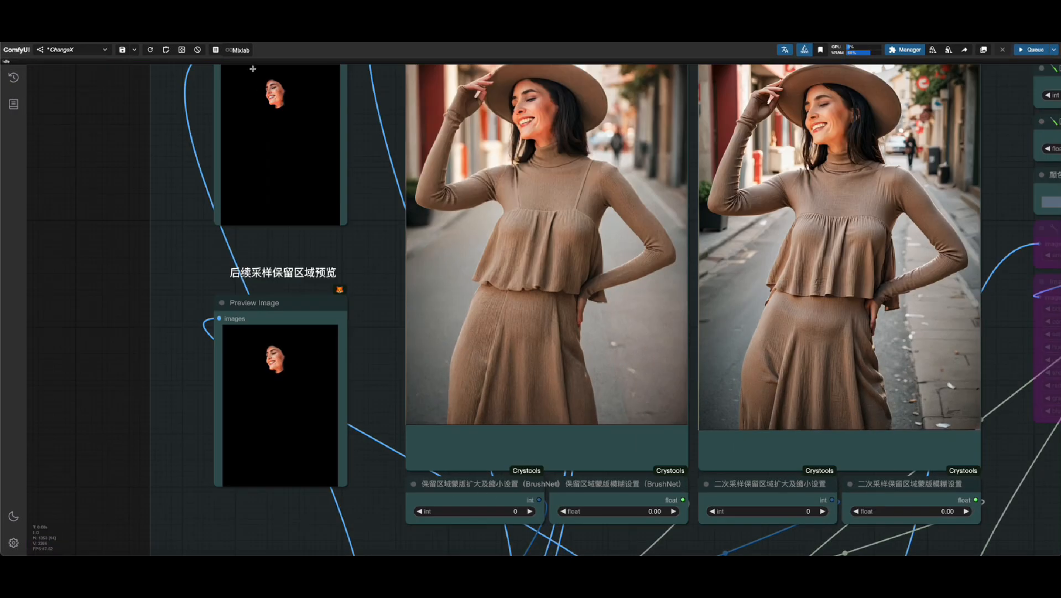
Increase the BrushNet kept-area mask expansion and regenerate the BrushNet kept-area preview
{"action": "scroll", "coordinate": [445, 527], "scroll_direction": "up", "scroll_amount": 7}
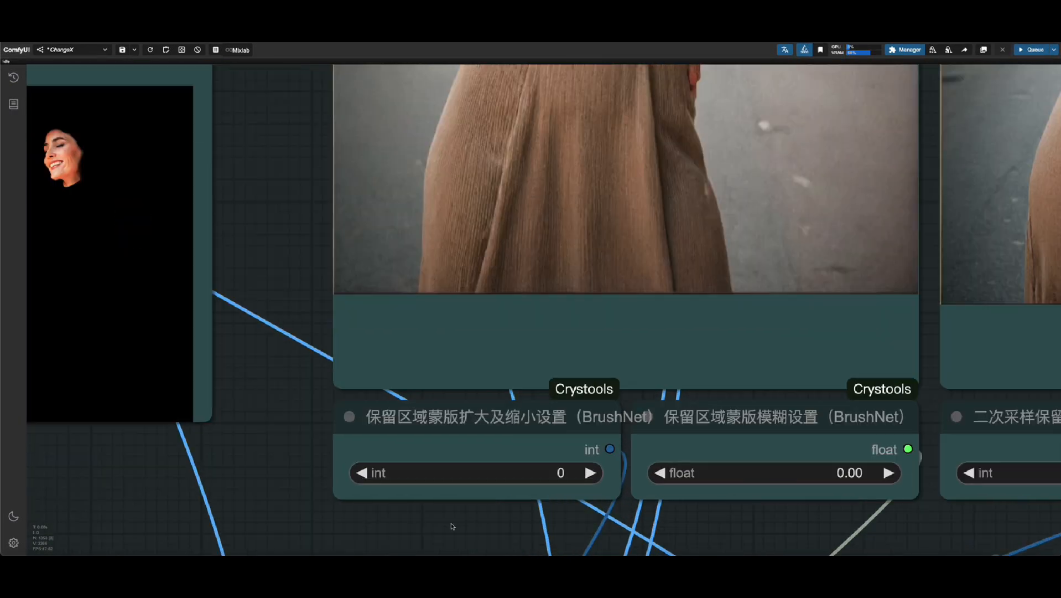
{"action": "left_click", "coordinate": [591, 473]}
{"action": "left_click", "coordinate": [591, 472]}
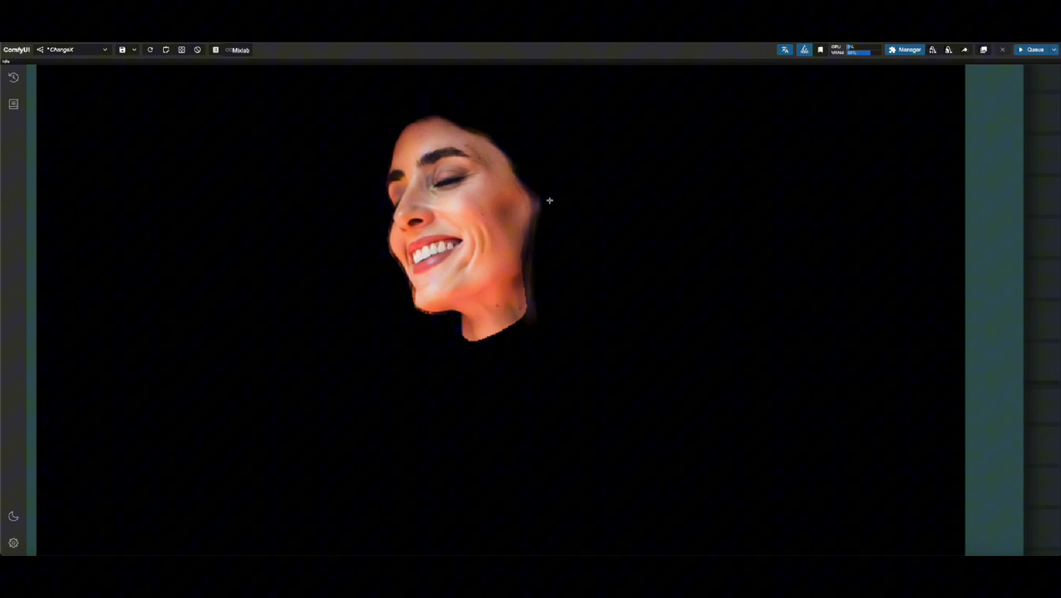
{"action": "right_click", "coordinate": [436, 276]}
{"action": "left_click", "coordinate": [477, 296]}
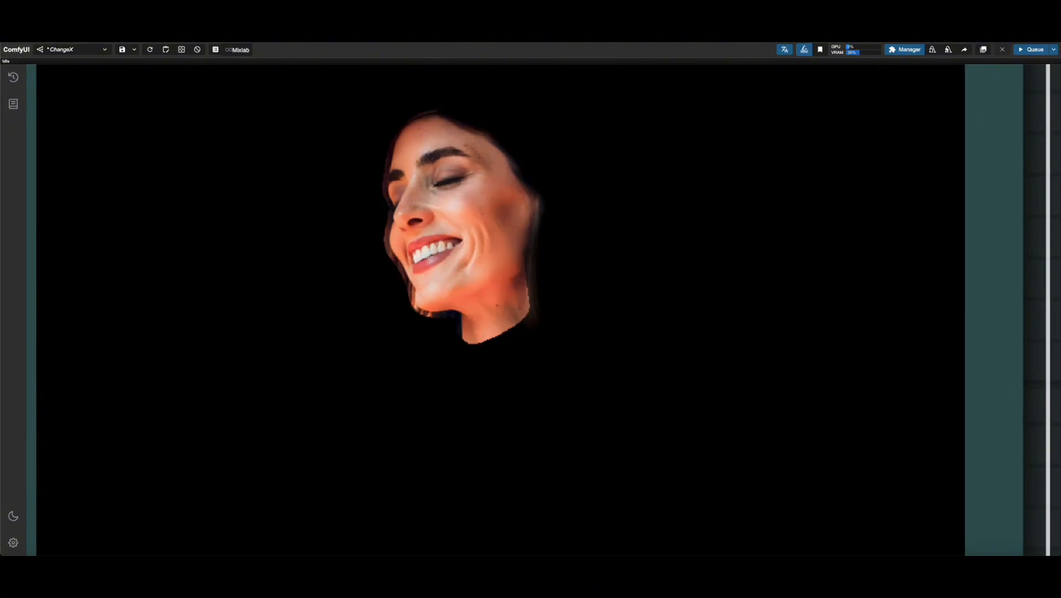
Check the BrushNet kept-area preview and regenerate the first-sampling and paste-back previews with the enlarged kept area
{"action": "scroll", "coordinate": [481, 310], "scroll_direction": "down", "scroll_amount": 15}
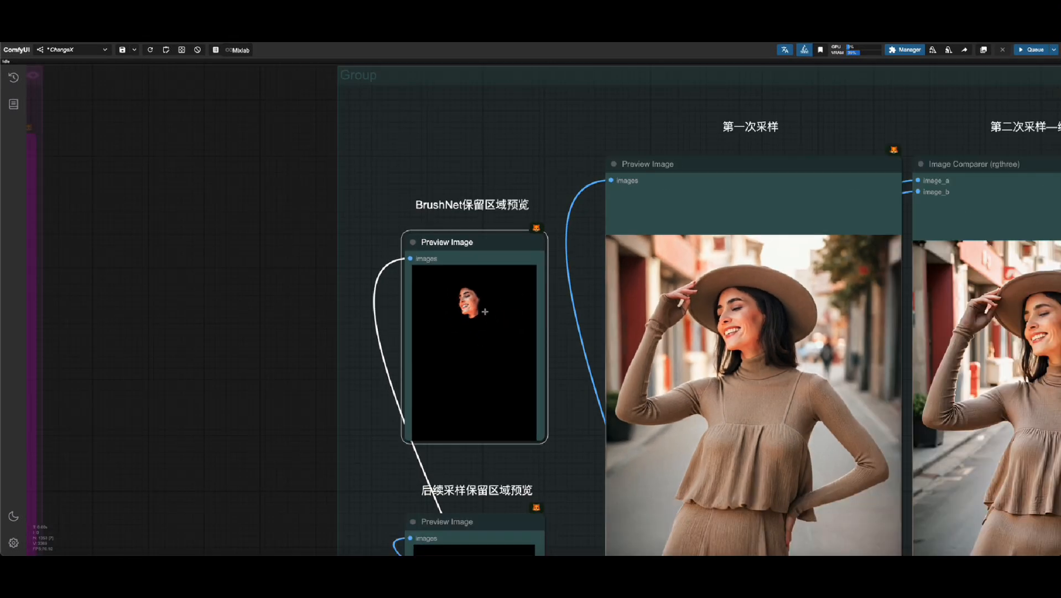
{"action": "left_click_drag", "start_coordinate": [266, 343], "coordinate": [47, 253]}
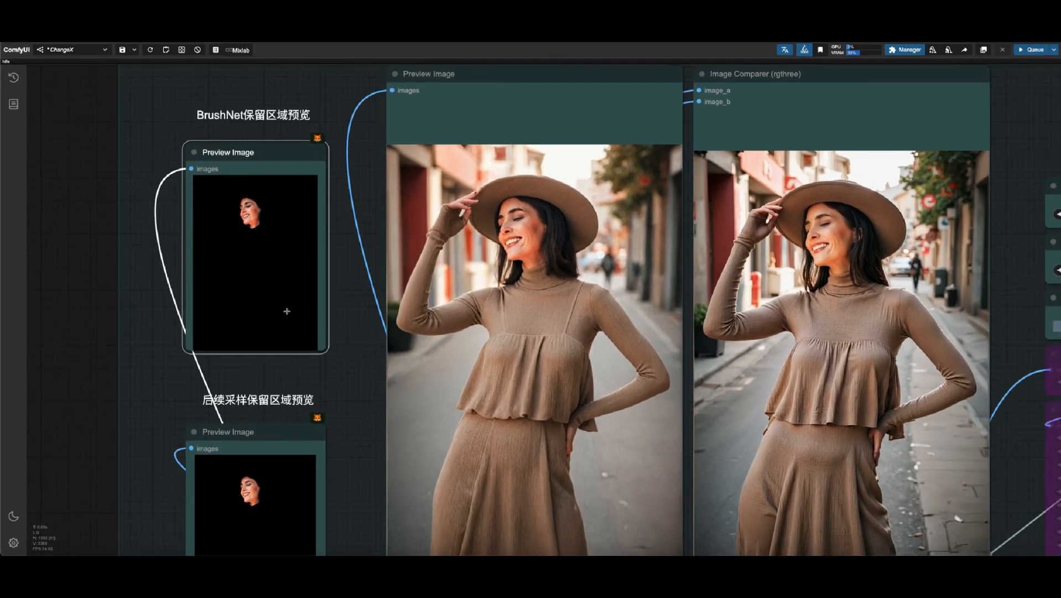
{"action": "scroll", "coordinate": [538, 318], "scroll_direction": "up", "scroll_amount": 4}
{"action": "right_click", "coordinate": [526, 171]}
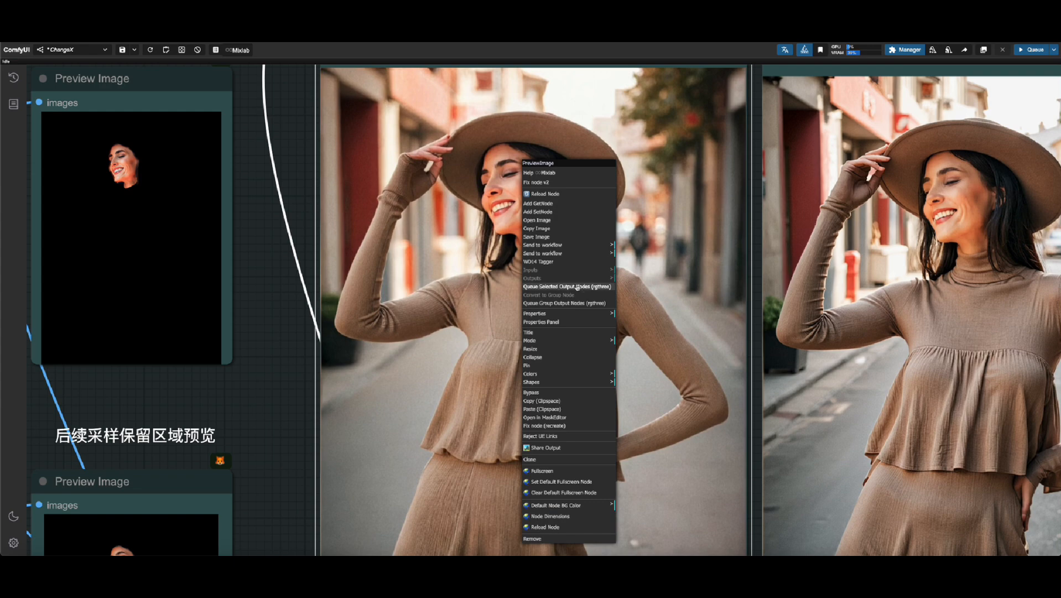
{"action": "left_click", "coordinate": [553, 286]}
{"action": "left_click_drag", "start_coordinate": [759, 260], "coordinate": [444, 293]}
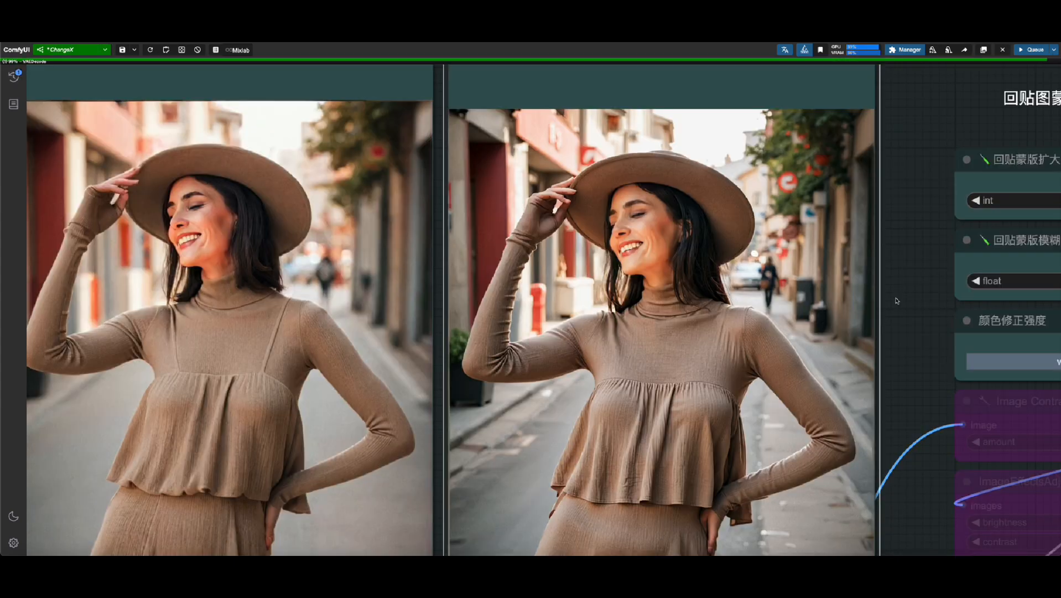
{"action": "right_click", "coordinate": [867, 158]}
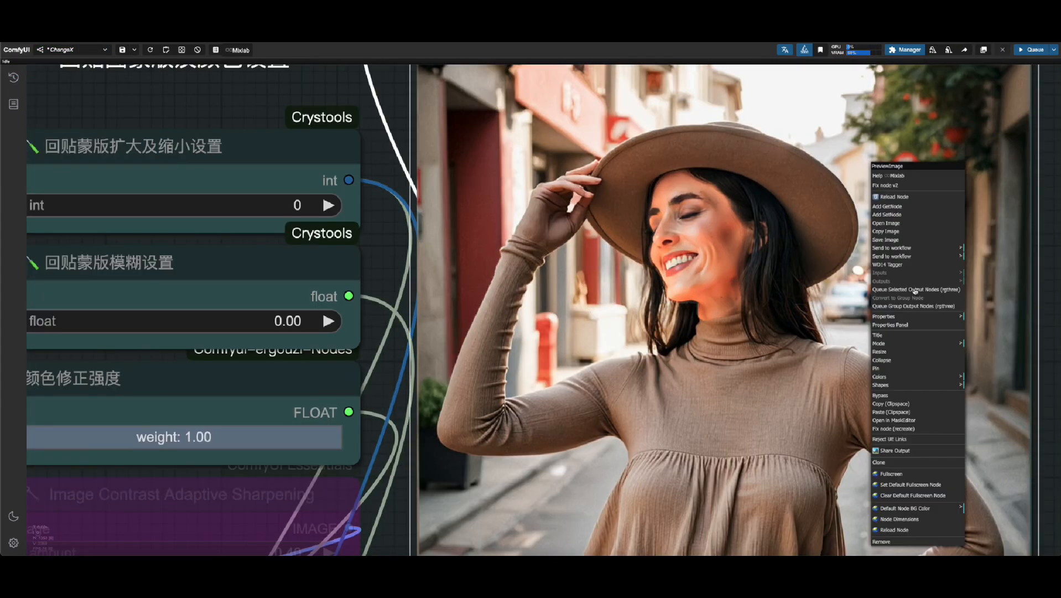
{"action": "left_click", "coordinate": [913, 228]}
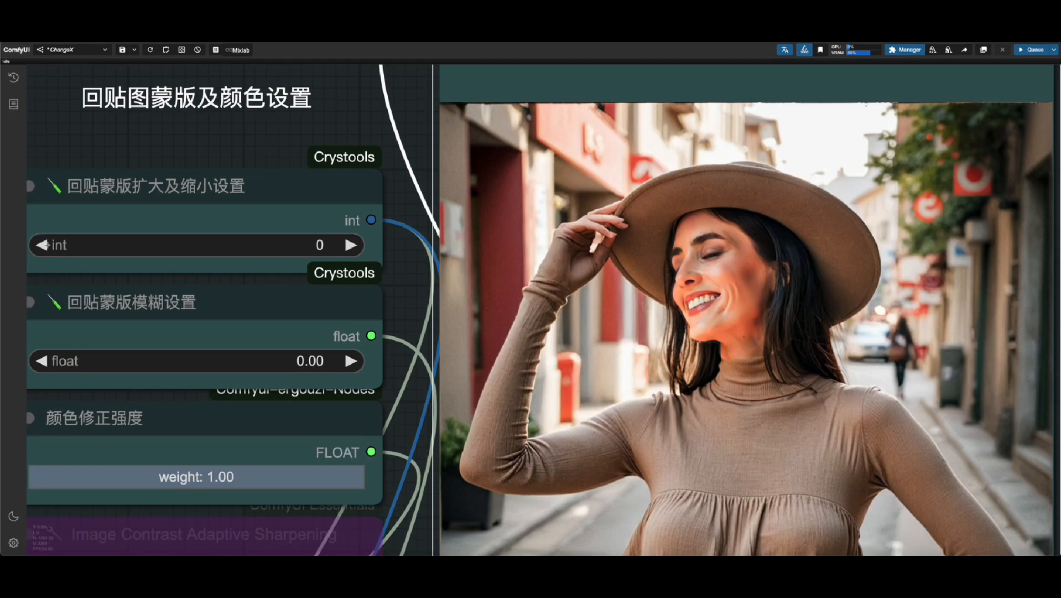
Set the paste-back mask's expansion to -5 and its blur to 2.00, and regenerate the paste-back preview
{"action": "left_click", "coordinate": [44, 244]}
{"action": "left_click", "coordinate": [45, 245]}
{"action": "left_click", "coordinate": [44, 245]}
{"action": "left_click", "coordinate": [45, 245]}
{"action": "left_click", "coordinate": [72, 254]}
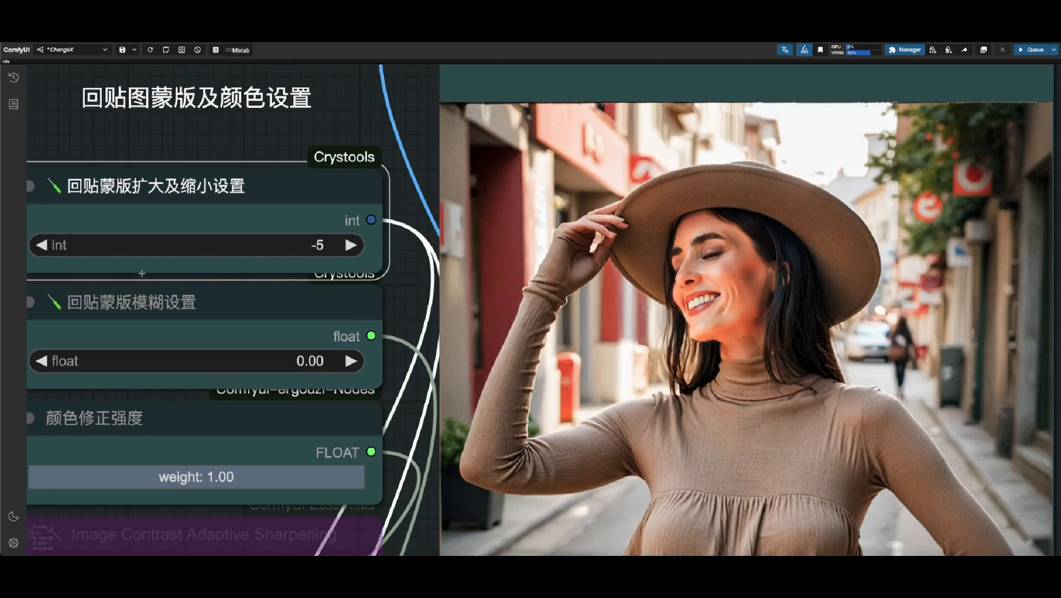
{"action": "left_click", "coordinate": [307, 361]}
{"action": "type", "text": "2"}
{"action": "key", "text": "Return"}
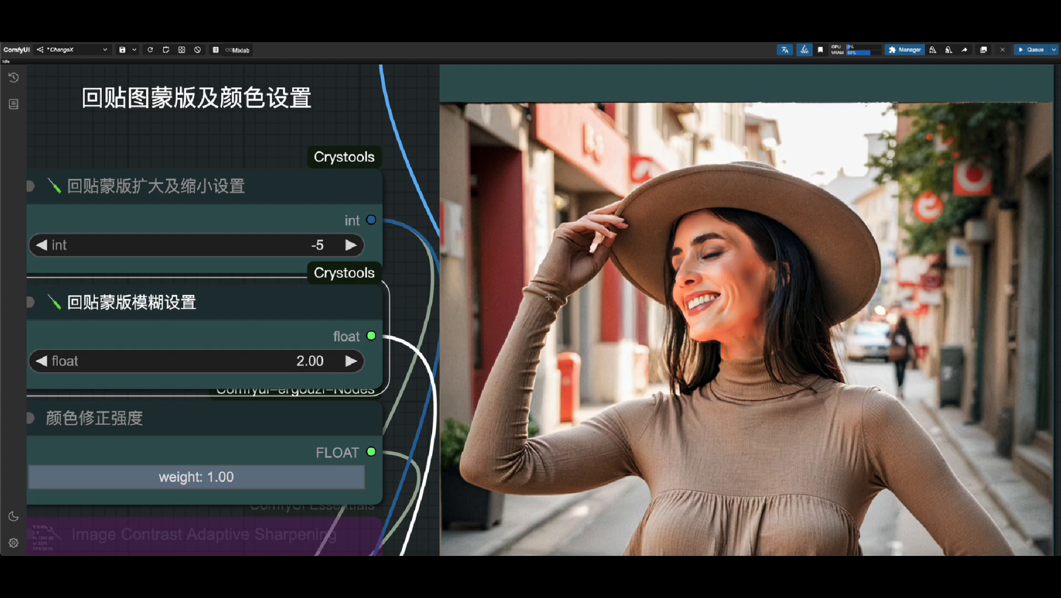
{"action": "right_click", "coordinate": [792, 278]}
{"action": "scroll", "coordinate": [849, 309], "scroll_direction": "up", "scroll_amount": 2}
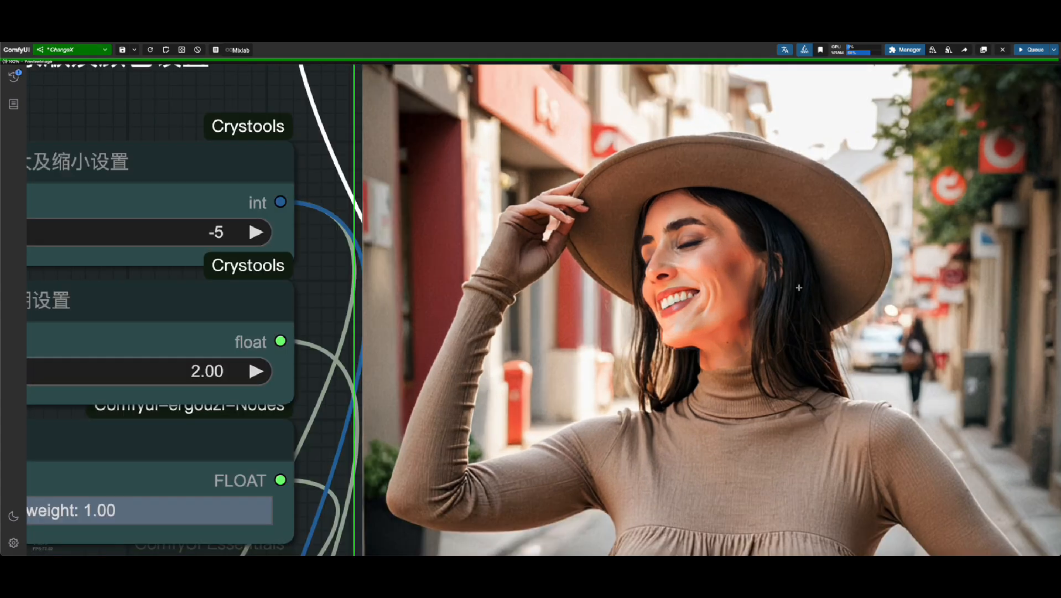
Set the paste-back mask's expansion to -8 and its blur to 3.00, and inspect the face edges in the preview
{"action": "left_click", "coordinate": [224, 232]}
{"action": "type", "text": "-8"}
{"action": "key", "text": "Return"}
{"action": "left_click", "coordinate": [256, 370]}
{"action": "left_click", "coordinate": [761, 294]}
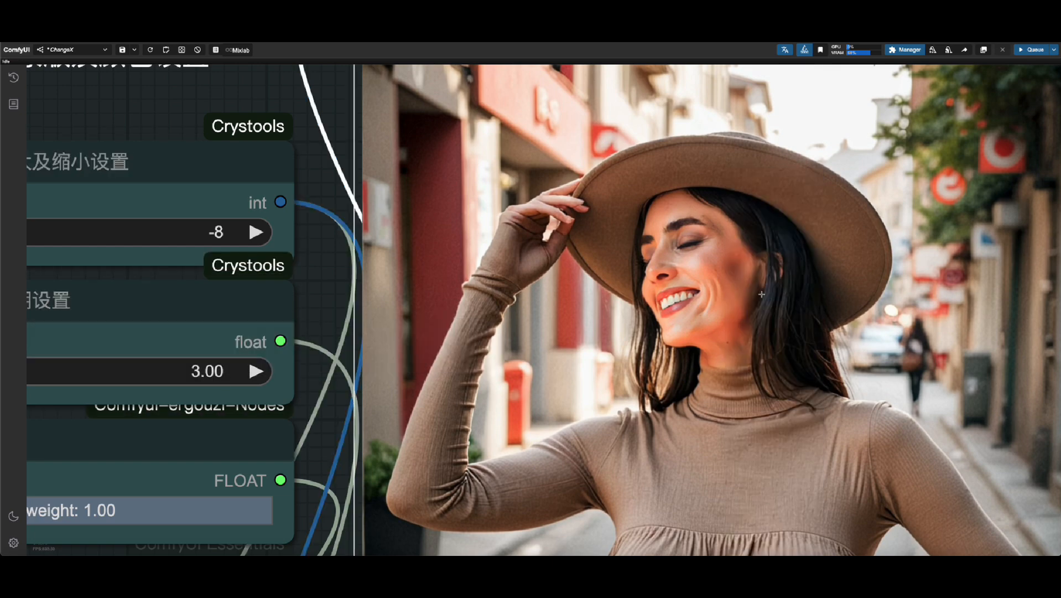
{"action": "scroll", "coordinate": [784, 290], "scroll_direction": "up", "scroll_amount": 5}
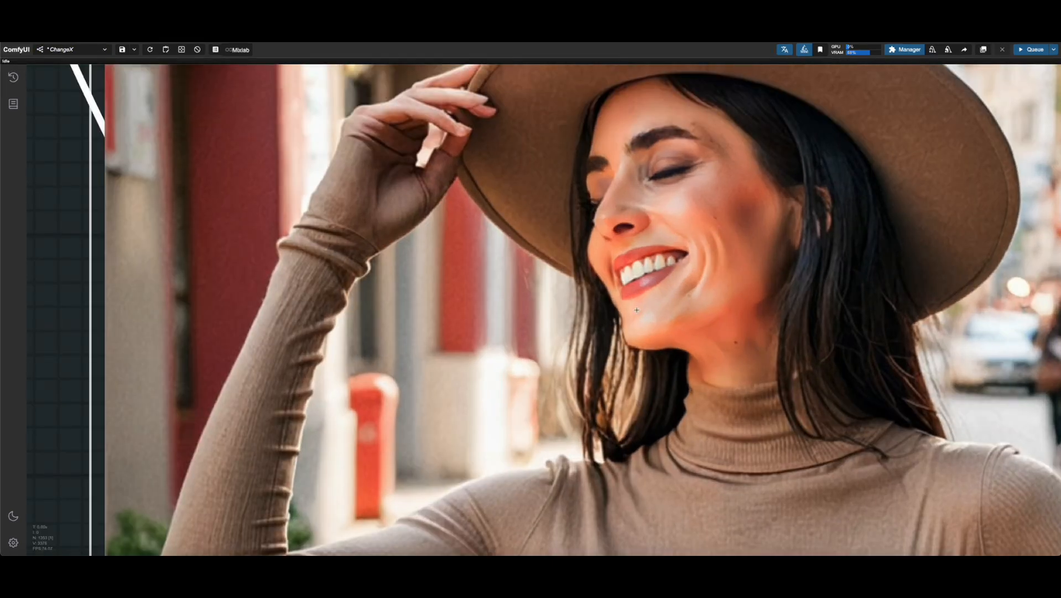
{"action": "scroll", "coordinate": [115, 247], "scroll_direction": "up", "scroll_amount": 8}
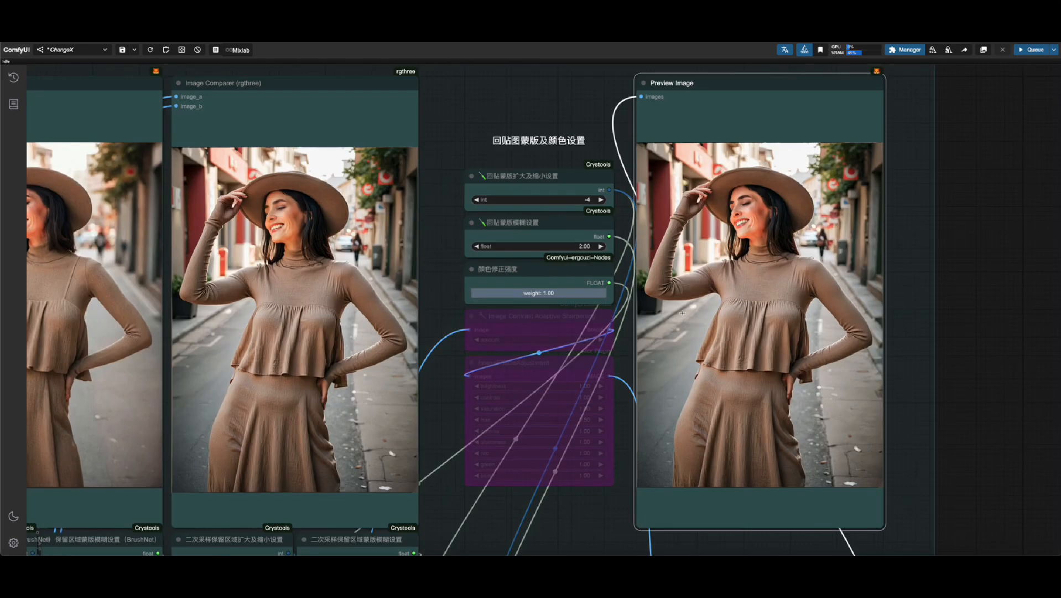
Enable the bypassed ImageEffectsAdjustment node, set its gamma to 0.95, and regenerate the paste-back preview
{"action": "scroll", "coordinate": [683, 313], "scroll_direction": "up", "scroll_amount": 2}
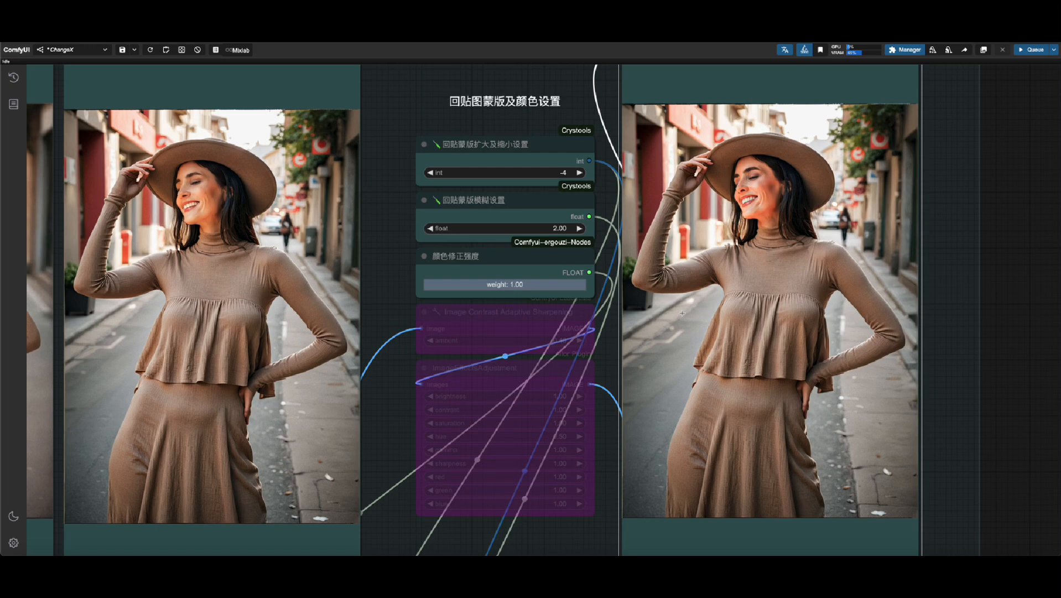
{"action": "right_click", "coordinate": [481, 377]}
{"action": "left_click", "coordinate": [498, 424]}
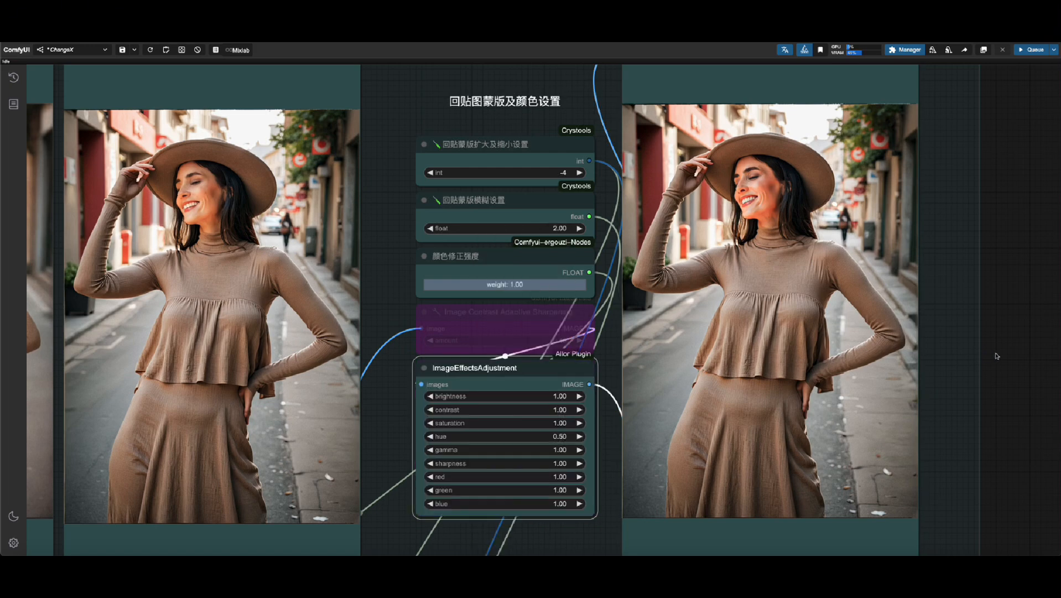
{"action": "left_click_drag", "start_coordinate": [996, 355], "coordinate": [937, 362]}
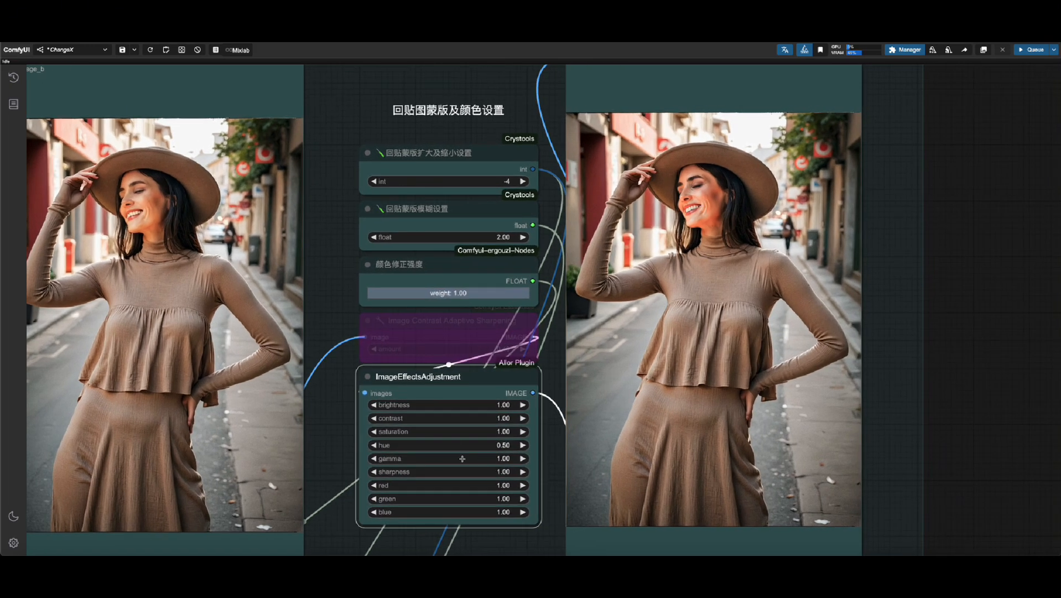
{"action": "left_click_drag", "start_coordinate": [469, 461], "coordinate": [464, 461]}
{"action": "left_click", "coordinate": [811, 293]}
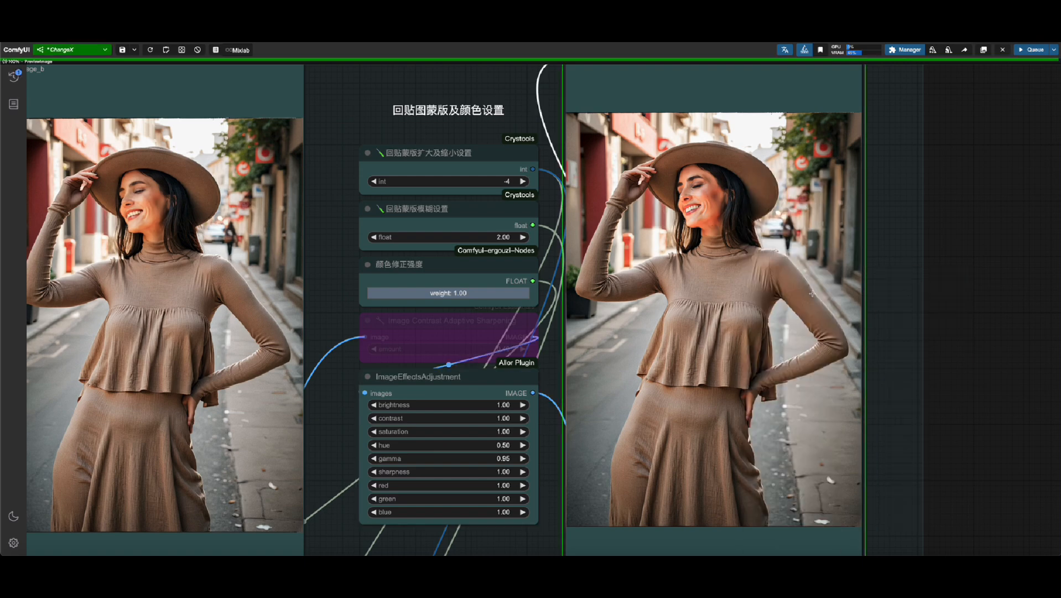
Set the ImageEffectsAdjustment gamma to 0.8 and regenerate the paste-back preview
{"action": "left_click", "coordinate": [477, 459]}
{"action": "type", "text": "0.8"}
{"action": "key", "text": "Return"}
{"action": "right_click", "coordinate": [714, 170]}
{"action": "left_click", "coordinate": [773, 372]}
Set the ImageEffectsAdjustment gamma to 1.1 and regenerate the paste-back preview
{"action": "left_click", "coordinate": [477, 458]}
{"action": "type", "text": "1.1"}
{"action": "key", "text": "Return"}
{"action": "right_click", "coordinate": [692, 165]}
{"action": "left_click", "coordinate": [751, 366]}
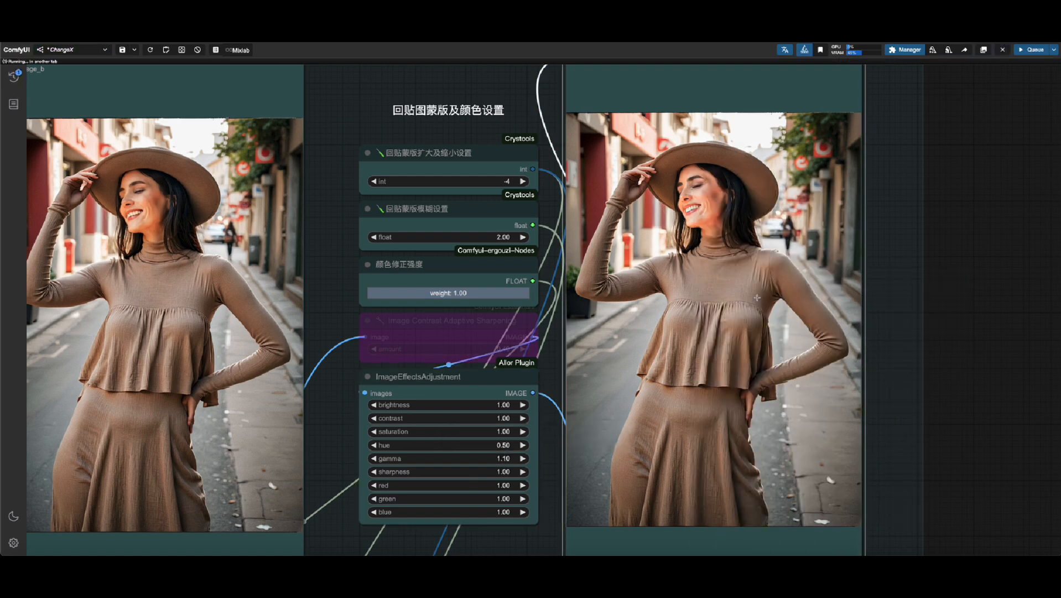
Set the ImageEffectsAdjustment saturation to 0.9 and regenerate the paste-back preview
{"action": "left_click", "coordinate": [479, 431]}
{"action": "type", "text": "0.9"}
{"action": "key", "text": "Return"}
{"action": "right_click", "coordinate": [759, 166]}
{"action": "left_click", "coordinate": [757, 363]}
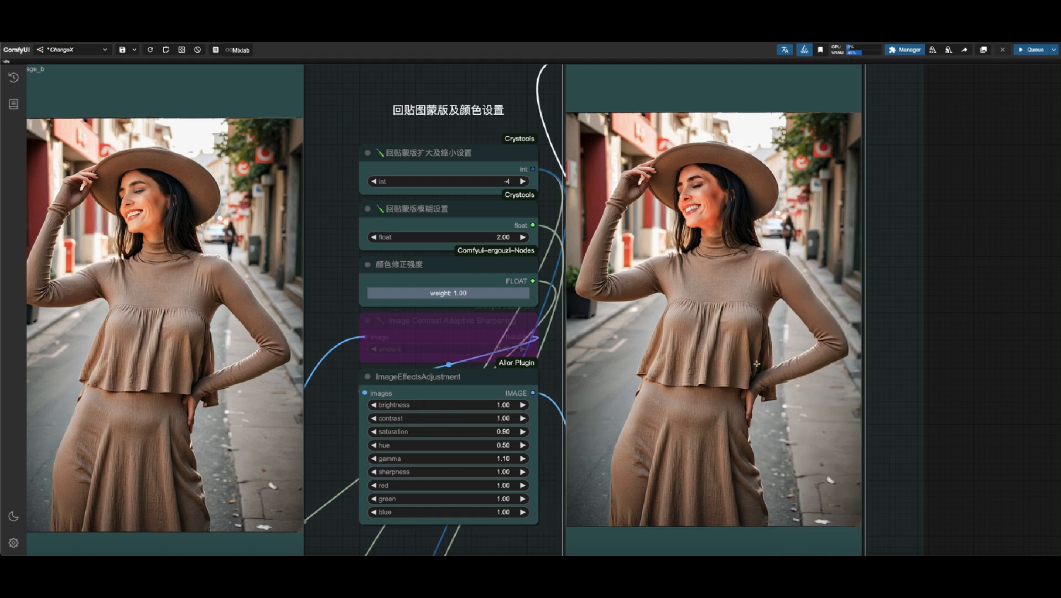
Set the ImageEffectsAdjustment saturation to 0.7 and regenerate the paste-back preview
{"action": "left_click", "coordinate": [479, 431]}
{"action": "type", "text": "0.7"}
{"action": "key", "text": "Return"}
{"action": "right_click", "coordinate": [687, 165]}
{"action": "left_click", "coordinate": [725, 364]}
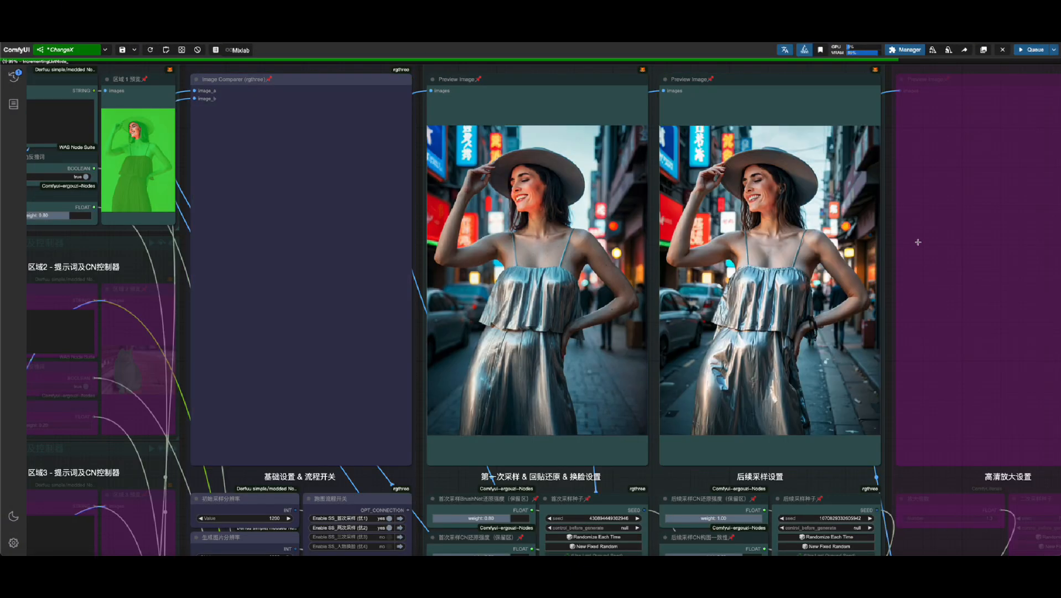
Review the tulip portrait's source image and sampling results, and open the later-sampling image at full size to examine its details
{"action": "scroll", "coordinate": [761, 174], "scroll_direction": "up", "scroll_amount": 10}
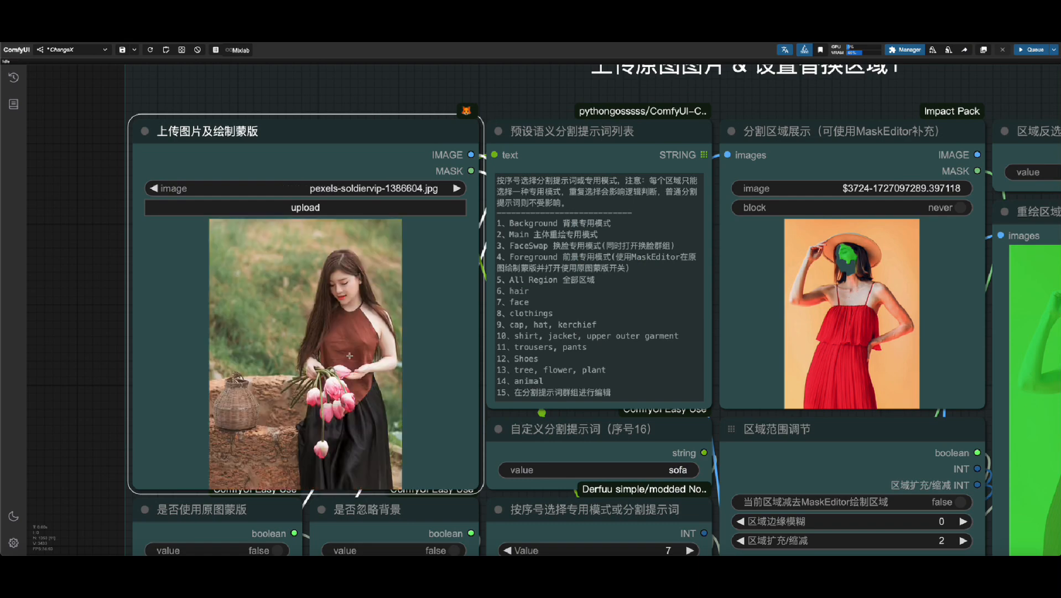
{"action": "scroll", "coordinate": [350, 356], "scroll_direction": "down", "scroll_amount": 3}
{"action": "left_click_drag", "start_coordinate": [979, 173], "coordinate": [727, 128]}
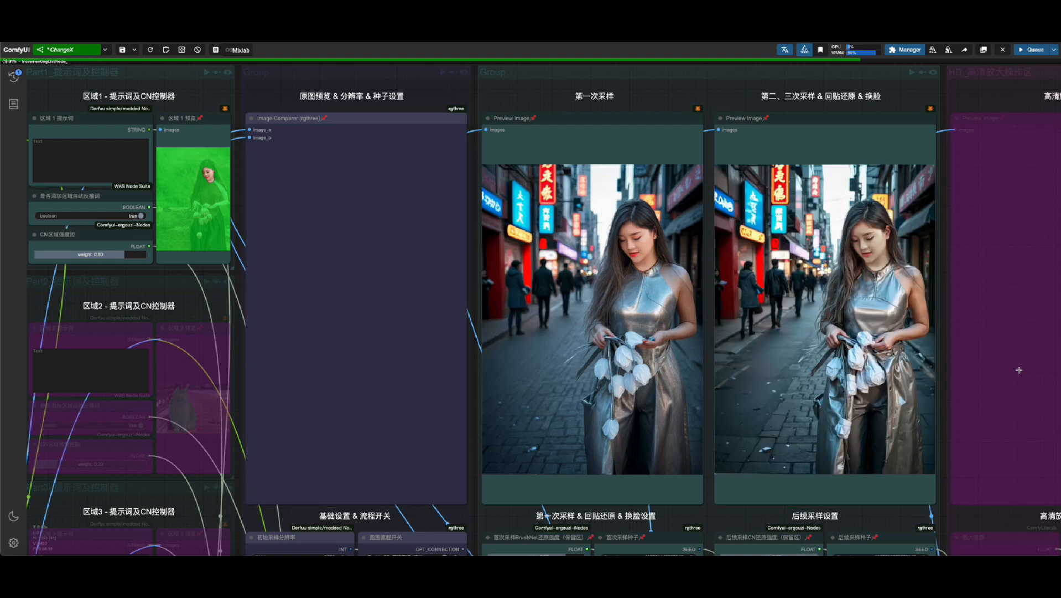
{"action": "scroll", "coordinate": [690, 329], "scroll_direction": "up", "scroll_amount": 2}
{"action": "right_click", "coordinate": [898, 187]}
{"action": "left_click", "coordinate": [918, 245]}
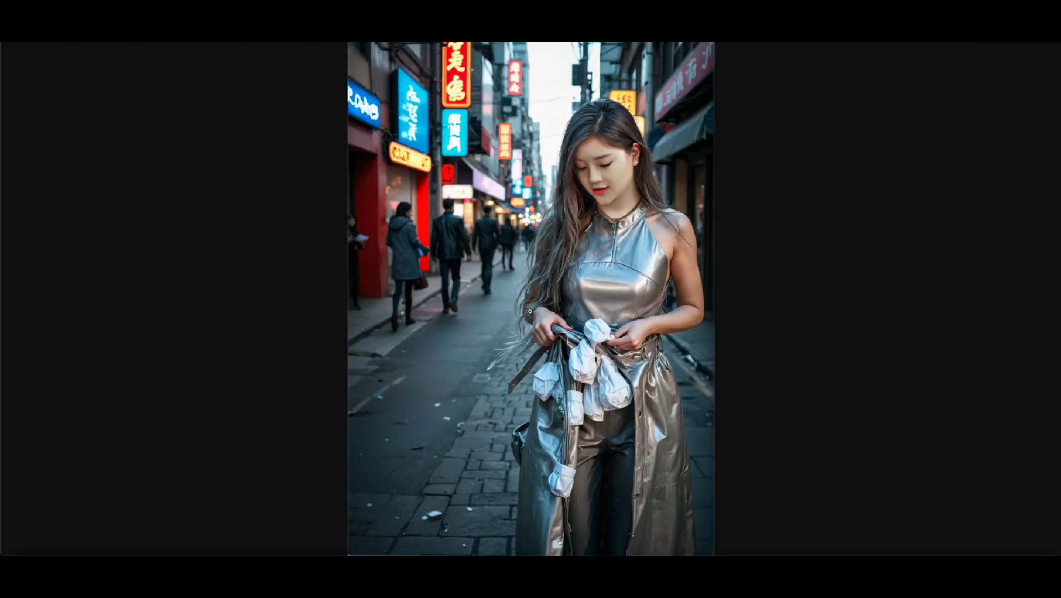
{"action": "left_click", "coordinate": [510, 346]}
{"action": "scroll", "coordinate": [548, 271], "scroll_direction": "down", "scroll_amount": 1}
{"action": "scroll", "coordinate": [549, 284], "scroll_direction": "up", "scroll_amount": 3}
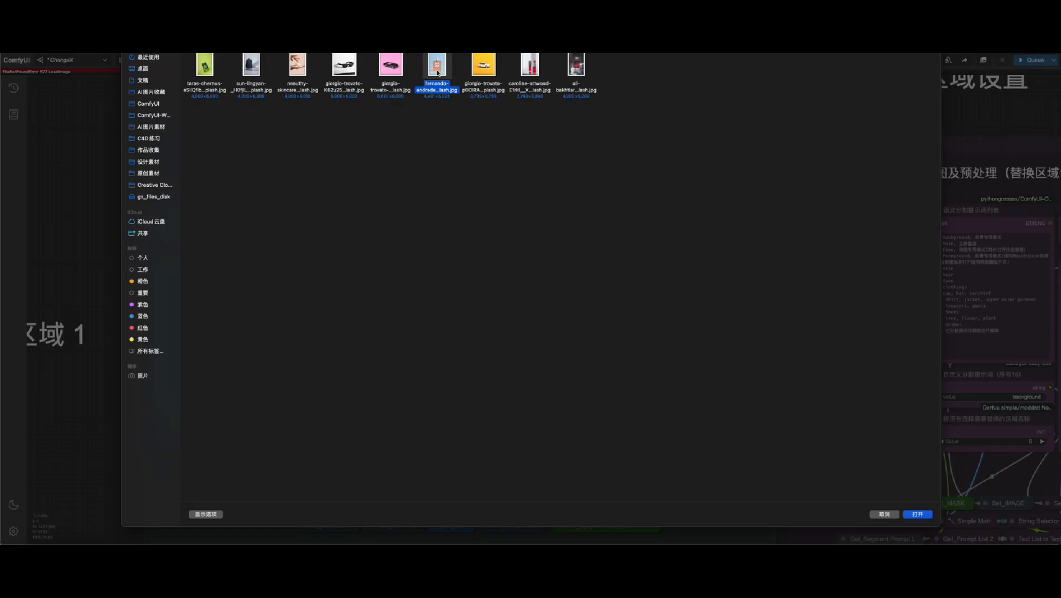
Load the Chanel perfume bottle photo as the original image and regenerate the redraw-region preview with region mode 1
{"action": "double_click", "coordinate": [437, 66]}
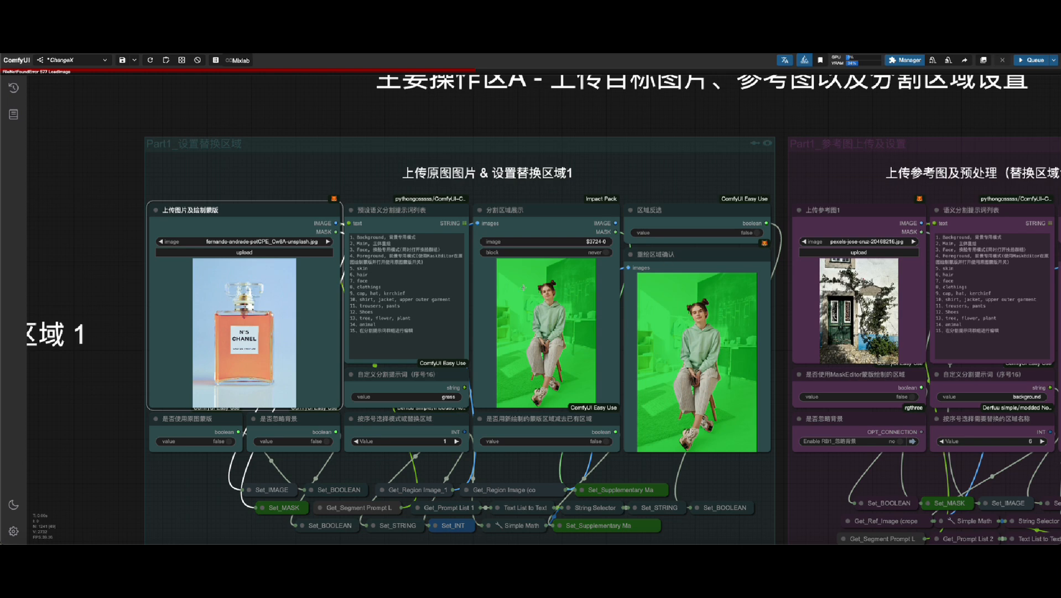
{"action": "scroll", "coordinate": [335, 367], "scroll_direction": "up", "scroll_amount": 3}
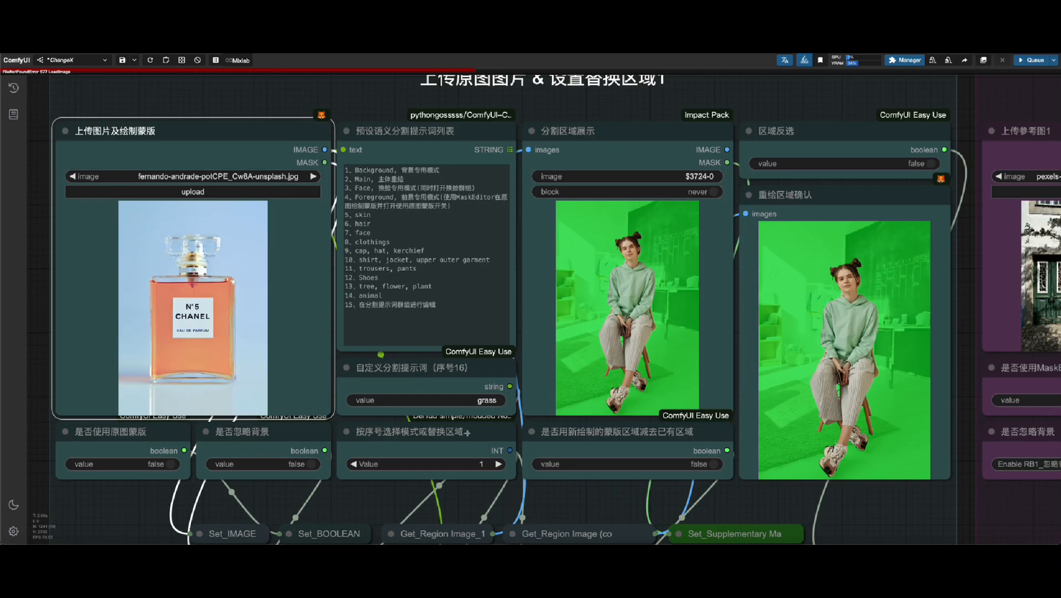
{"action": "left_click", "coordinate": [381, 173]}
{"action": "right_click", "coordinate": [889, 263]}
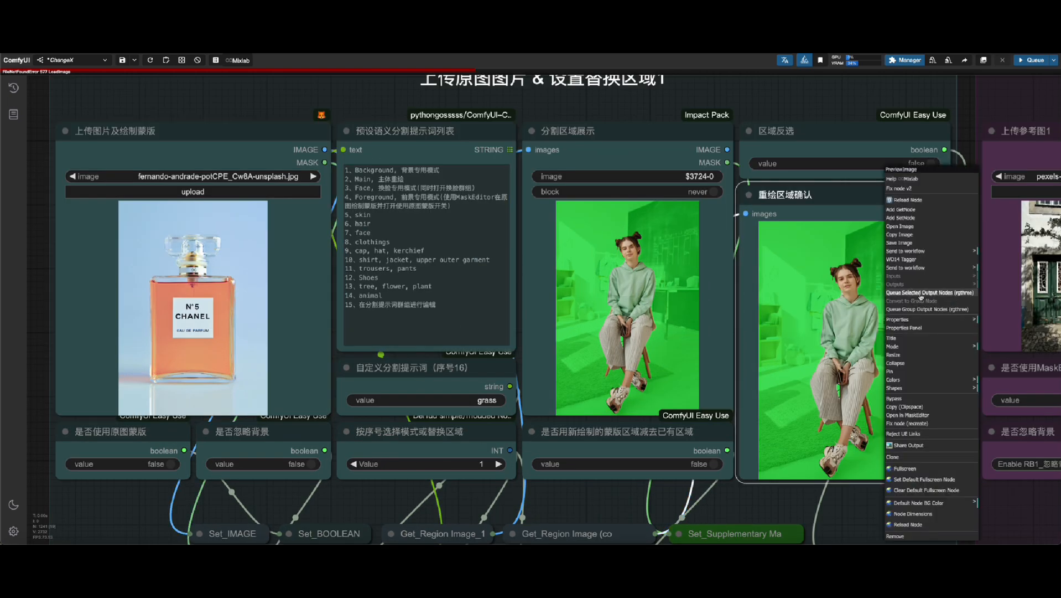
{"action": "left_click", "coordinate": [963, 295]}
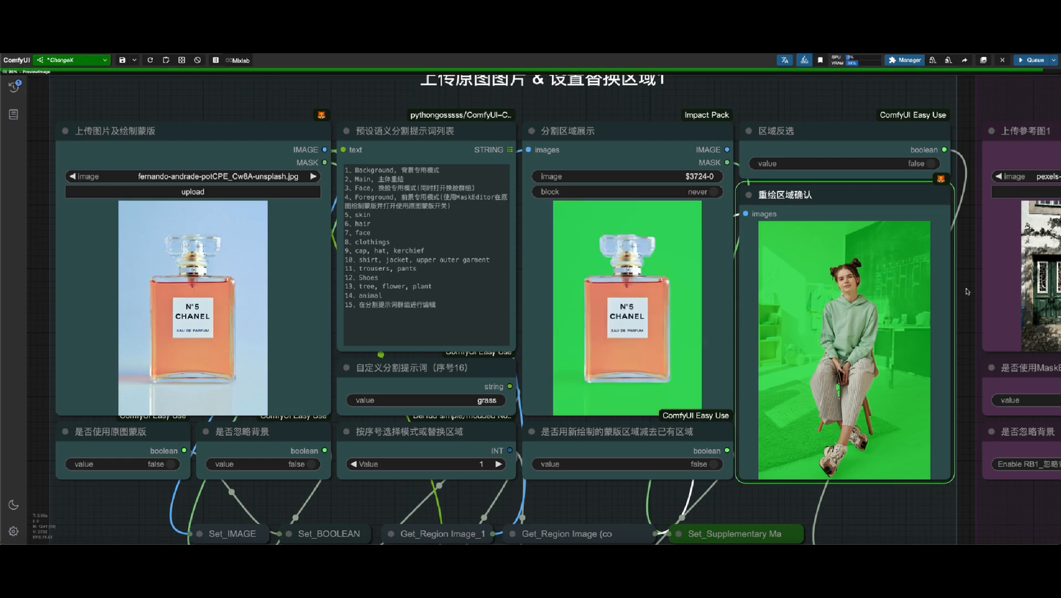
Regenerate the BiRefNet cutout preview for the perfume bottle and copy the resulting image
{"action": "scroll", "coordinate": [777, 377], "scroll_direction": "down", "scroll_amount": 18}
{"action": "left_click_drag", "start_coordinate": [127, 215], "coordinate": [520, 213]}
{"action": "scroll", "coordinate": [407, 209], "scroll_direction": "up", "scroll_amount": 17}
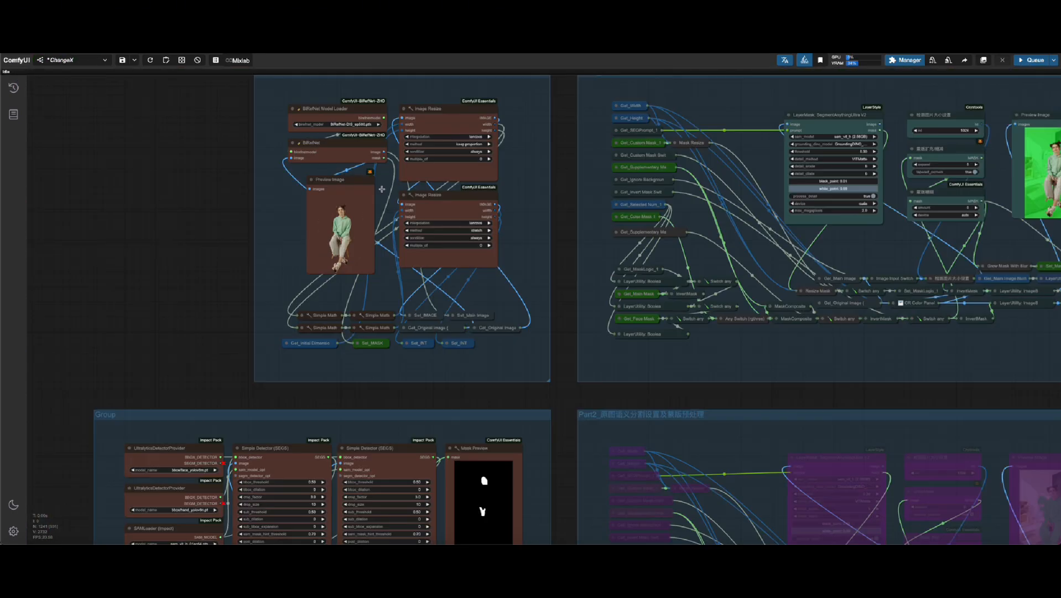
{"action": "right_click", "coordinate": [284, 210]}
{"action": "left_click", "coordinate": [318, 284]}
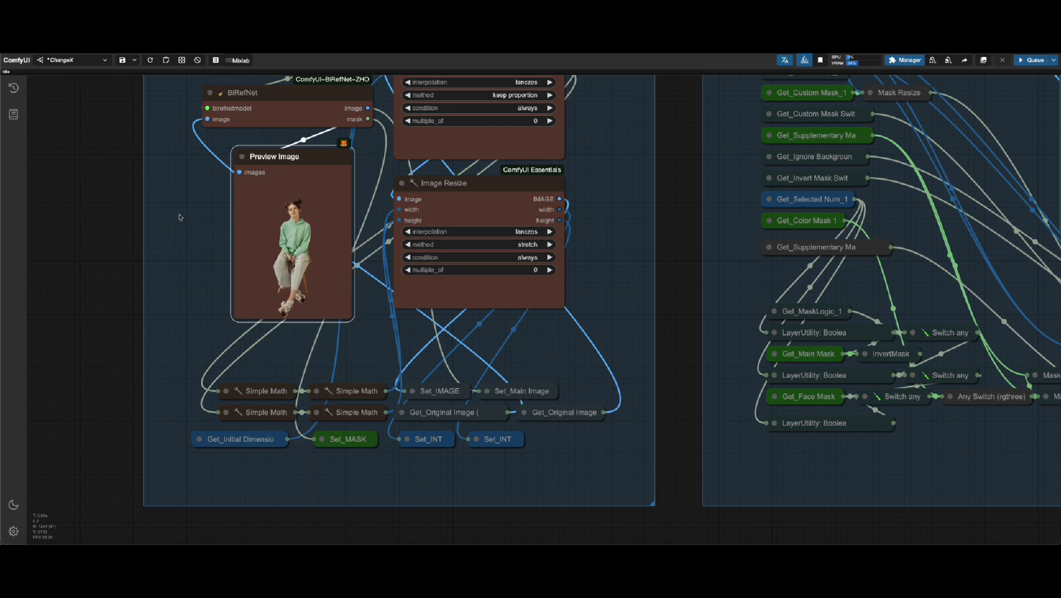
{"action": "right_click", "coordinate": [290, 236]}
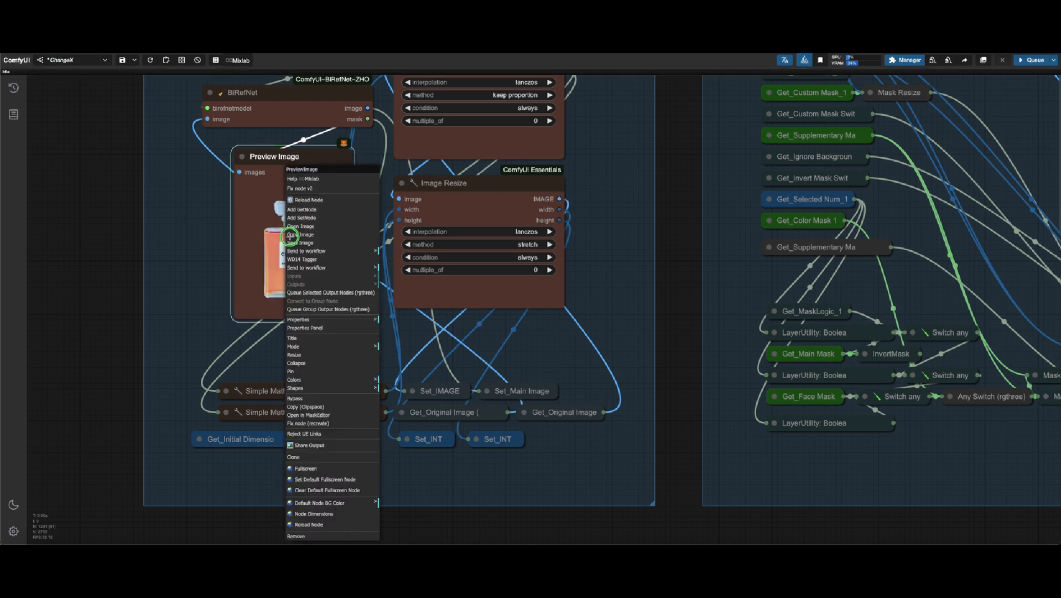
{"action": "left_click", "coordinate": [308, 235]}
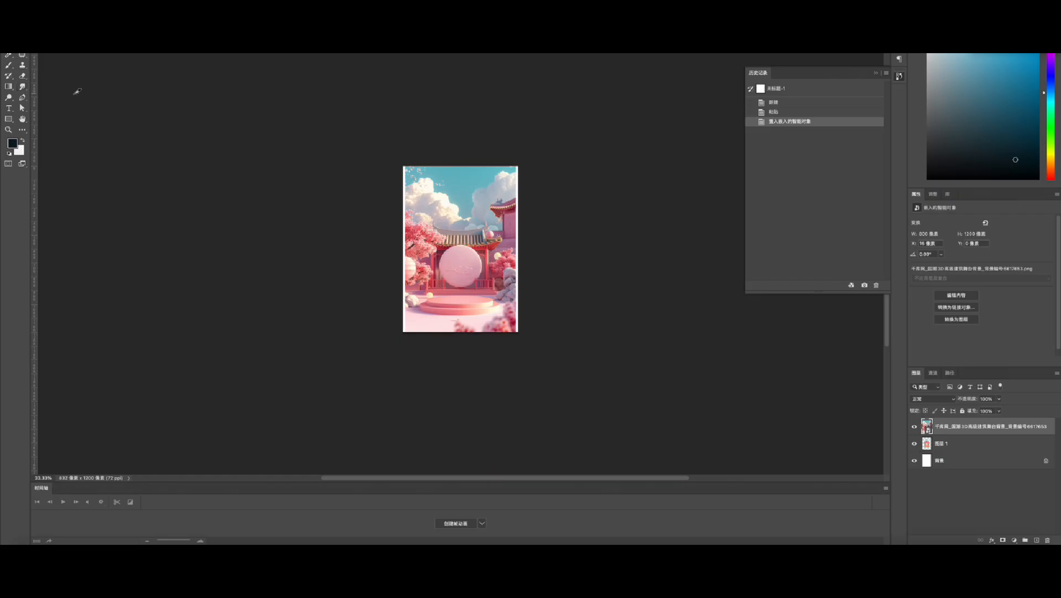
In Photoshop, enlarge the canvas around the pink palace scene and move the scene's layer beneath the perfume bottle layer
{"action": "key", "text": "ctrl+t"}
{"action": "left_click_drag", "start_coordinate": [517, 166], "coordinate": [547, 113]}
{"action": "key", "text": "Return"}
{"action": "left_click_drag", "start_coordinate": [954, 427], "coordinate": [955, 450]}
Scale up the pink palace scene and position it so its round podium sits under the perfume bottle
{"action": "key", "text": "ctrl+t"}
{"action": "left_click_drag", "start_coordinate": [515, 166], "coordinate": [633, 84]}
{"action": "key", "text": "Return"}
{"action": "left_click_drag", "start_coordinate": [533, 313], "coordinate": [504, 286]}
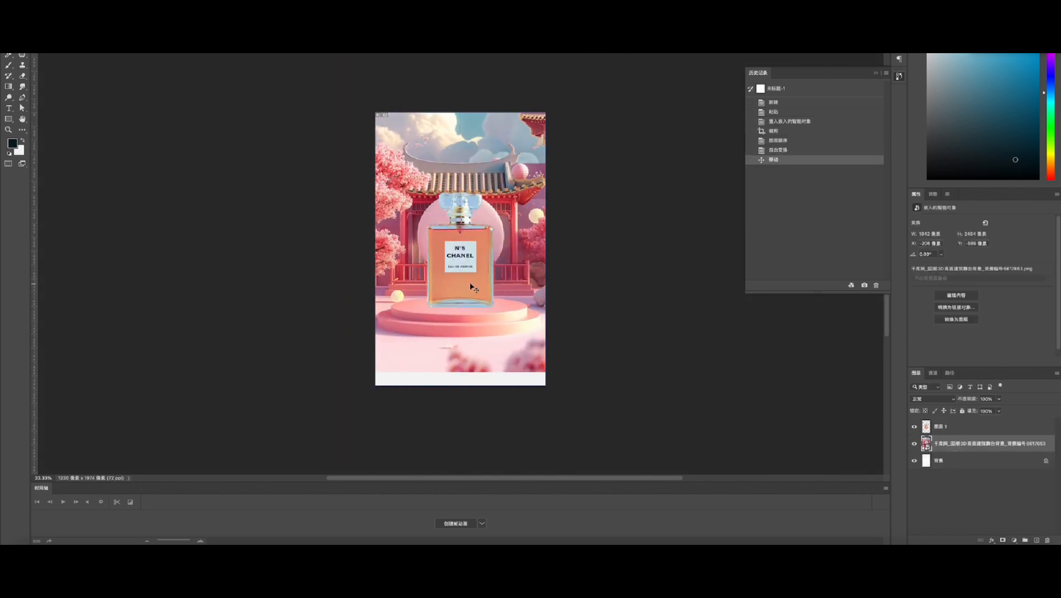
Extend the canvas outward with the Crop tool, then enlarge and reposition the palace scene to suit the wider frame
{"action": "key", "text": "c"}
{"action": "left_click_drag", "start_coordinate": [546, 113], "coordinate": [586, 66]}
{"action": "key", "text": "Return"}
{"action": "key", "text": "ctrl+t"}
{"action": "left_click_drag", "start_coordinate": [574, 370], "coordinate": [609, 420]}
{"action": "key", "text": "Return"}
{"action": "left_click_drag", "start_coordinate": [617, 338], "coordinate": [617, 369]}
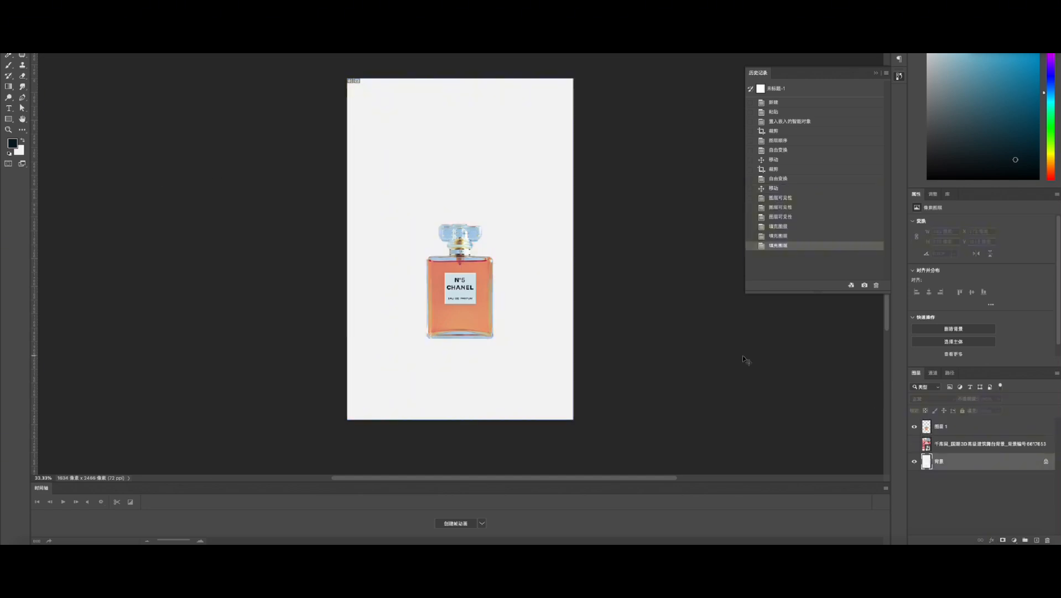
Export the perfume bottle on its plain light background for the web as a JPEG
{"action": "key", "text": "alt+shift+super+s"}
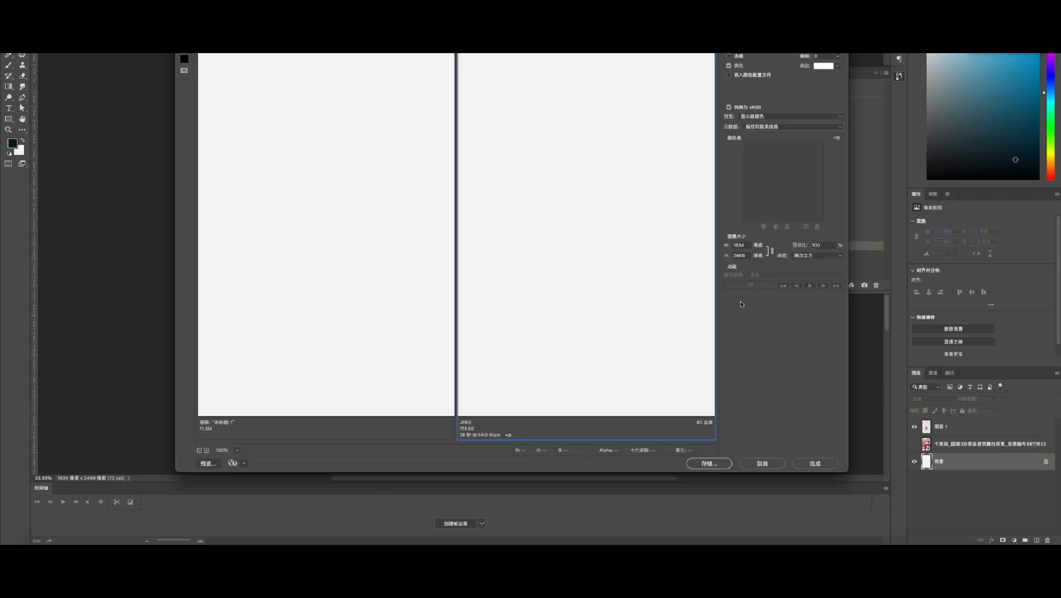
{"action": "left_click", "coordinate": [709, 463]}
{"action": "key", "text": "Return"}
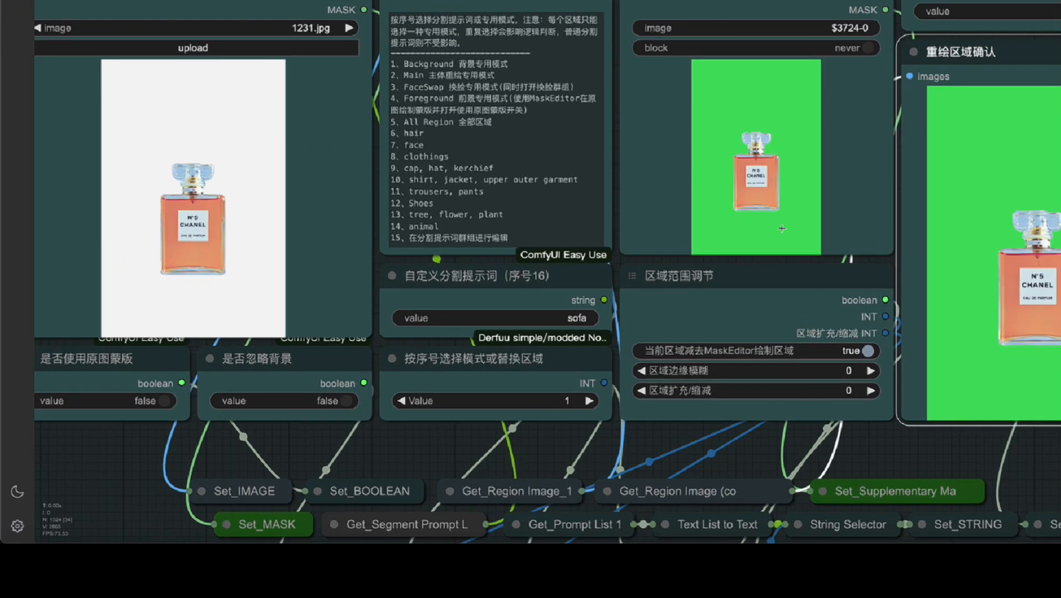
In the ControlNet background and foreground depth map area, queue only the depth map preview node for the perfume bottle
{"action": "left_click_drag", "start_coordinate": [769, 443], "coordinate": [534, 164]}
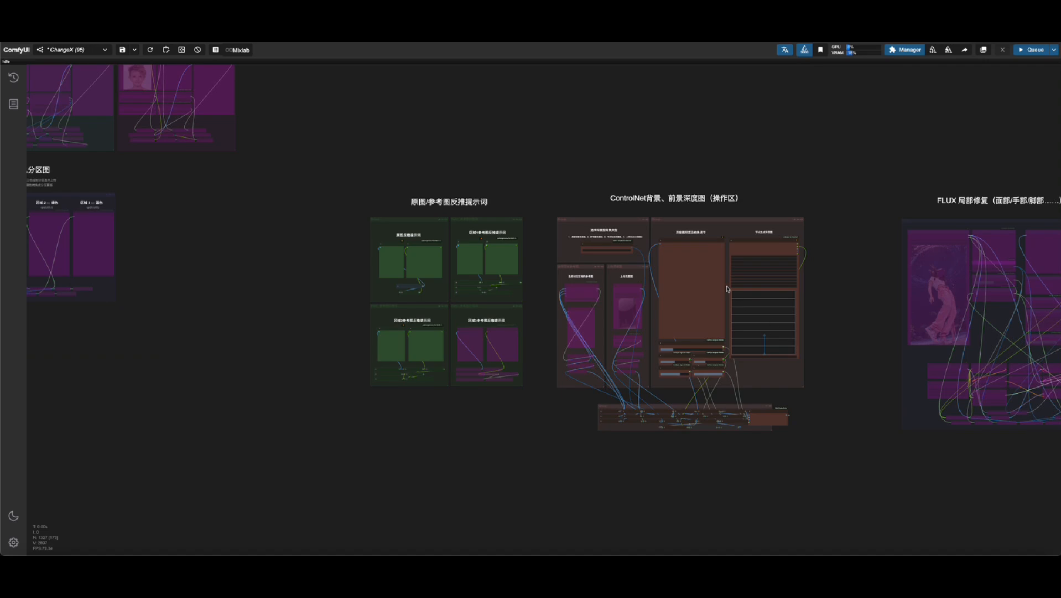
{"action": "scroll", "coordinate": [725, 289], "scroll_direction": "up", "scroll_amount": 11}
{"action": "right_click", "coordinate": [708, 272]}
{"action": "left_click", "coordinate": [719, 312]}
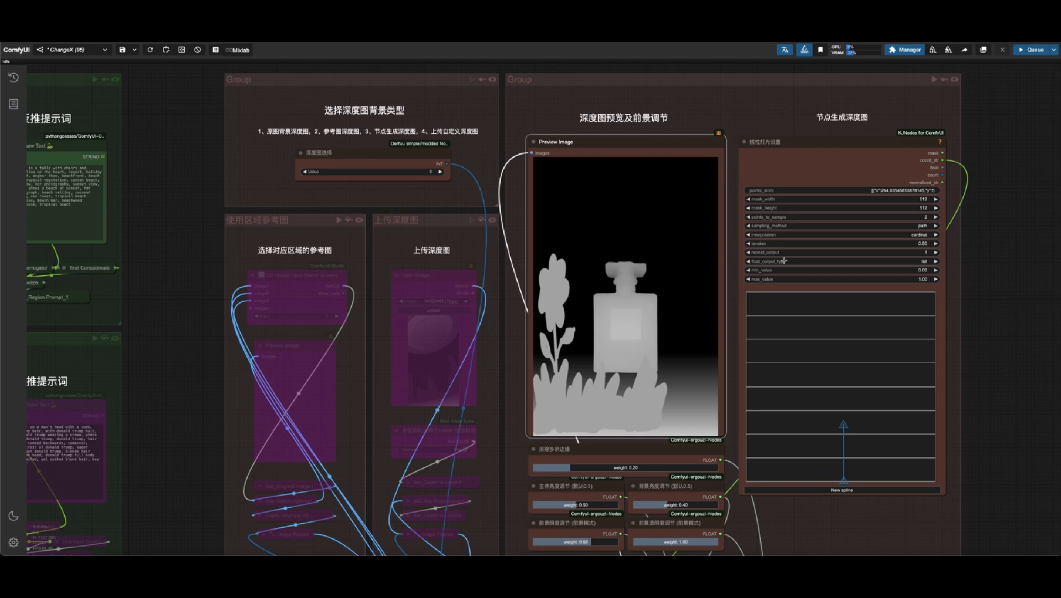
Set the depth map background type to 2, the reference image depth map
{"action": "left_click", "coordinate": [304, 172]}
{"action": "left_click", "coordinate": [304, 172]}
{"action": "right_click", "coordinate": [621, 253]}
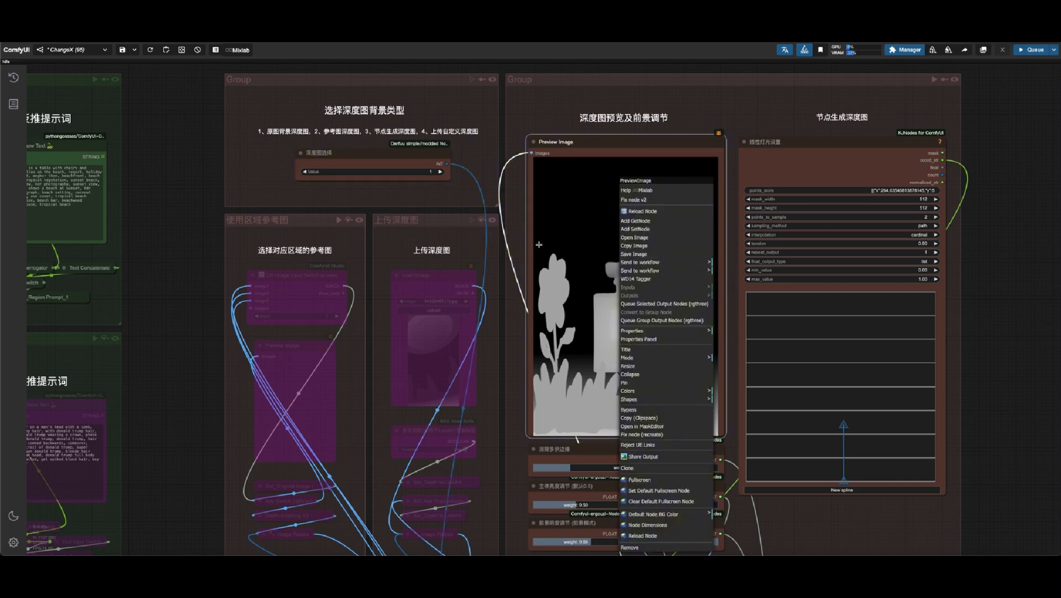
{"action": "left_click", "coordinate": [439, 172]}
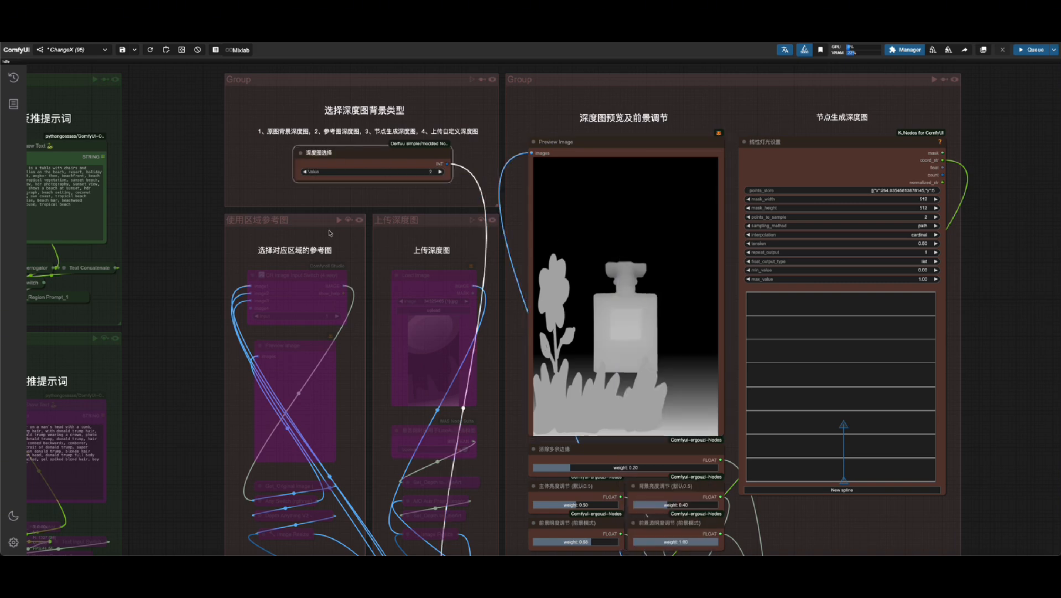
Enable the 使用区域参考图 group and queue only its reference image preview
{"action": "left_click", "coordinate": [350, 220]}
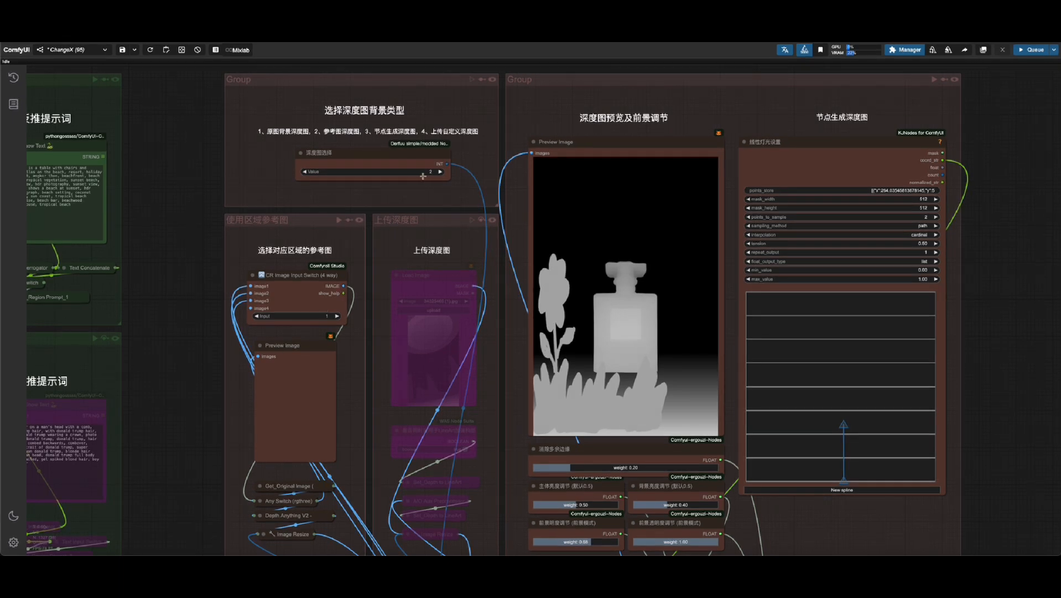
{"action": "right_click", "coordinate": [304, 363]}
{"action": "left_click", "coordinate": [343, 311]}
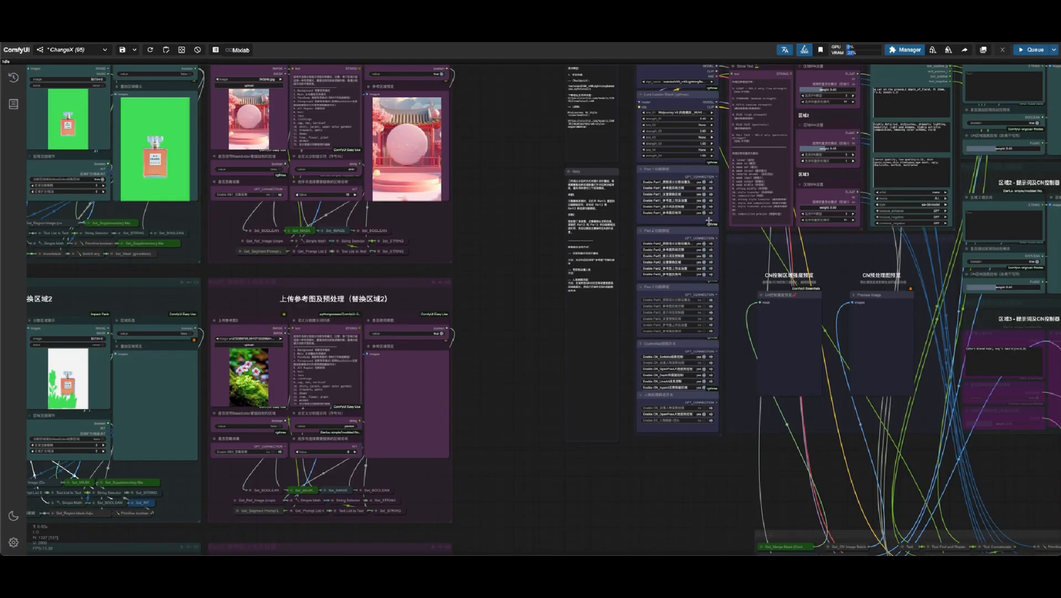
Switch off all the Part 2 function groups in the group switches
{"action": "scroll", "coordinate": [660, 251], "scroll_direction": "up", "scroll_amount": 5}
{"action": "left_click", "coordinate": [664, 248]}
{"action": "left_click", "coordinate": [664, 271]}
{"action": "left_click", "coordinate": [664, 293]}
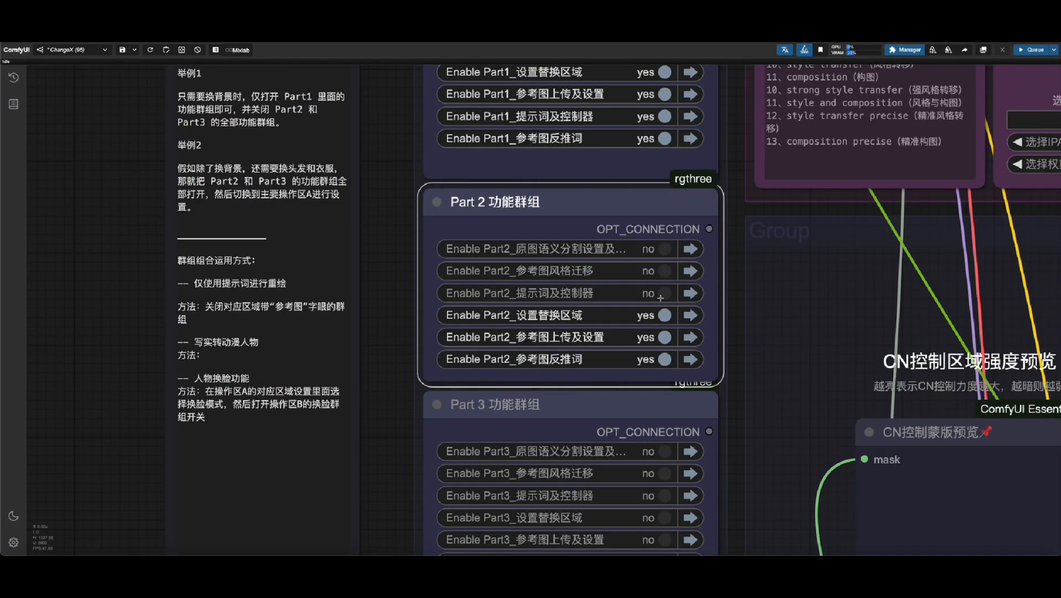
{"action": "left_click", "coordinate": [664, 315]}
{"action": "left_click", "coordinate": [664, 337]}
{"action": "left_click", "coordinate": [665, 358]}
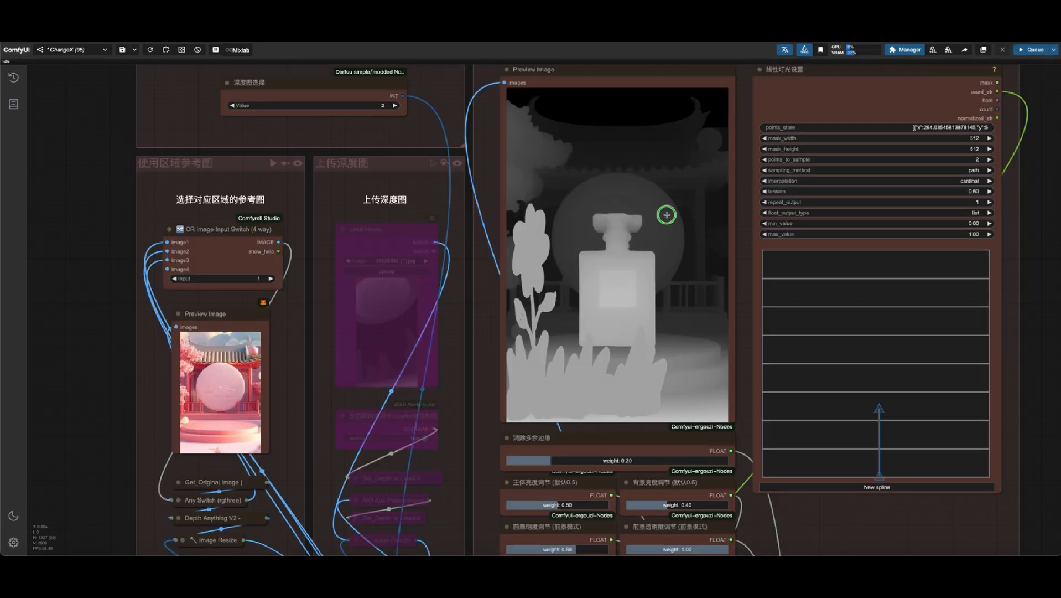
Regenerate the depth map preview without the Part 2 foreground and inspect where the bottle's base meets the podium
{"action": "right_click", "coordinate": [662, 171]}
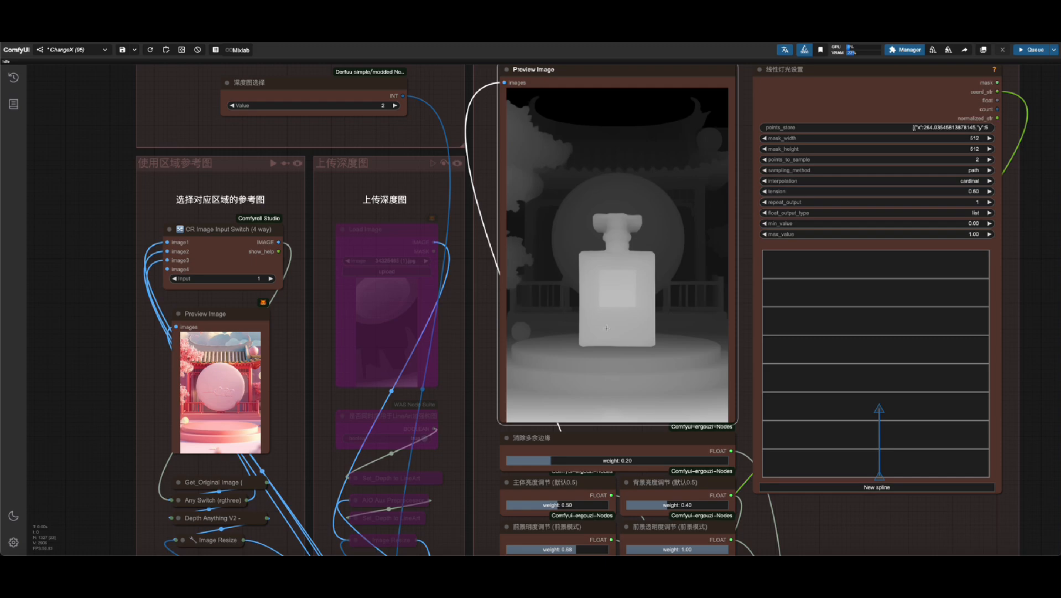
{"action": "scroll", "coordinate": [567, 331], "scroll_direction": "up", "scroll_amount": 6}
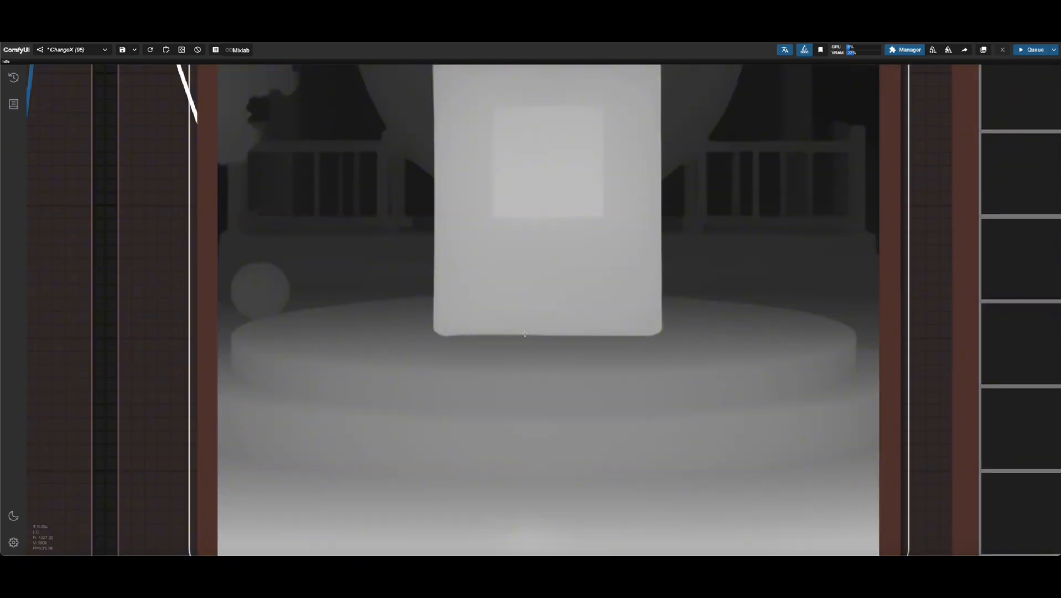
{"action": "scroll", "coordinate": [527, 334], "scroll_direction": "down", "scroll_amount": 8}
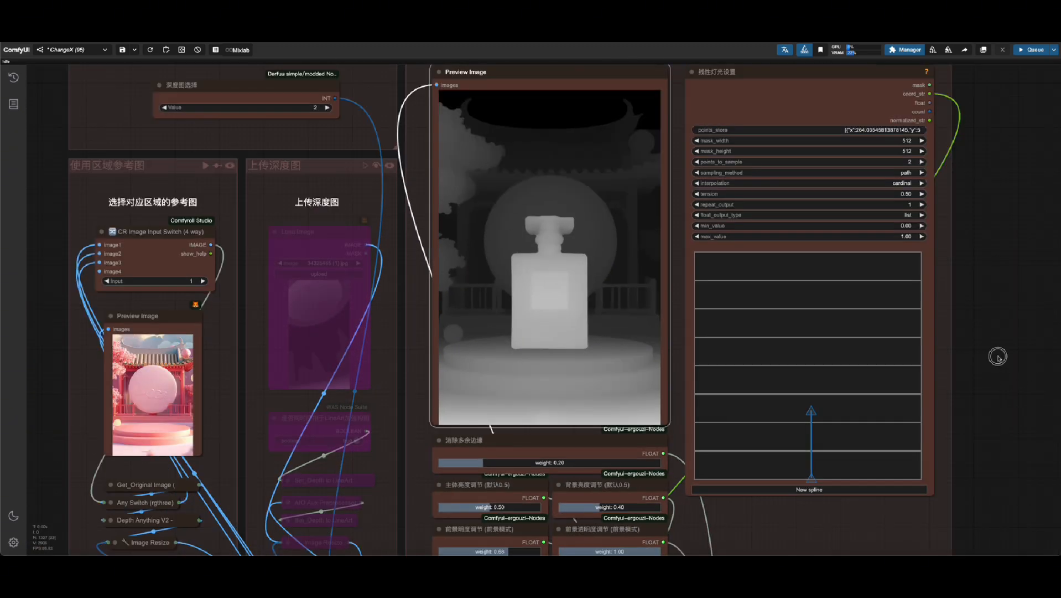
Lower the subject brightness weight (主体亮度调节) to 0.30 and regenerate the depth map preview
{"action": "left_click_drag", "start_coordinate": [999, 378], "coordinate": [997, 268]}
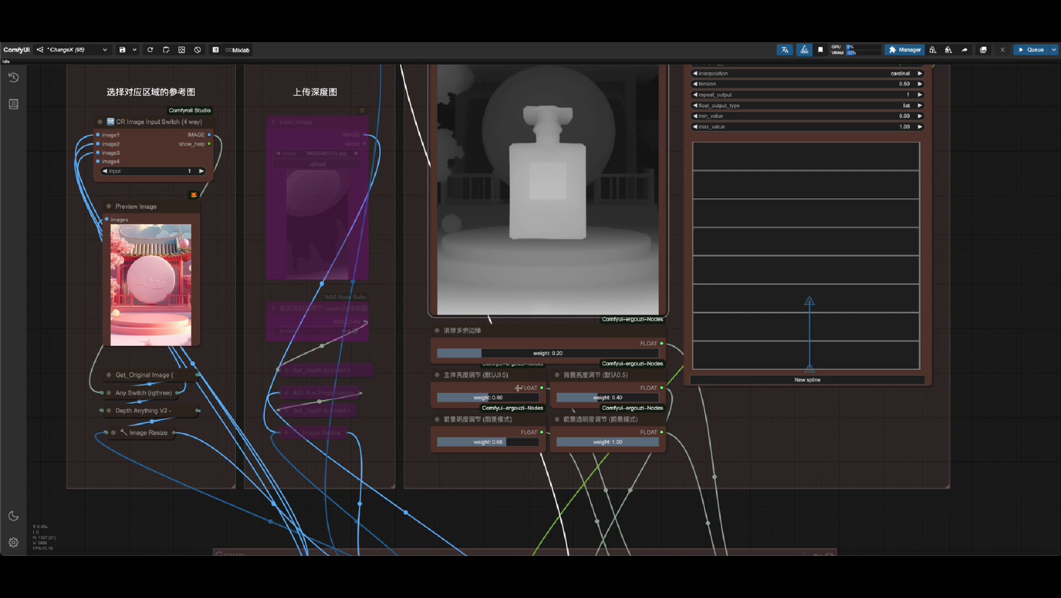
{"action": "left_click", "coordinate": [475, 397]}
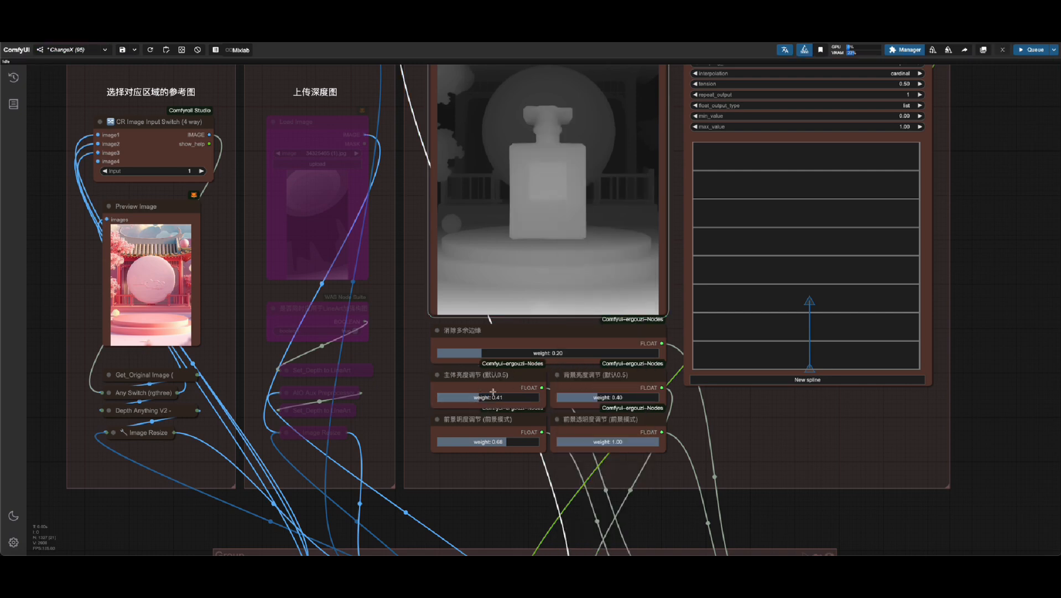
{"action": "left_click", "coordinate": [561, 216]}
{"action": "left_click", "coordinate": [468, 397]}
{"action": "left_click", "coordinate": [640, 240]}
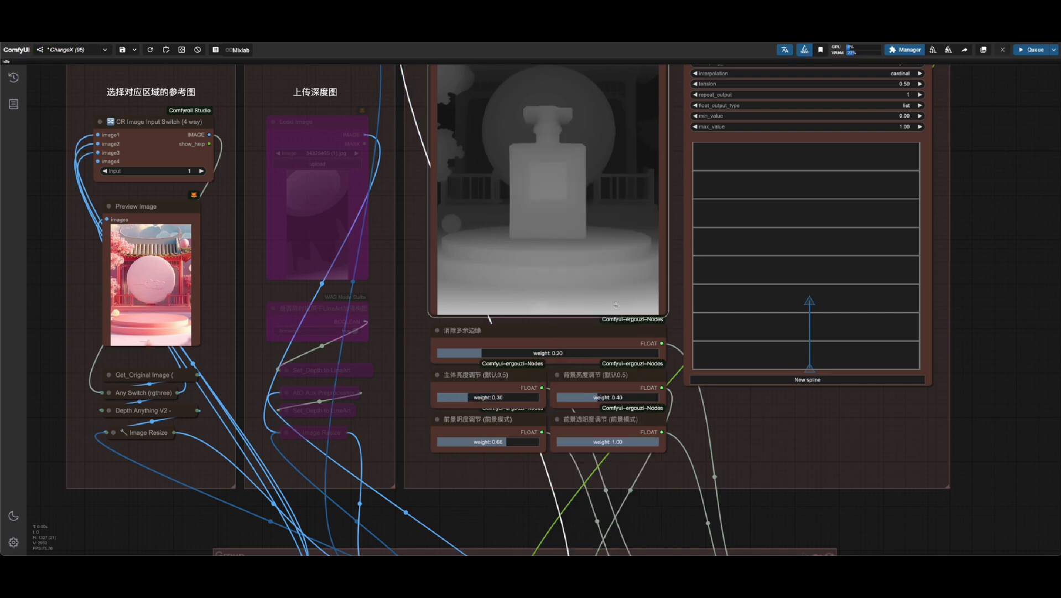
Switch to the translation app and complete the Chinese perfume scene description with "由木材和纸做成的中国式的窗户"
{"action": "scroll", "coordinate": [640, 240], "scroll_direction": "up", "scroll_amount": 10}
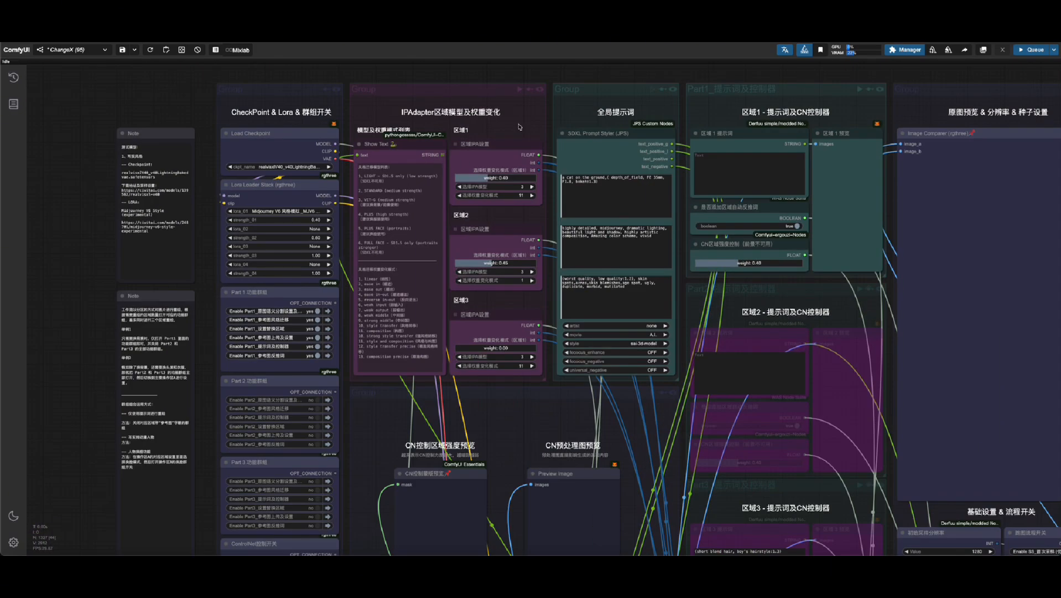
{"action": "scroll", "coordinate": [523, 127], "scroll_direction": "up", "scroll_amount": 3}
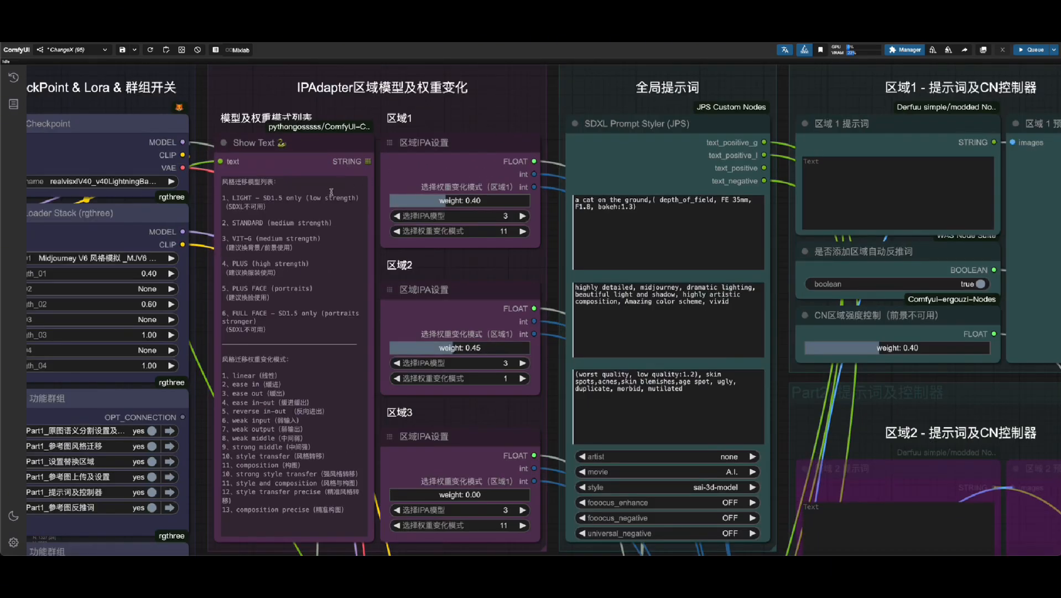
{"action": "left_click", "coordinate": [392, 173]}
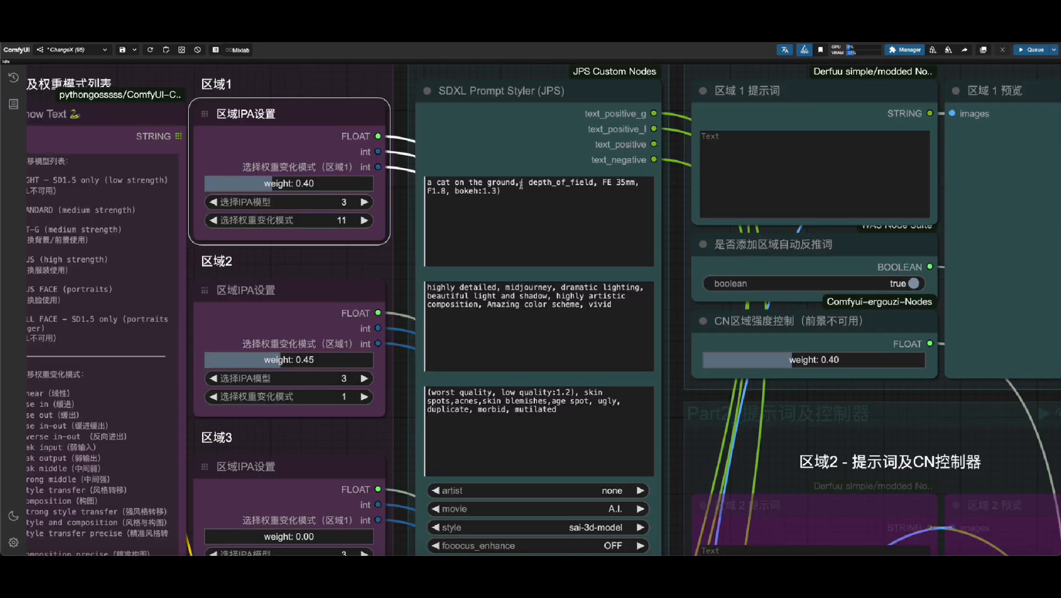
{"action": "key", "text": "super+Tab"}
{"action": "left_click", "coordinate": [628, 200]}
{"action": "key", "text": "BackSpace"}
{"action": "type", "text": "由木材和纸做成的中国式的窗户"}
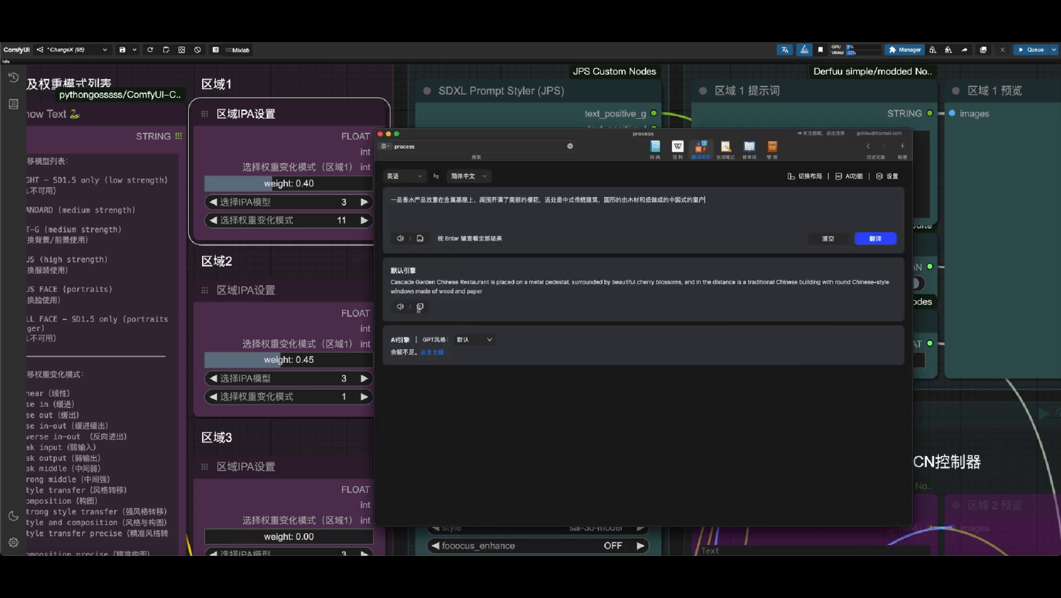
Insert "粉色的" before the metal pedestal in the Chinese description and copy its English translation
{"action": "left_click", "coordinate": [450, 200]}
{"action": "type", "text": "粉色的"}
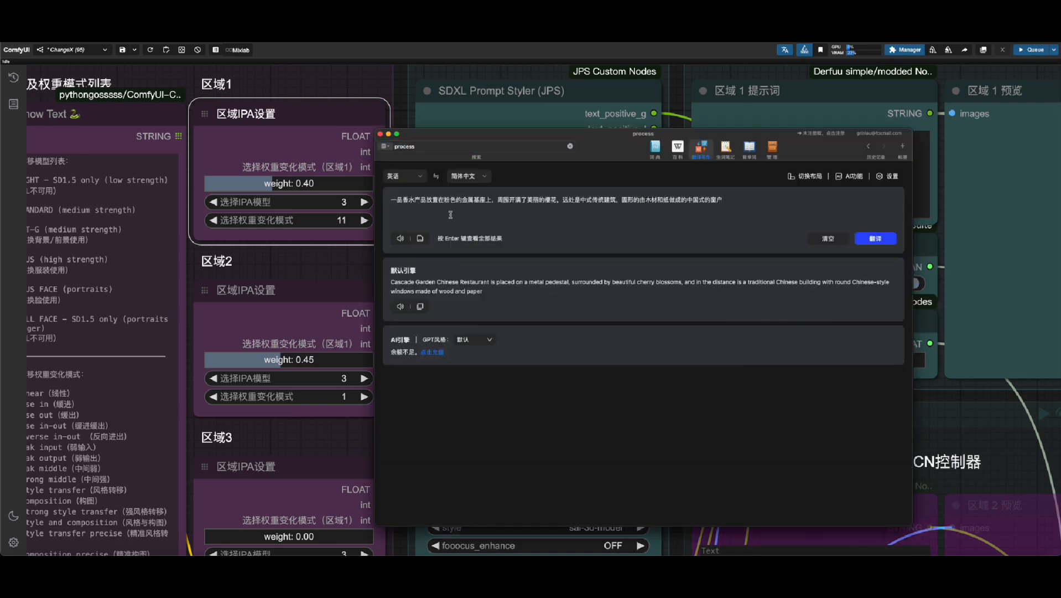
{"action": "left_click", "coordinate": [419, 306]}
Switch back to ComfyUI and replace "a cat on the ground" in the global positive prompt with the copied translation
{"action": "key", "text": "super+Tab"}
{"action": "left_click_drag", "start_coordinate": [515, 182], "coordinate": [428, 182]}
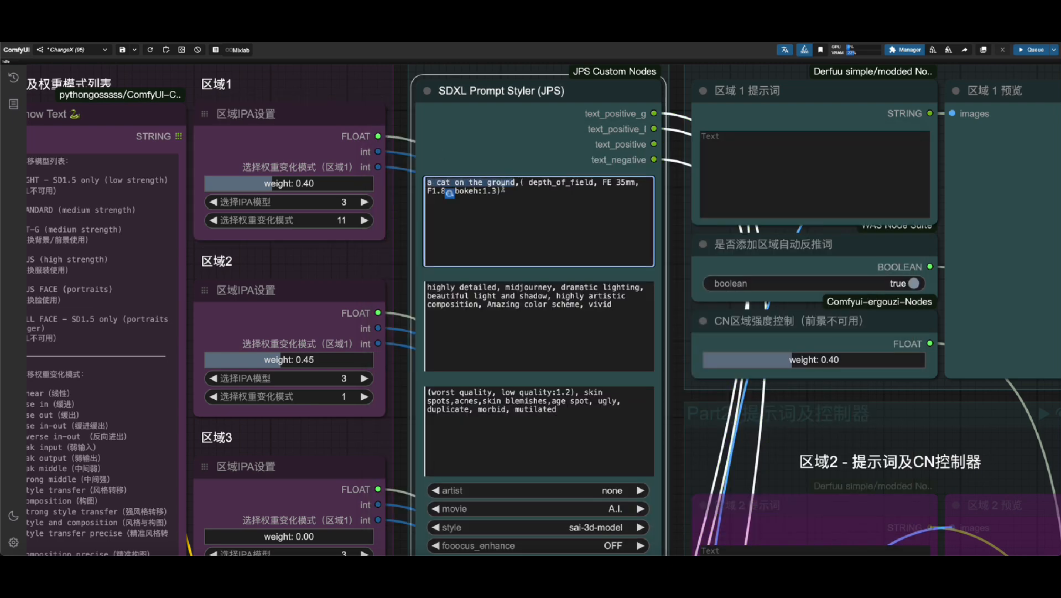
{"action": "type", "text": "Cascade Garden Chinese Restaurant is placed on a pink metal pedestal, surrounded by beautiful cherry blossoms, and in the distance is a traditional Chinese building with round Chinese-style windows made of wood and paper"}
Add the same translated scene description as the region 1 prompt and set its automatic reverse-prompt option to false
{"action": "left_click", "coordinate": [809, 145]}
{"action": "type", "text": "Cascade Garden Chinese Restaurant is placed on a pink metal pedestal, surrounded by beautiful cherry blossoms, and in the distance is a traditional Chinese building with round Chinese-style windows made of wood and paper"}
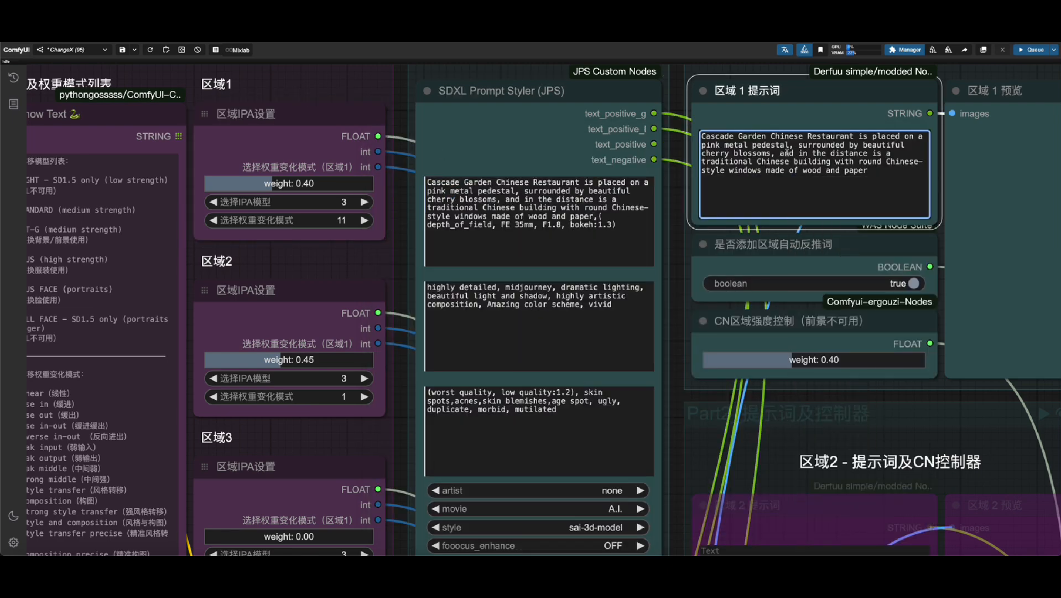
{"action": "left_click_drag", "start_coordinate": [863, 144], "coordinate": [702, 135]}
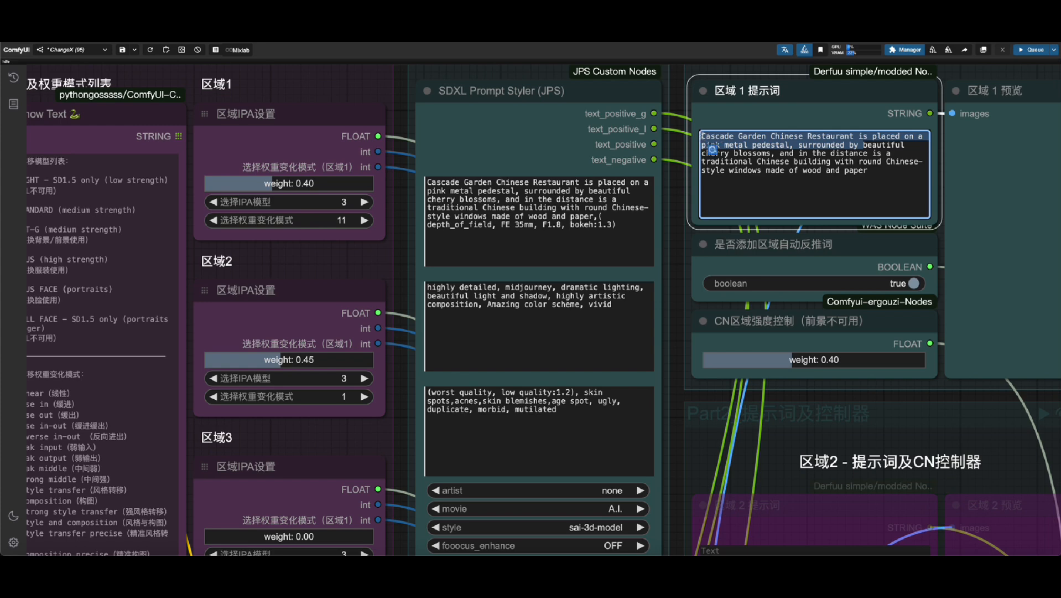
{"action": "left_click", "coordinate": [806, 199]}
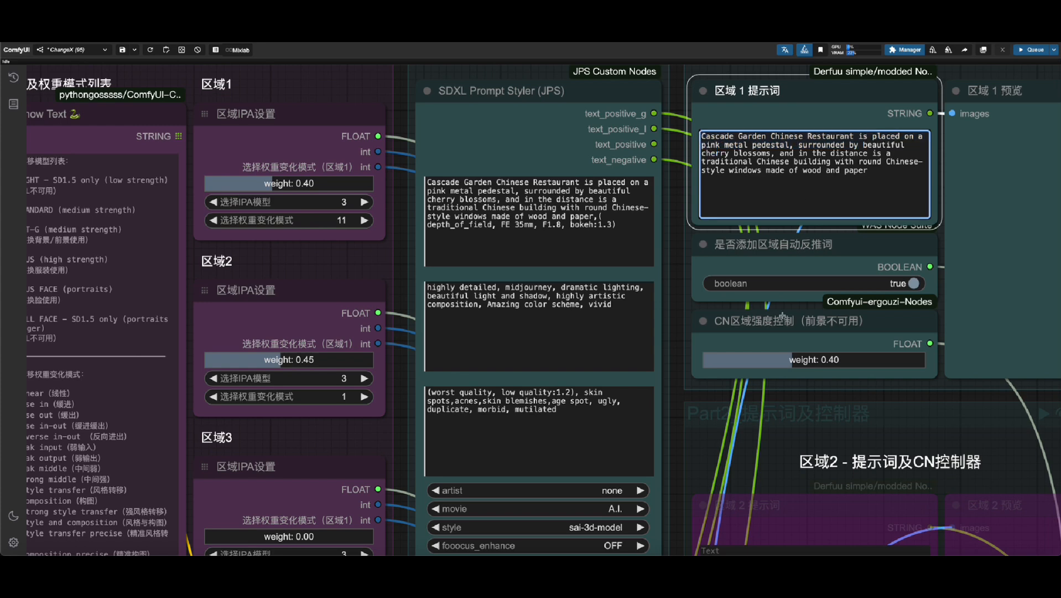
{"action": "left_click", "coordinate": [919, 280]}
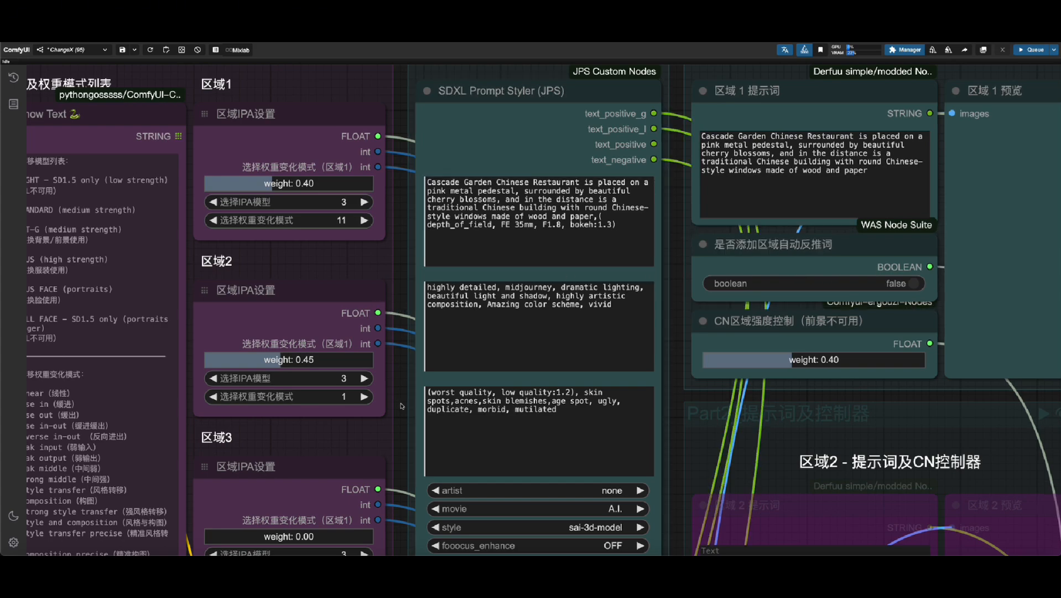
Review the prompt style, base settings and first and subsequent sampling settings, and run the workflow
{"action": "scroll", "coordinate": [426, 422], "scroll_direction": "down", "scroll_amount": 4}
{"action": "scroll", "coordinate": [502, 379], "scroll_direction": "up", "scroll_amount": 5}
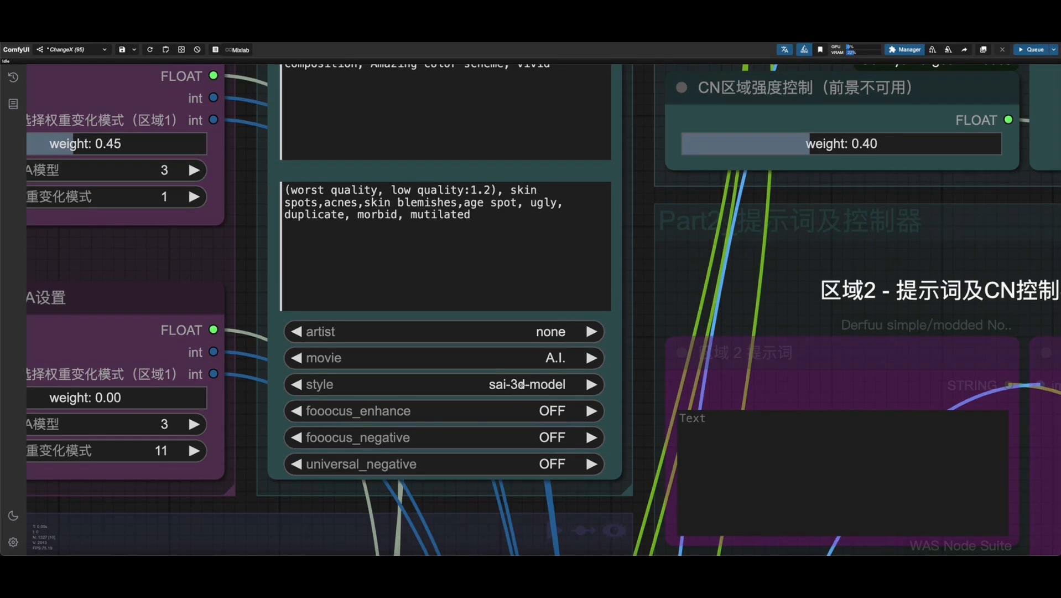
{"action": "scroll", "coordinate": [521, 384], "scroll_direction": "down", "scroll_amount": 5}
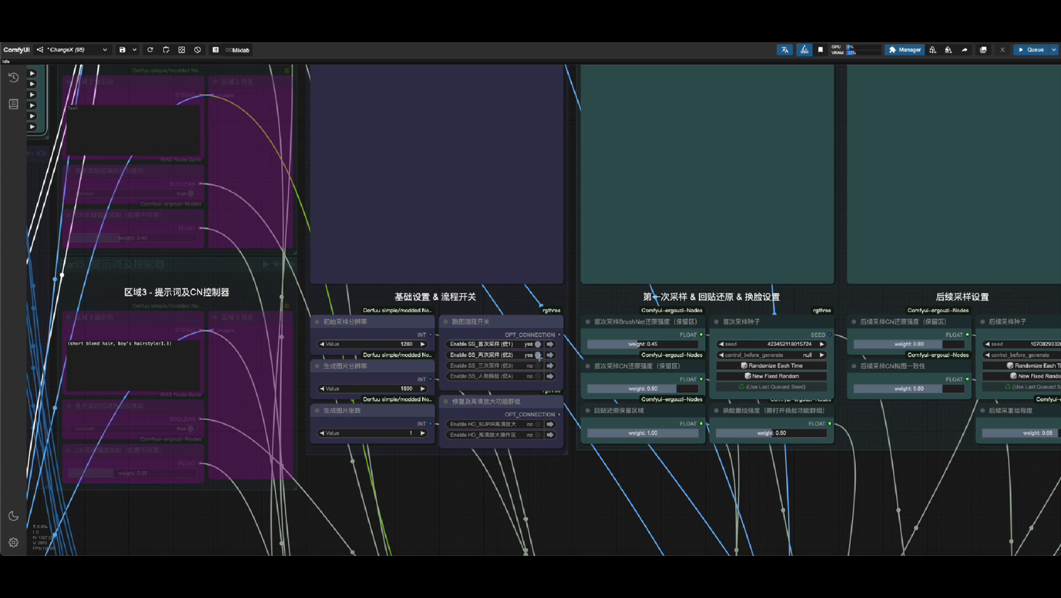
{"action": "left_click_drag", "start_coordinate": [724, 496], "coordinate": [605, 515]}
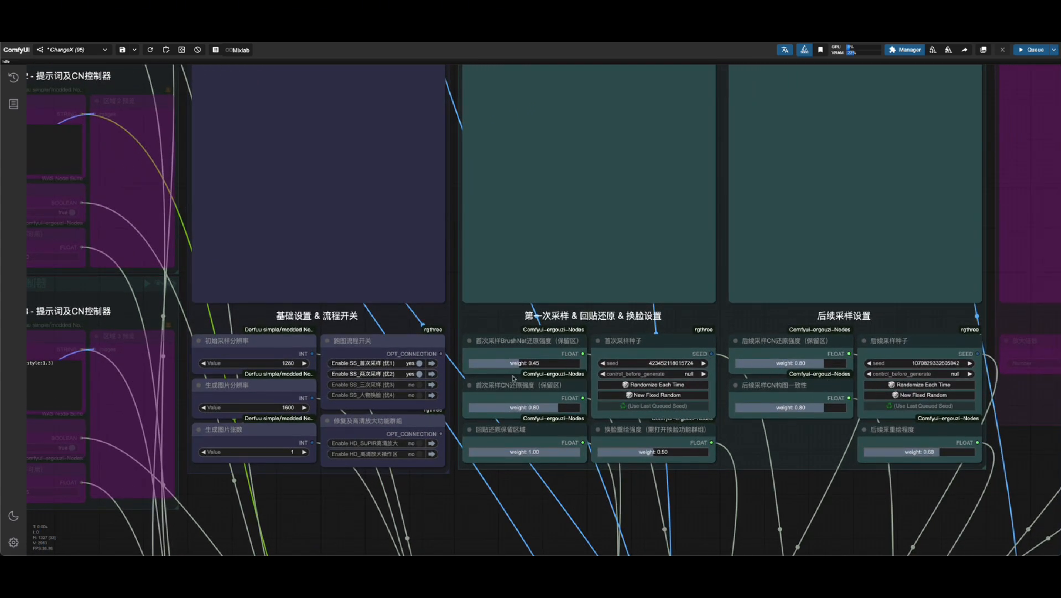
{"action": "left_click_drag", "start_coordinate": [662, 482], "coordinate": [635, 481]}
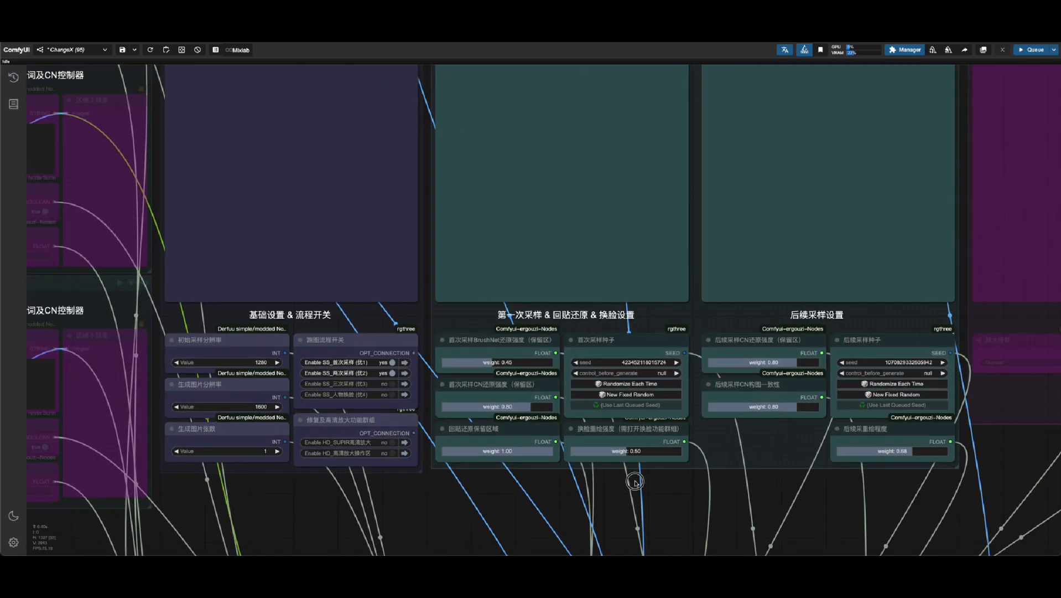
{"action": "scroll", "coordinate": [918, 387], "scroll_direction": "up", "scroll_amount": 5}
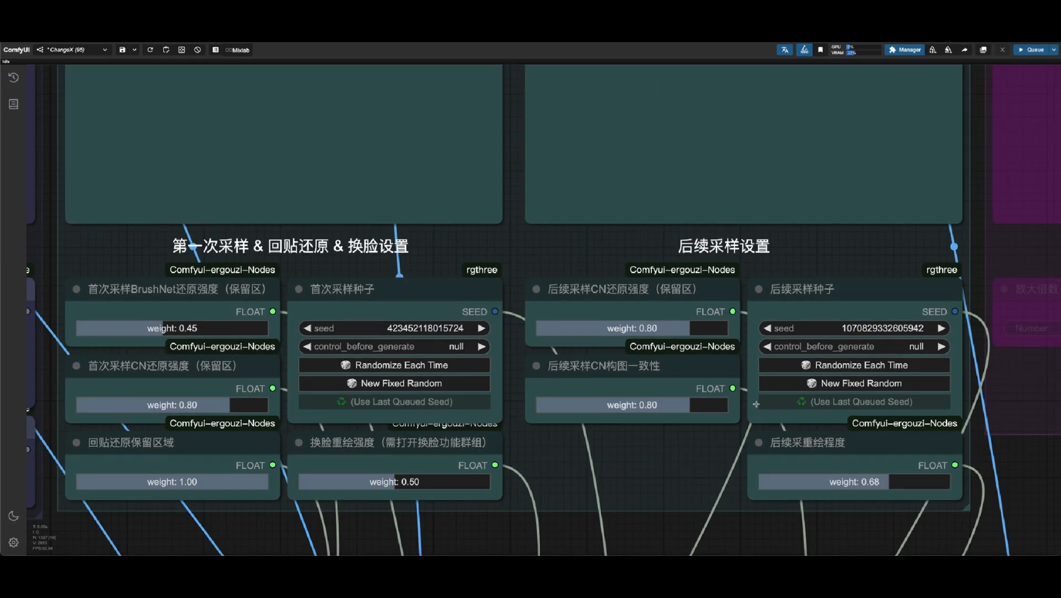
{"action": "scroll", "coordinate": [757, 402], "scroll_direction": "down", "scroll_amount": 10}
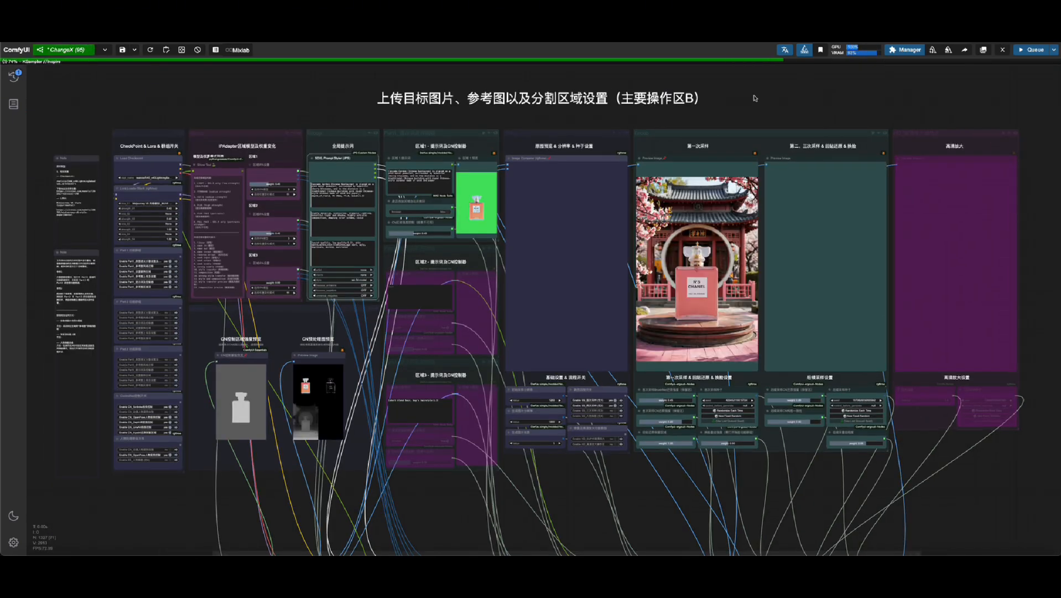
Compare the original bottle image with the first and second sampling results and open the second sampling image
{"action": "scroll", "coordinate": [830, 242], "scroll_direction": "up", "scroll_amount": 6}
{"action": "scroll", "coordinate": [830, 242], "scroll_direction": "up", "scroll_amount": 2}
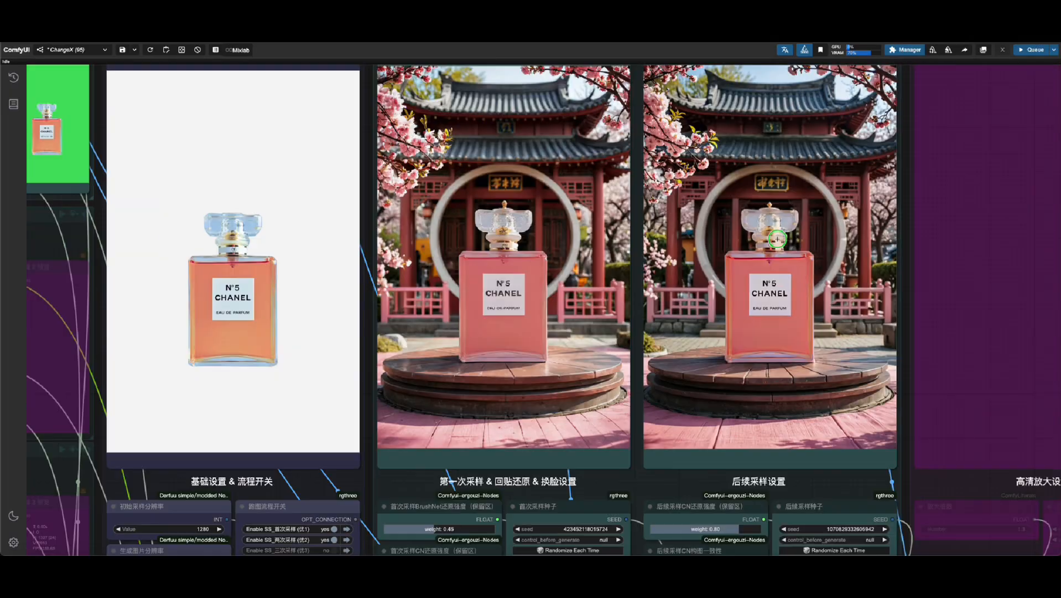
{"action": "right_click", "coordinate": [778, 242]}
{"action": "left_click", "coordinate": [800, 239]}
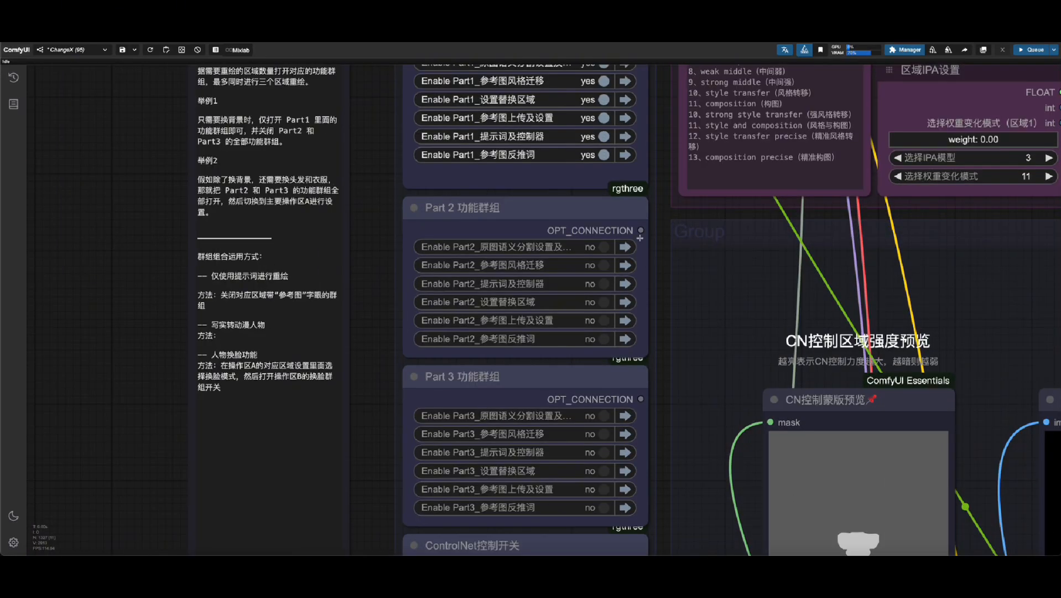
Enable all the Part 2 function groups, including segmentation, style transfer, prompts, replacement region, reference upload and reverse prompt
{"action": "left_click", "coordinate": [605, 270]}
{"action": "left_click", "coordinate": [605, 265]}
{"action": "left_click", "coordinate": [604, 301]}
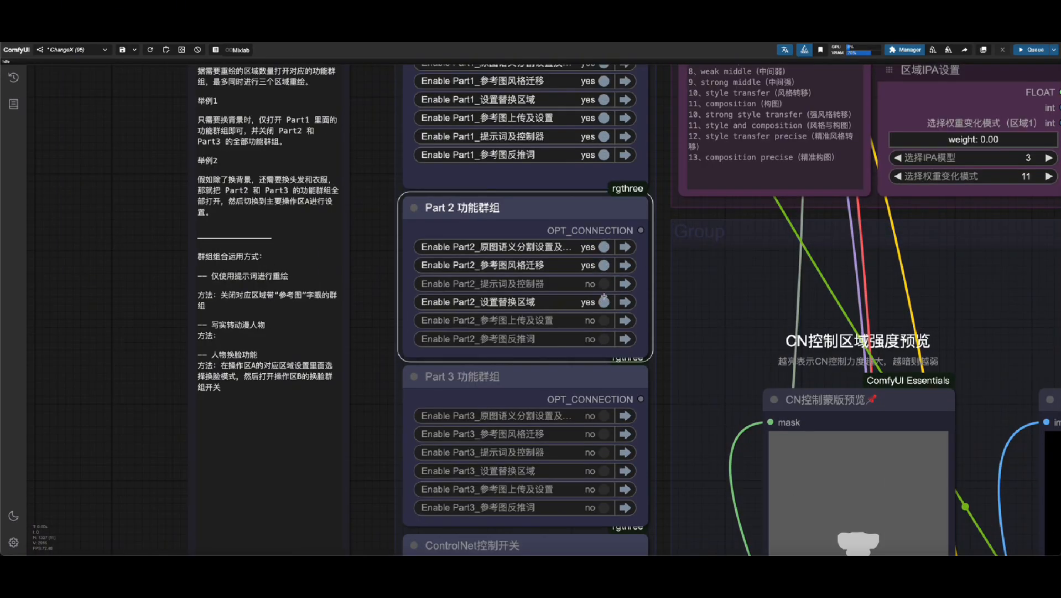
{"action": "left_click", "coordinate": [604, 283]}
{"action": "left_click", "coordinate": [604, 320]}
{"action": "left_click", "coordinate": [604, 338]}
Load 1231.jpg as the source image in the region 2 image and mask node
{"action": "scroll", "coordinate": [635, 310], "scroll_direction": "down", "scroll_amount": 18}
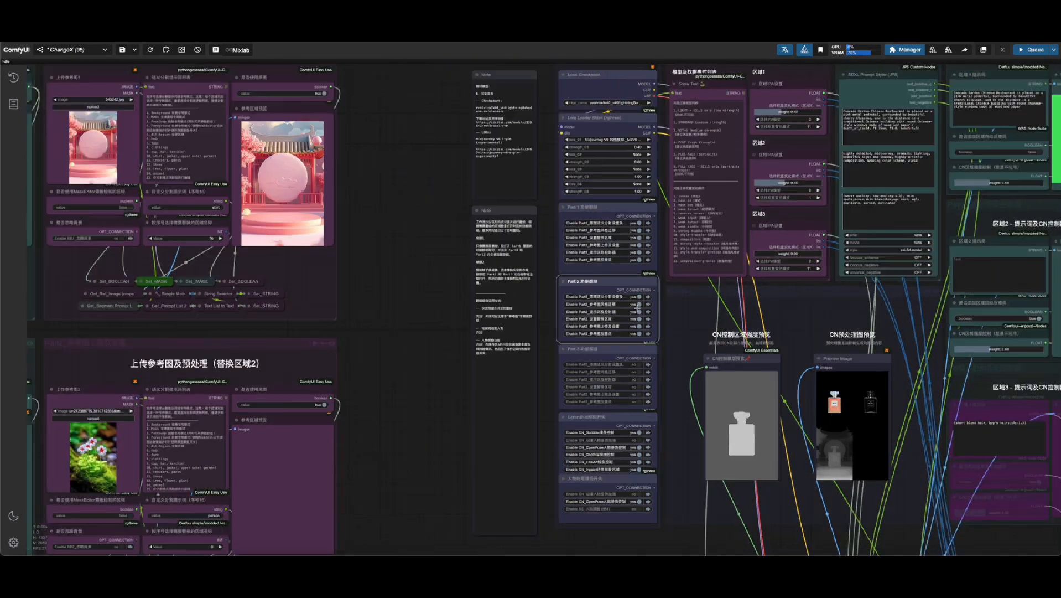
{"action": "left_click_drag", "start_coordinate": [484, 345], "coordinate": [761, 206]}
{"action": "scroll", "coordinate": [313, 262], "scroll_direction": "up", "scroll_amount": 2}
{"action": "scroll", "coordinate": [341, 270], "scroll_direction": "up", "scroll_amount": 7}
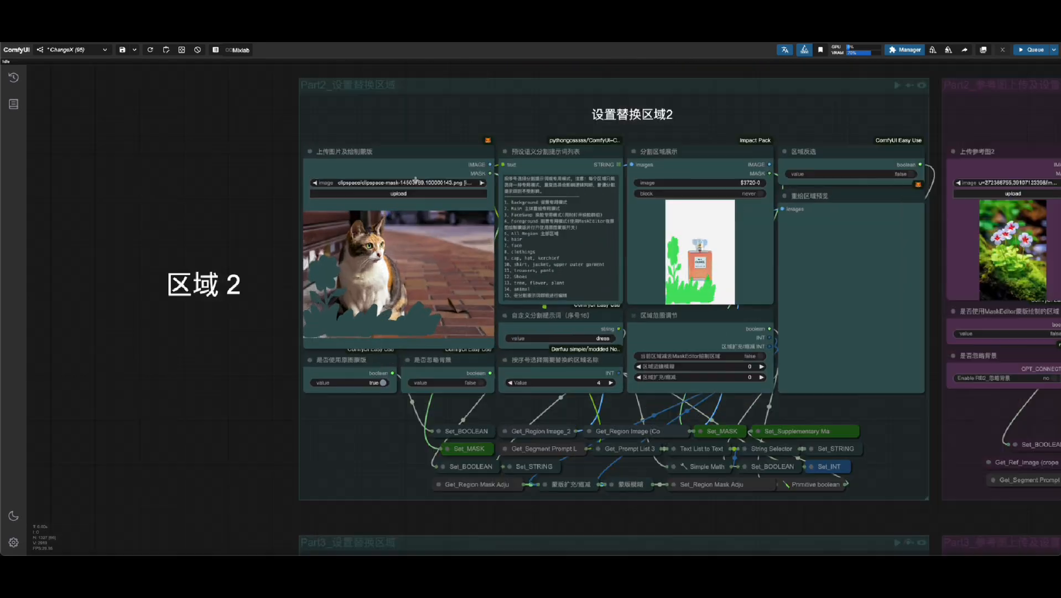
{"action": "scroll", "coordinate": [412, 179], "scroll_direction": "down", "scroll_amount": 5}
{"action": "left_click_drag", "start_coordinate": [244, 146], "coordinate": [230, 383]}
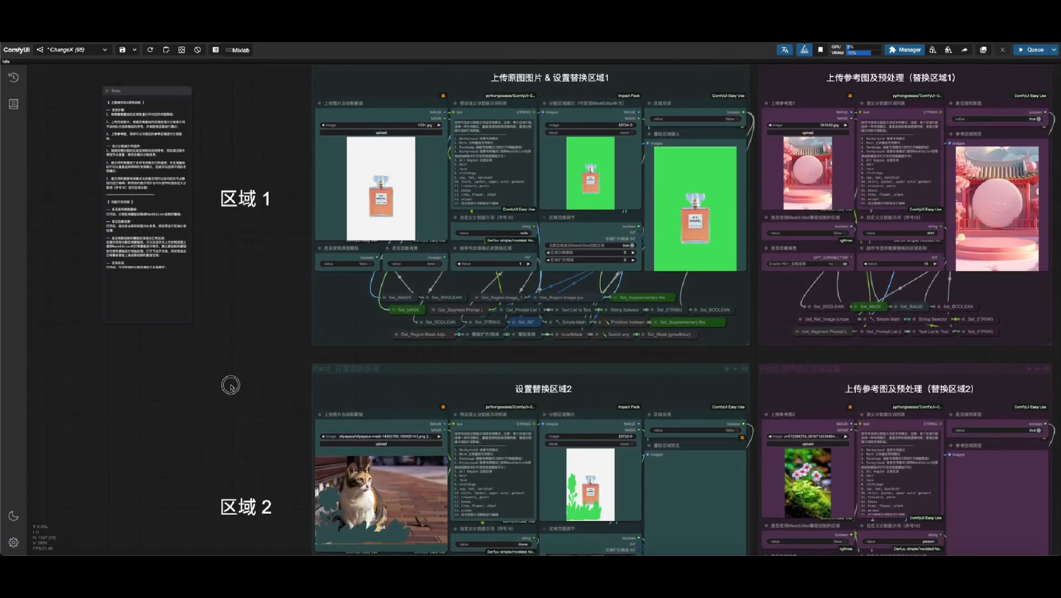
{"action": "left_click_drag", "start_coordinate": [264, 325], "coordinate": [259, 163]}
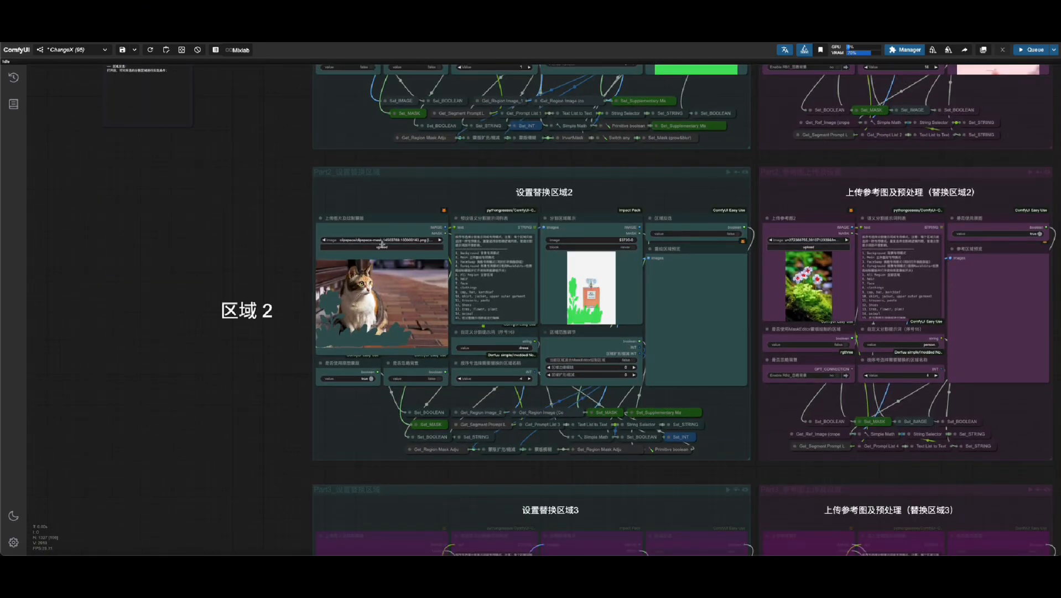
{"action": "scroll", "coordinate": [382, 240], "scroll_direction": "up", "scroll_amount": 6}
{"action": "left_click", "coordinate": [416, 227]}
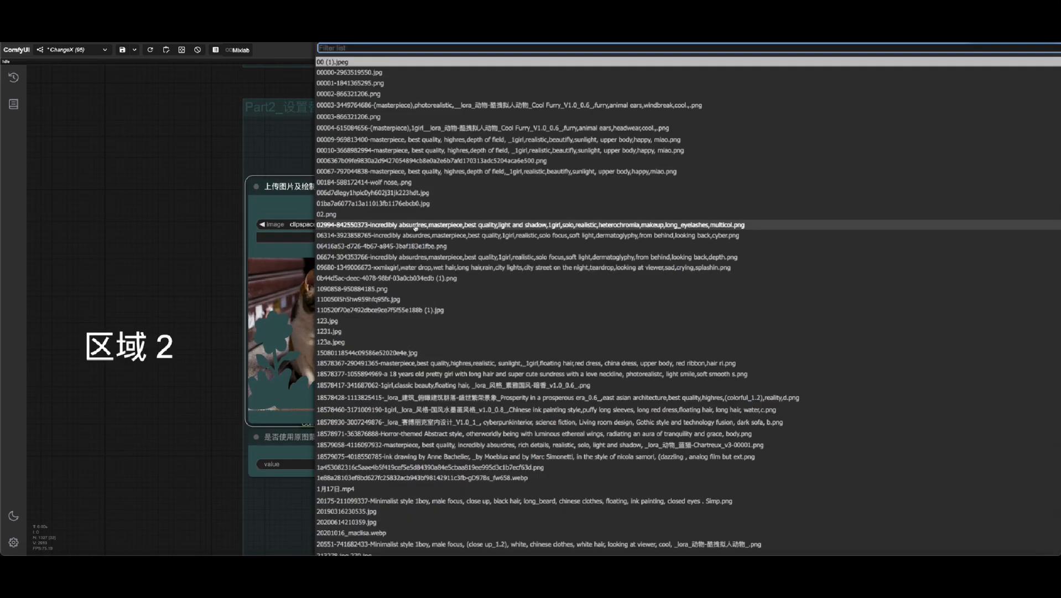
{"action": "type", "text": "1231"}
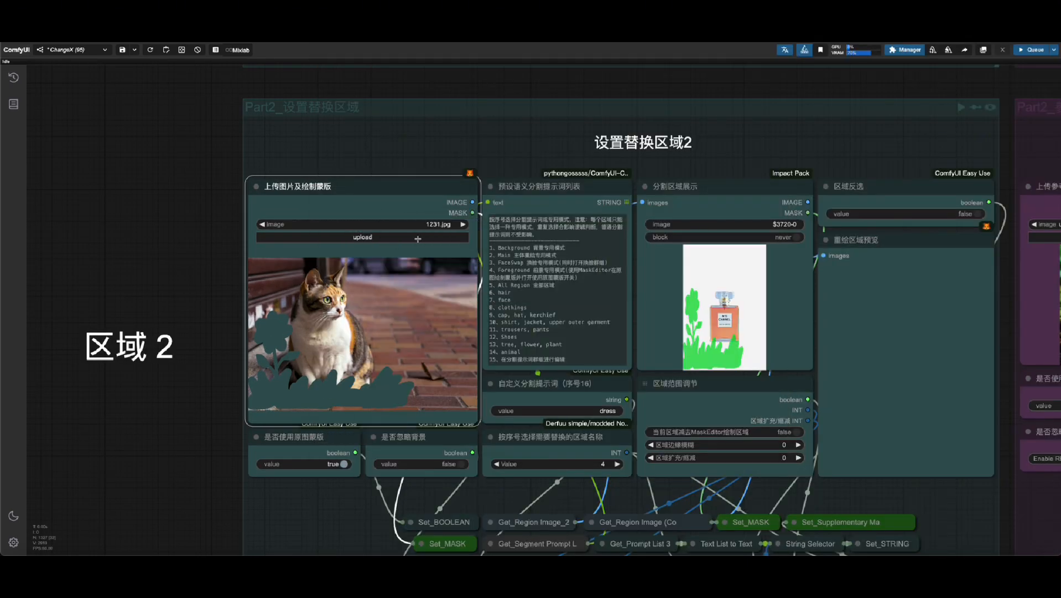
{"action": "left_click", "coordinate": [419, 239]}
{"action": "left_click_drag", "start_coordinate": [182, 269], "coordinate": [142, 234]}
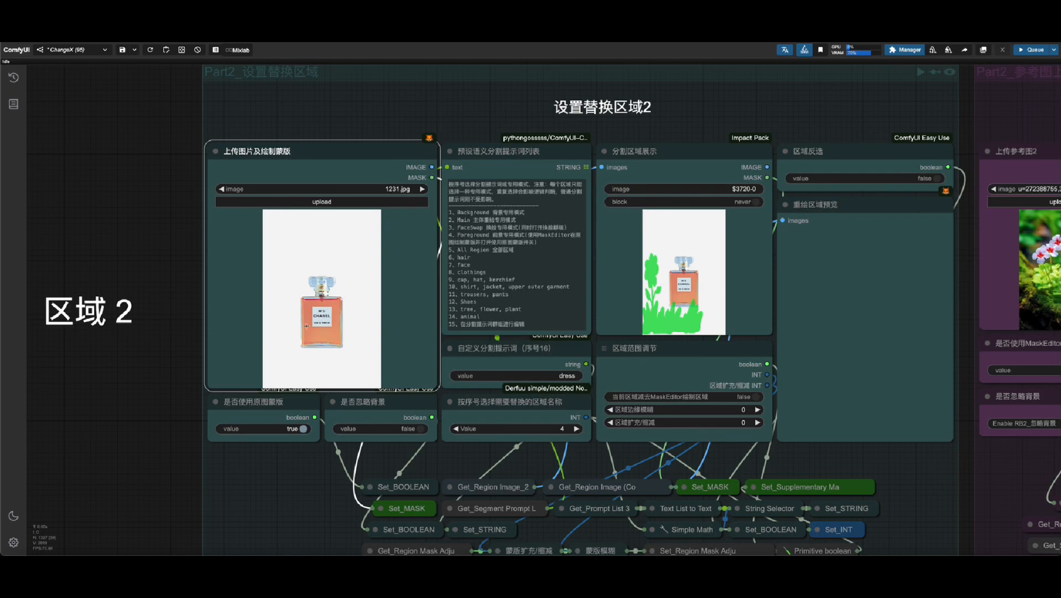
Save the second sampling result and load it as the source image in the region 2 image and mask node
{"action": "scroll", "coordinate": [281, 306], "scroll_direction": "down", "scroll_amount": 15}
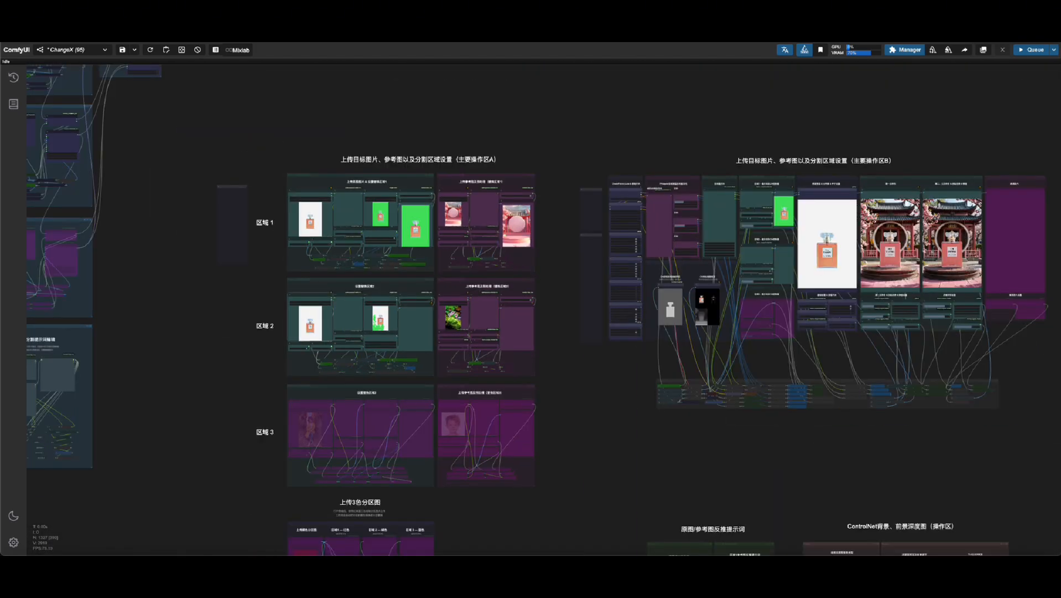
{"action": "left_click_drag", "start_coordinate": [941, 139], "coordinate": [722, 151]}
{"action": "scroll", "coordinate": [753, 249], "scroll_direction": "up", "scroll_amount": 13}
{"action": "right_click", "coordinate": [704, 234]}
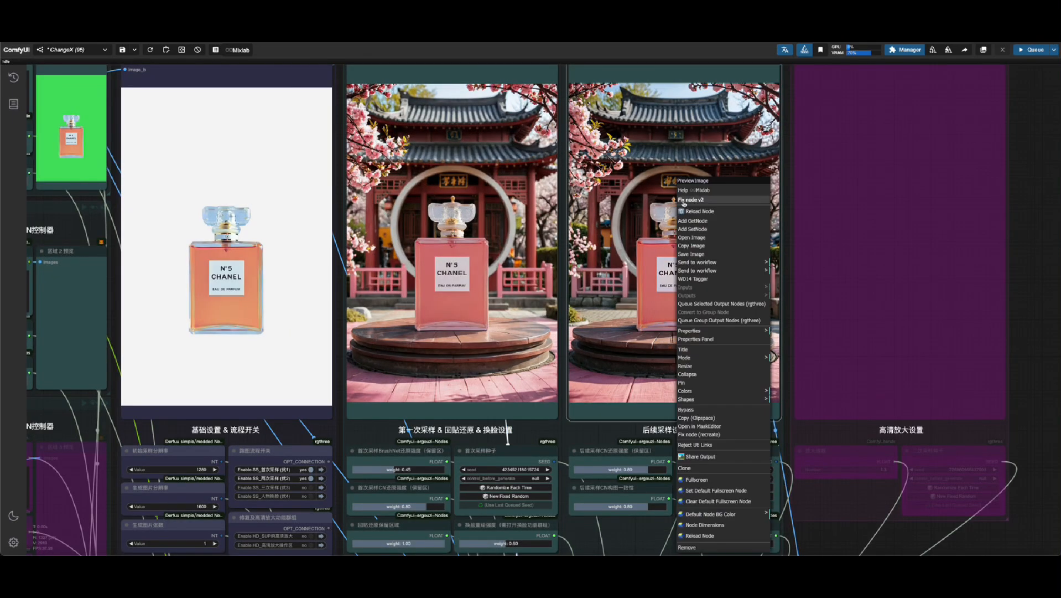
{"action": "left_click", "coordinate": [699, 255]}
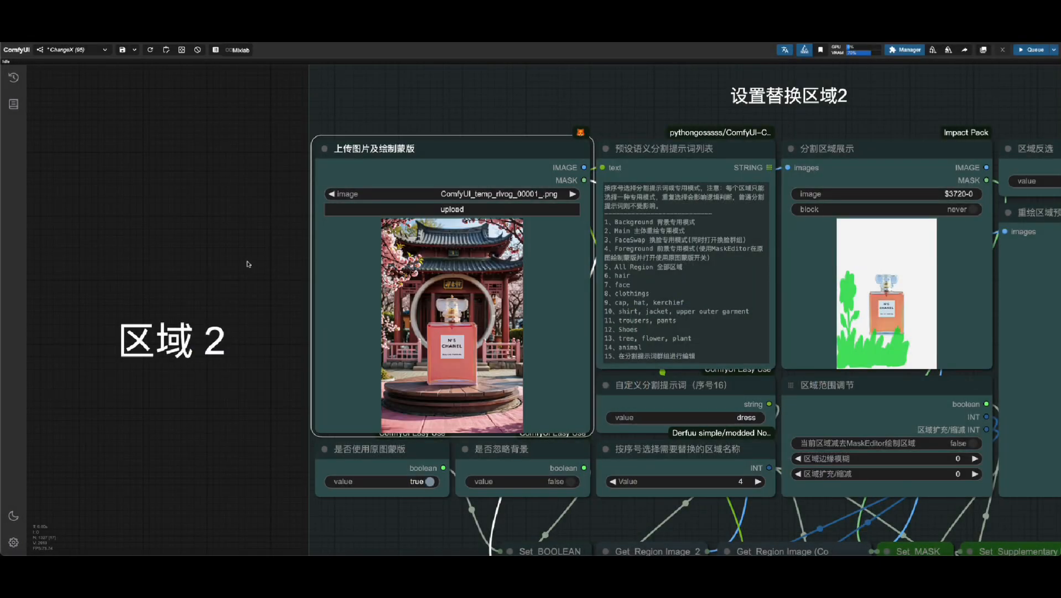
Open the region 2 source image in the mask editor, paint over the round pedestal beneath the bottle and save the mask
{"action": "scroll", "coordinate": [422, 389], "scroll_direction": "up", "scroll_amount": 4}
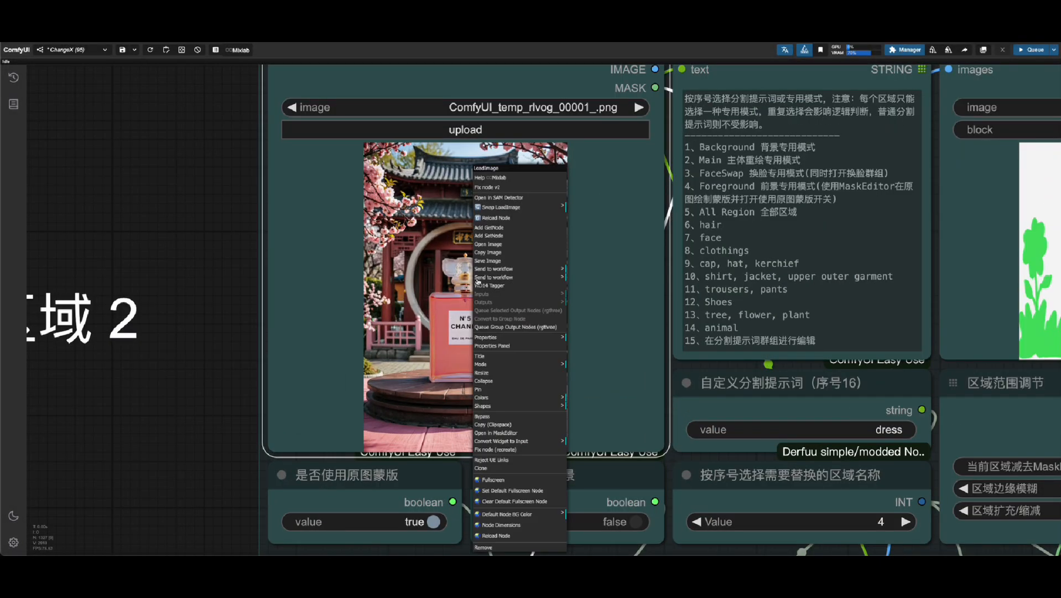
{"action": "right_click", "coordinate": [475, 407]}
{"action": "left_click", "coordinate": [516, 433]}
{"action": "scroll", "coordinate": [466, 454], "scroll_direction": "up", "scroll_amount": 5}
{"action": "mouse_move", "coordinate": [599, 220]}
{"action": "left_mouse_down"}
{"action": "mouse_move", "coordinate": [742, 260]}
{"action": "mouse_move", "coordinate": [830, 232]}
{"action": "mouse_move", "coordinate": [913, 241]}
{"action": "left_mouse_up"}
{"action": "mouse_move", "coordinate": [592, 219]}
{"action": "left_mouse_down"}
{"action": "mouse_move", "coordinate": [444, 284]}
{"action": "mouse_move", "coordinate": [838, 343]}
{"action": "mouse_move", "coordinate": [694, 353]}
{"action": "left_mouse_up"}
{"action": "scroll", "coordinate": [839, 343], "scroll_direction": "up", "scroll_amount": 5}
{"action": "mouse_move", "coordinate": [694, 353]}
{"action": "left_mouse_down"}
{"action": "mouse_move", "coordinate": [640, 292]}
{"action": "mouse_move", "coordinate": [505, 308]}
{"action": "mouse_move", "coordinate": [769, 310]}
{"action": "left_mouse_up"}
{"action": "scroll", "coordinate": [769, 310], "scroll_direction": "down", "scroll_amount": 4}
{"action": "left_click", "coordinate": [903, 489]}
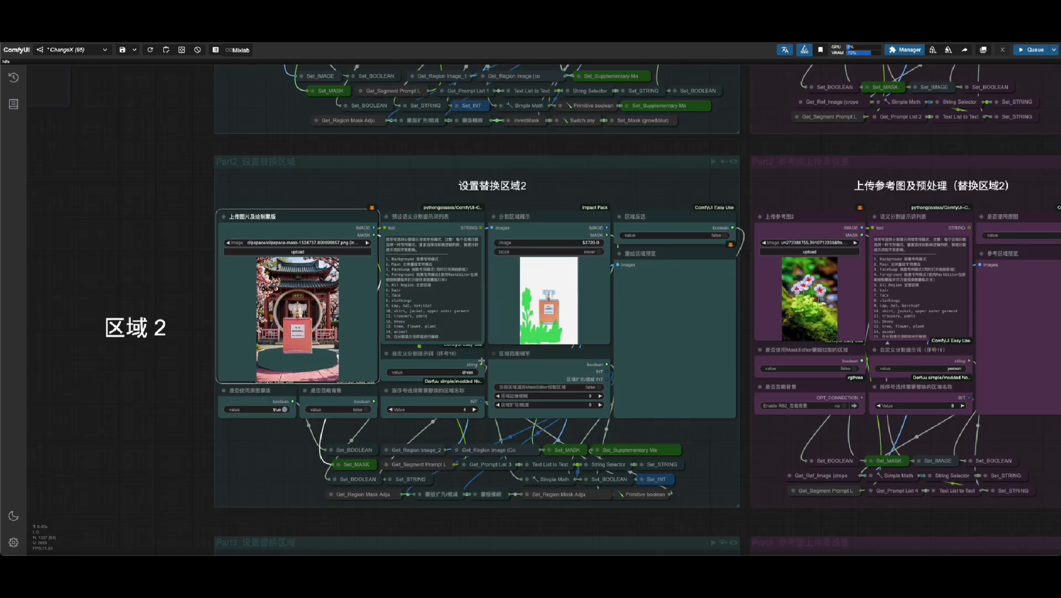
Run the region 2 repaint-area preview with the original image mask option kept on true
{"action": "scroll", "coordinate": [385, 327], "scroll_direction": "up", "scroll_amount": 5}
{"action": "left_click", "coordinate": [83, 456]}
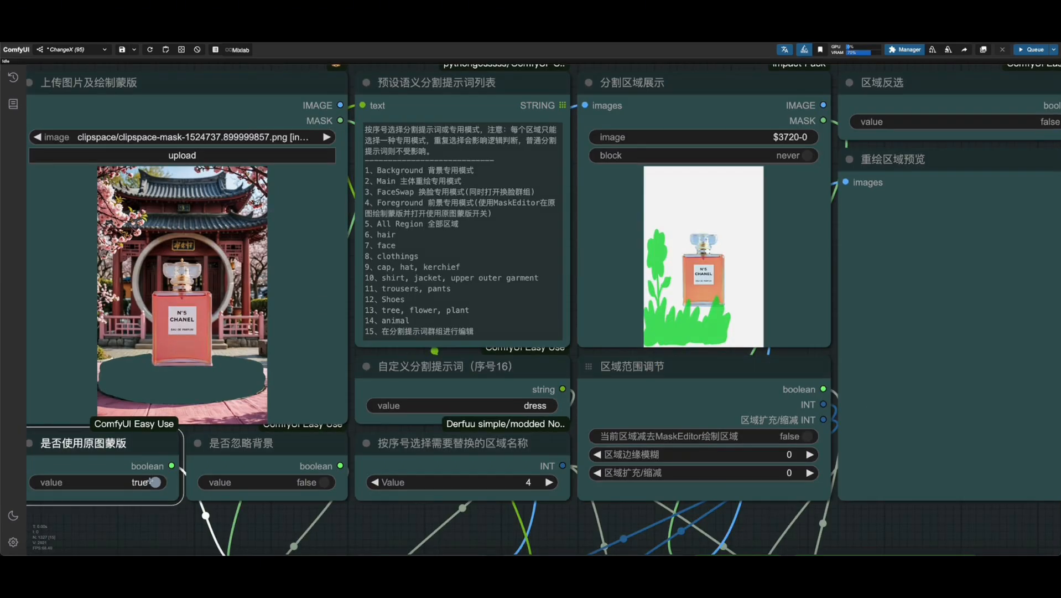
{"action": "right_click", "coordinate": [912, 252]}
{"action": "left_click", "coordinate": [945, 318]}
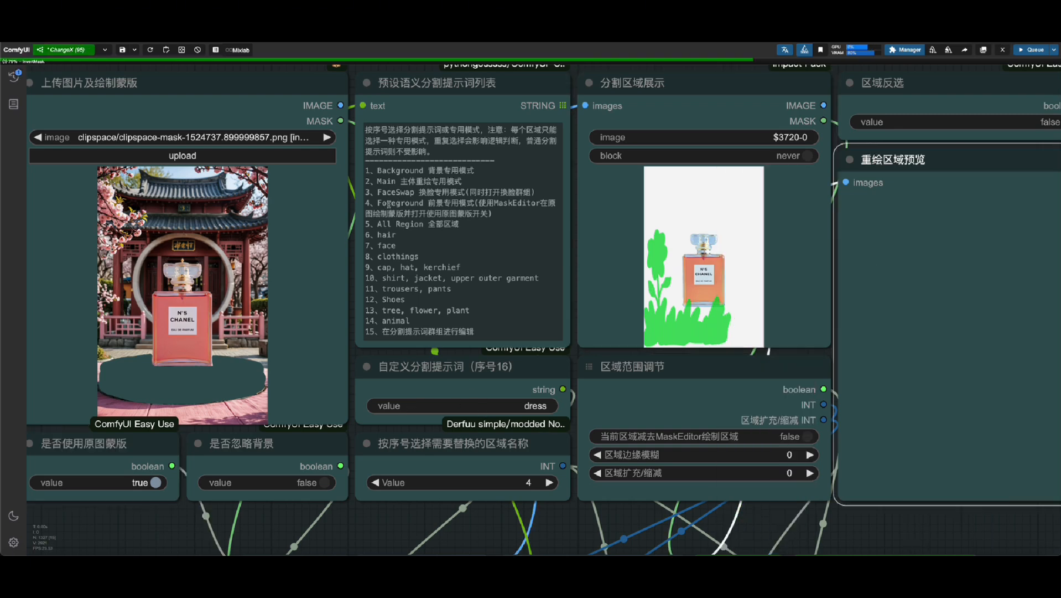
Set the number that selects the region 2 replacement area to 8
{"action": "left_click", "coordinate": [528, 483]}
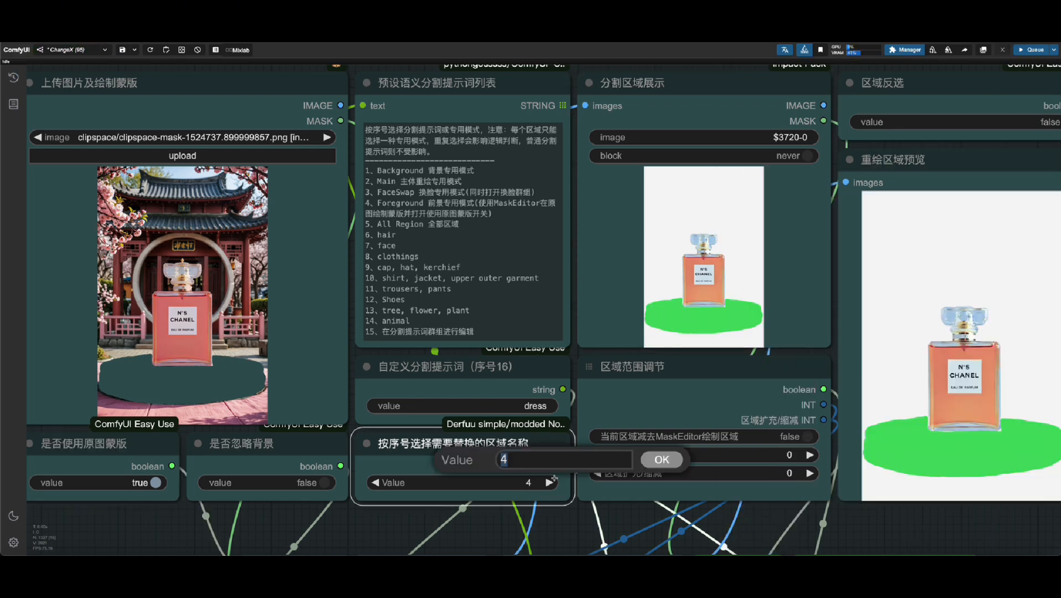
{"action": "type", "text": "8"}
{"action": "key", "text": "Return"}
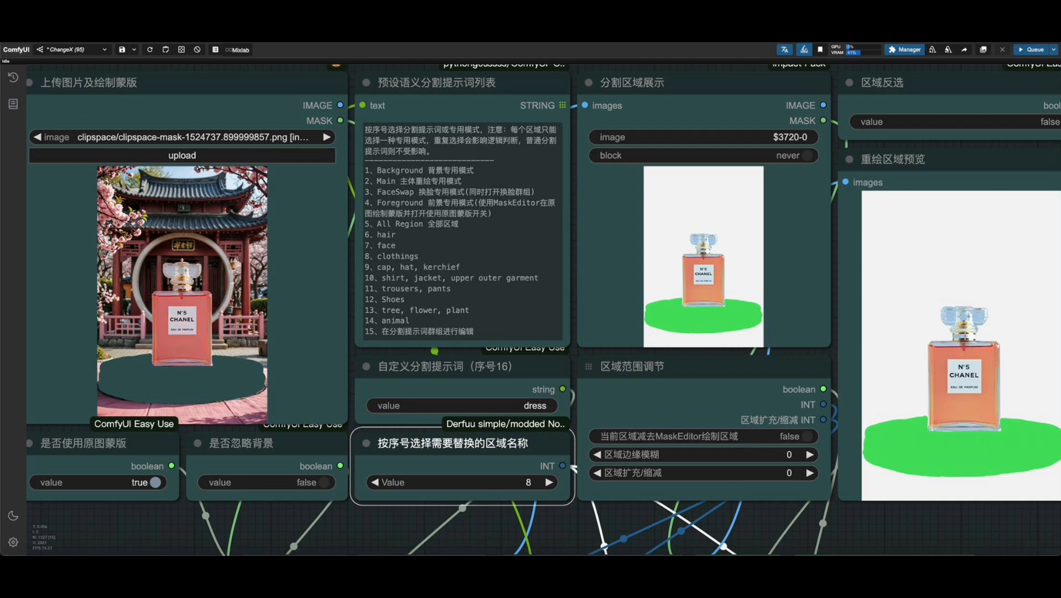
{"action": "right_click", "coordinate": [922, 332]}
{"action": "left_click", "coordinate": [603, 338]}
{"action": "scroll", "coordinate": [613, 424], "scroll_direction": "down", "scroll_amount": 6}
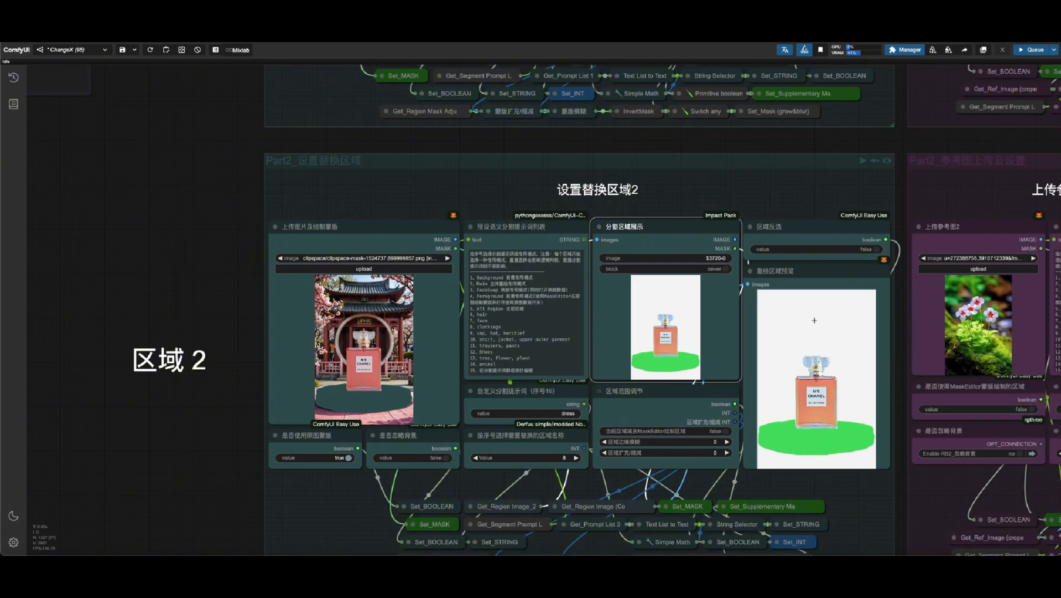
Load the pink podium image 2323213.png as the region 2 reference and run its reference area preview
{"action": "left_click_drag", "start_coordinate": [902, 266], "coordinate": [296, 218]}
{"action": "scroll", "coordinate": [799, 238], "scroll_direction": "up", "scroll_amount": 3}
{"action": "left_click", "coordinate": [436, 207]}
{"action": "double_click", "coordinate": [500, 371]}
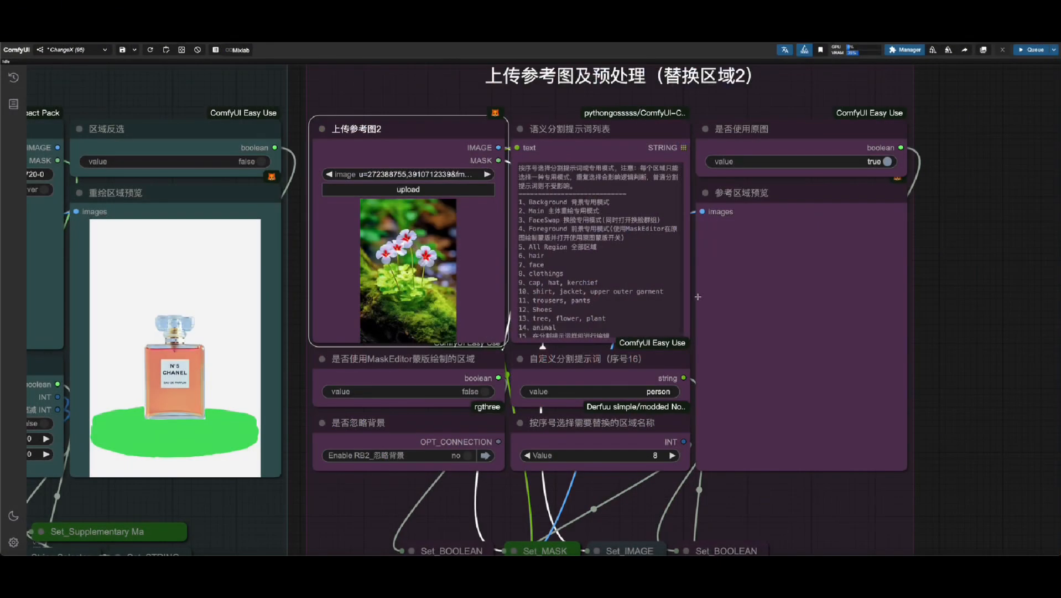
{"action": "right_click", "coordinate": [796, 220]}
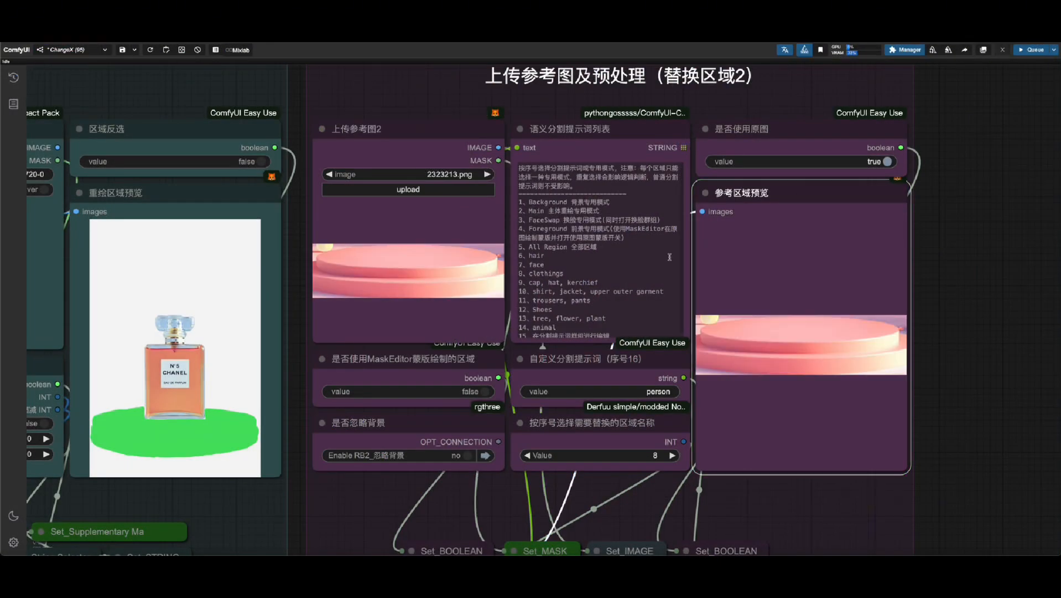
Set region 2's IPA model to 4 and its weight change mode to 11, and run the workflow
{"action": "scroll", "coordinate": [535, 200], "scroll_direction": "up", "scroll_amount": 4}
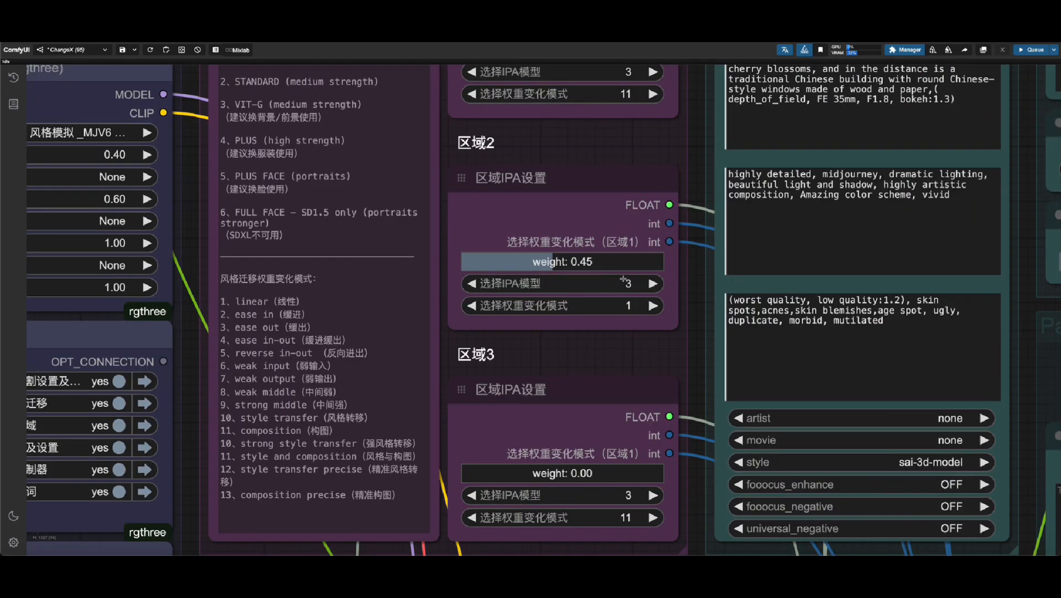
{"action": "left_click", "coordinate": [653, 282]}
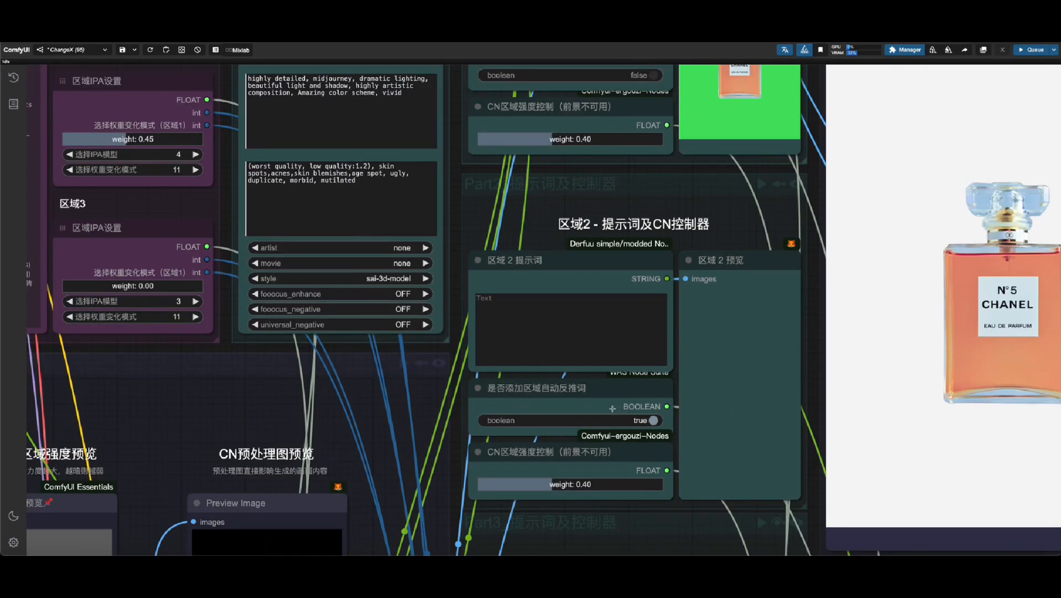
{"action": "left_click", "coordinate": [612, 408]}
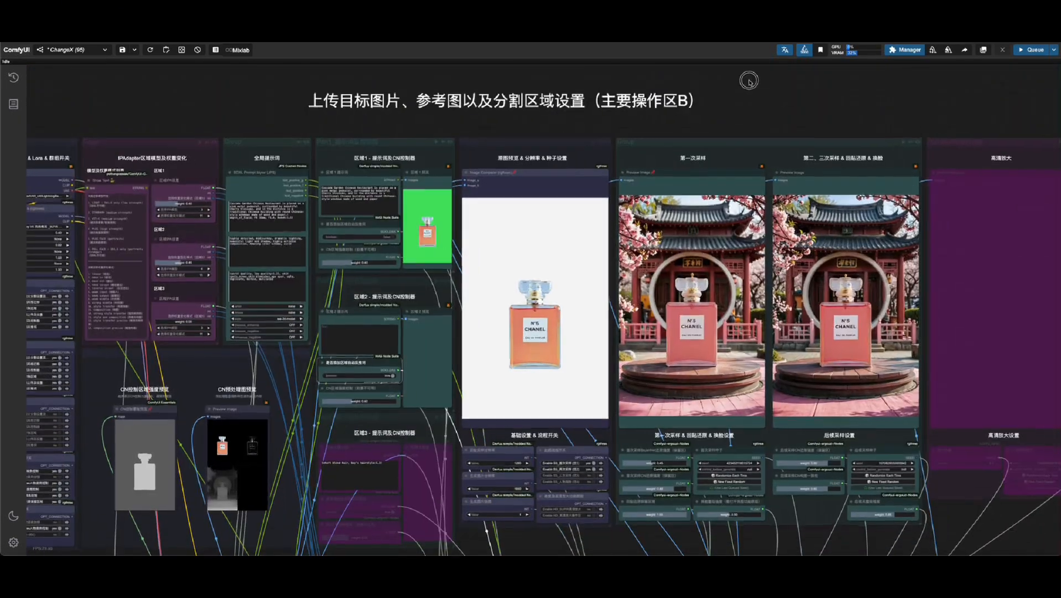
{"action": "left_click", "coordinate": [1032, 49]}
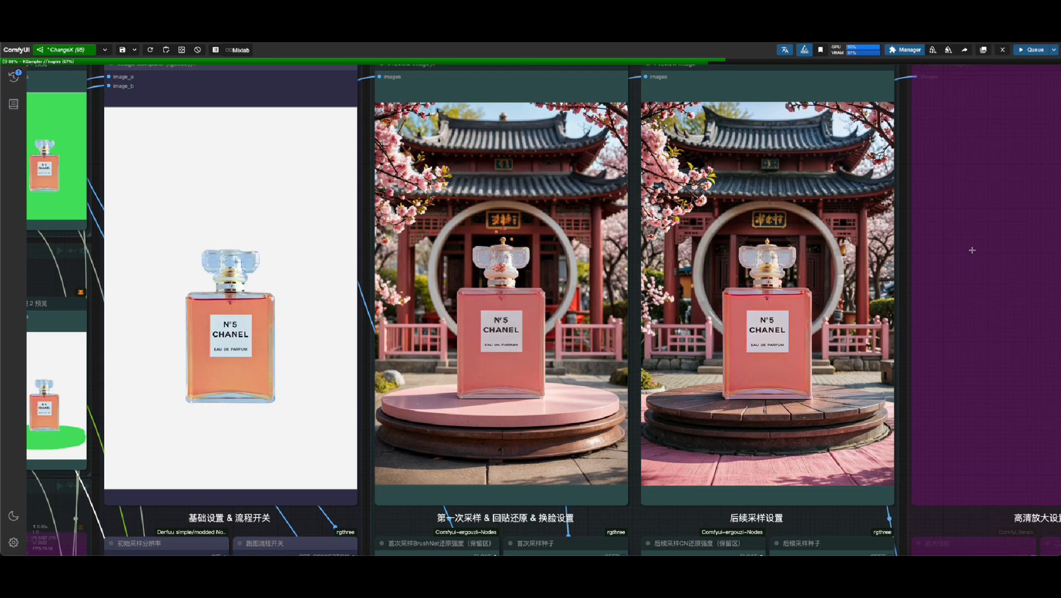
Set region 2's IPA weight to 0.80 and rerun the workflow with a new fixed random seed for the first sampling
{"action": "scroll", "coordinate": [787, 453], "scroll_direction": "up", "scroll_amount": 4}
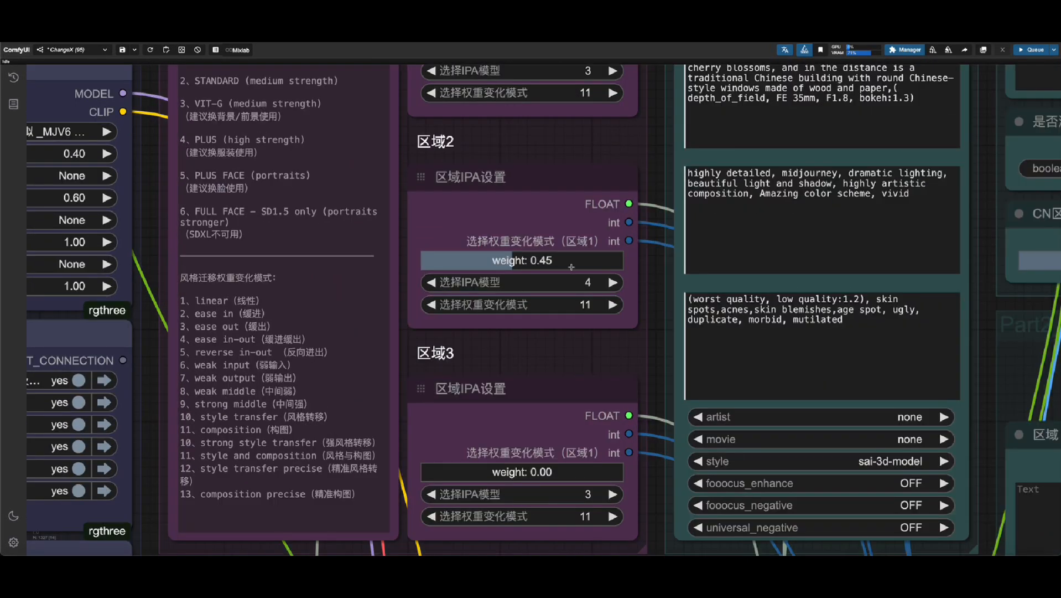
{"action": "left_click", "coordinate": [572, 266]}
{"action": "left_click_drag", "start_coordinate": [572, 264], "coordinate": [582, 261]}
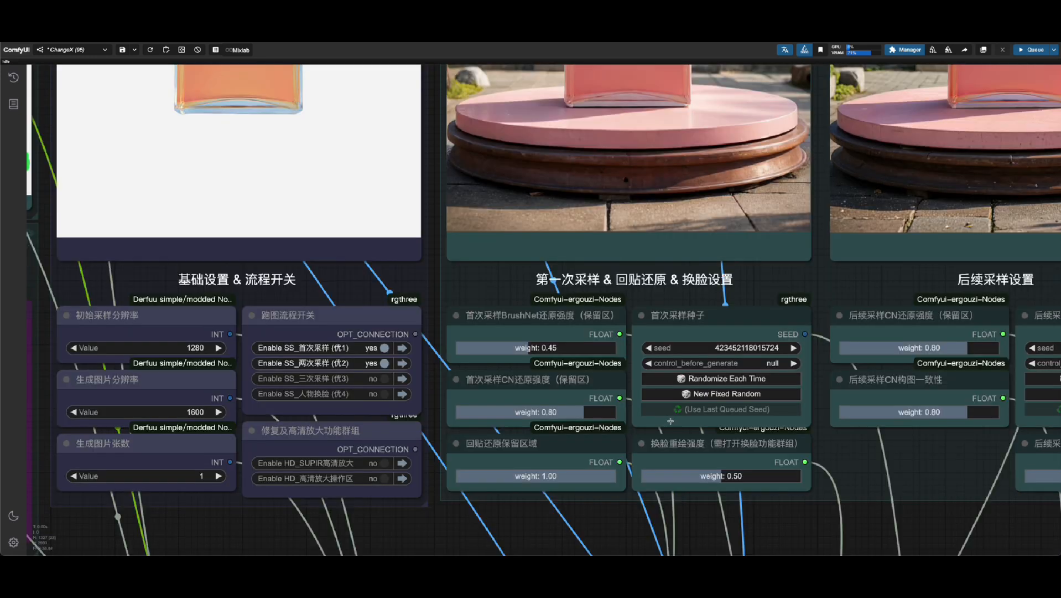
{"action": "left_click", "coordinate": [727, 392]}
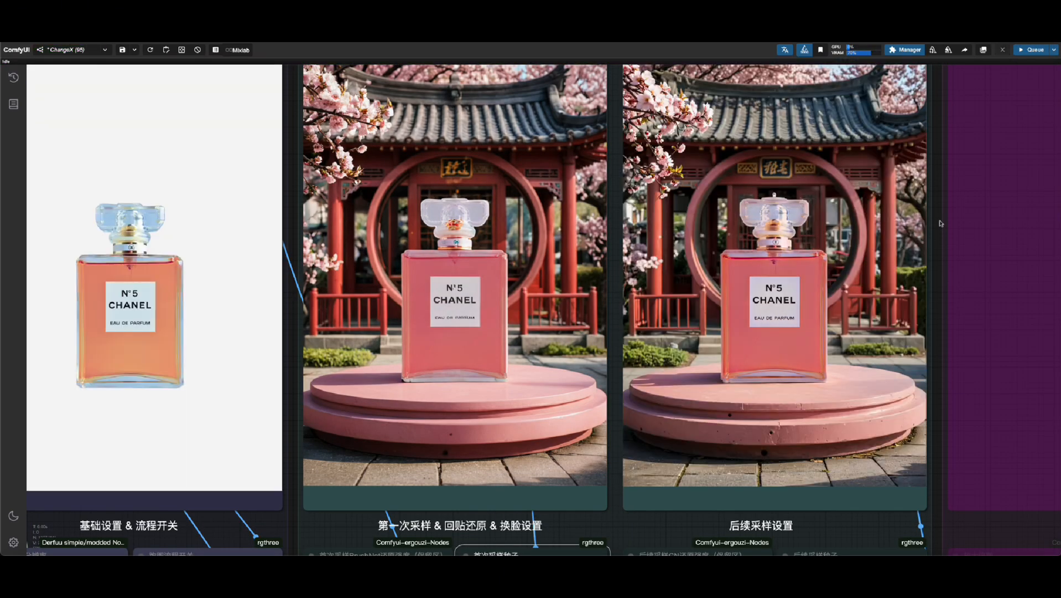
Set the paste-back color correction strength to 0.00 and queue the output of the paste-back preview
{"action": "scroll", "coordinate": [788, 443], "scroll_direction": "up", "scroll_amount": 5}
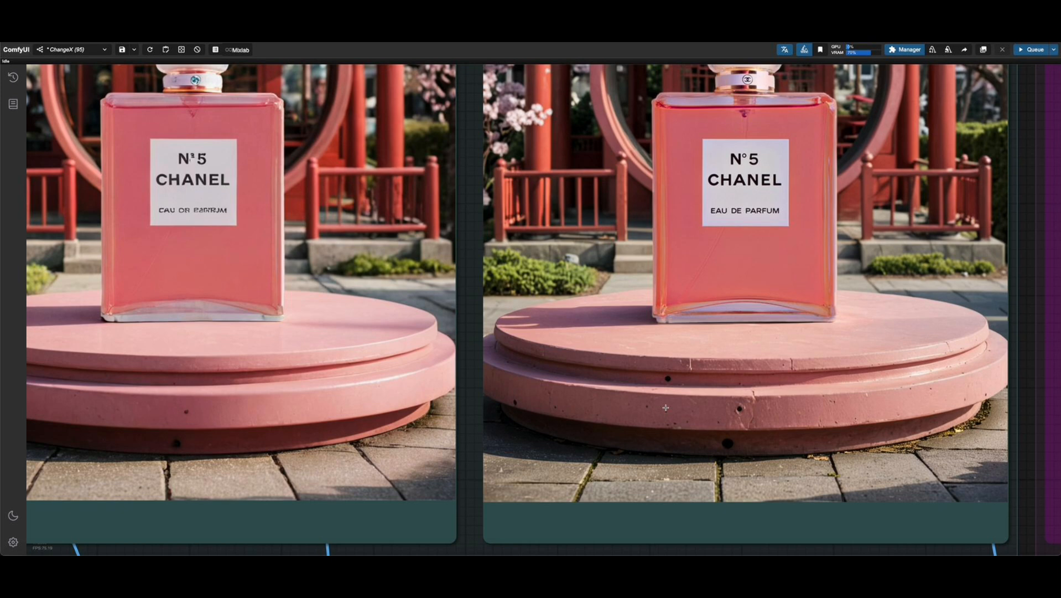
{"action": "scroll", "coordinate": [665, 408], "scroll_direction": "down", "scroll_amount": 10}
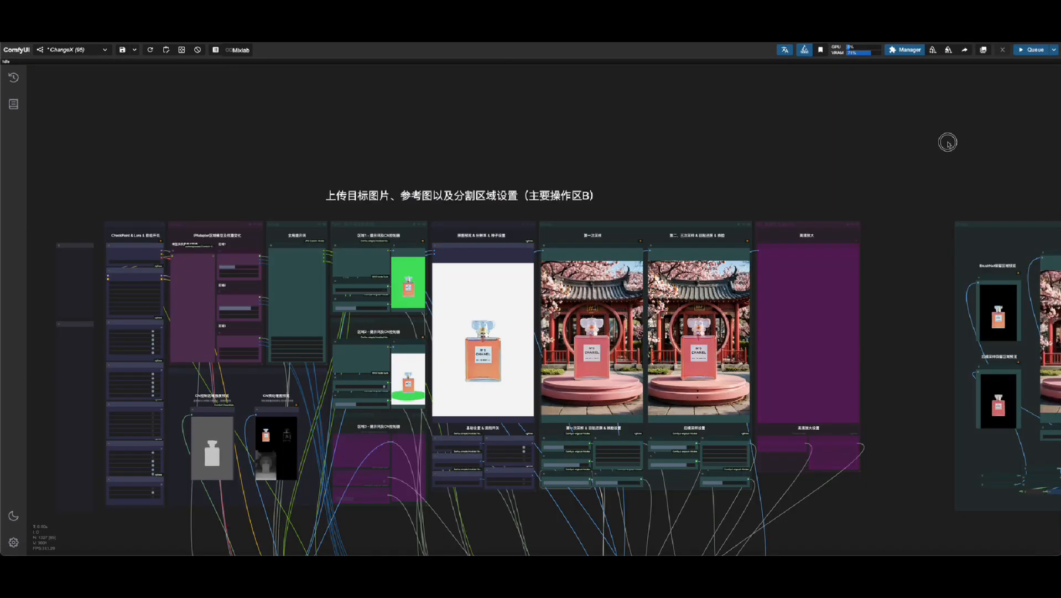
{"action": "left_click_drag", "start_coordinate": [964, 143], "coordinate": [531, 111]}
{"action": "left_click_drag", "start_coordinate": [935, 165], "coordinate": [762, 150]}
{"action": "scroll", "coordinate": [640, 249], "scroll_direction": "up", "scroll_amount": 10}
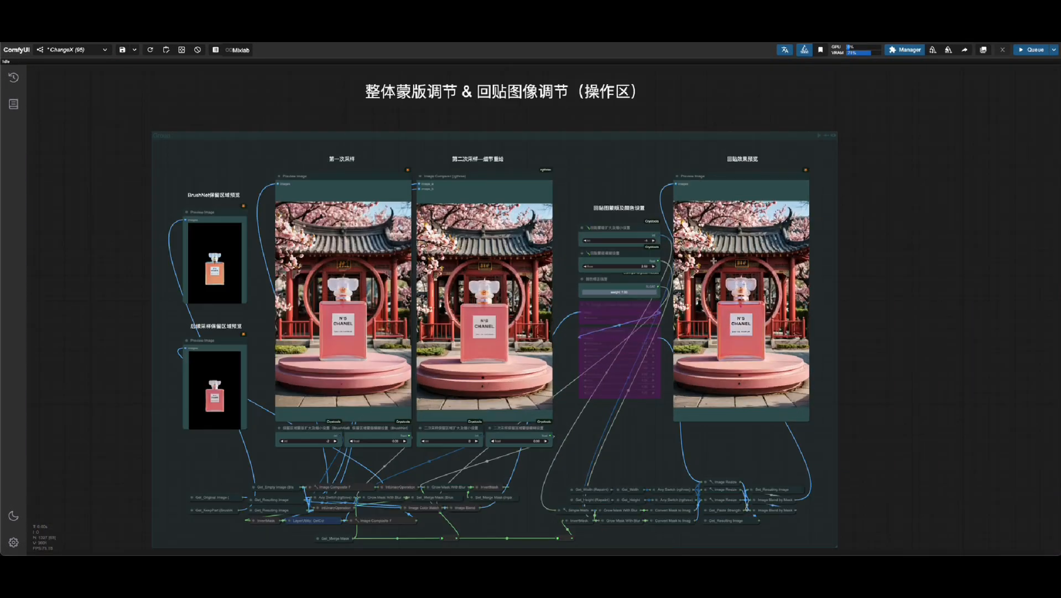
{"action": "scroll", "coordinate": [564, 267], "scroll_direction": "up", "scroll_amount": 3}
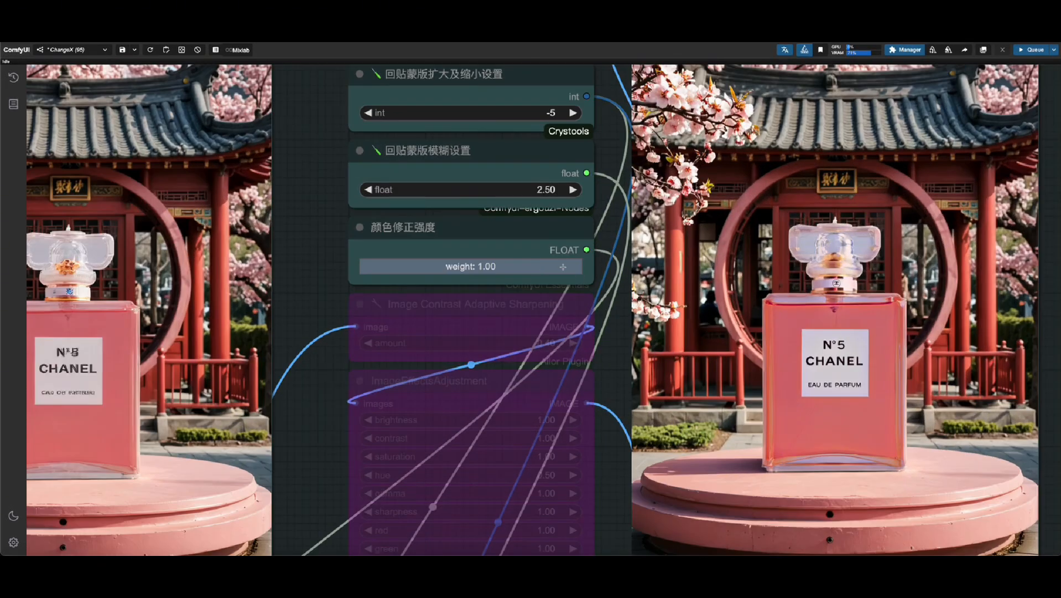
{"action": "left_click", "coordinate": [432, 241]}
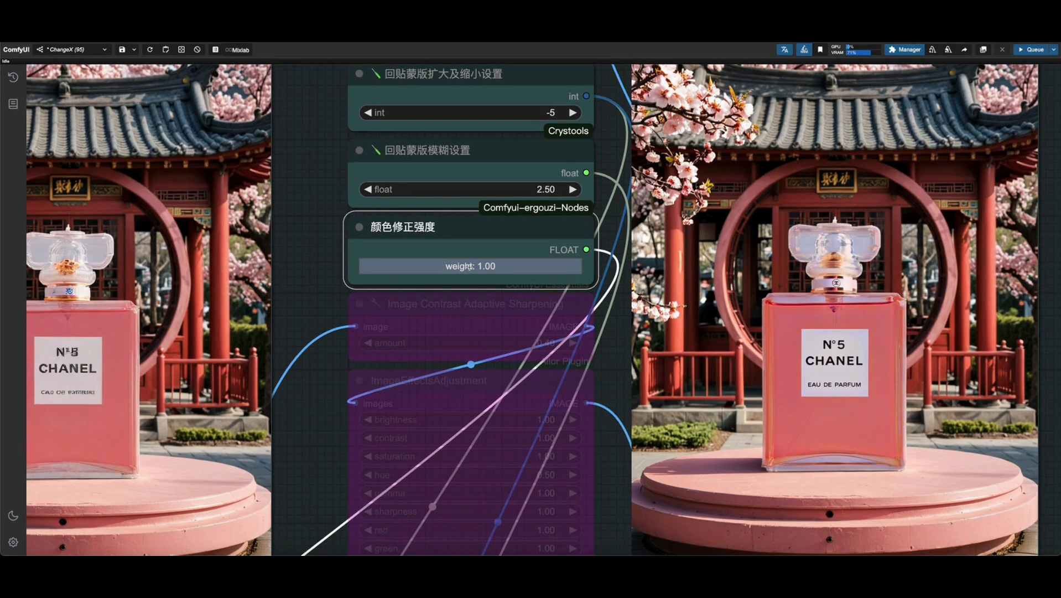
{"action": "left_click_drag", "start_coordinate": [469, 266], "coordinate": [343, 260]}
{"action": "right_click", "coordinate": [843, 256]}
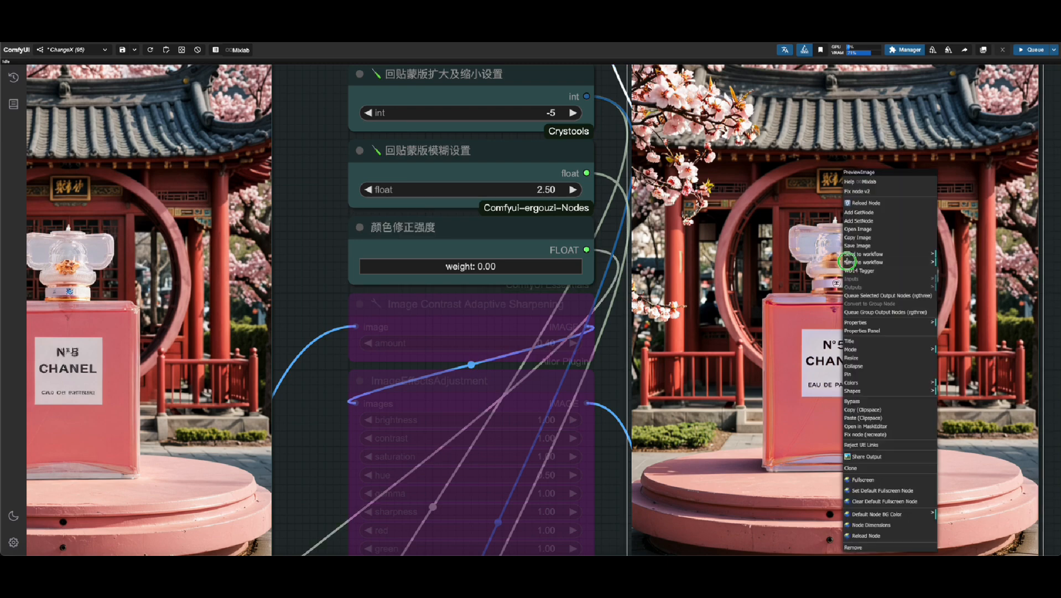
{"action": "left_click", "coordinate": [906, 295]}
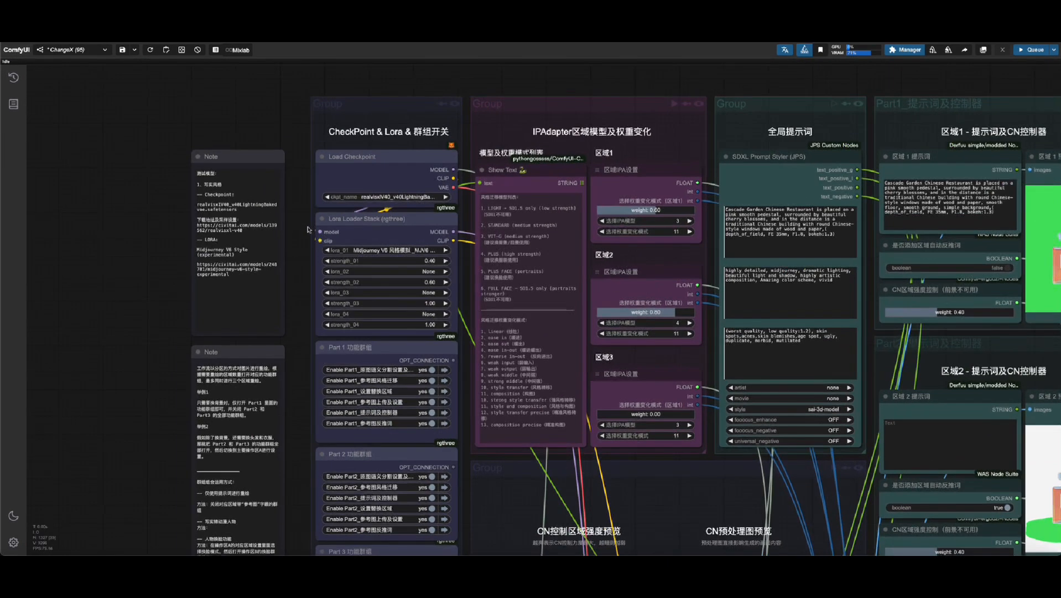
Choose the LoRA for the lora_01 slot of the Lora Loader Stack
{"action": "scroll", "coordinate": [338, 253], "scroll_direction": "up", "scroll_amount": 10}
{"action": "scroll", "coordinate": [338, 254], "scroll_direction": "down", "scroll_amount": 4}
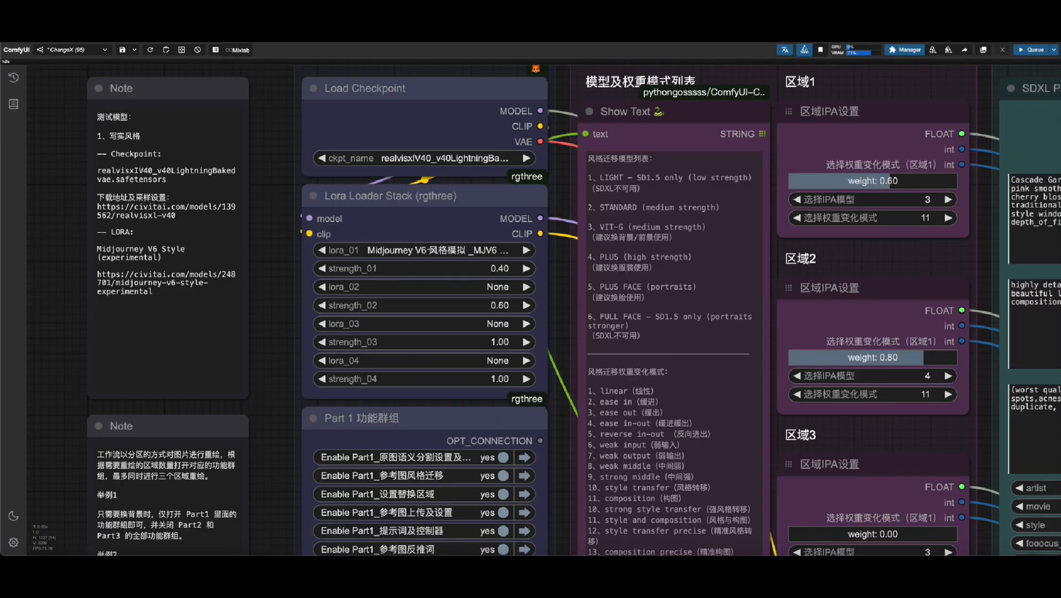
{"action": "left_click", "coordinate": [429, 250]}
{"action": "left_click", "coordinate": [357, 172]}
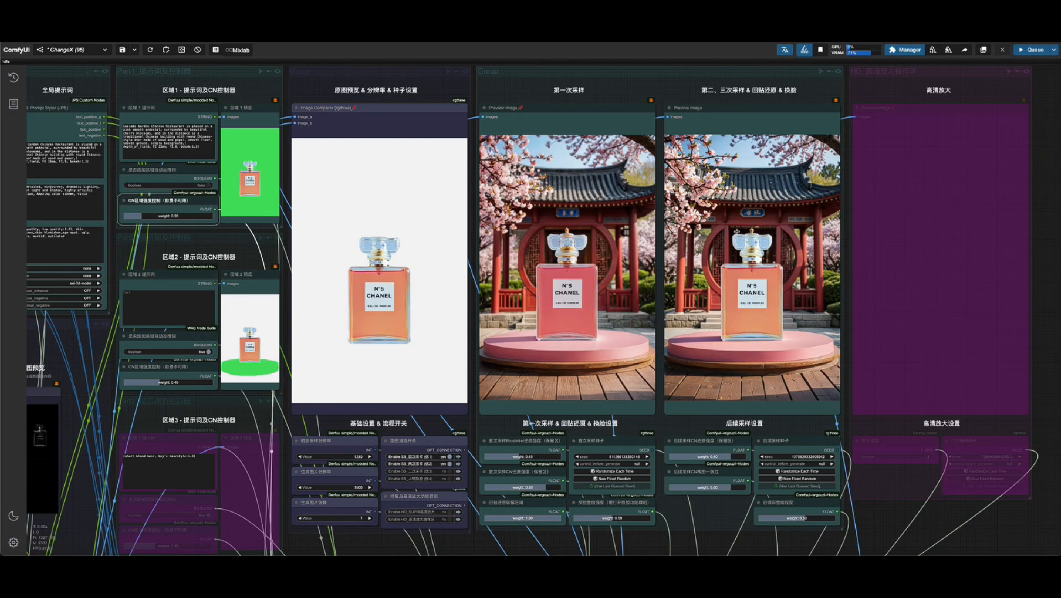
Queue the output of the paste-back preview and enable the HD_SUPIR高清放大 and HD_高清放大操作区 groups
{"action": "right_click", "coordinate": [737, 231]}
{"action": "left_click", "coordinate": [765, 229]}
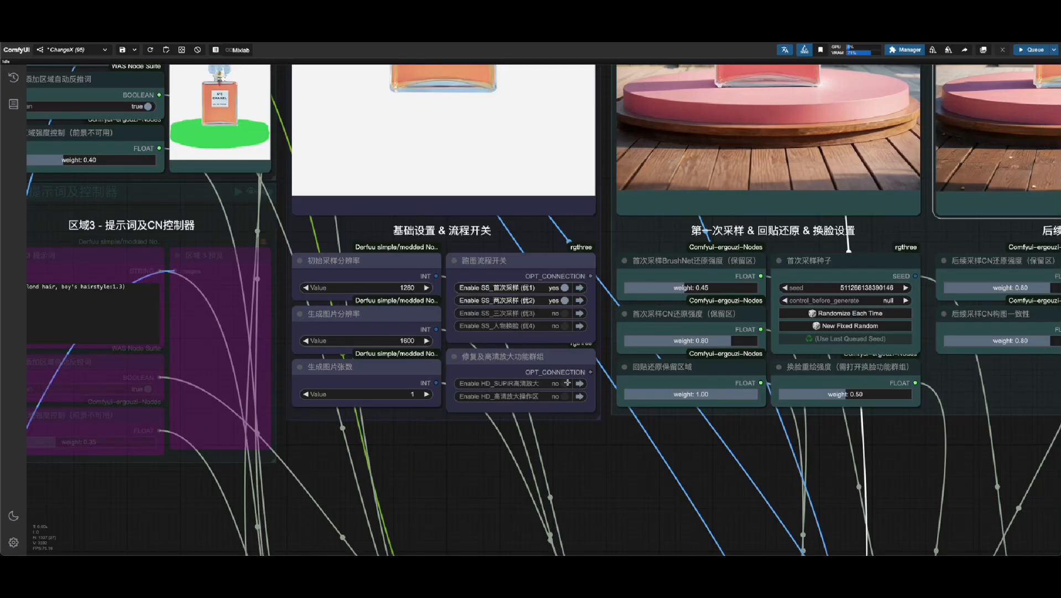
{"action": "left_click", "coordinate": [568, 383]}
{"action": "left_click", "coordinate": [564, 396]}
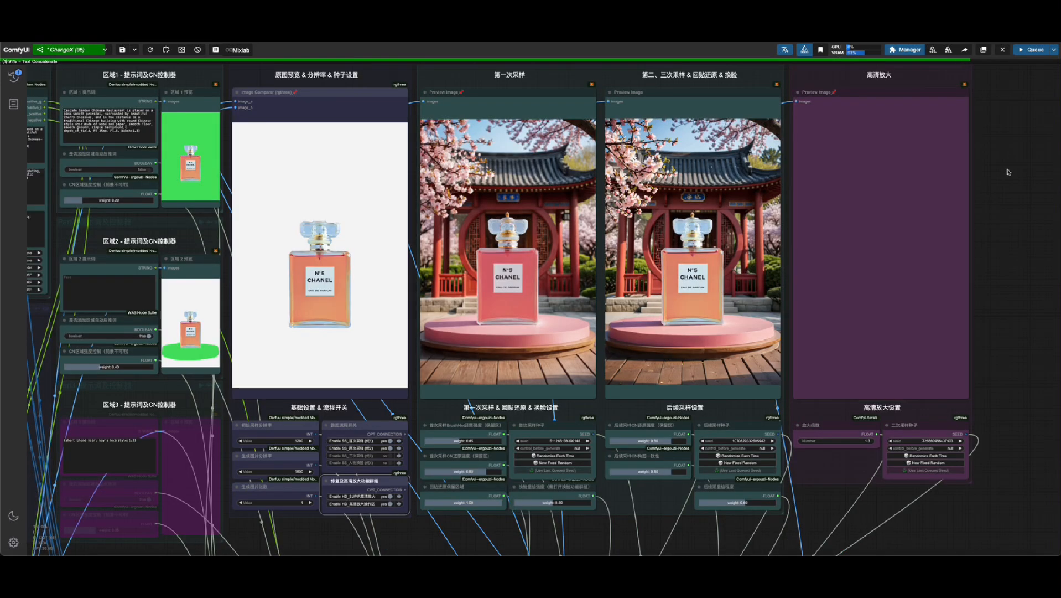
View the upscaled perfume image full screen and examine the bottle and pedestal up close
{"action": "right_click", "coordinate": [864, 213]}
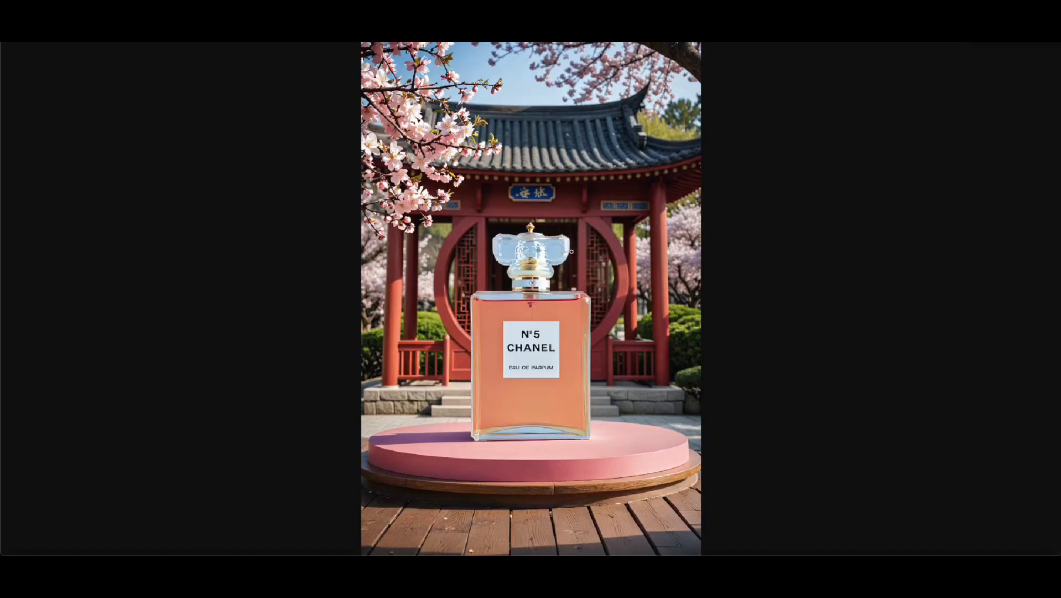
{"action": "left_click", "coordinate": [522, 263]}
{"action": "scroll", "coordinate": [525, 261], "scroll_direction": "down", "scroll_amount": 4}
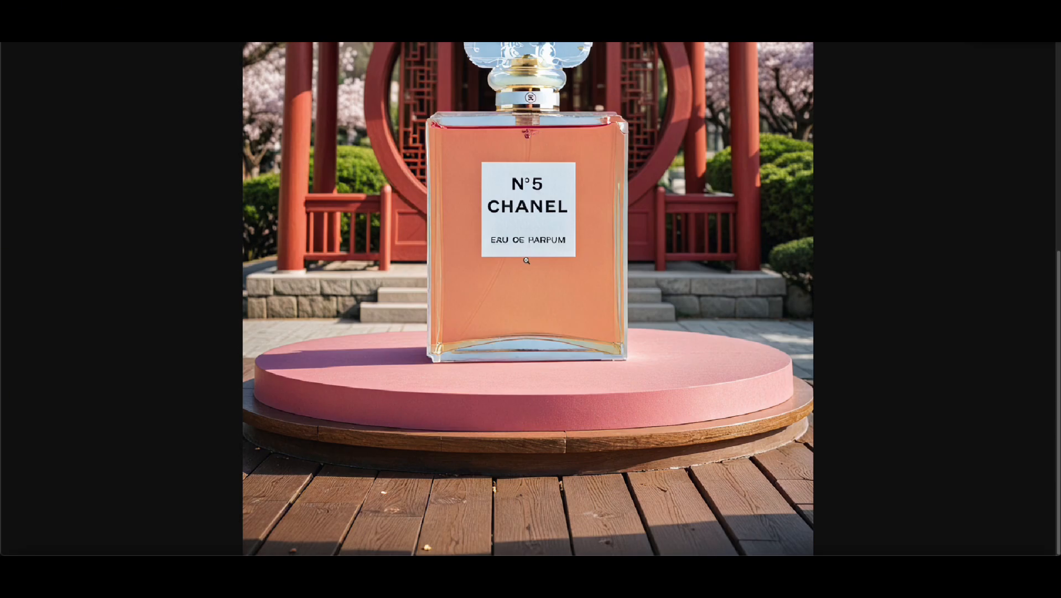
{"action": "left_click", "coordinate": [526, 260]}
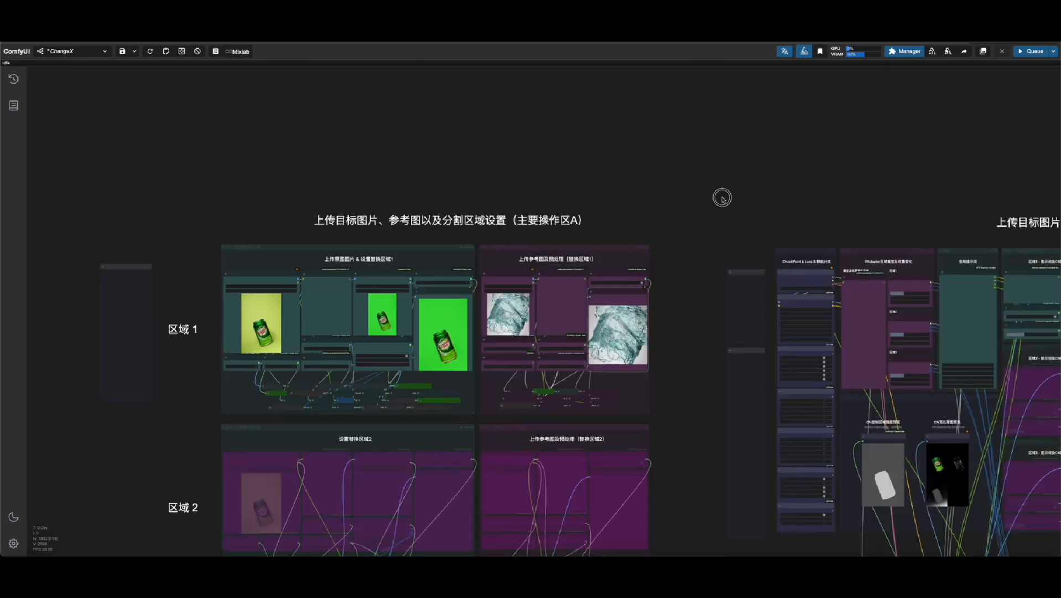
Copy the cut-out can from its image preview and paste it into a new 856 × 1280 px document in Photoshop
{"action": "left_click_drag", "start_coordinate": [722, 197], "coordinate": [178, 151]}
{"action": "left_click_drag", "start_coordinate": [761, 306], "coordinate": [694, 285]}
{"action": "scroll", "coordinate": [830, 255], "scroll_direction": "up", "scroll_amount": 8}
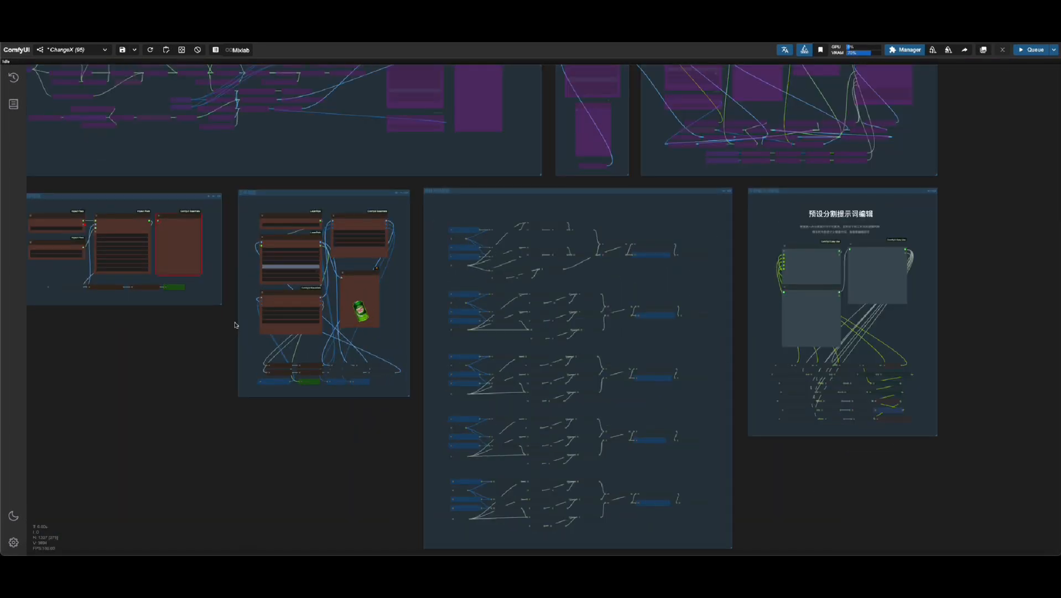
{"action": "scroll", "coordinate": [462, 280], "scroll_direction": "up", "scroll_amount": 10}
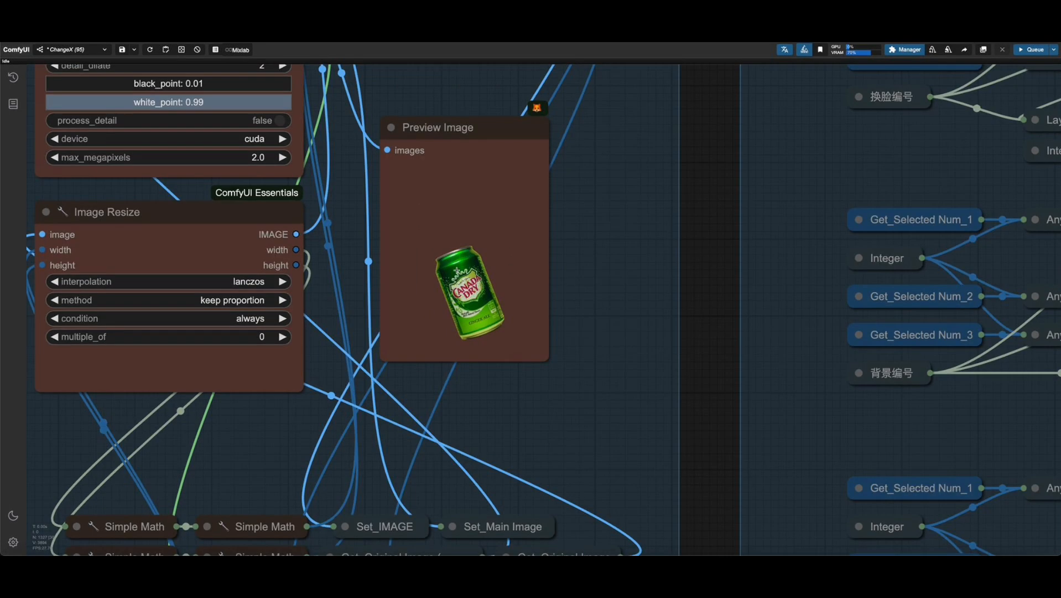
{"action": "right_click", "coordinate": [476, 271]}
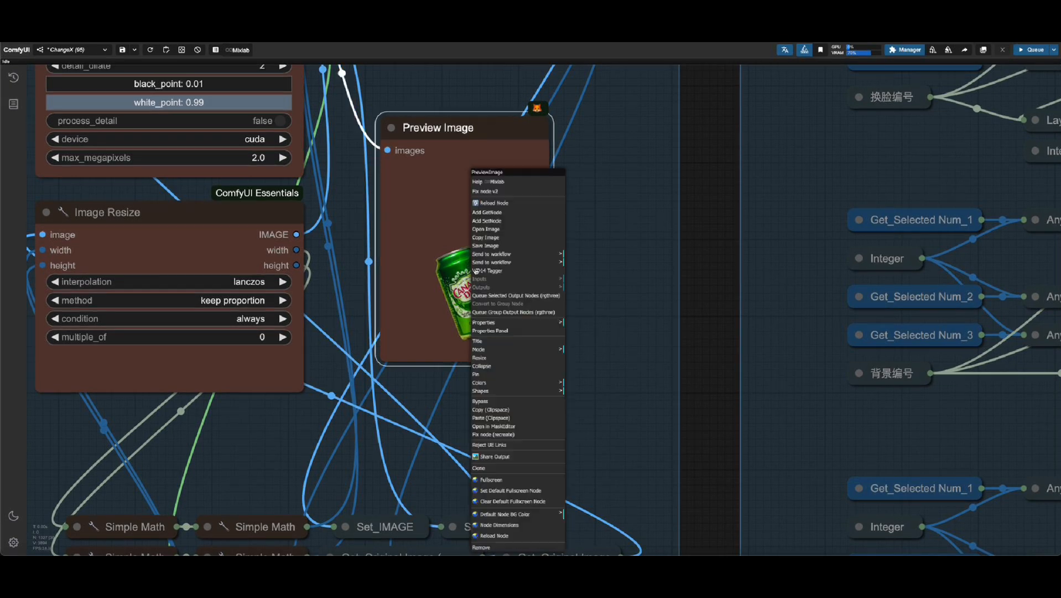
{"action": "left_click", "coordinate": [487, 237]}
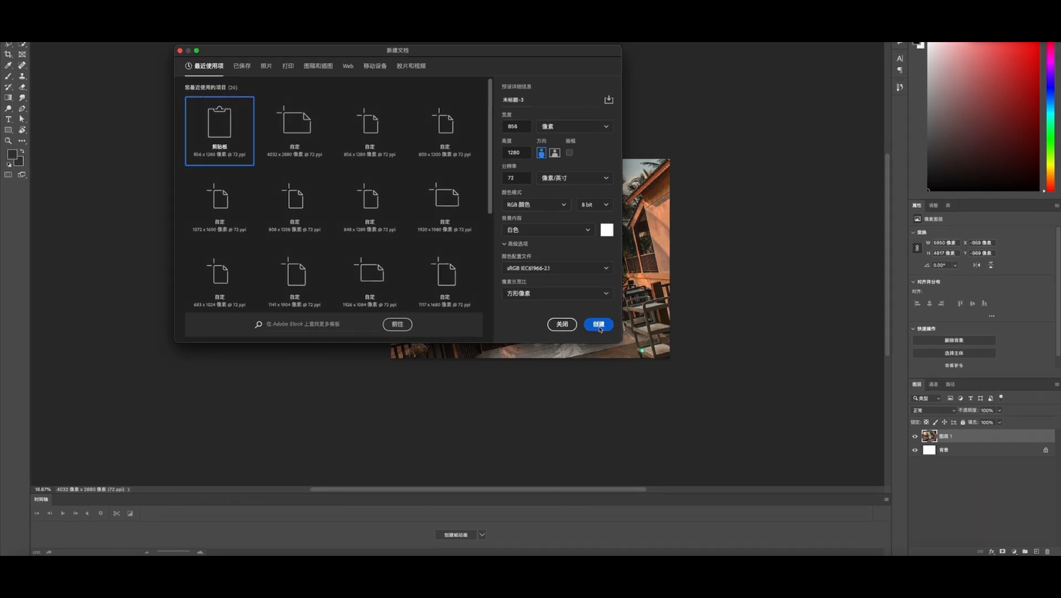
{"action": "left_click", "coordinate": [599, 327]}
{"action": "key", "text": "super+v"}
Add a layer beneath the can and fill the upper background area with pure blue using a large brush
{"action": "key", "text": "ctrl+shift+alt+n"}
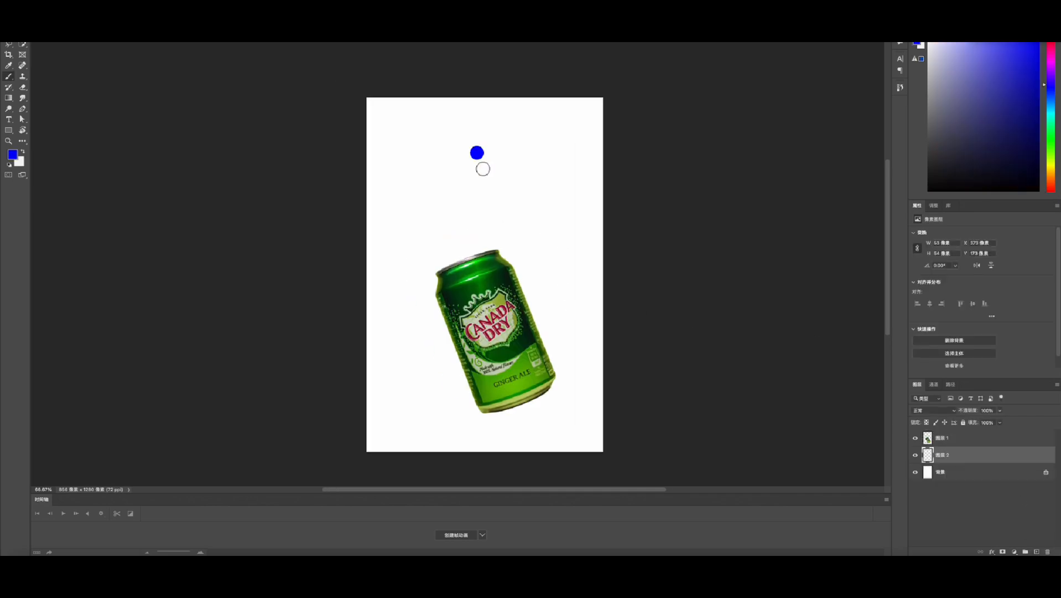
{"action": "key", "text": "bracketright"}
{"action": "key", "text": "bracketright"}
{"action": "key", "text": "bracketright"}
{"action": "mouse_move", "coordinate": [477, 158]}
{"action": "left_mouse_down"}
{"action": "mouse_move", "coordinate": [387, 264]}
{"action": "mouse_move", "coordinate": [577, 216]}
{"action": "mouse_move", "coordinate": [580, 308]}
{"action": "left_mouse_up"}
Paint the lower ground area pure red on its own layer and place that layer beneath the blue one
{"action": "left_click", "coordinate": [12, 154]}
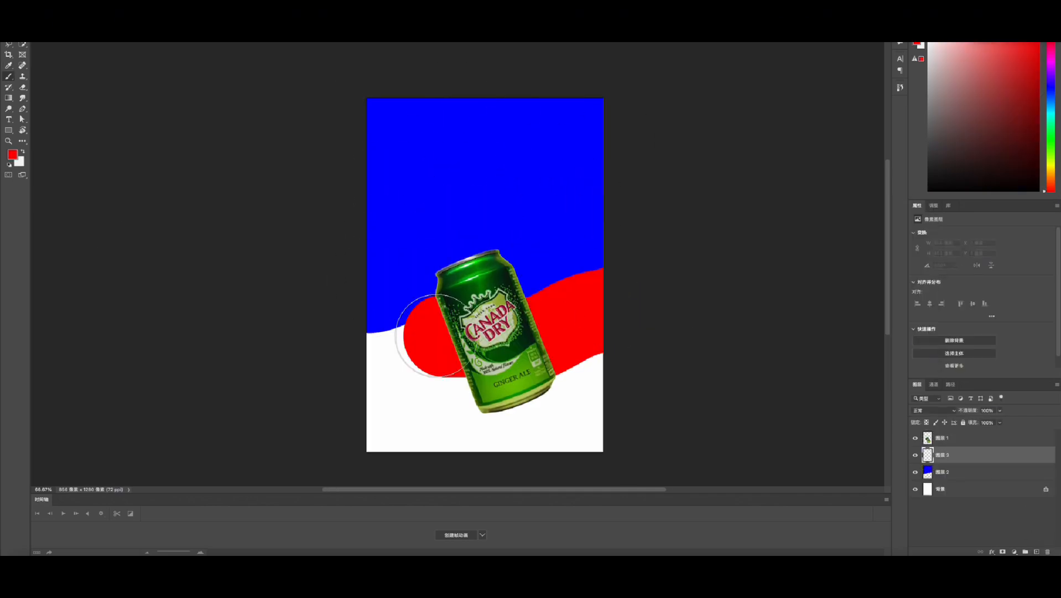
{"action": "mouse_move", "coordinate": [432, 335]}
{"action": "left_mouse_down"}
{"action": "mouse_move", "coordinate": [542, 396]}
{"action": "mouse_move", "coordinate": [591, 314]}
{"action": "left_mouse_up"}
{"action": "left_click_drag", "start_coordinate": [963, 455], "coordinate": [964, 480]}
Paint a pure green liquid splash around the can's base on a new layer placed above the can layer
{"action": "left_click", "coordinate": [964, 455]}
{"action": "key", "text": "super+shift+alt+n"}
{"action": "left_click", "coordinate": [12, 154]}
{"action": "left_click", "coordinate": [834, 301]}
{"action": "left_click", "coordinate": [910, 227]}
{"action": "left_click_drag", "start_coordinate": [499, 395], "coordinate": [483, 386]}
{"action": "left_click_drag", "start_coordinate": [964, 455], "coordinate": [964, 431]}
{"action": "mouse_move", "coordinate": [480, 384]}
{"action": "left_mouse_down"}
{"action": "mouse_move", "coordinate": [509, 396]}
{"action": "mouse_move", "coordinate": [464, 341]}
{"action": "mouse_move", "coordinate": [531, 391]}
{"action": "left_mouse_up"}
{"action": "mouse_move", "coordinate": [547, 377]}
{"action": "left_mouse_down"}
{"action": "mouse_move", "coordinate": [561, 329]}
{"action": "mouse_move", "coordinate": [574, 372]}
{"action": "left_mouse_up"}
{"action": "left_click_drag", "start_coordinate": [408, 395], "coordinate": [533, 400]}
Paint a large green liquid burst rising from the can's opening to the upper-left corner of the canvas
{"action": "left_click_drag", "start_coordinate": [458, 248], "coordinate": [372, 124]}
{"action": "mouse_move", "coordinate": [464, 86]}
{"action": "left_mouse_down"}
{"action": "mouse_move", "coordinate": [476, 194]}
{"action": "mouse_move", "coordinate": [466, 242]}
{"action": "left_mouse_up"}
{"action": "scroll", "coordinate": [454, 207], "scroll_direction": "up", "scroll_amount": 1}
{"action": "key", "text": "bracketright"}
{"action": "key", "text": "bracketright"}
{"action": "key", "text": "bracketright"}
{"action": "key", "text": "bracketright"}
{"action": "key", "text": "bracketright"}
{"action": "left_click_drag", "start_coordinate": [383, 94], "coordinate": [449, 185]}
Dab small green droplets around the upper liquid burst with a smaller brush
{"action": "key", "text": "bracketleft"}
{"action": "key", "text": "bracketleft"}
{"action": "key", "text": "bracketleft"}
{"action": "key", "text": "bracketleft"}
{"action": "key", "text": "bracketleft"}
{"action": "left_click", "coordinate": [404, 197]}
{"action": "left_click", "coordinate": [412, 212]}
{"action": "left_click", "coordinate": [394, 245]}
{"action": "left_click", "coordinate": [504, 193]}
{"action": "left_click", "coordinate": [478, 100]}
{"action": "left_click_drag", "start_coordinate": [378, 172], "coordinate": [394, 187]}
Dab small green droplets around the splashes on both sides of the can's base
{"action": "mouse_move", "coordinate": [560, 331]}
{"action": "left_mouse_down"}
{"action": "mouse_move", "coordinate": [543, 377]}
{"action": "mouse_move", "coordinate": [577, 354]}
{"action": "left_mouse_up"}
{"action": "left_click", "coordinate": [589, 336]}
{"action": "left_click", "coordinate": [600, 344]}
{"action": "left_click", "coordinate": [590, 326]}
{"action": "left_click", "coordinate": [587, 323]}
{"action": "left_click", "coordinate": [552, 329]}
{"action": "left_click", "coordinate": [413, 339]}
{"action": "left_click", "coordinate": [392, 387]}
Refine the shape of the green splashes with the Eraser and the Brush
{"action": "left_click", "coordinate": [22, 87]}
{"action": "mouse_move", "coordinate": [459, 338]}
{"action": "left_mouse_down"}
{"action": "mouse_move", "coordinate": [473, 349]}
{"action": "mouse_move", "coordinate": [416, 360]}
{"action": "left_mouse_up"}
{"action": "mouse_move", "coordinate": [456, 265]}
{"action": "left_mouse_down"}
{"action": "mouse_move", "coordinate": [466, 259]}
{"action": "mouse_move", "coordinate": [472, 275]}
{"action": "mouse_move", "coordinate": [528, 232]}
{"action": "mouse_move", "coordinate": [466, 278]}
{"action": "mouse_move", "coordinate": [576, 330]}
{"action": "mouse_move", "coordinate": [706, 266]}
{"action": "left_mouse_up"}
{"action": "key", "text": "b"}
{"action": "key", "text": "bracketright"}
{"action": "key", "text": "bracketright"}
{"action": "mouse_move", "coordinate": [252, 105]}
{"action": "left_mouse_down"}
{"action": "mouse_move", "coordinate": [324, 225]}
{"action": "mouse_move", "coordinate": [333, 188]}
{"action": "mouse_move", "coordinate": [320, 167]}
{"action": "left_mouse_up"}
{"action": "scroll", "coordinate": [536, 170], "scroll_direction": "down", "scroll_amount": 8}
{"action": "mouse_move", "coordinate": [606, 77]}
{"action": "left_mouse_down"}
{"action": "mouse_move", "coordinate": [634, 191]}
{"action": "mouse_move", "coordinate": [604, 256]}
{"action": "left_mouse_up"}
{"action": "scroll", "coordinate": [415, 191], "scroll_direction": "down", "scroll_amount": 3}
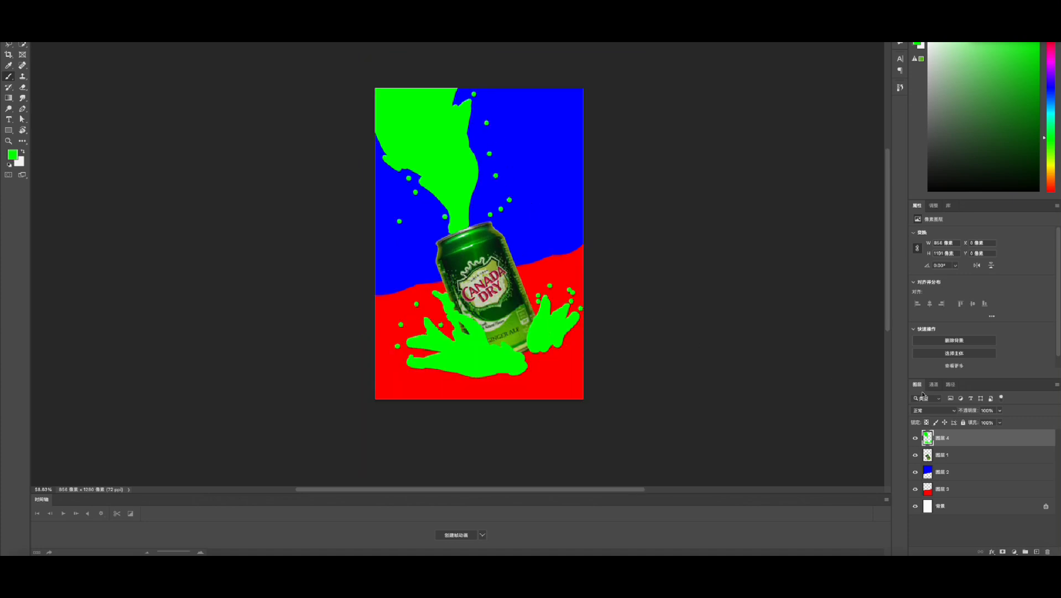
Apply a Color Overlay of black (000000) to the can layer
{"action": "double_click", "coordinate": [993, 460]}
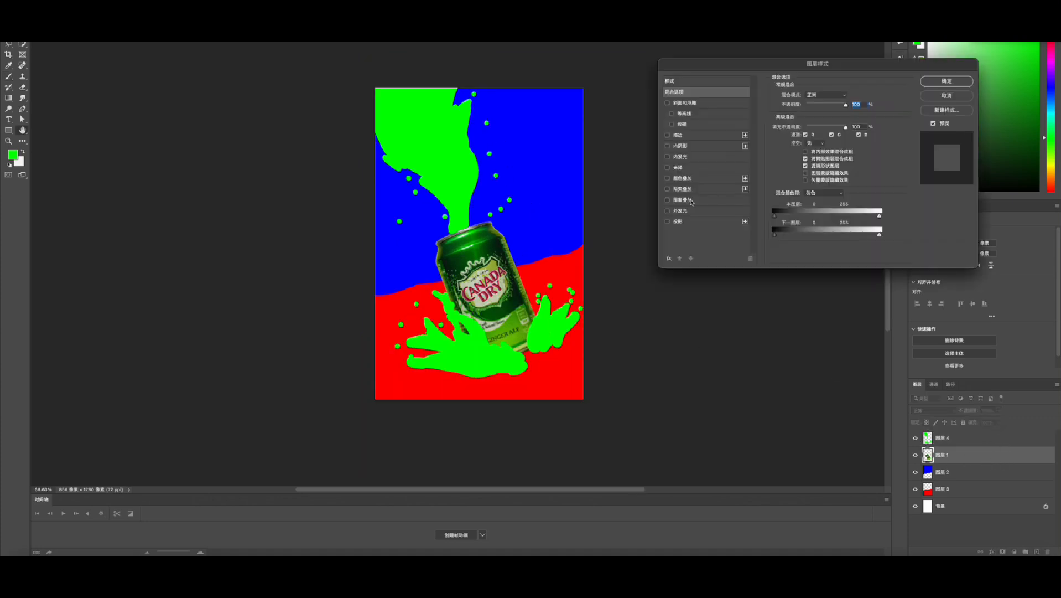
{"action": "left_click", "coordinate": [680, 178]}
{"action": "left_click", "coordinate": [847, 97]}
{"action": "left_click_drag", "start_coordinate": [739, 306], "coordinate": [723, 340]}
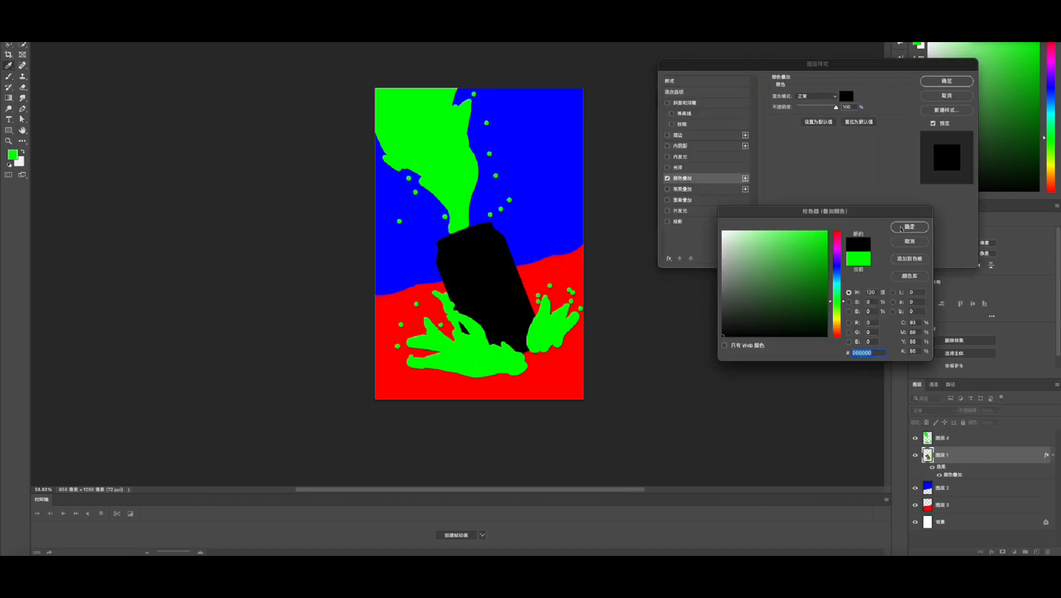
{"action": "left_click", "coordinate": [909, 228]}
{"action": "left_click", "coordinate": [948, 80]}
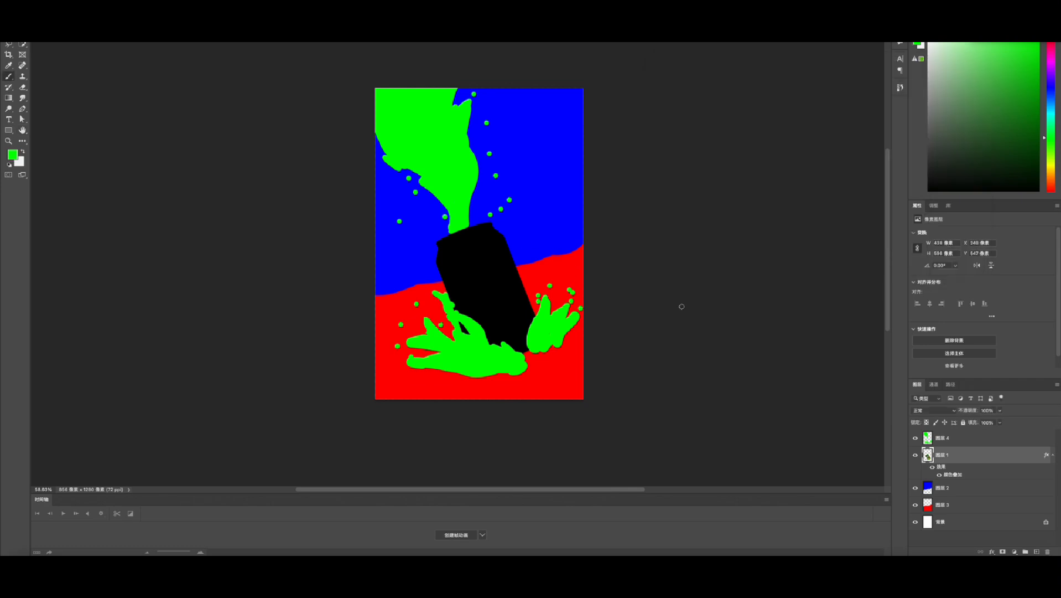
Export the painted colour map for the web as a JPG into the 下载 folder
{"action": "key", "text": "super+alt+shift+s"}
{"action": "key", "text": "Return"}
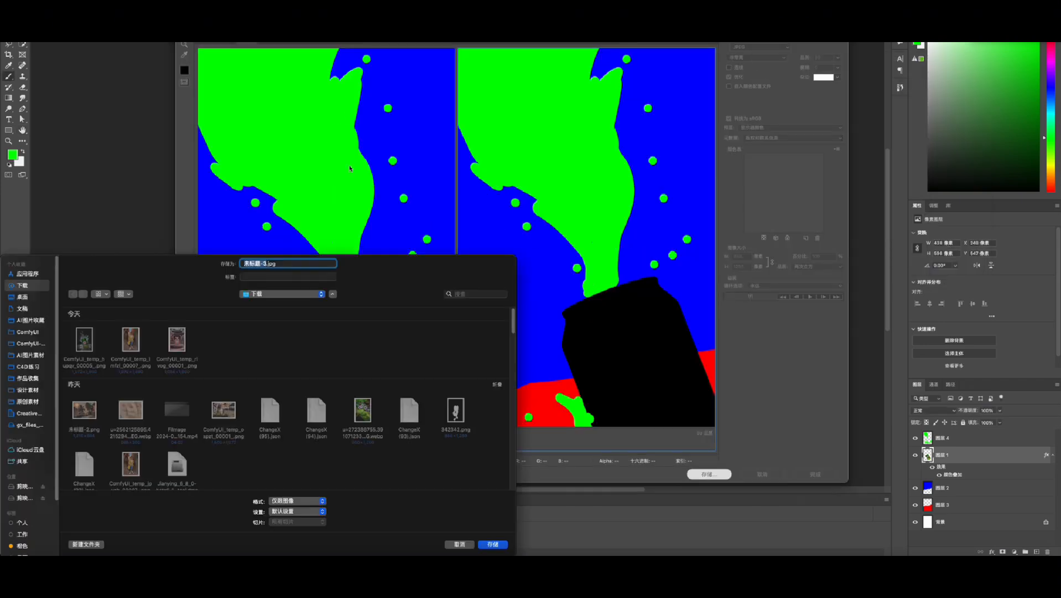
{"action": "key", "text": "Return"}
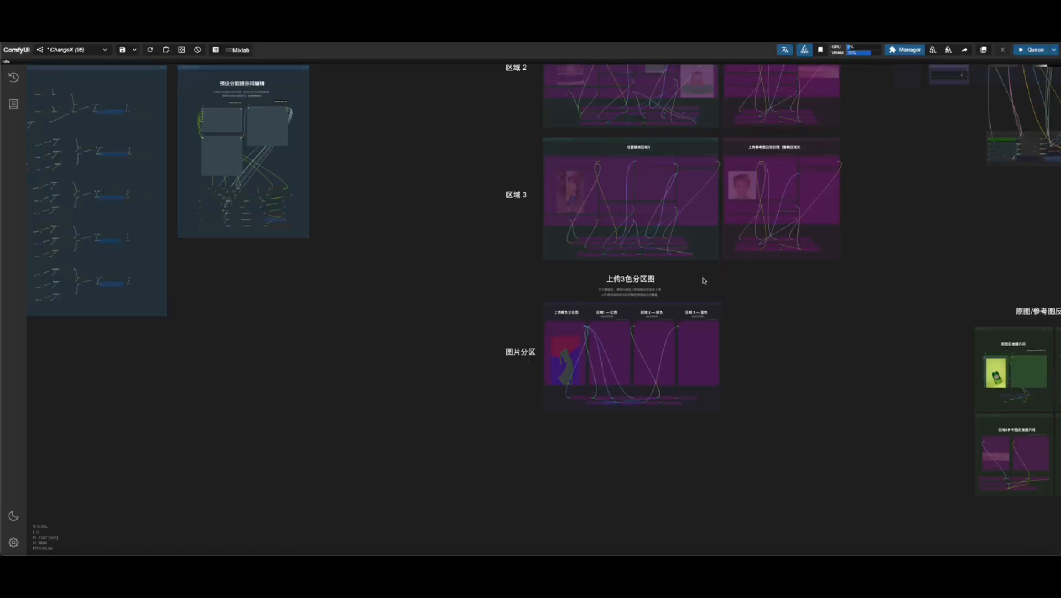
In ComfyUI, enable the 上传3色分区图 group and upload the exported colour map from the 下载 folder
{"action": "scroll", "coordinate": [762, 387], "scroll_direction": "up", "scroll_amount": 4}
{"action": "left_click_drag", "start_coordinate": [761, 388], "coordinate": [931, 278]}
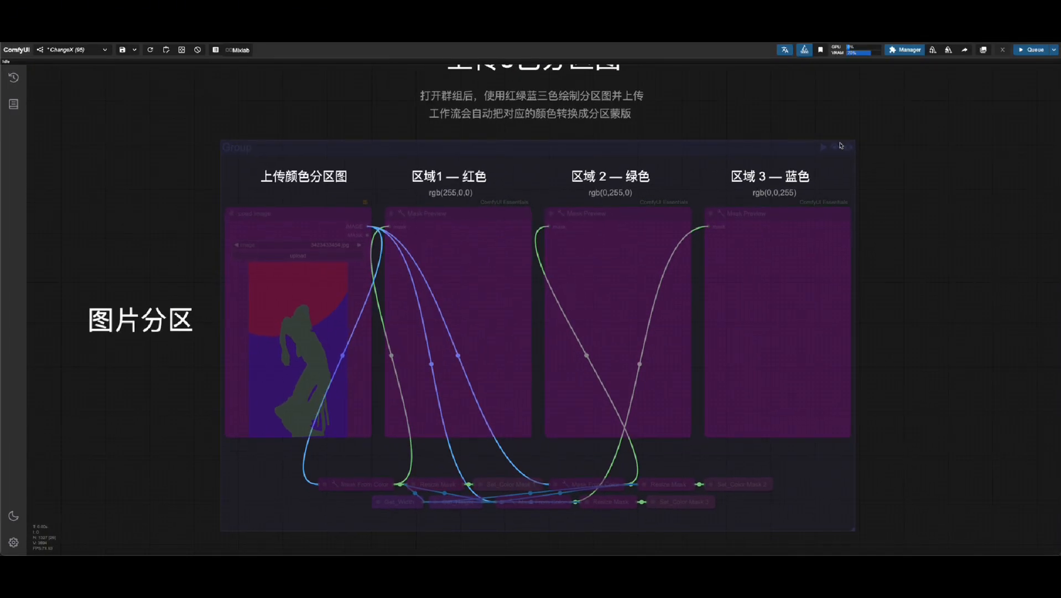
{"action": "left_click", "coordinate": [838, 147]}
{"action": "left_click", "coordinate": [301, 256]}
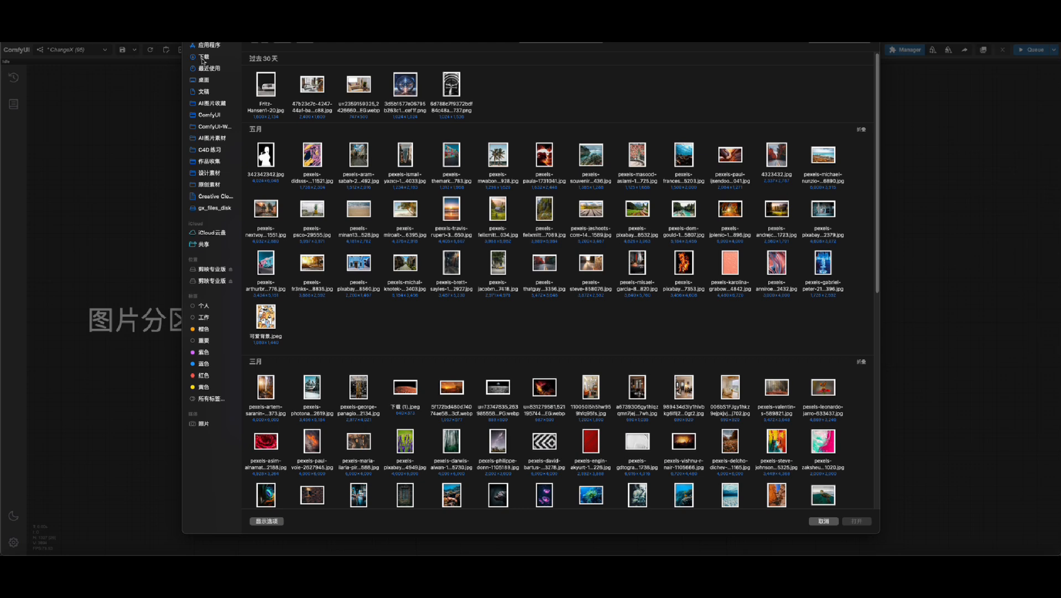
{"action": "left_click", "coordinate": [203, 58]}
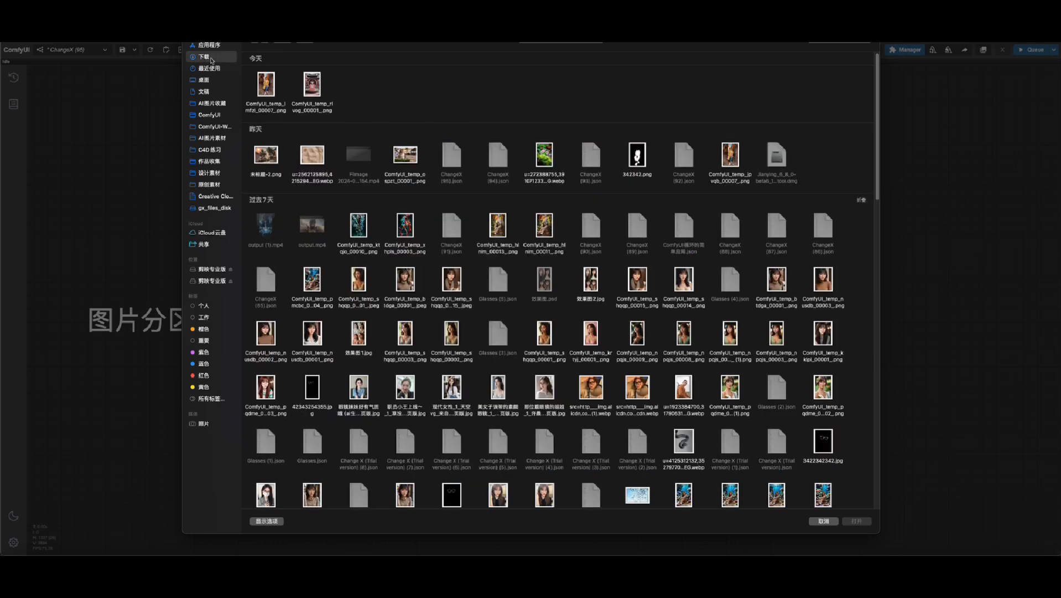
{"action": "double_click", "coordinate": [266, 79]}
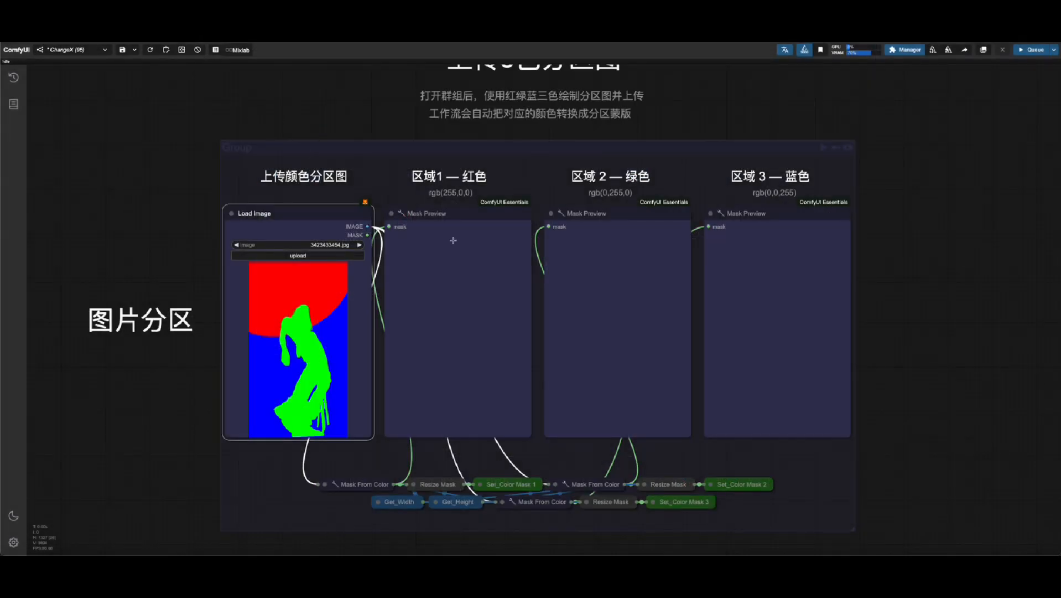
Queue the outputs of the green region 2 and blue region 3 mask previews
{"action": "right_click", "coordinate": [612, 246]}
{"action": "left_click", "coordinate": [644, 318]}
{"action": "right_click", "coordinate": [732, 288]}
{"action": "left_click", "coordinate": [773, 318]}
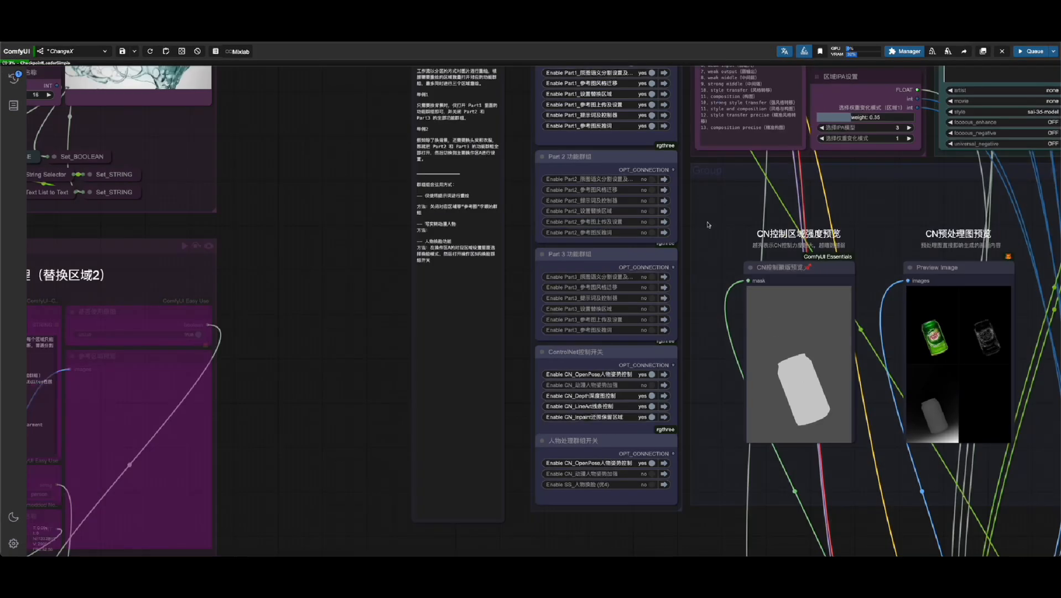
Enable all six function groups of Part 2, from semantic segmentation settings to reference image captioning
{"action": "scroll", "coordinate": [636, 183], "scroll_direction": "up", "scroll_amount": 3}
{"action": "left_click", "coordinate": [637, 156]}
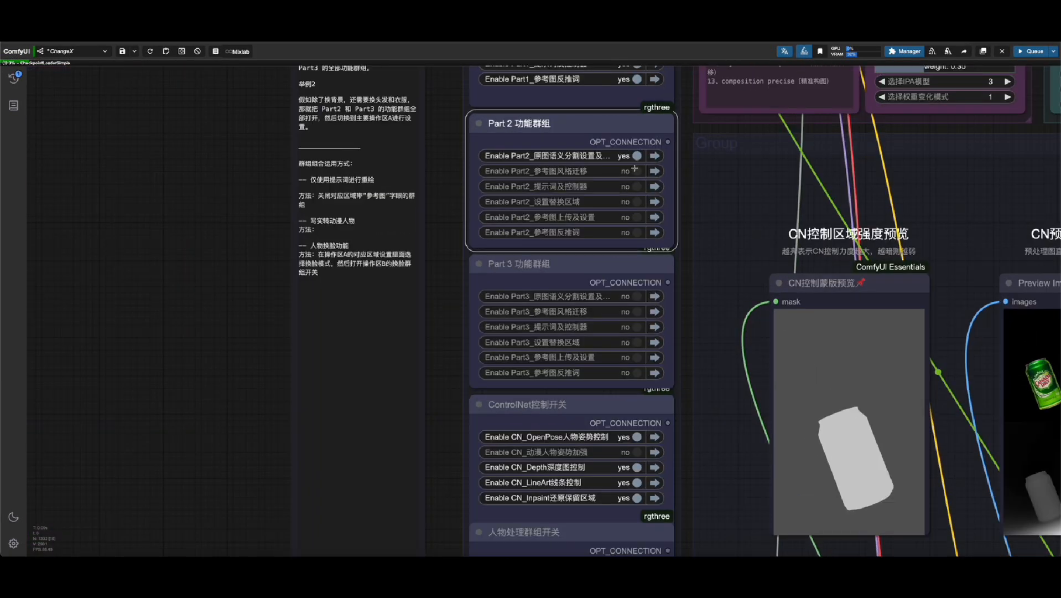
{"action": "left_click", "coordinate": [636, 171]}
{"action": "left_click", "coordinate": [636, 187]}
{"action": "left_click", "coordinate": [636, 202]}
{"action": "left_click", "coordinate": [636, 217]}
{"action": "left_click", "coordinate": [637, 232]}
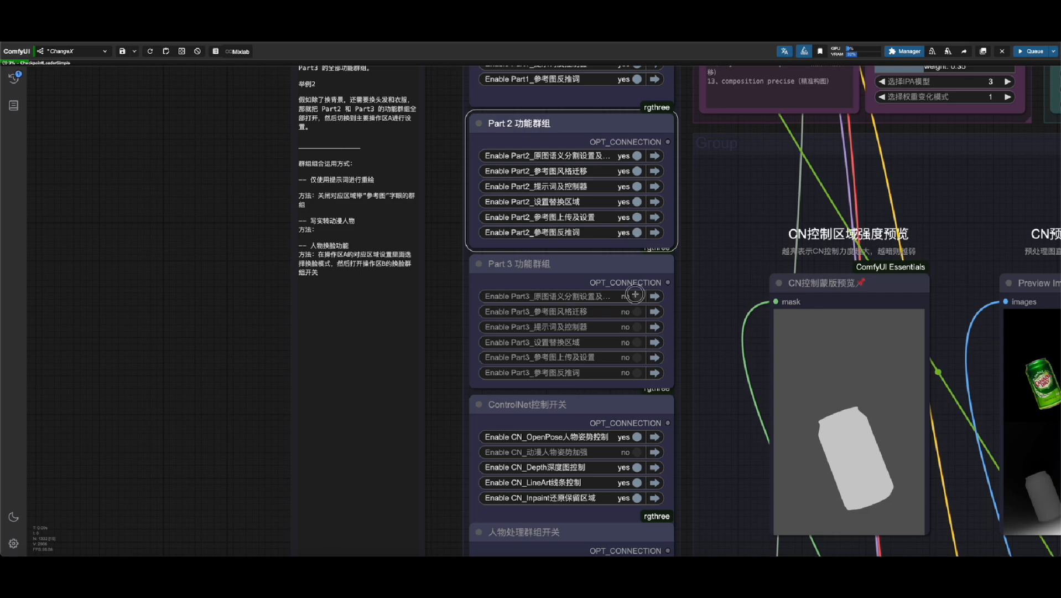
Enable all six function groups of Part 3
{"action": "left_click", "coordinate": [637, 296]}
{"action": "left_click", "coordinate": [636, 312]}
{"action": "left_click", "coordinate": [637, 327]}
{"action": "left_click", "coordinate": [636, 342]}
{"action": "left_click", "coordinate": [637, 357]}
{"action": "left_click", "coordinate": [636, 373]}
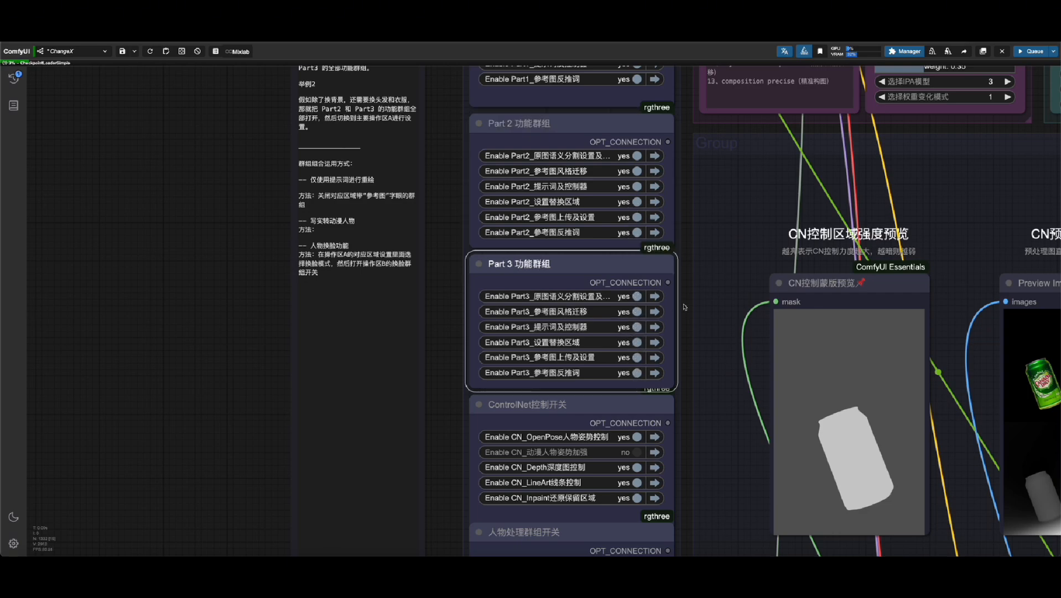
Queue the output of region 2's redraw area preview
{"action": "scroll", "coordinate": [685, 307], "scroll_direction": "down", "scroll_amount": 5}
{"action": "scroll", "coordinate": [684, 307], "scroll_direction": "down", "scroll_amount": 6}
{"action": "scroll", "coordinate": [132, 354], "scroll_direction": "up", "scroll_amount": 12}
{"action": "left_click_drag", "start_coordinate": [92, 256], "coordinate": [41, 214]}
{"action": "right_click", "coordinate": [772, 277]}
{"action": "left_click", "coordinate": [796, 315]}
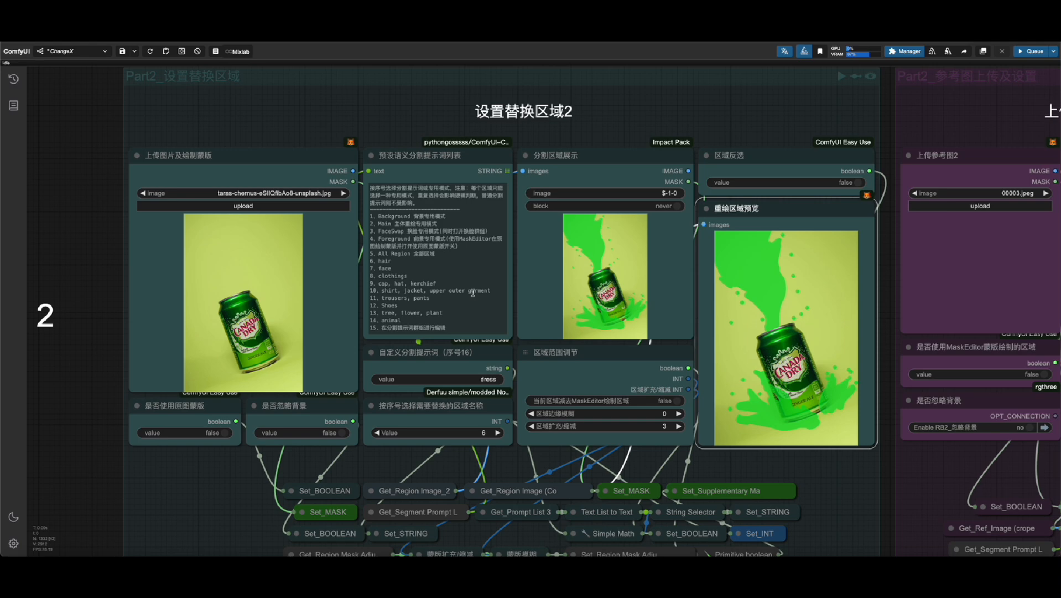
Set region 2's replacement area number to 4, the Foreground mode
{"action": "scroll", "coordinate": [404, 393], "scroll_direction": "up", "scroll_amount": 4}
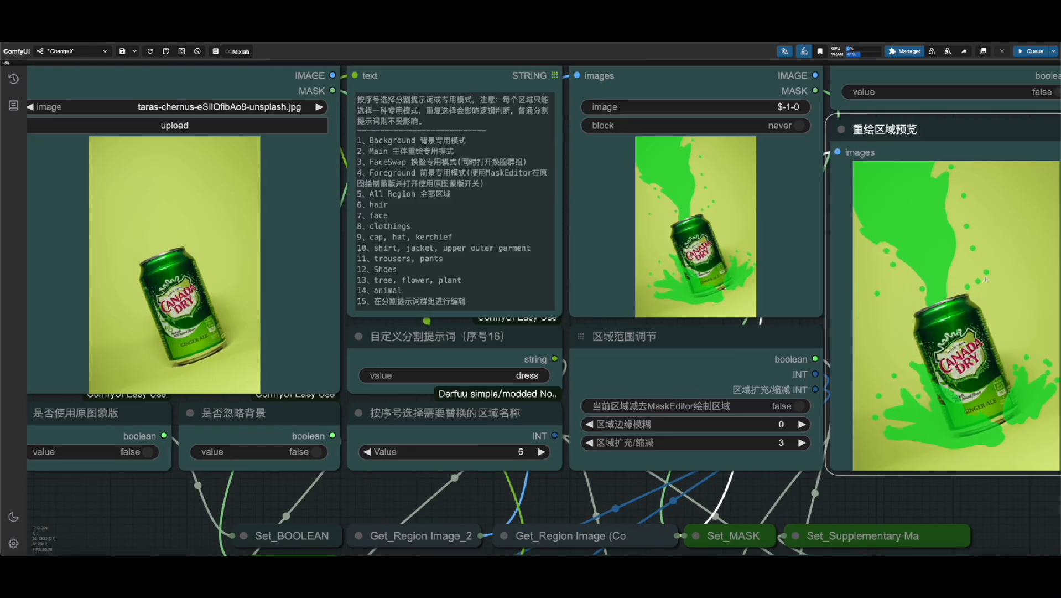
{"action": "left_click", "coordinate": [541, 451]}
{"action": "left_click", "coordinate": [371, 452]}
{"action": "left_click", "coordinate": [370, 452]}
{"action": "left_click", "coordinate": [371, 452]}
{"action": "left_click", "coordinate": [371, 452]}
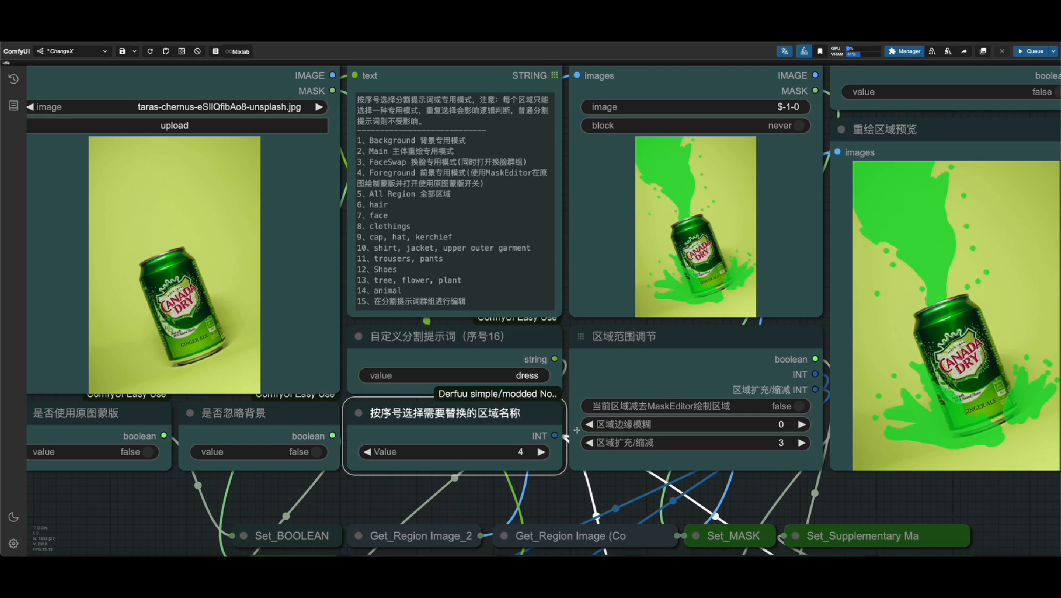
Load 00003.jpeg as region 2's reference image and queue the output of its reference area preview
{"action": "scroll", "coordinate": [576, 430], "scroll_direction": "down", "scroll_amount": 6}
{"action": "scroll", "coordinate": [878, 362], "scroll_direction": "up", "scroll_amount": 2}
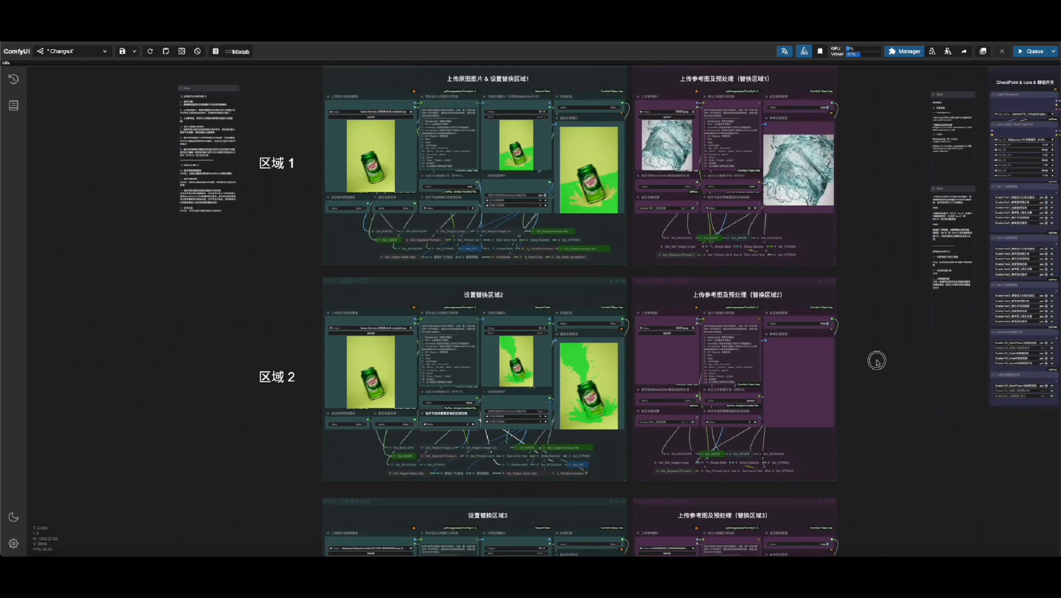
{"action": "scroll", "coordinate": [770, 363], "scroll_direction": "up", "scroll_amount": 11}
{"action": "scroll", "coordinate": [749, 366], "scroll_direction": "down", "scroll_amount": 2}
{"action": "left_click", "coordinate": [461, 247]}
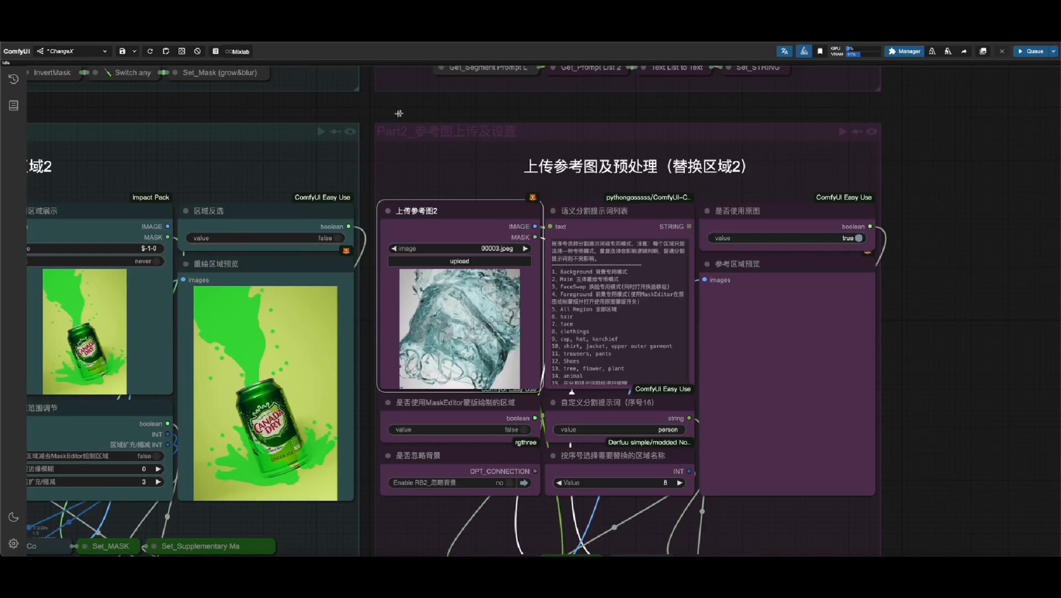
{"action": "right_click", "coordinate": [780, 327]}
{"action": "left_click", "coordinate": [850, 300]}
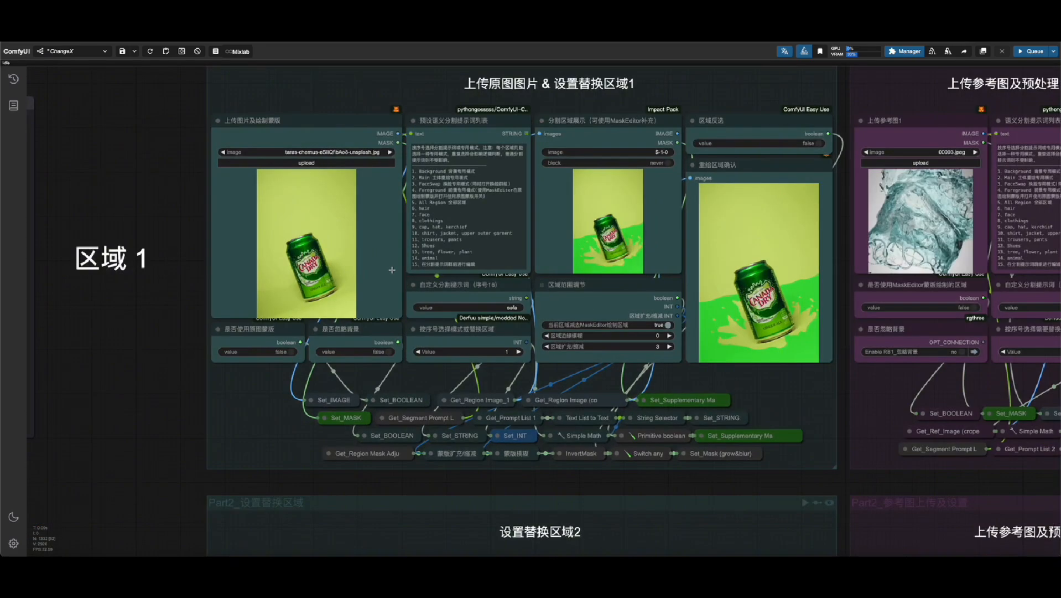
Set region 1's mode or replacement area number to 8
{"action": "scroll", "coordinate": [452, 270], "scroll_direction": "up", "scroll_amount": 2}
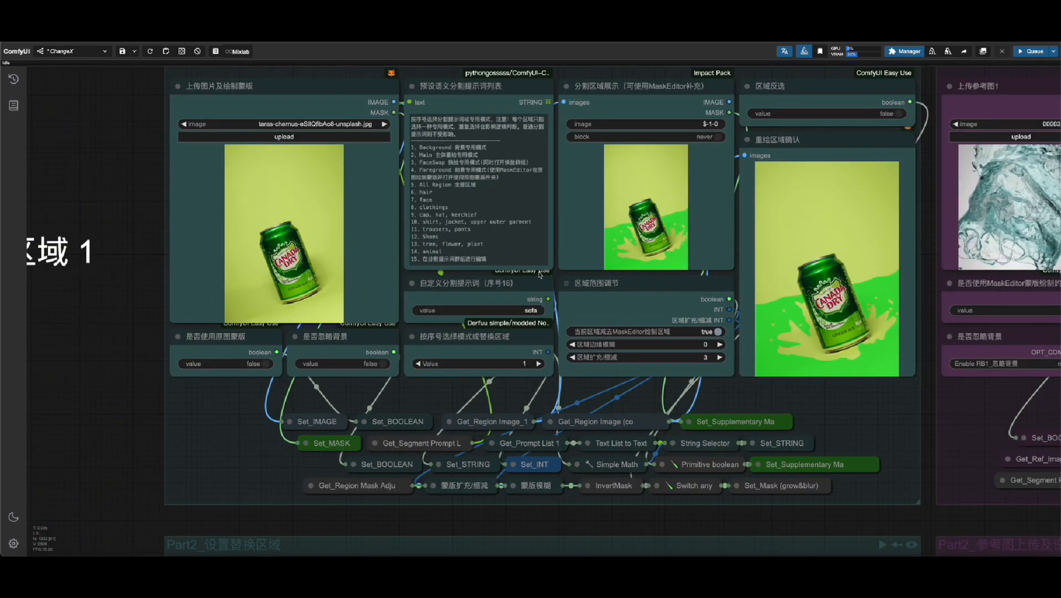
{"action": "left_click_drag", "start_coordinate": [931, 244], "coordinate": [925, 259]}
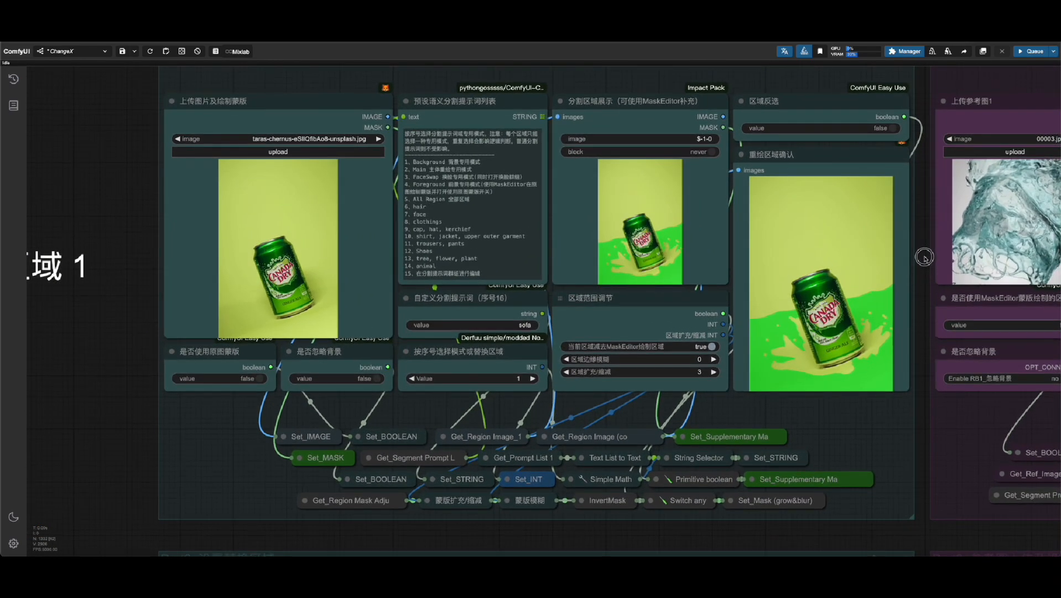
{"action": "left_click", "coordinate": [514, 379]}
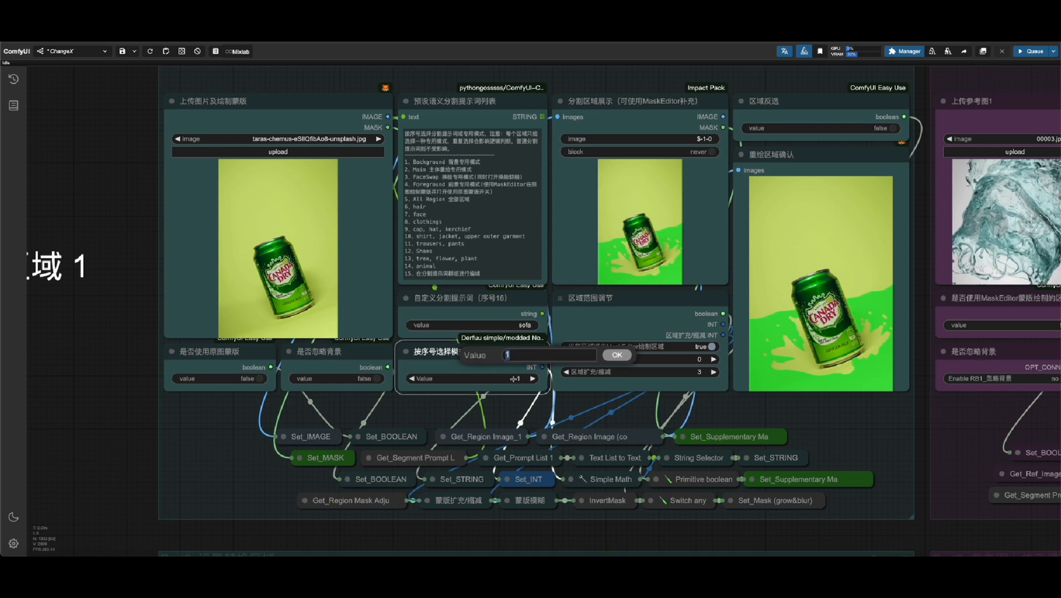
{"action": "type", "text": "8"}
{"action": "key", "text": "Return"}
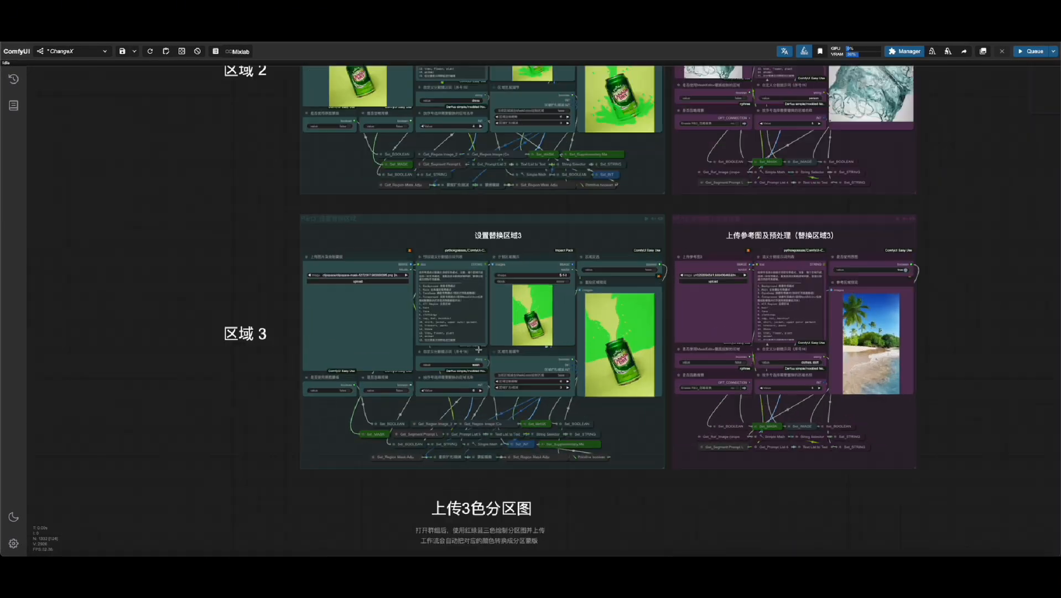
Queue the outputs of region 3's redraw area preview and its reference area preview
{"action": "scroll", "coordinate": [455, 272], "scroll_direction": "up", "scroll_amount": 5}
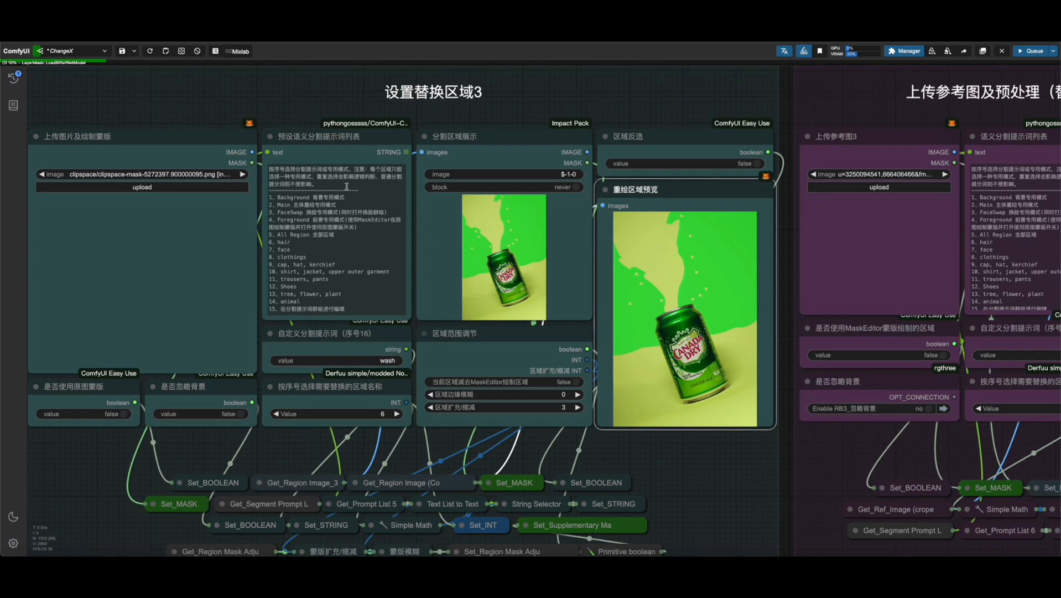
{"action": "left_click", "coordinate": [330, 386]}
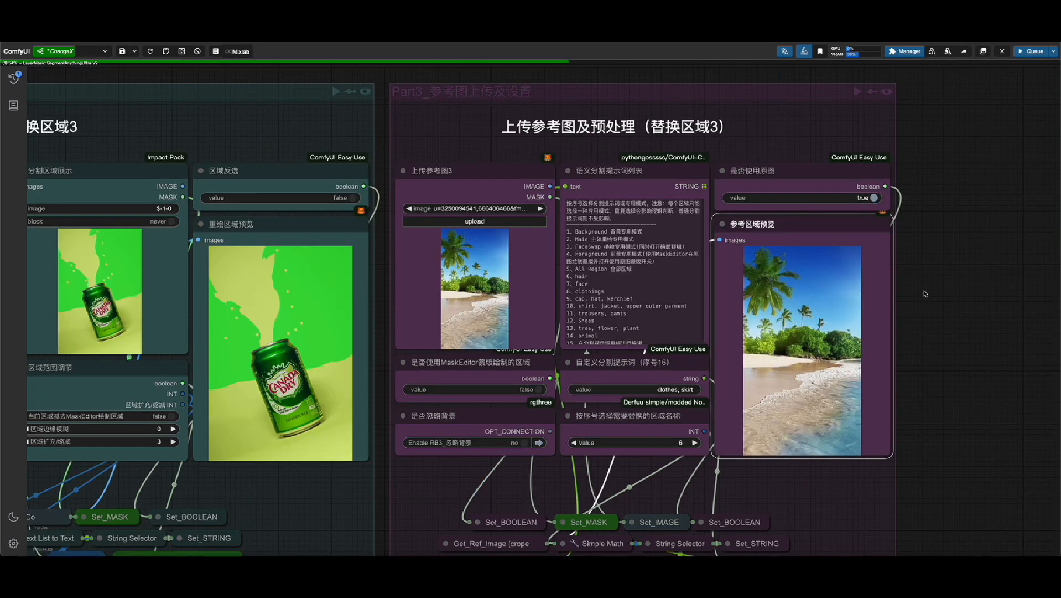
{"action": "left_click_drag", "start_coordinate": [416, 161], "coordinate": [589, 307]}
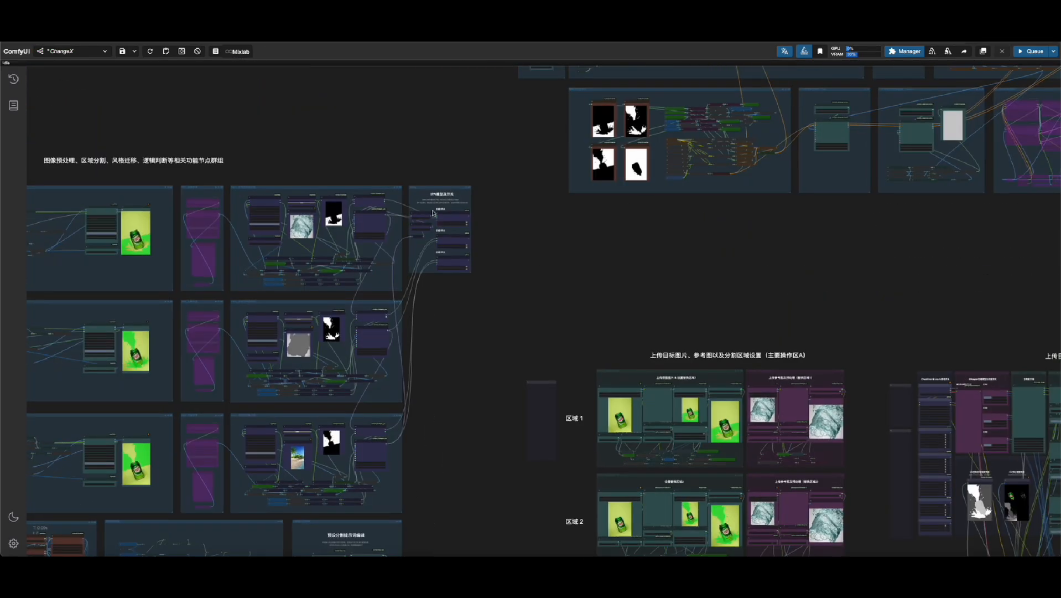
Disable IPAdapter Unified Loader and IPAdapter Advanced in the third region's Fast Bypasser
{"action": "scroll", "coordinate": [434, 214], "scroll_direction": "up", "scroll_amount": 14}
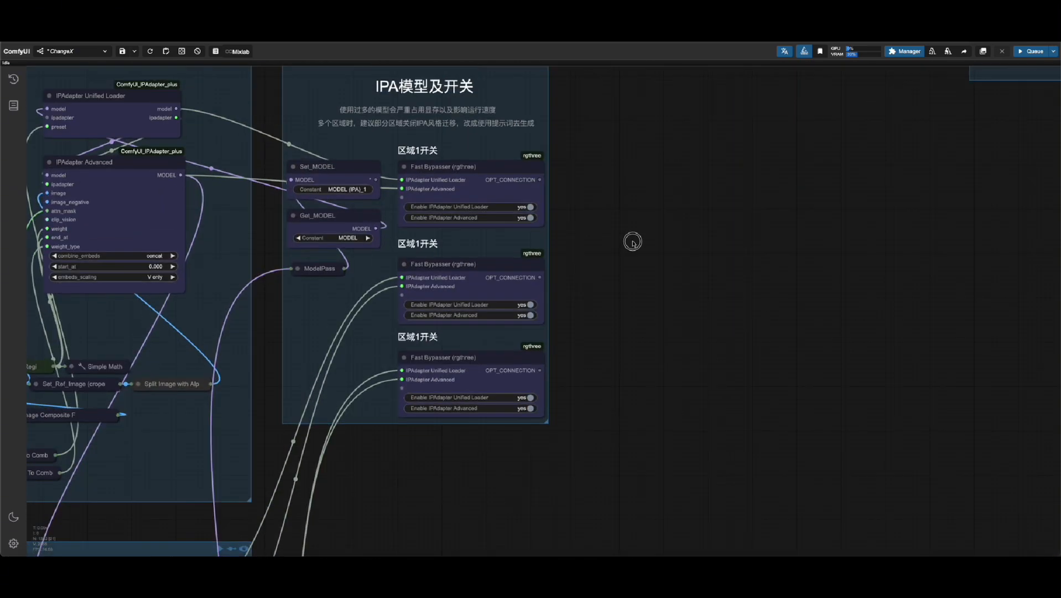
{"action": "left_click_drag", "start_coordinate": [627, 213], "coordinate": [641, 287]}
{"action": "scroll", "coordinate": [457, 249], "scroll_direction": "up", "scroll_amount": 2}
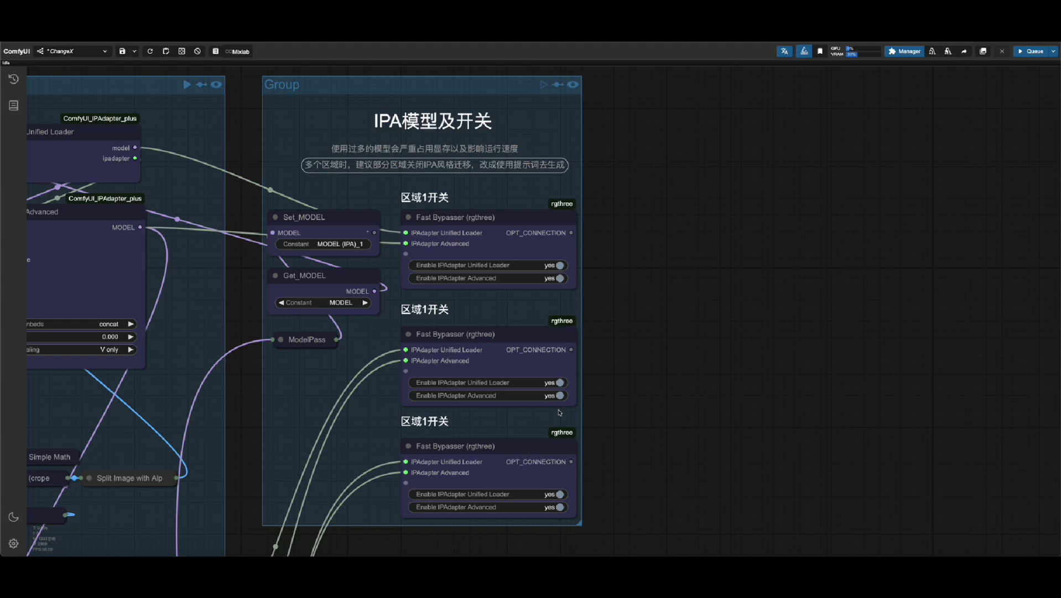
{"action": "scroll", "coordinate": [650, 442], "scroll_direction": "down", "scroll_amount": 2}
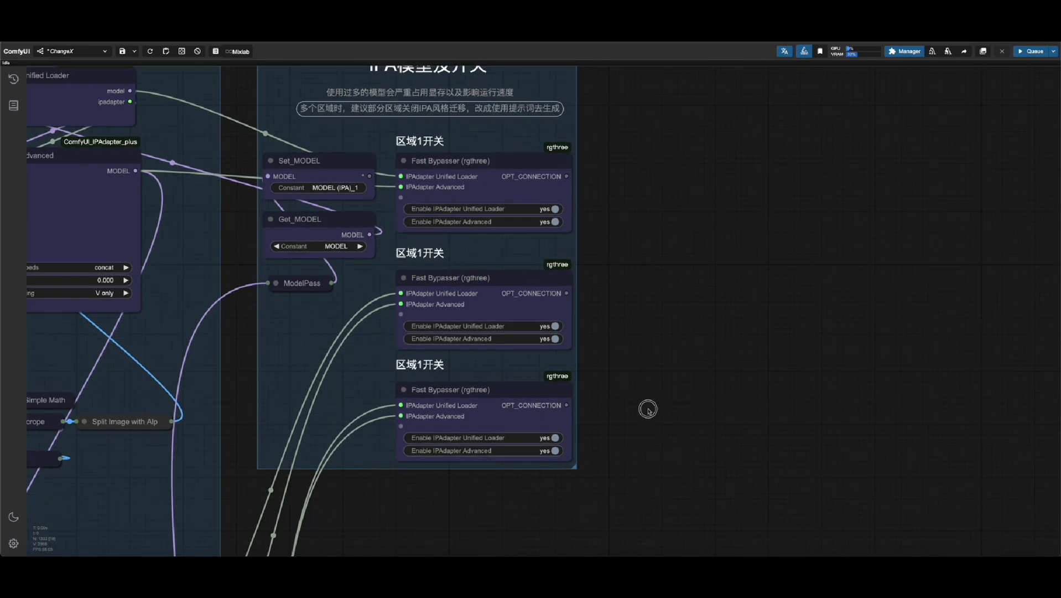
{"action": "left_click", "coordinate": [555, 437]}
{"action": "left_click", "coordinate": [555, 450]}
{"action": "scroll", "coordinate": [466, 473], "scroll_direction": "down", "scroll_amount": 5}
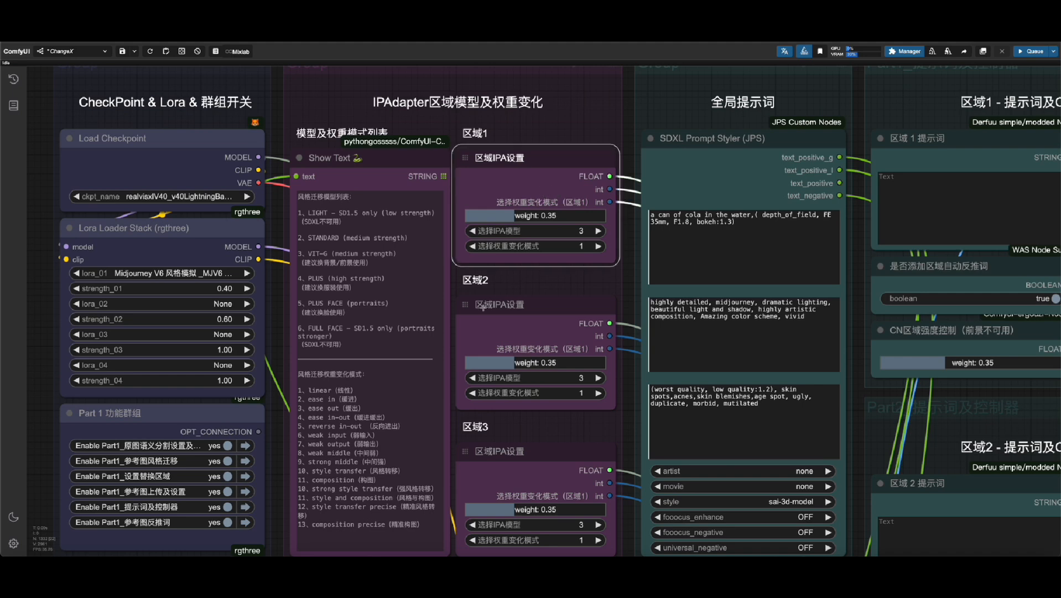
Examine the three regions' IPAdapter settings and the regional prompt and ControlNet strength controllers
{"action": "scroll", "coordinate": [632, 390], "scroll_direction": "down", "scroll_amount": 2}
{"action": "left_click", "coordinate": [534, 263]}
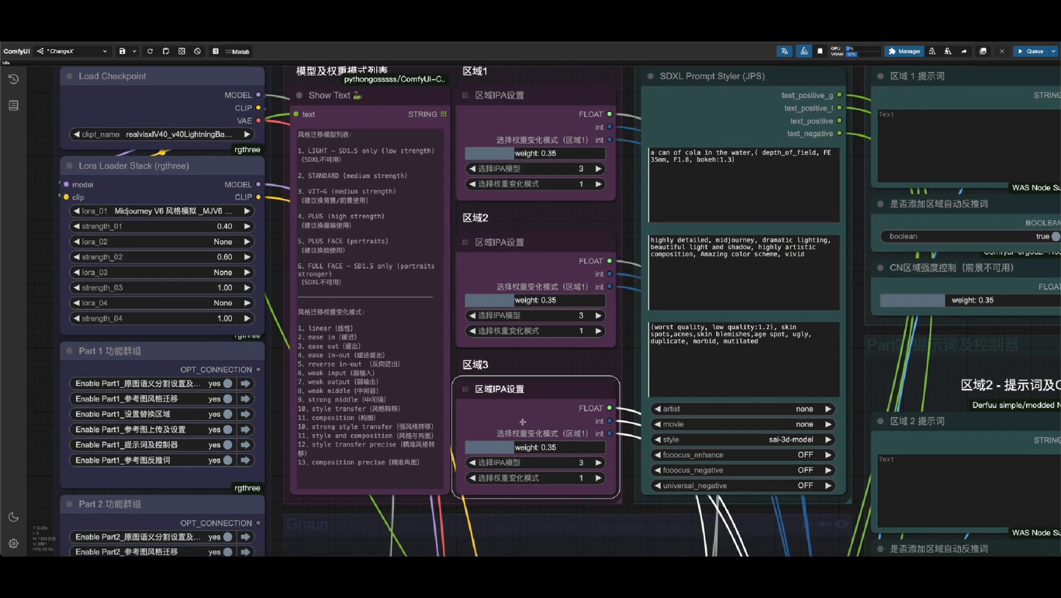
{"action": "left_click", "coordinate": [534, 278]}
{"action": "left_click", "coordinate": [532, 142]}
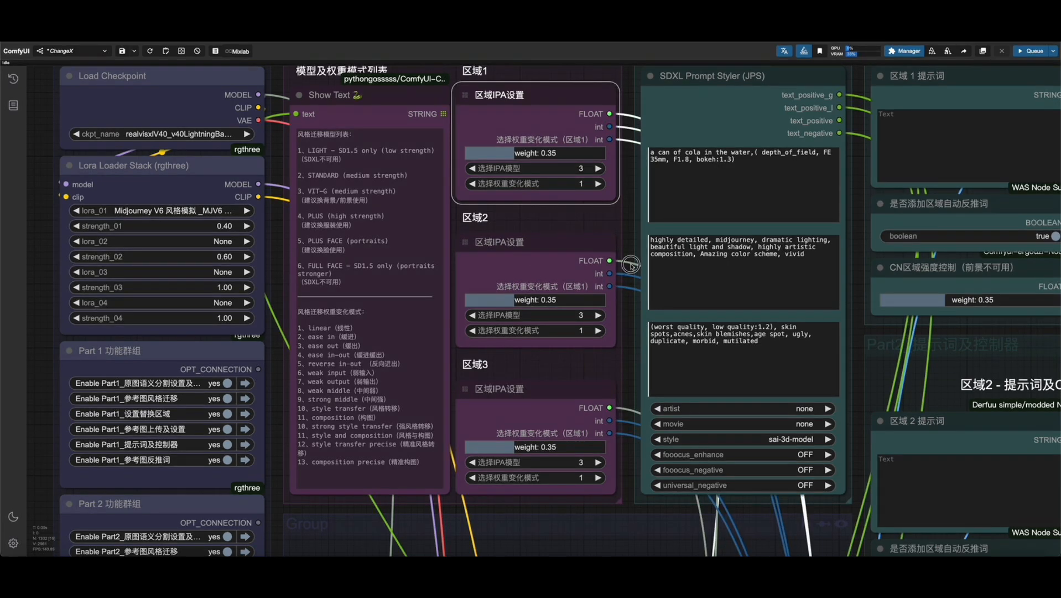
{"action": "left_click_drag", "start_coordinate": [631, 264], "coordinate": [319, 268]}
{"action": "left_click_drag", "start_coordinate": [906, 361], "coordinate": [791, 353]}
{"action": "left_click_drag", "start_coordinate": [435, 402], "coordinate": [421, 175]}
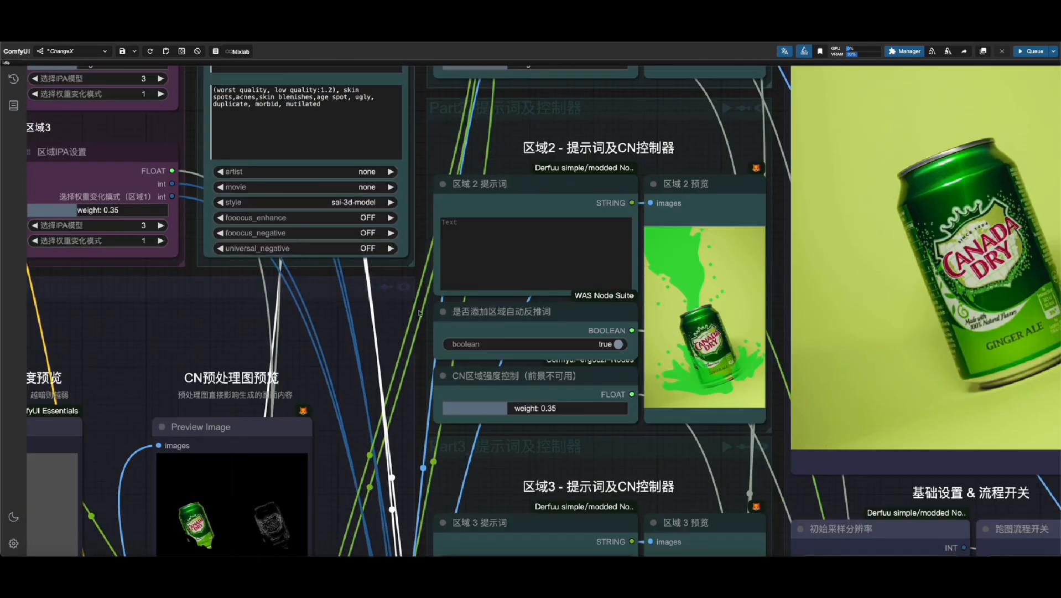
{"action": "left_click_drag", "start_coordinate": [419, 357], "coordinate": [436, 161]}
{"action": "left_click_drag", "start_coordinate": [432, 410], "coordinate": [436, 232]}
{"action": "left_click", "coordinate": [563, 296]}
Queue the output of the ControlNet preprocessing preview image
{"action": "left_click_drag", "start_coordinate": [472, 454], "coordinate": [826, 556]}
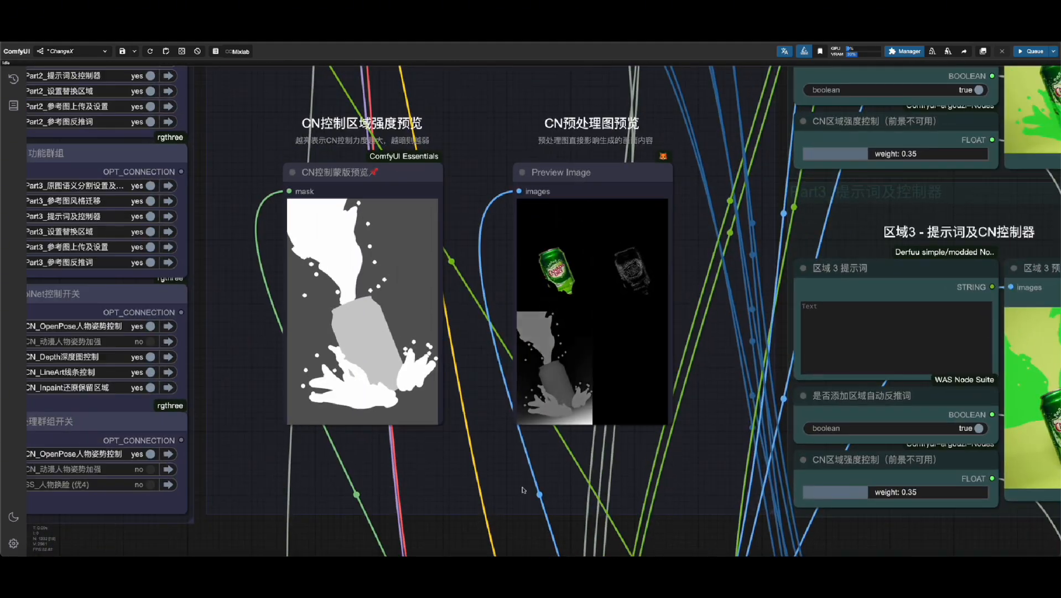
{"action": "scroll", "coordinate": [589, 160], "scroll_direction": "up", "scroll_amount": 3}
{"action": "right_click", "coordinate": [589, 145]}
{"action": "left_click", "coordinate": [651, 227]}
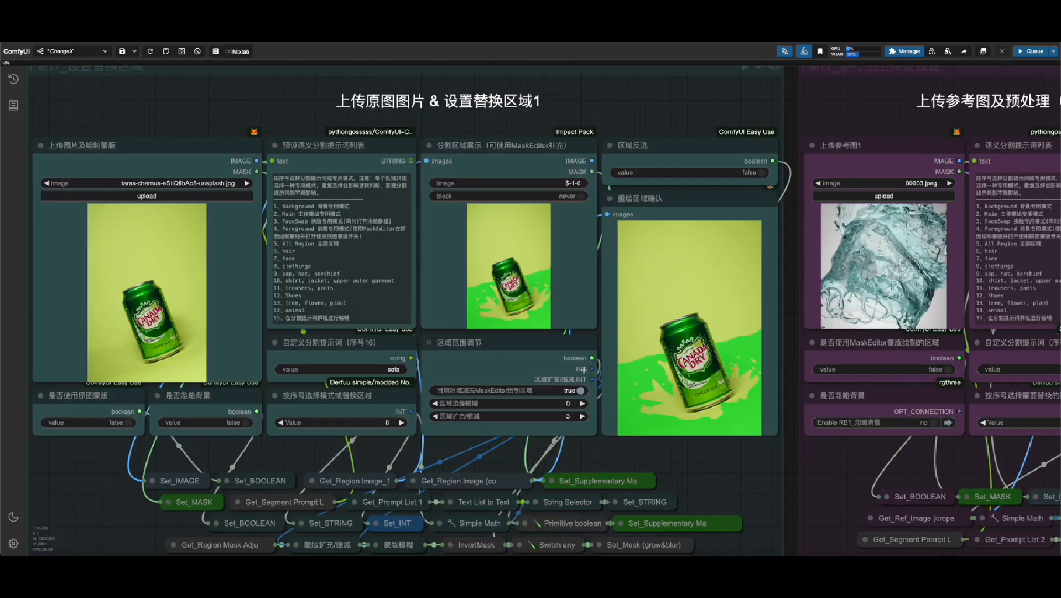
Set region 1's area expand/shrink value to 0
{"action": "left_click", "coordinate": [481, 371]}
{"action": "scroll", "coordinate": [569, 436], "scroll_direction": "up", "scroll_amount": 3}
{"action": "left_click", "coordinate": [528, 421]}
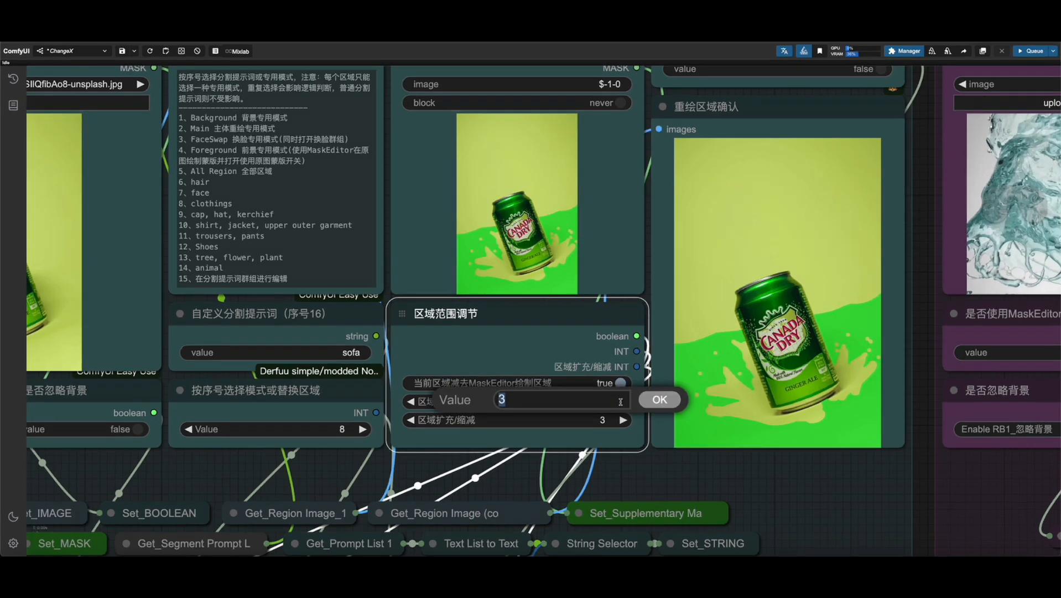
{"action": "type", "text": "0"}
{"action": "key", "text": "Return"}
{"action": "scroll", "coordinate": [381, 476], "scroll_direction": "down", "scroll_amount": 6}
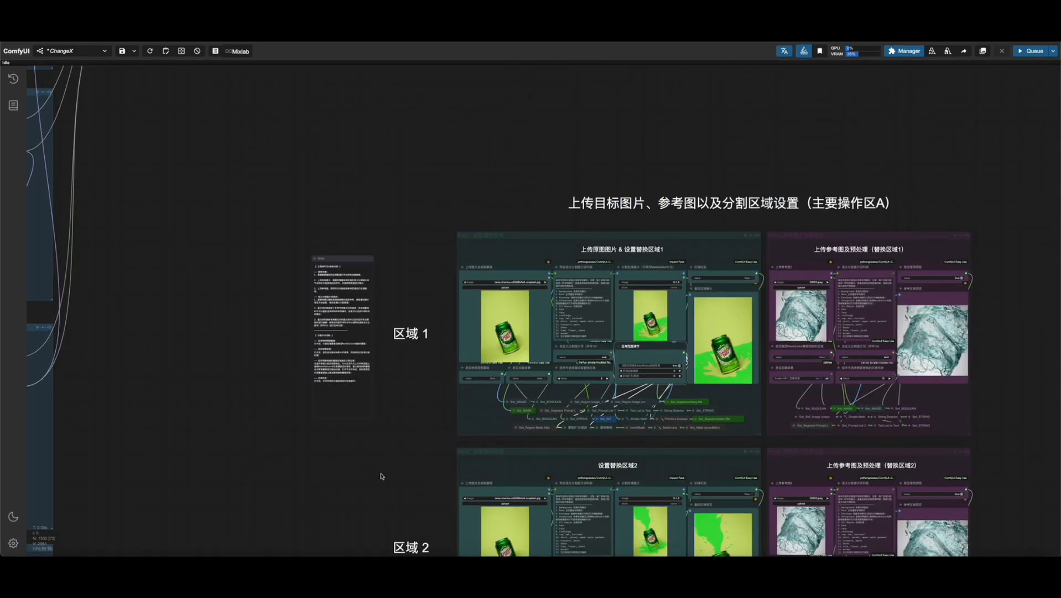
Set region 2's area expand/shrink value to 0
{"action": "left_click_drag", "start_coordinate": [381, 476], "coordinate": [299, 248]}
{"action": "scroll", "coordinate": [588, 366], "scroll_direction": "up", "scroll_amount": 15}
{"action": "left_click", "coordinate": [587, 365]}
{"action": "left_click", "coordinate": [955, 413]}
Set region 3's area expand/shrink value to 0
{"action": "scroll", "coordinate": [527, 413], "scroll_direction": "down", "scroll_amount": 13}
{"action": "left_click_drag", "start_coordinate": [242, 485], "coordinate": [216, 249]}
{"action": "scroll", "coordinate": [489, 421], "scroll_direction": "up", "scroll_amount": 2}
{"action": "scroll", "coordinate": [489, 421], "scroll_direction": "up", "scroll_amount": 12}
{"action": "left_click", "coordinate": [550, 410]}
{"action": "type", "text": "0"}
{"action": "left_click", "coordinate": [725, 389]}
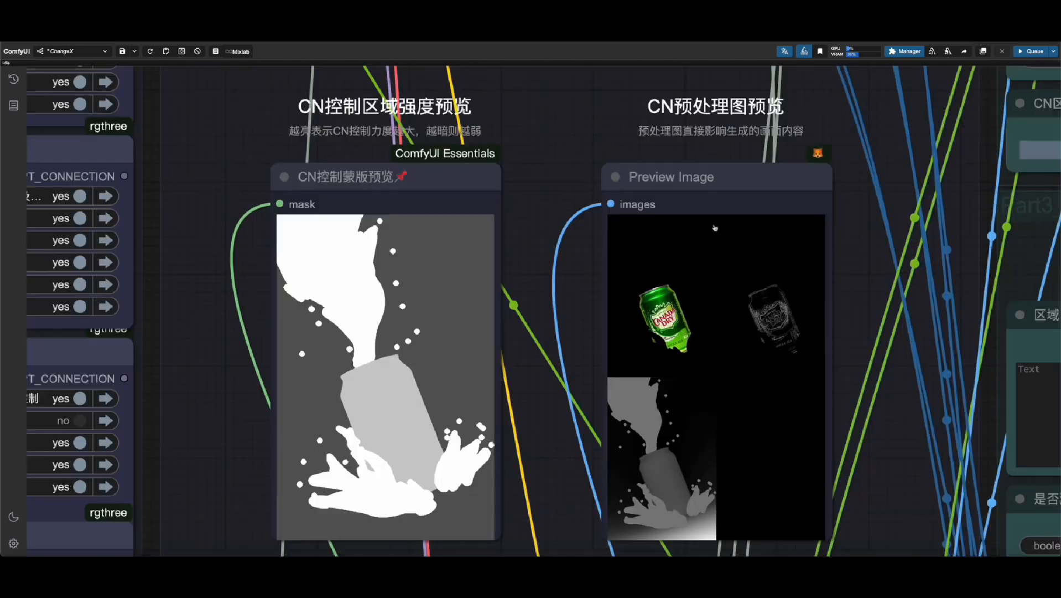
Queue the ControlNet preprocessing preview with the unexpanded regions and examine the edges around the can and splashes
{"action": "right_click", "coordinate": [722, 182]}
{"action": "scroll", "coordinate": [684, 298], "scroll_direction": "up", "scroll_amount": 10}
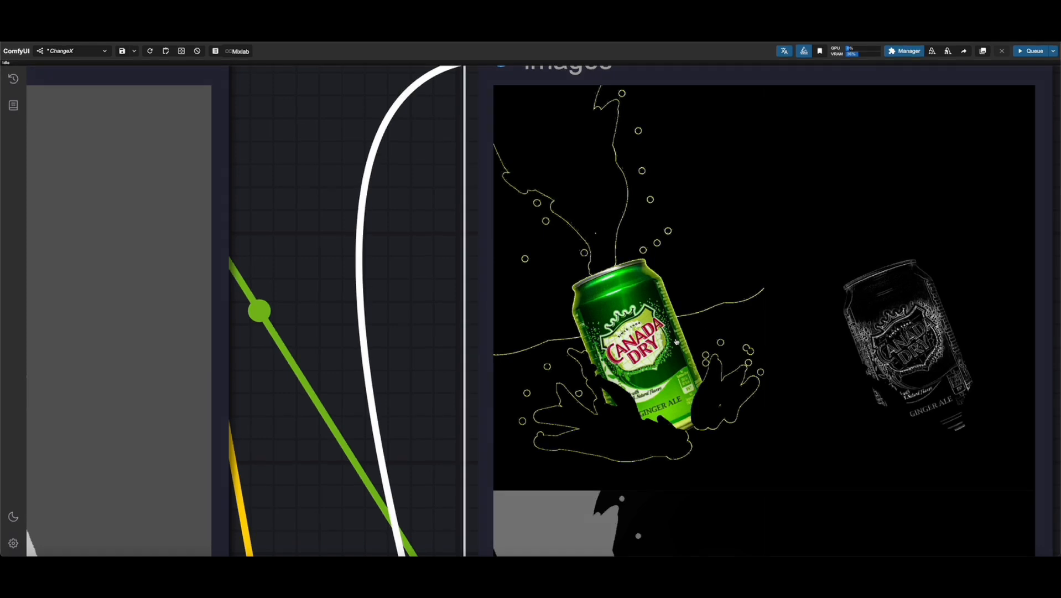
{"action": "scroll", "coordinate": [676, 341], "scroll_direction": "down", "scroll_amount": 15}
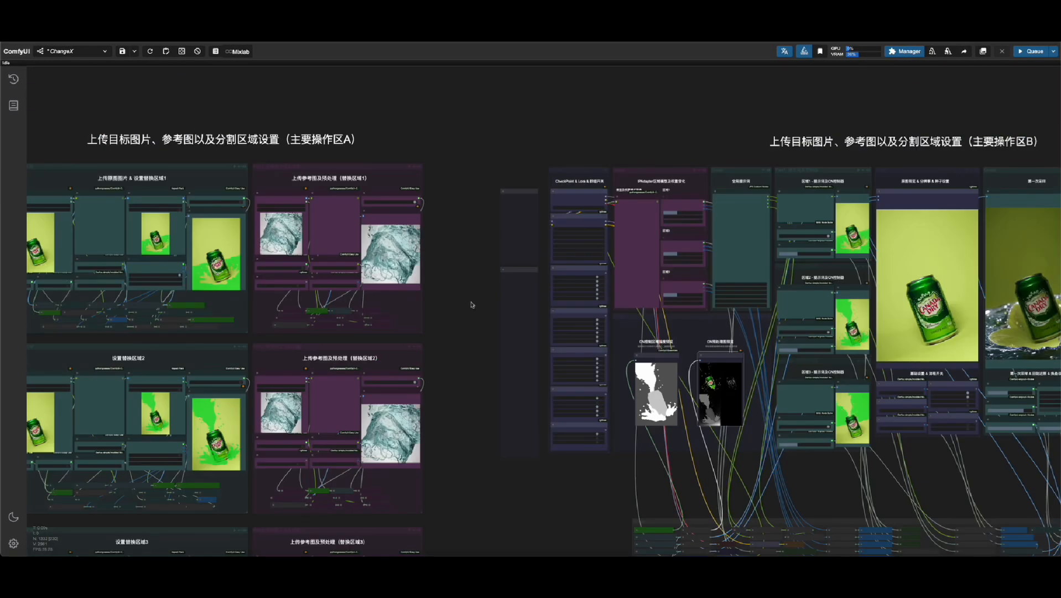
Set region 1's area expand/shrink value to 3
{"action": "left_click_drag", "start_coordinate": [471, 304], "coordinate": [846, 296]}
{"action": "scroll", "coordinate": [528, 271], "scroll_direction": "up", "scroll_amount": 17}
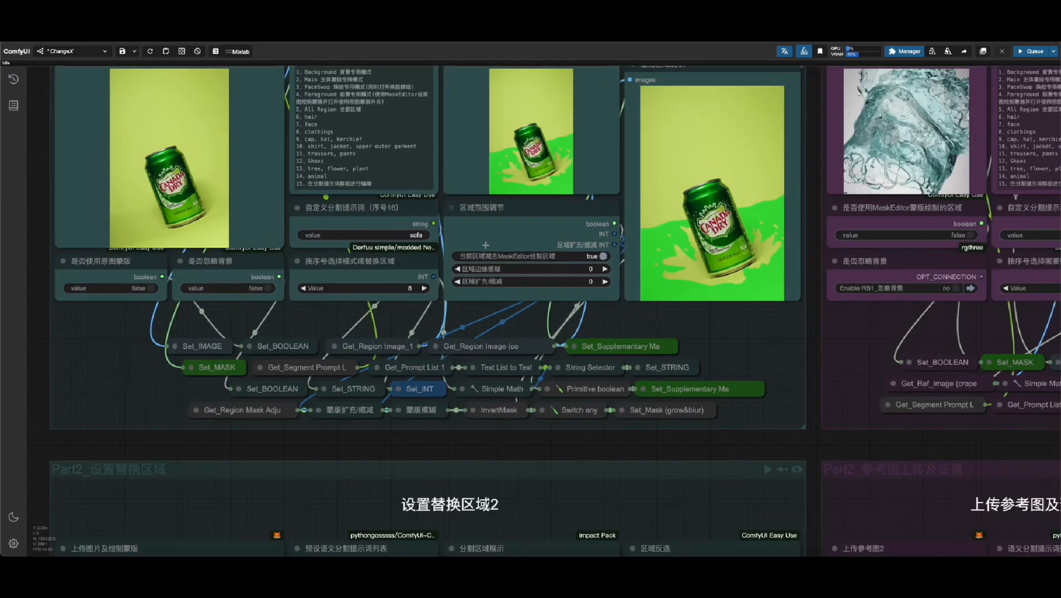
{"action": "left_click", "coordinate": [665, 290]}
{"action": "left_click", "coordinate": [665, 290]}
{"action": "left_click", "coordinate": [665, 290]}
{"action": "scroll", "coordinate": [580, 289], "scroll_direction": "down", "scroll_amount": 13}
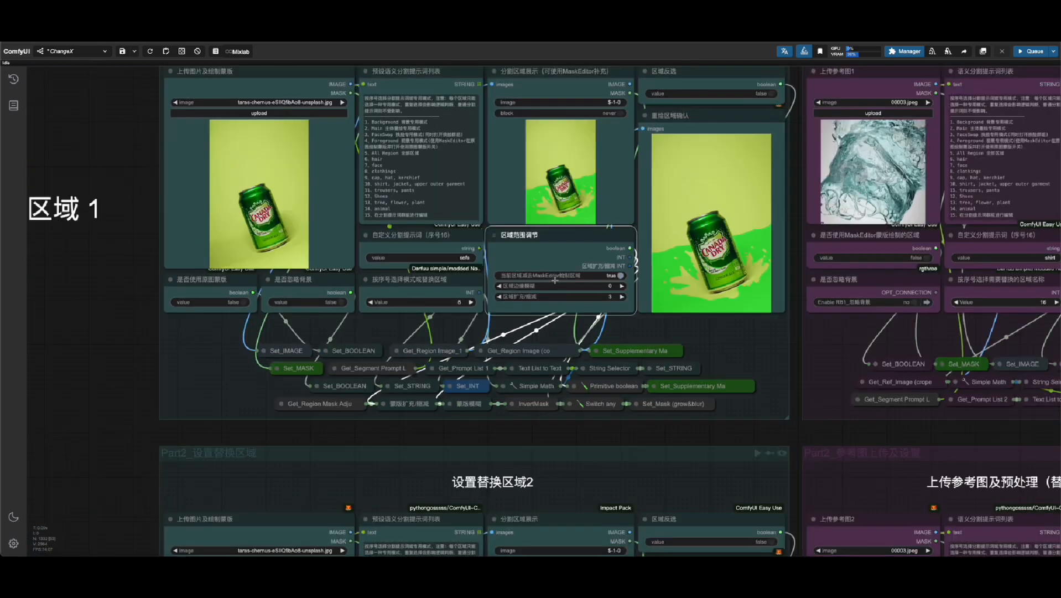
Set region 2's area expand/shrink value to 3
{"action": "left_click_drag", "start_coordinate": [296, 387], "coordinate": [264, 163]}
{"action": "scroll", "coordinate": [558, 328], "scroll_direction": "up", "scroll_amount": 7}
{"action": "scroll", "coordinate": [558, 317], "scroll_direction": "up", "scroll_amount": 4}
{"action": "left_click", "coordinate": [570, 296]}
{"action": "left_click", "coordinate": [570, 296]}
{"action": "left_click", "coordinate": [570, 296]}
{"action": "scroll", "coordinate": [570, 296], "scroll_direction": "down", "scroll_amount": 11}
Set region 3's area expand/shrink value to 3
{"action": "left_click_drag", "start_coordinate": [219, 259], "coordinate": [170, 42]}
{"action": "scroll", "coordinate": [529, 354], "scroll_direction": "up", "scroll_amount": 16}
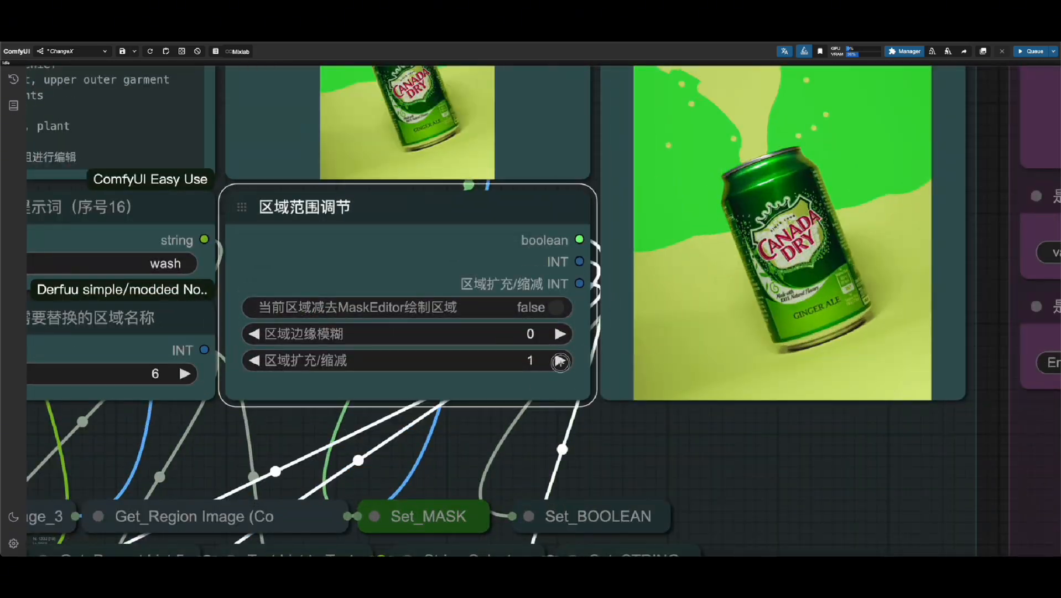
{"action": "left_click", "coordinate": [558, 360]}
{"action": "left_click", "coordinate": [559, 360]}
{"action": "left_click", "coordinate": [559, 361]}
Queue the ControlNet preprocessing preview again with the expanded regions
{"action": "scroll", "coordinate": [570, 365], "scroll_direction": "down", "scroll_amount": 20}
{"action": "scroll", "coordinate": [642, 221], "scroll_direction": "up", "scroll_amount": 20}
{"action": "right_click", "coordinate": [633, 178]}
{"action": "left_click", "coordinate": [687, 261]}
Adjust the foreground brightness in the depth map settings and queue the output of the depth map preview
{"action": "scroll", "coordinate": [613, 301], "scroll_direction": "up", "scroll_amount": 4}
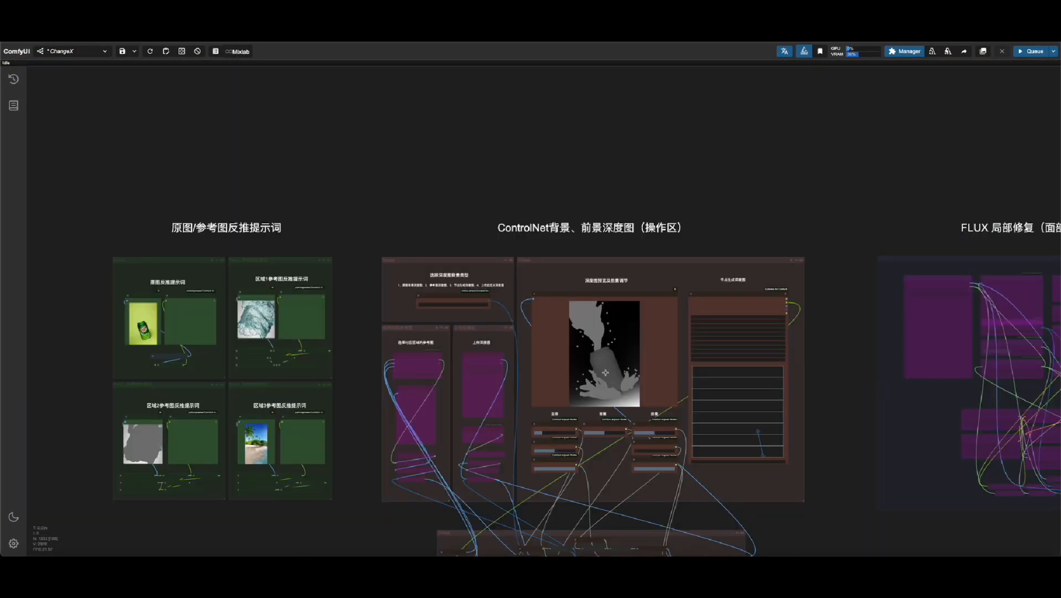
{"action": "scroll", "coordinate": [635, 392], "scroll_direction": "up", "scroll_amount": 6}
{"action": "left_click_drag", "start_coordinate": [952, 419], "coordinate": [957, 364]}
{"action": "scroll", "coordinate": [582, 337], "scroll_direction": "up", "scroll_amount": 2}
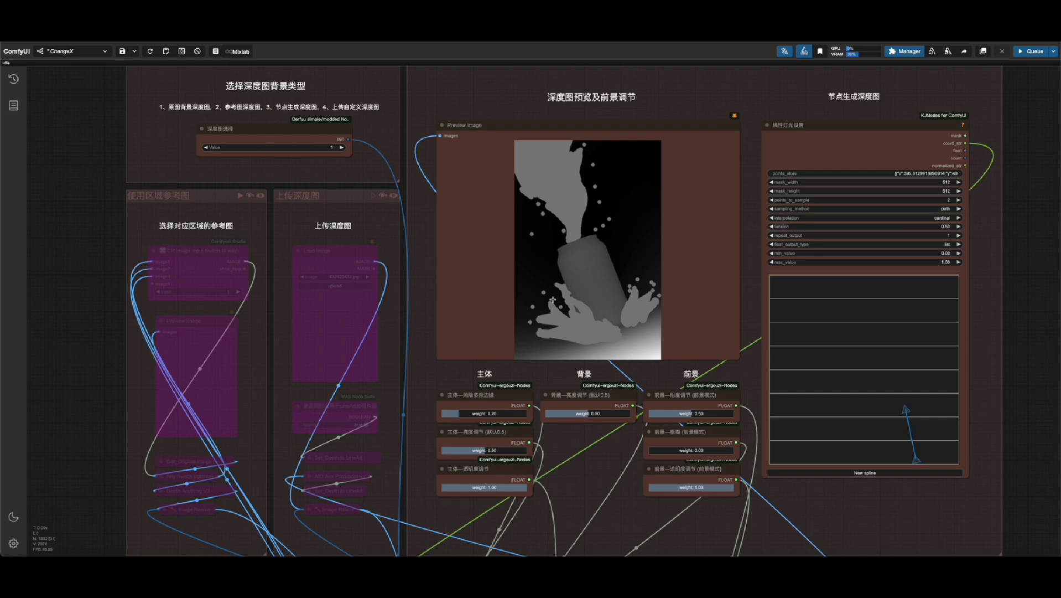
{"action": "scroll", "coordinate": [650, 324], "scroll_direction": "up", "scroll_amount": 2}
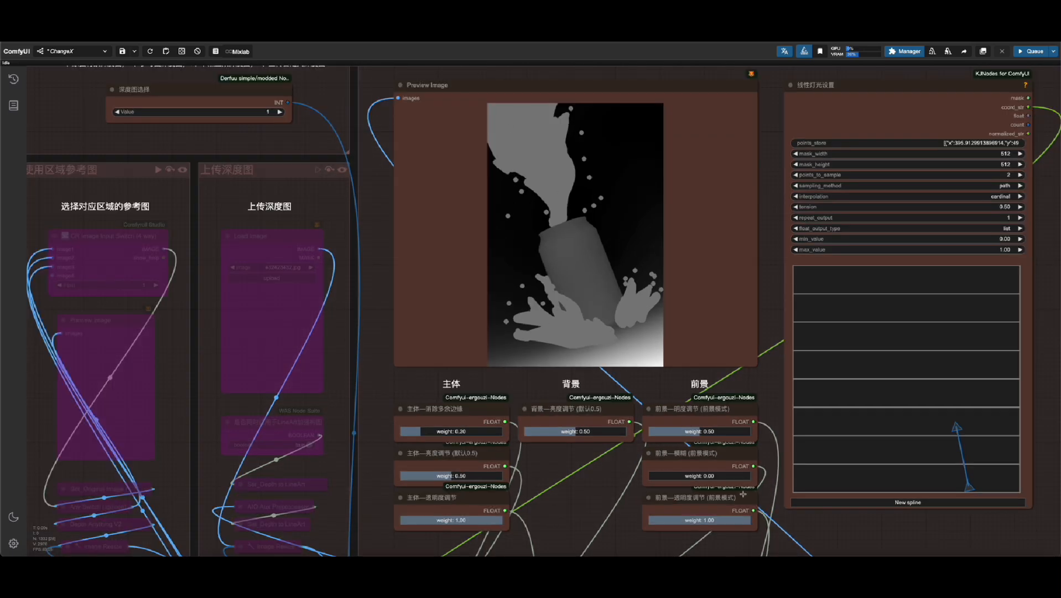
{"action": "left_click", "coordinate": [688, 432]}
{"action": "right_click", "coordinate": [621, 310]}
{"action": "left_click", "coordinate": [653, 296]}
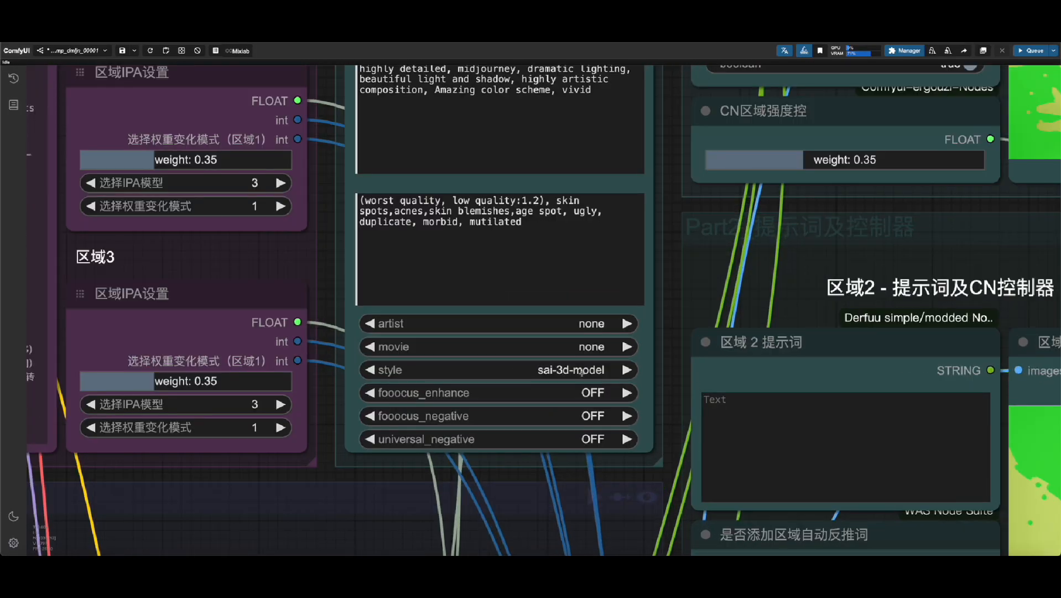
Set the global prompt style to sai-analog film and replace the prompt's subject with "A can of Coke falls into the seawater, splashes, jets of water"
{"action": "left_click", "coordinate": [594, 370]}
{"action": "left_click", "coordinate": [595, 417]}
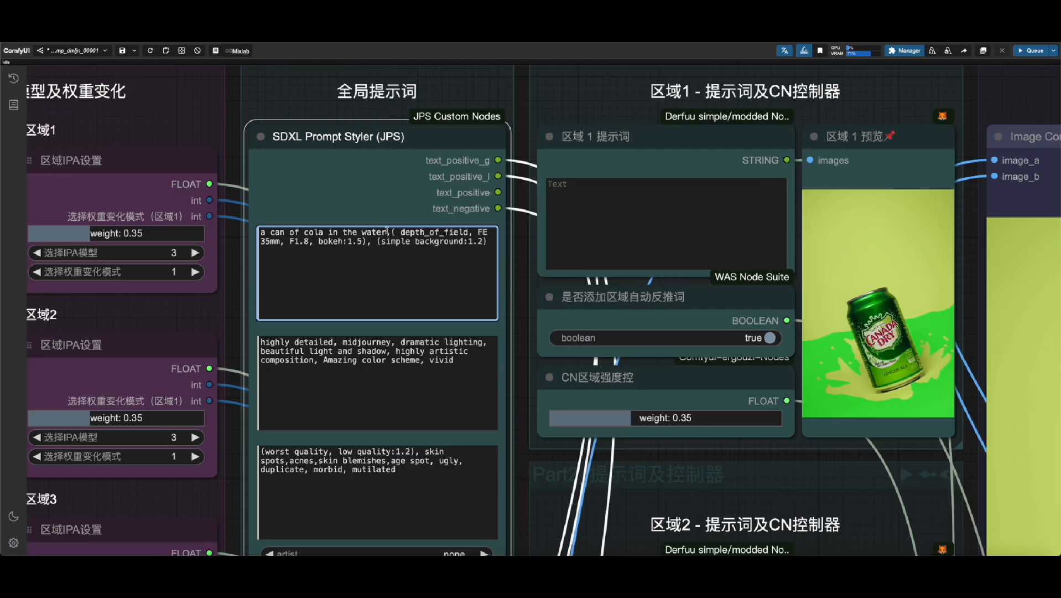
{"action": "left_click_drag", "start_coordinate": [387, 229], "coordinate": [261, 231]}
{"action": "type", "text": "A can of Coke falls into the seawater, splashes, jets of water"}
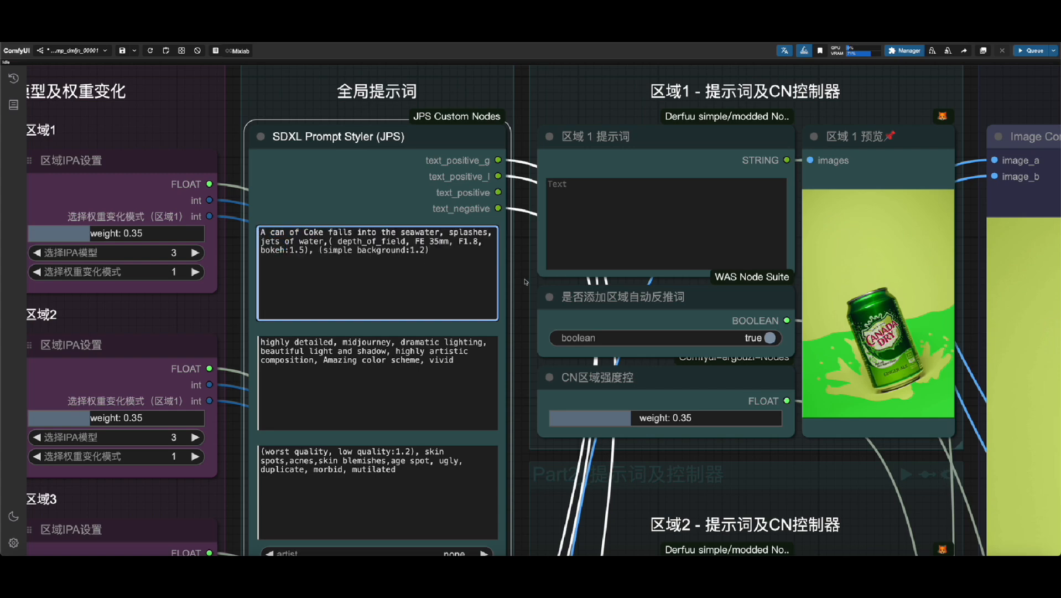
Increase the weight of the falling Coke can phrase in the global prompt and queue the workflow
{"action": "left_click_drag", "start_coordinate": [325, 242], "coordinate": [258, 232]}
{"action": "key", "text": "ctrl+Up"}
{"action": "key", "text": "ctrl+Up"}
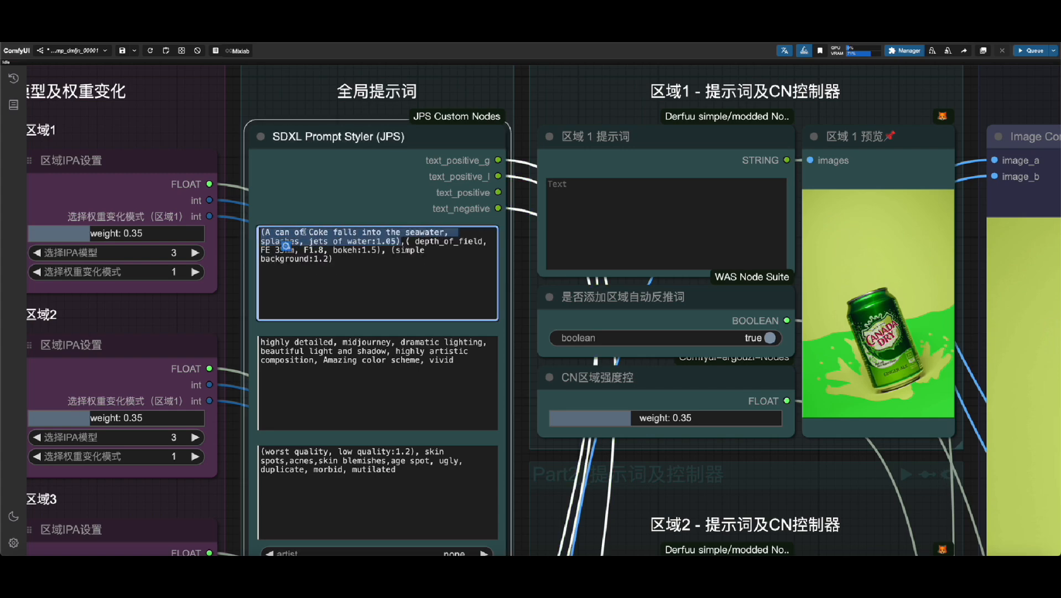
{"action": "key", "text": "ctrl+Return"}
{"action": "left_click", "coordinate": [244, 303]}
{"action": "scroll", "coordinate": [248, 303], "scroll_direction": "down", "scroll_amount": 8}
{"action": "scroll", "coordinate": [222, 284], "scroll_direction": "down", "scroll_amount": 6}
{"action": "scroll", "coordinate": [930, 310], "scroll_direction": "up", "scroll_amount": 4}
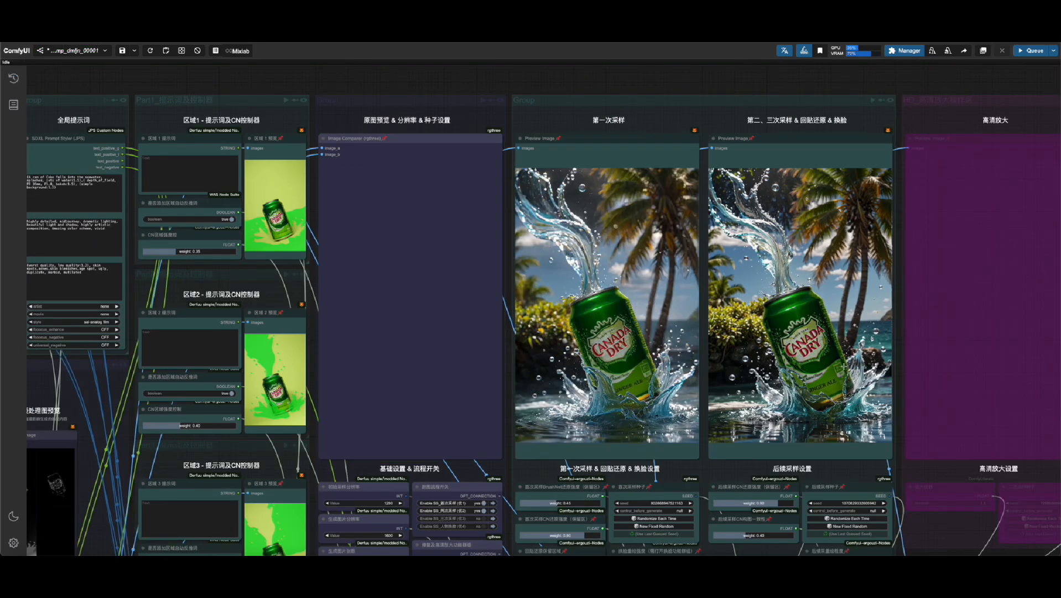
Generate a new fixed random seed for the first sampling and queue the workflow
{"action": "scroll", "coordinate": [830, 411], "scroll_direction": "up", "scroll_amount": 4}
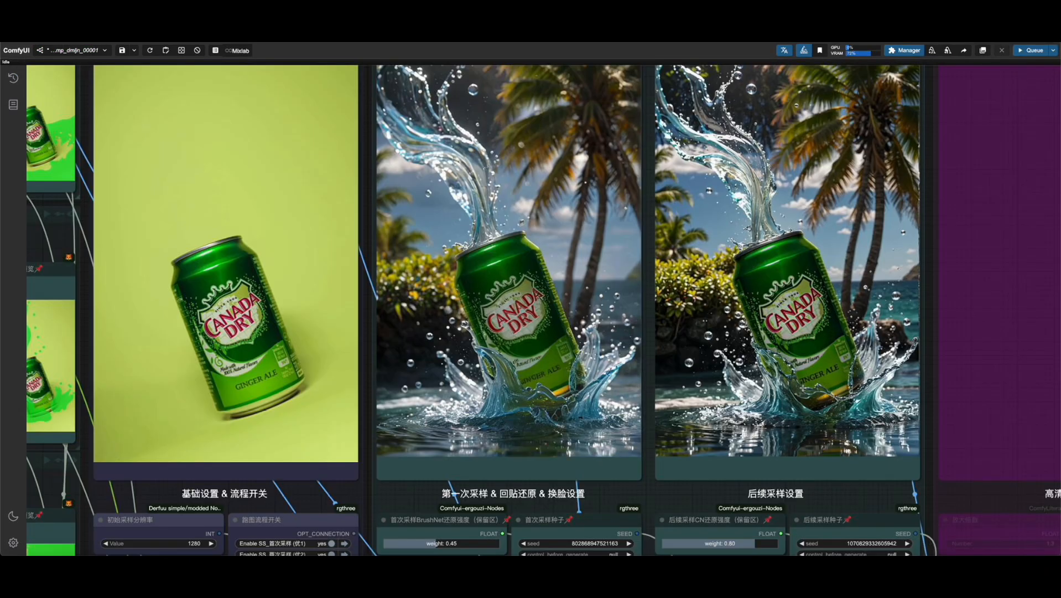
{"action": "scroll", "coordinate": [811, 453], "scroll_direction": "down", "scroll_amount": 5}
{"action": "scroll", "coordinate": [811, 453], "scroll_direction": "up", "scroll_amount": 3}
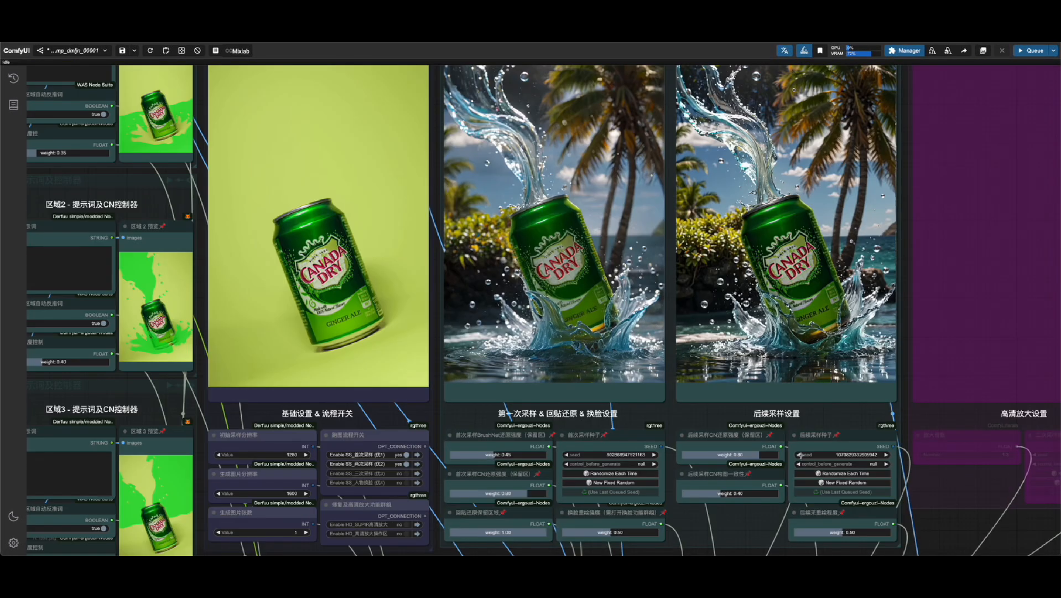
{"action": "left_click", "coordinate": [622, 481]}
{"action": "left_click", "coordinate": [1031, 51]}
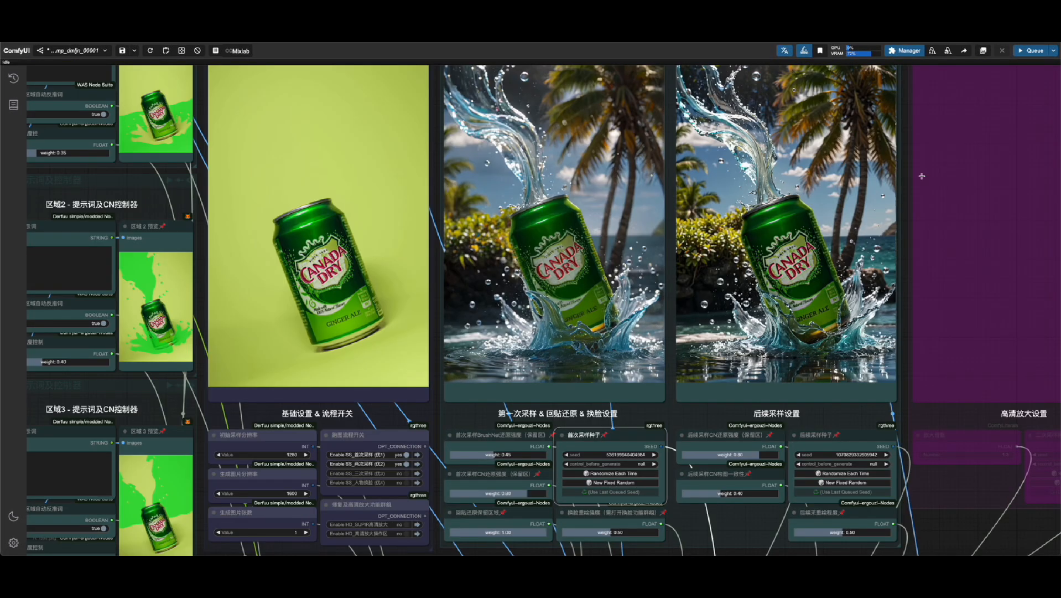
Open the later sampling result at full size, close it, and compare the render with the original can photo
{"action": "left_click_drag", "start_coordinate": [950, 138], "coordinate": [929, 184]}
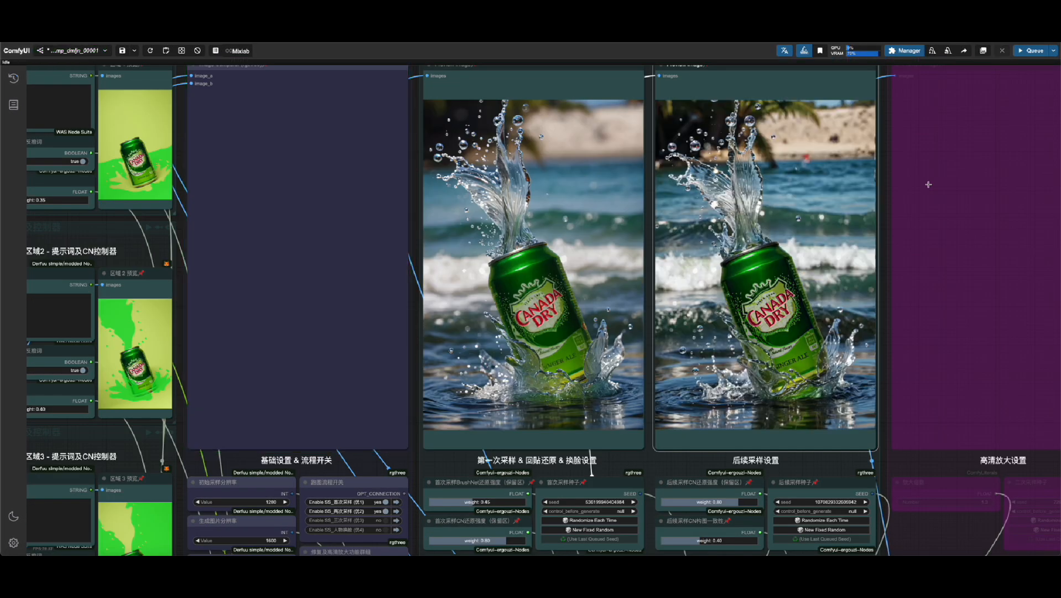
{"action": "right_click", "coordinate": [739, 193]}
{"action": "left_click", "coordinate": [777, 256]}
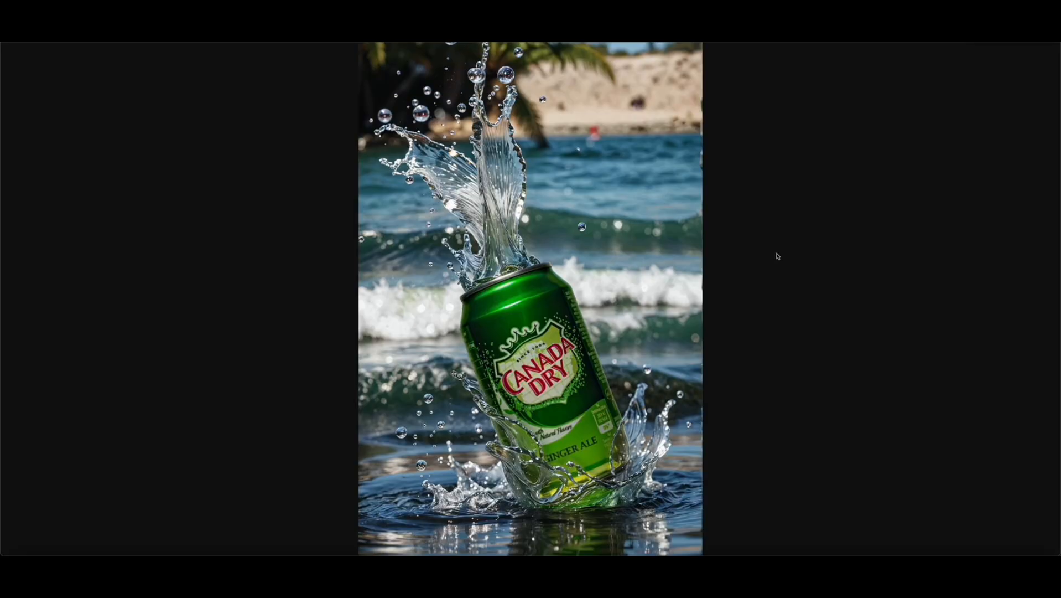
{"action": "left_click", "coordinate": [502, 484]}
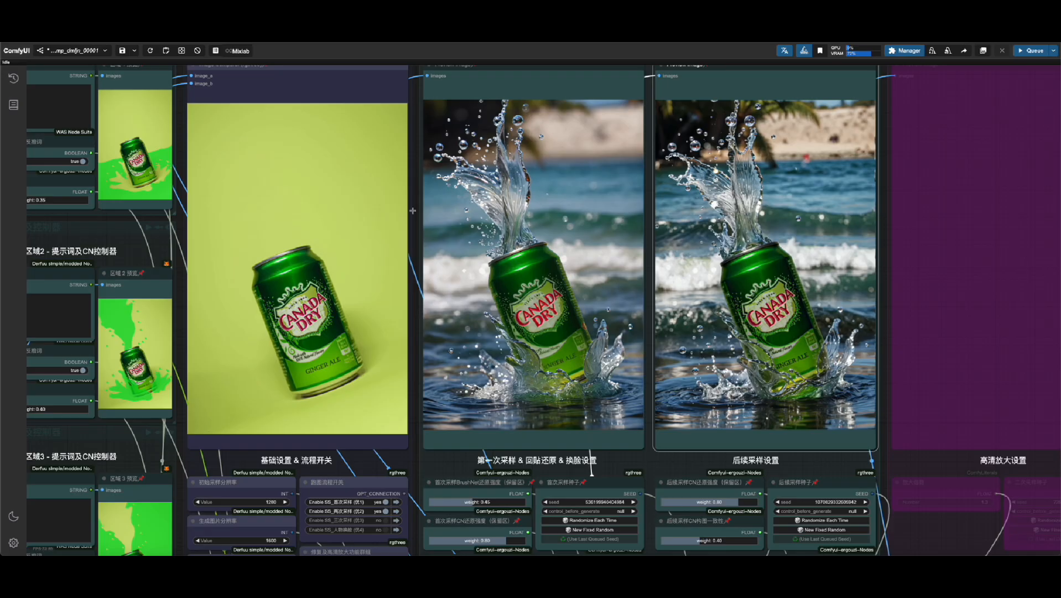
{"action": "scroll", "coordinate": [148, 266], "scroll_direction": "up", "scroll_amount": 5}
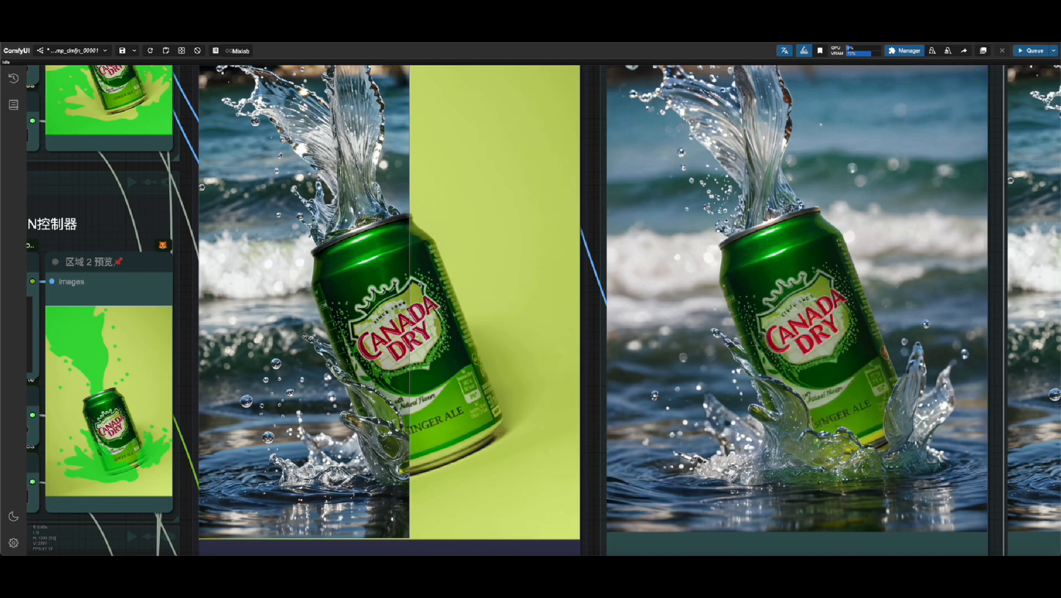
Replace the region 3 reference image with the copied autumn leaves photo and queue the workflow
{"action": "scroll", "coordinate": [315, 296], "scroll_direction": "up", "scroll_amount": 4}
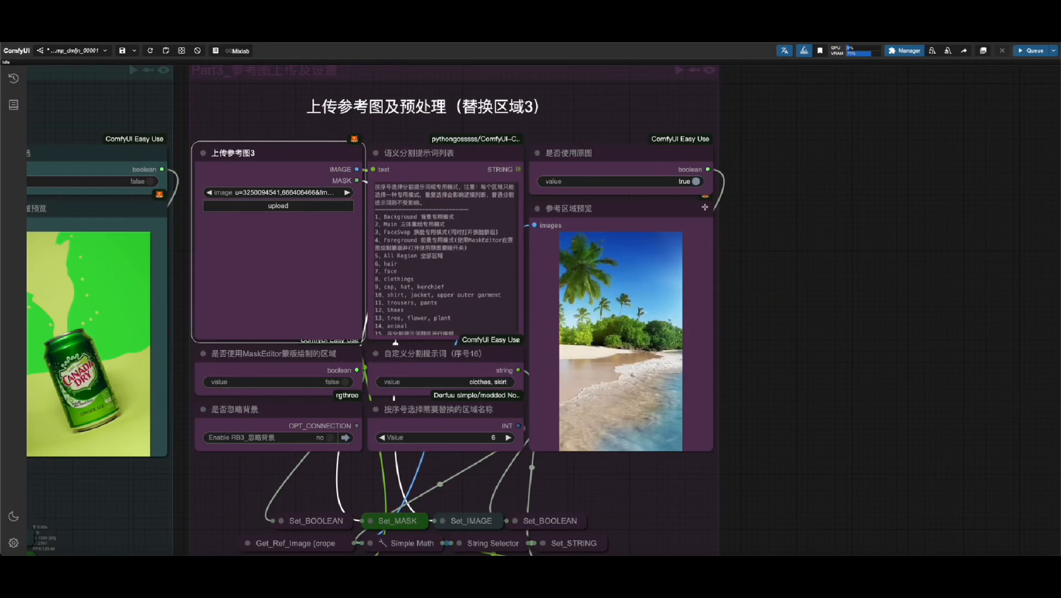
{"action": "key", "text": "ctrl+v"}
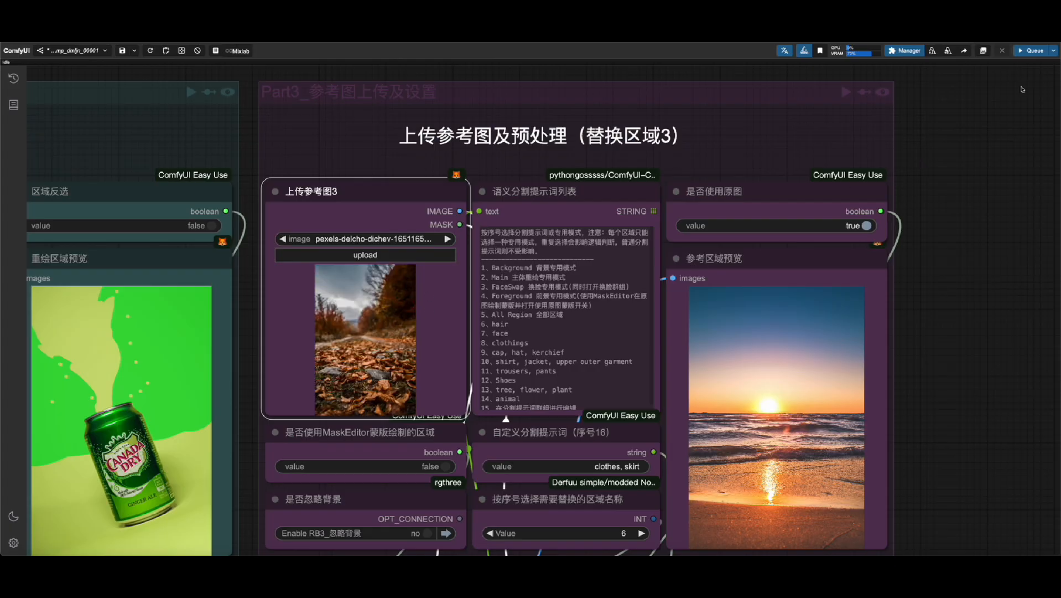
{"action": "left_click", "coordinate": [1027, 53]}
Open the later sampling result of the can splashing in the autumn scene at full size
{"action": "scroll", "coordinate": [262, 308], "scroll_direction": "down", "scroll_amount": 4}
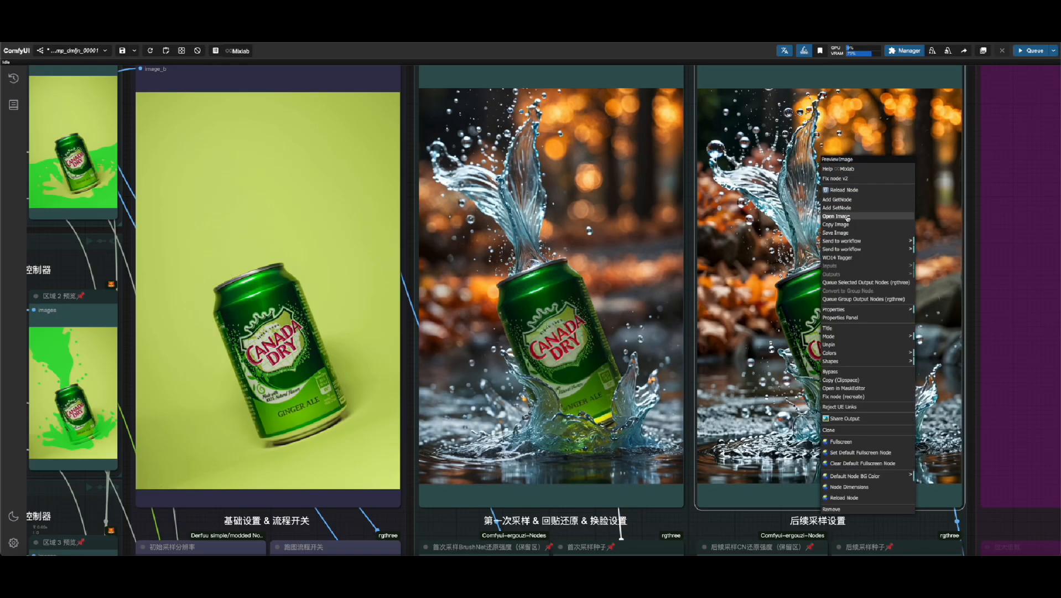
{"action": "left_click", "coordinate": [836, 216]}
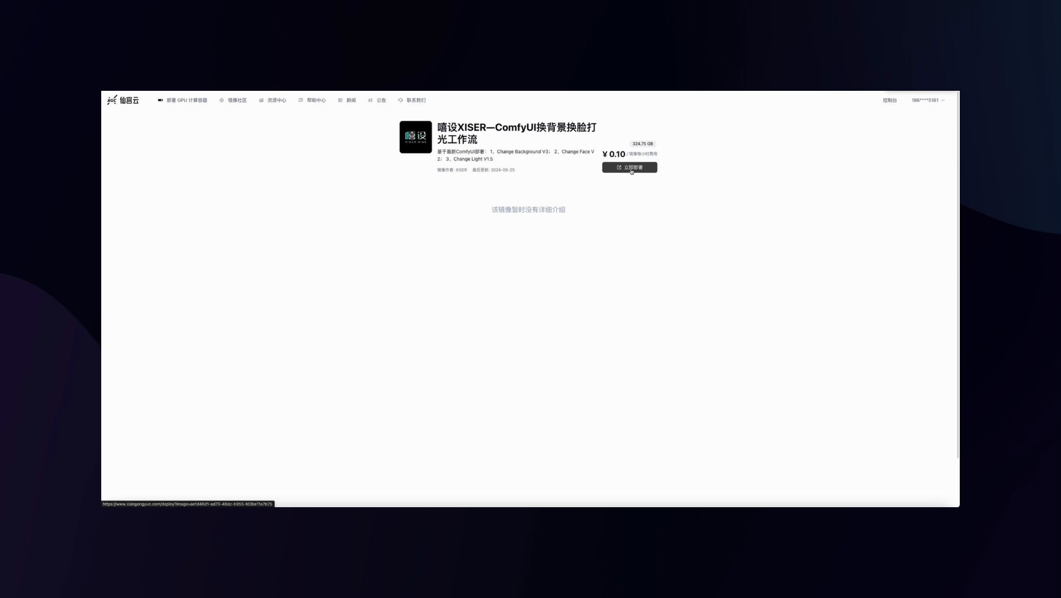
Switch to the Xiangongyun cloud site and deploy the 嘻设XISER ComfyUI background, face and lighting workflow image on one RTX 4090
{"action": "left_click", "coordinate": [632, 170]}
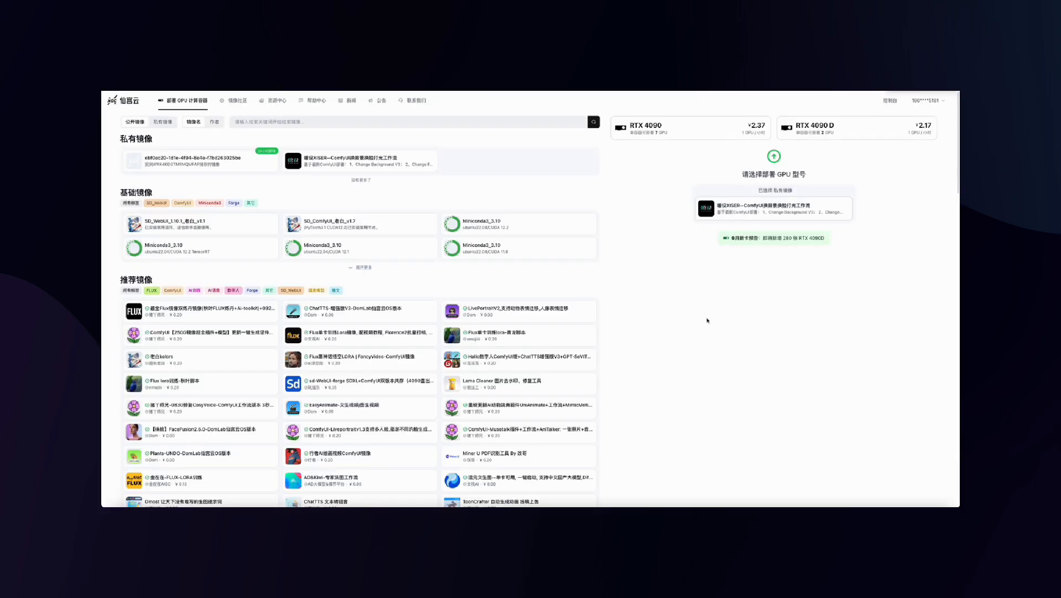
{"action": "left_click", "coordinate": [658, 133]}
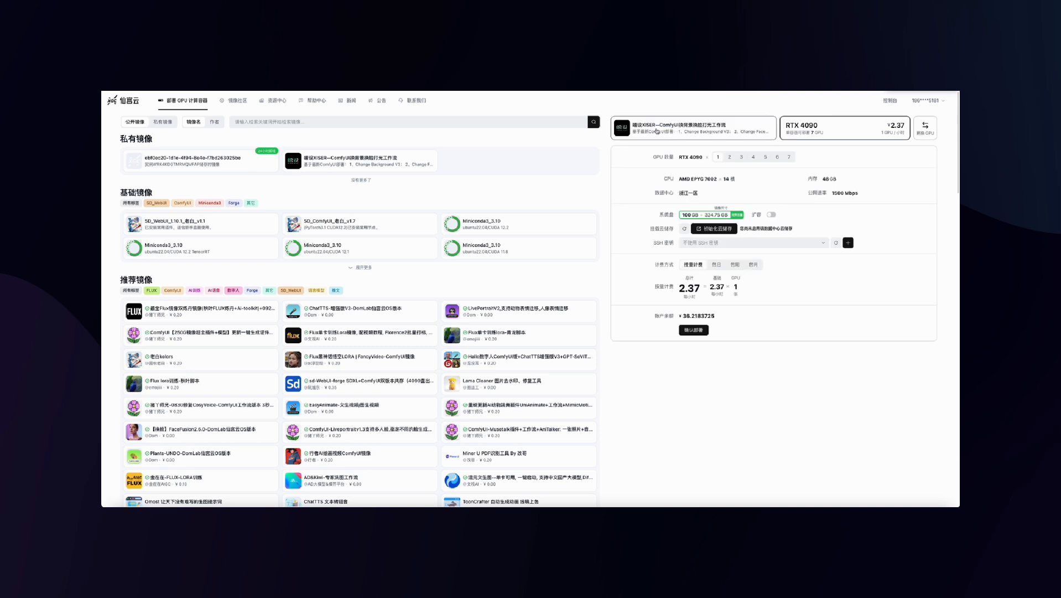
{"action": "left_click", "coordinate": [695, 331]}
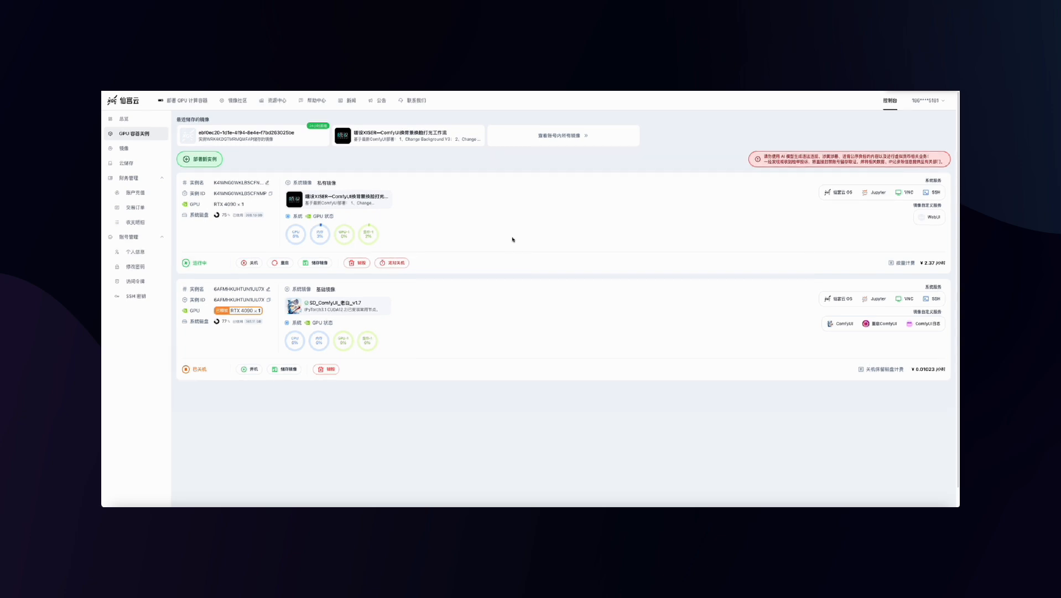
Launch the web interface of the running RTX 4090 instance and dismiss the Mixlab nodes release notice
{"action": "left_click", "coordinate": [934, 218]}
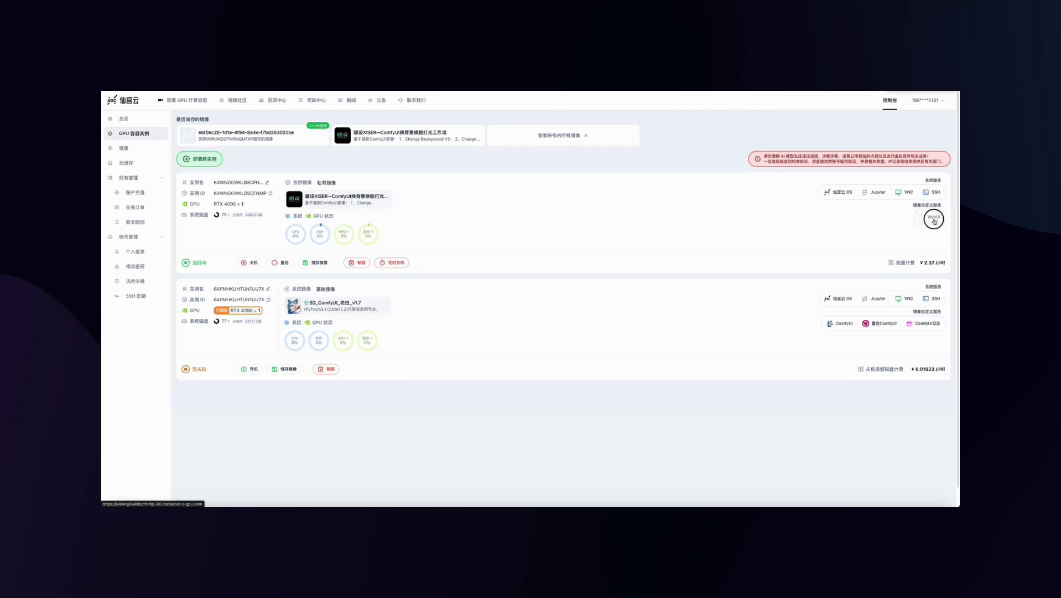
{"action": "left_click", "coordinate": [934, 219]}
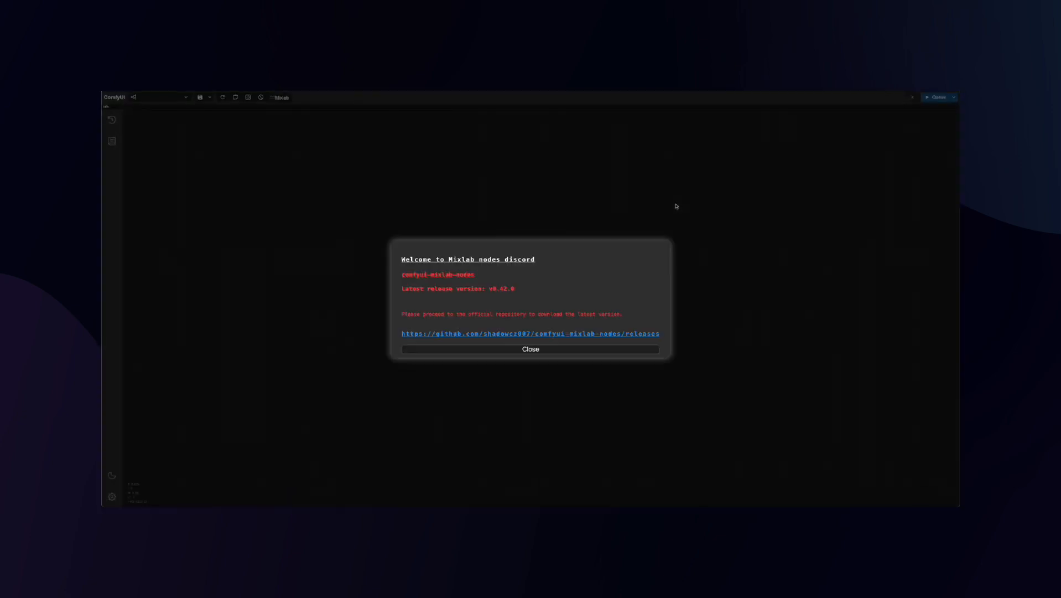
{"action": "left_click", "coordinate": [528, 349]}
Load the saved workflow Change Face V2.3 (+SUPIR+PuLID) in ComfyUI
{"action": "left_click", "coordinate": [161, 97]}
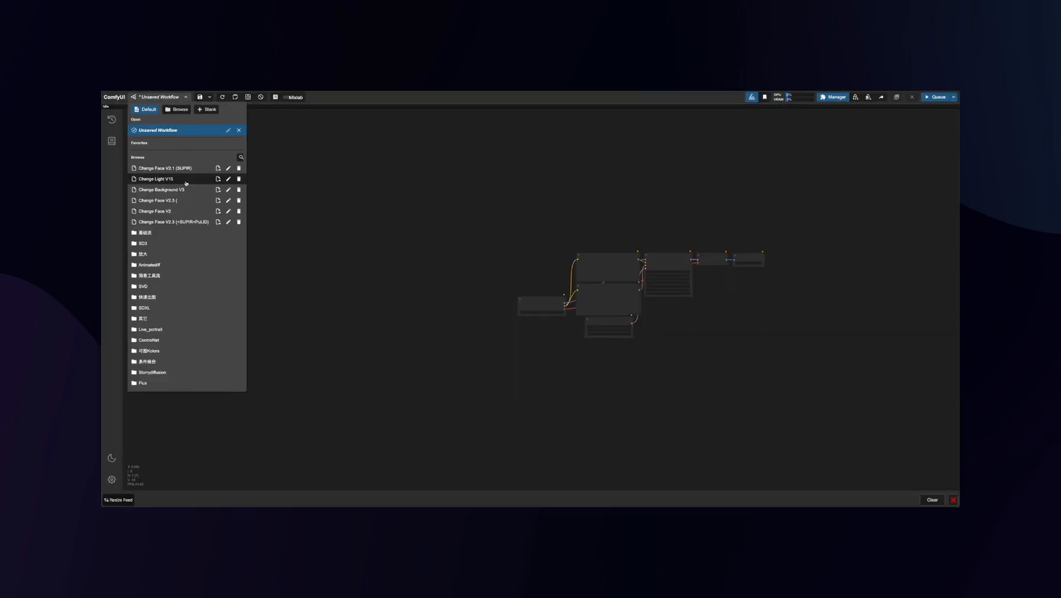
{"action": "left_click", "coordinate": [166, 222]}
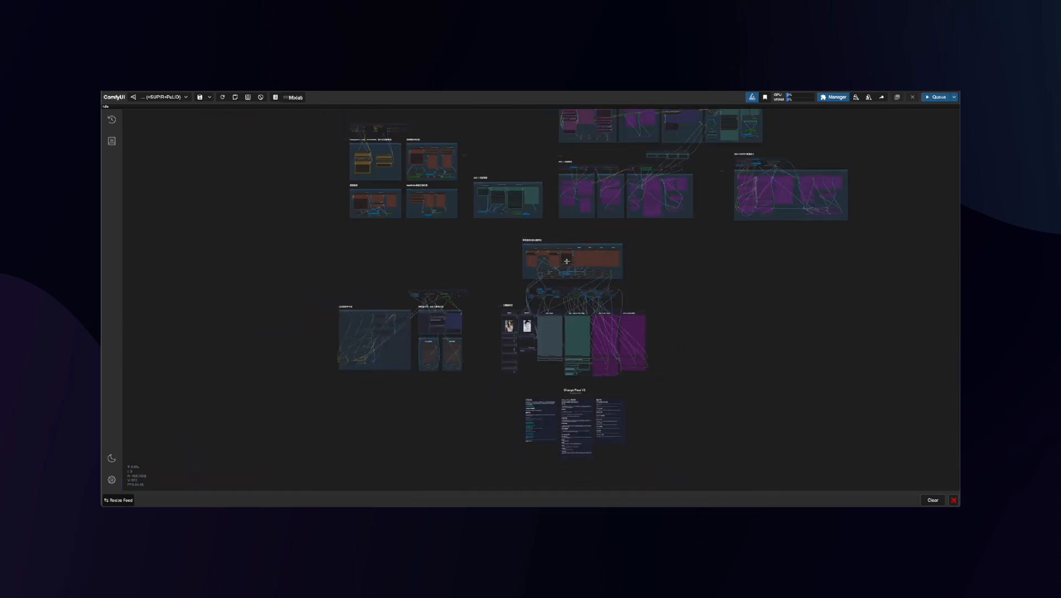